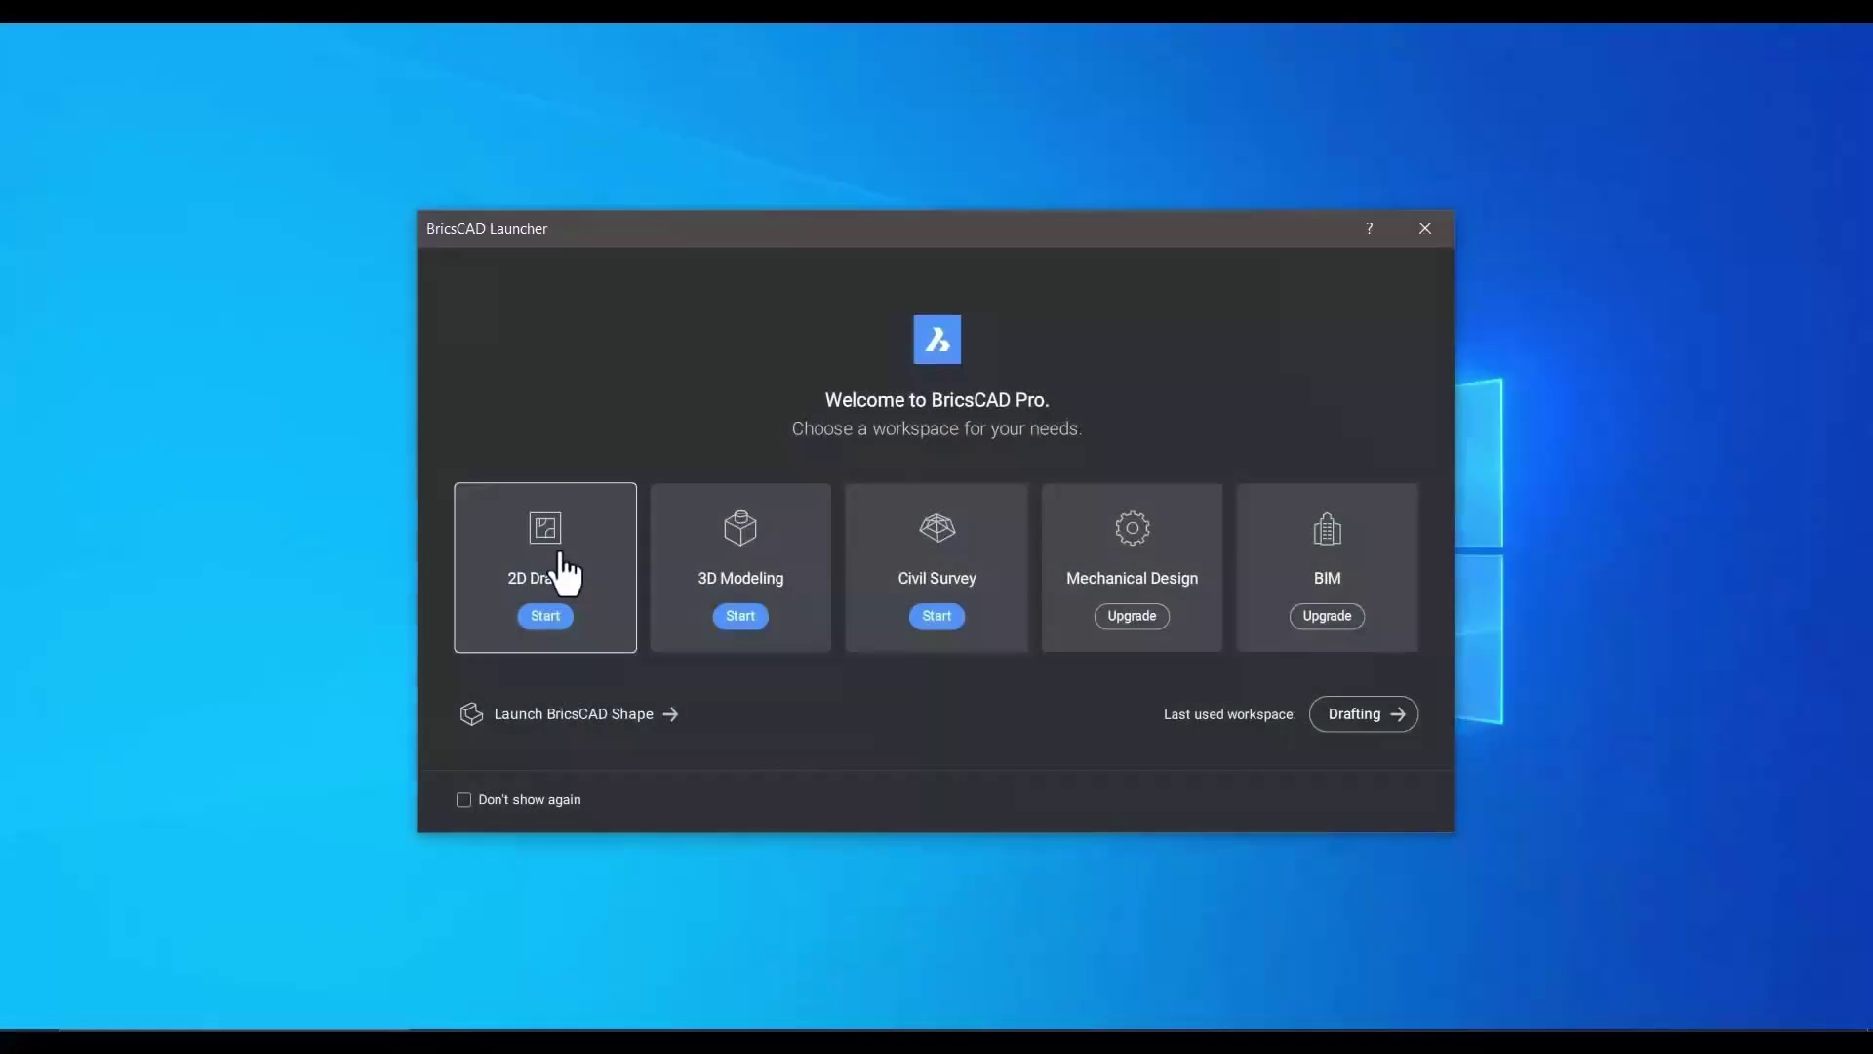
Start the 2D Drafting workspace and open 01-Fixture_Layout 2.dwg from Recent files
left_click(556, 577)
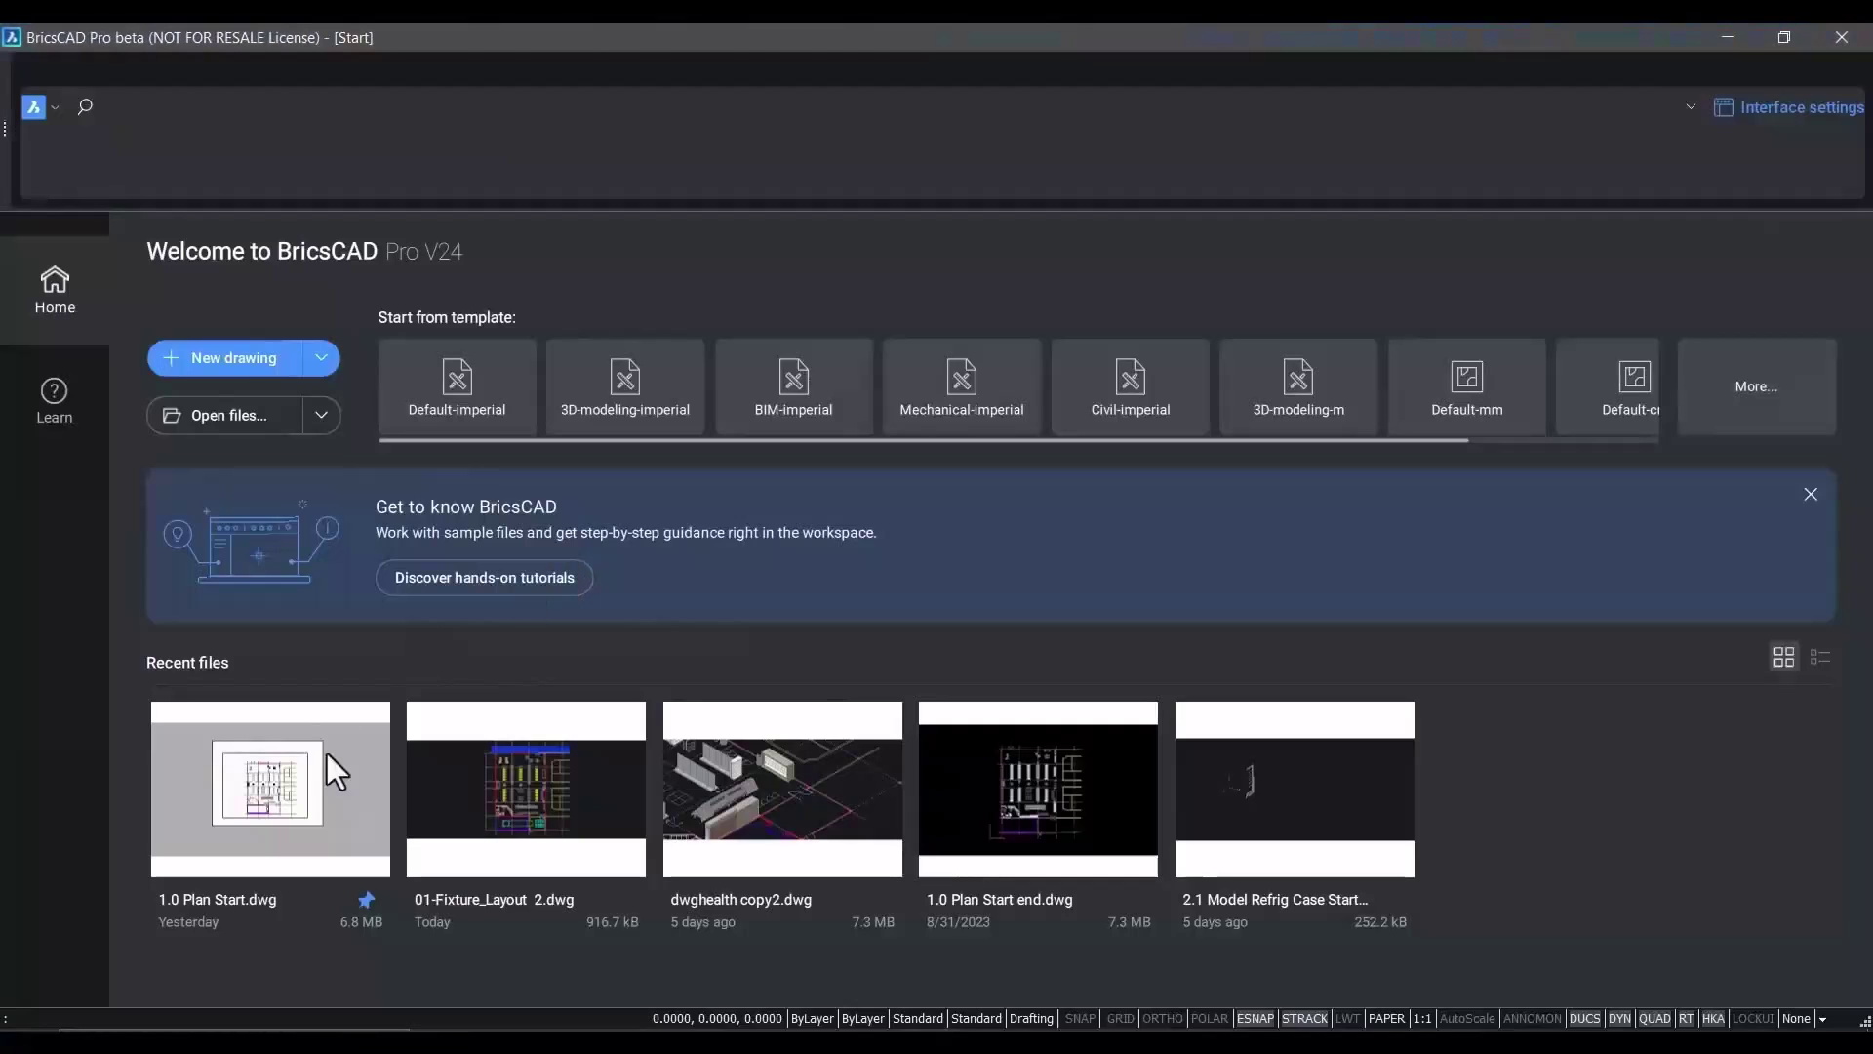
left_click(493, 809)
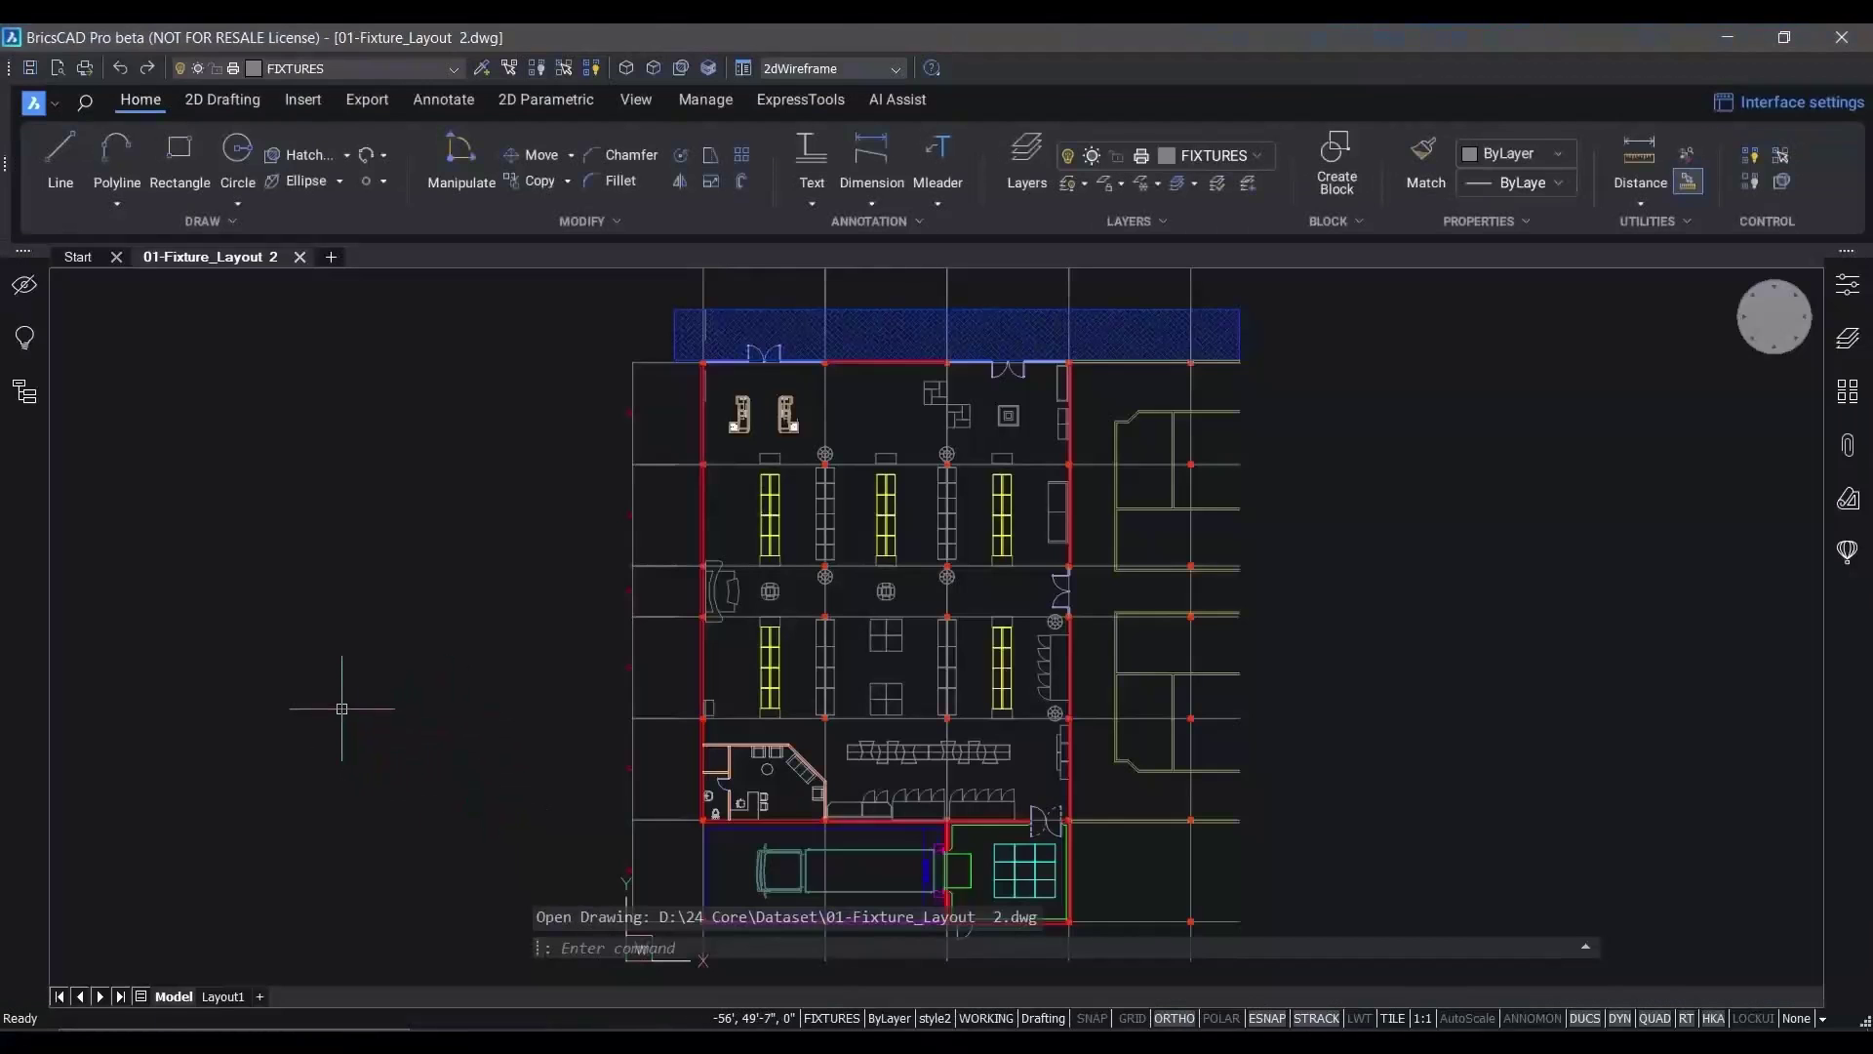
Insert an ARCH C layout from the 1 BricsCAD_Title_Block.dwt template and switch to it
right_click(171, 995)
left_click(244, 862)
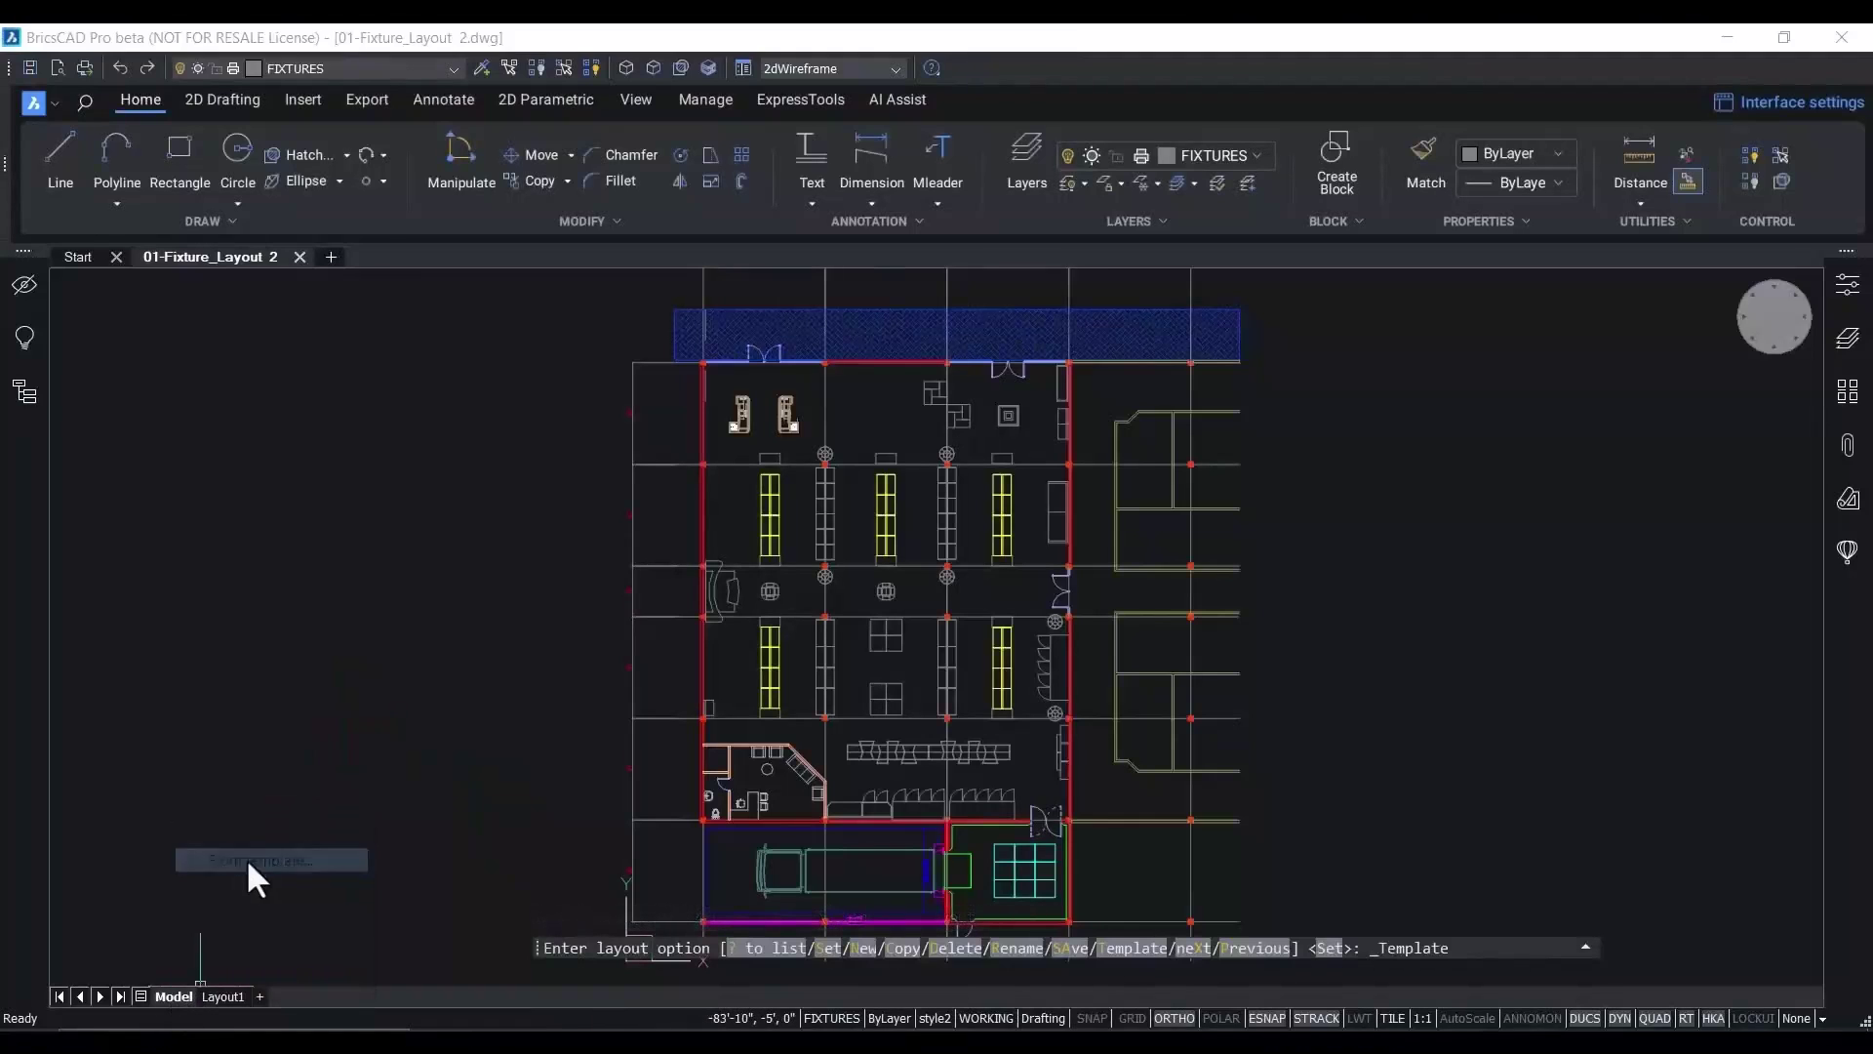
left_click(305, 146)
double_click(305, 148)
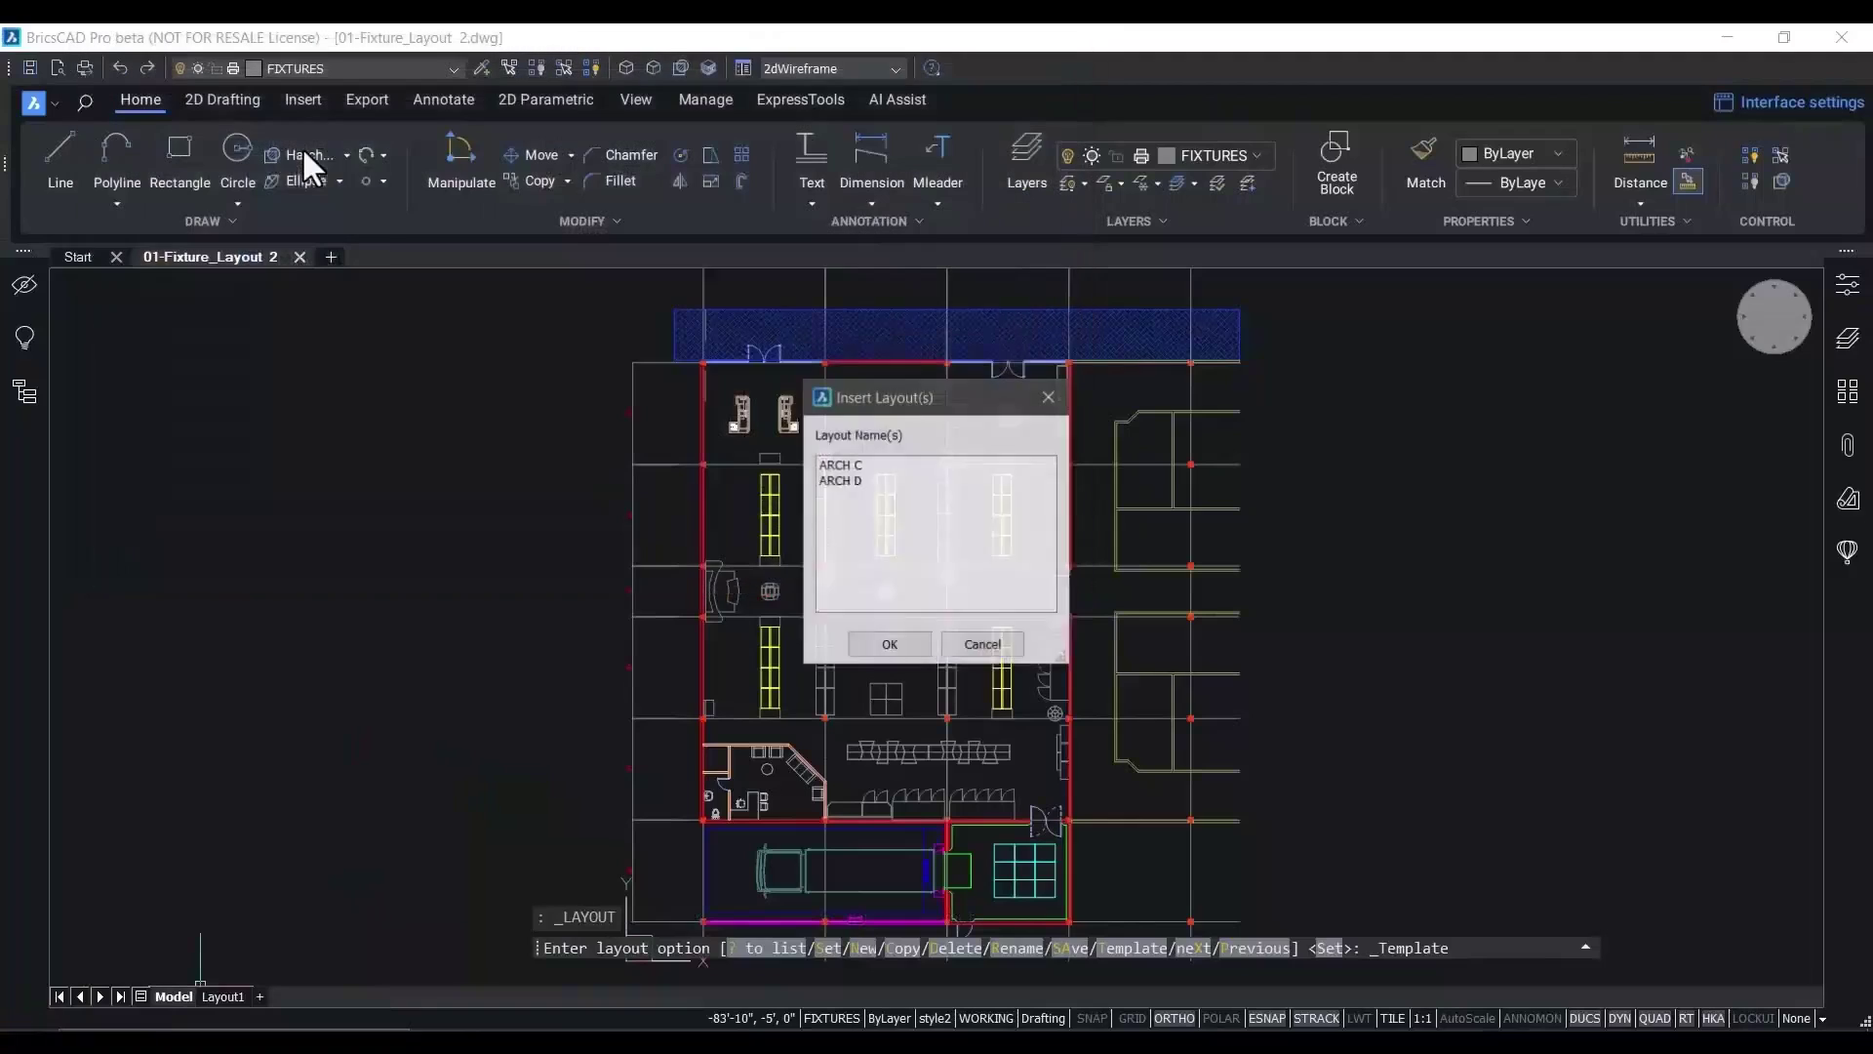
left_click(829, 465)
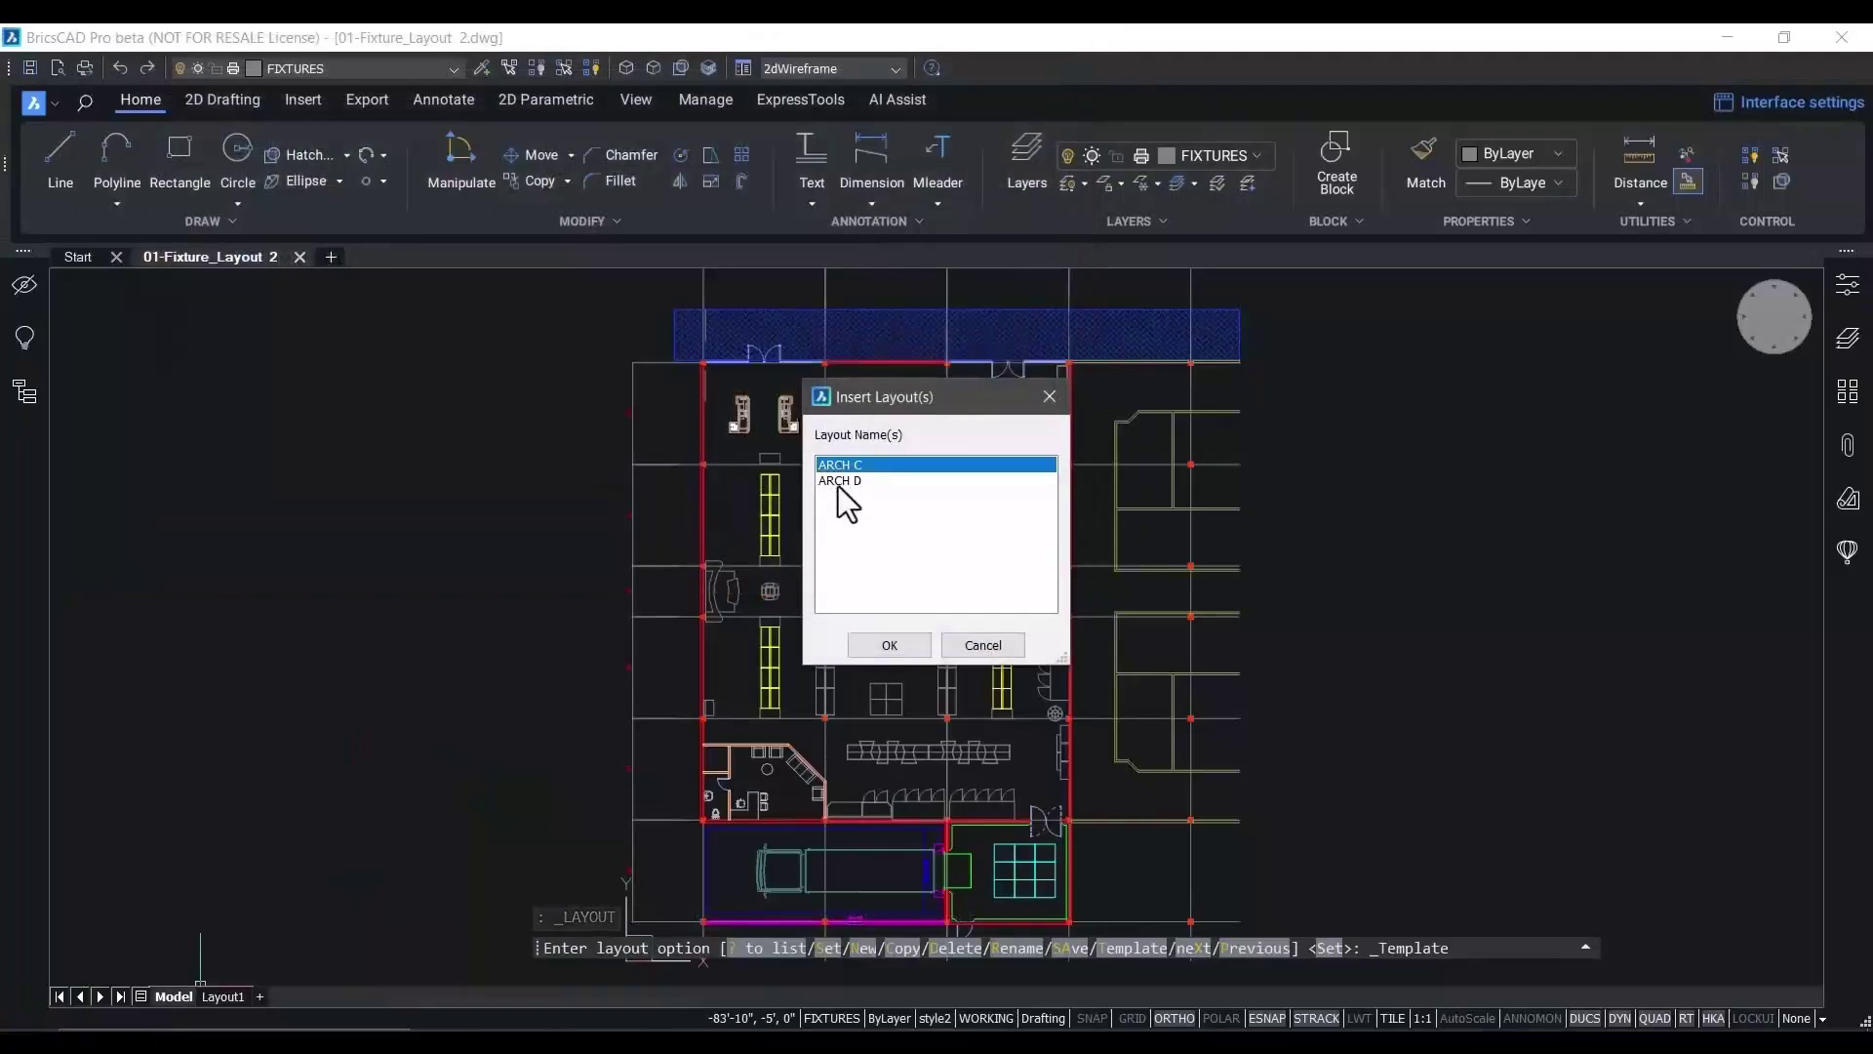
left_click(884, 646)
left_click(282, 996)
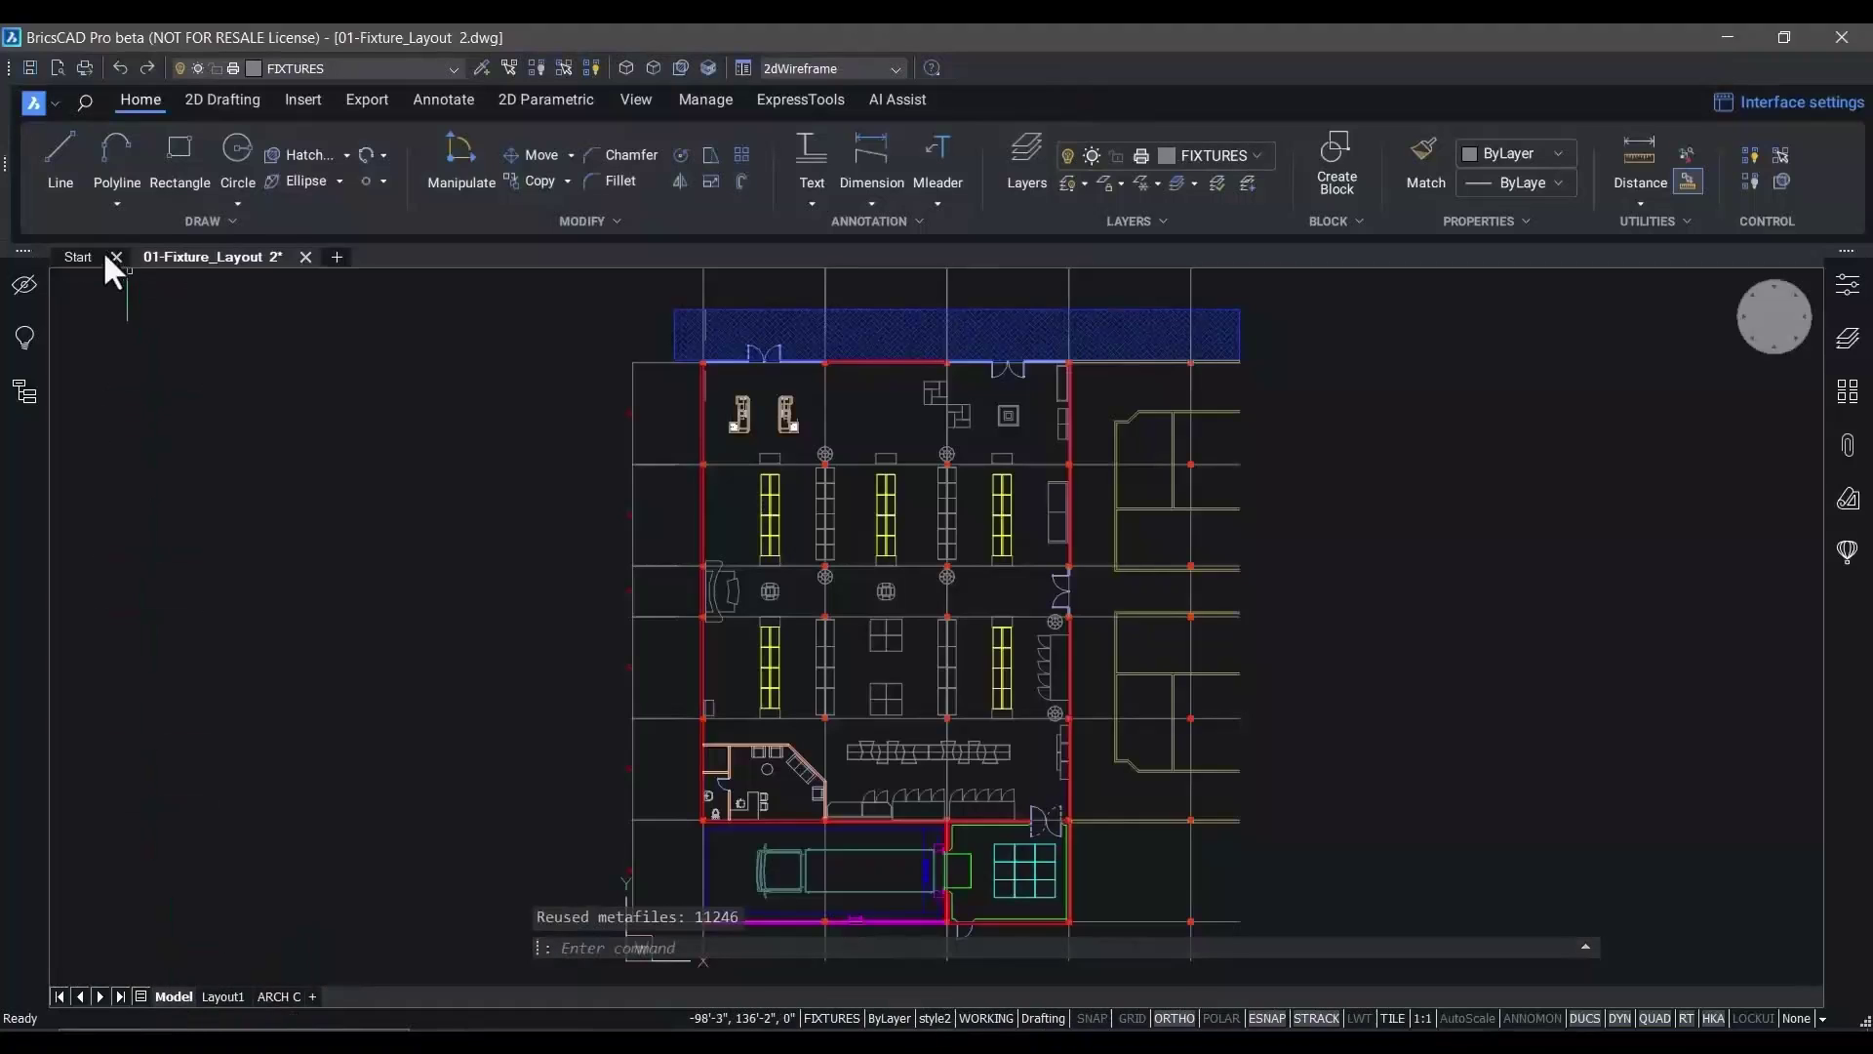
Browse the full template list from the Start page, then cancel without creating a drawing
left_click(78, 257)
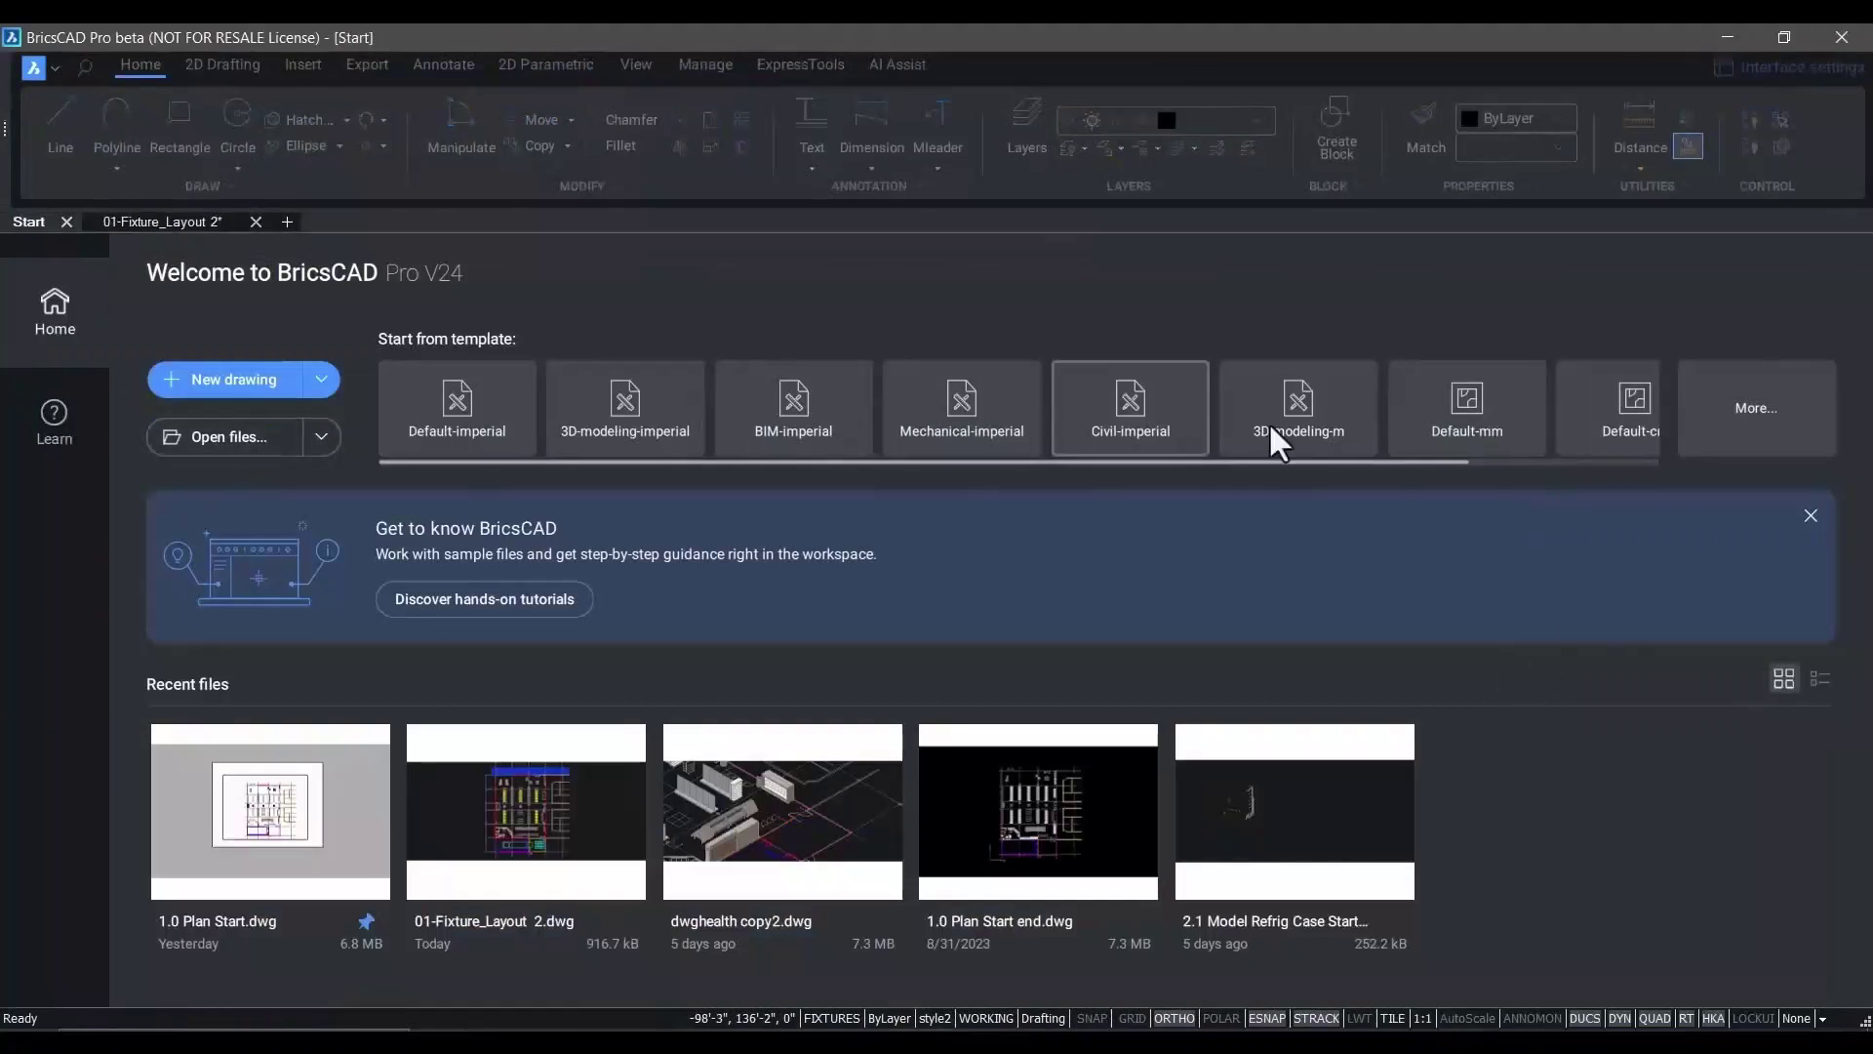
left_click(1738, 439)
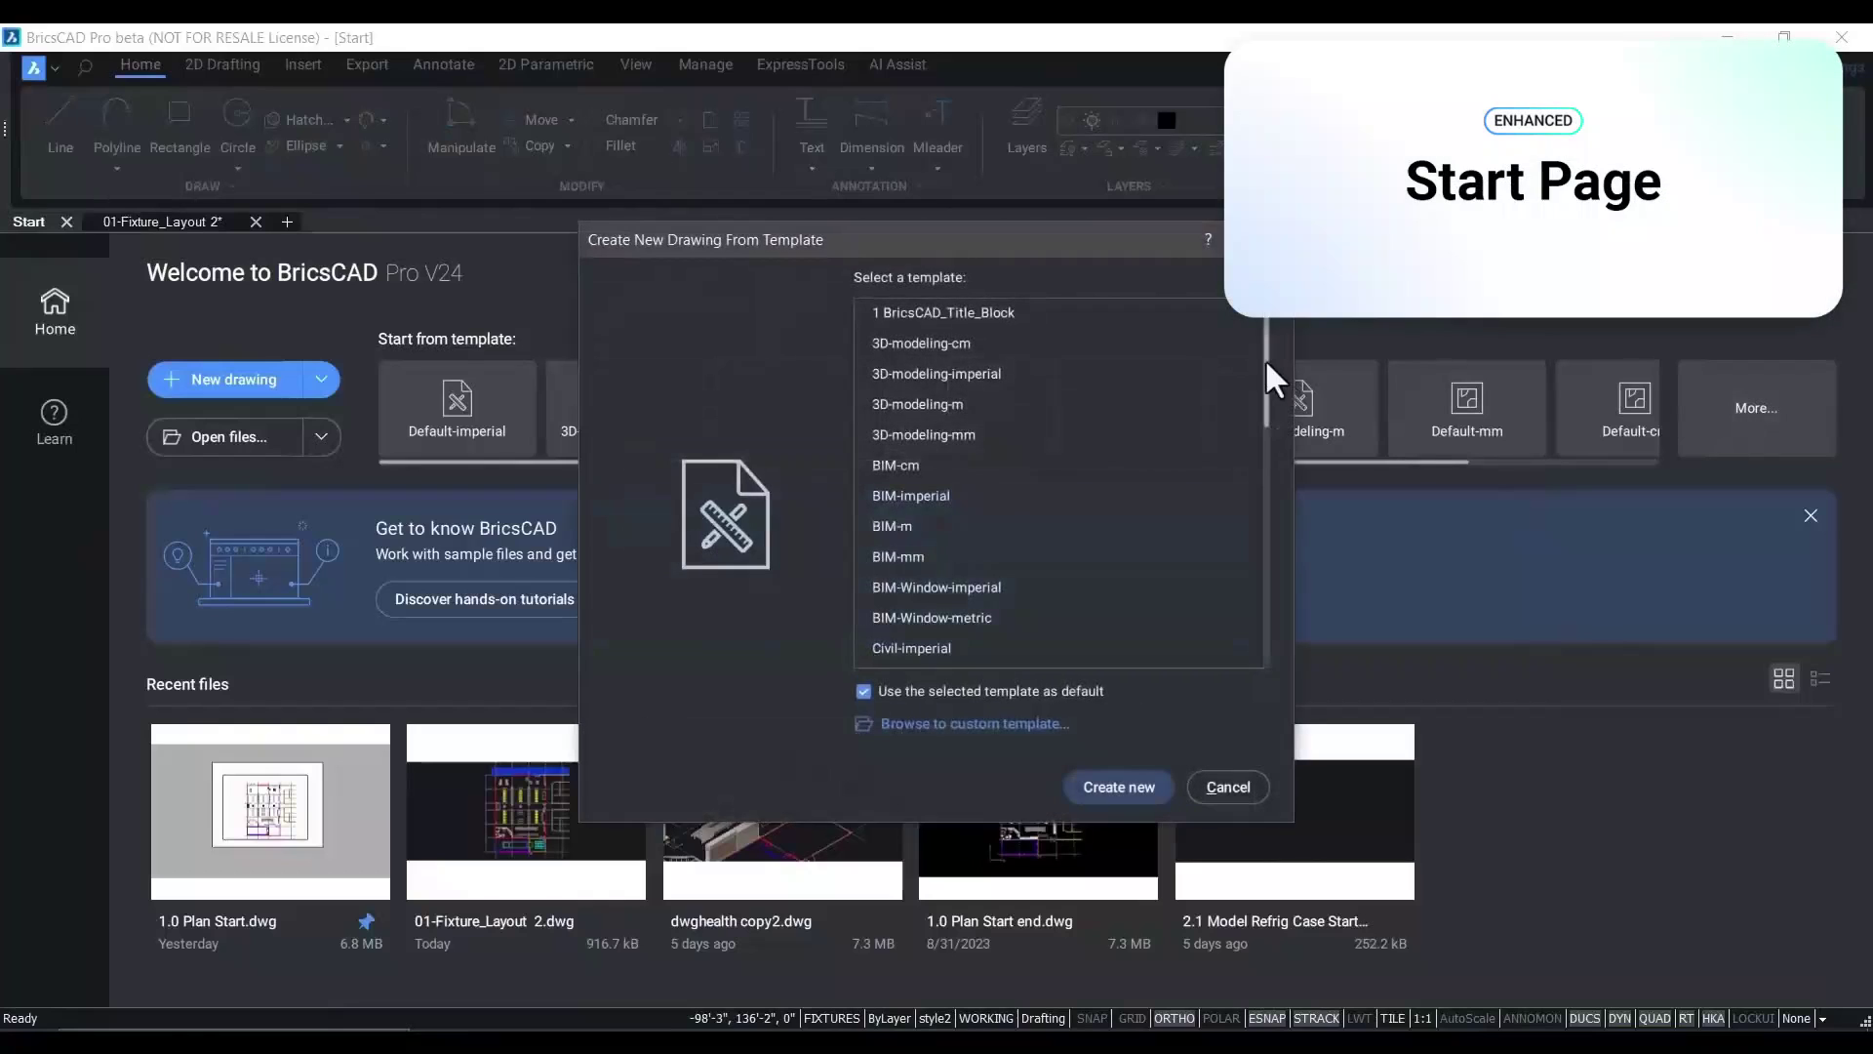
left_click_drag(1271, 426, 1254, 589)
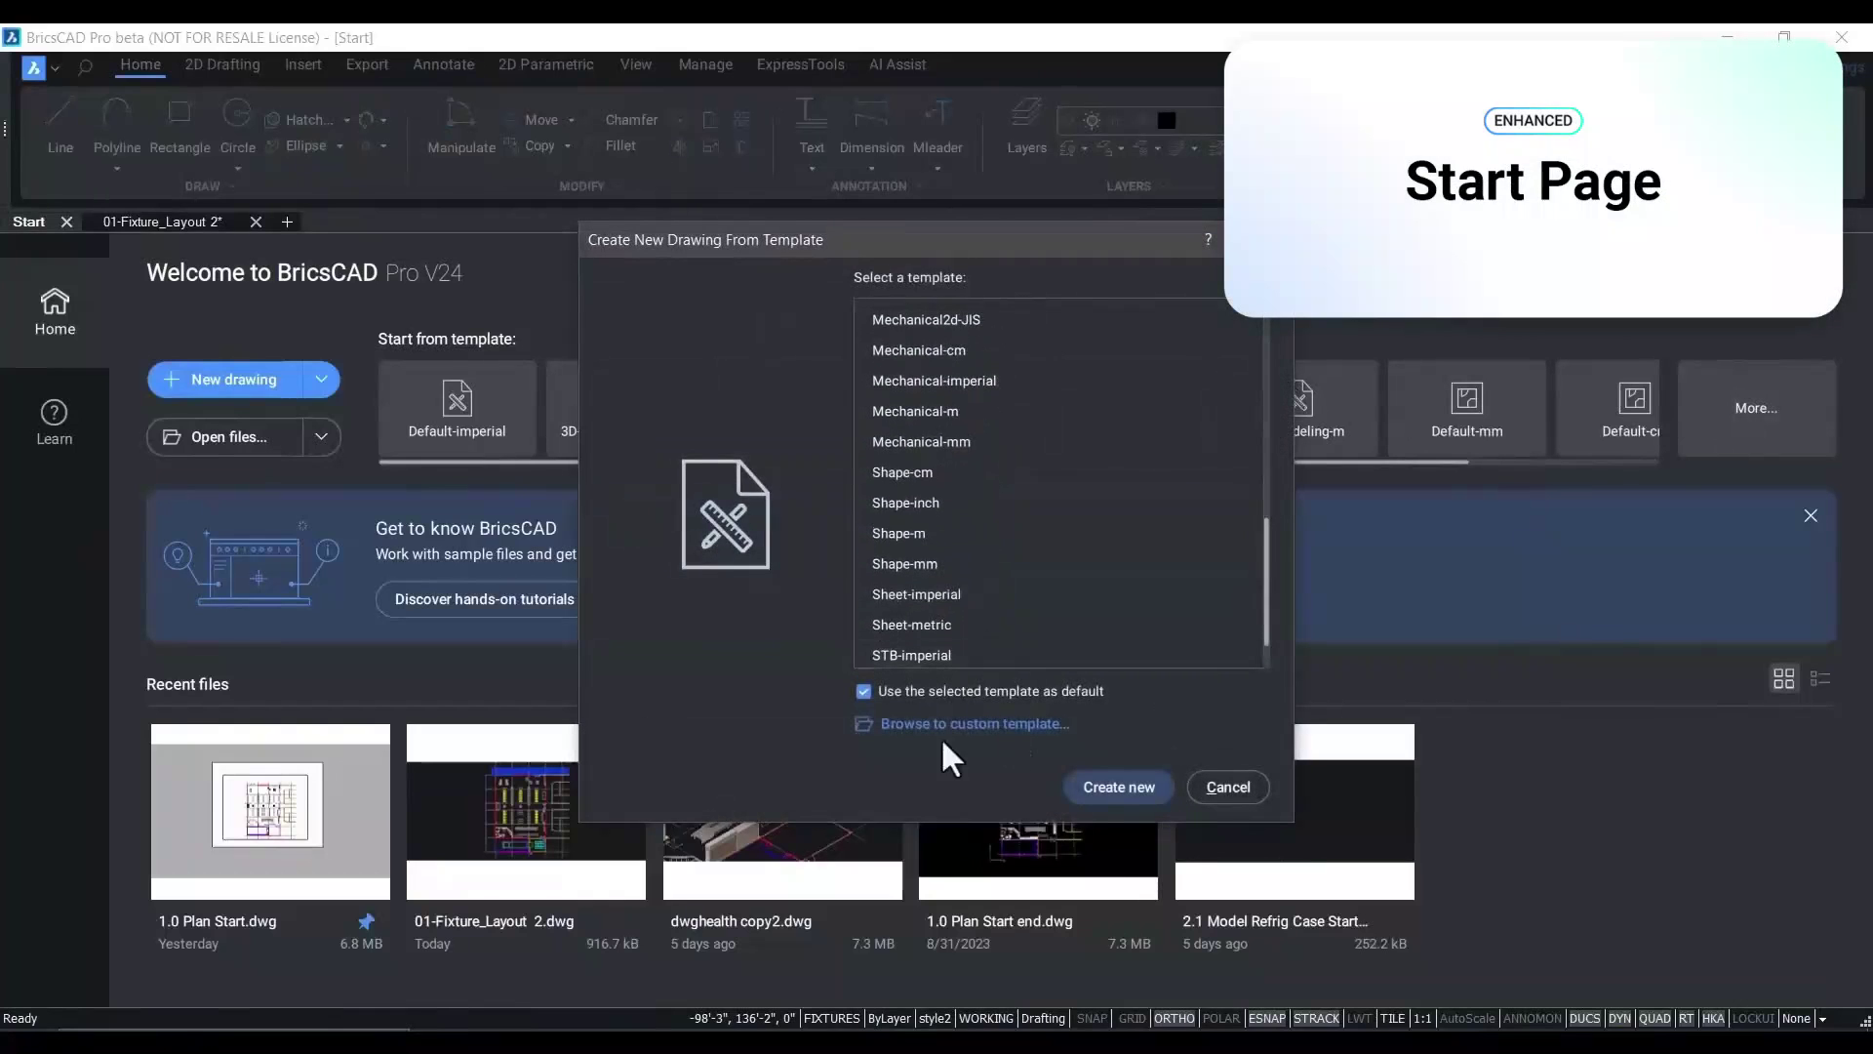
left_click(1222, 787)
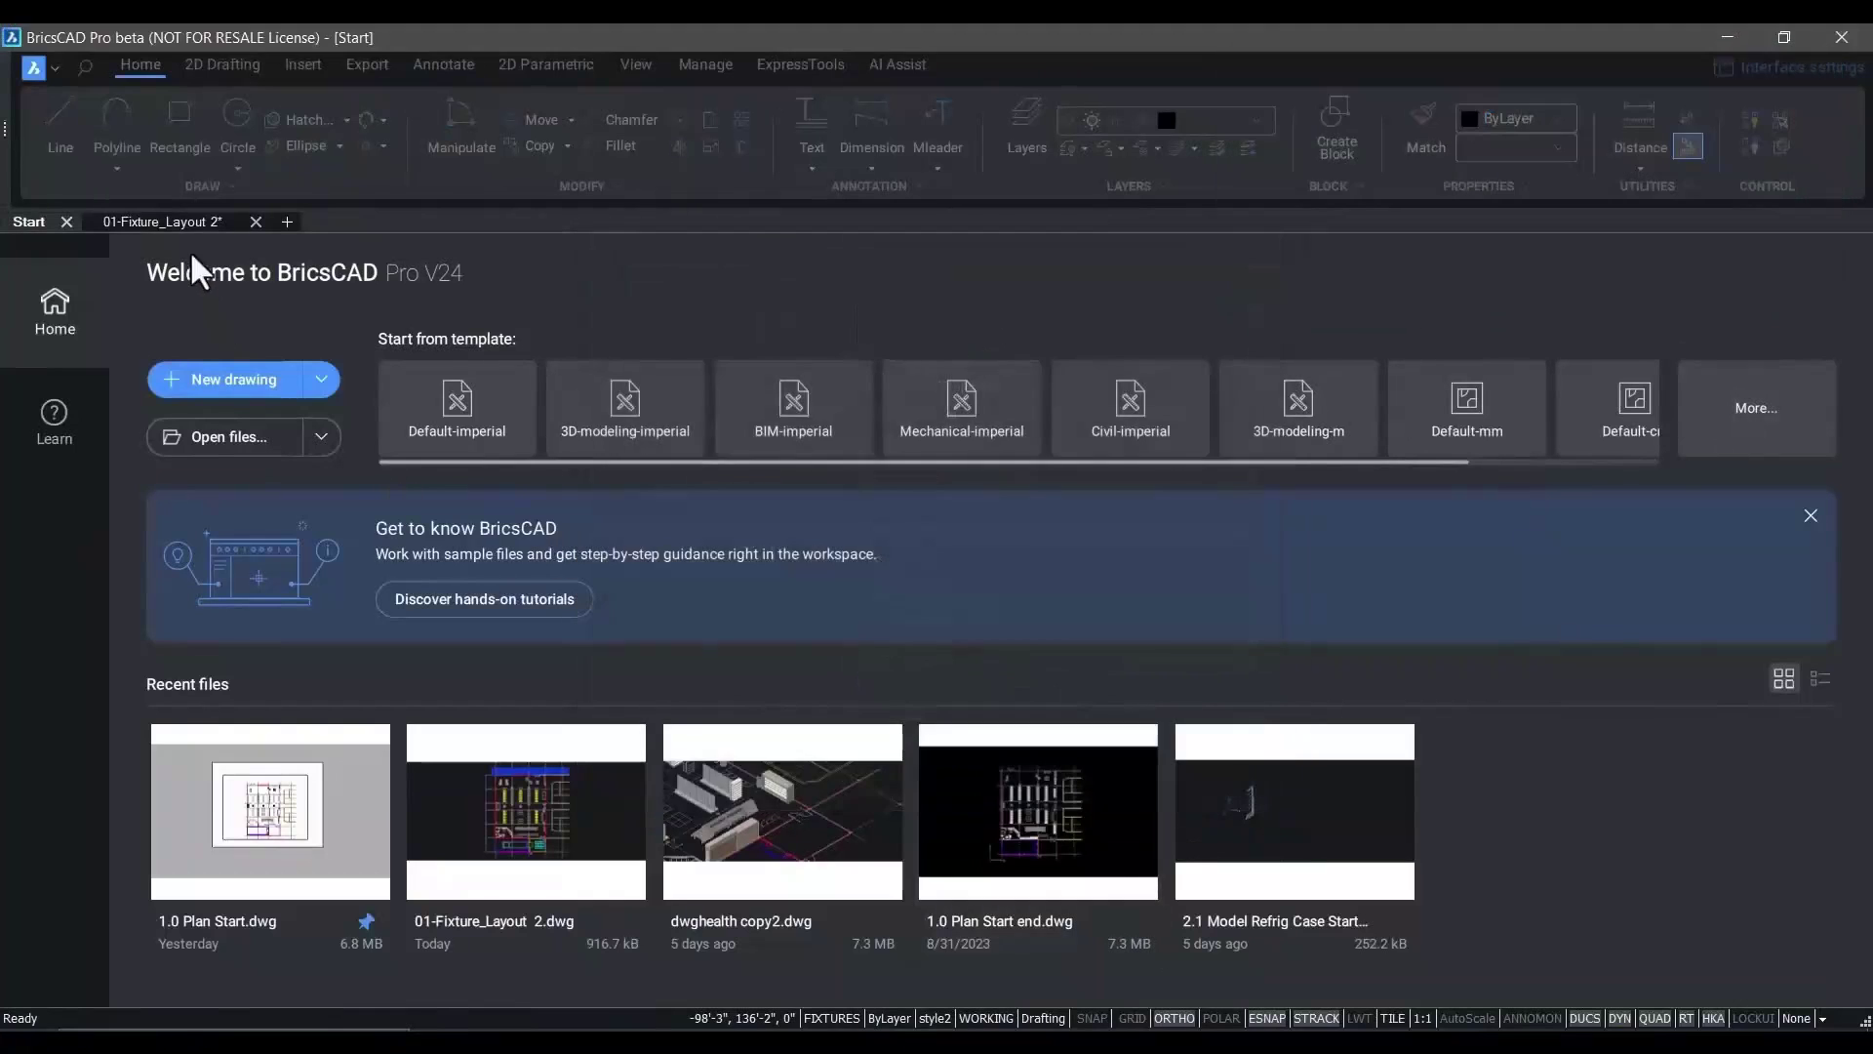
In the fixture drawing's Layout Manager, add three layouts, then delete Layout2 through Layout4
left_click(160, 220)
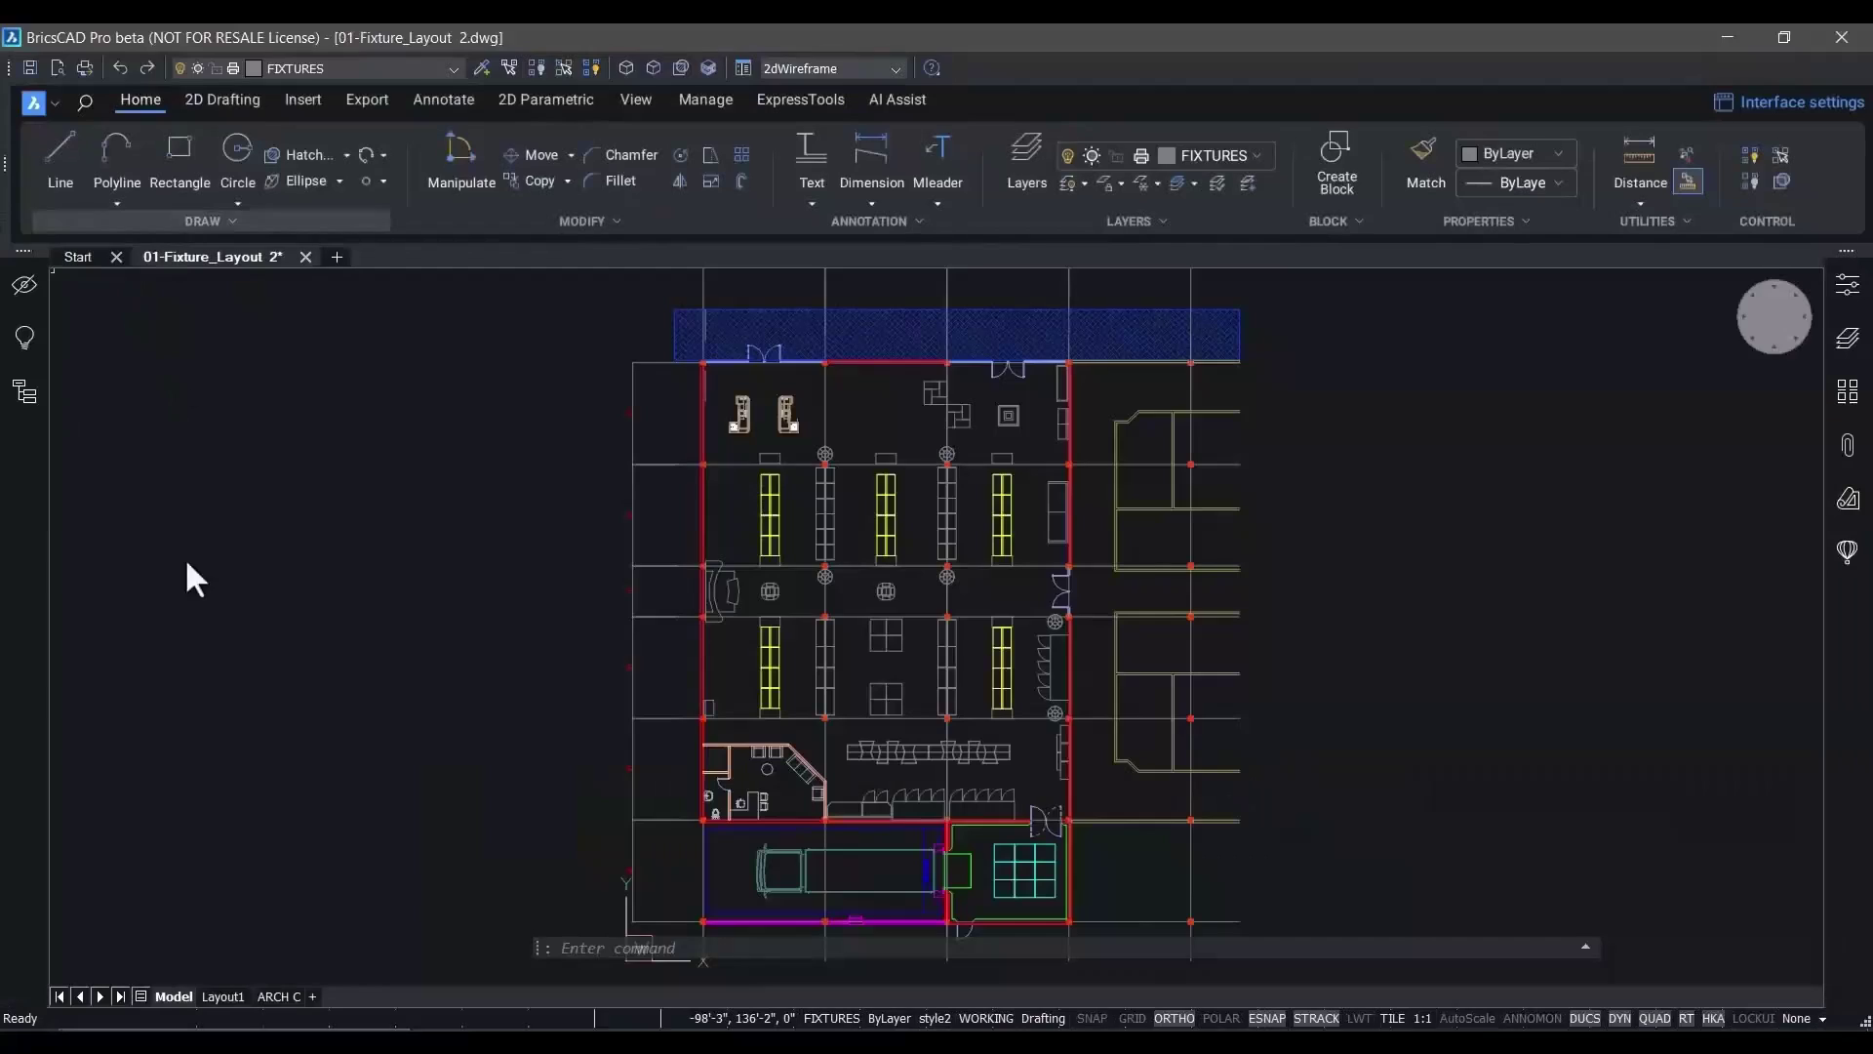
left_click(140, 995)
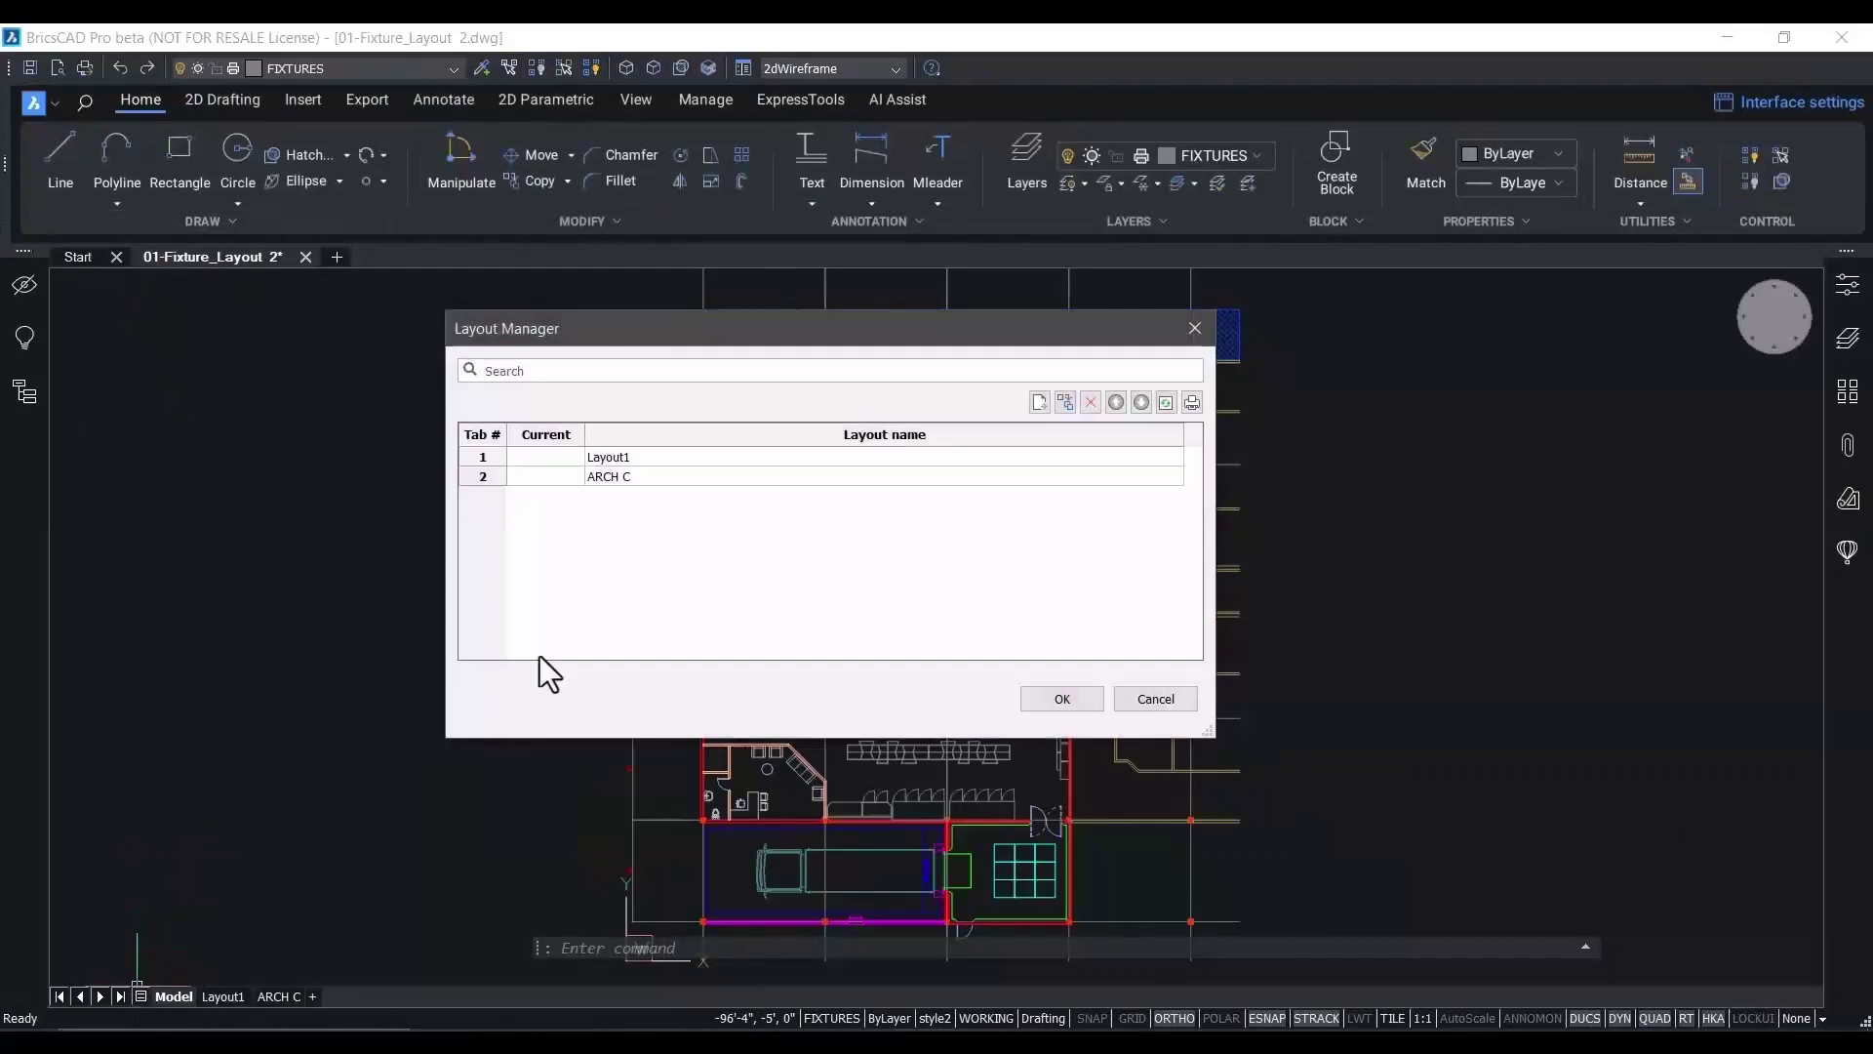
left_click(1040, 401)
left_click(1040, 401)
left_click(1040, 401)
left_click(651, 495)
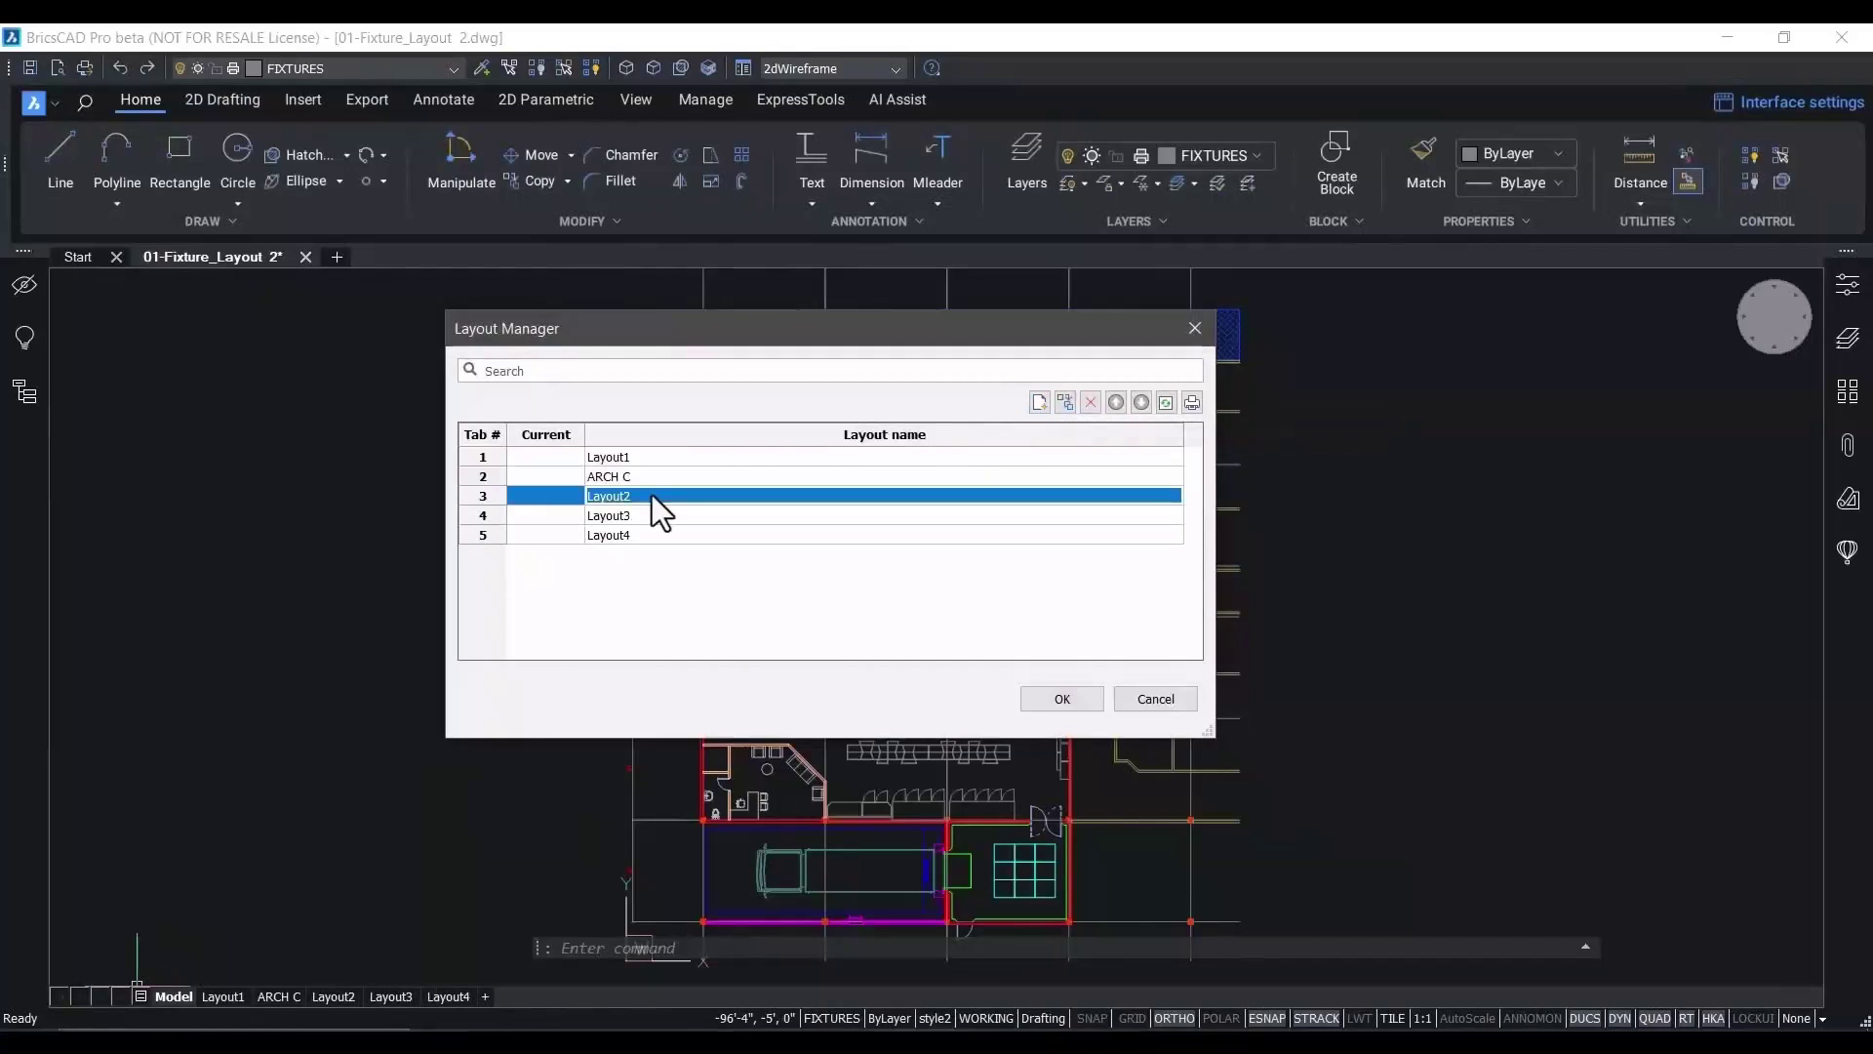
left_click(638, 536, "shift")
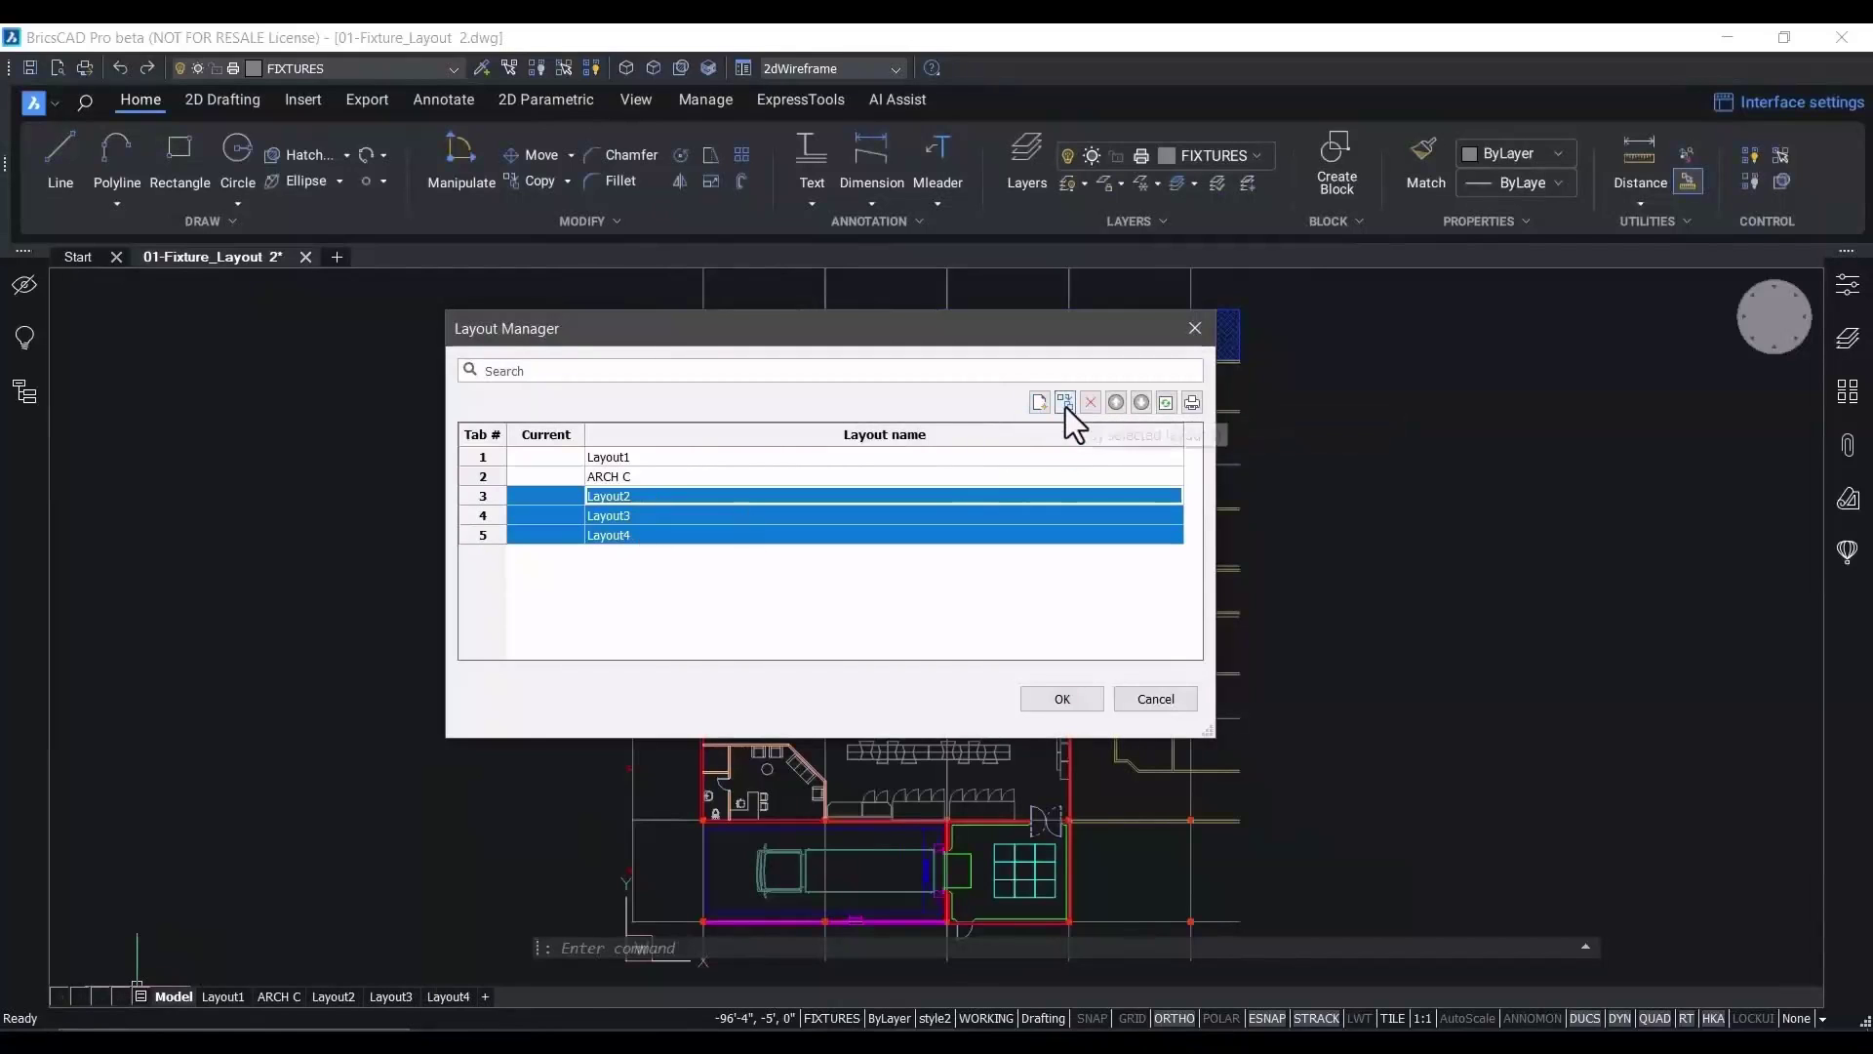
left_click(1093, 401)
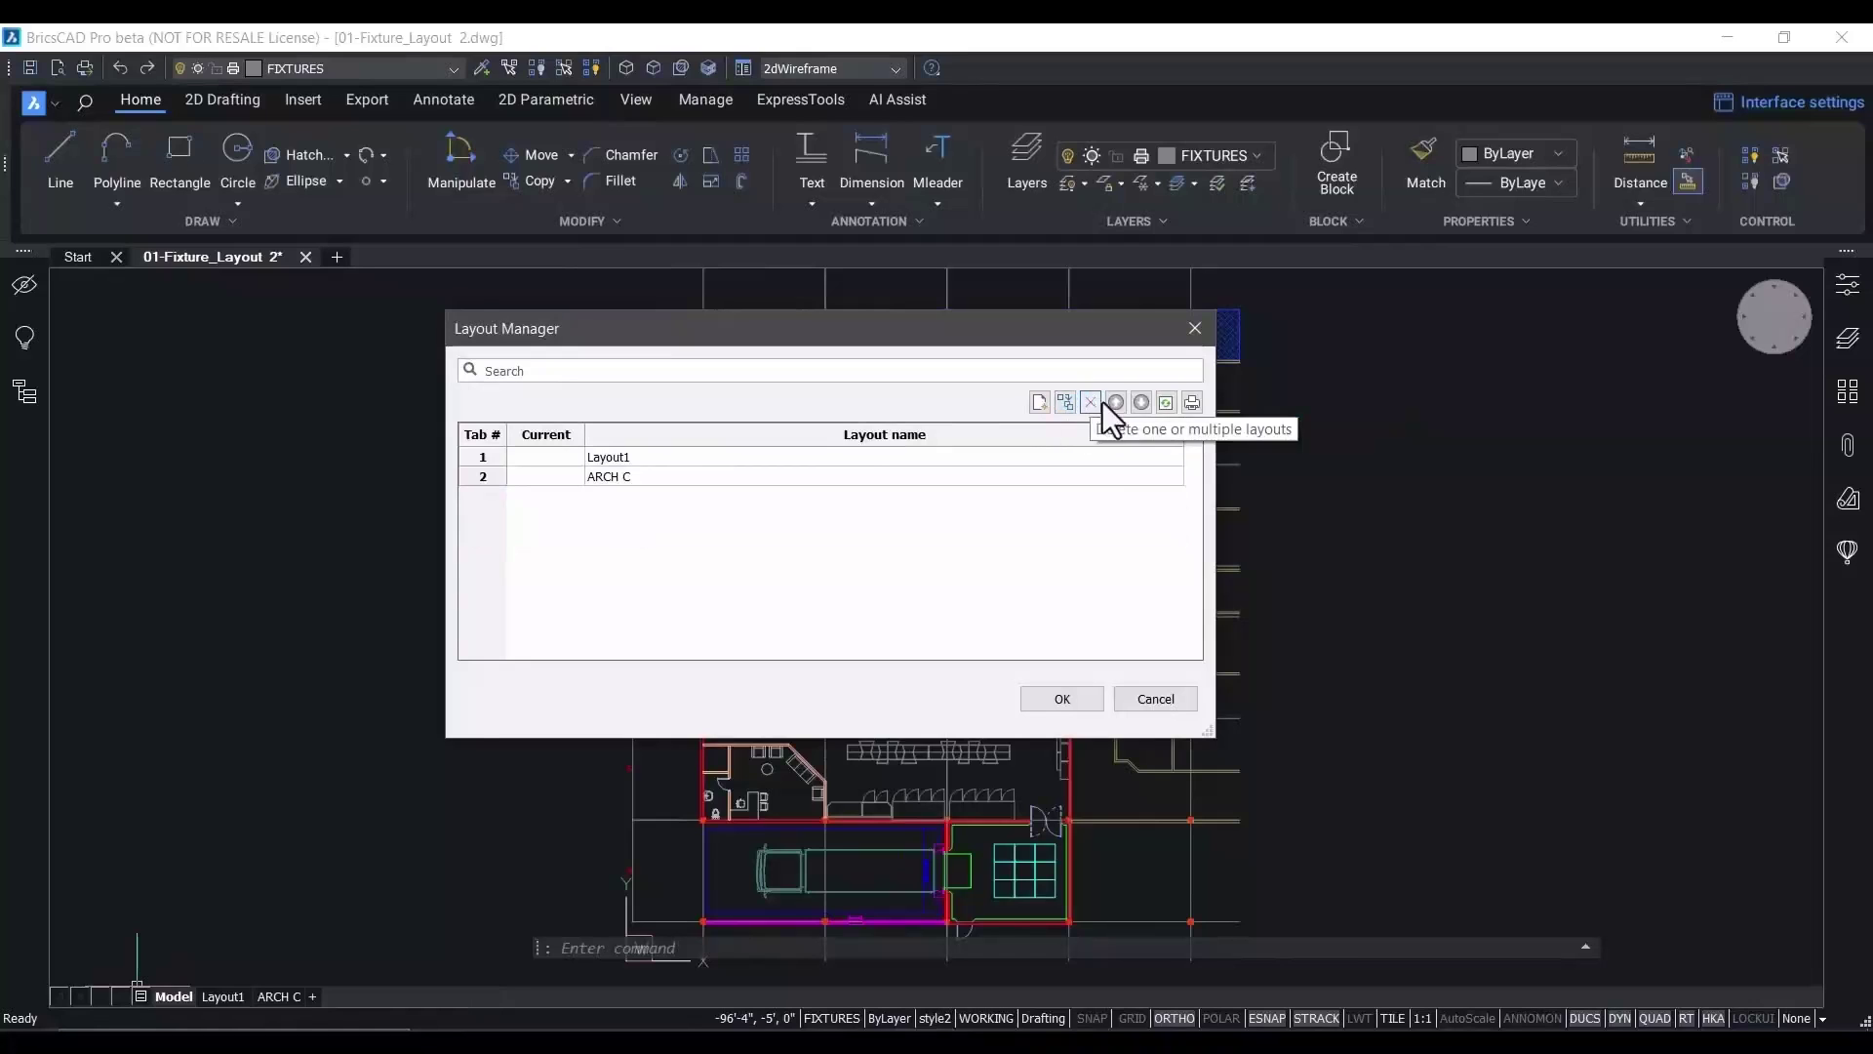
Open Publish, then cancel it without saving the sheet list
left_click(1193, 402)
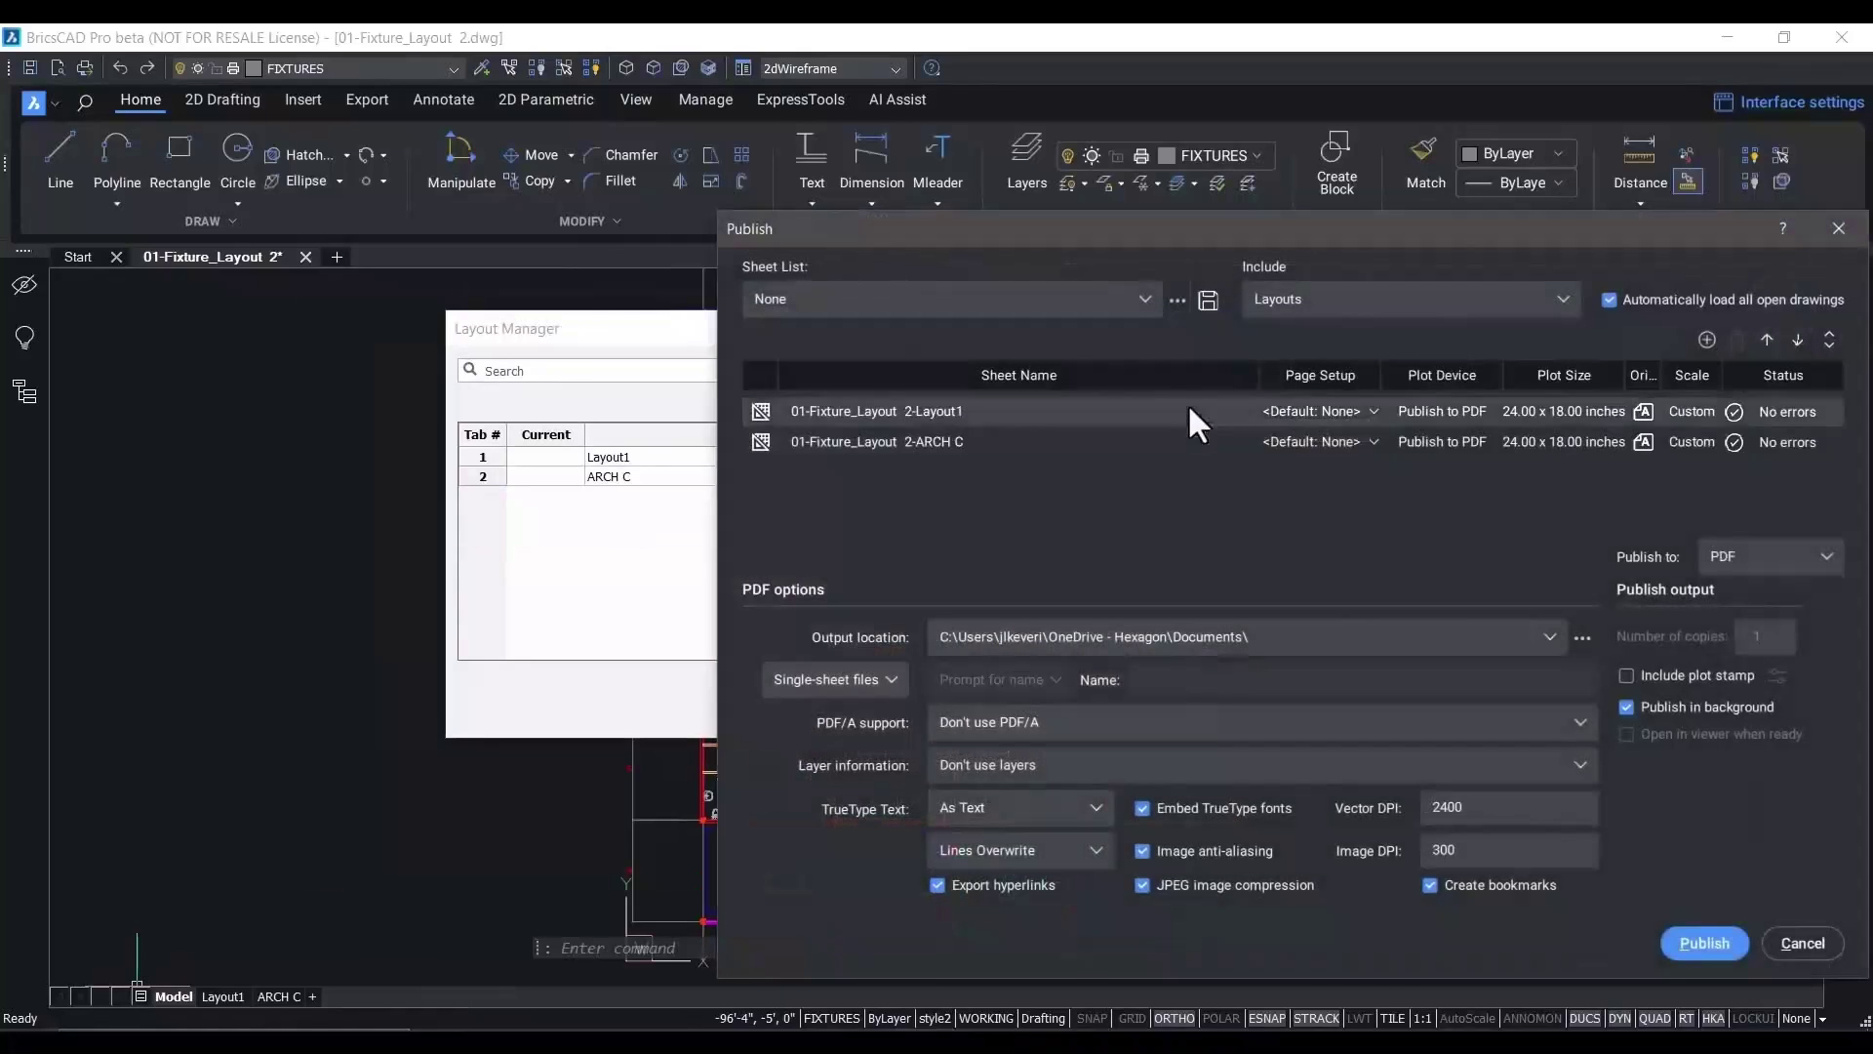
left_click(1812, 943)
left_click(1260, 680)
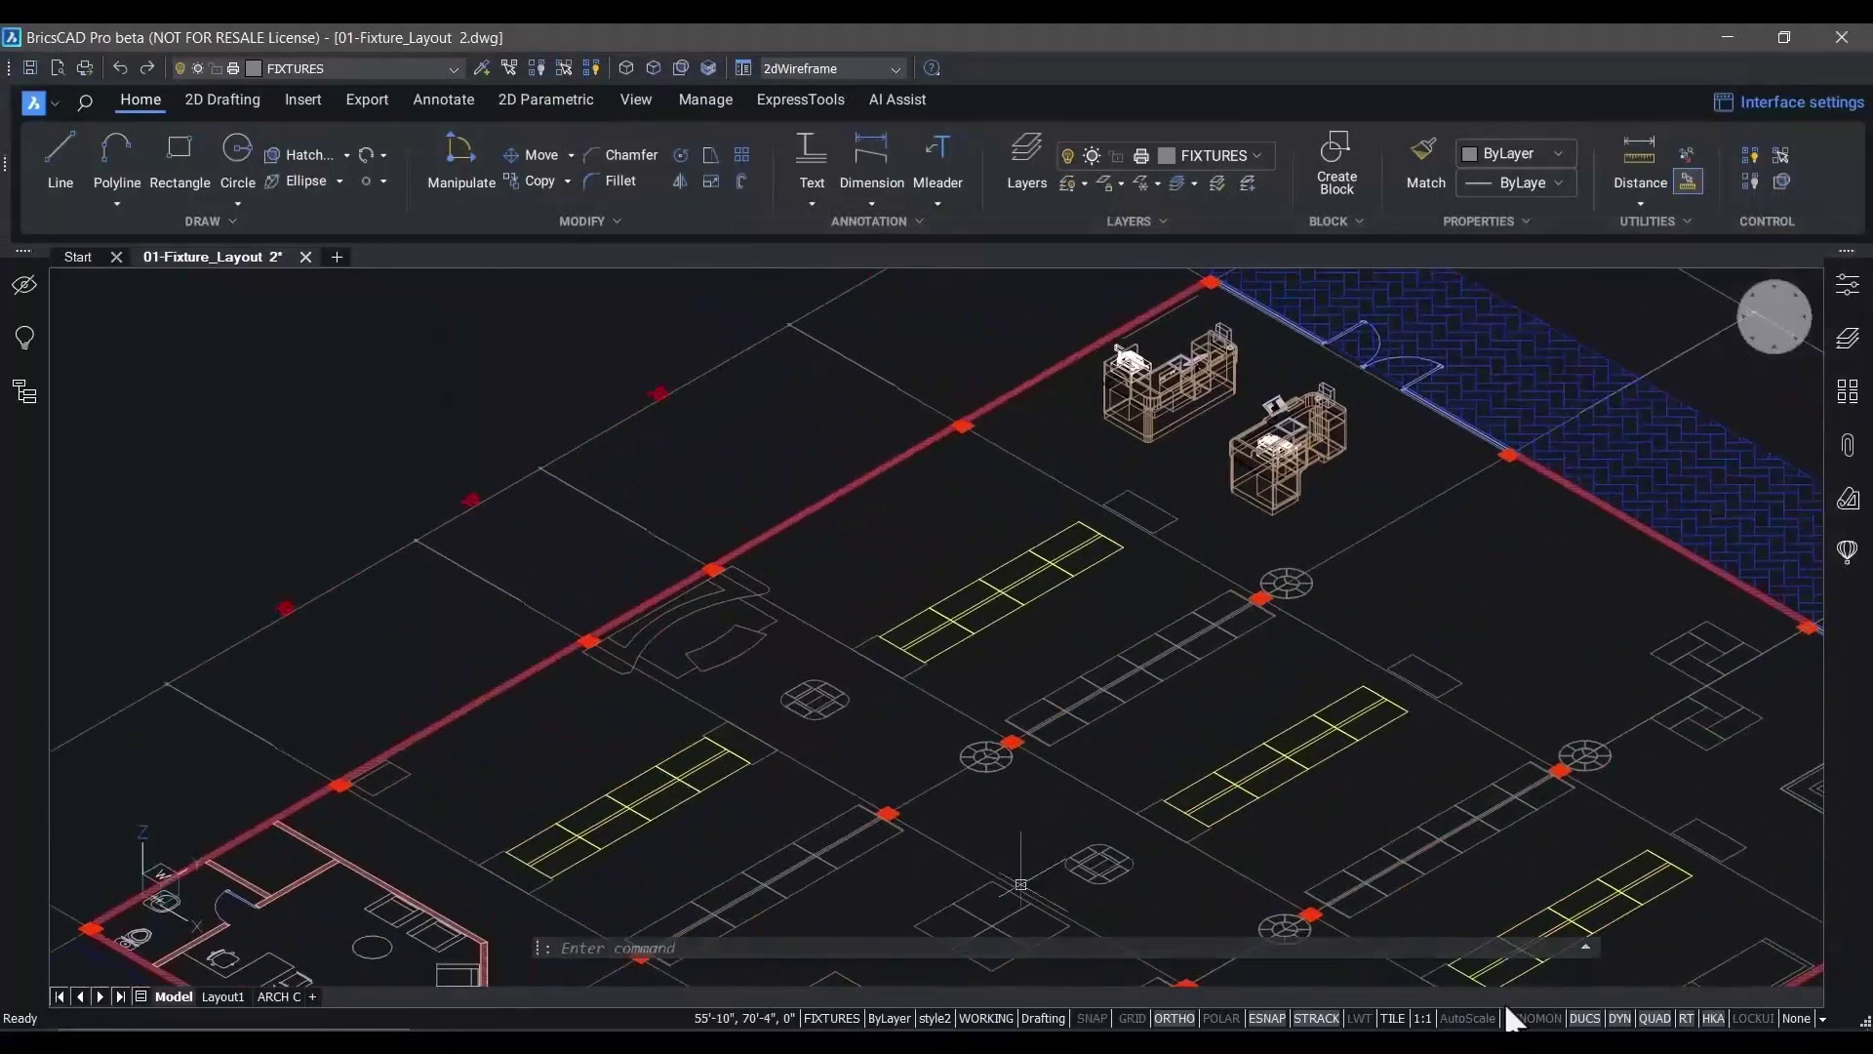
Review the Quad cursor settings from the status bar
right_click(1656, 1018)
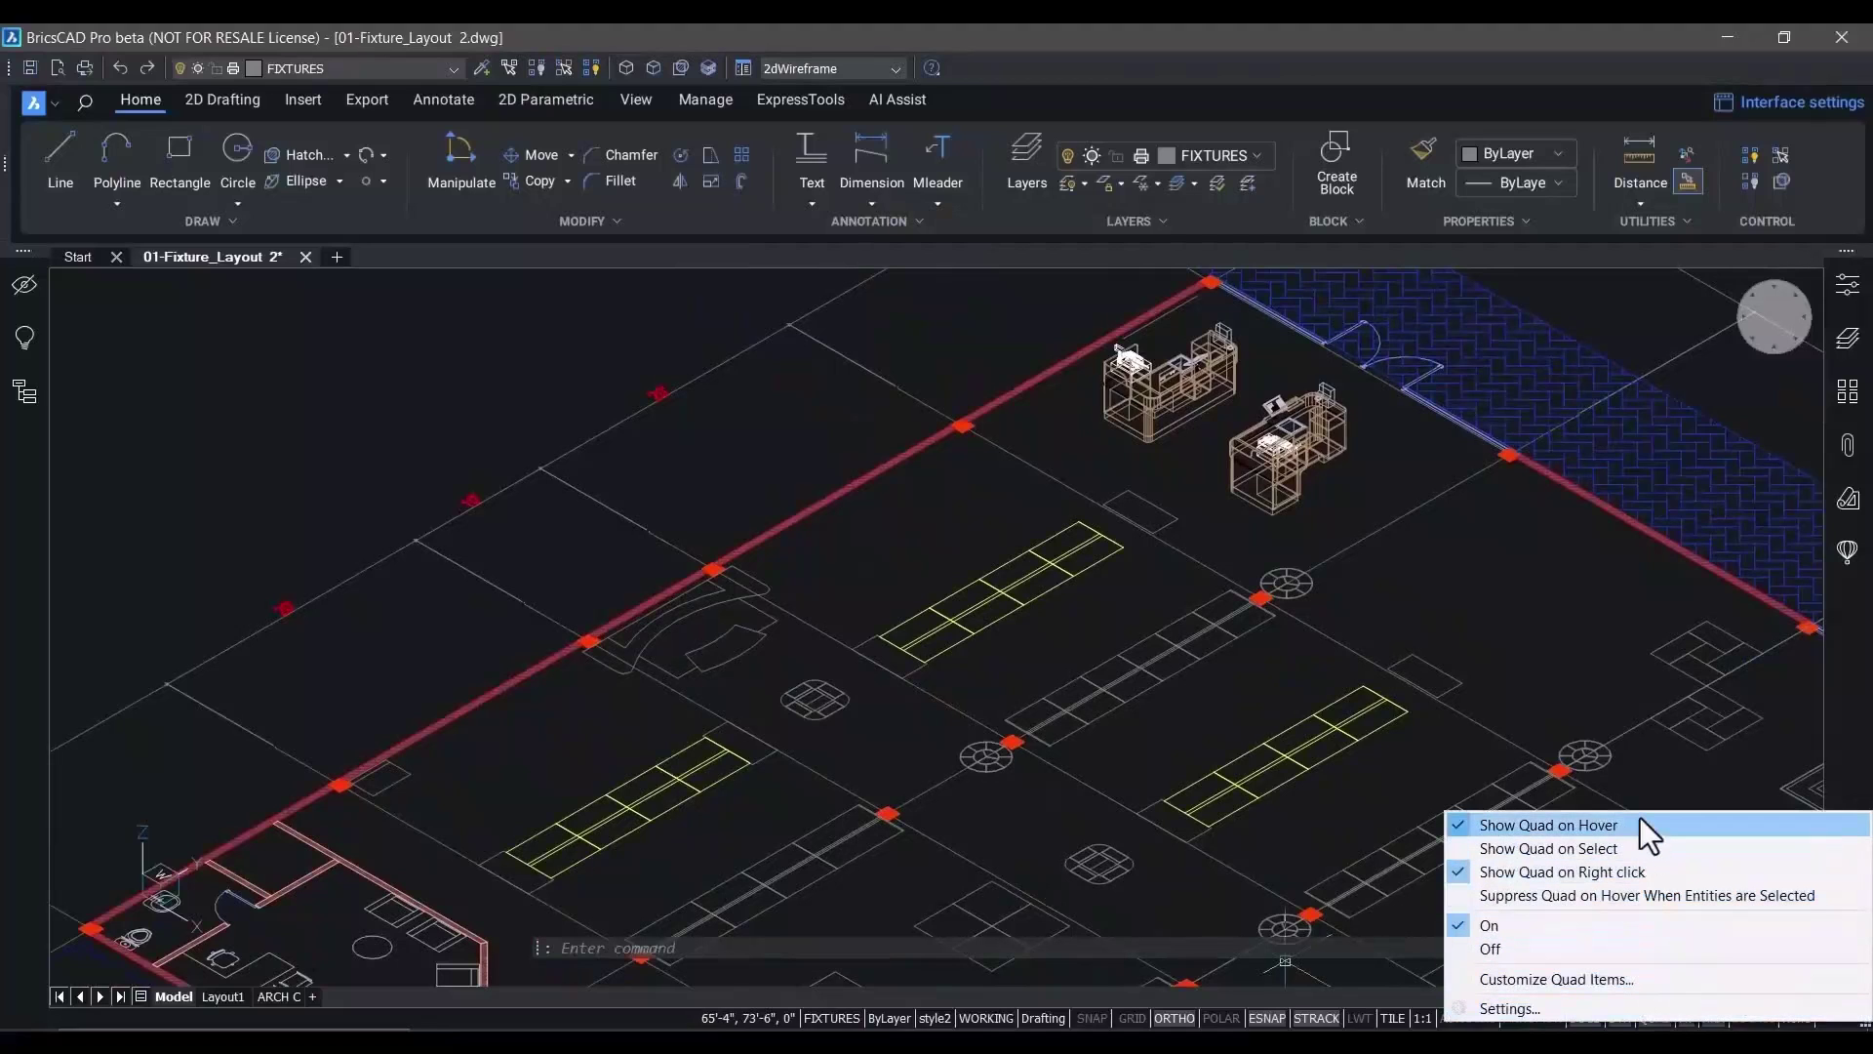
left_click(733, 423)
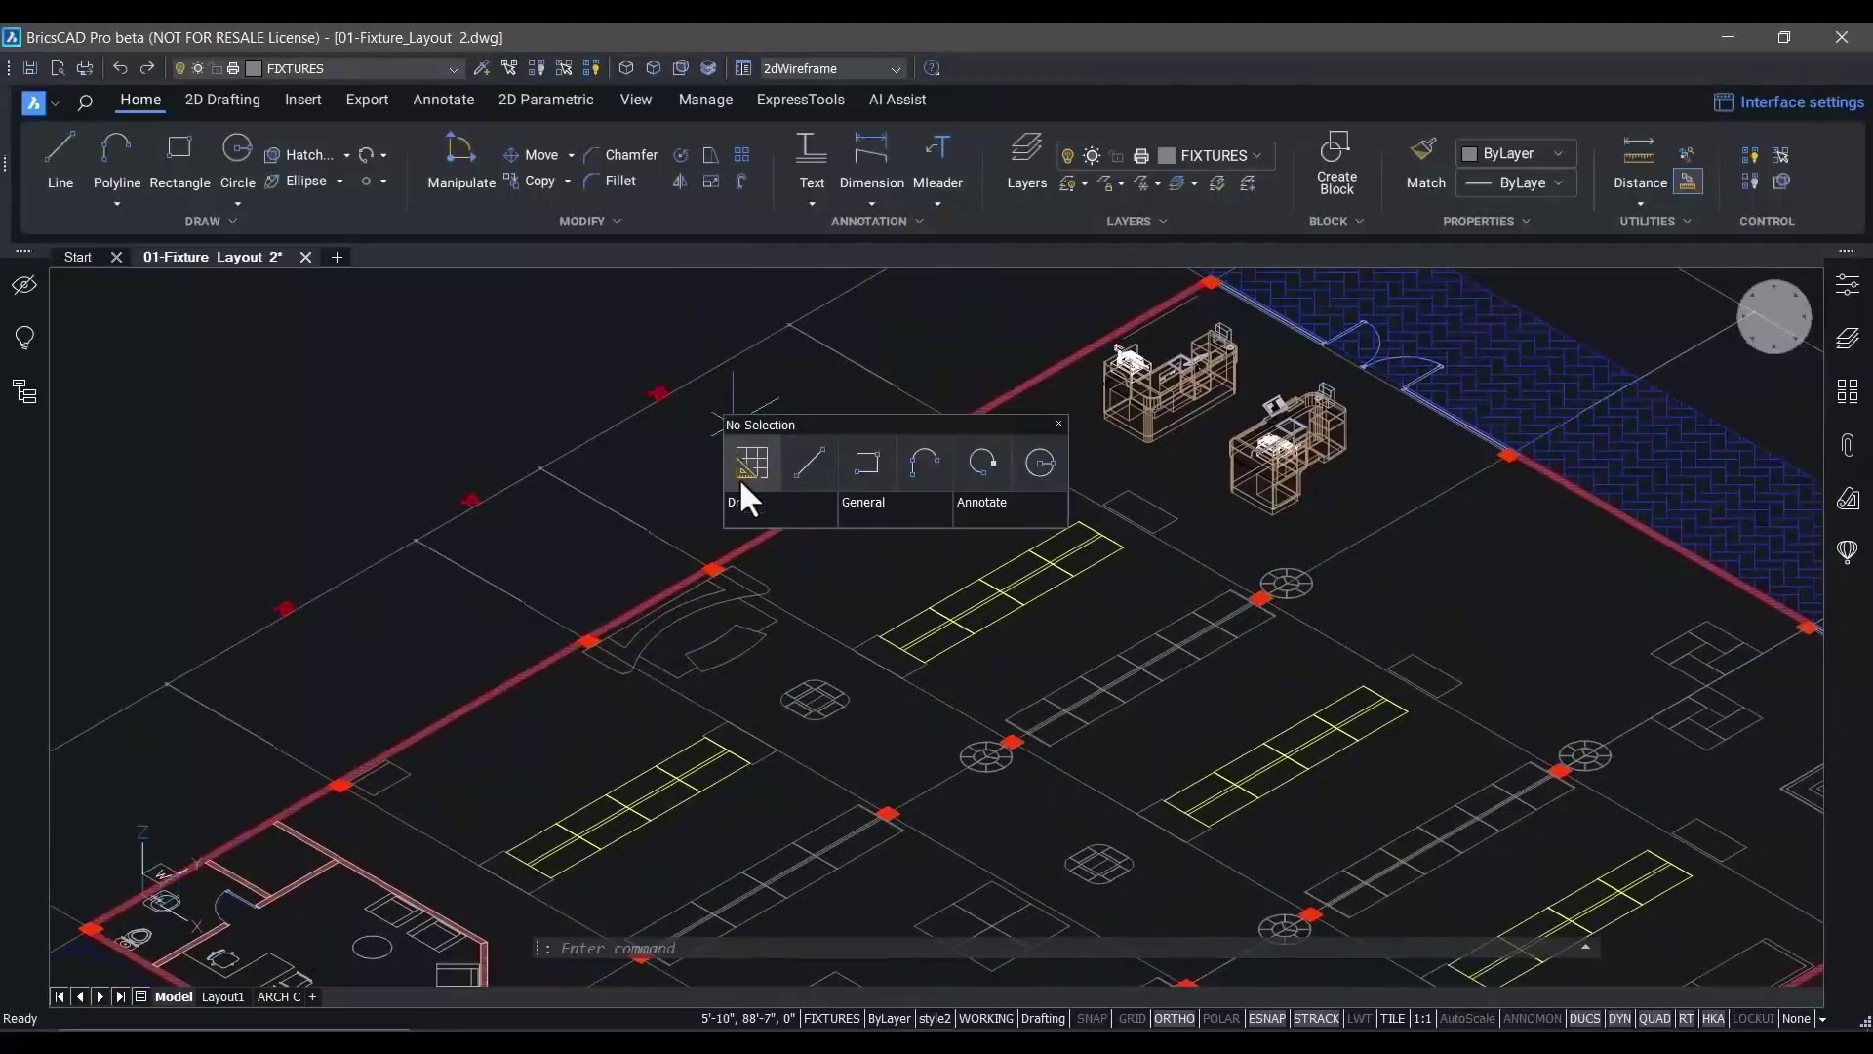
mouse_move(903, 508)
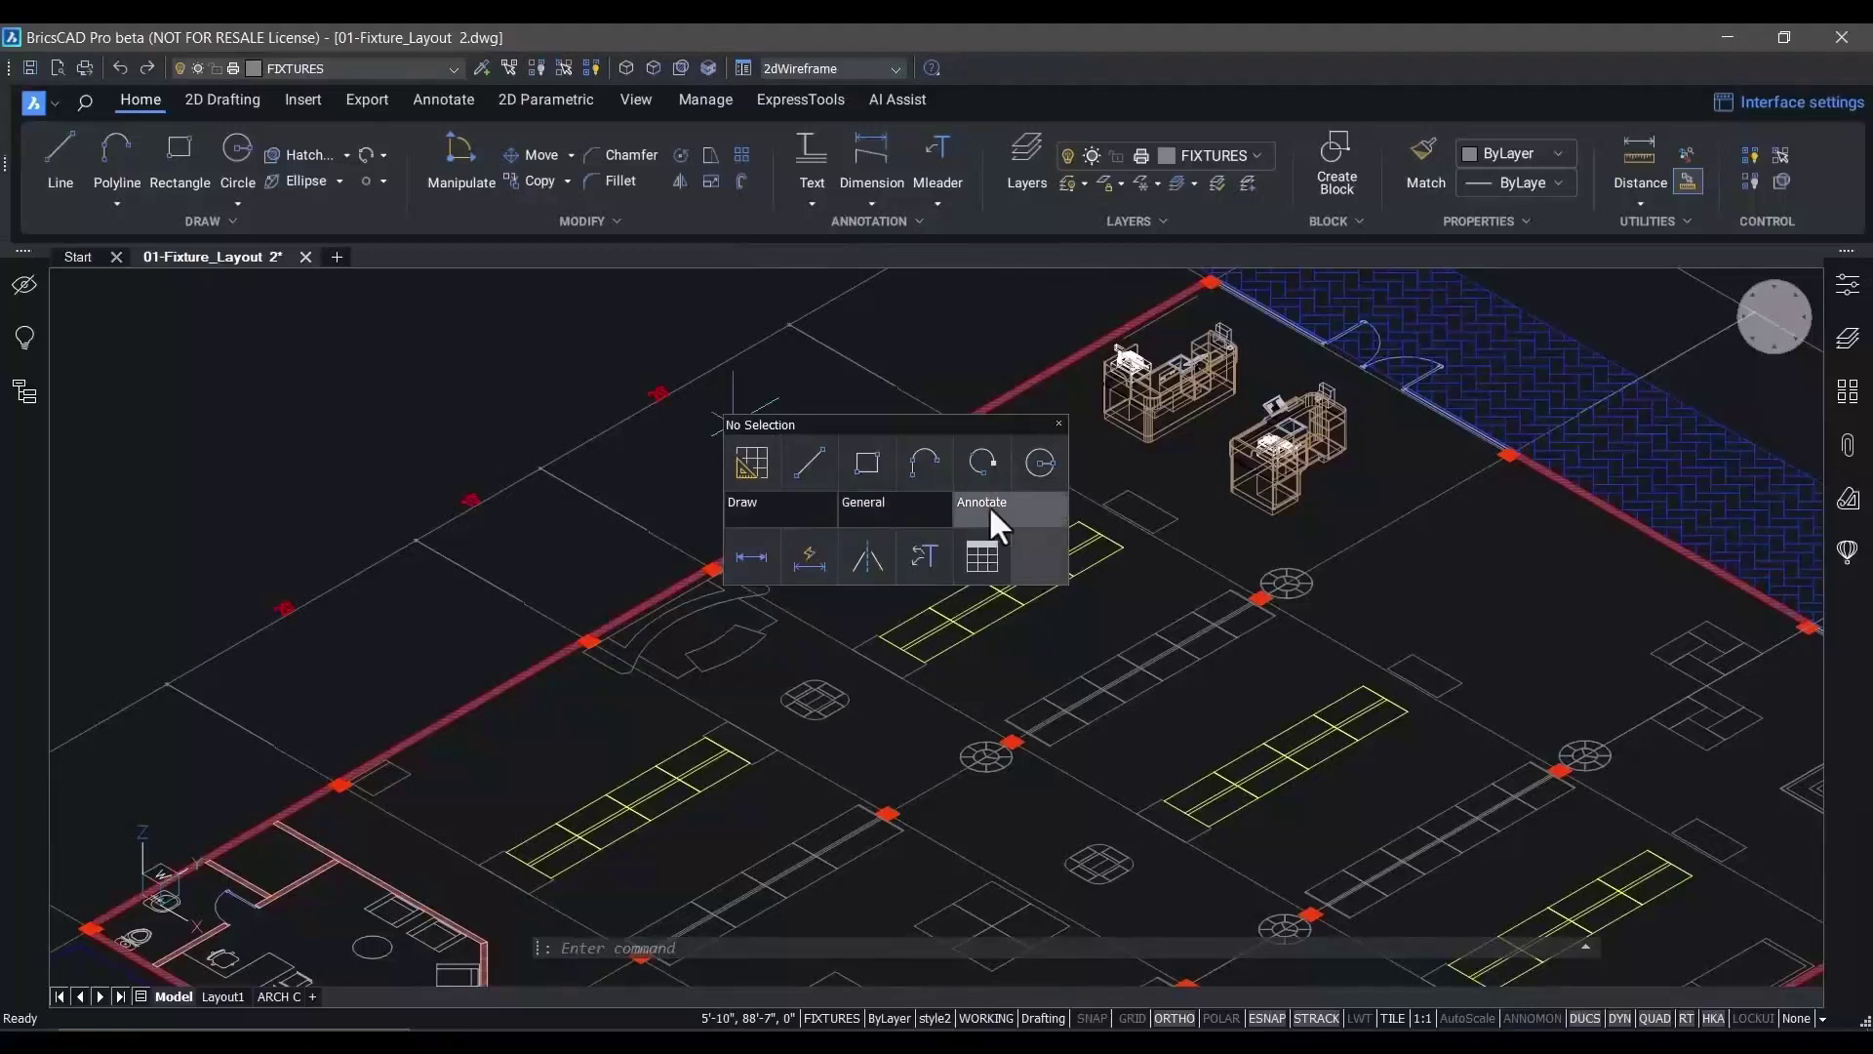
mouse_move(832, 700)
mouse_move(863, 759)
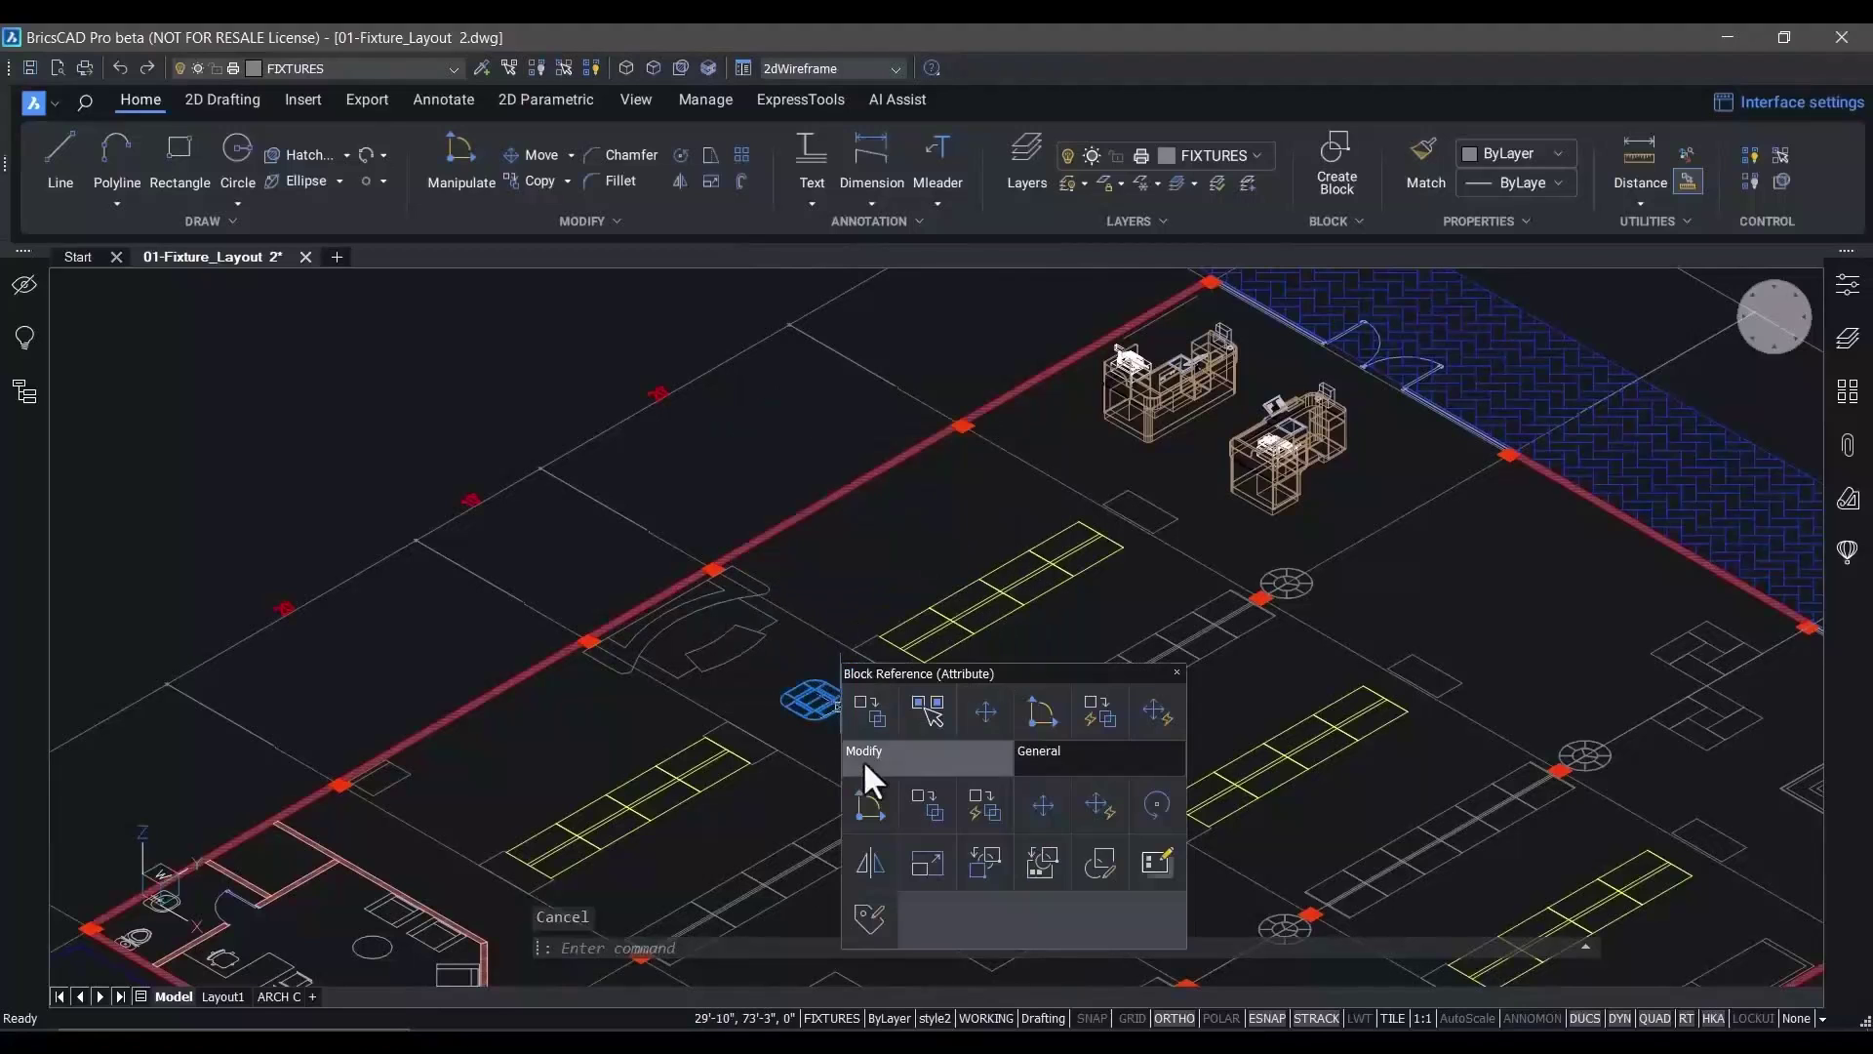
scroll(505, 795, "up", 3)
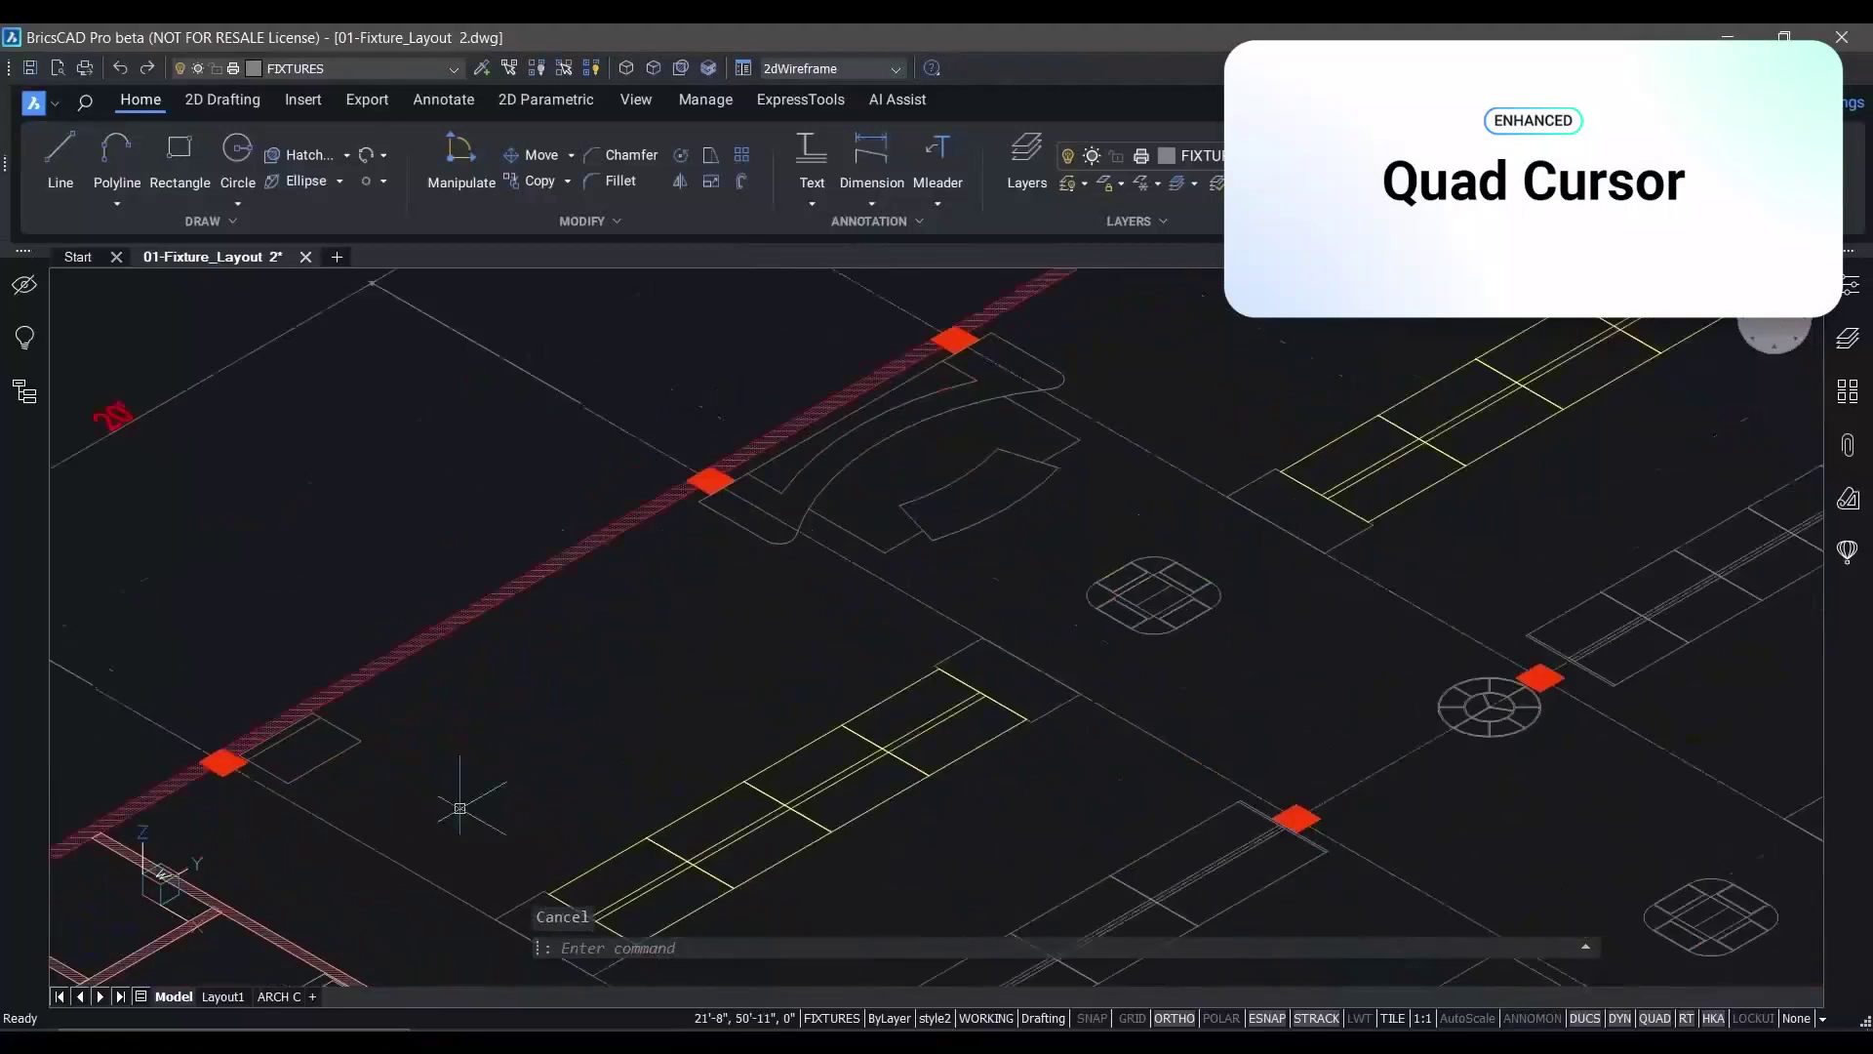
Copy the small fixture repeatedly along the red wall with COPY's Repeat option
left_click(317, 756)
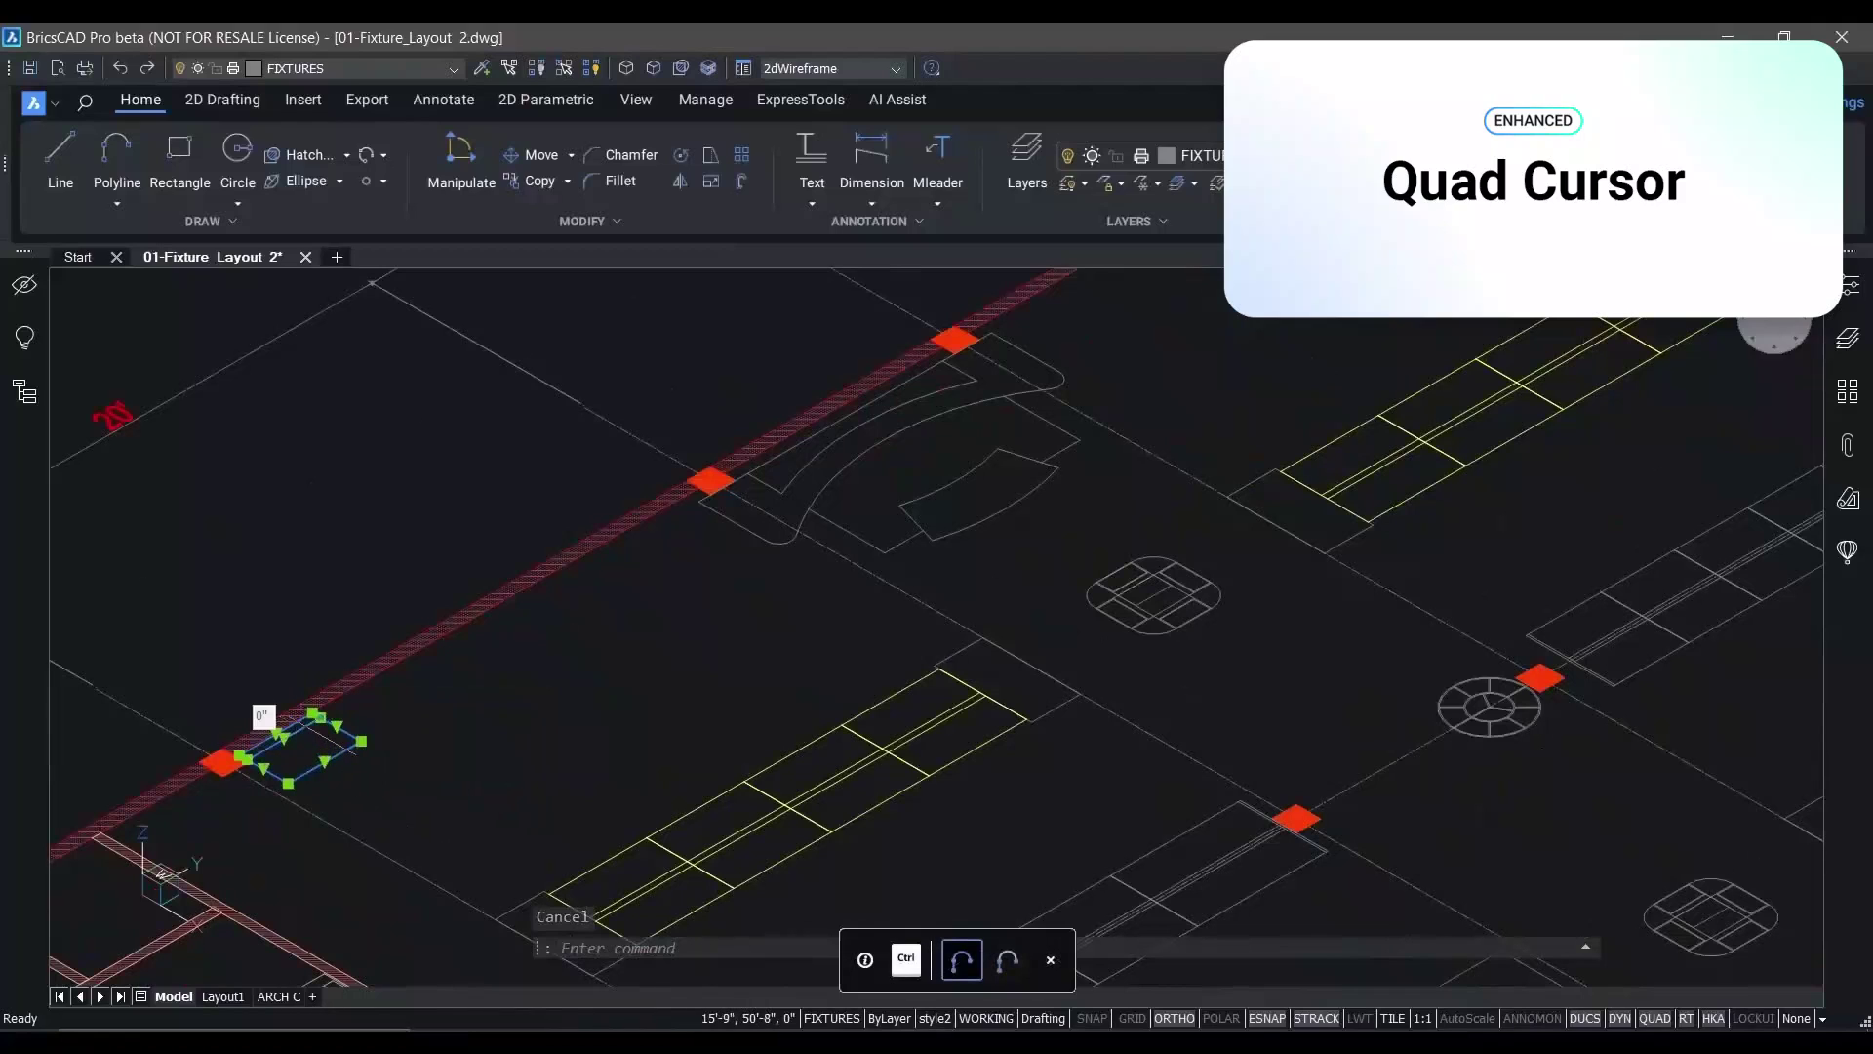
mouse_move(366, 742)
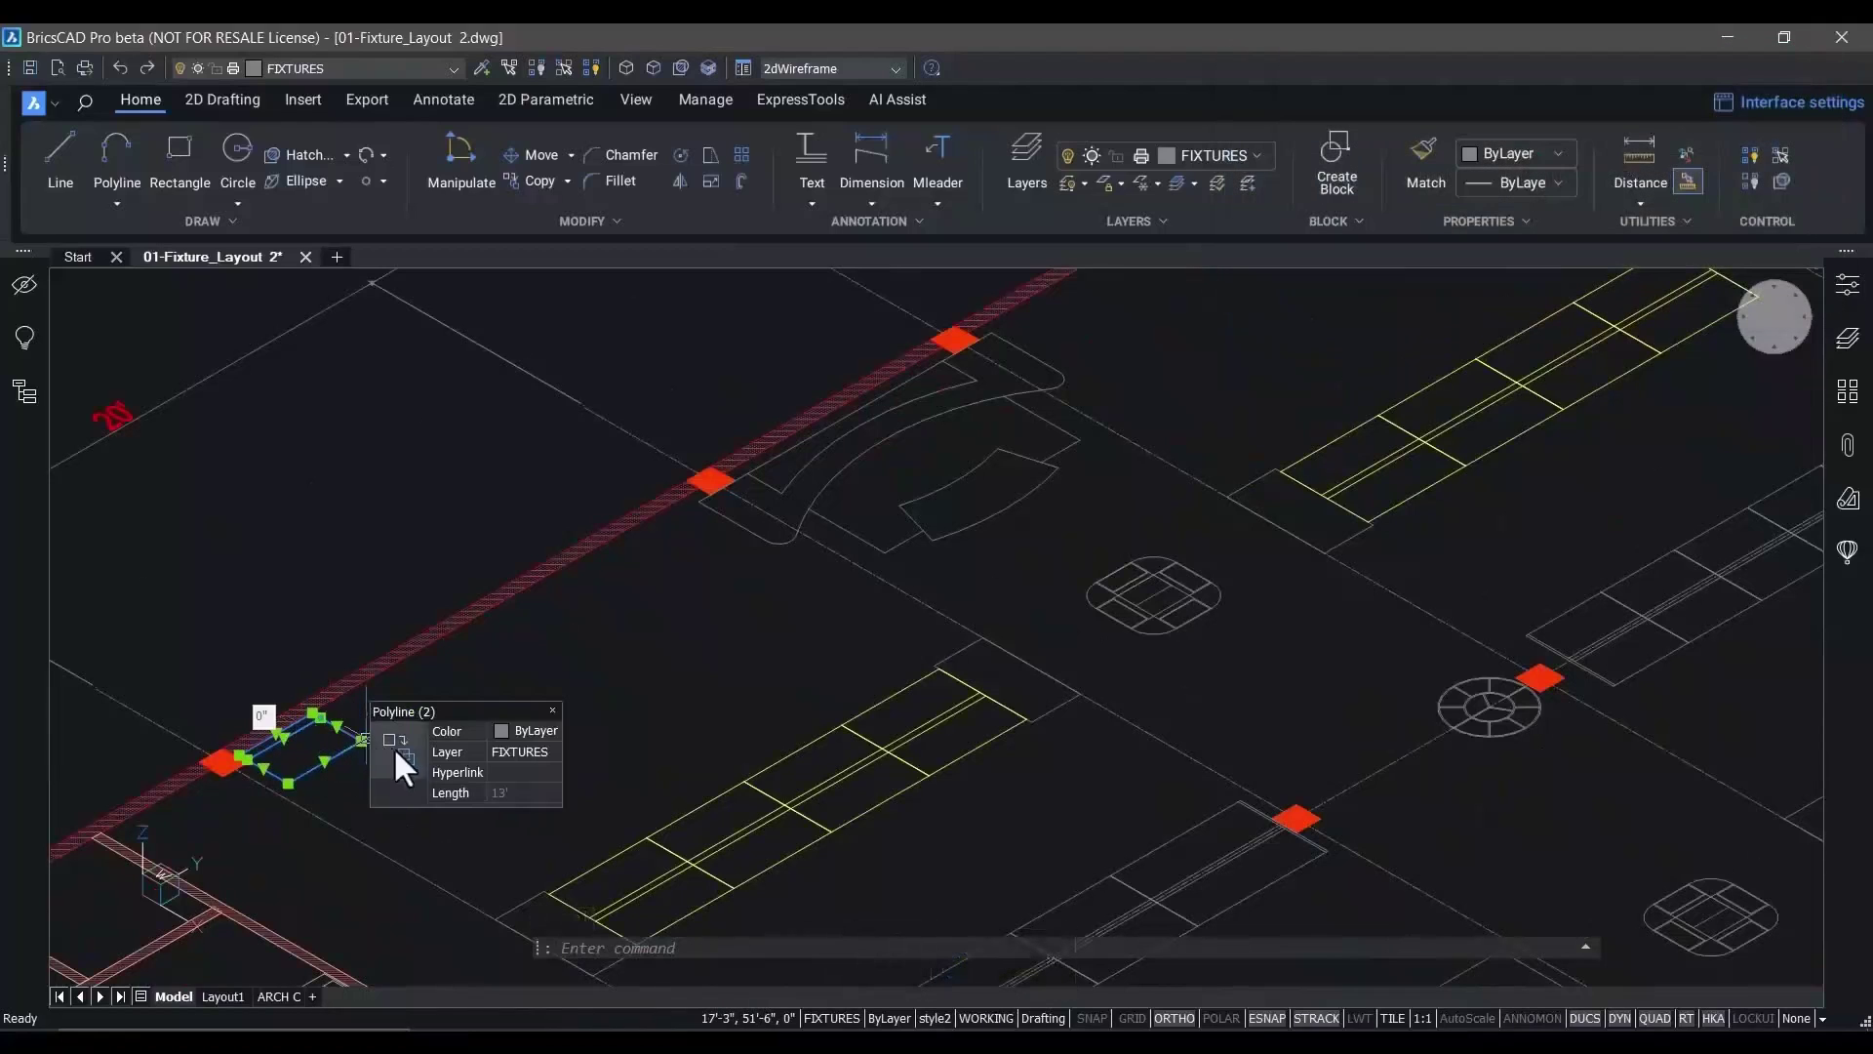
type("co")
key("Return")
left_click(288, 780)
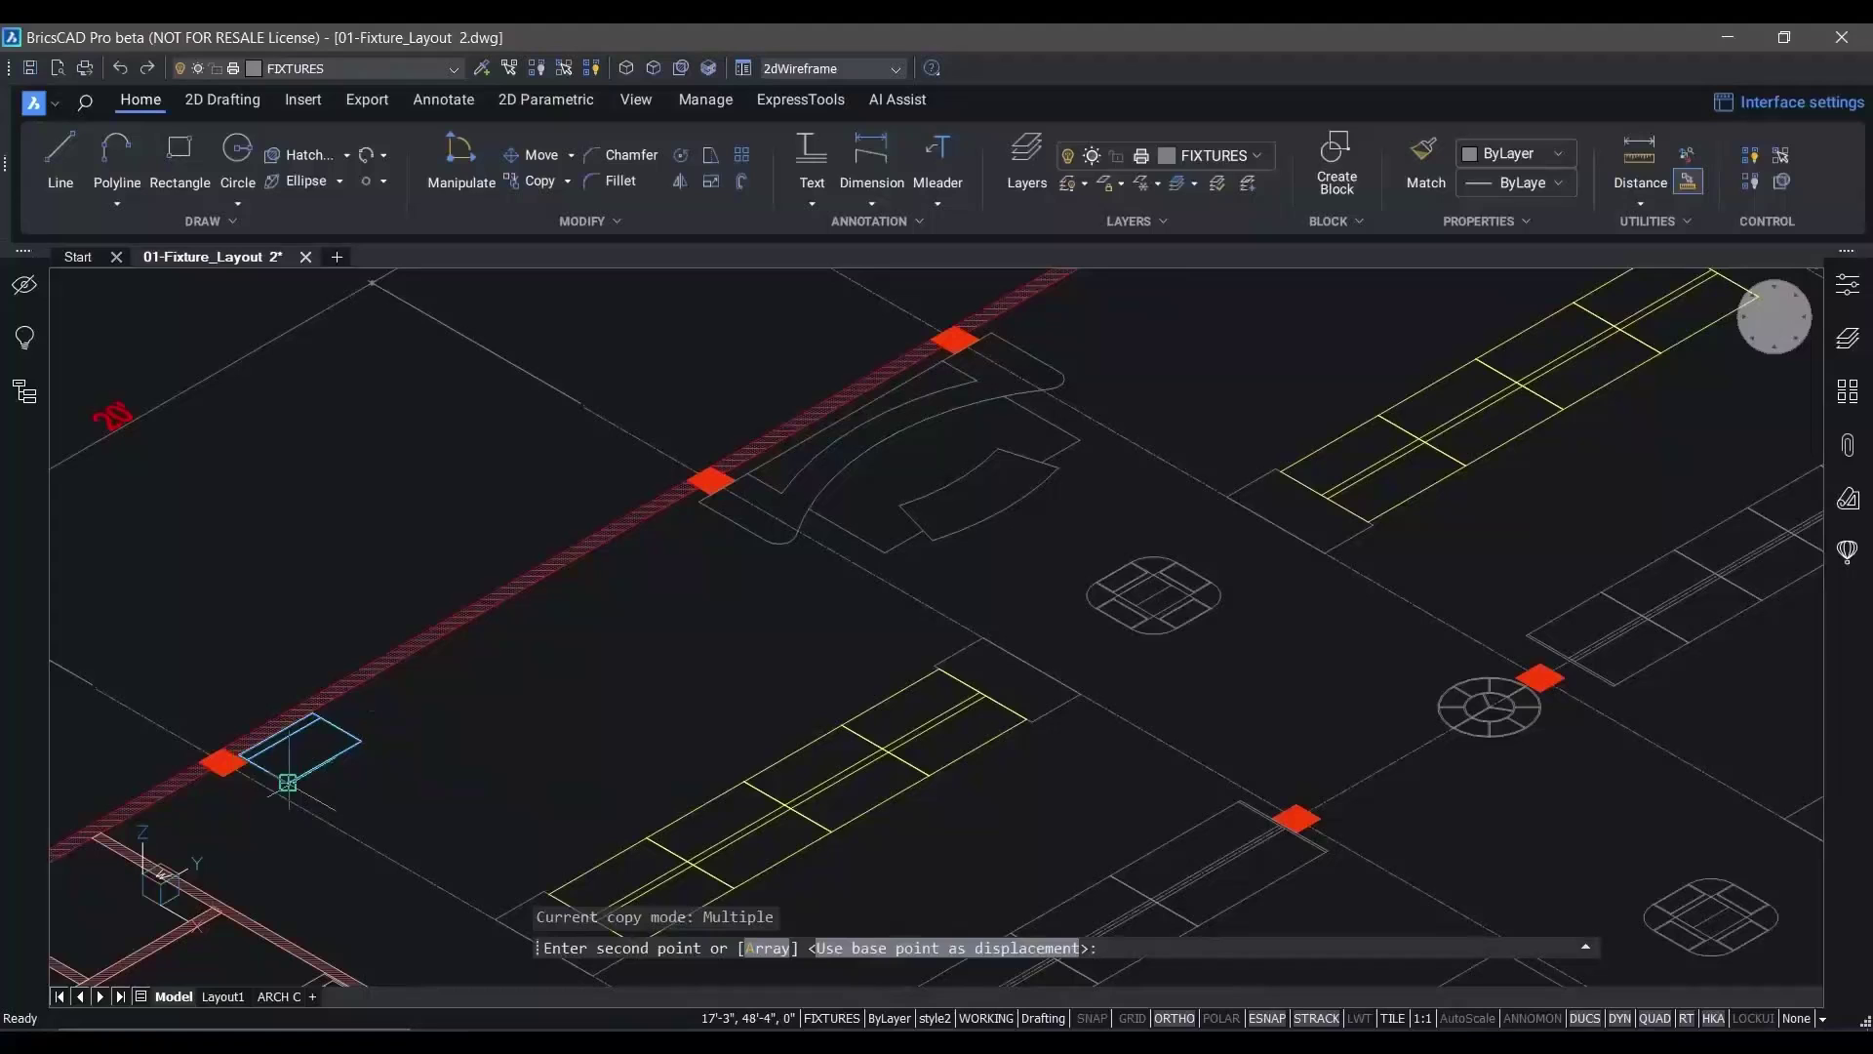
left_click(359, 740)
type("r")
key("Return")
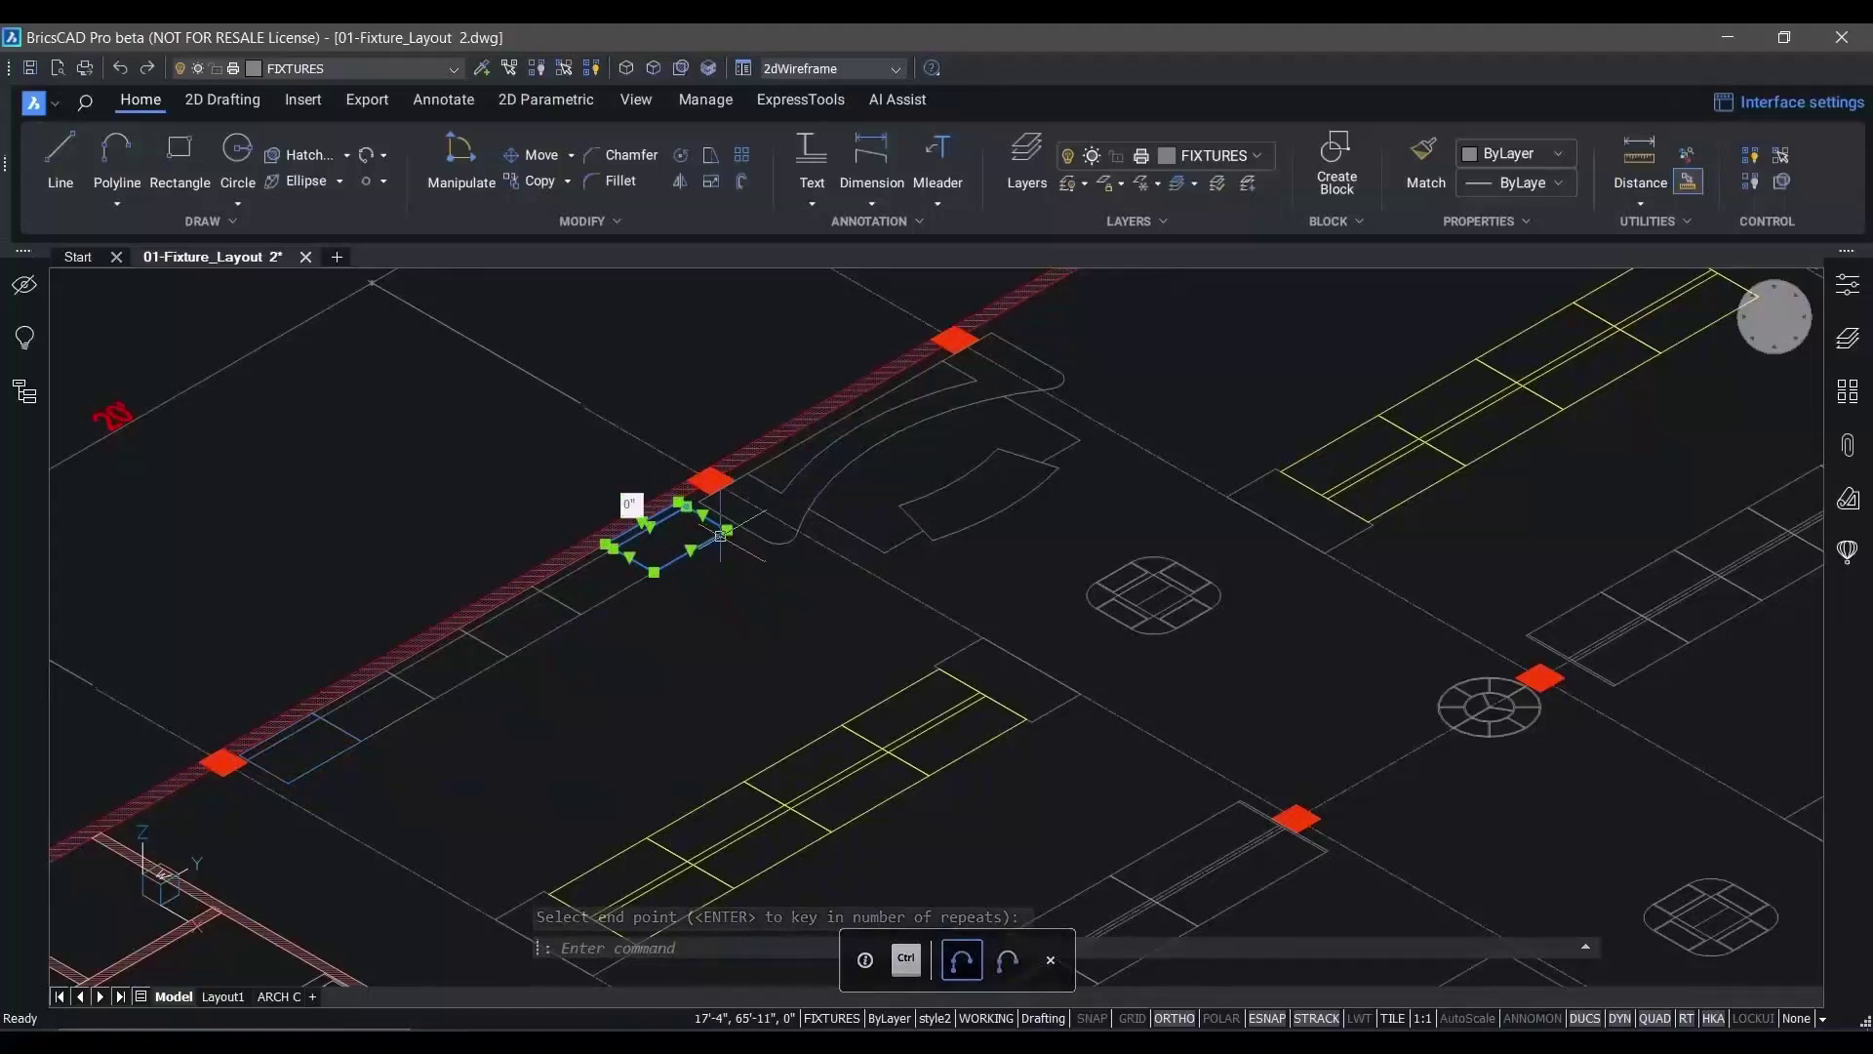
key("Escape")
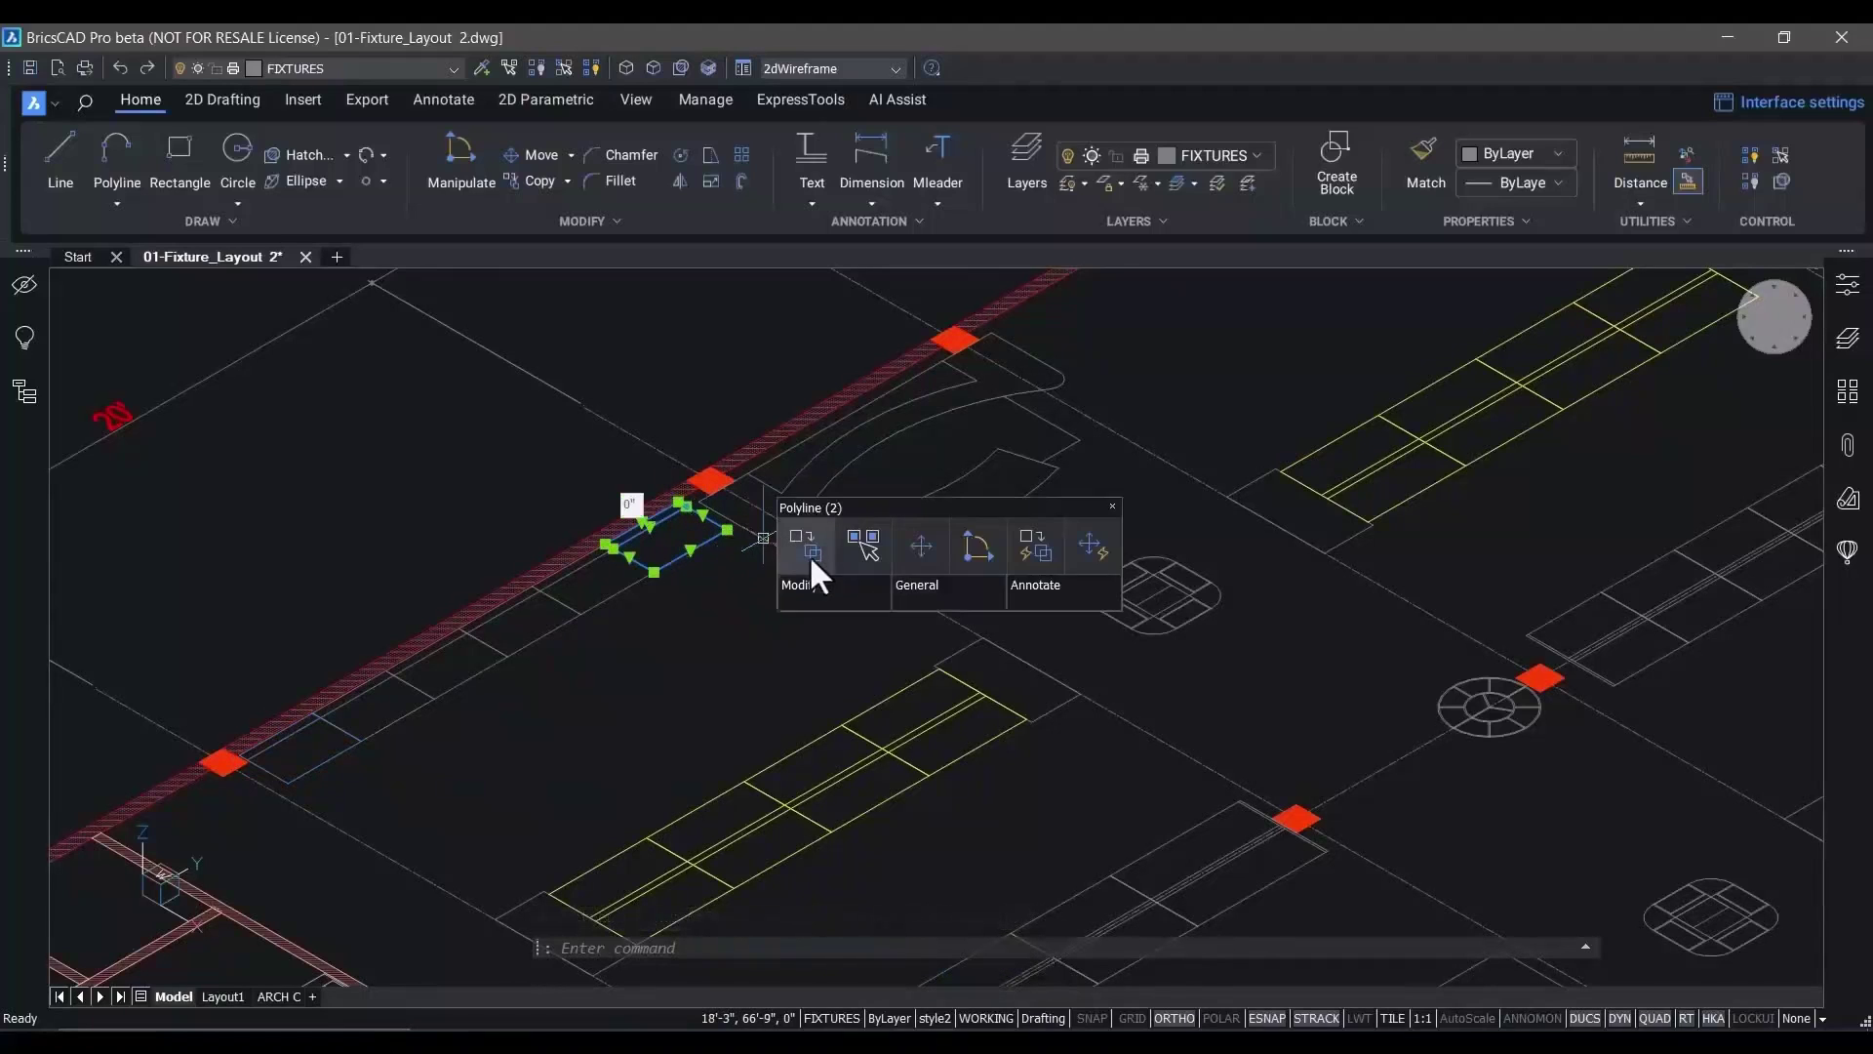
Copy the whole row of fixture polylines a distance of 31 along the wall
left_click(849, 549)
scroll(731, 654, "down", 2)
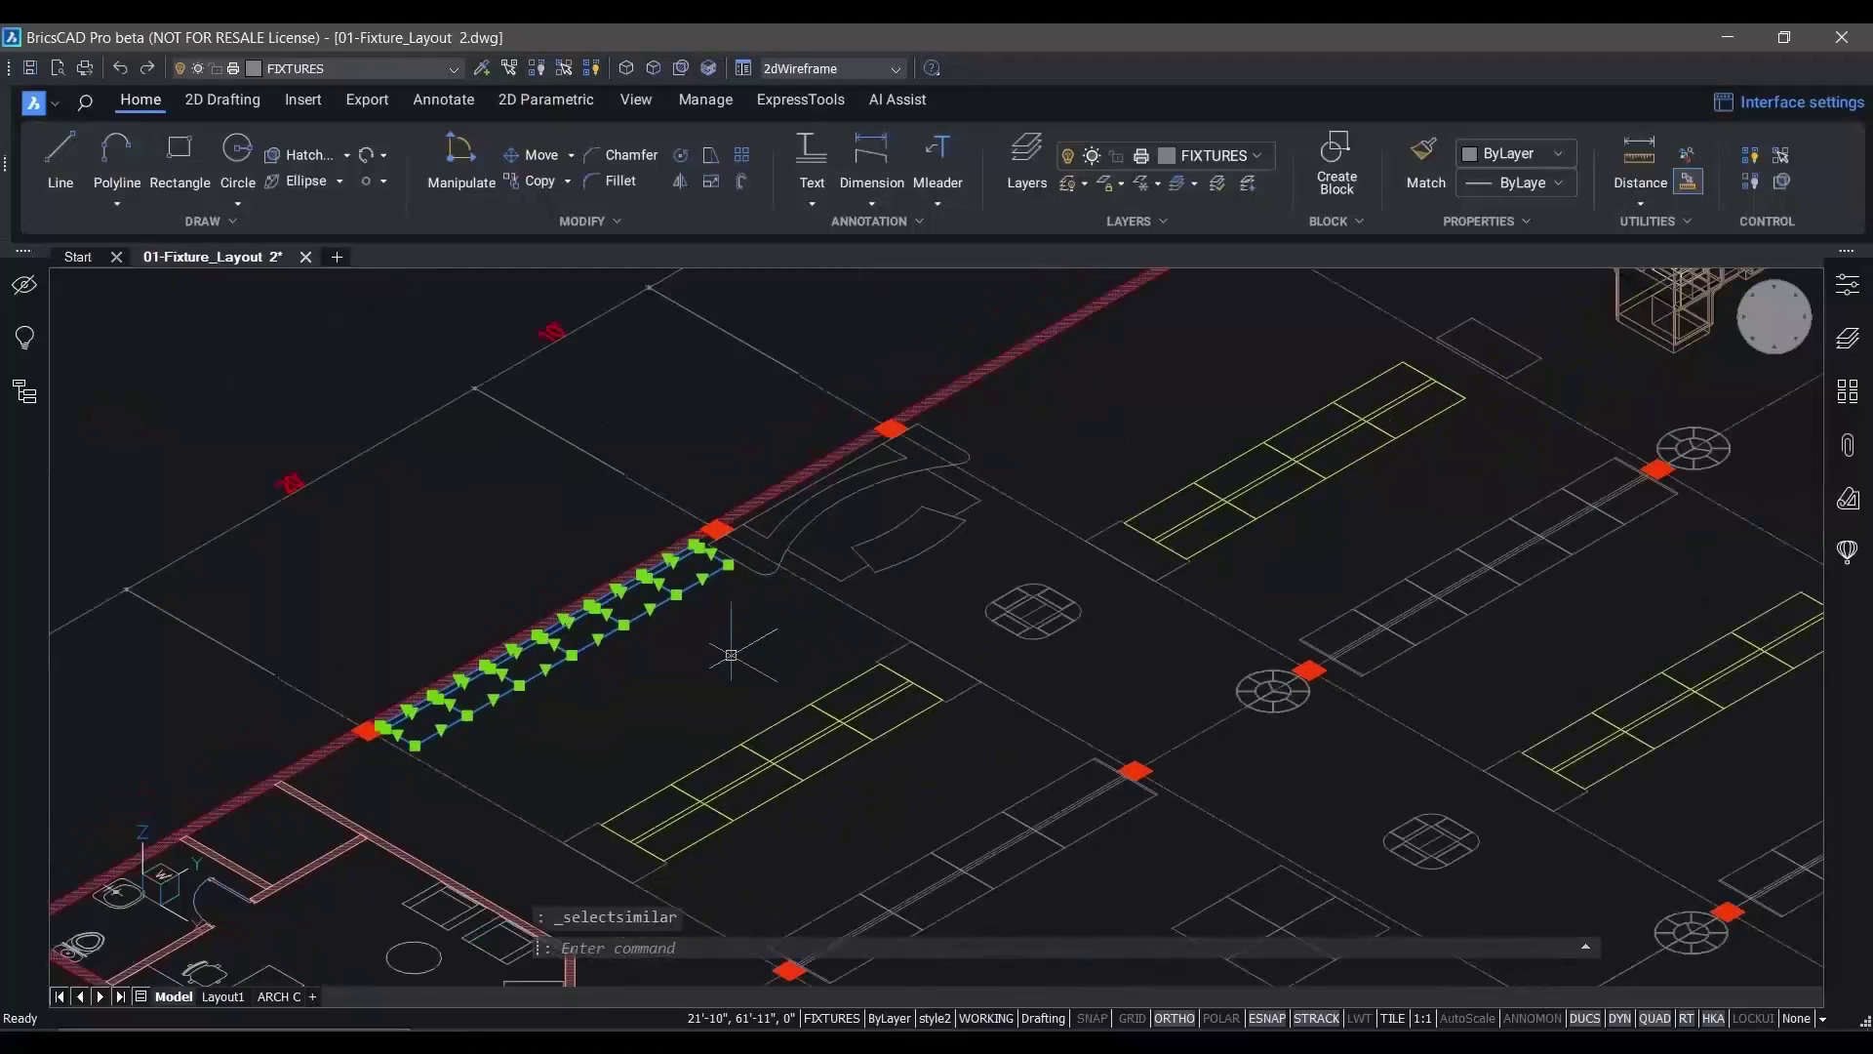
type("co")
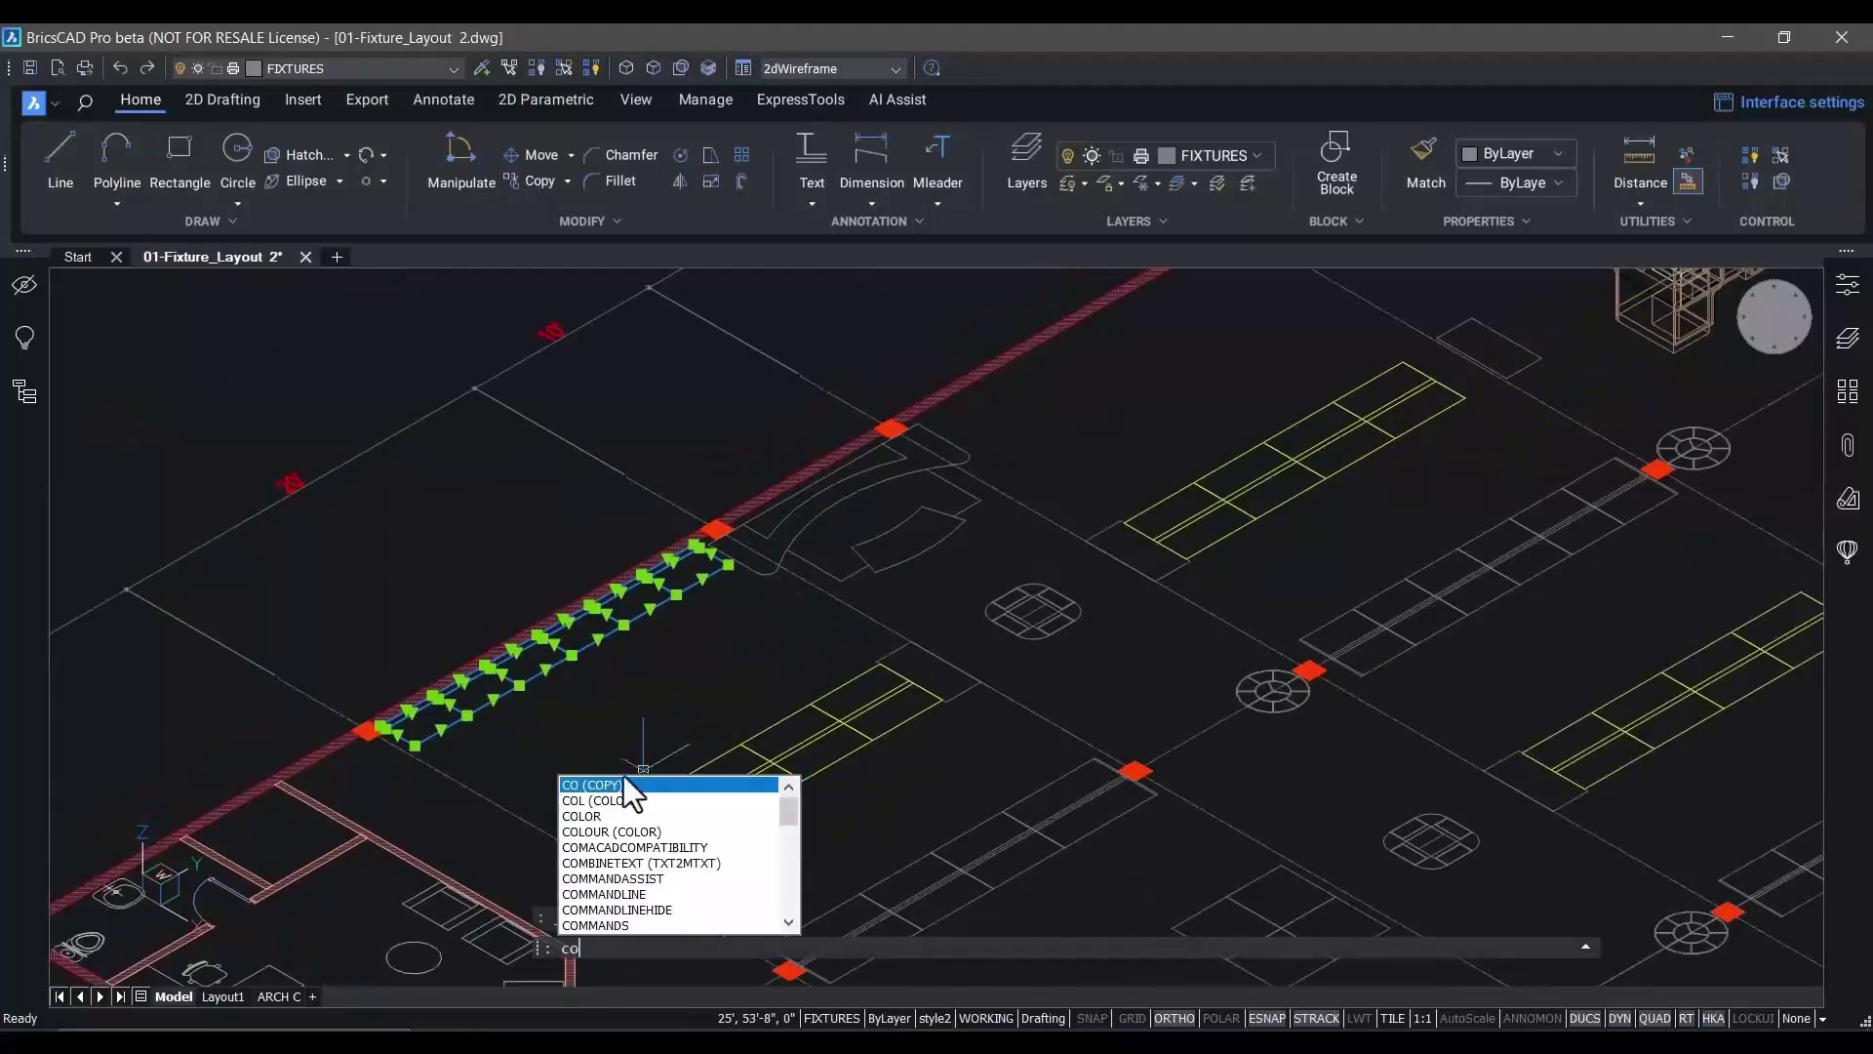
key("Return")
left_click(603, 696)
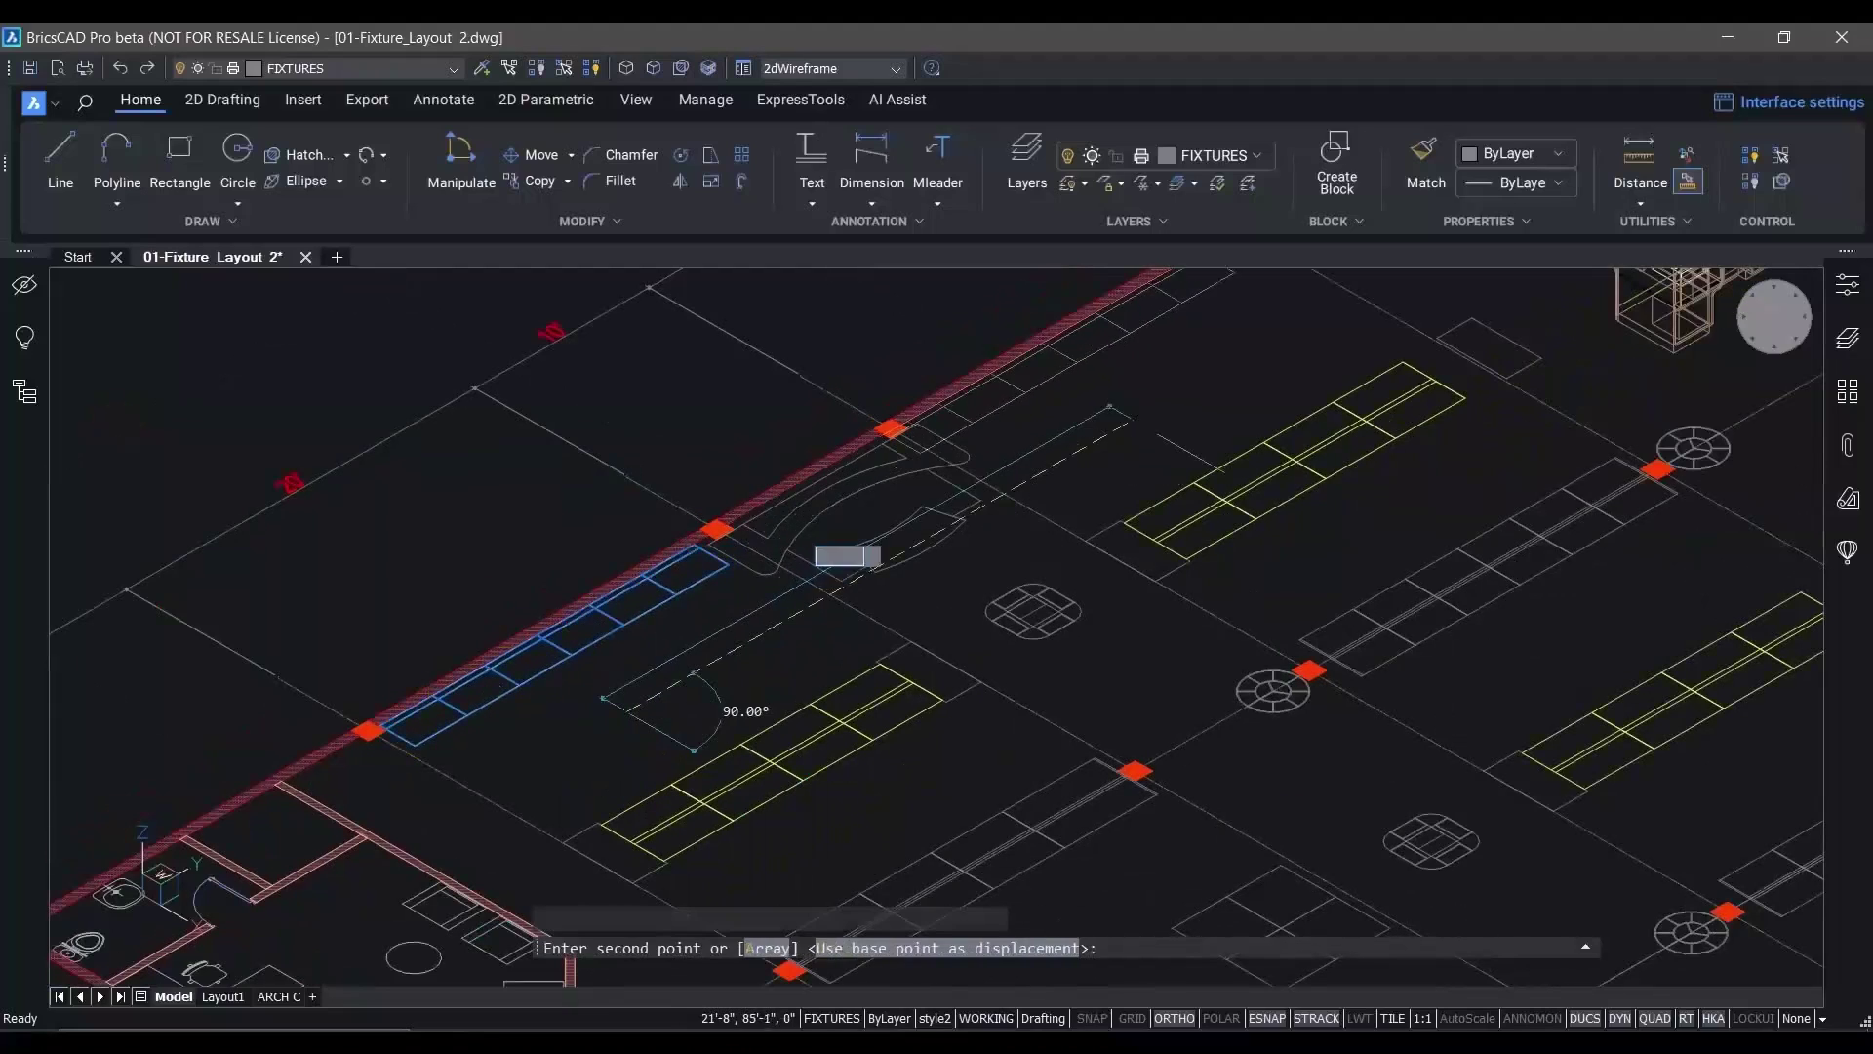
key("Return")
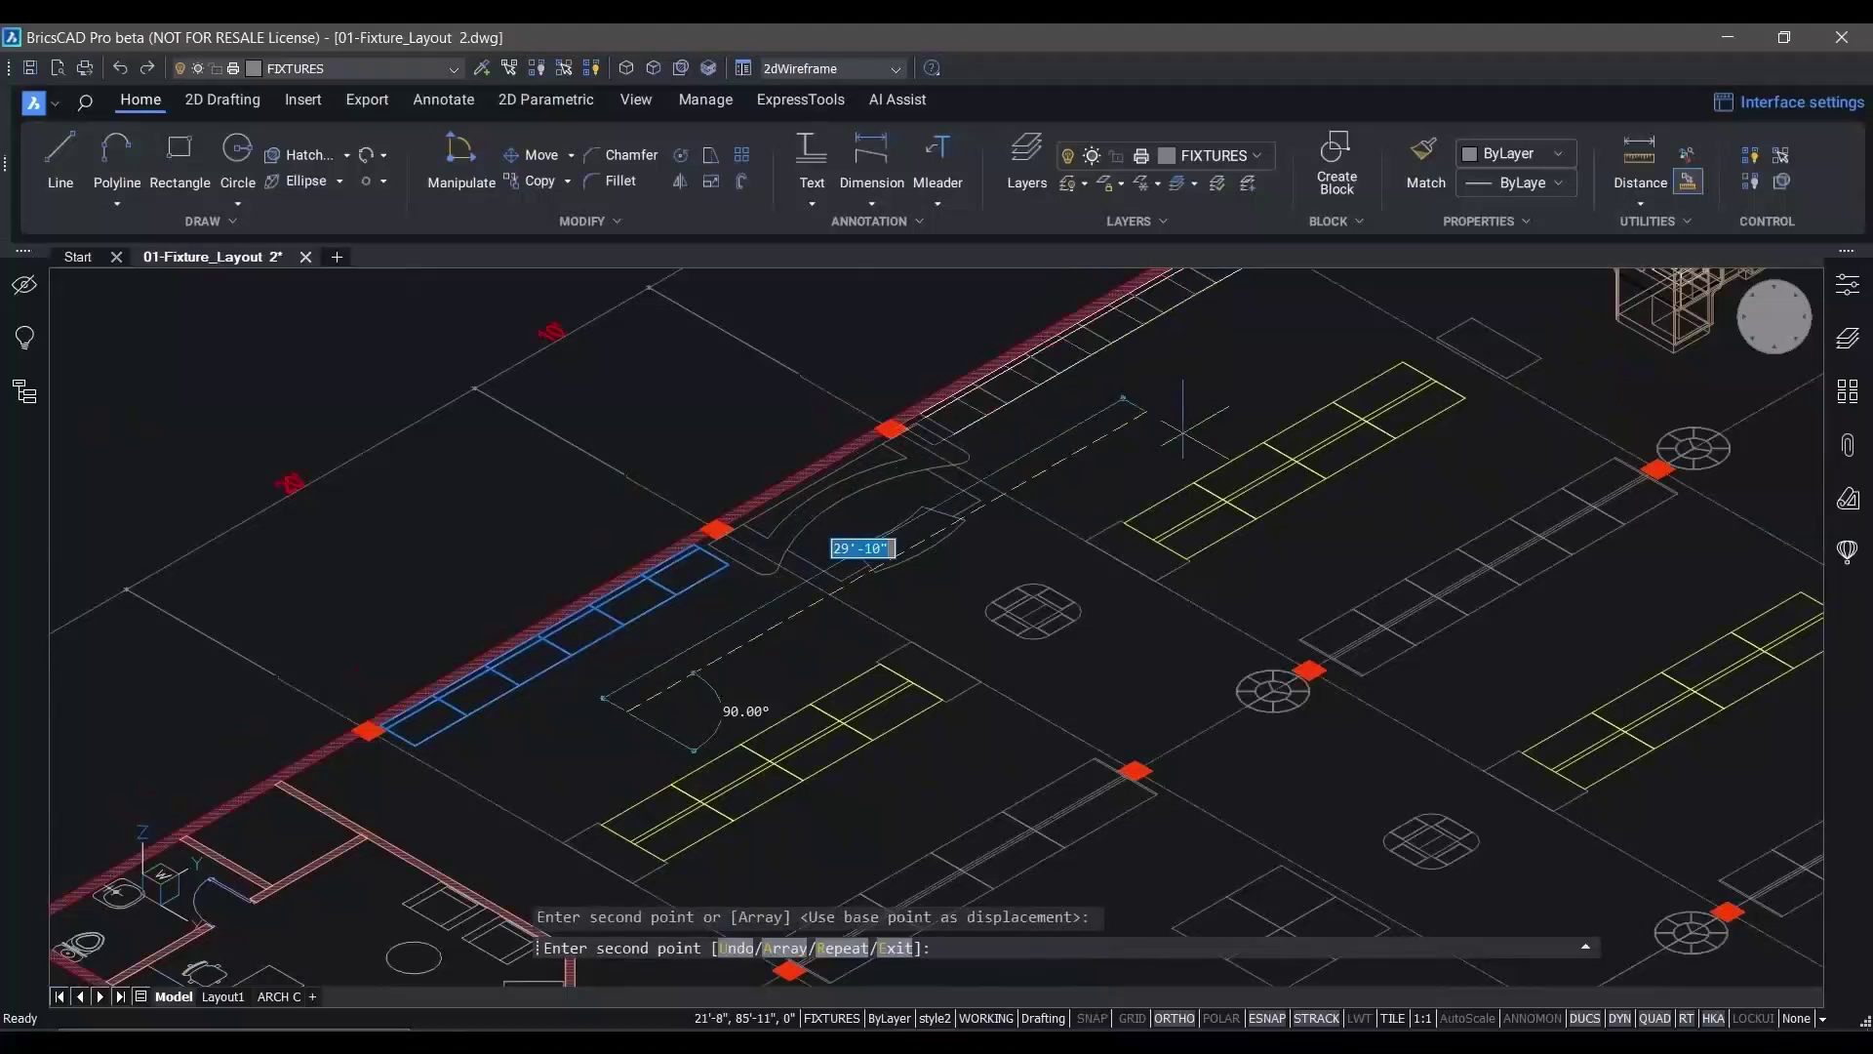
key("Return")
Pan to the checkout counters, switch to Top view, and select a counter
middle_click_drag(1173, 430, 1006, 641)
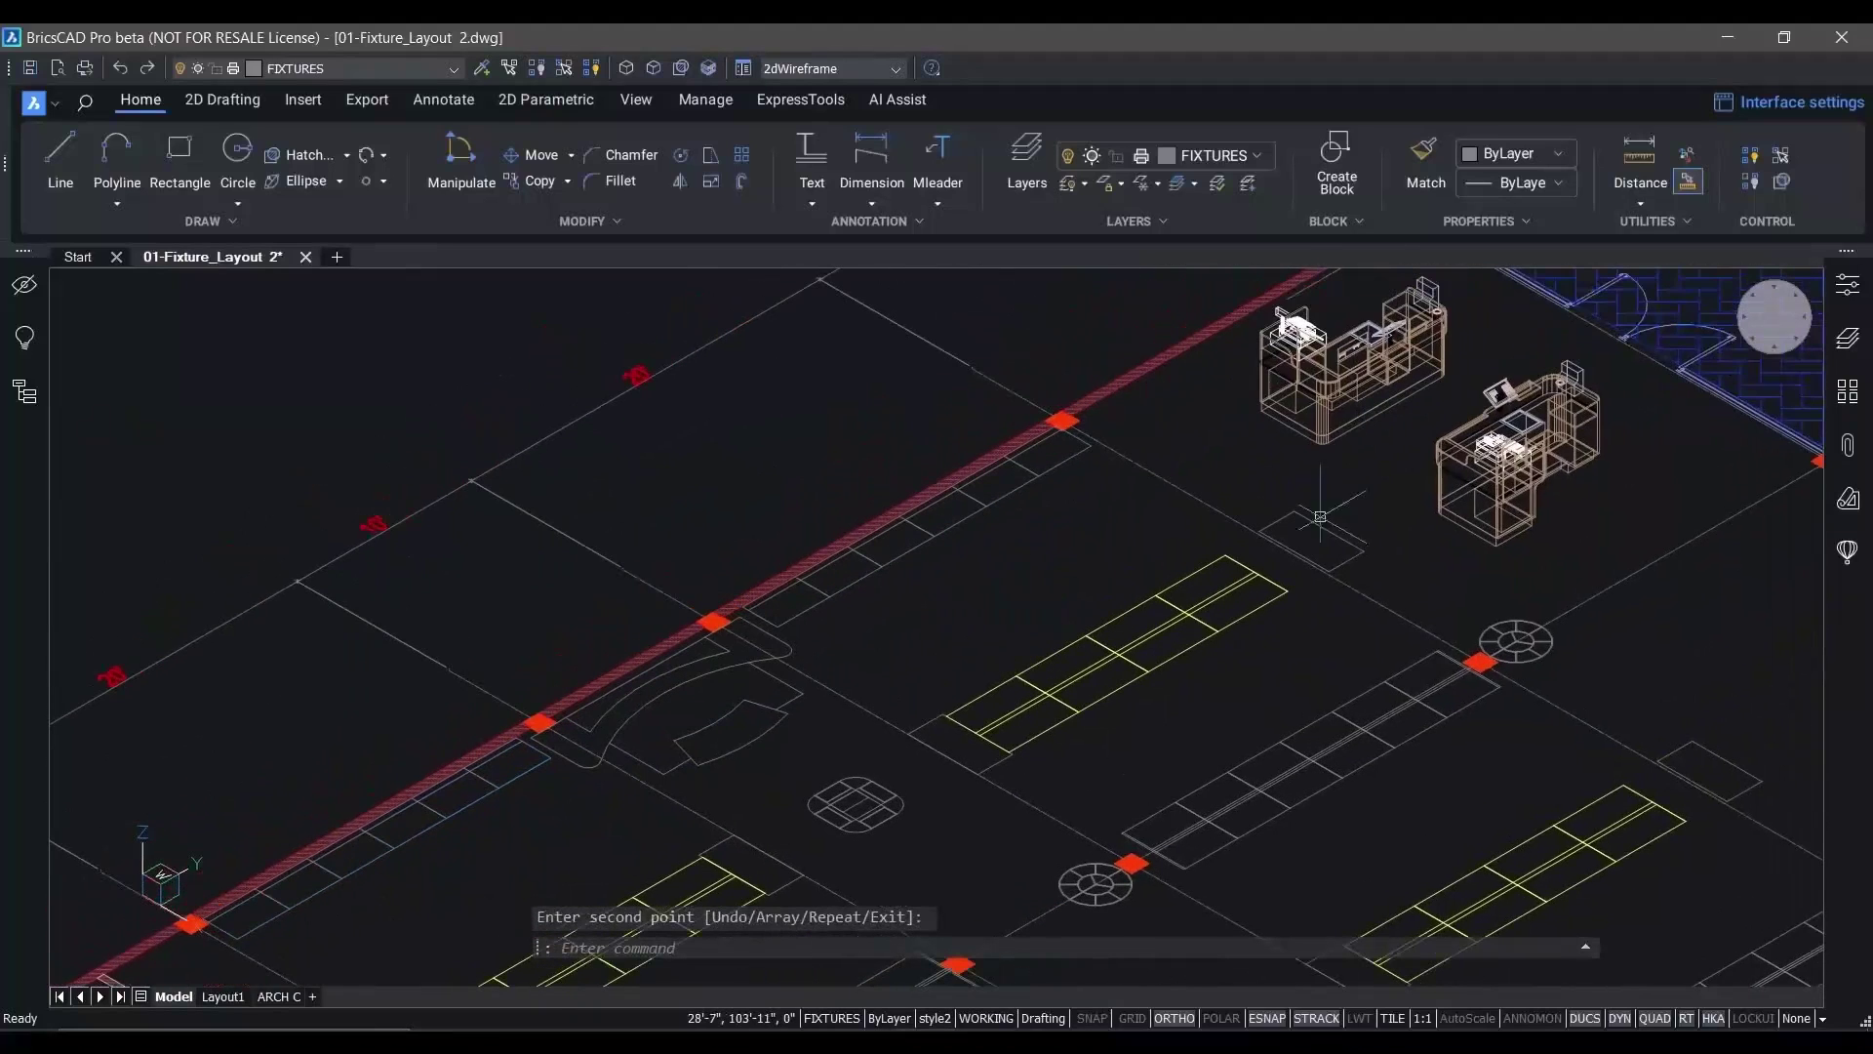
left_click(1773, 322)
left_click(858, 617)
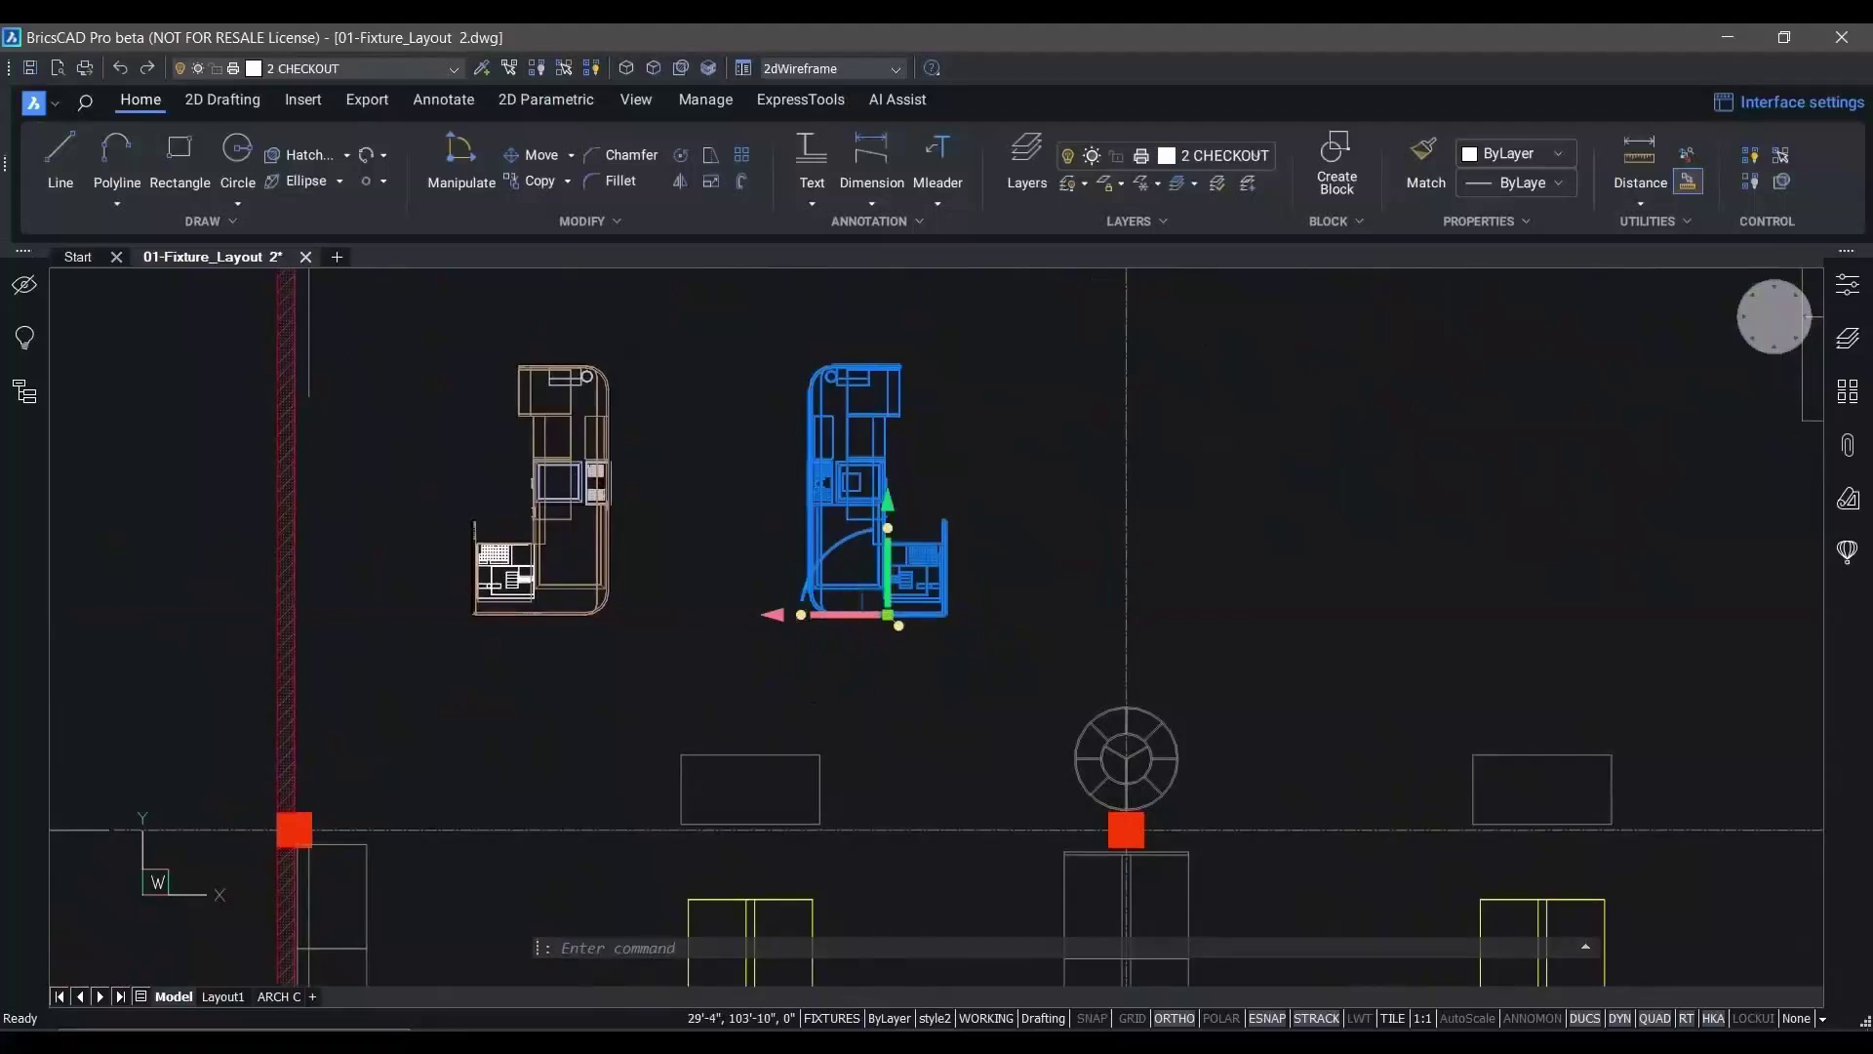
Copy the checkout counter twice to the right using Manipulate in Copy mode
left_click(888, 649)
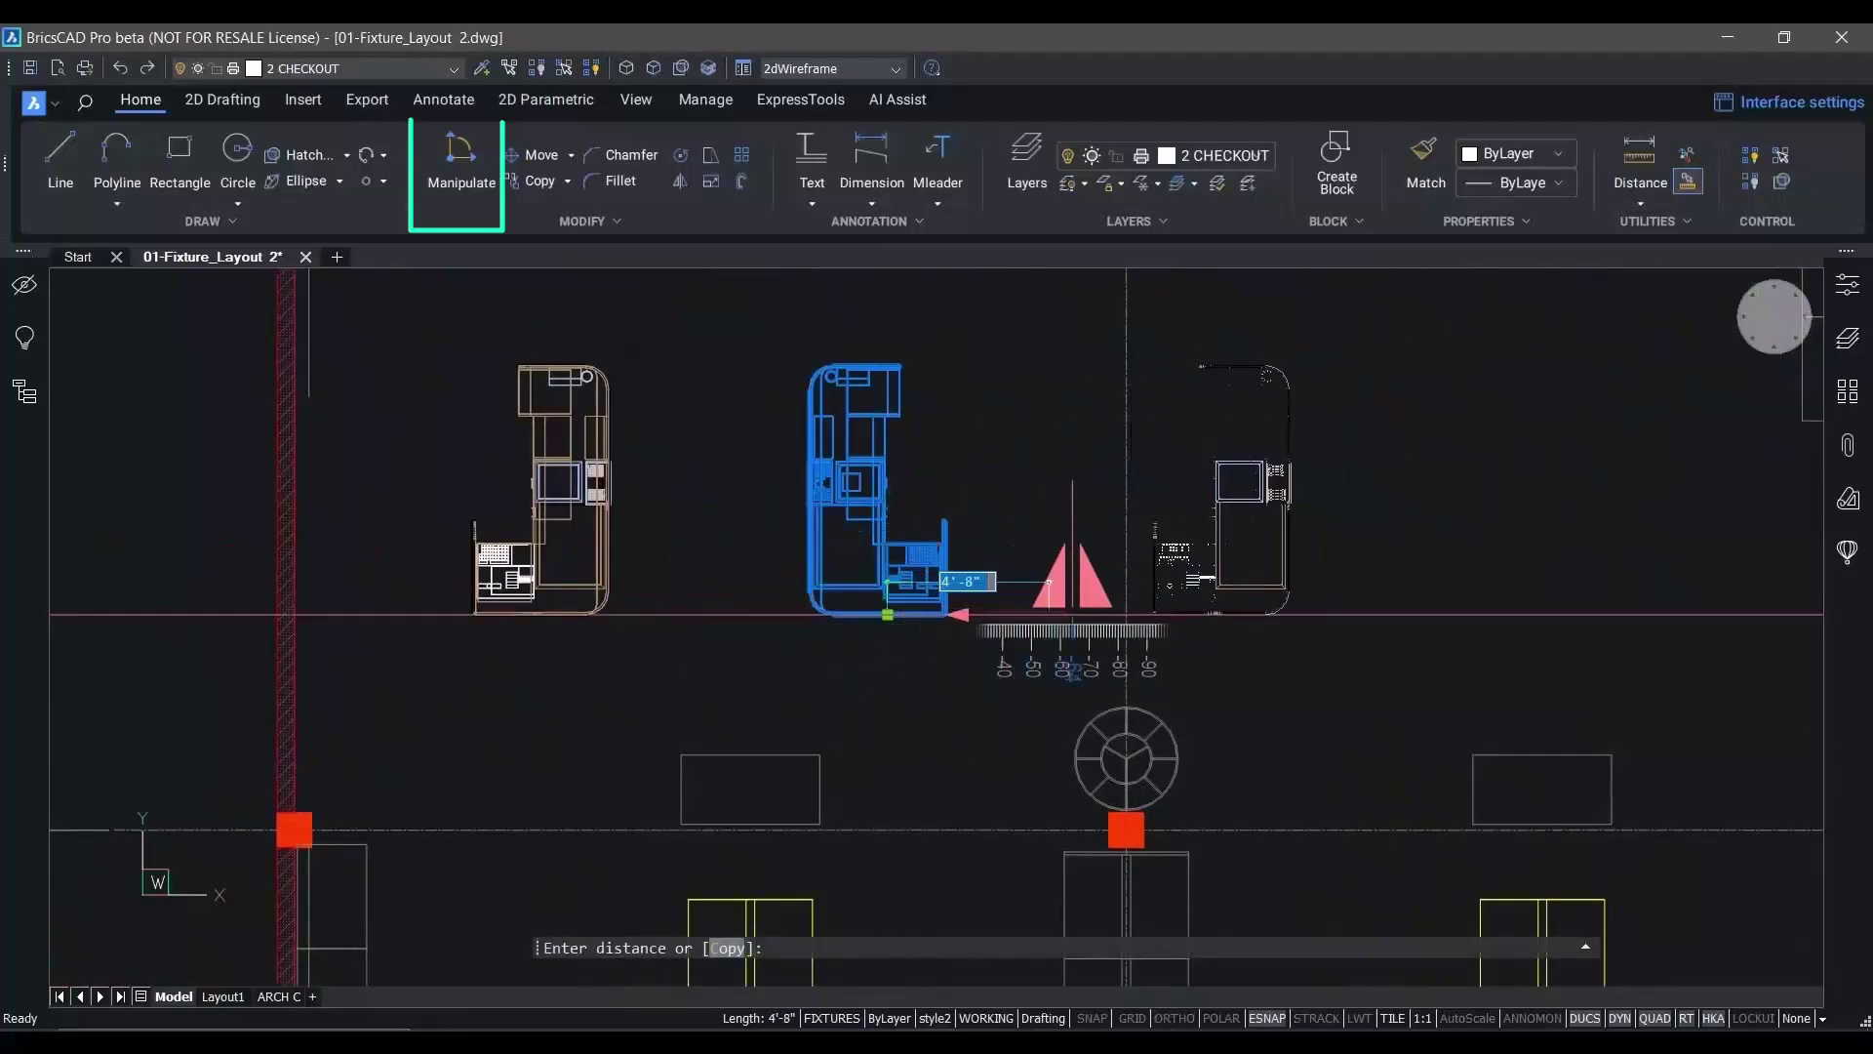
key("ctrl")
left_click(1135, 615)
left_click(901, 615)
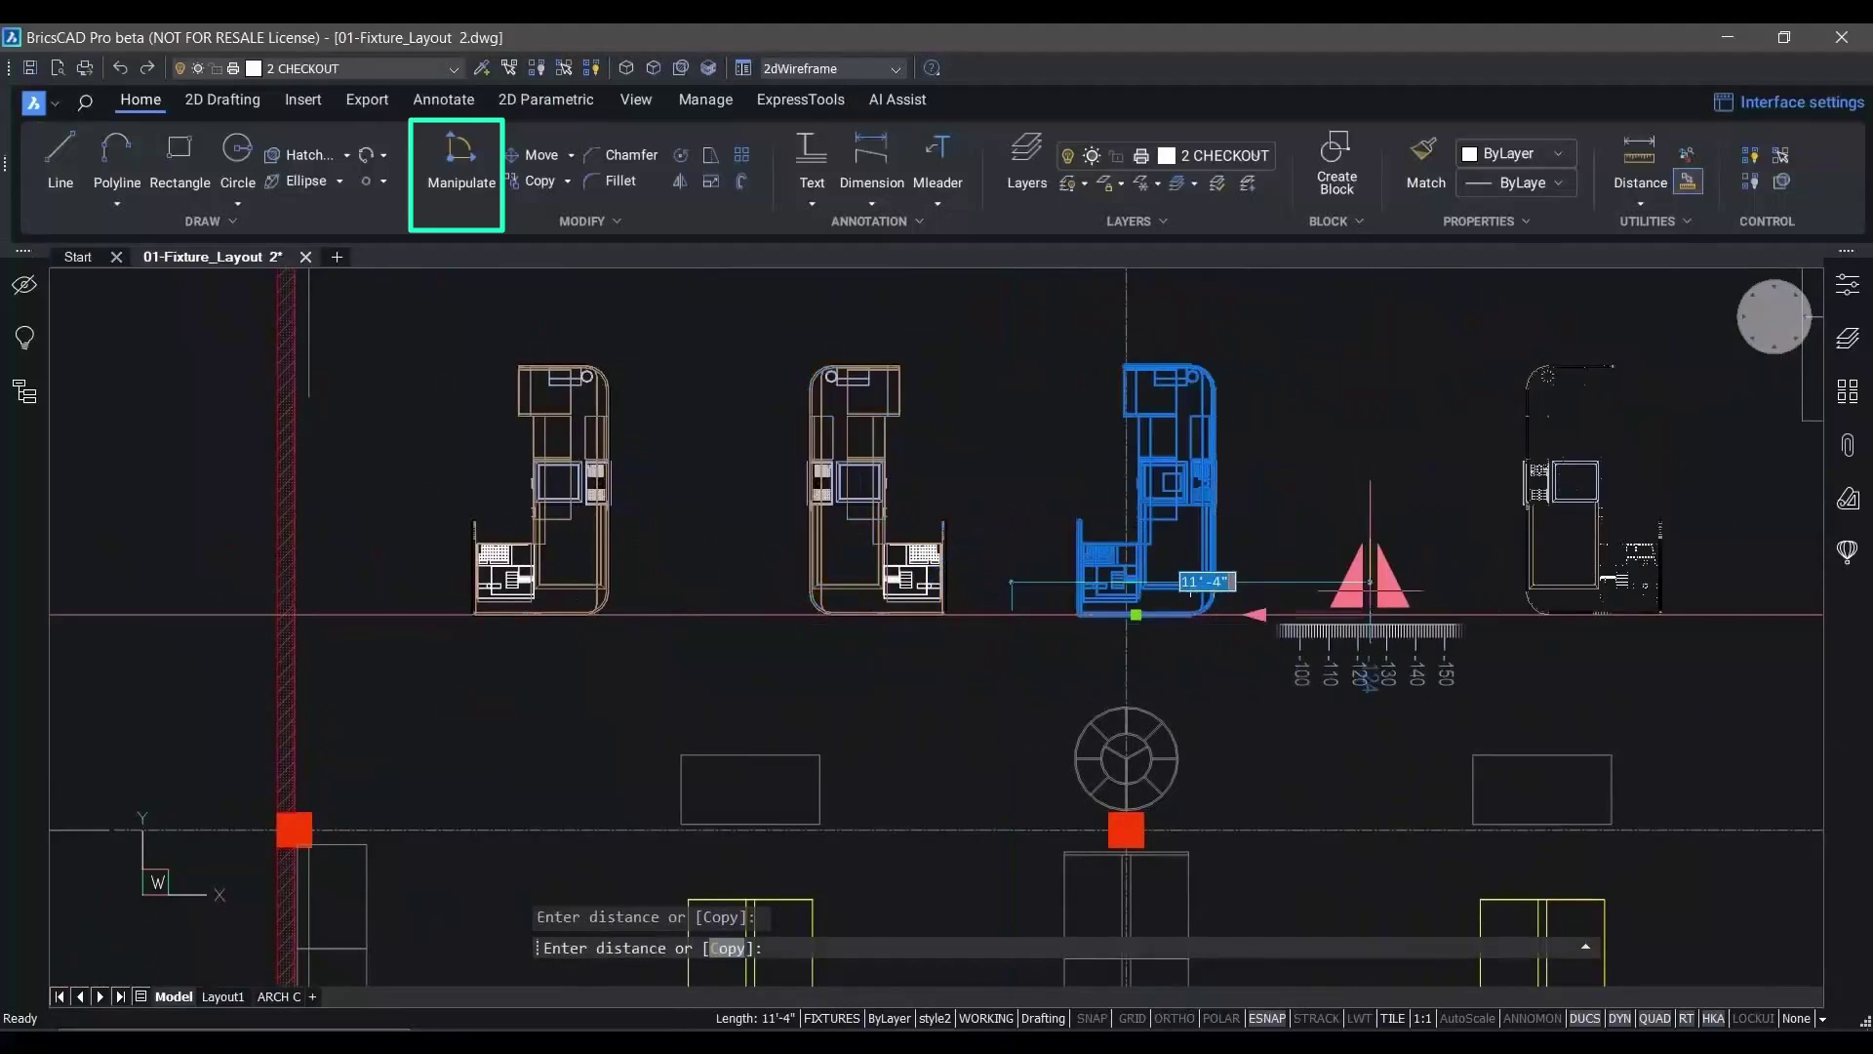
left_click(1340, 585)
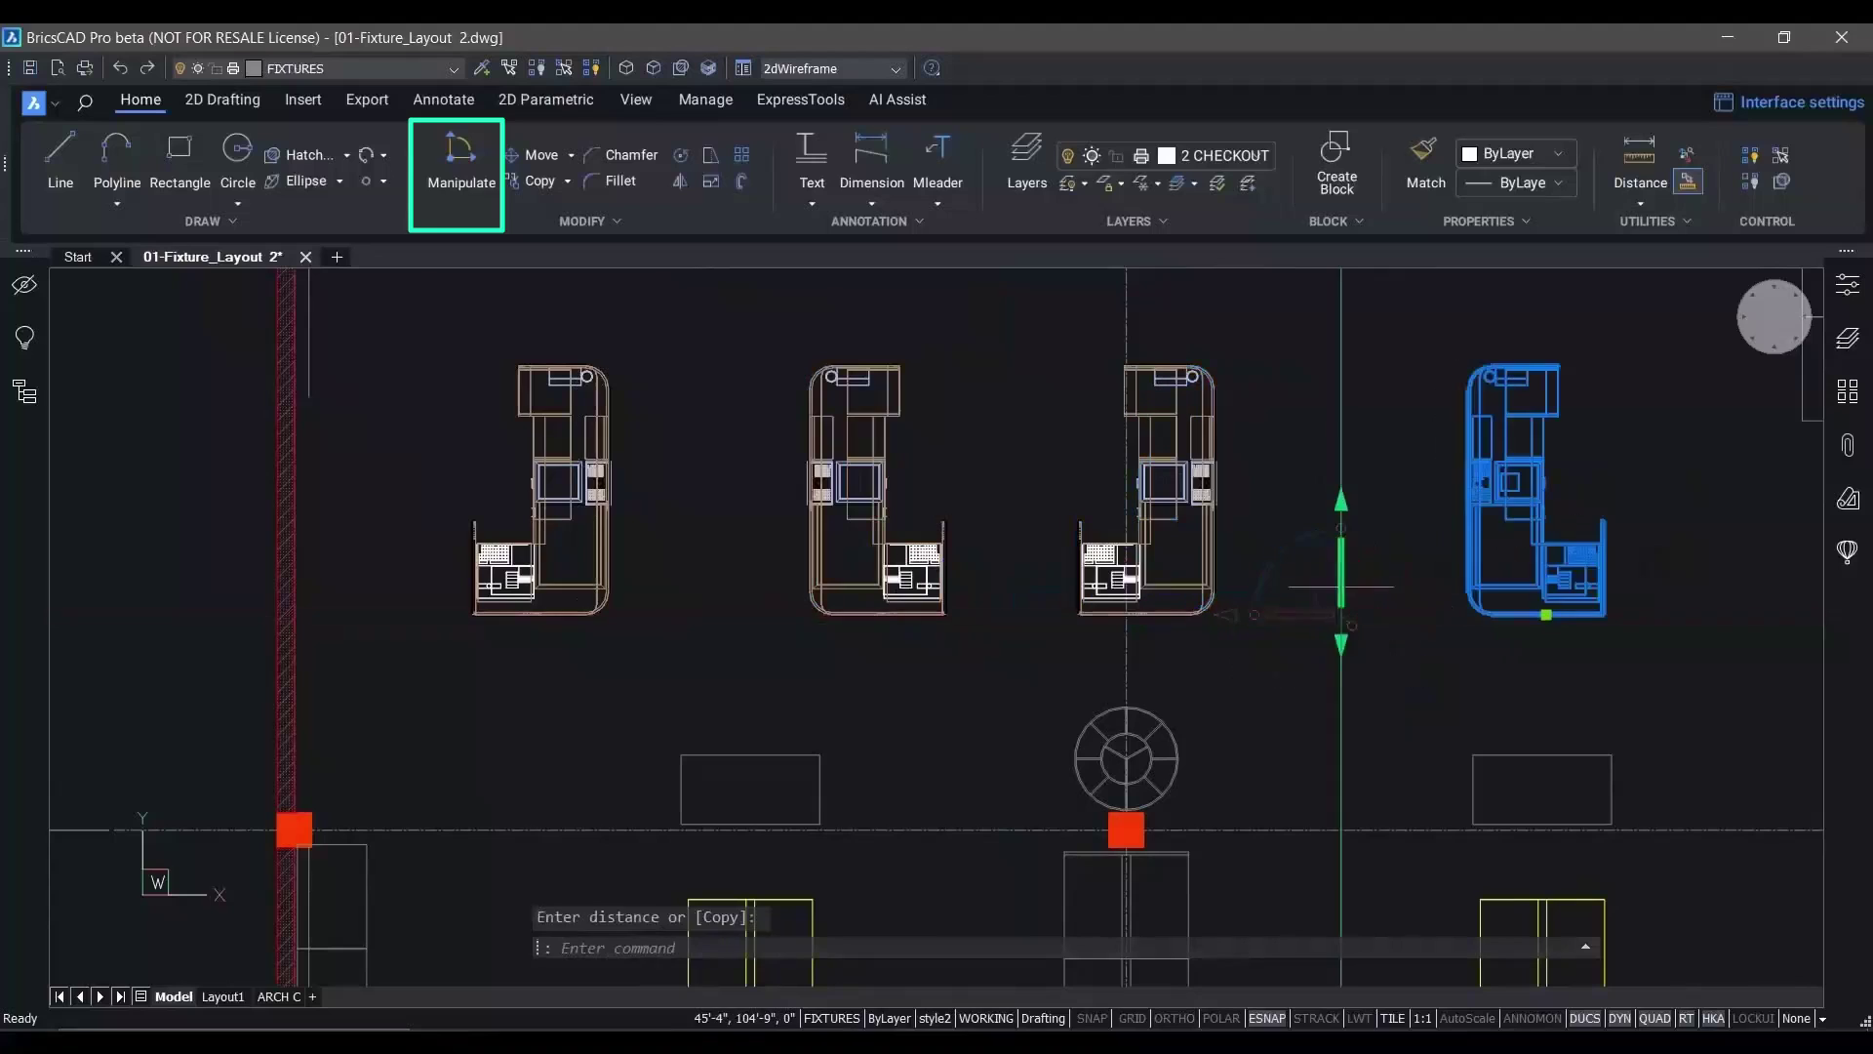
key("Escape")
Respace the checkout counters so they sit 5'-8" apart
left_click(606, 512)
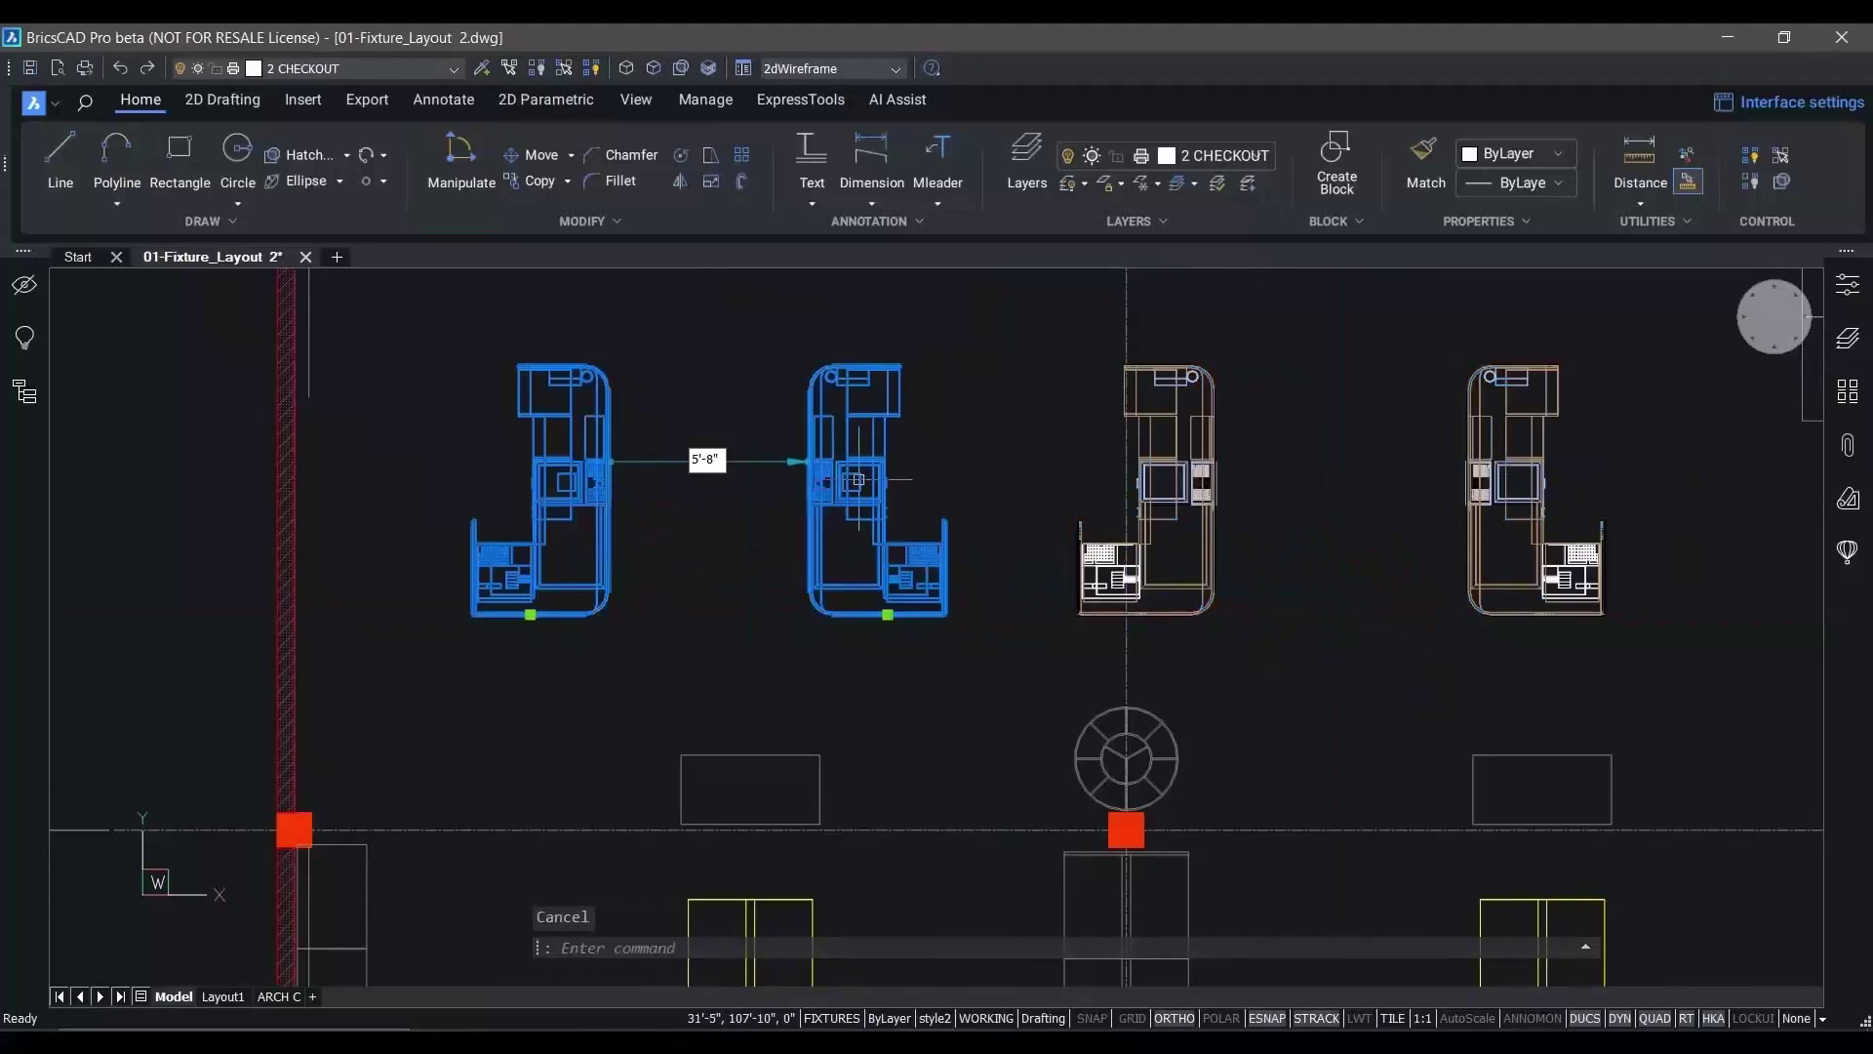
left_click(715, 467)
key("Escape")
left_click(1215, 468)
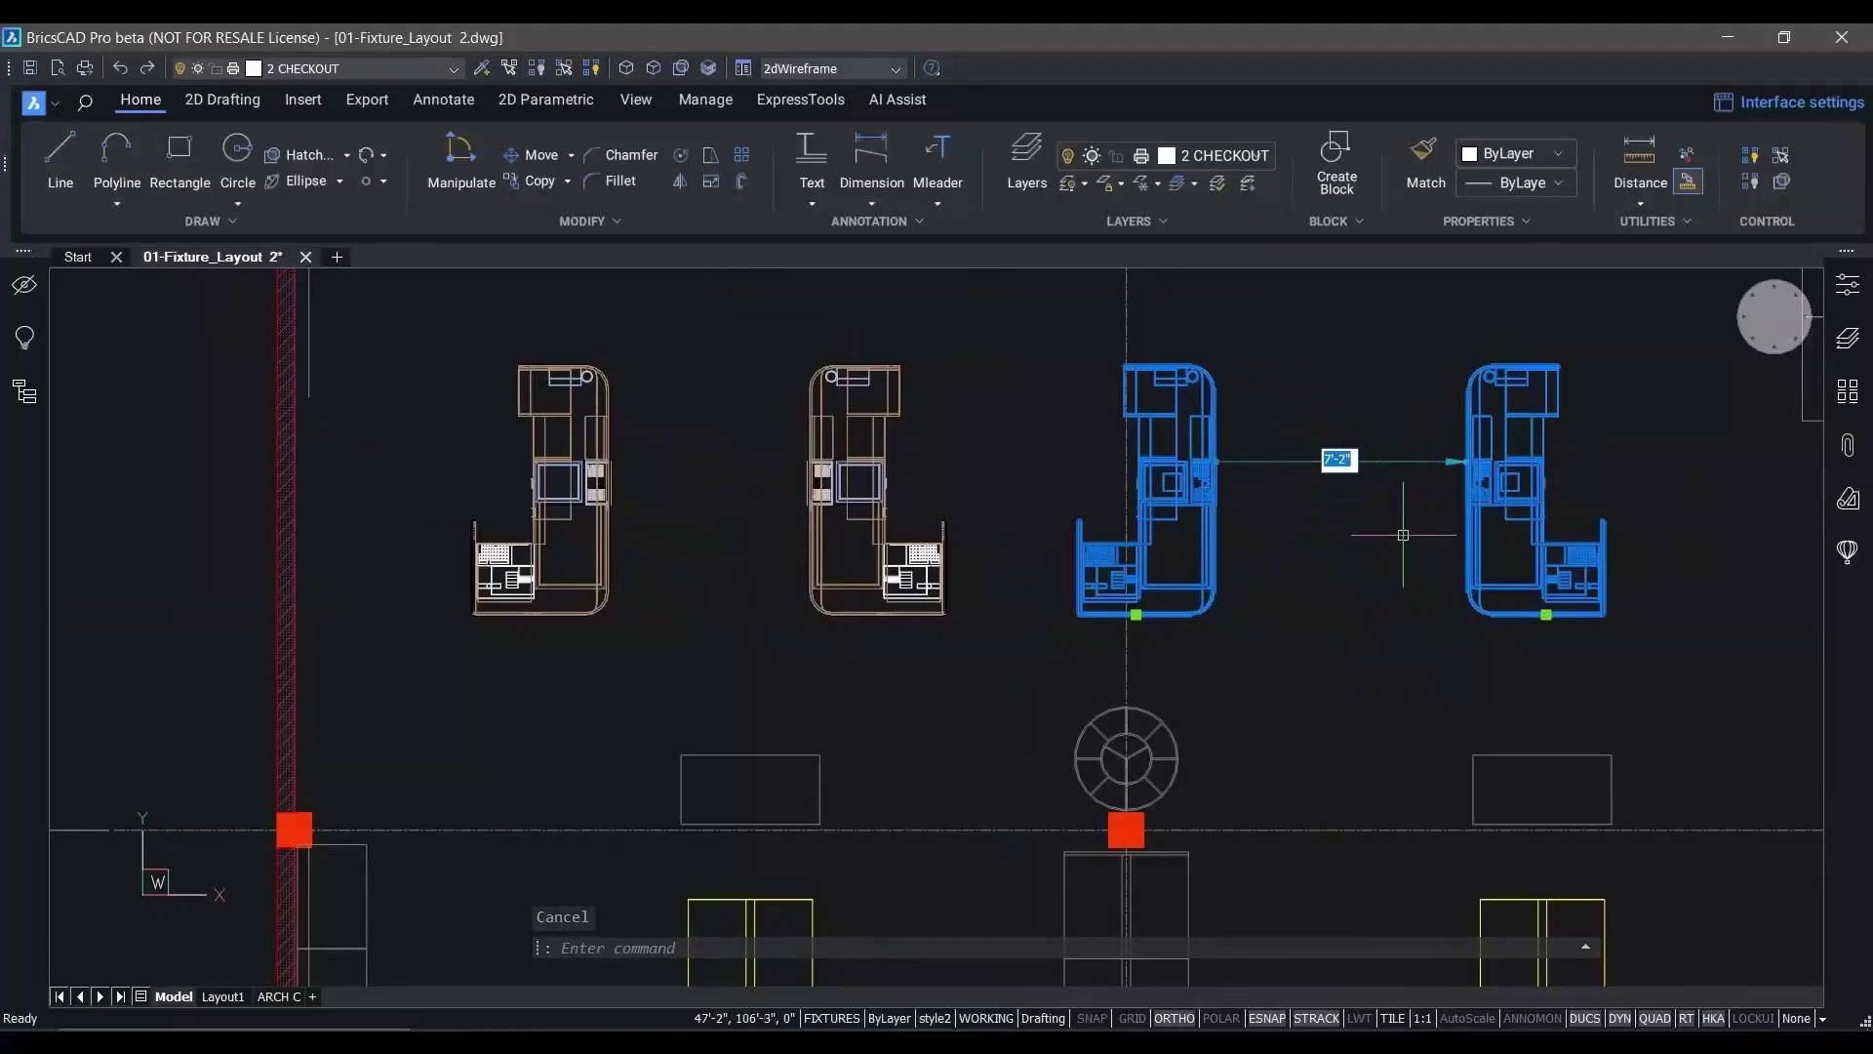
key("Return")
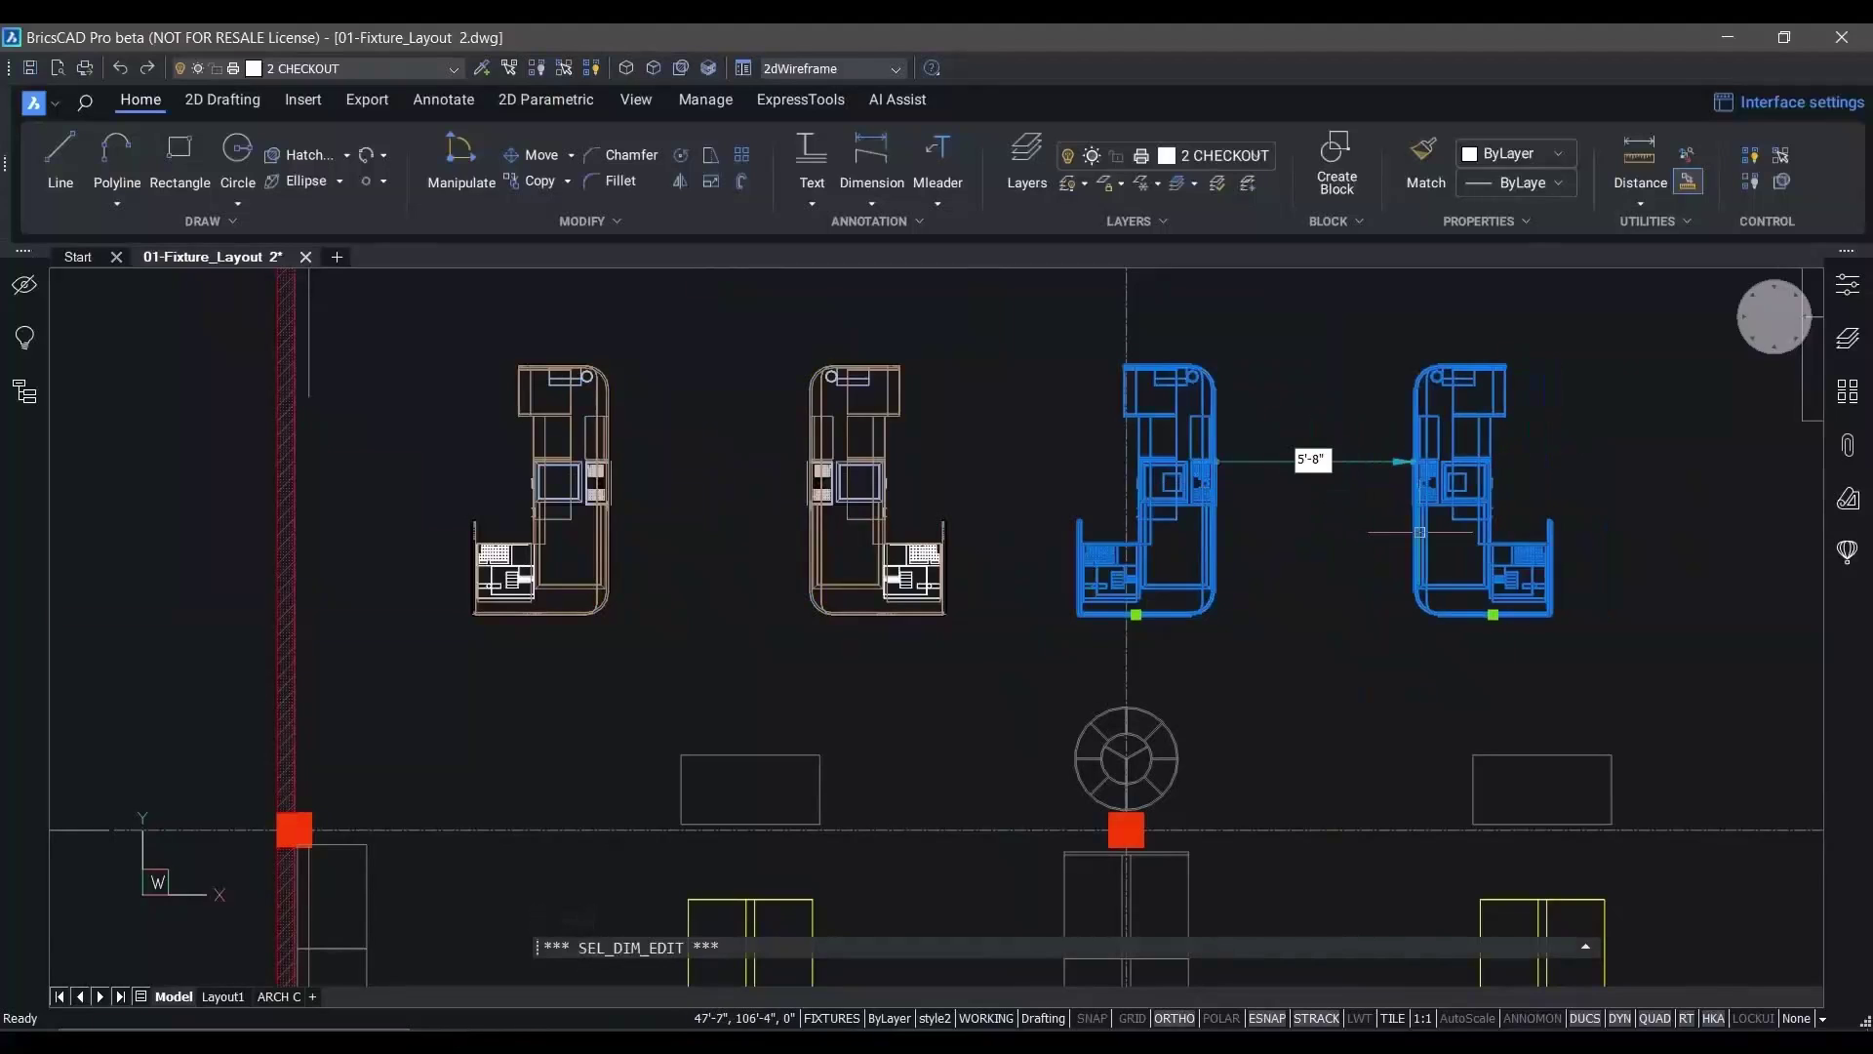
key("Escape")
Return to an isometric 3D view from the LookFrom widget
right_click(1764, 303)
mouse_move(1764, 353)
left_click(1643, 381)
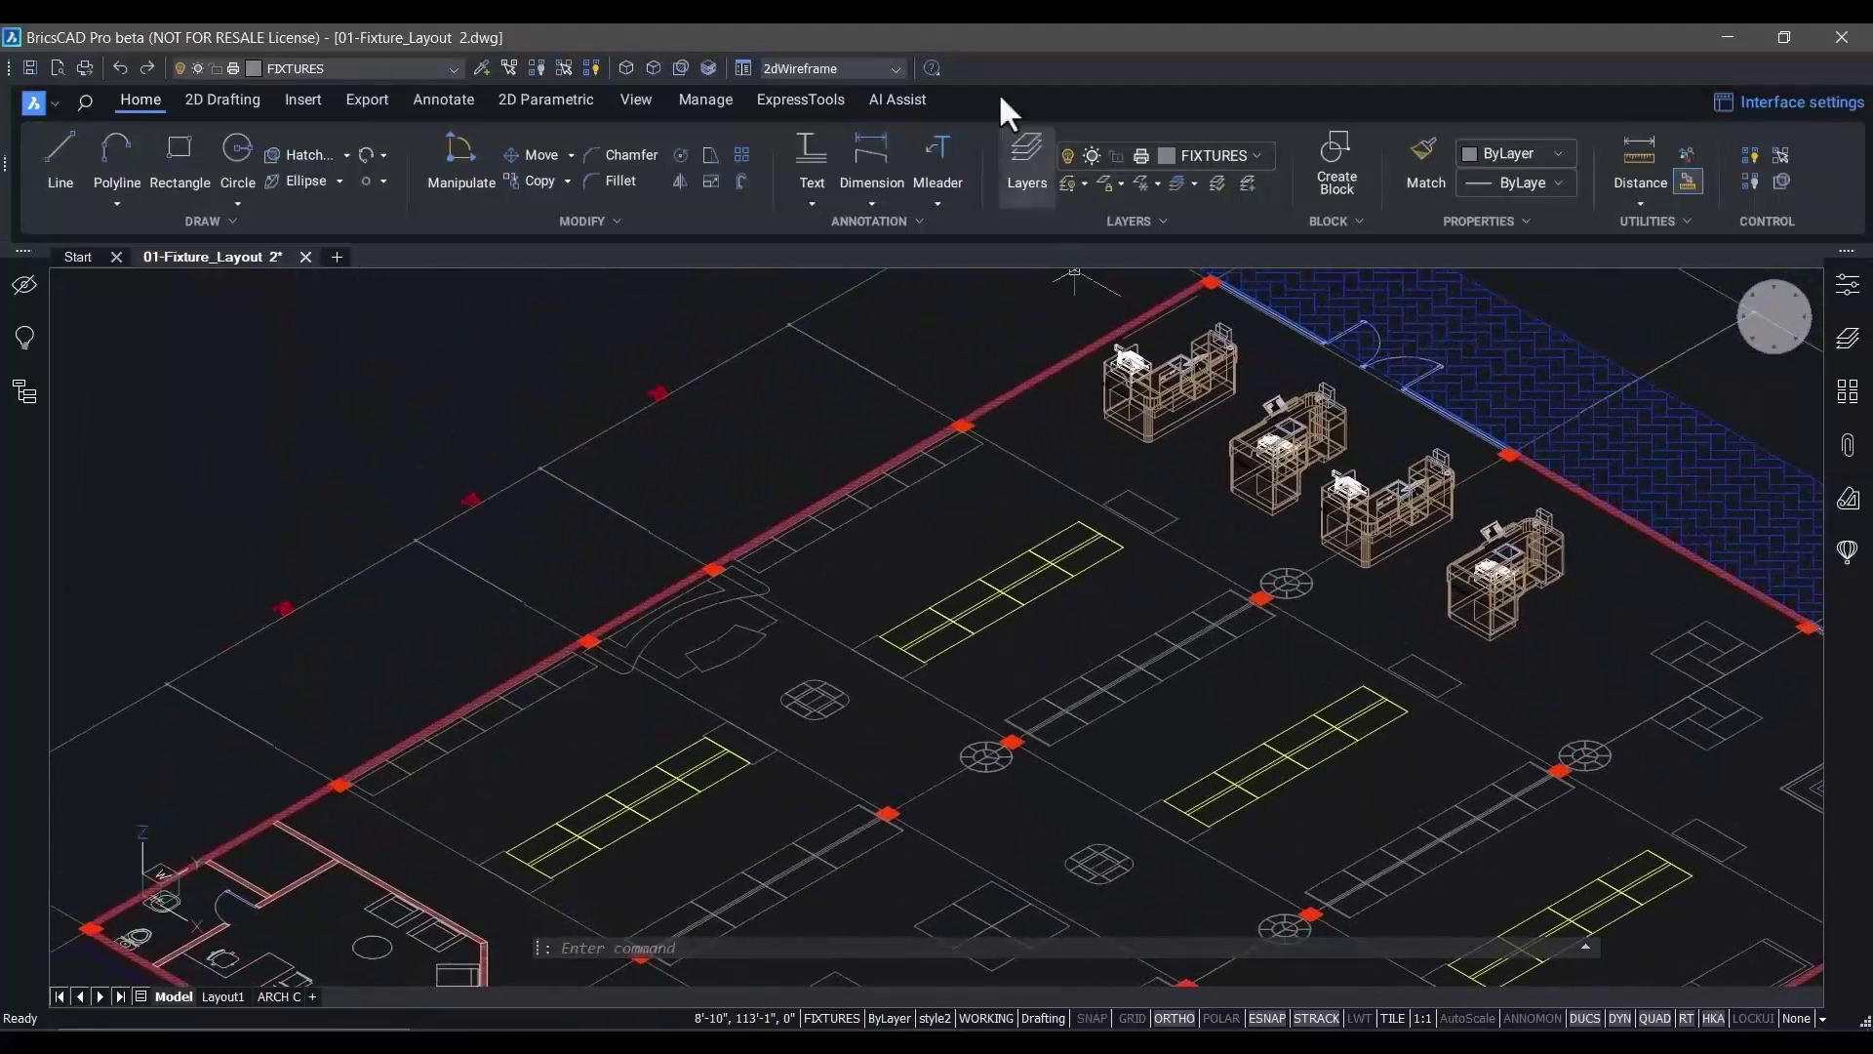
Blockify a wall shelf unit into a new block named shelf1, setting its insertion point
left_click(708, 100)
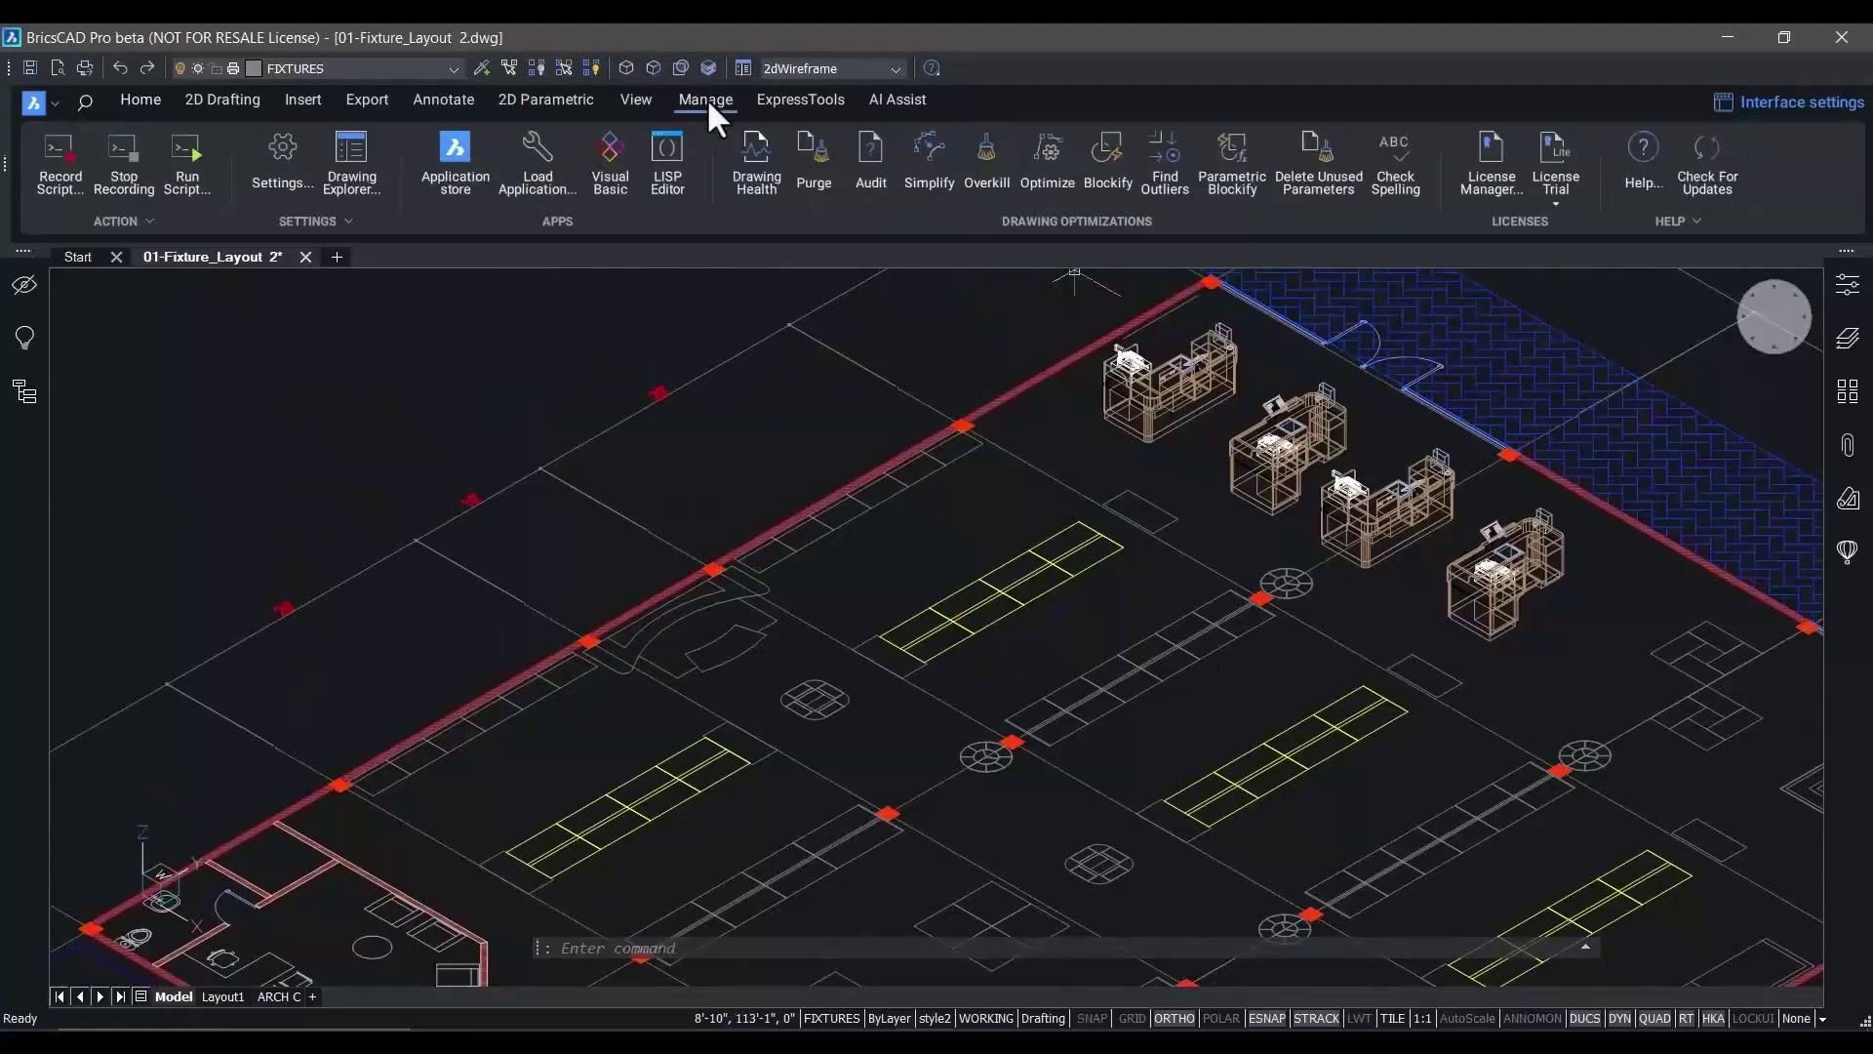
left_click(1106, 176)
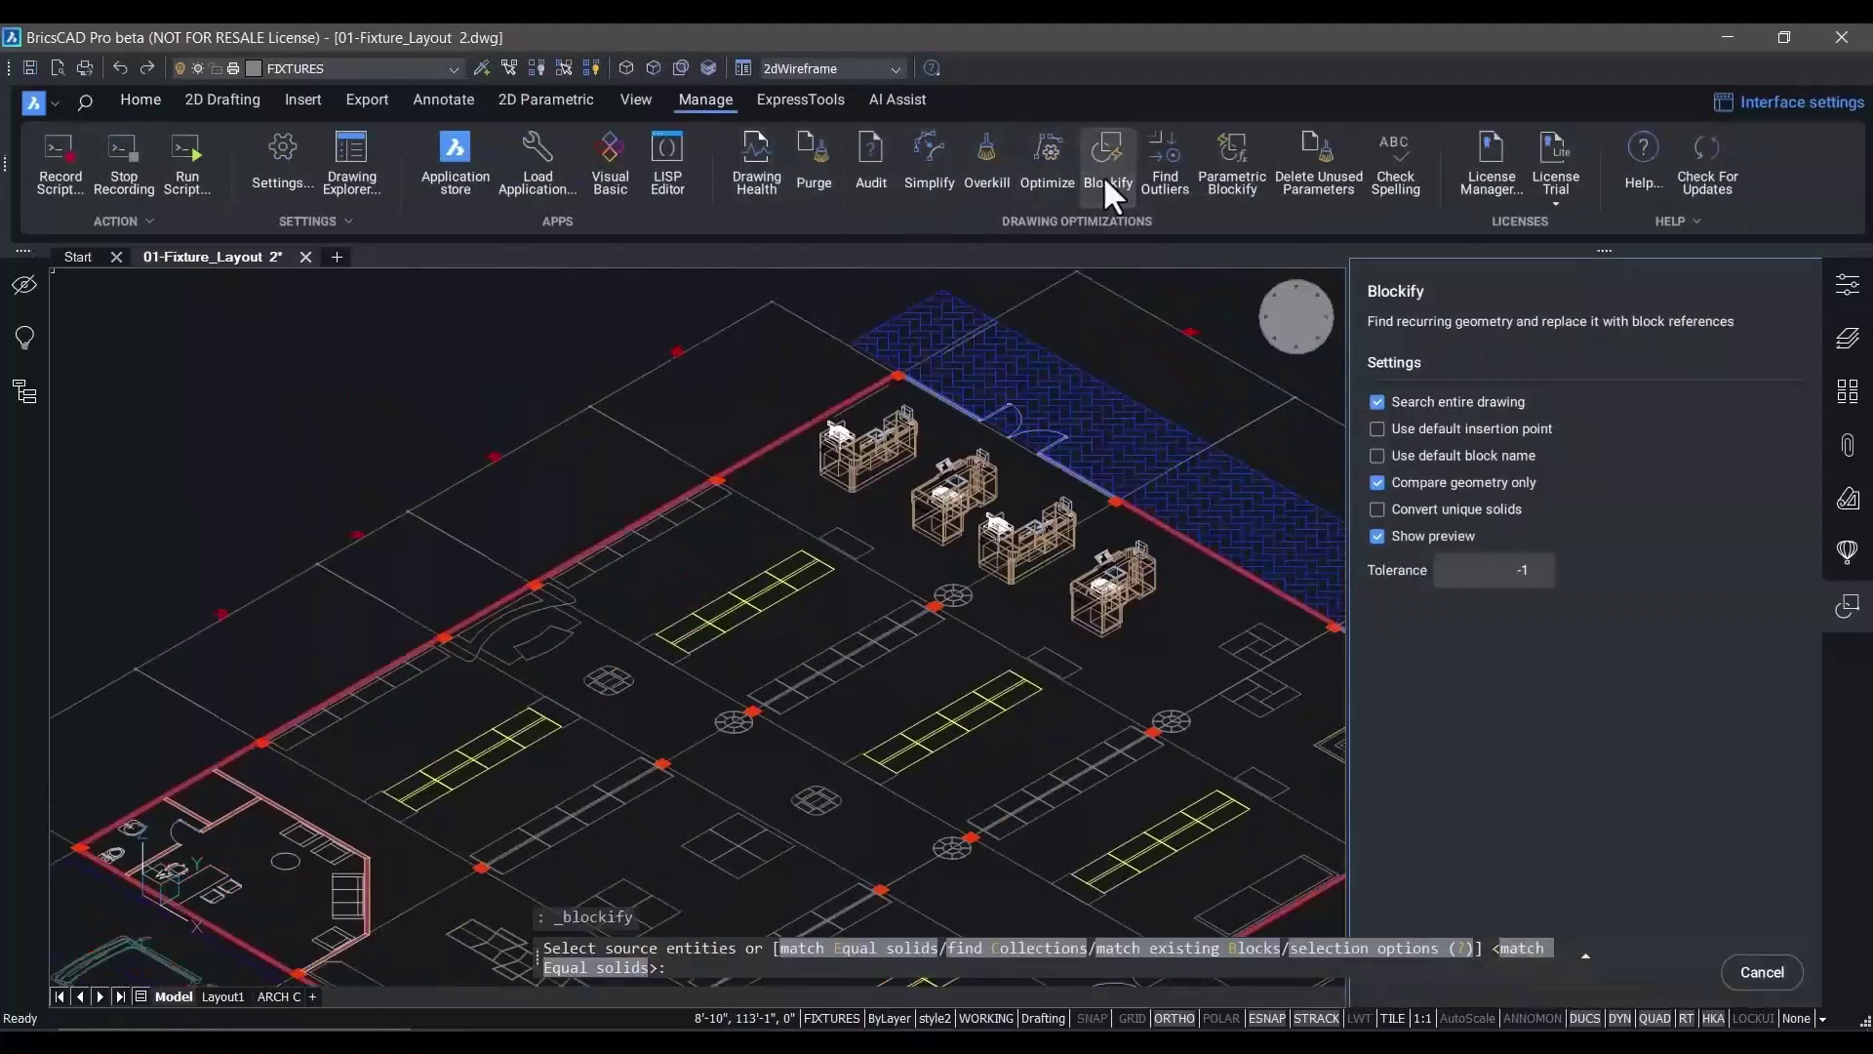
scroll(346, 733, "up", 4)
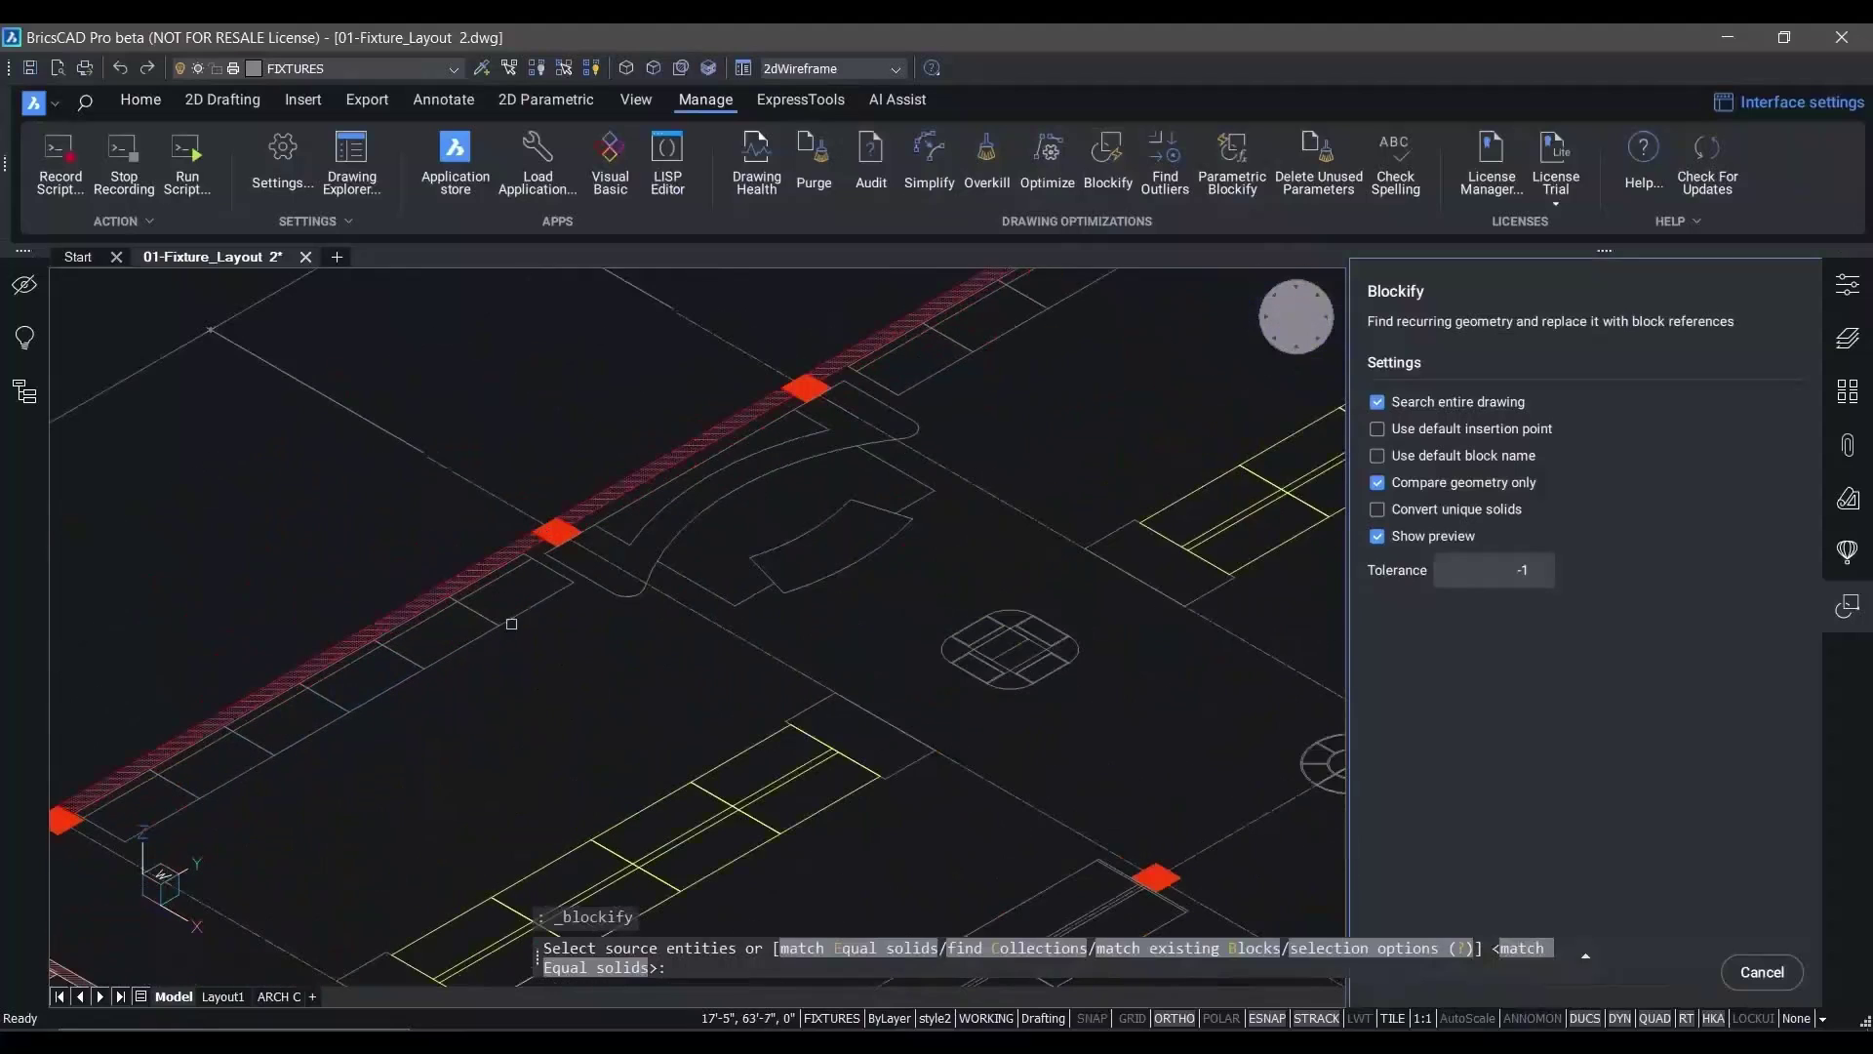
left_click(519, 615)
key("Return")
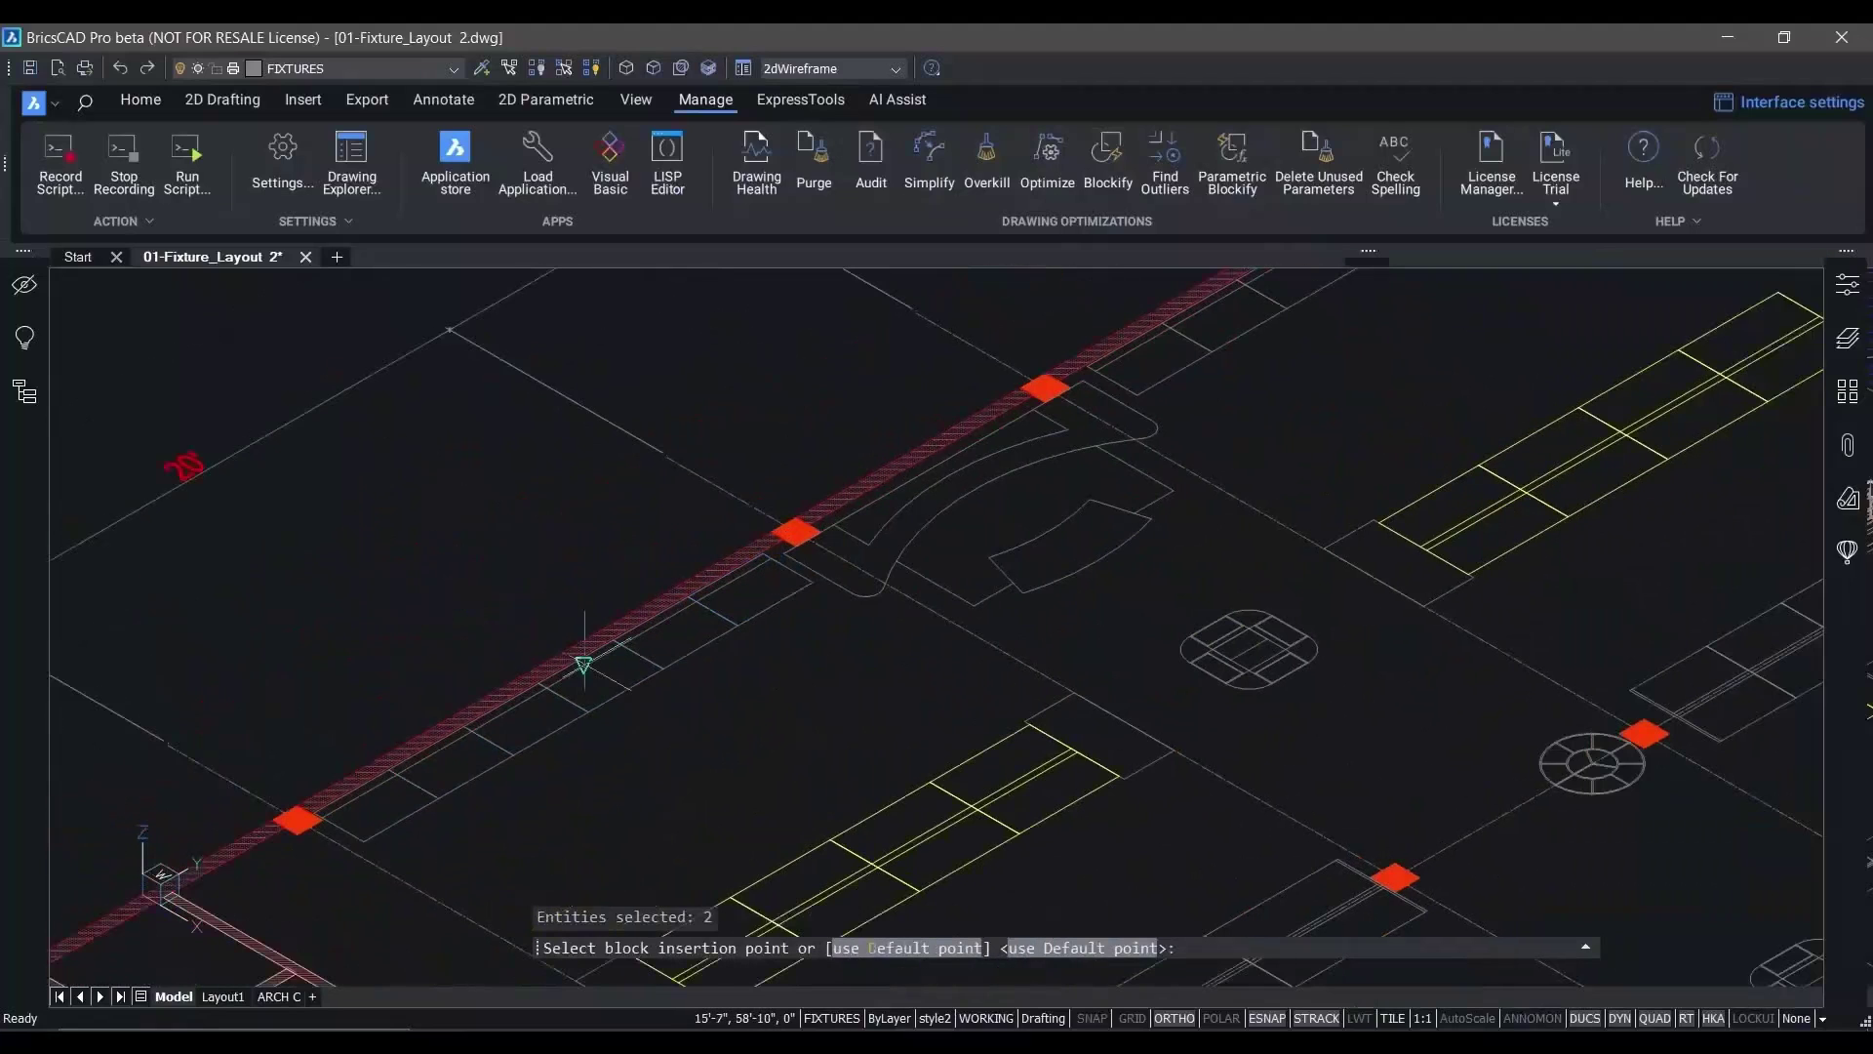
left_click(738, 625)
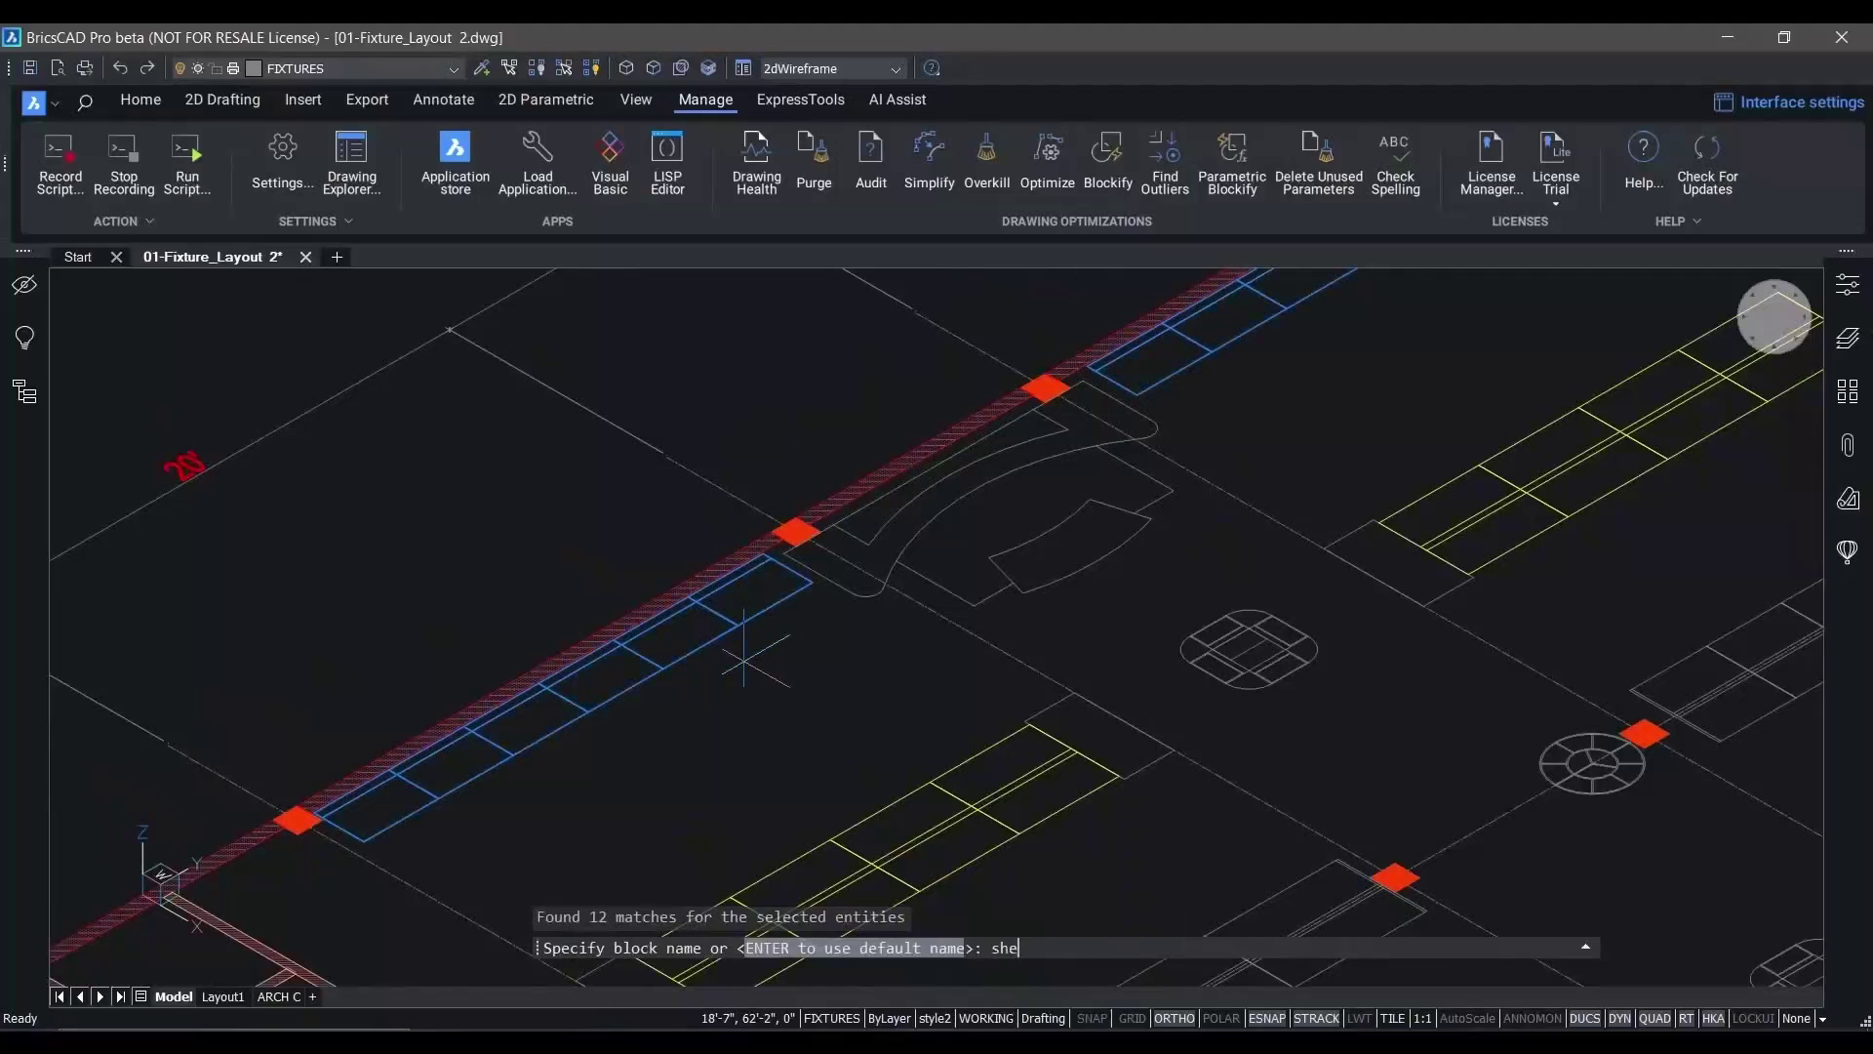
key("Return")
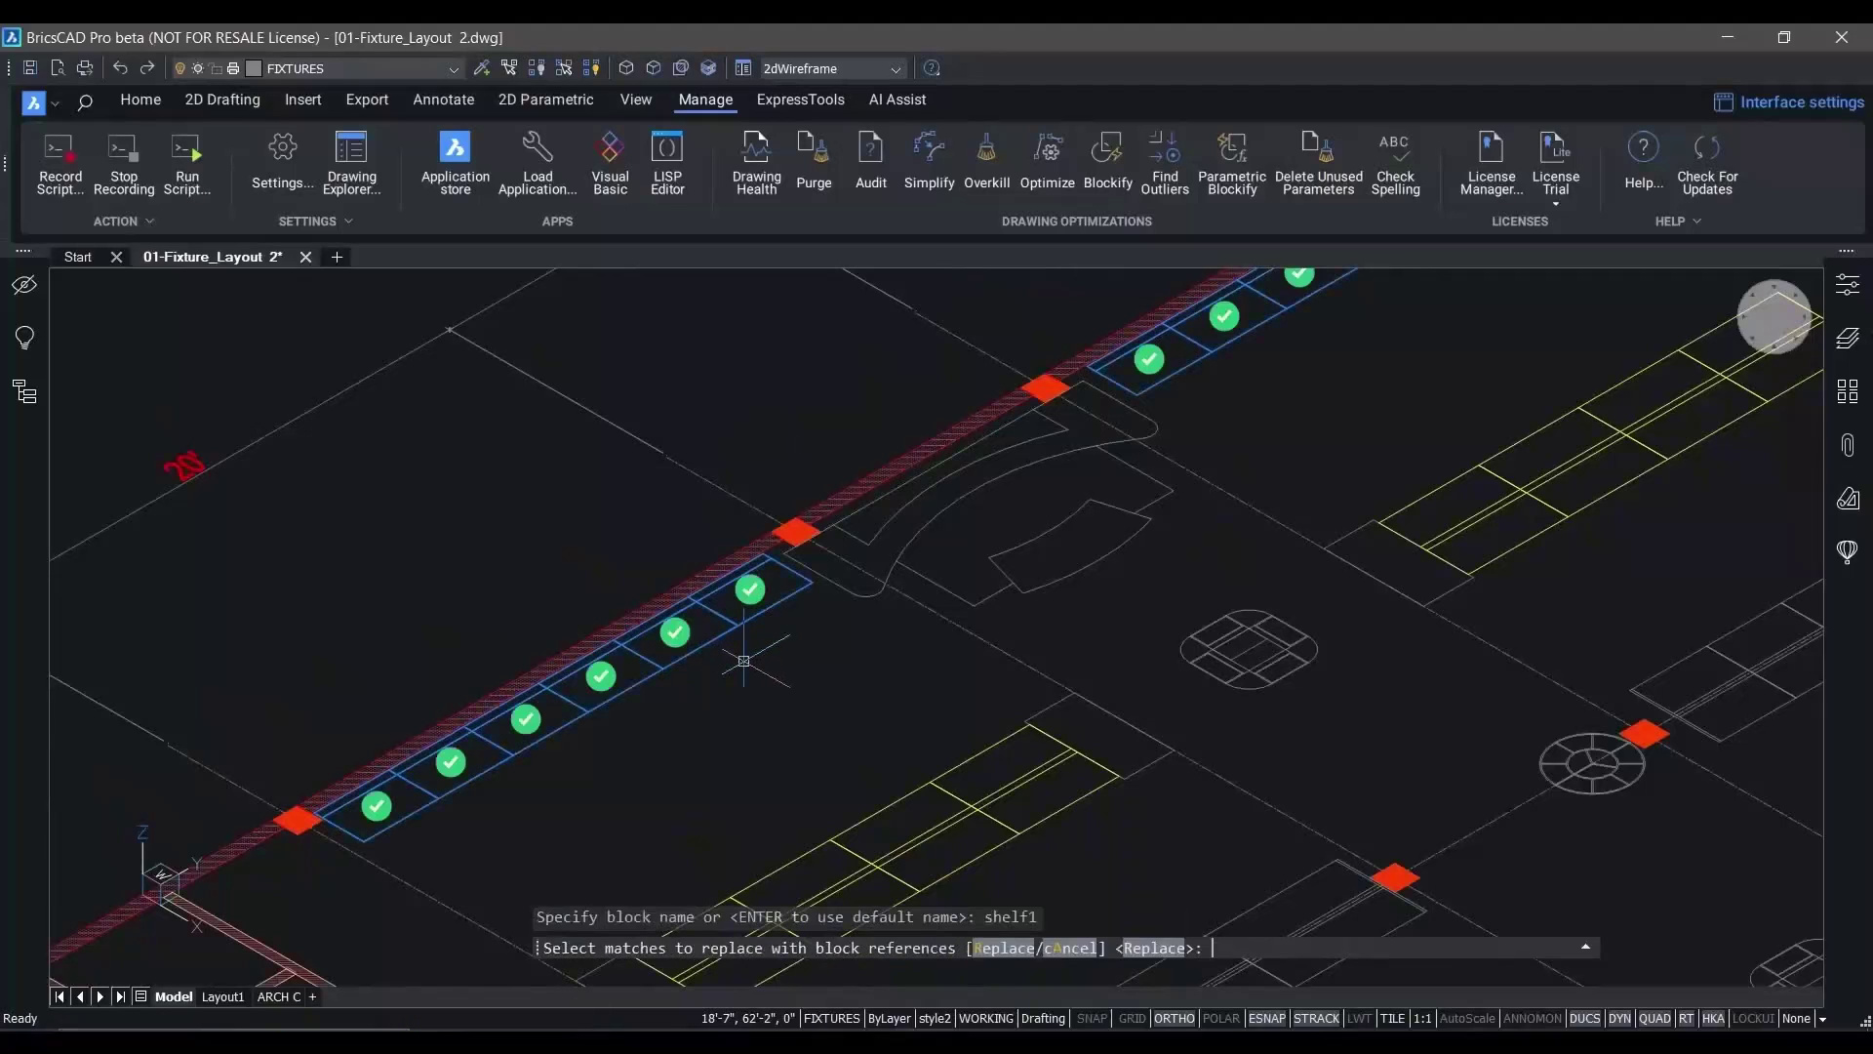
Exclude three shelf matches and replace the remaining ten with shelf1 references
left_click(749, 588)
left_click(674, 632)
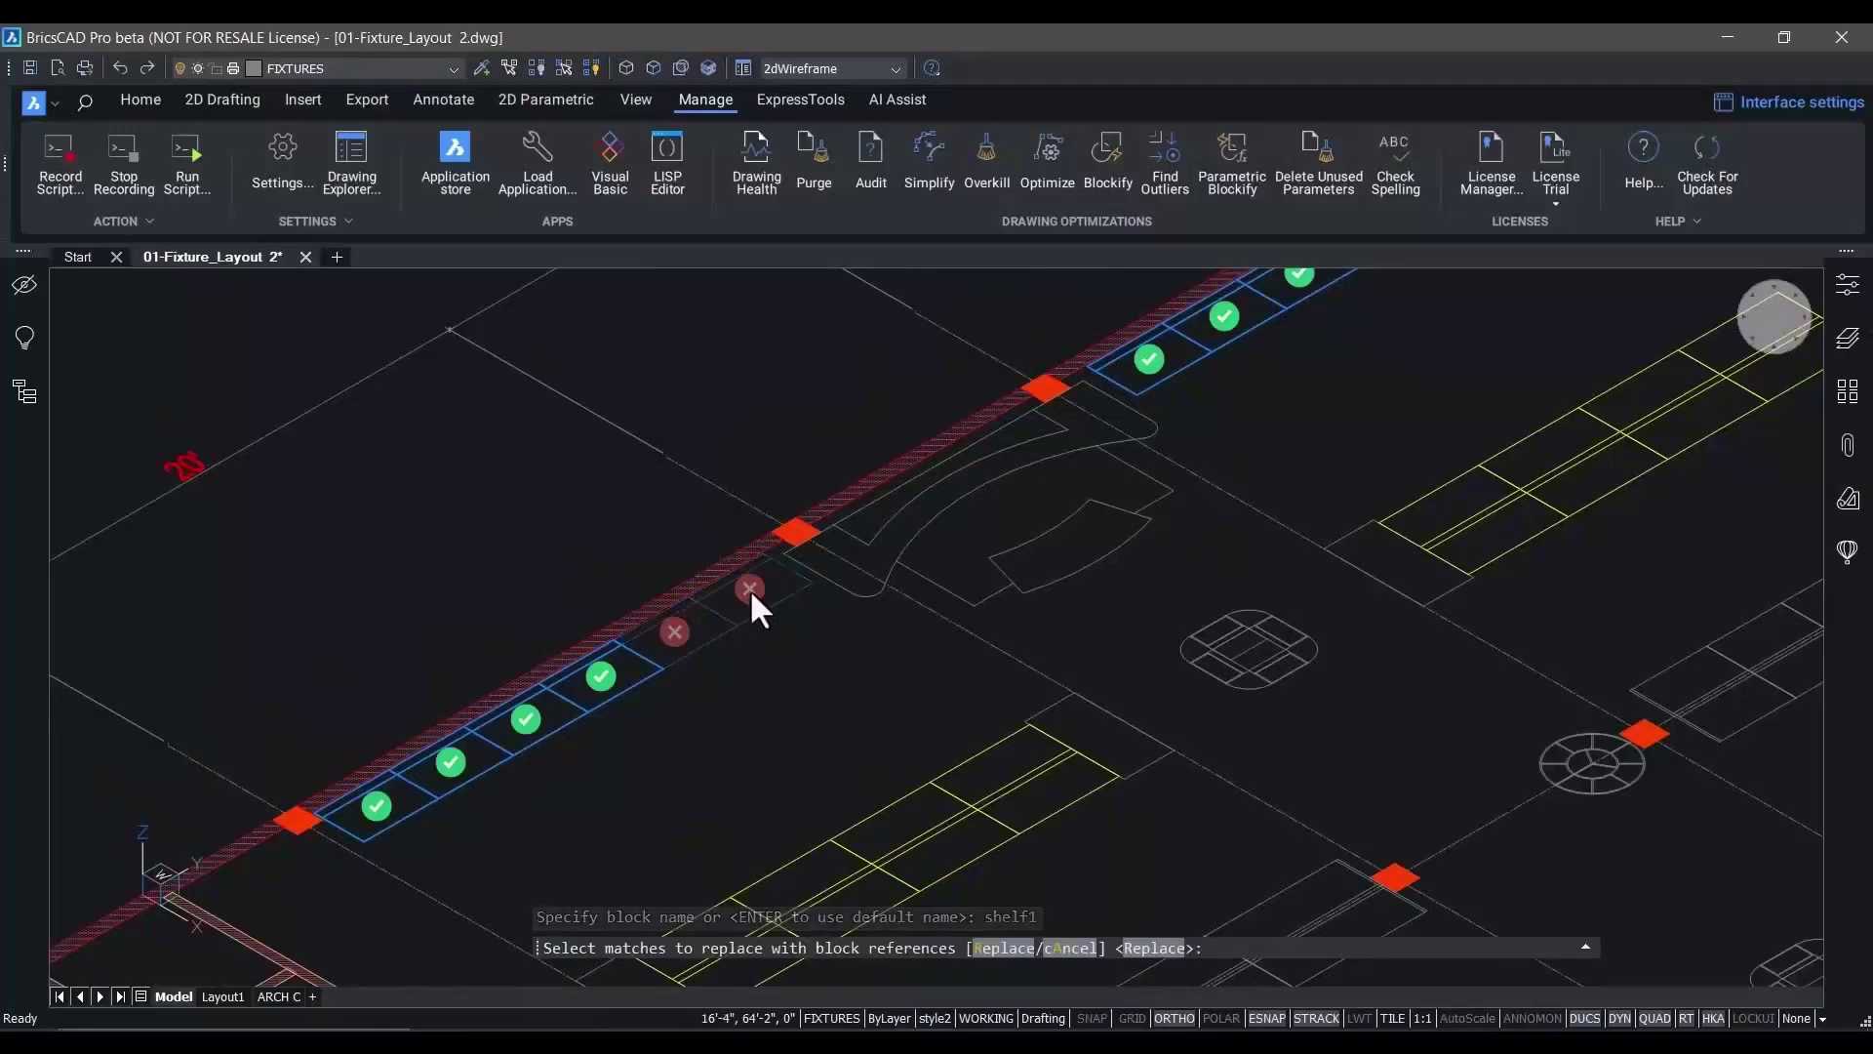
left_click(600, 675)
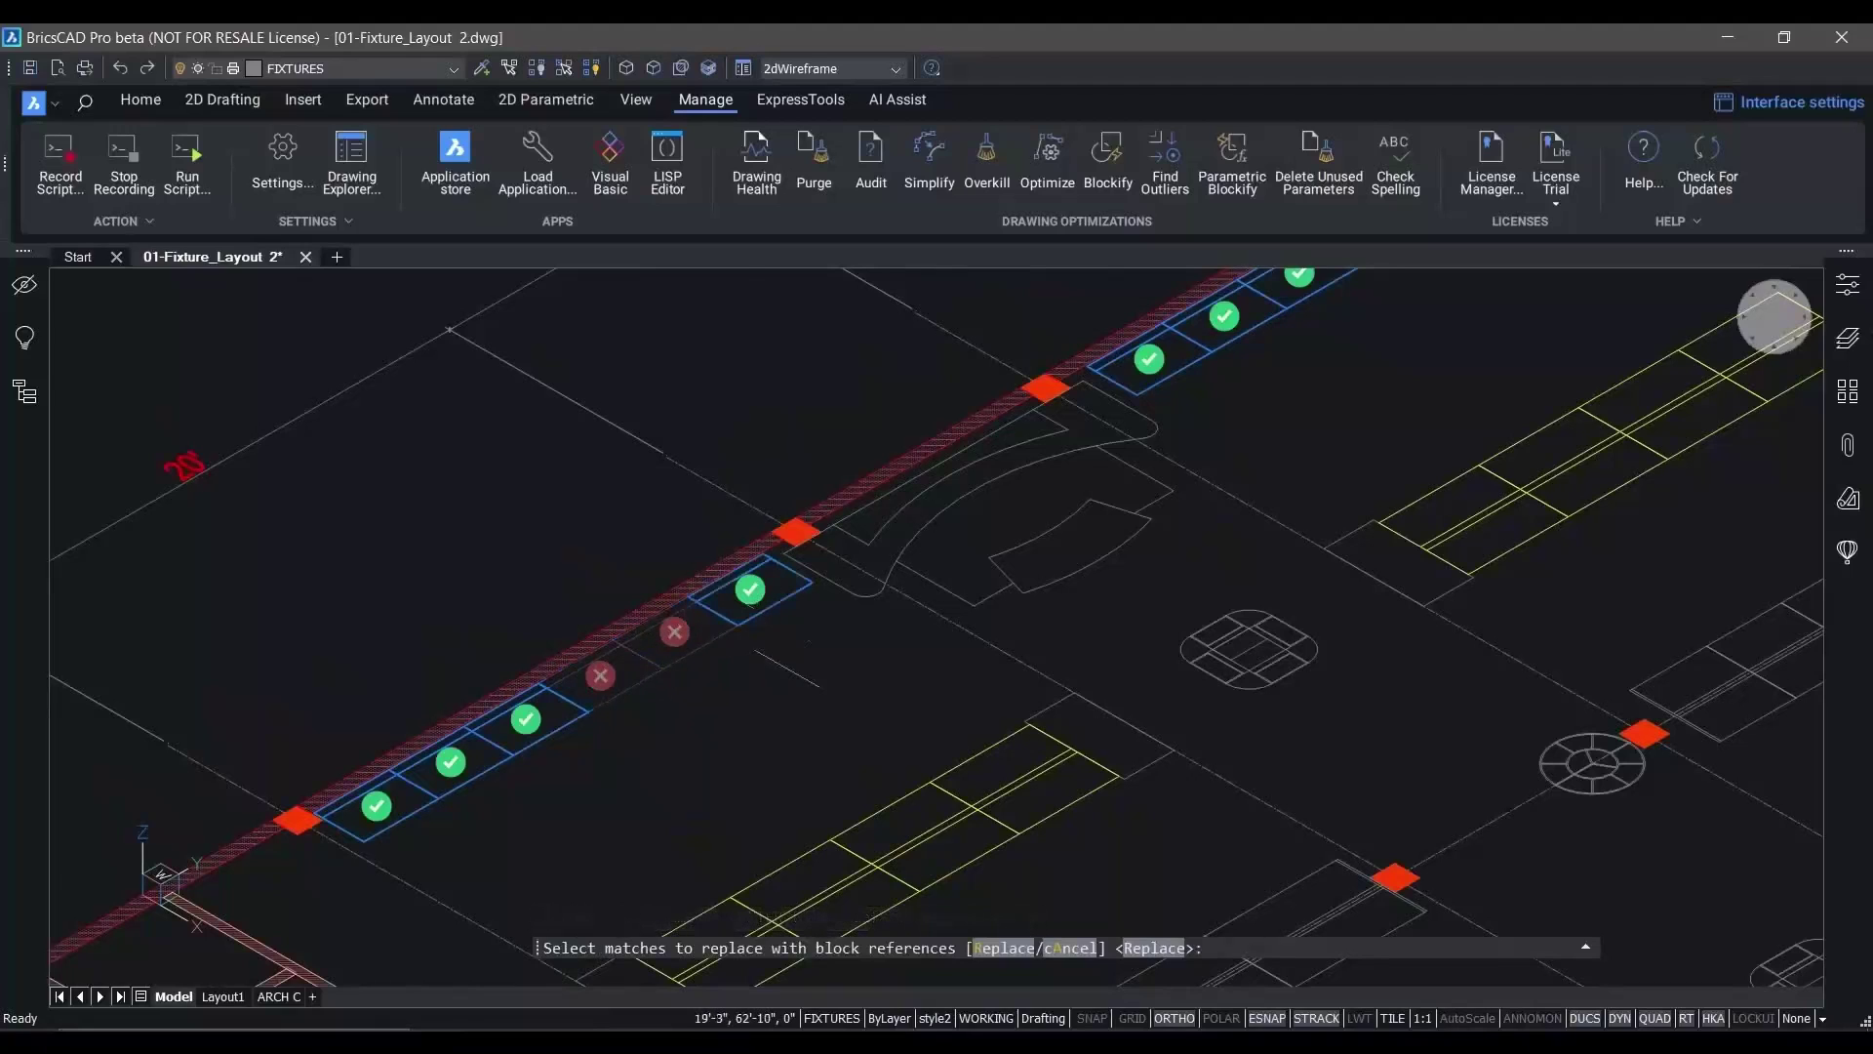
left_click(1003, 951)
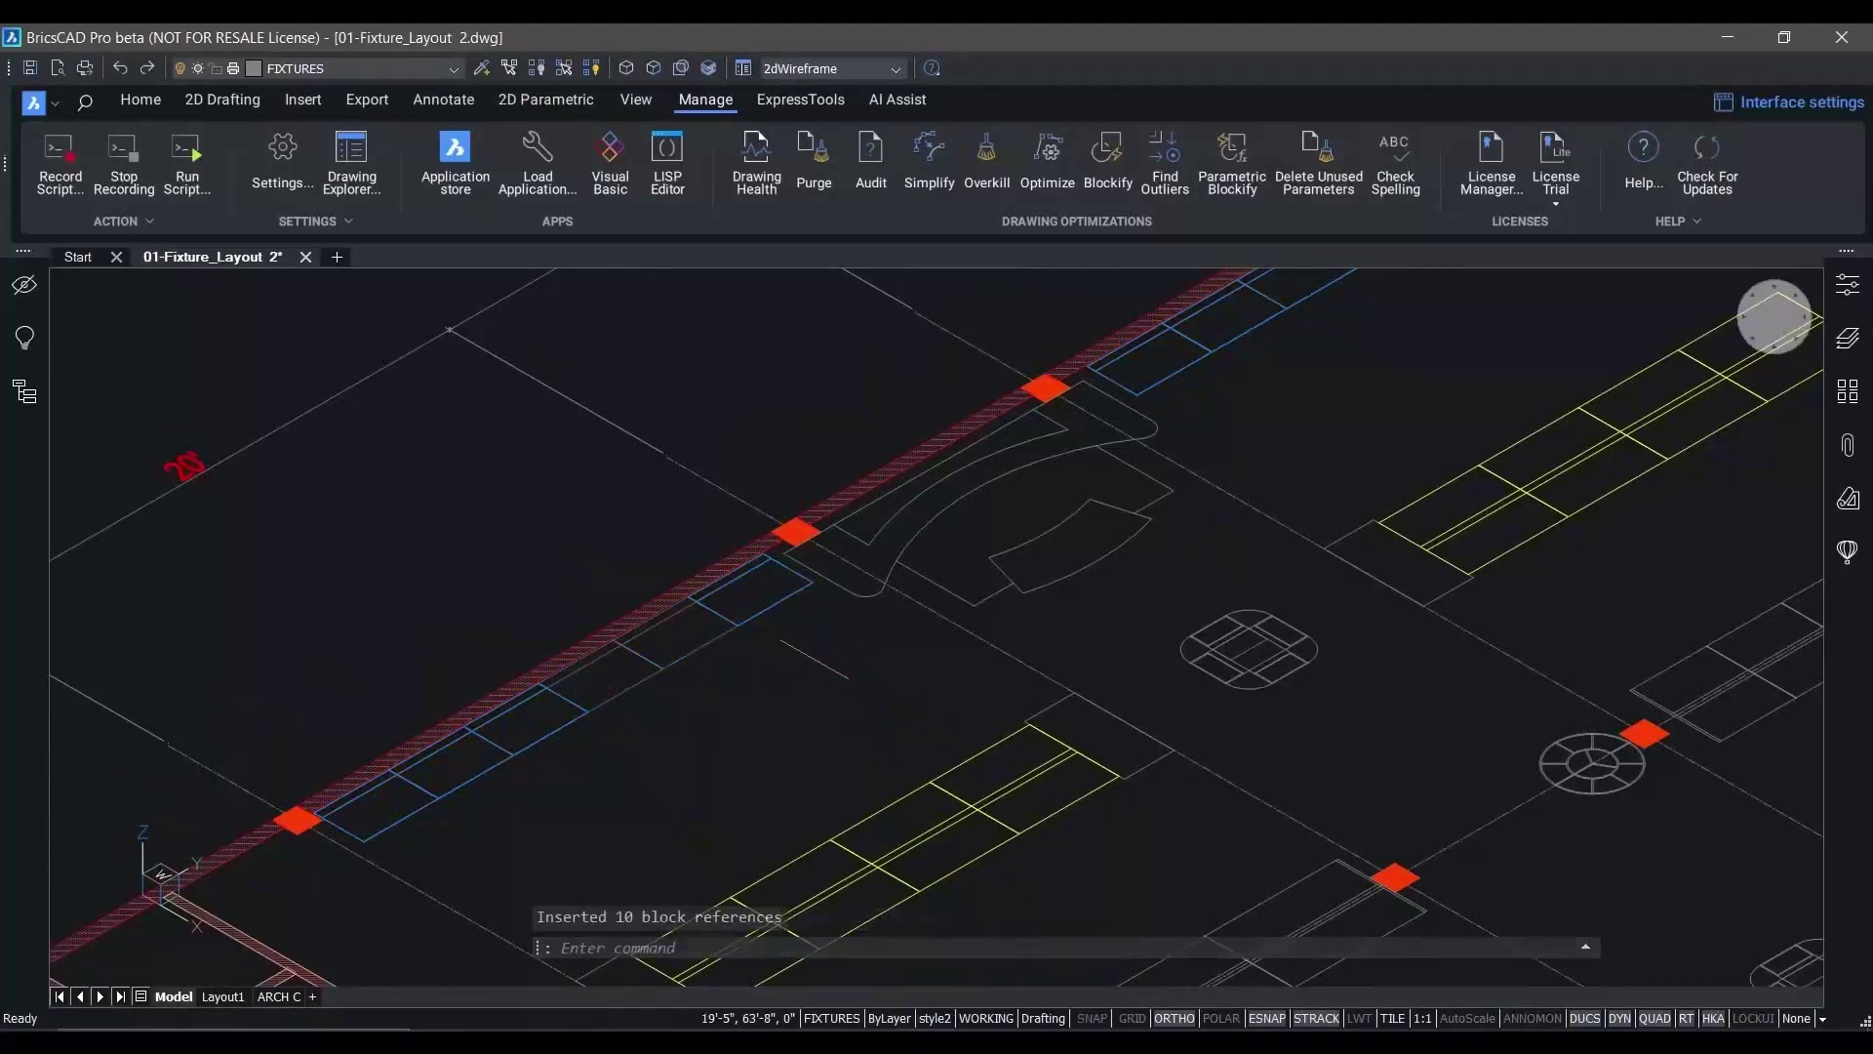
Blockify against existing blocks, review the Gondola, Office Desk and shelf1 matches, and replace them
scroll(813, 607, "down", 4)
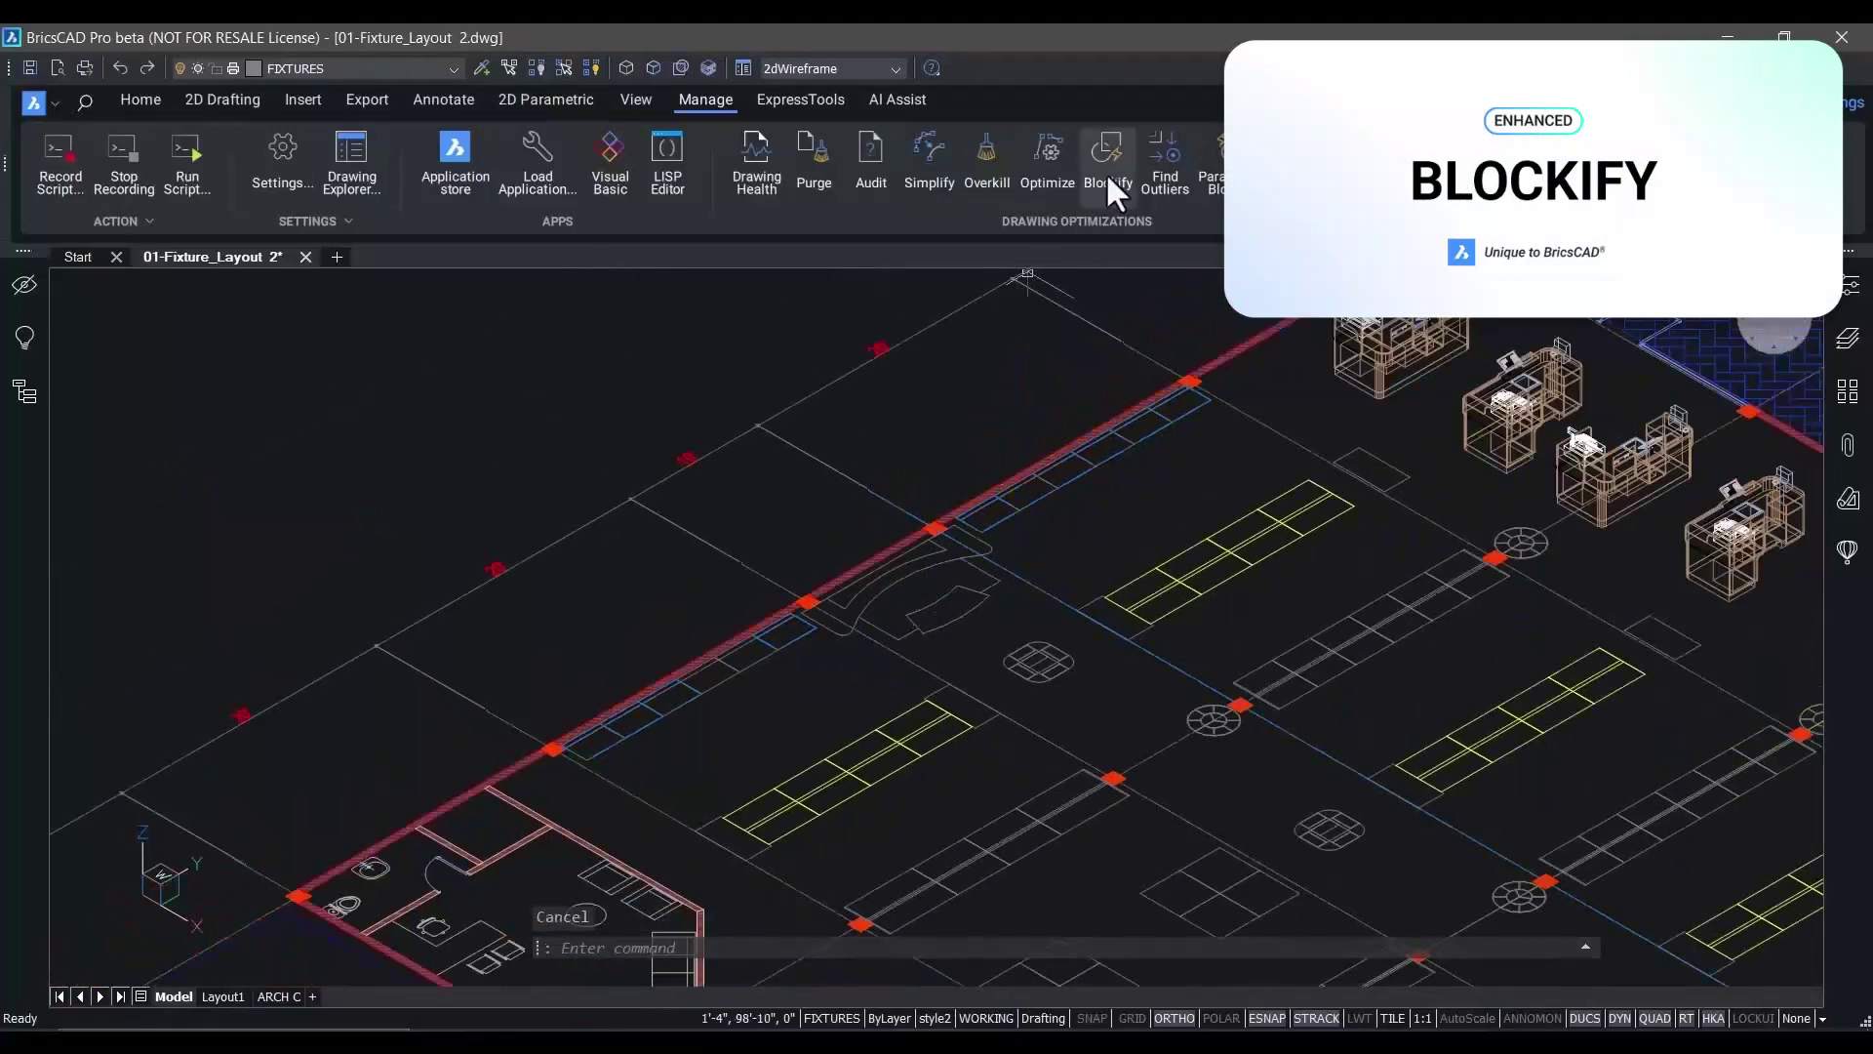
left_click(1105, 172)
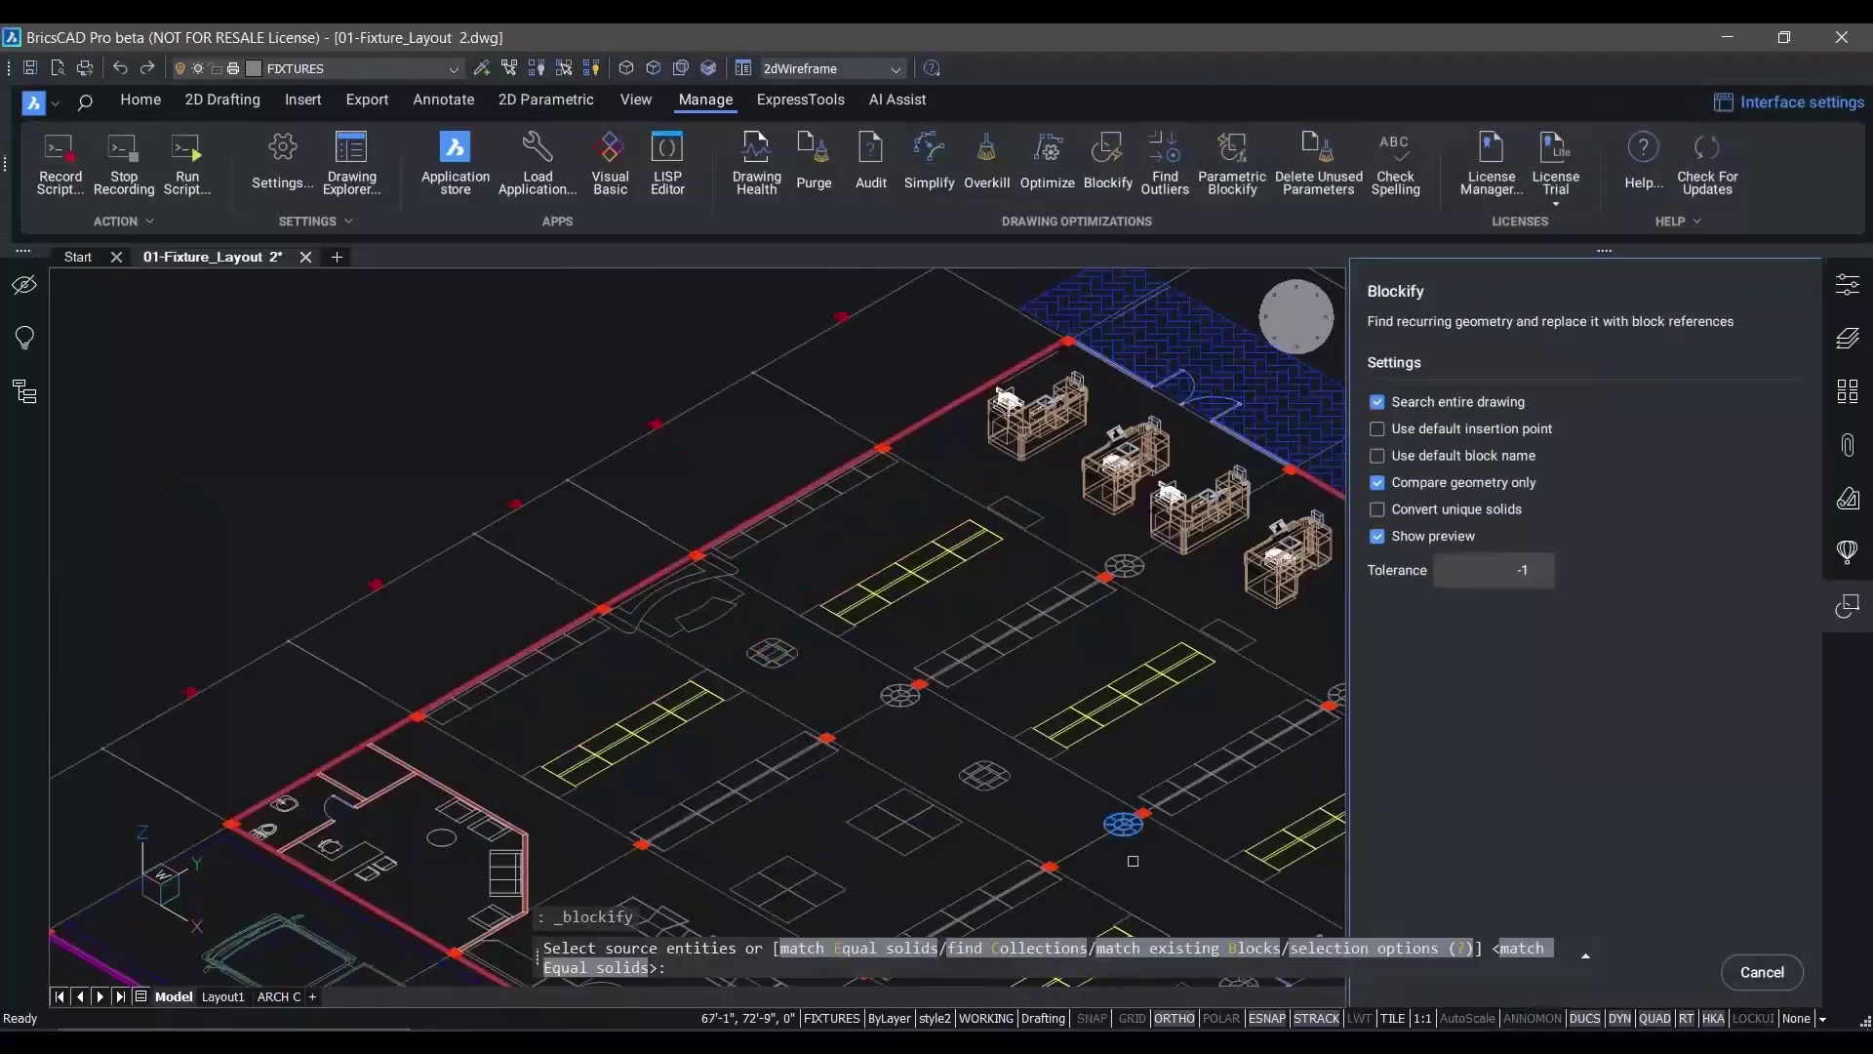
left_click(1231, 951)
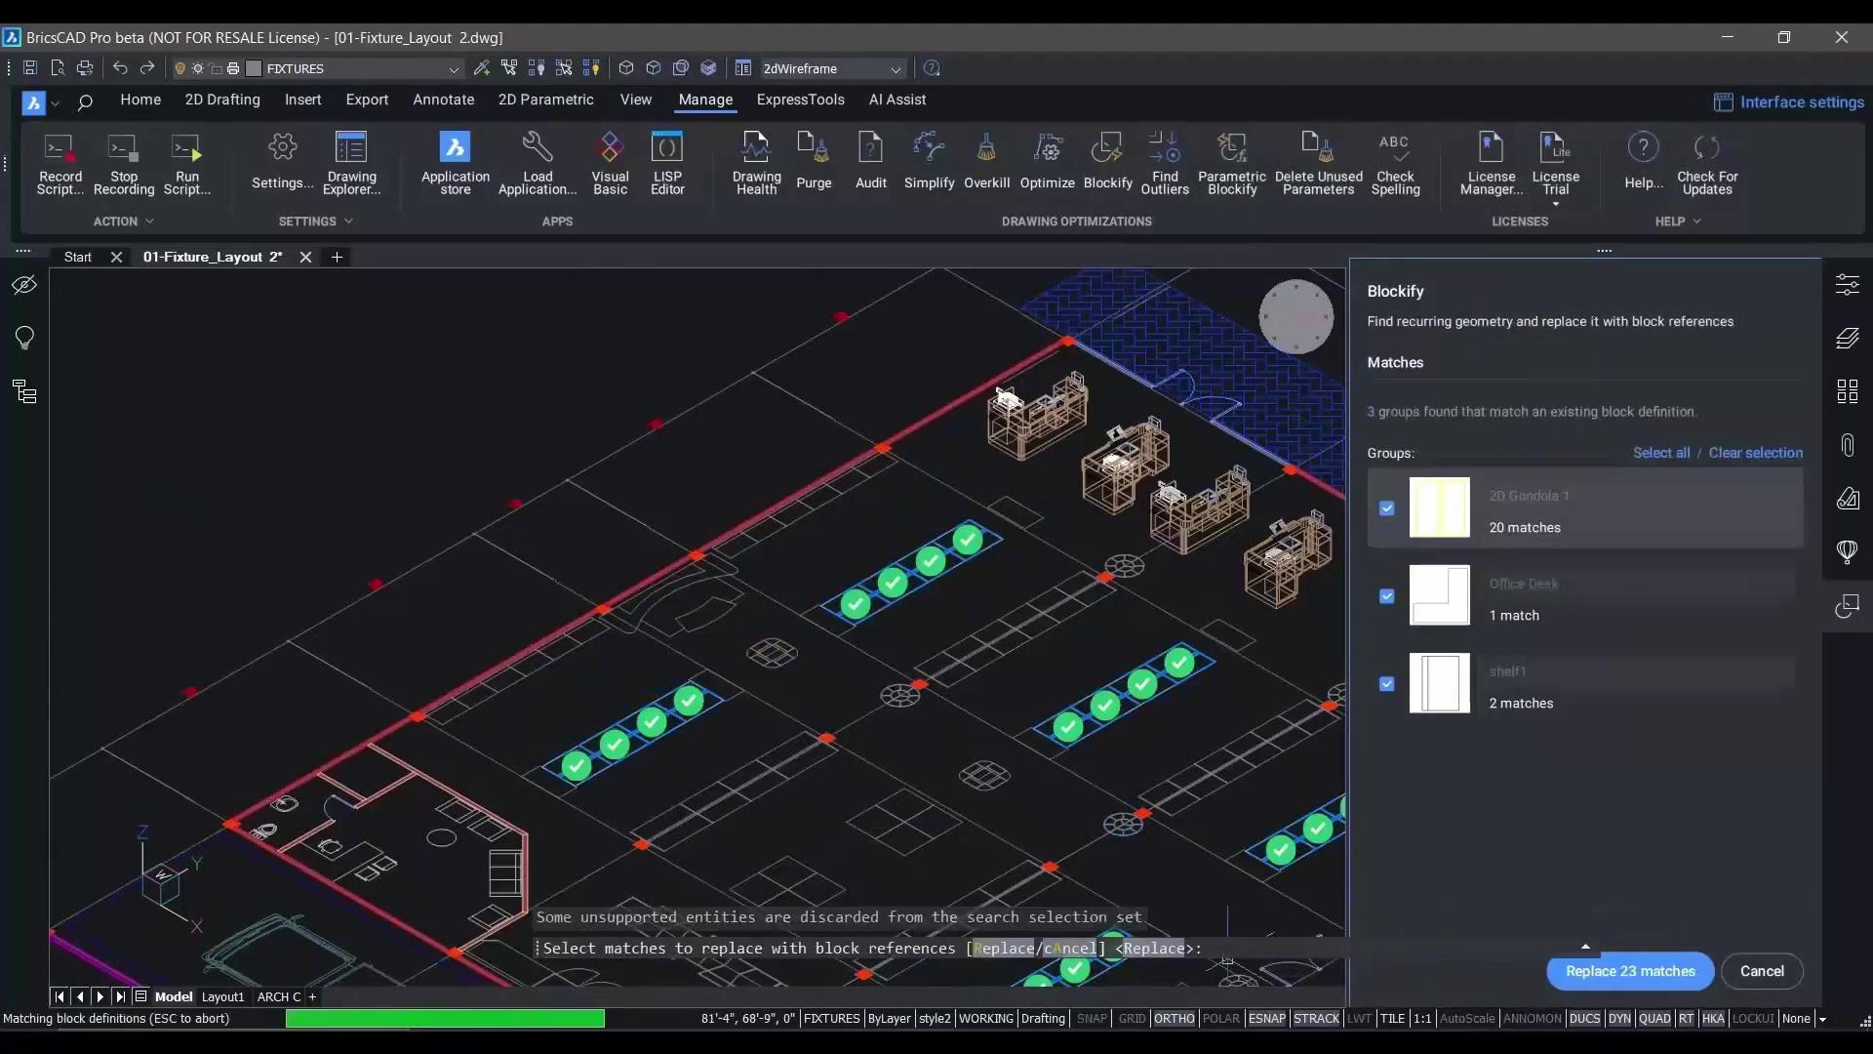
left_click(691, 699)
left_click(690, 701)
left_click(1442, 597)
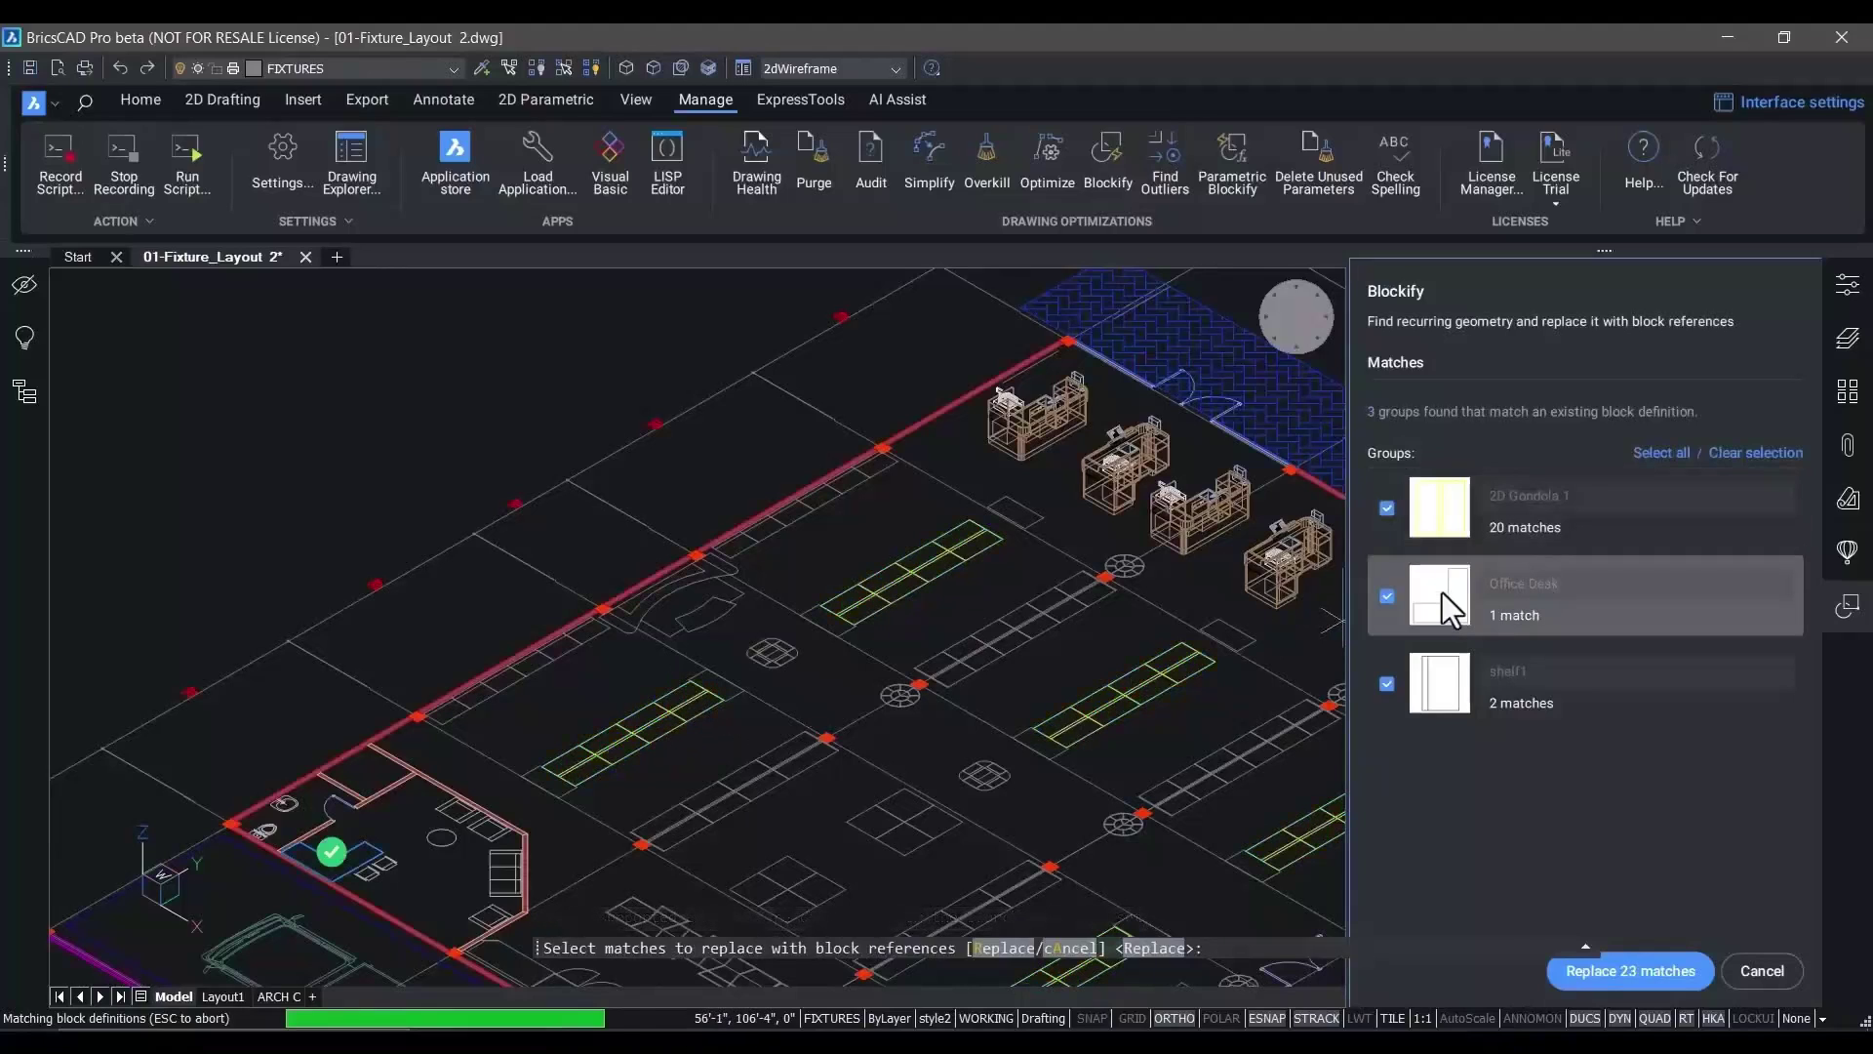
left_click(1443, 685)
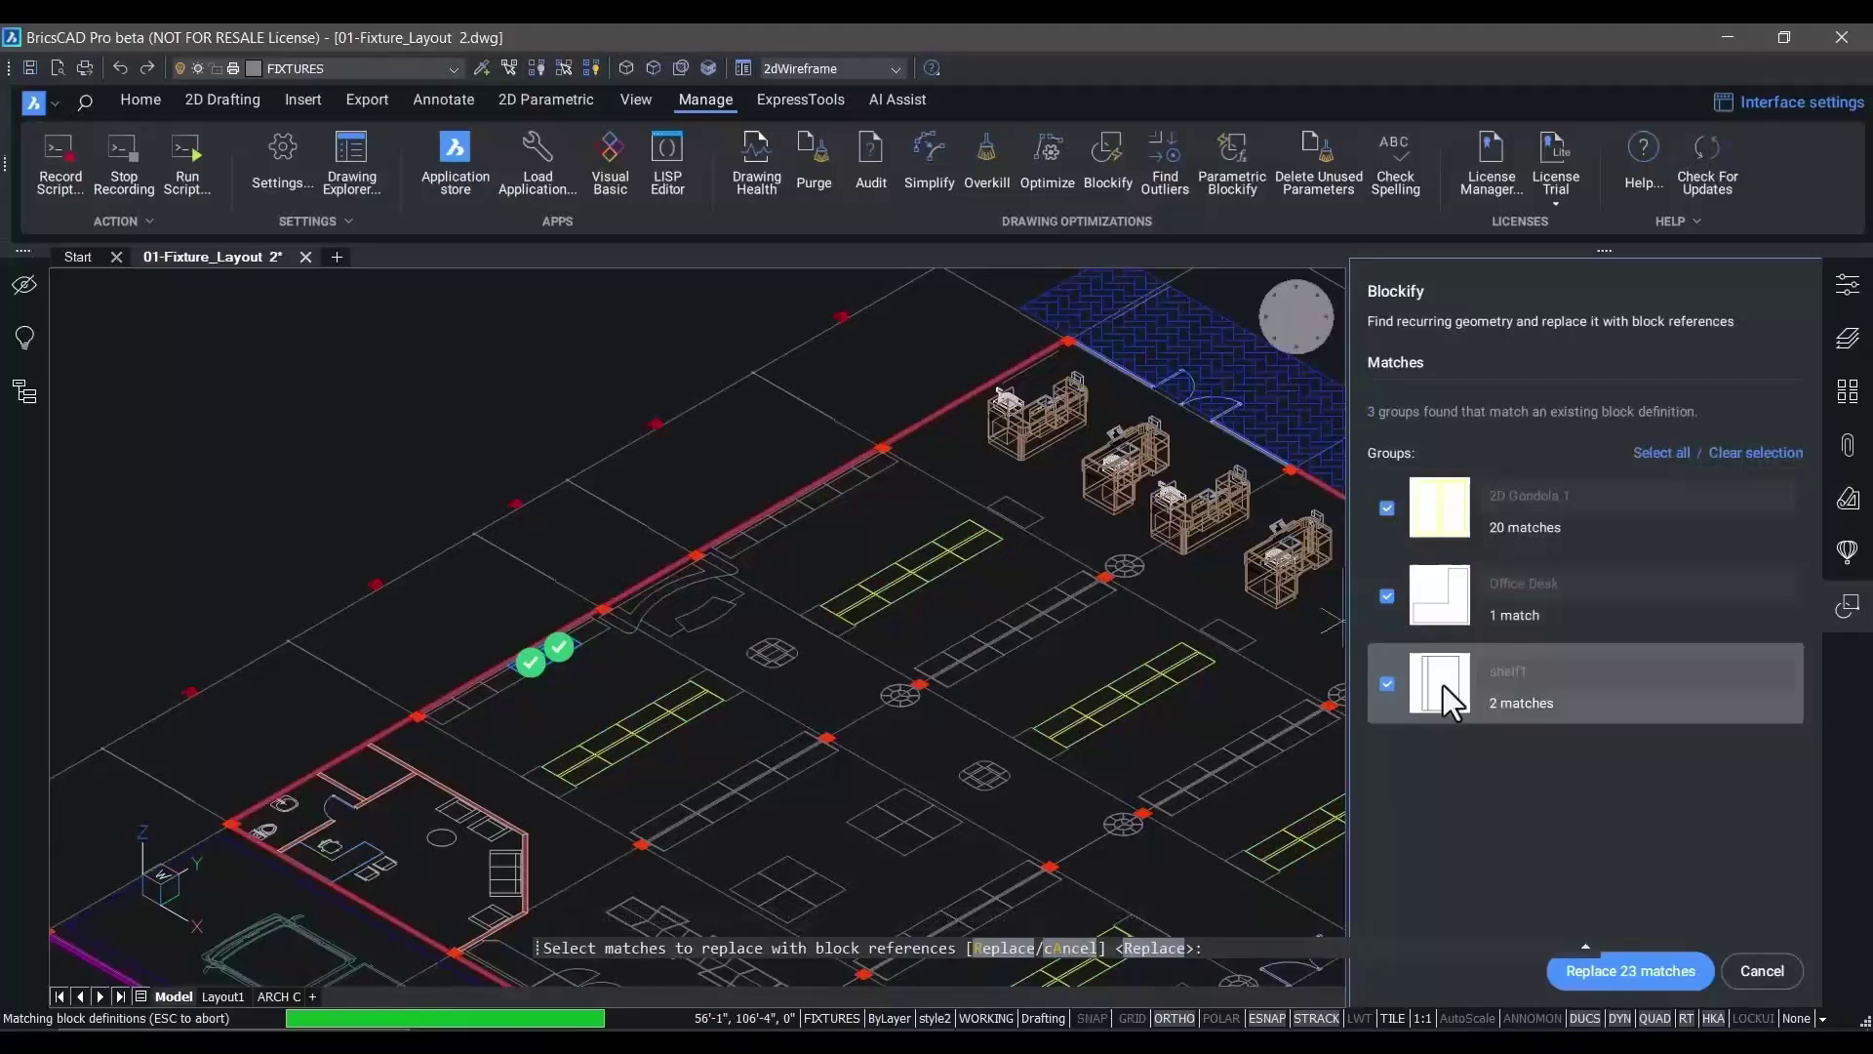
left_click(1600, 972)
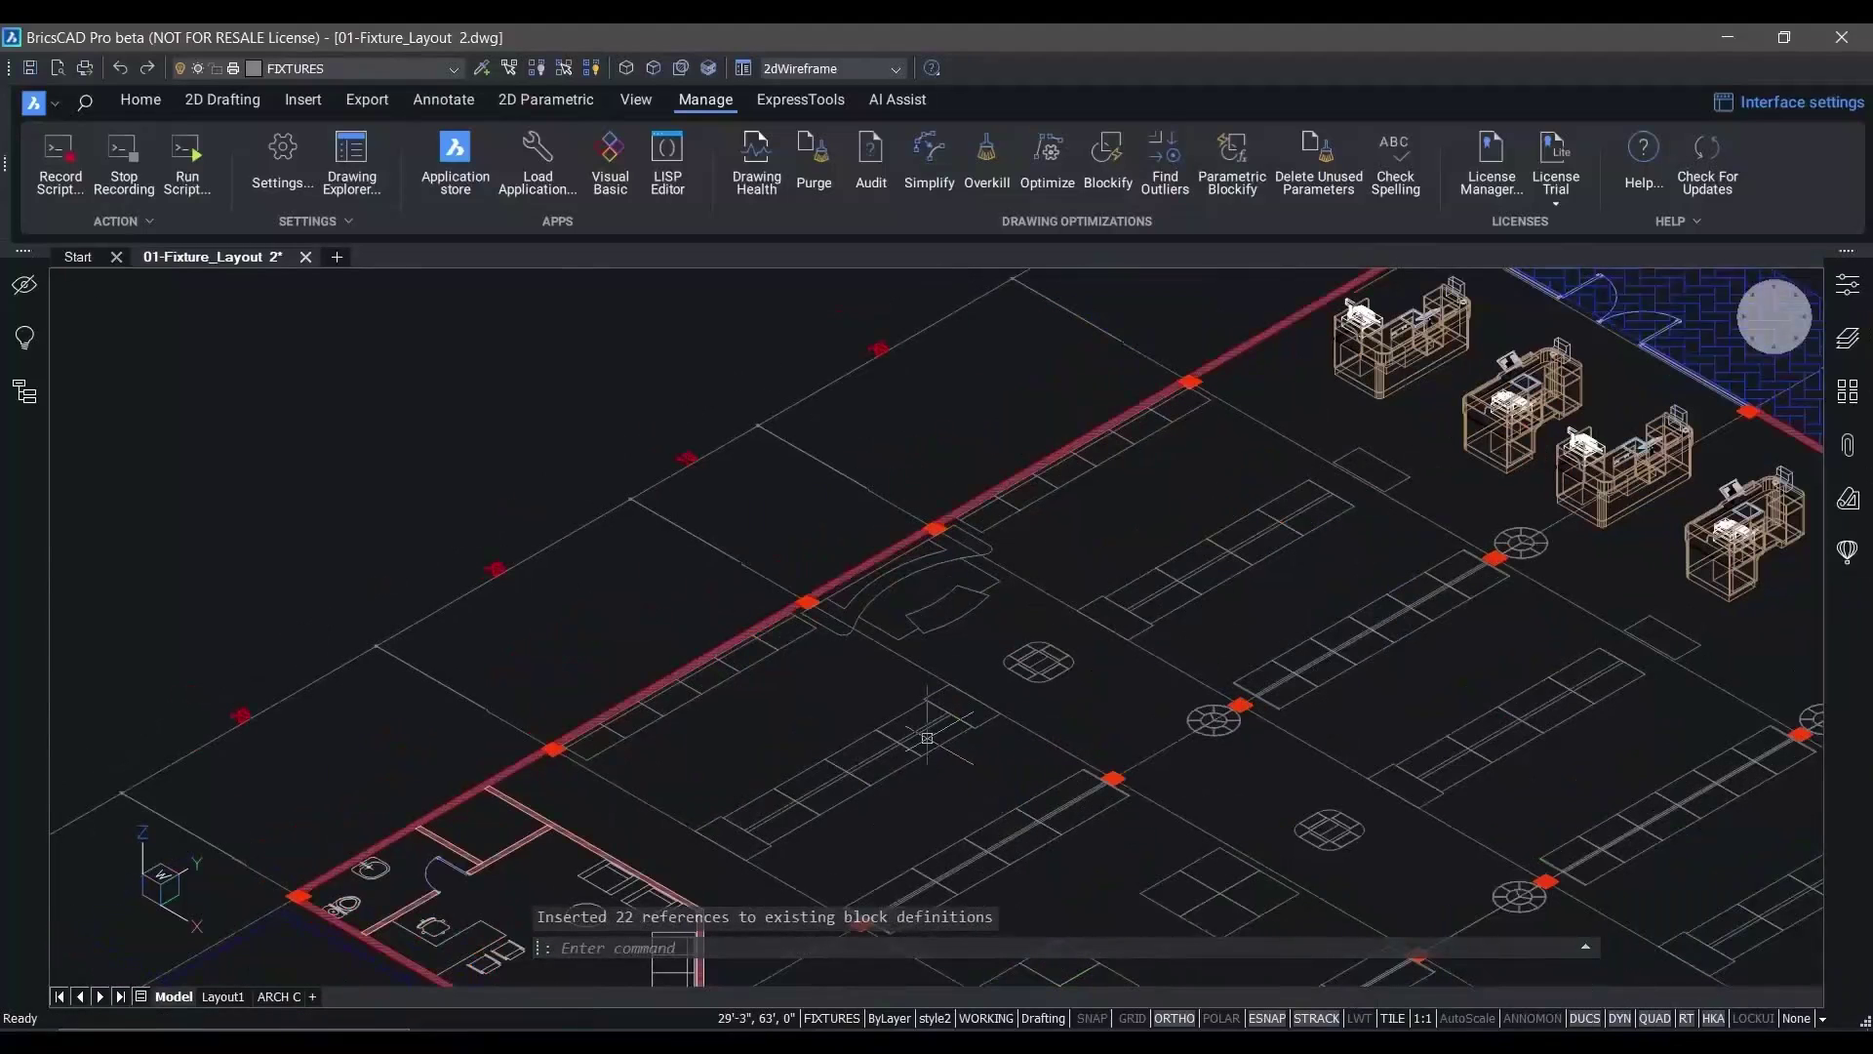
Verify the gondola and shelf1 block references with Select Similar
left_click(979, 752)
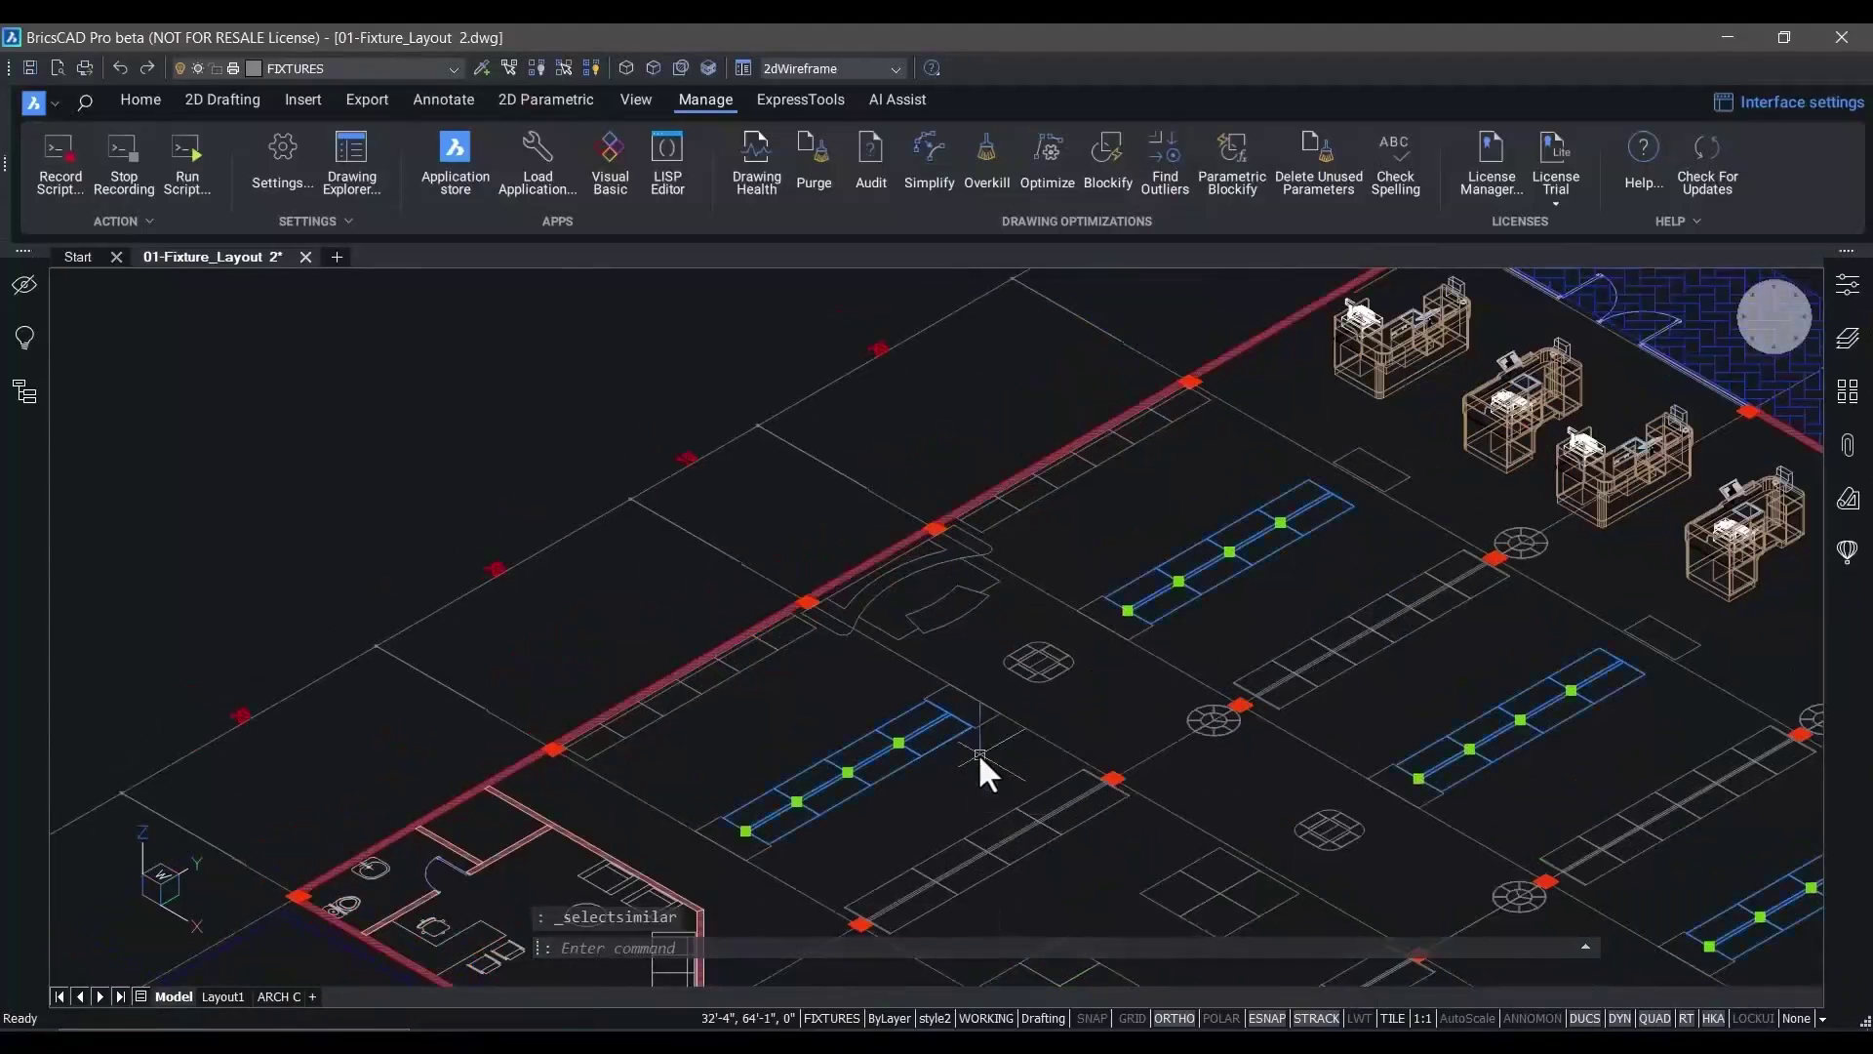
key("Escape")
left_click(823, 635)
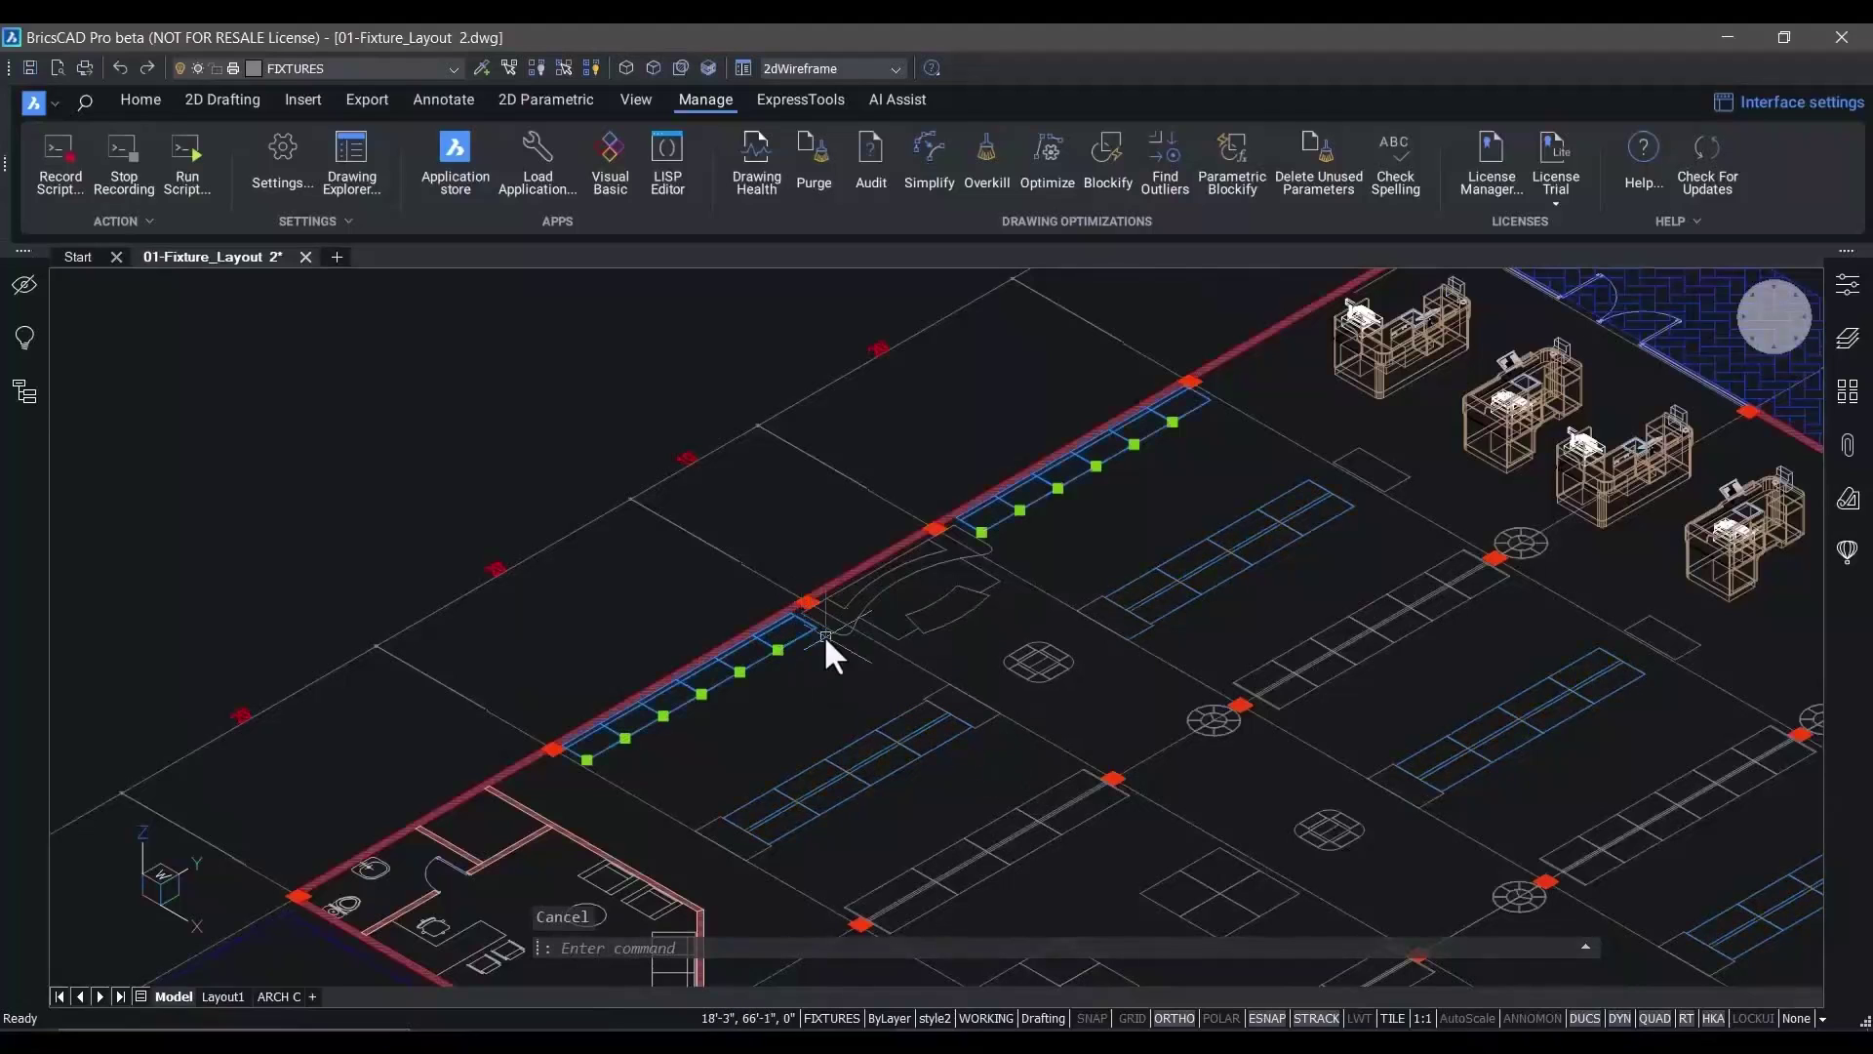
key("Escape")
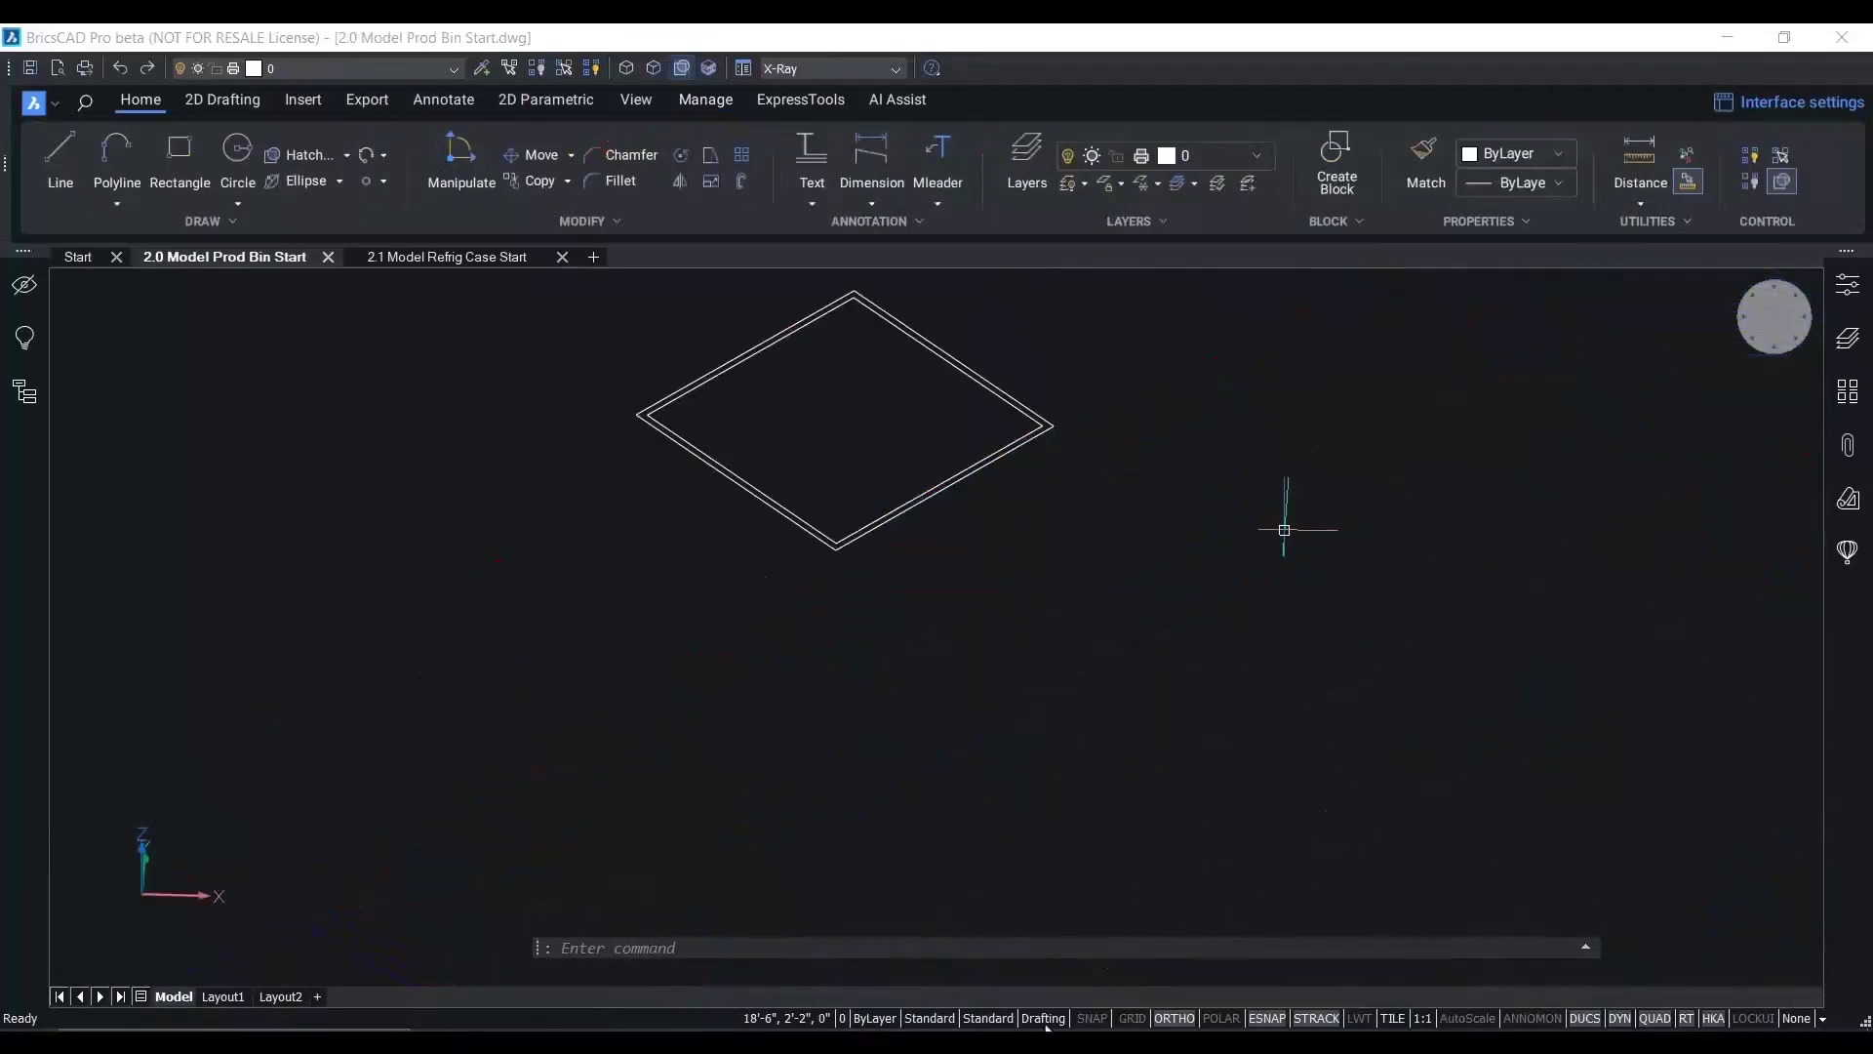
left_click(1043, 1017)
In the Modeling workspace, extrude the diamond outline's rim face 3 high
left_click(1134, 836)
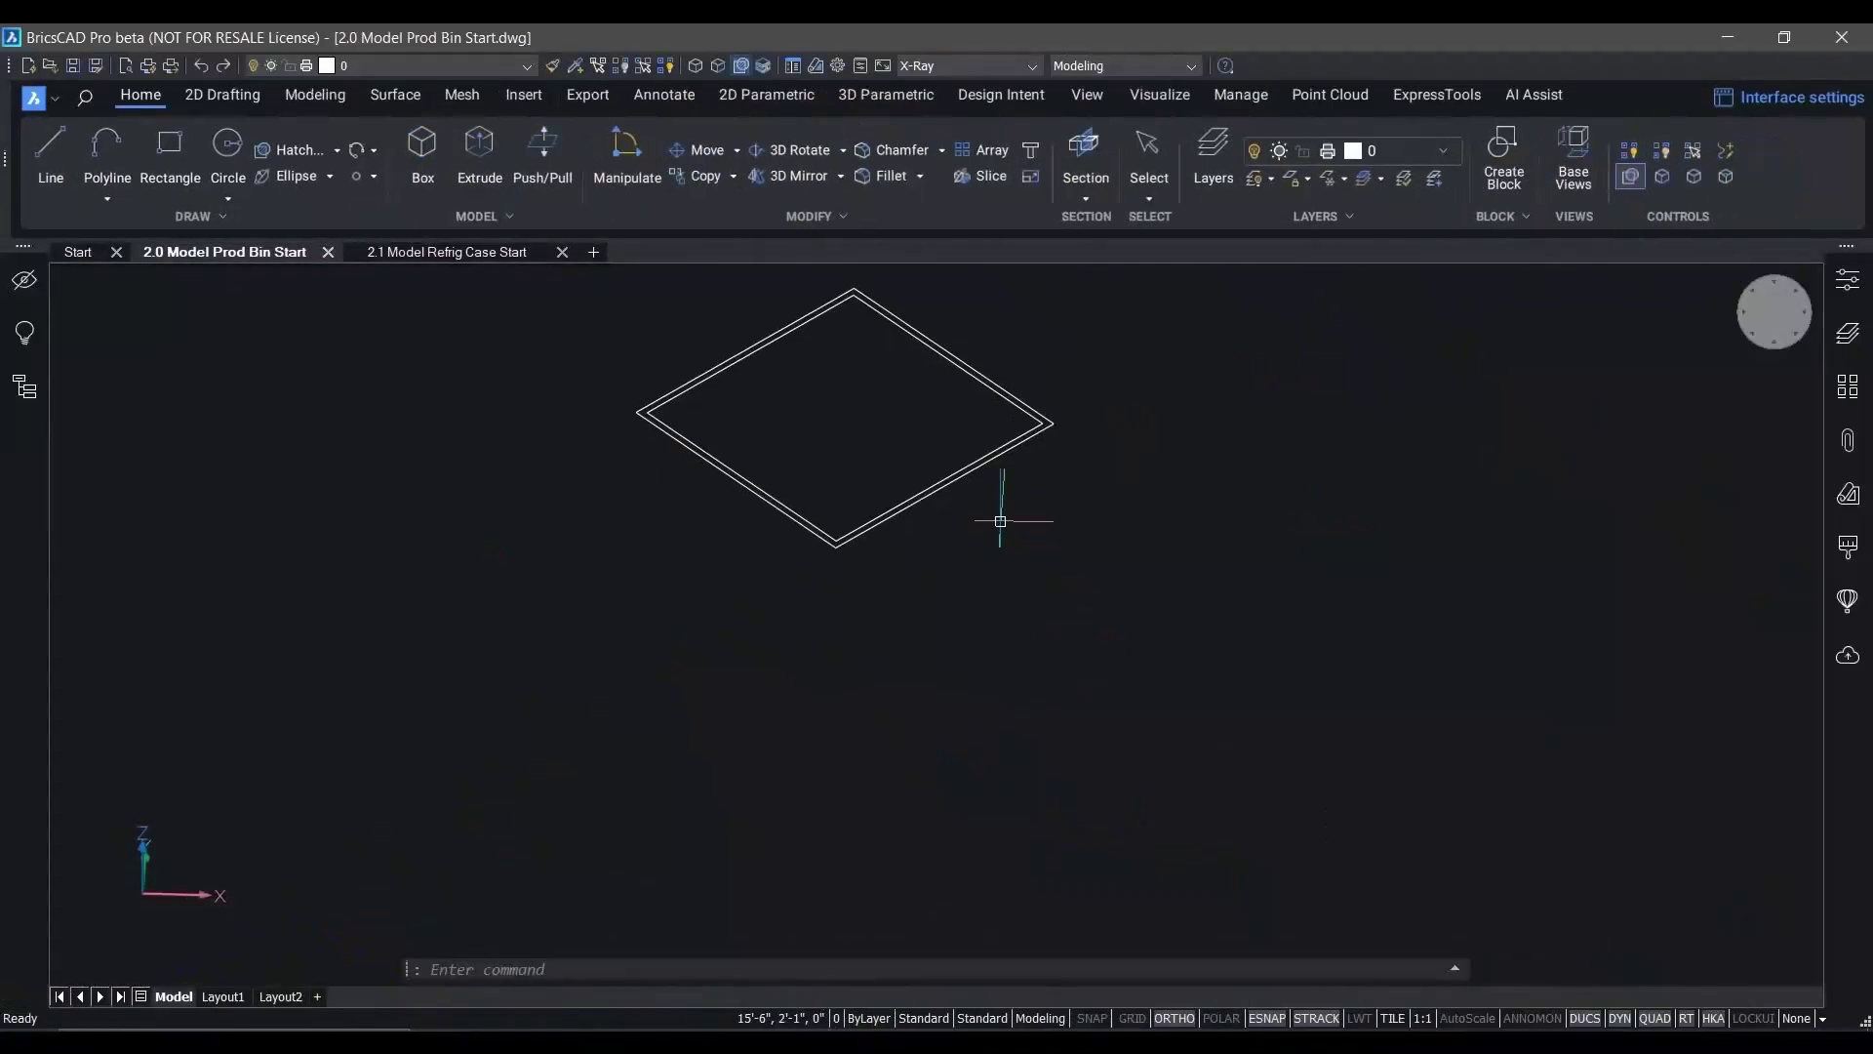
scroll(989, 465, "up", 5)
left_click(1015, 417)
scroll(1019, 427, "up", 4)
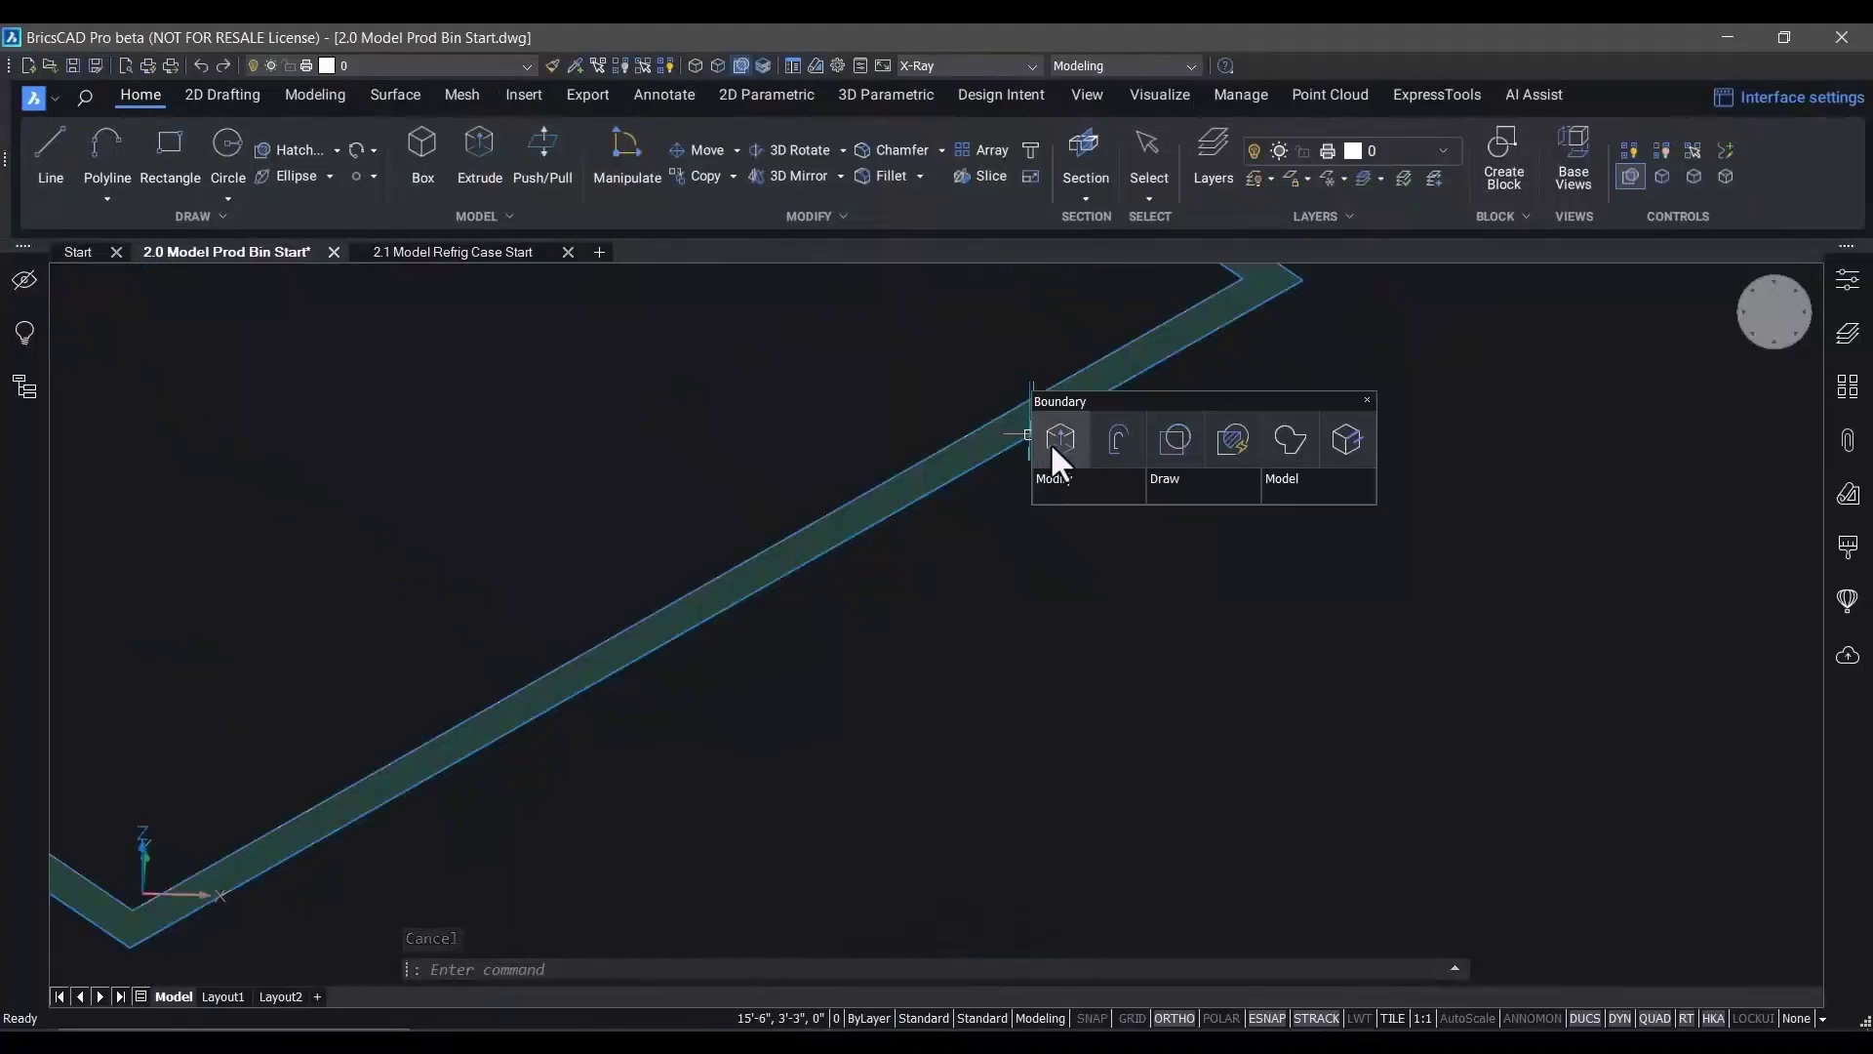
left_click(1050, 442)
scroll(1050, 442, "down", 6)
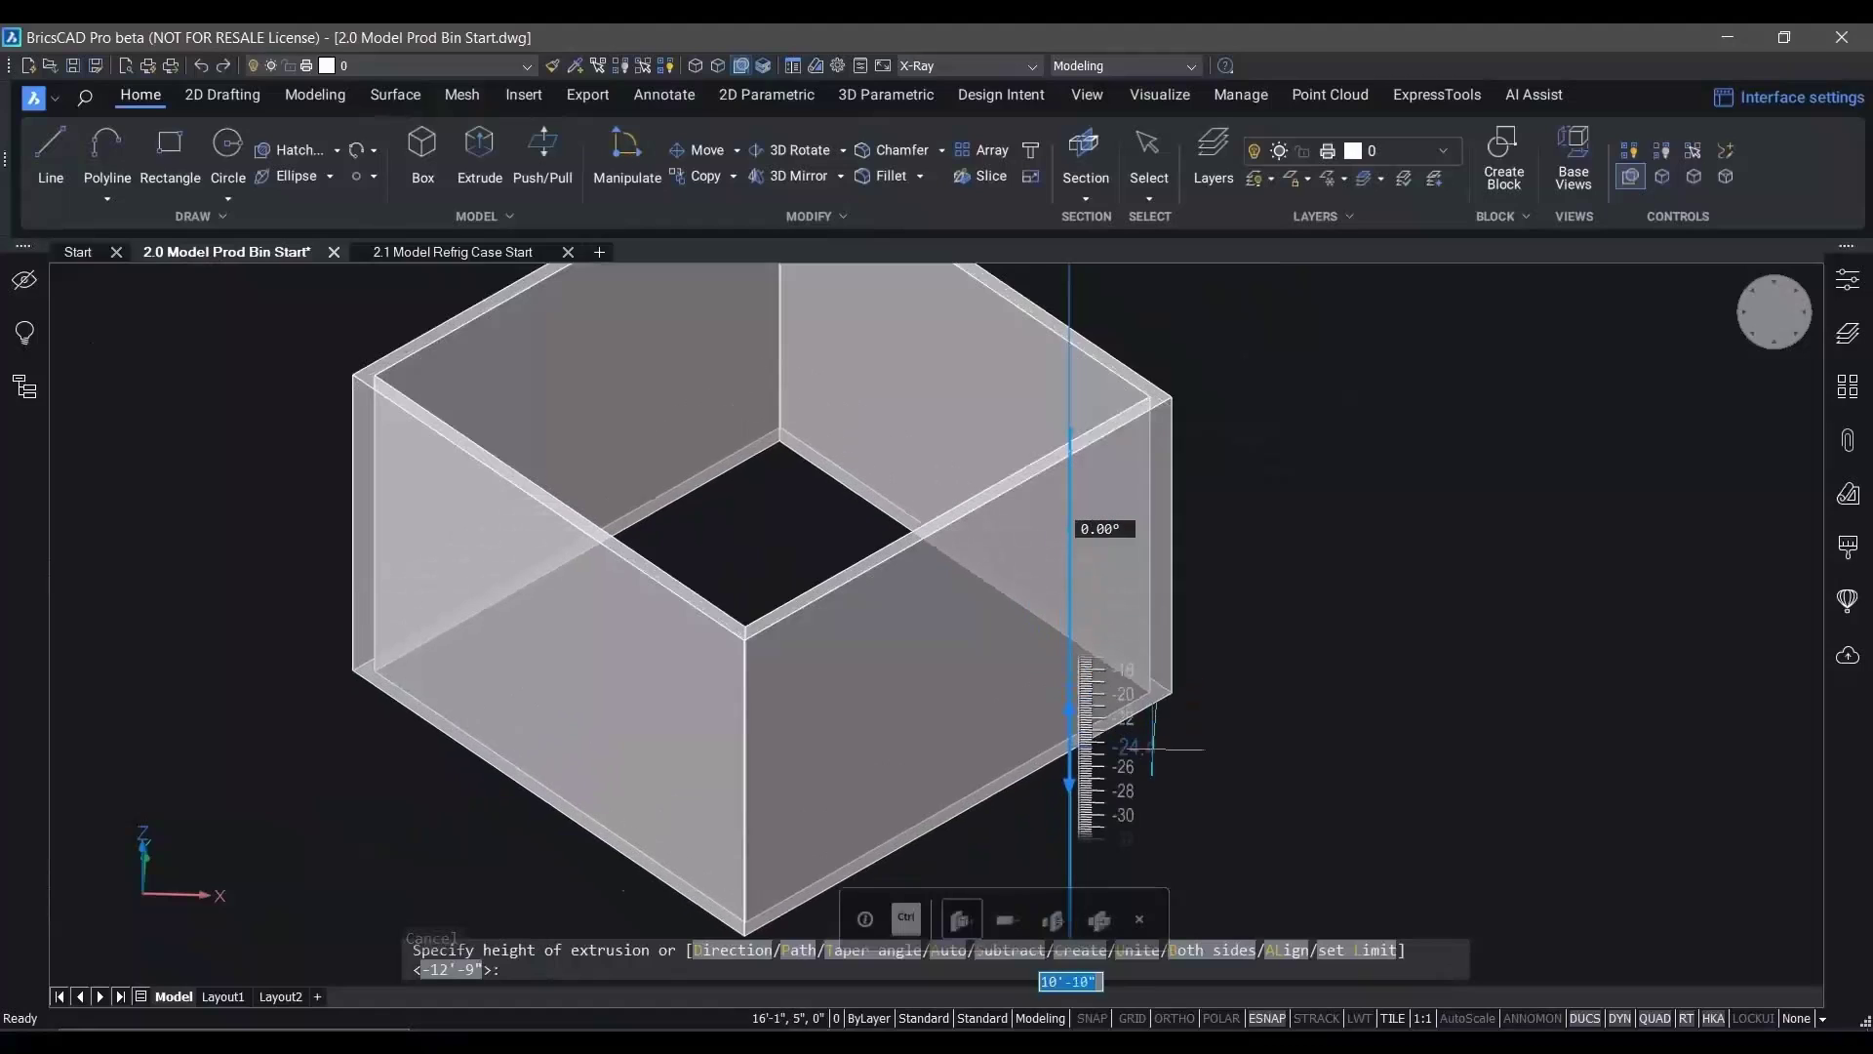
type("3")
key("Return")
scroll(1171, 702, "down", 5)
middle_click_drag(1208, 614, 1239, 666, "shift")
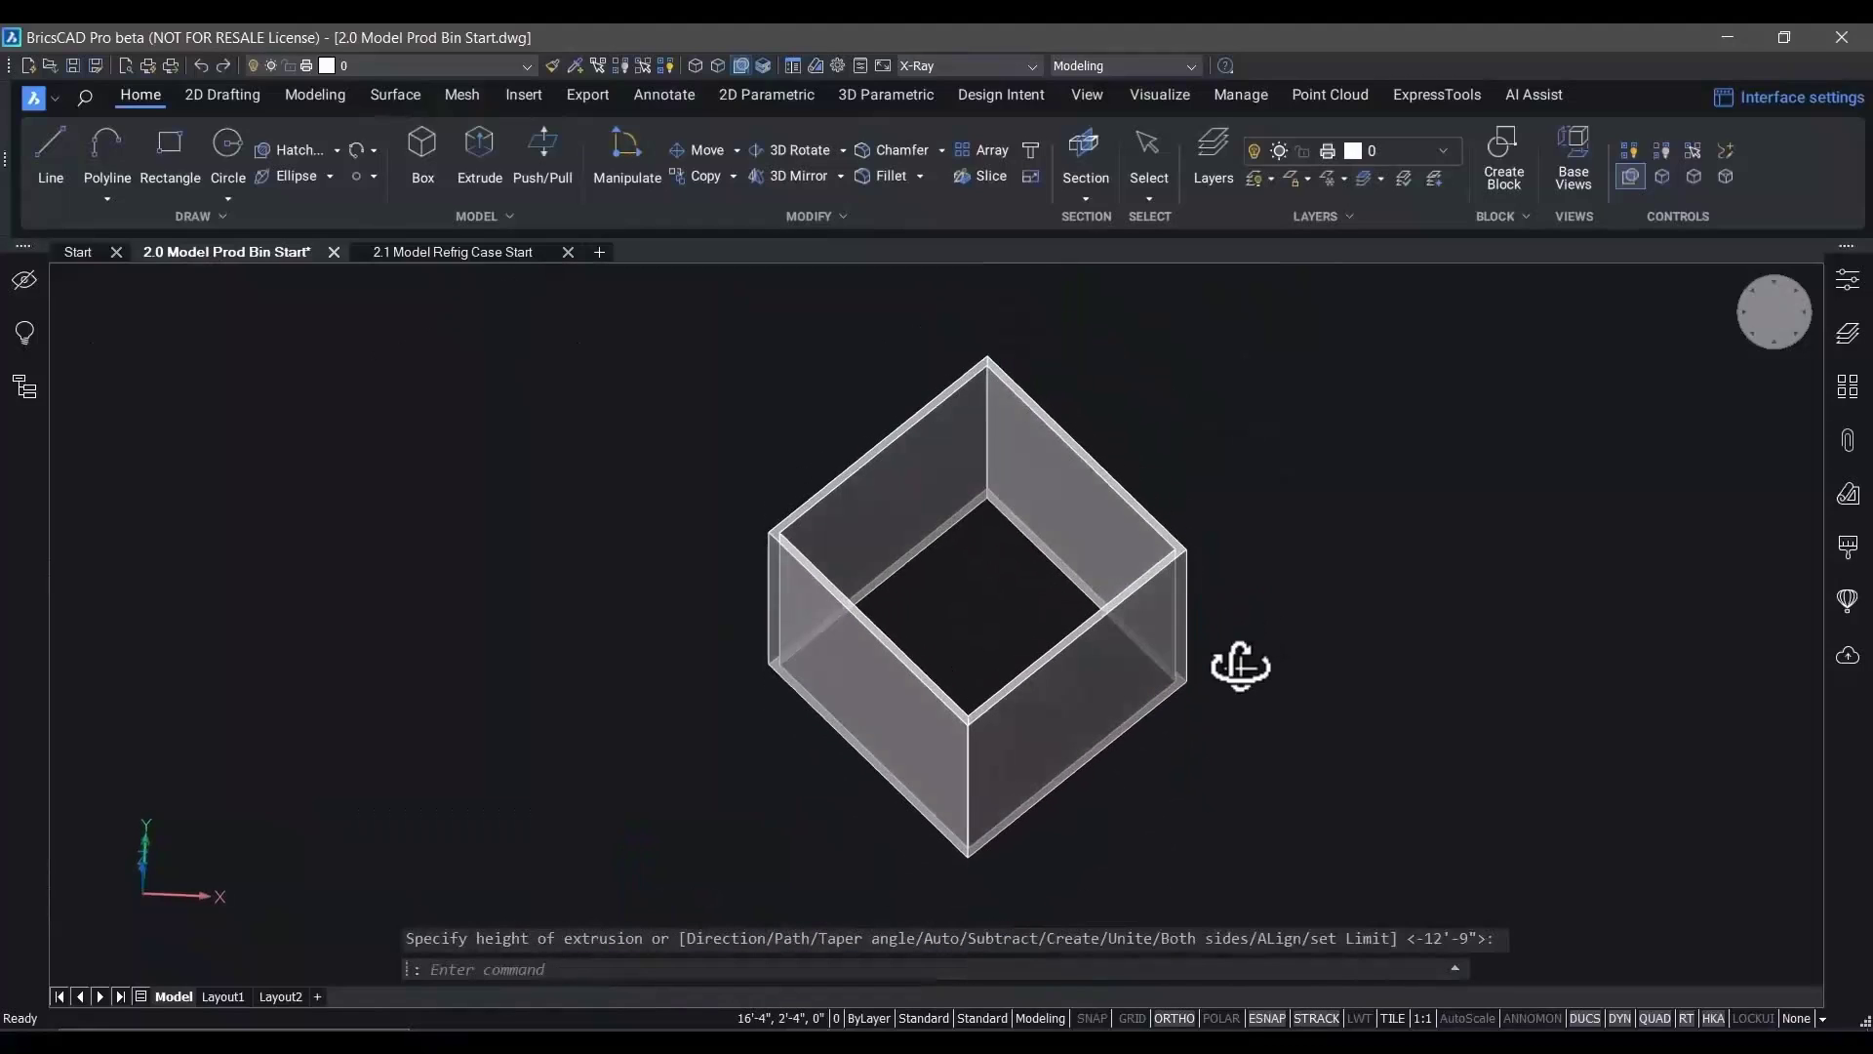
Extrude the bin's inner face to hollow out the box
left_click(1032, 554)
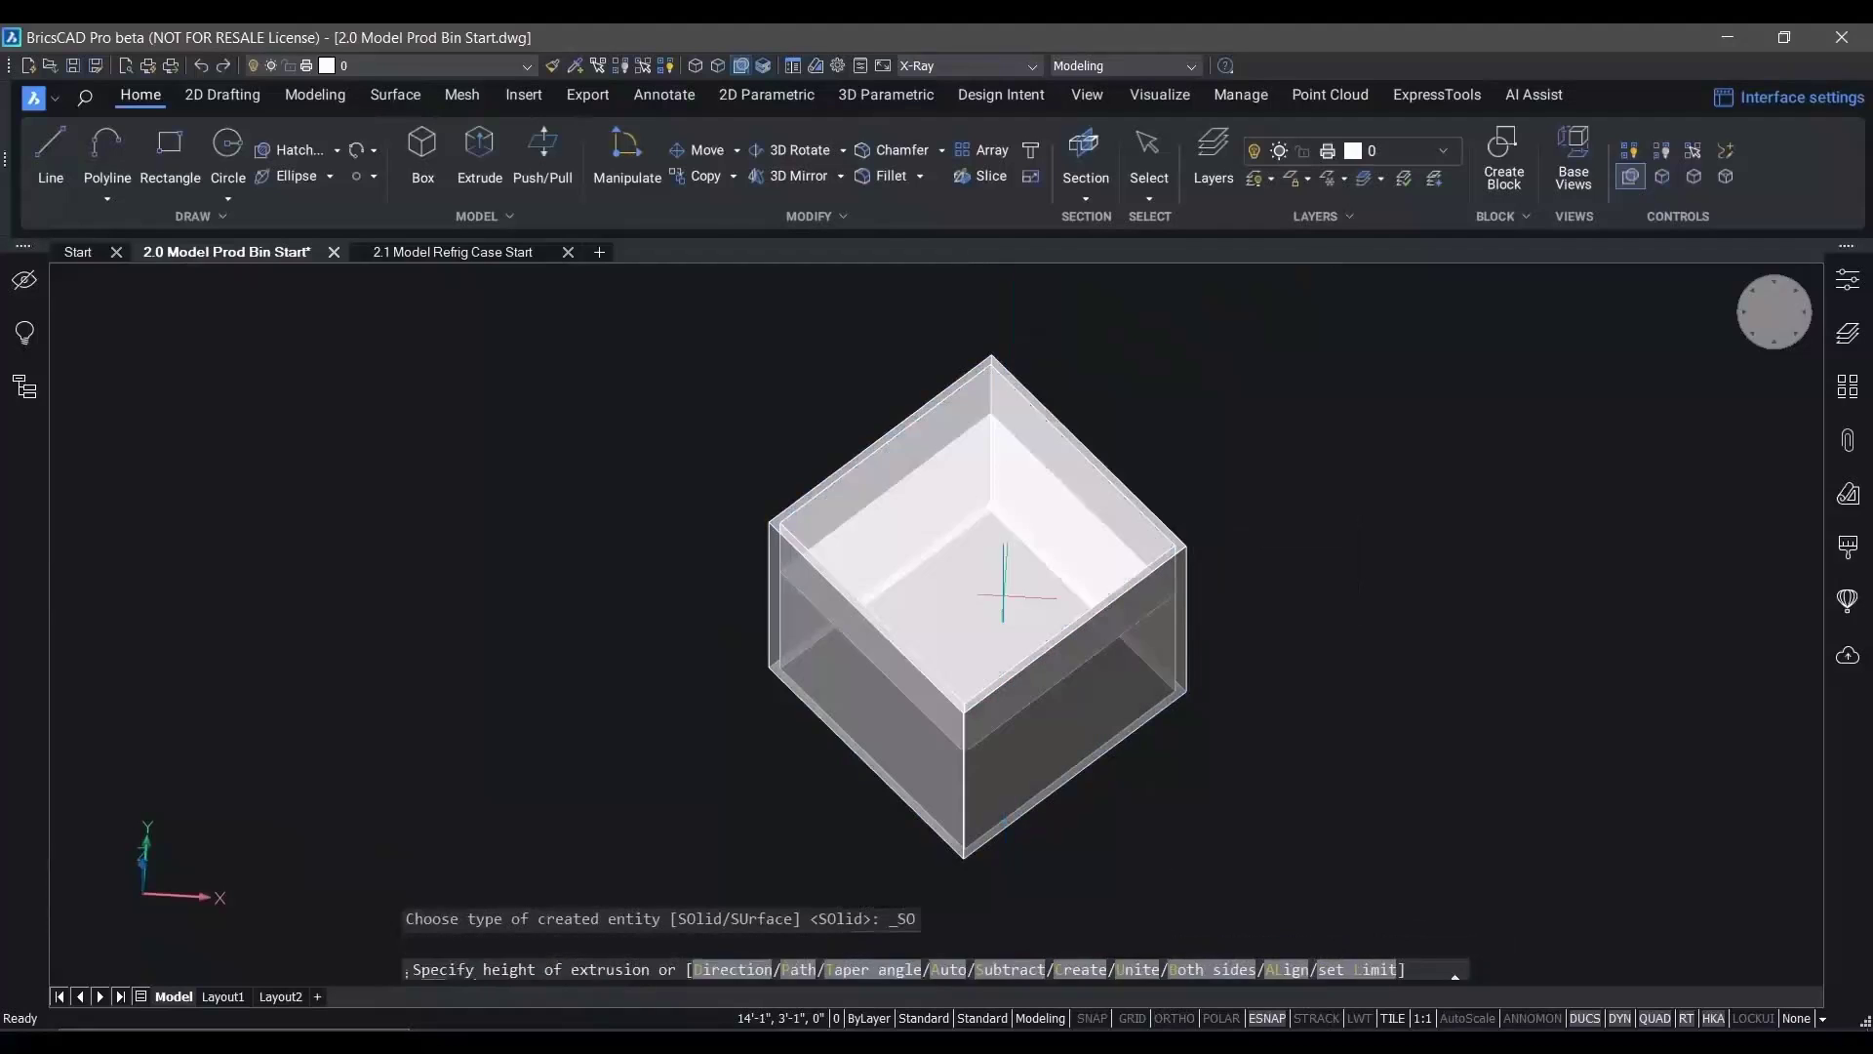
key("Return")
scroll(1003, 543, "up", 3)
middle_click_drag(1003, 543, 1040, 526, "shift")
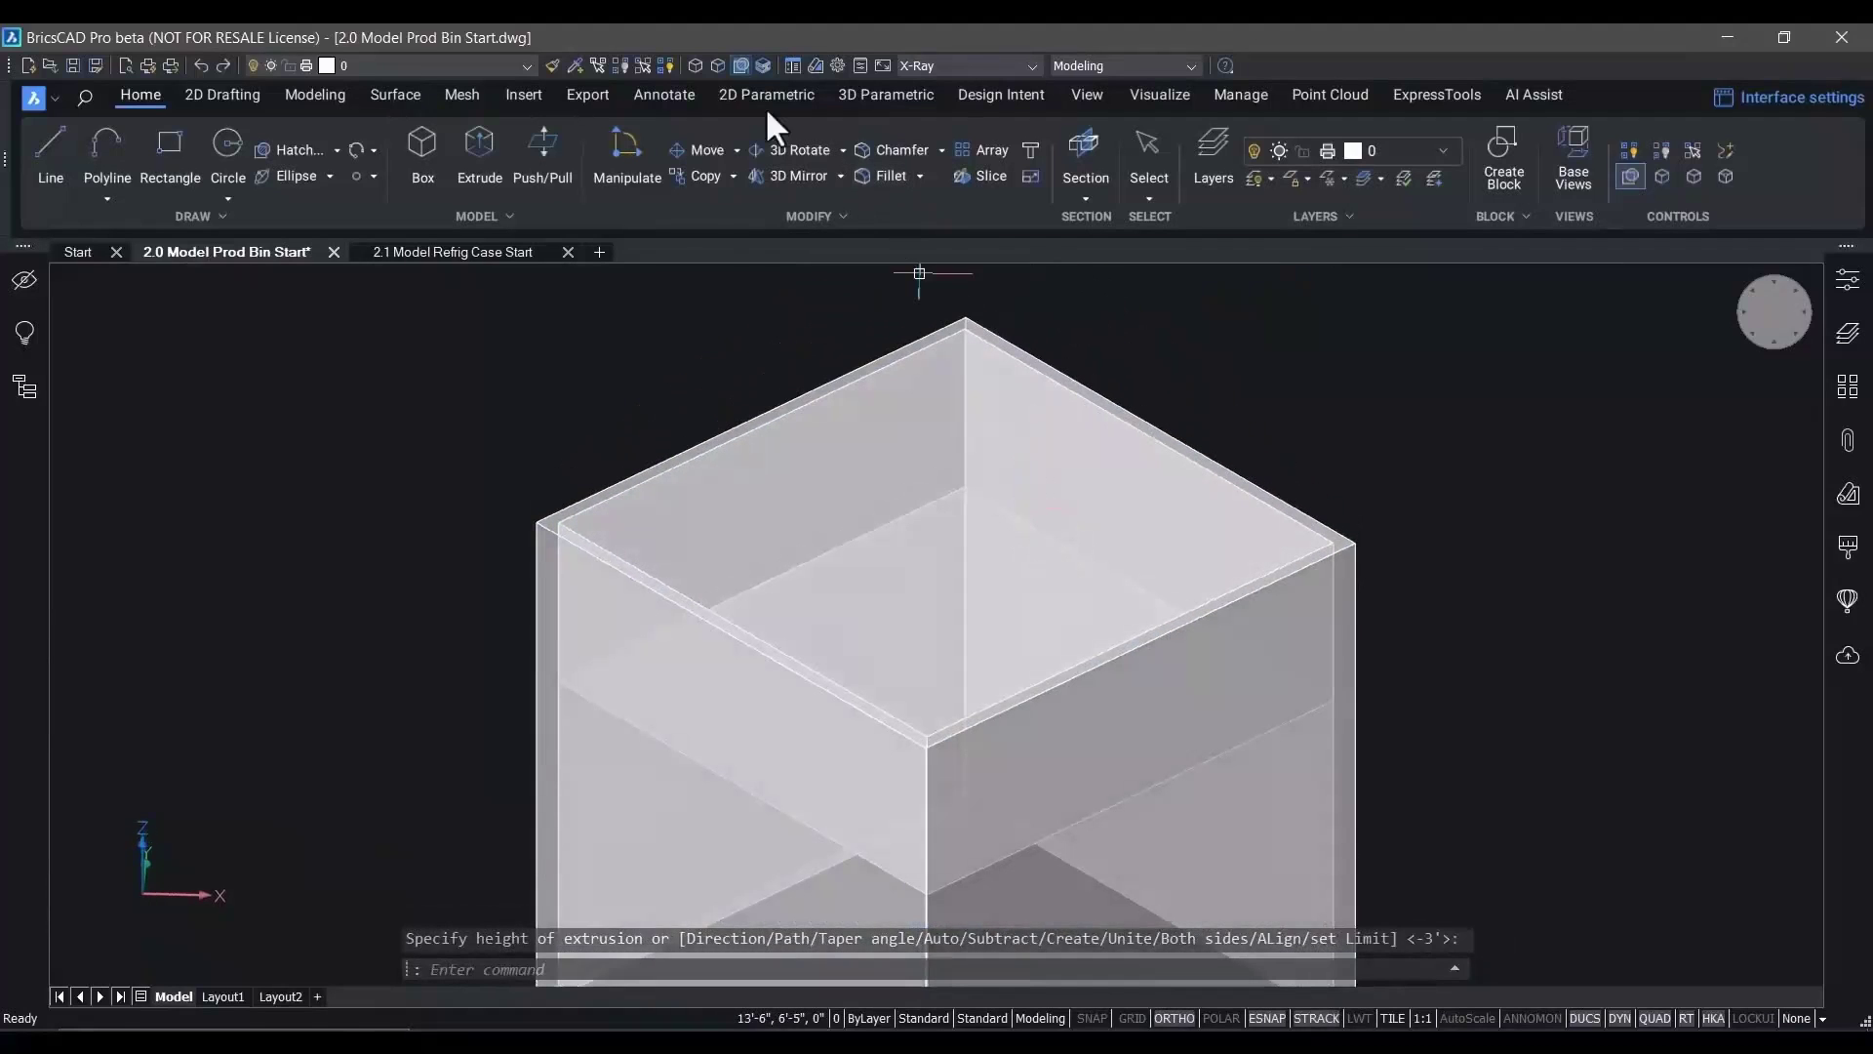
Enable face selection and push the bin's top face up 3", then window-select the bin
left_click(718, 64)
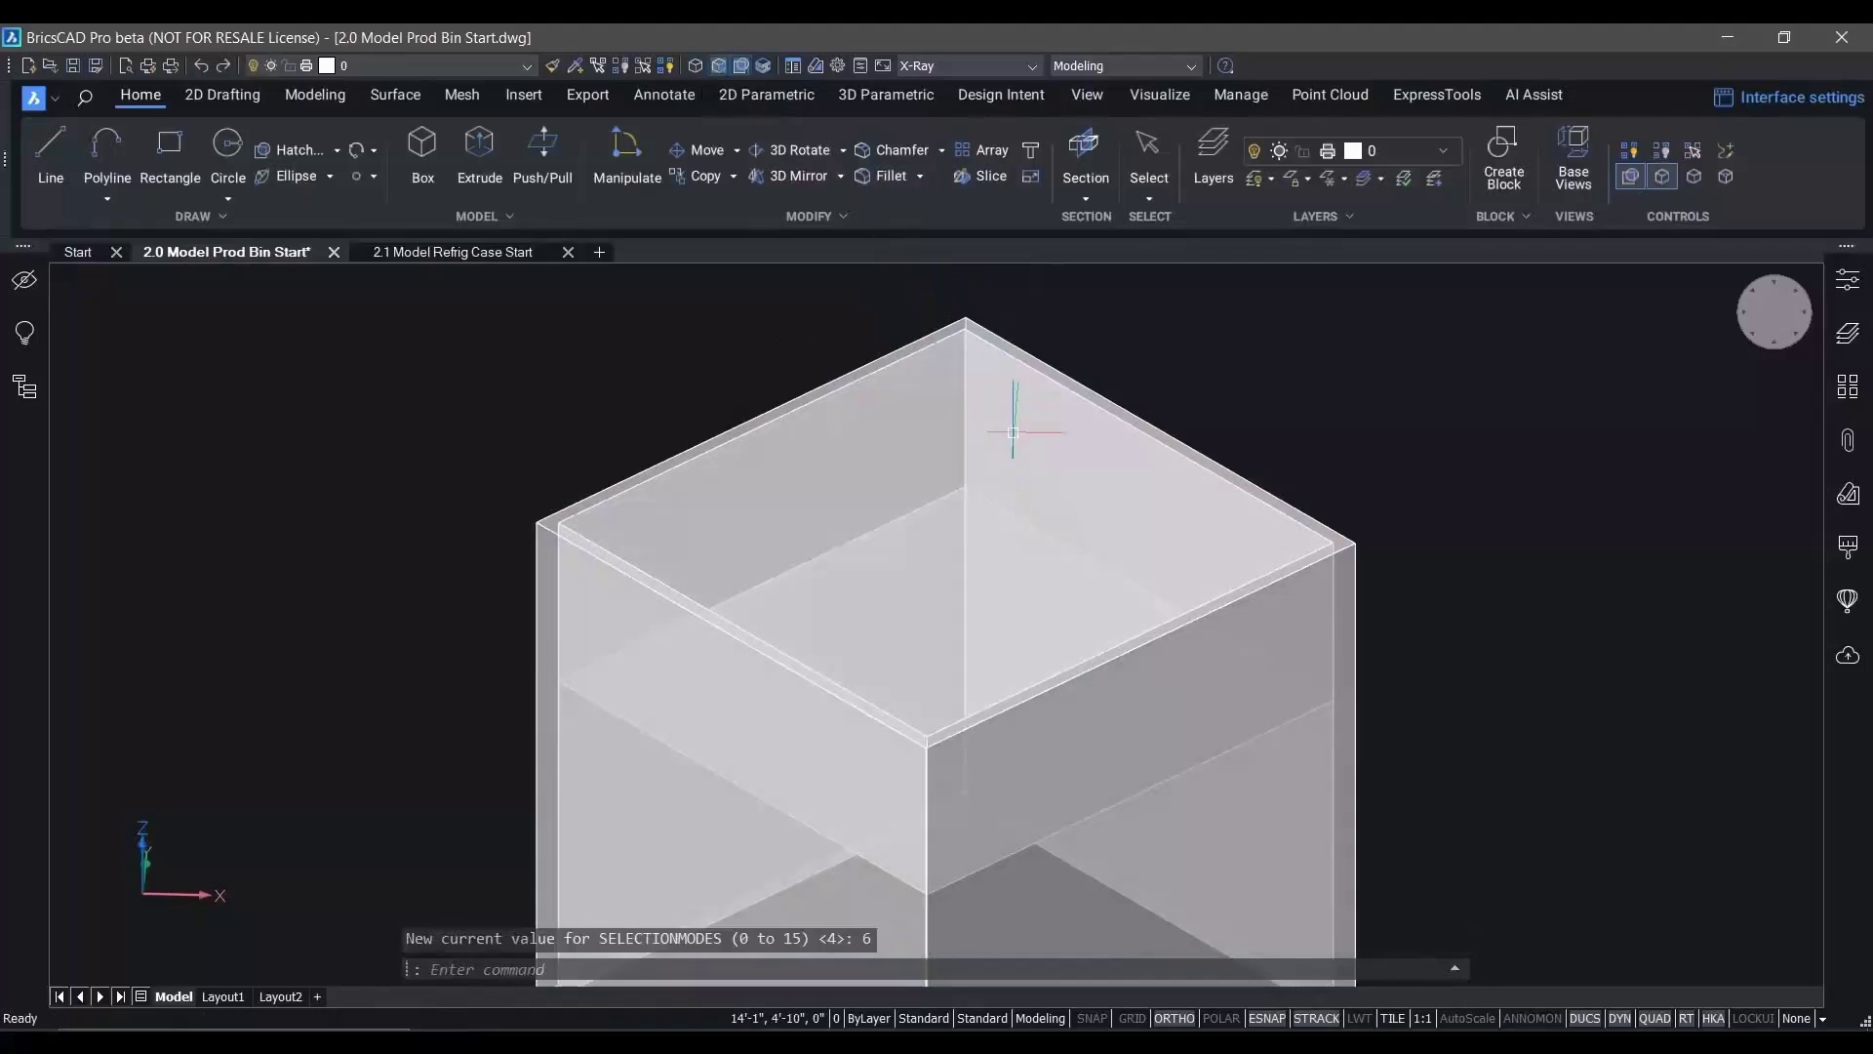
left_click(1101, 441)
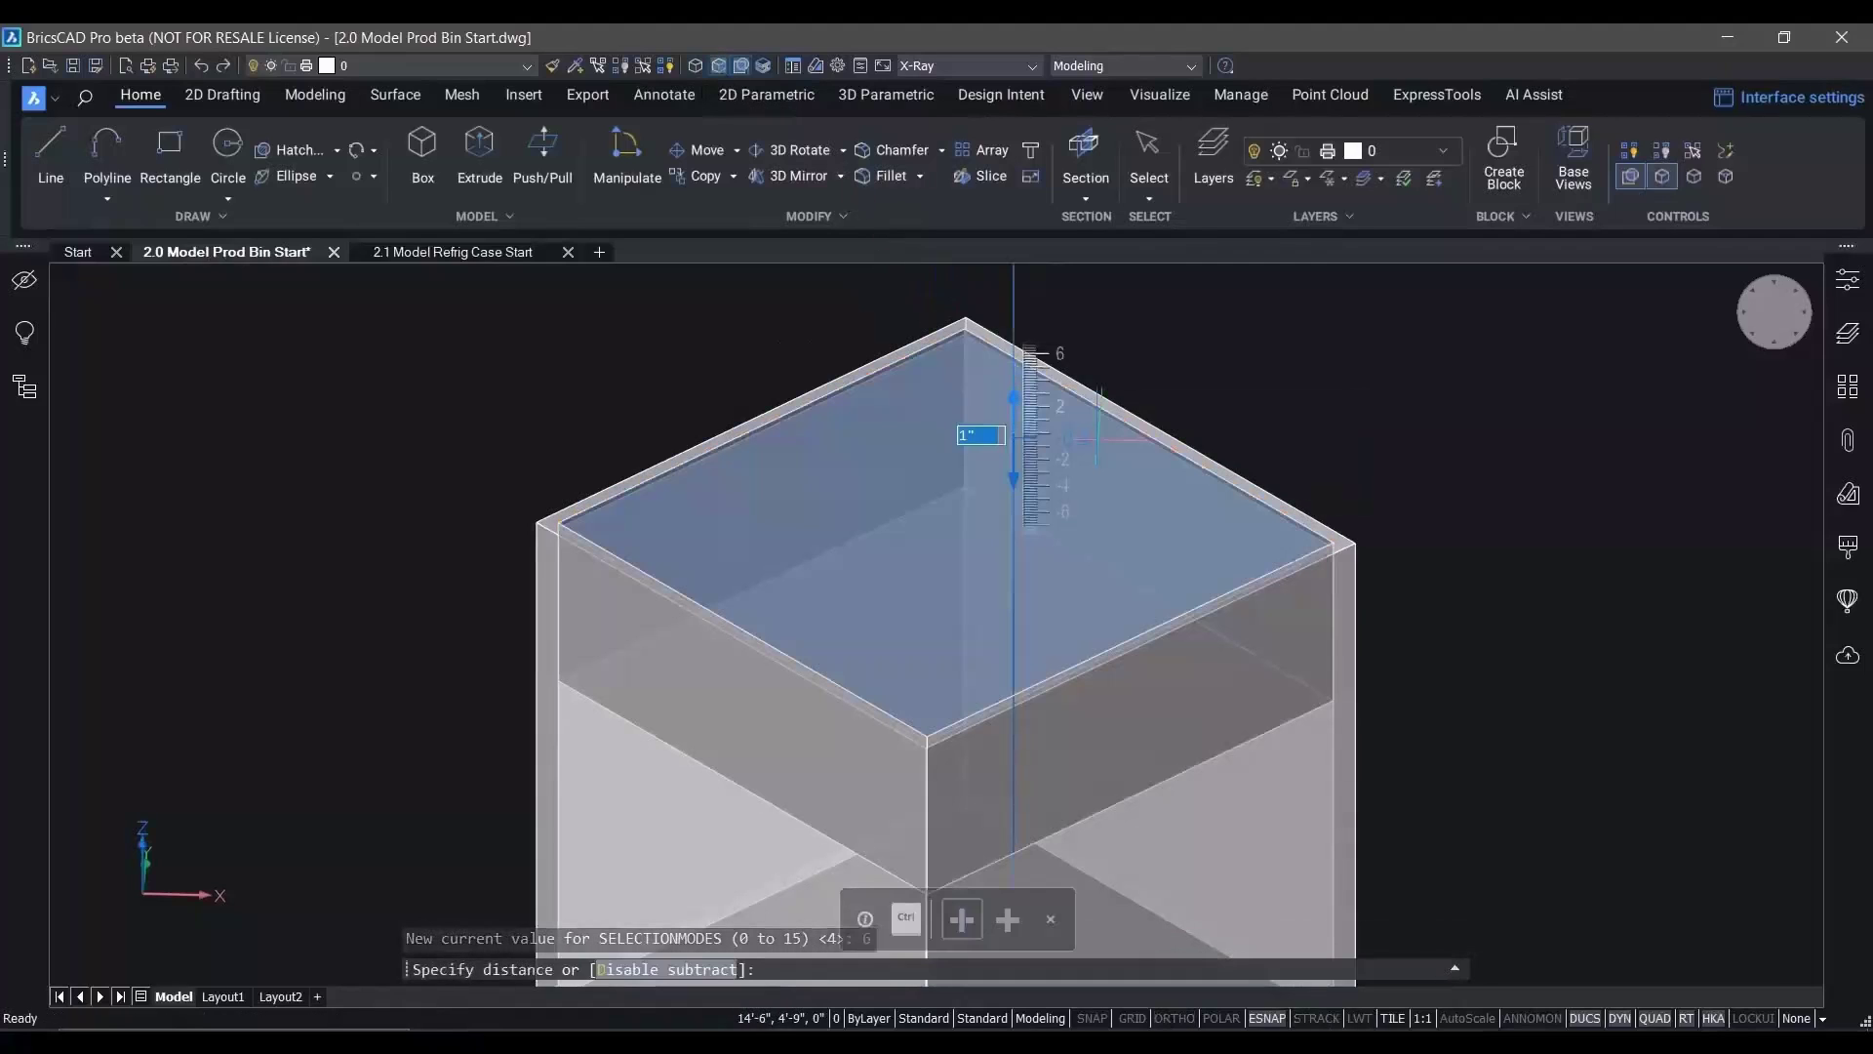
type("3")
key("Return")
scroll(1271, 397, "down", 3)
left_click(1325, 369)
Copy the selected bin from its lower-left corner to its right corner, making a pair
left_click(745, 859)
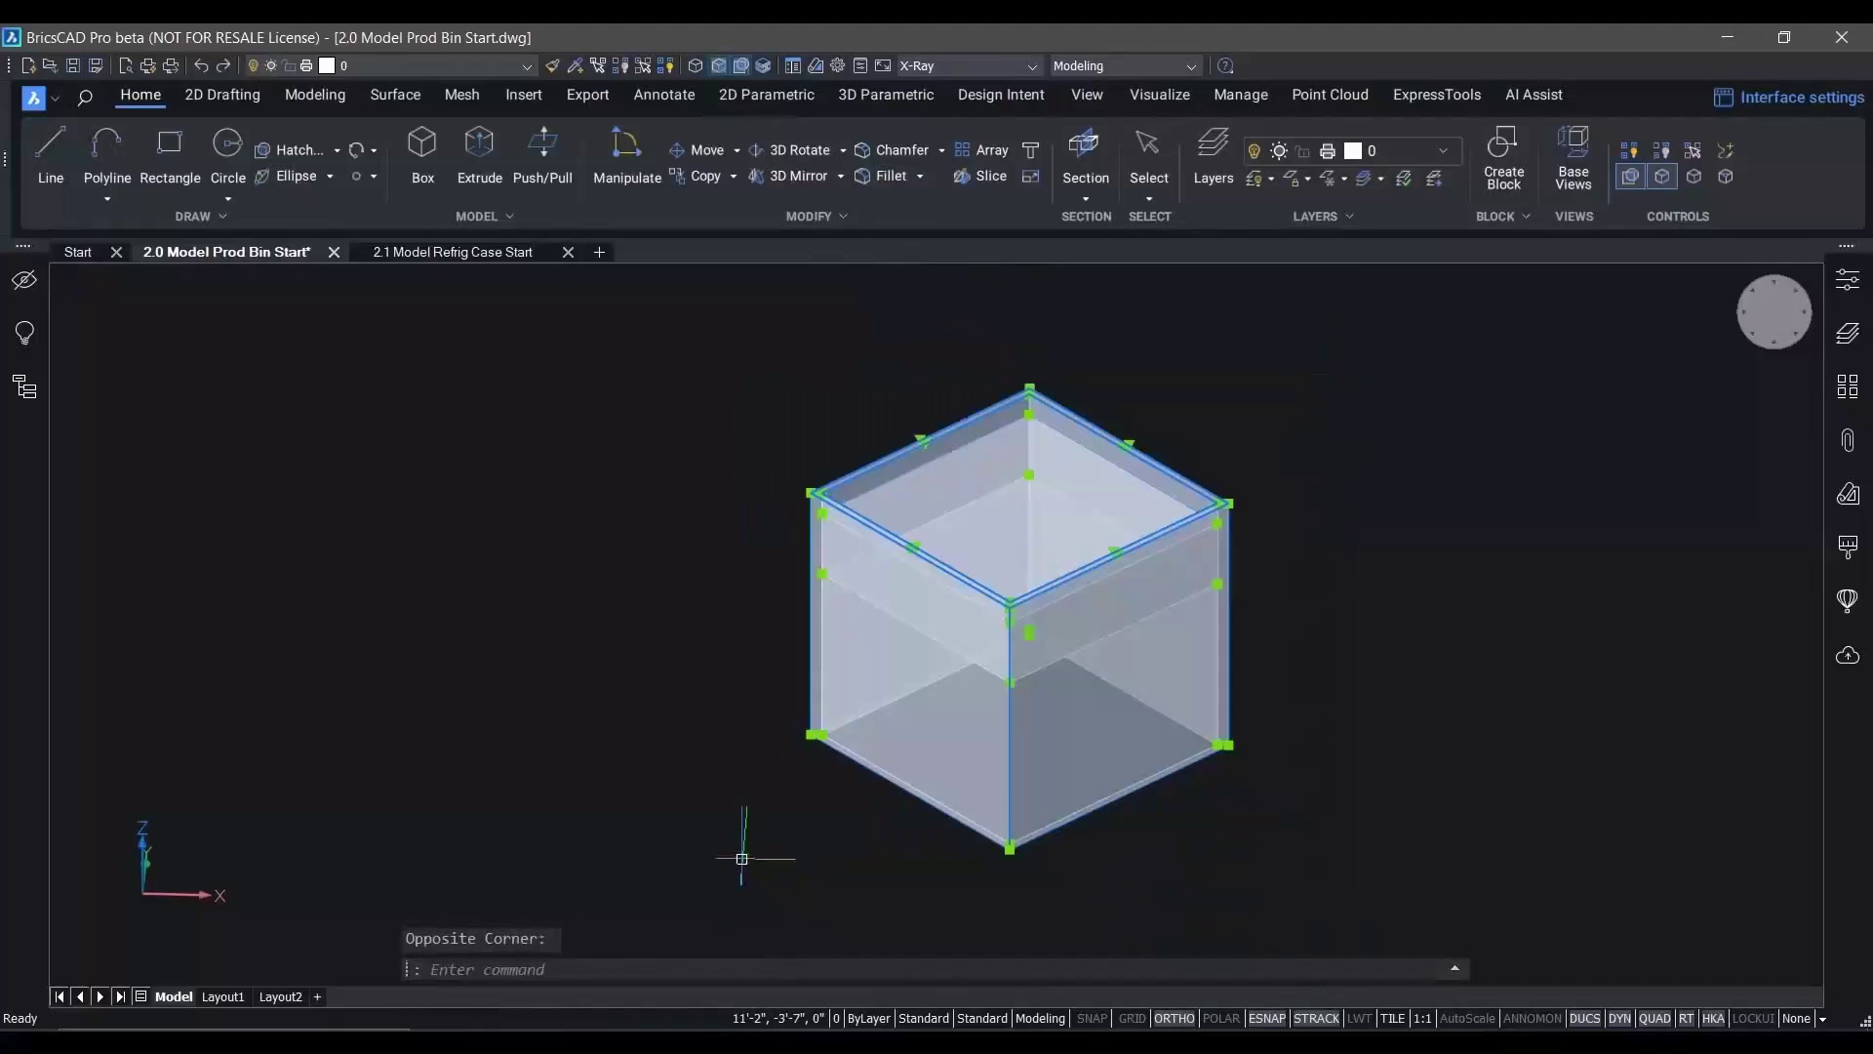
left_click(912, 743)
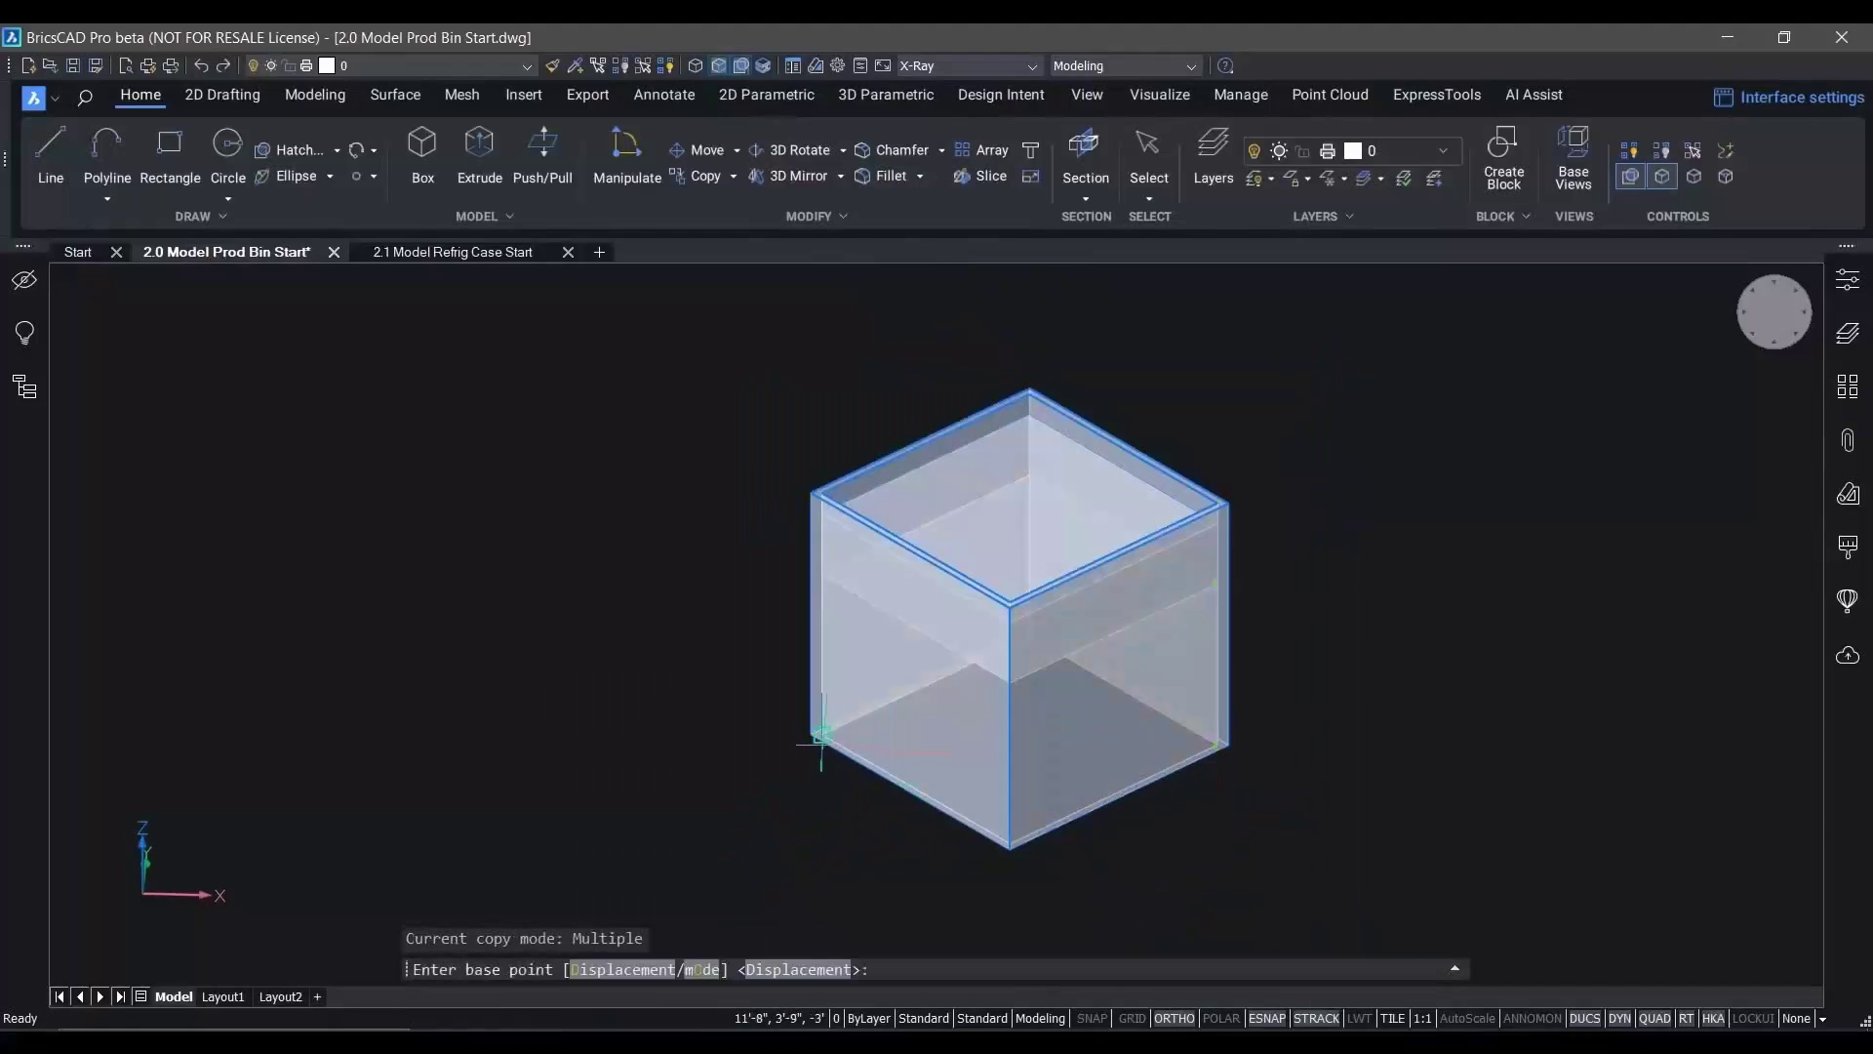
scroll(810, 736, "up", 3)
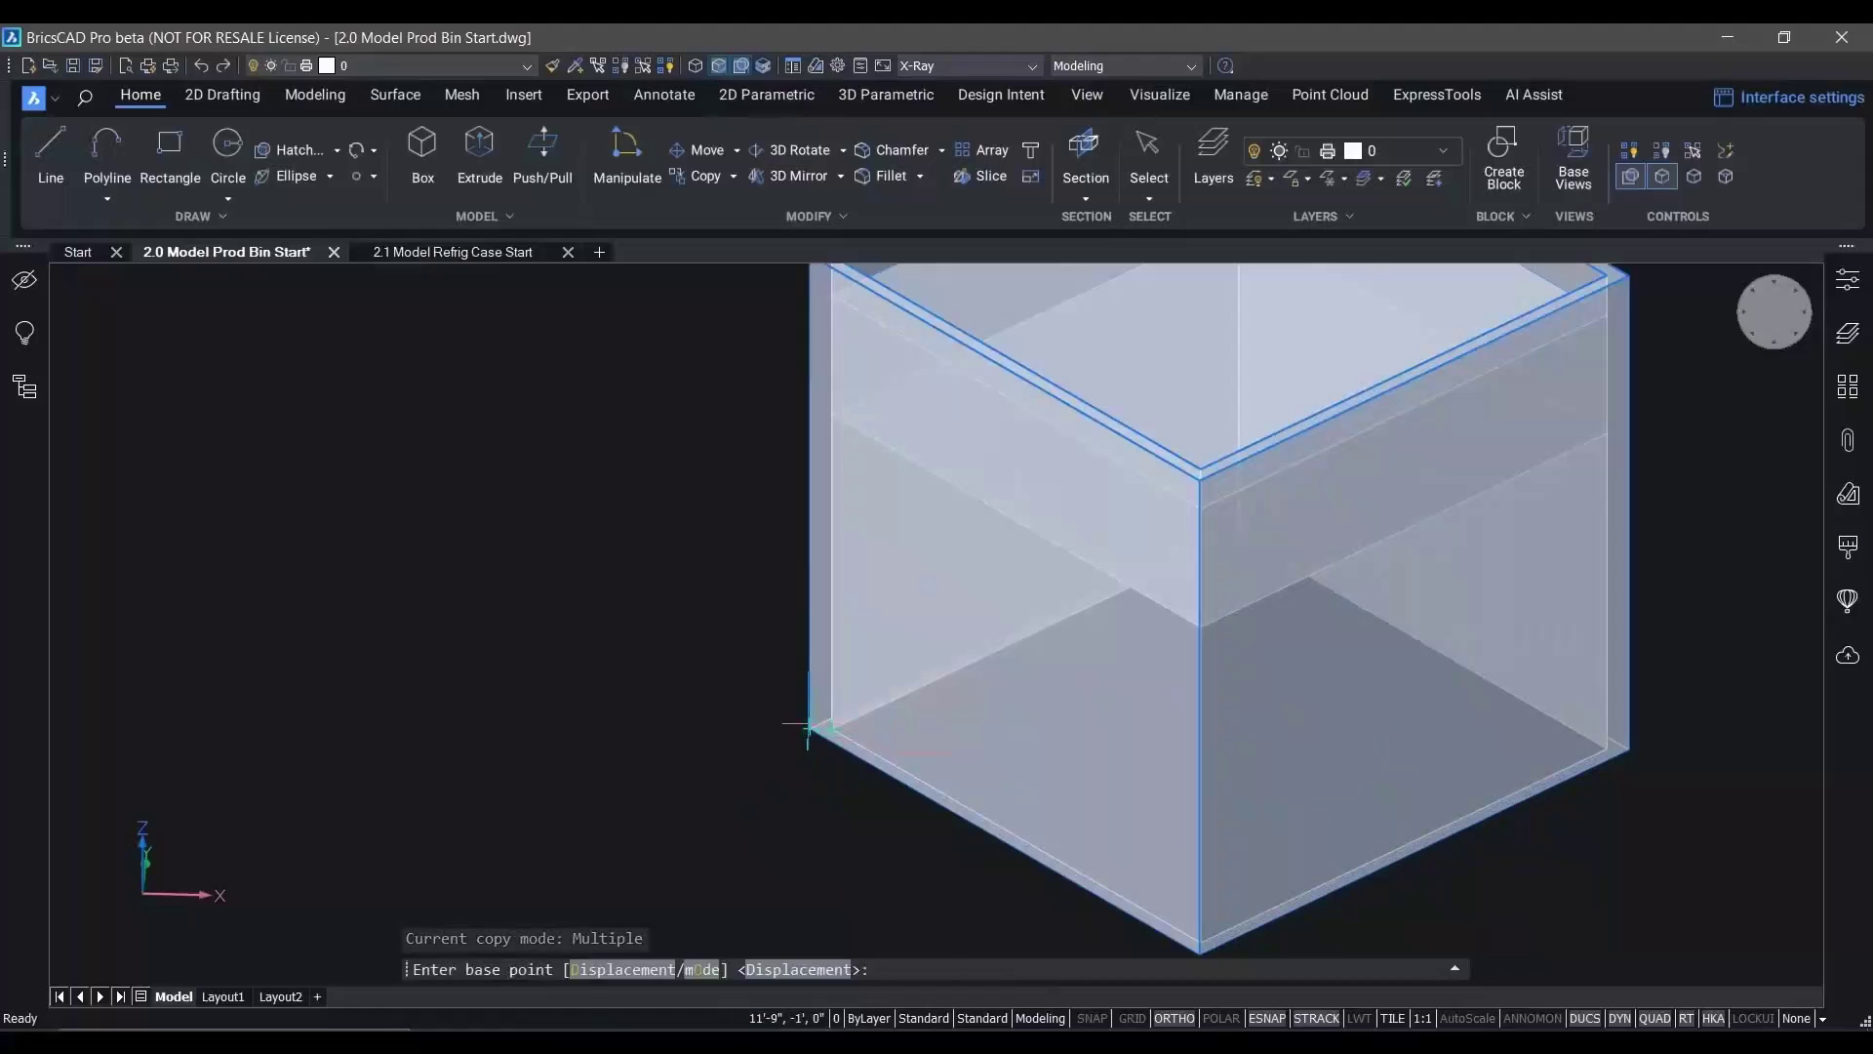
left_click(809, 726)
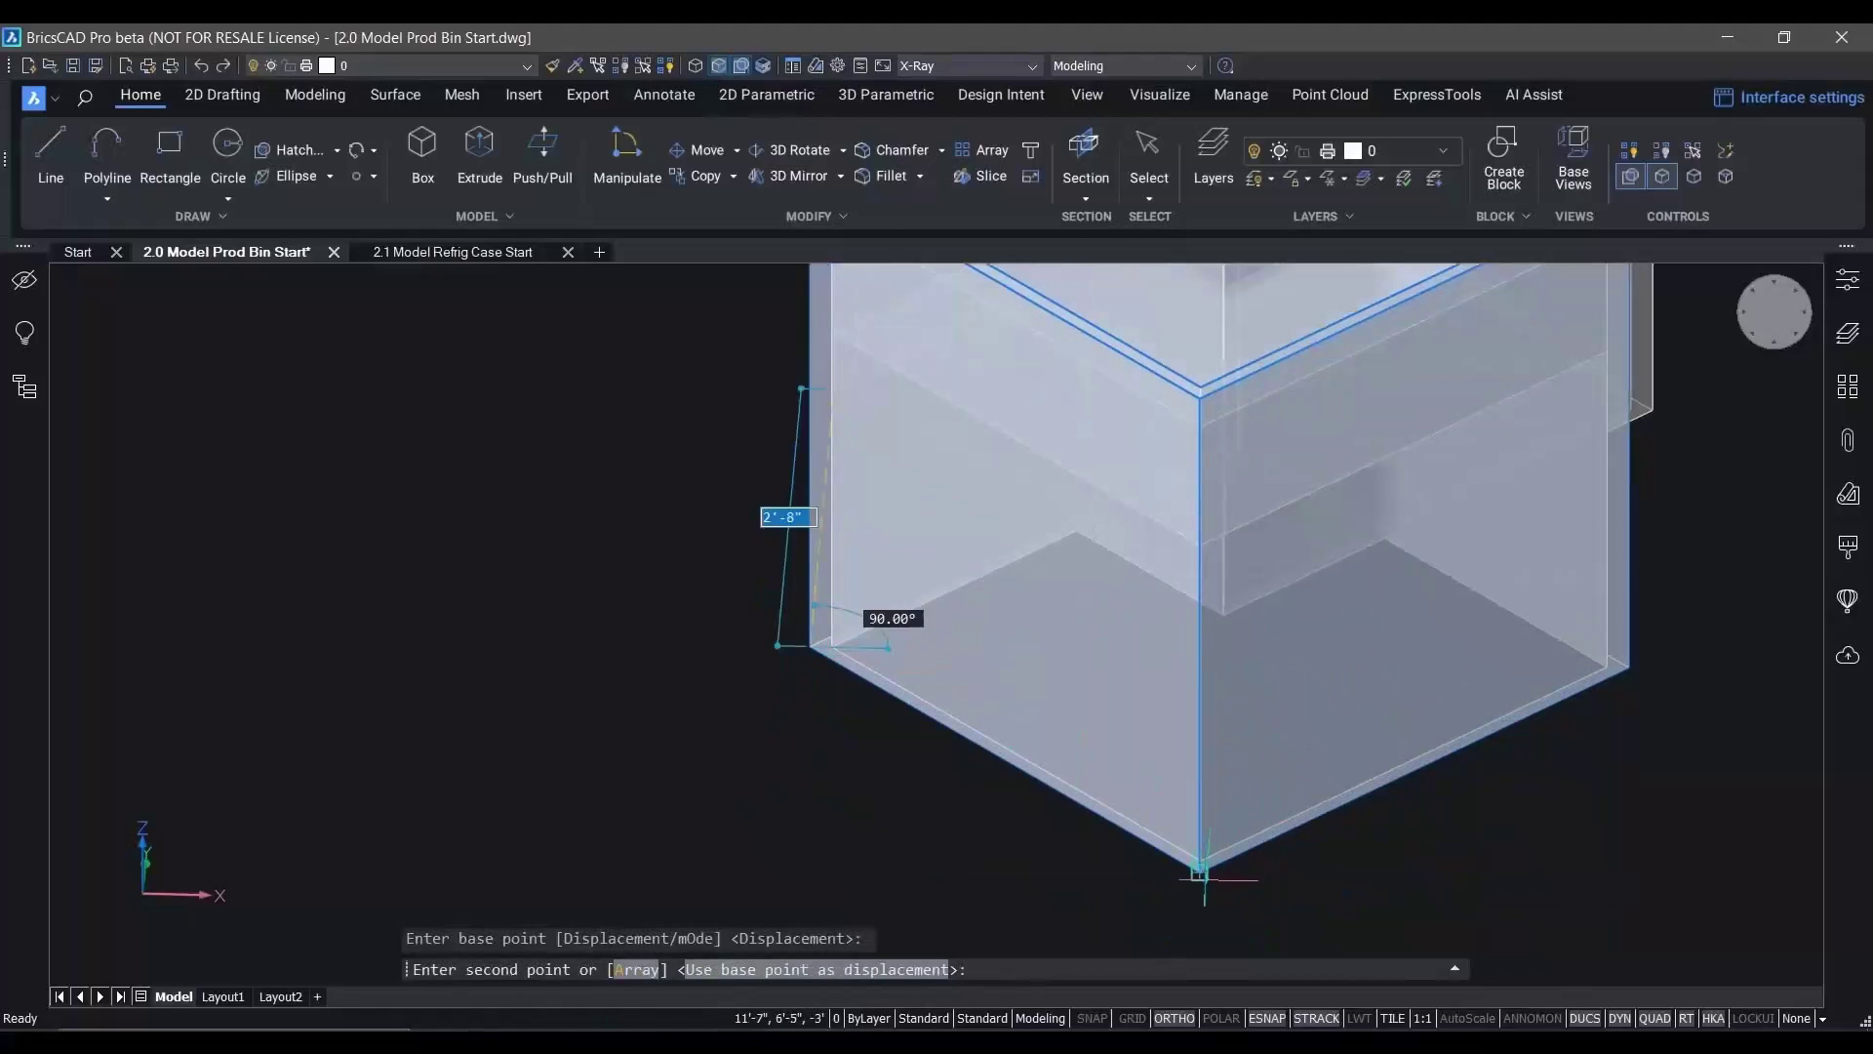
left_click(1200, 871)
scroll(1200, 871, "down", 3)
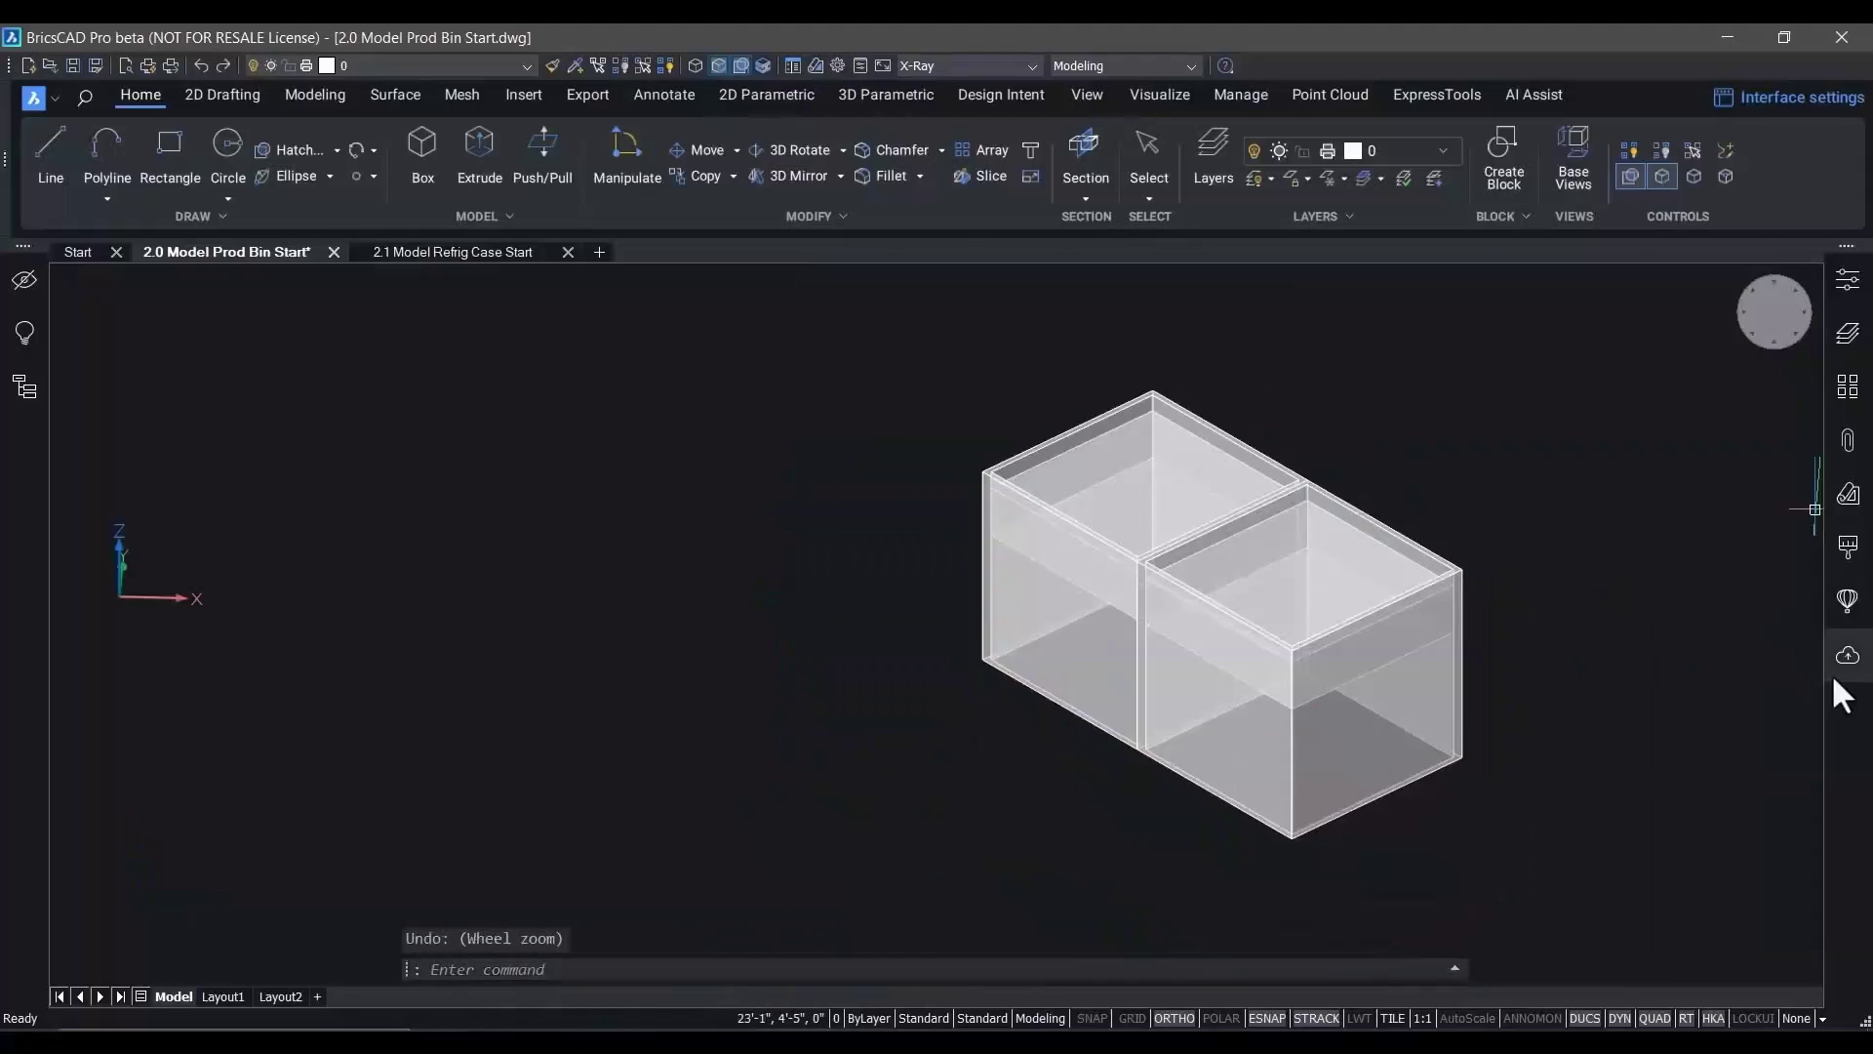
Window-select both bins and copy them with CO to form a 2×2 block of four
left_click(1554, 353)
left_click(880, 853)
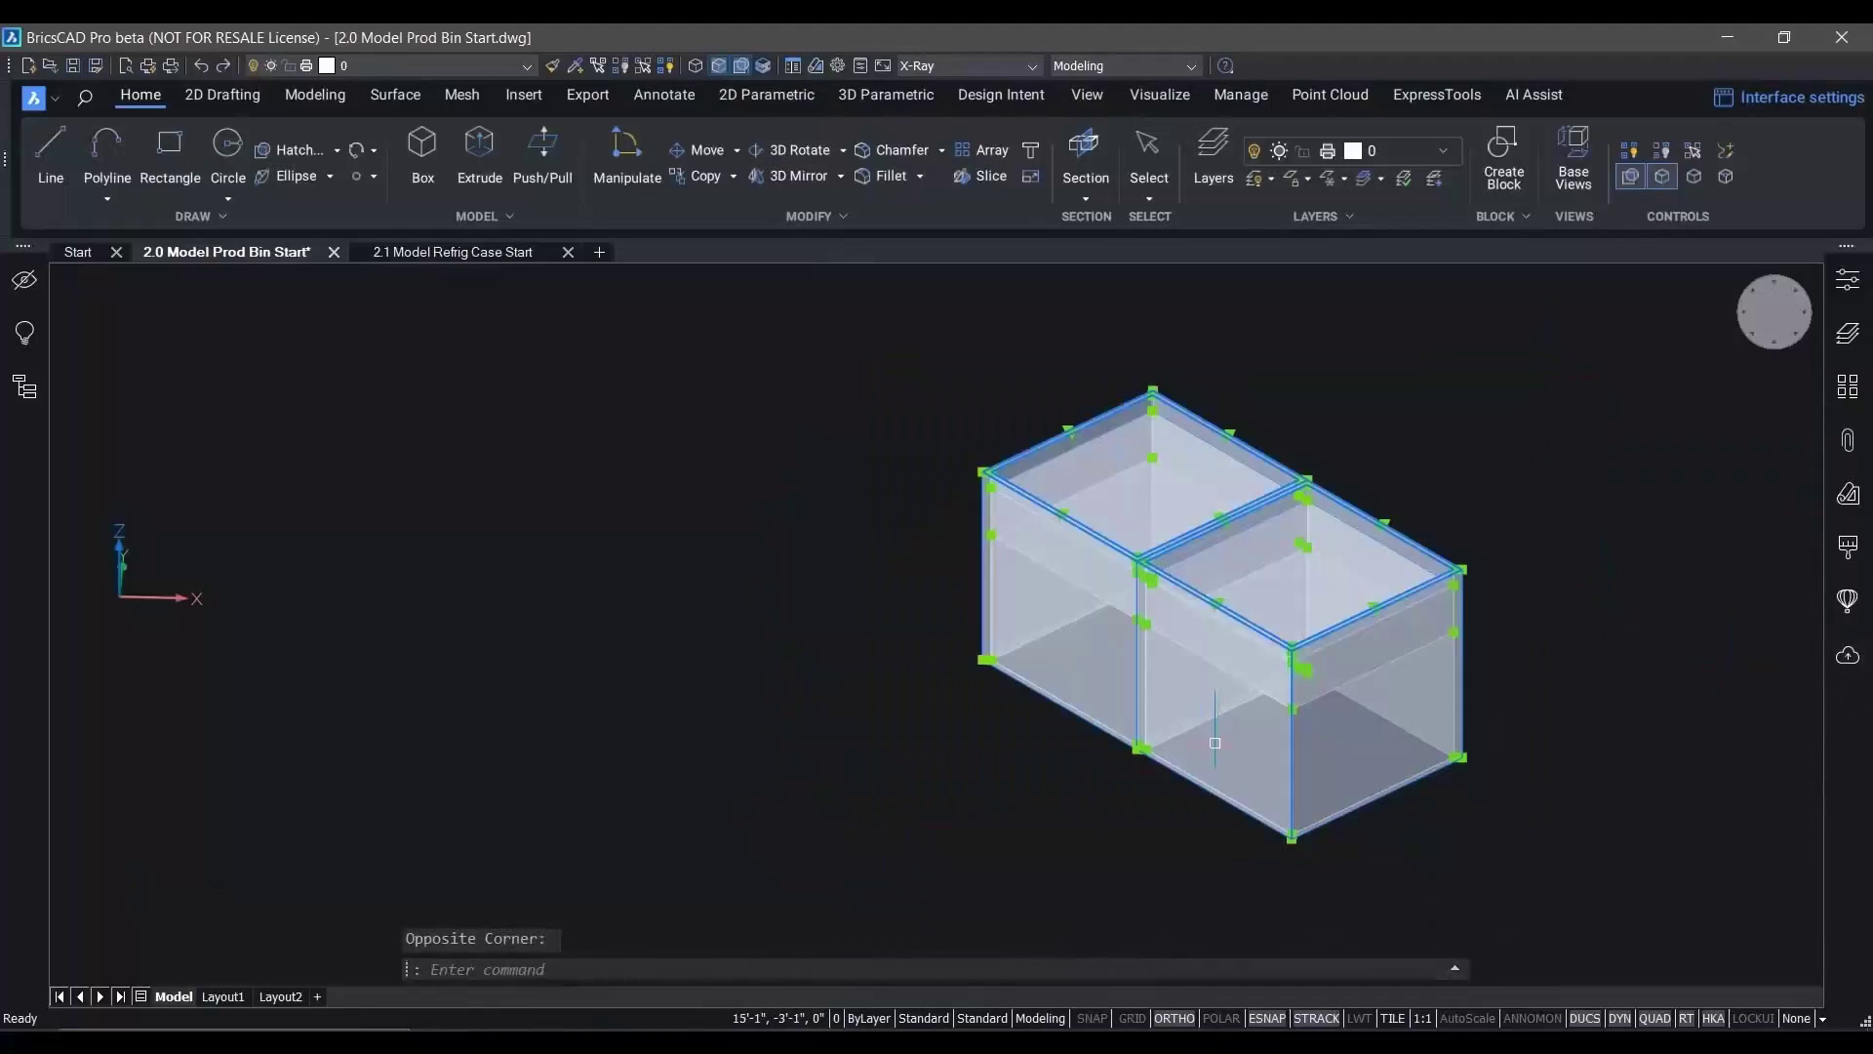
type("co")
key("Return")
scroll(1297, 839, "up", 5)
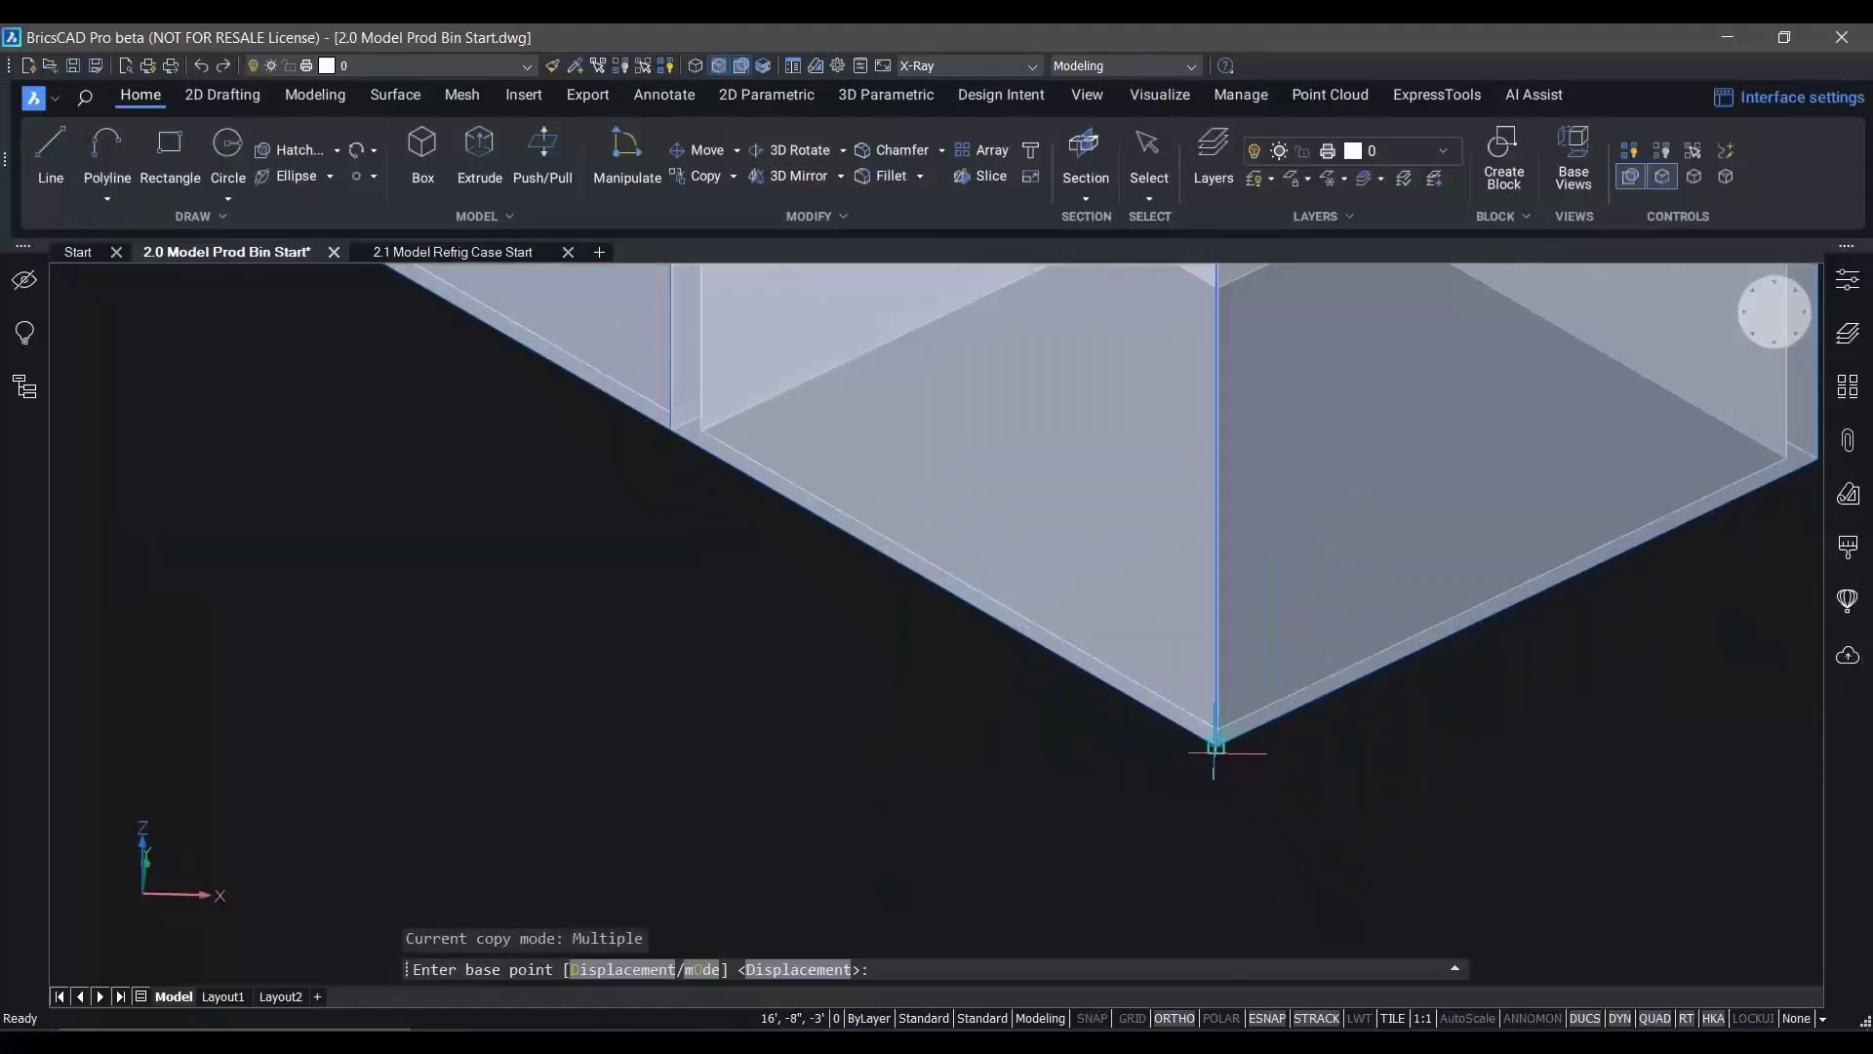
left_click(1215, 752)
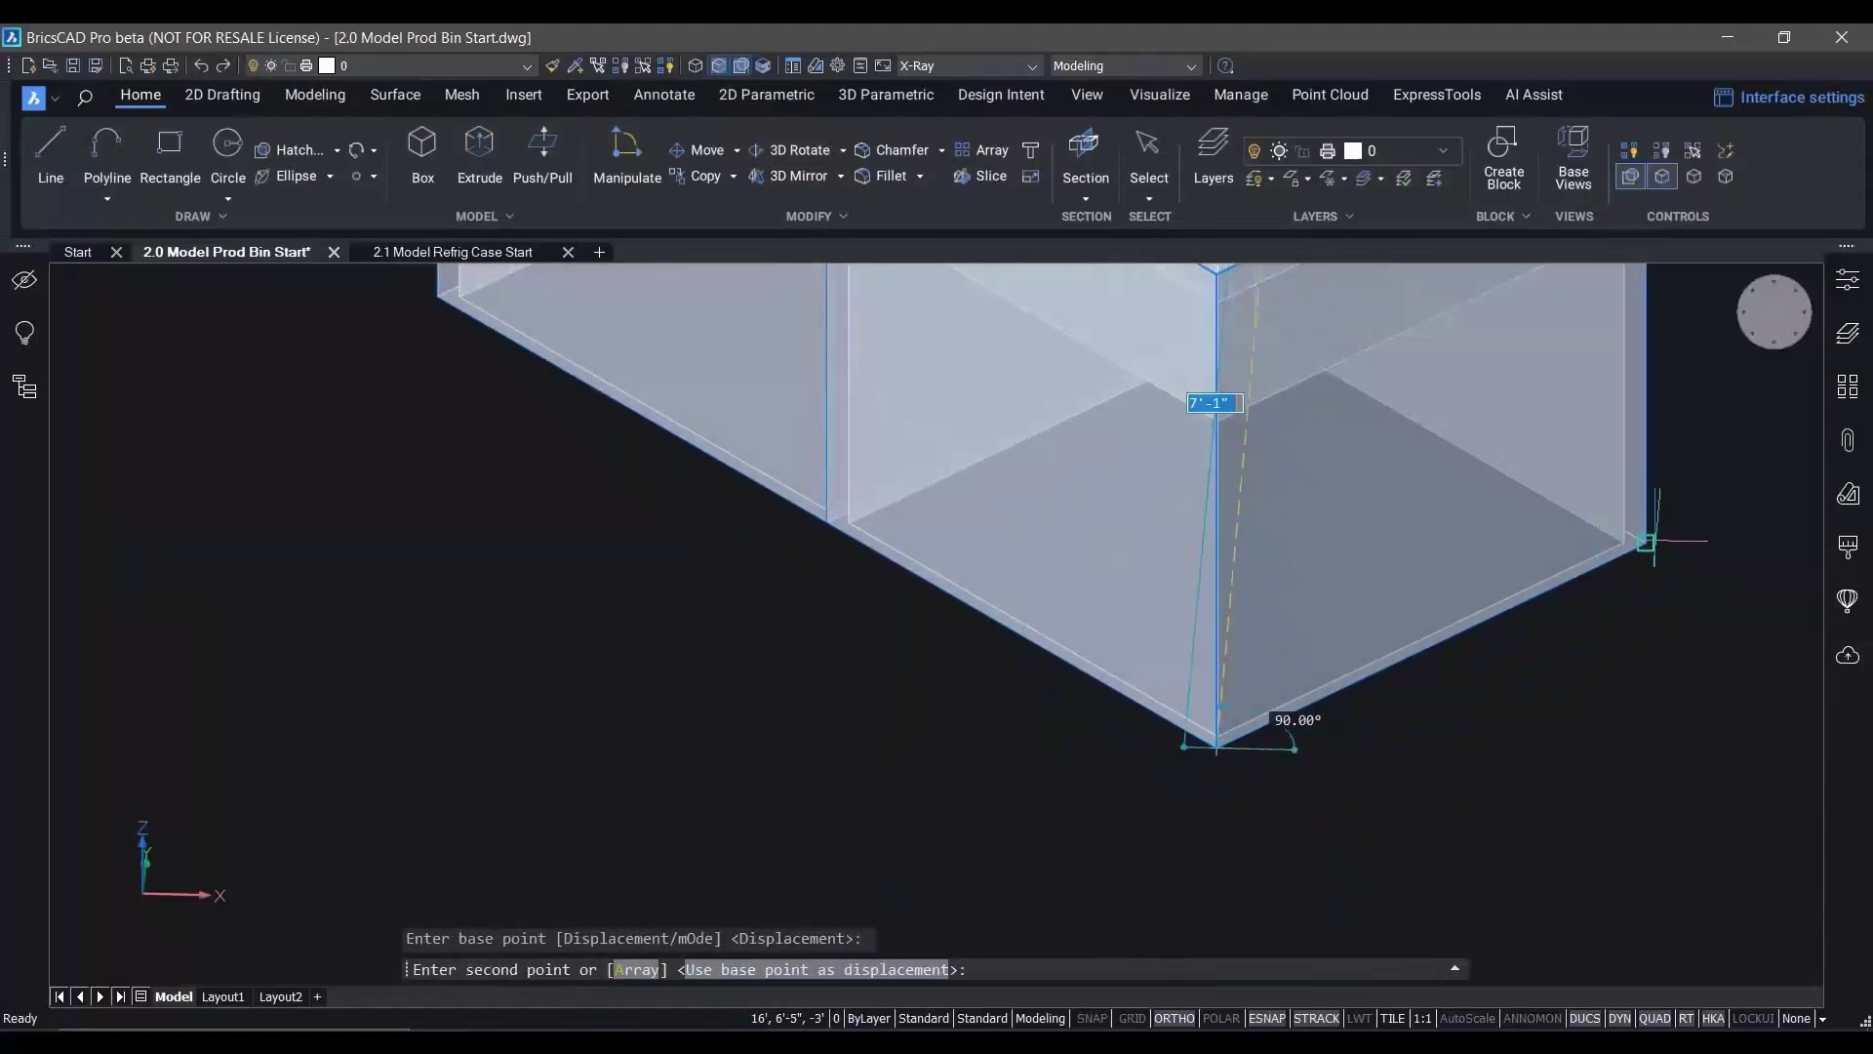
left_click(1649, 541)
scroll(1622, 765, "down", 5)
key("Return")
Turn on the 3D model layer and orbit to a front view of the models
middle_click_drag(1622, 765, 1342, 790)
left_click(1847, 333)
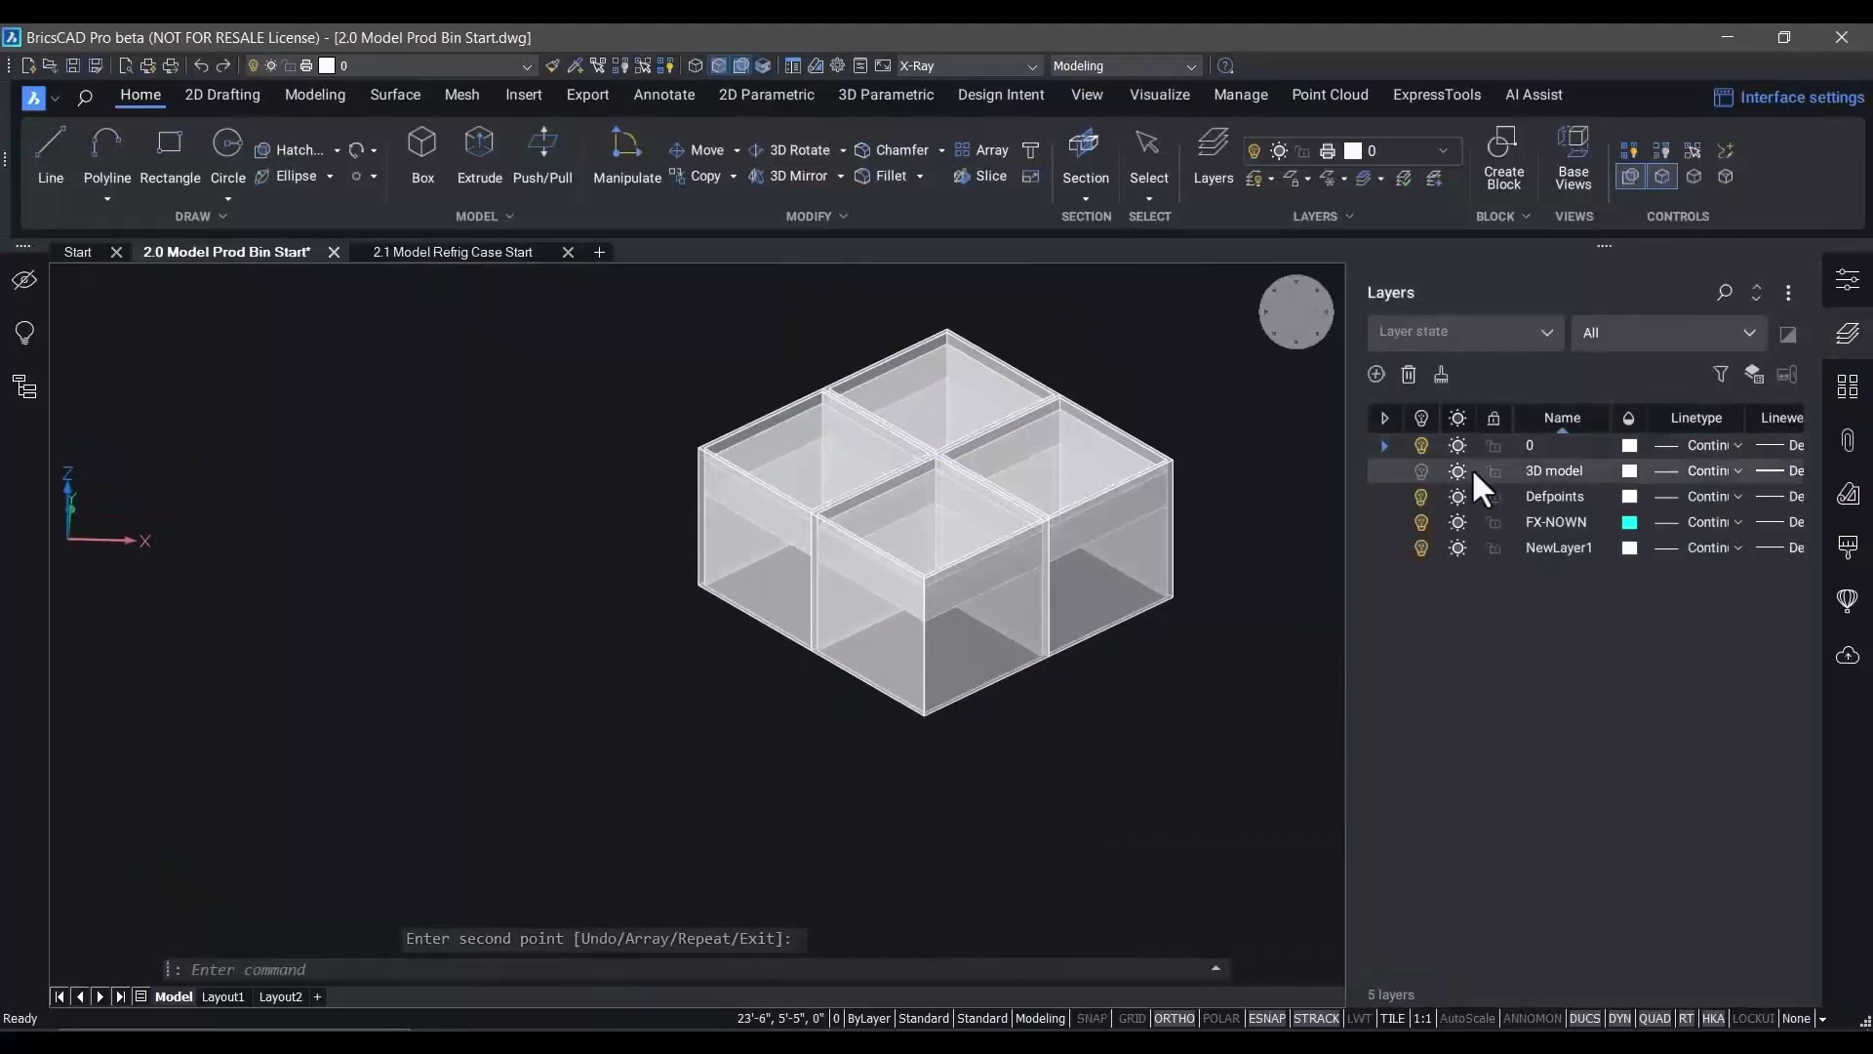
left_click(1421, 470)
scroll(983, 682, "down", 3)
middle_click_drag(928, 742, 899, 839, "shift")
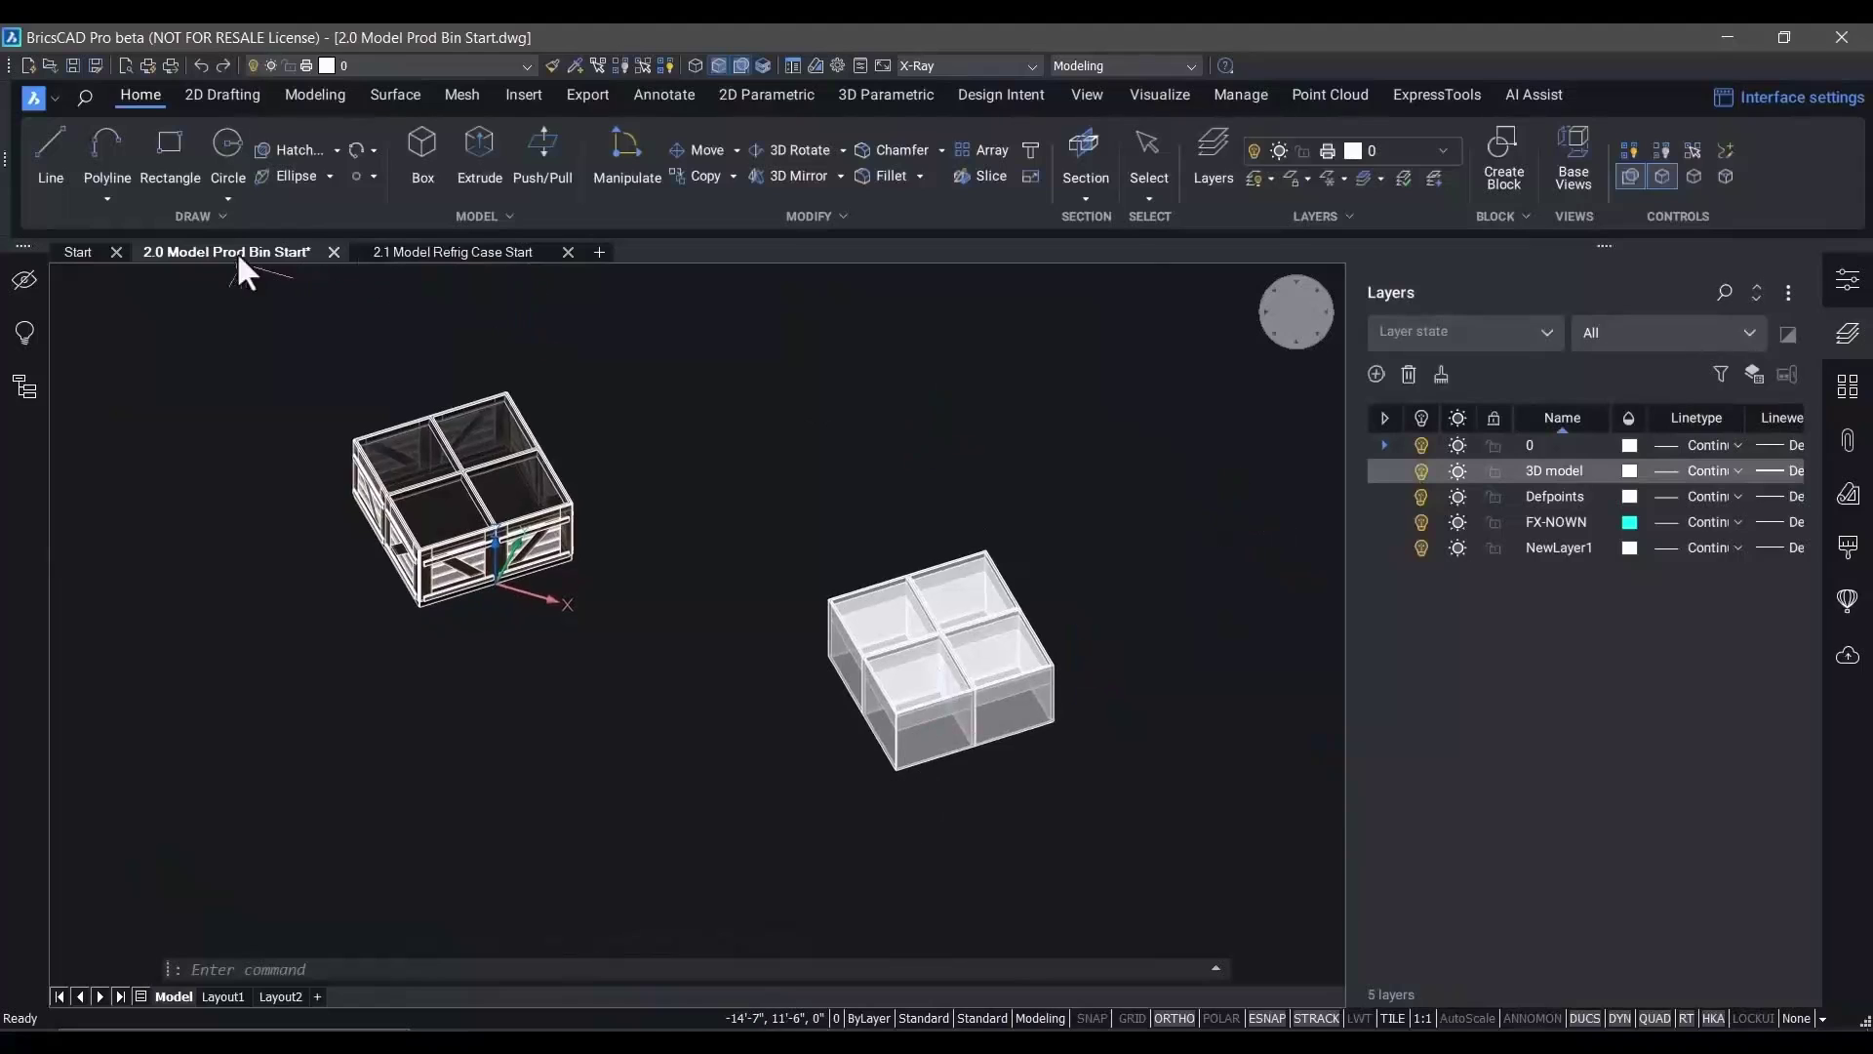
In 2.1 Model Refrig Case Start, crossing-select the case profile regions and extrude them
left_click(401, 251)
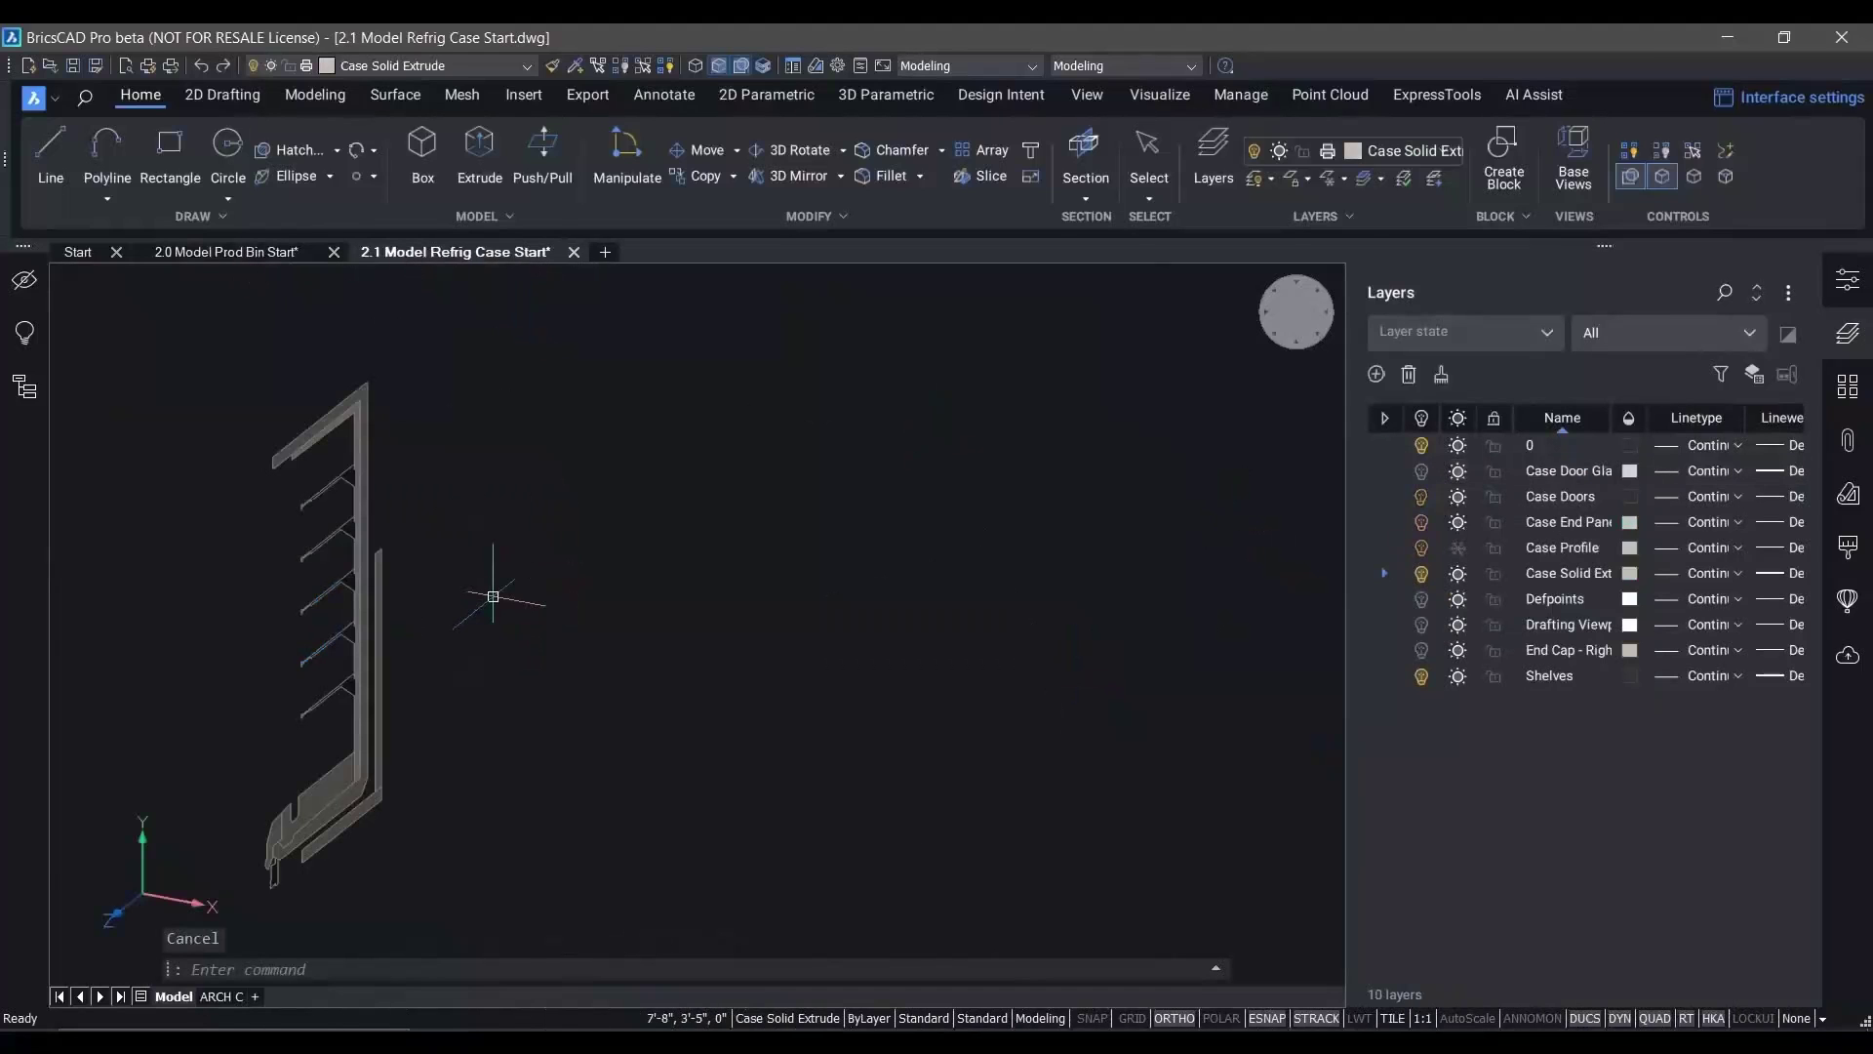
left_click_drag(420, 325, 165, 907)
mouse_move(396, 706)
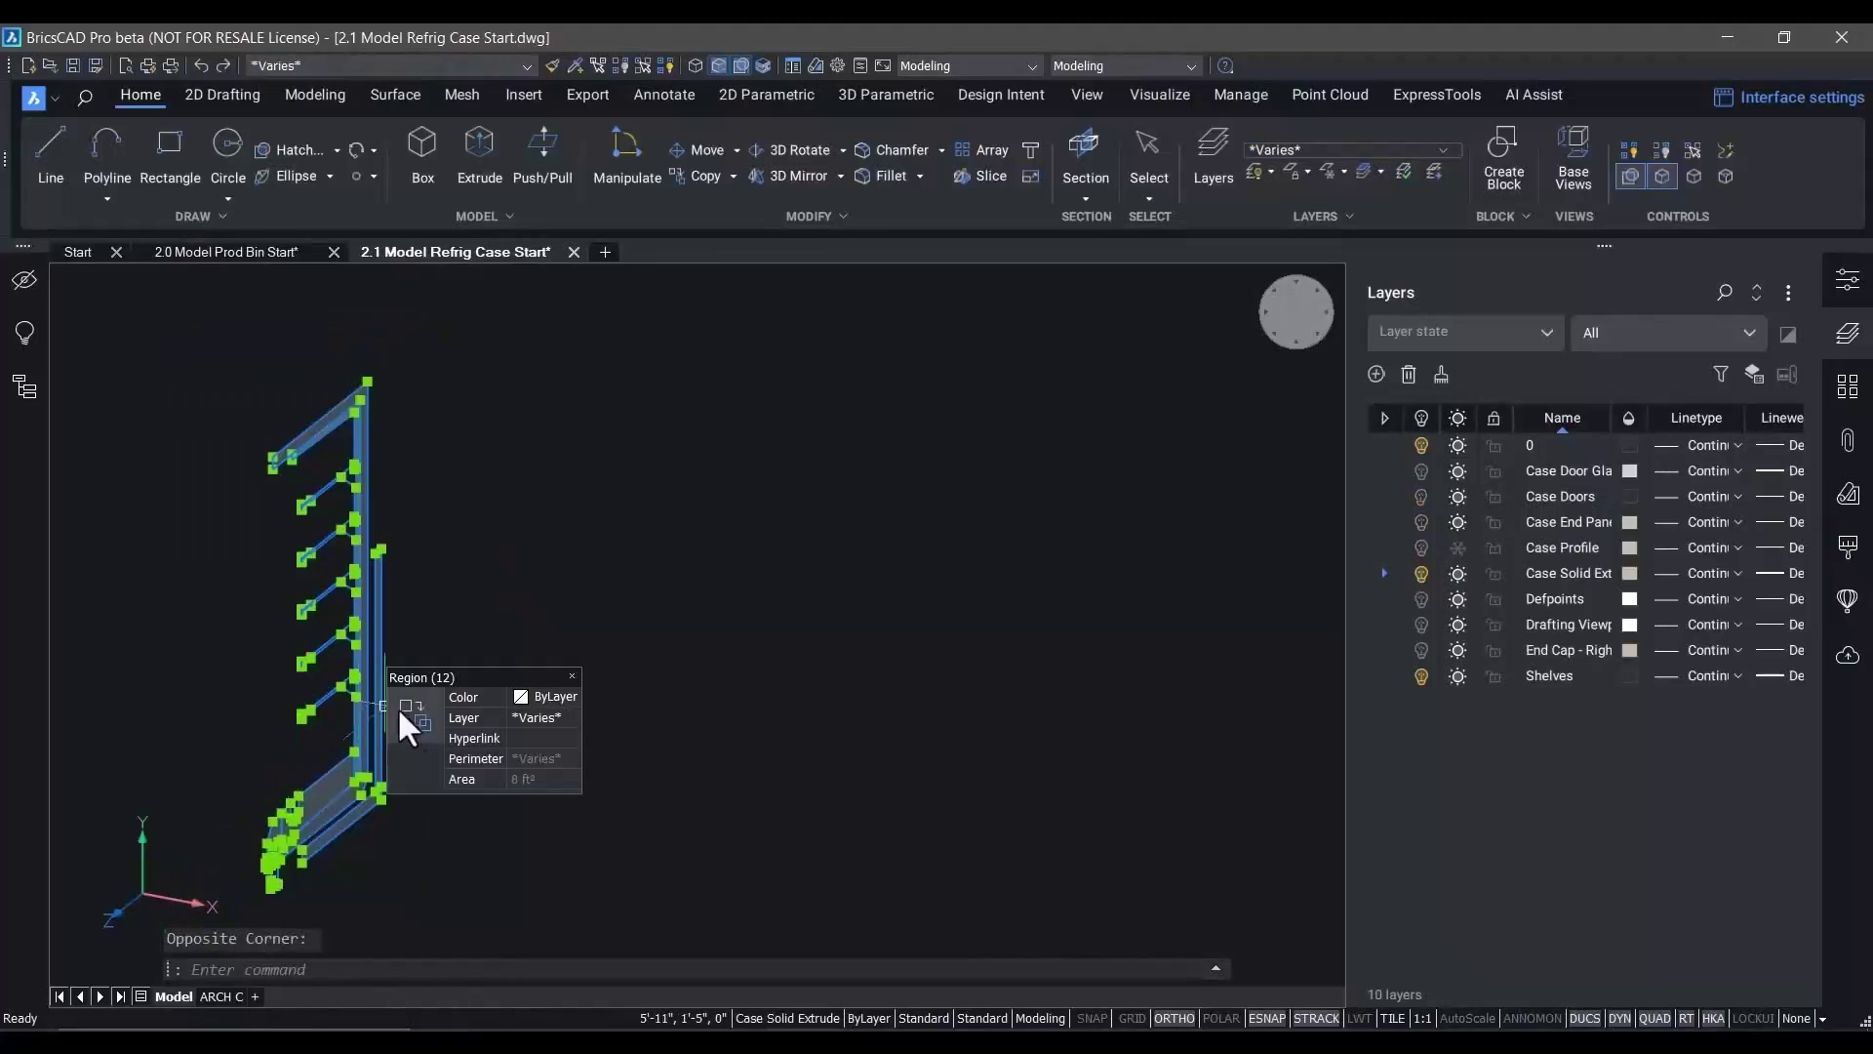
left_click(473, 714)
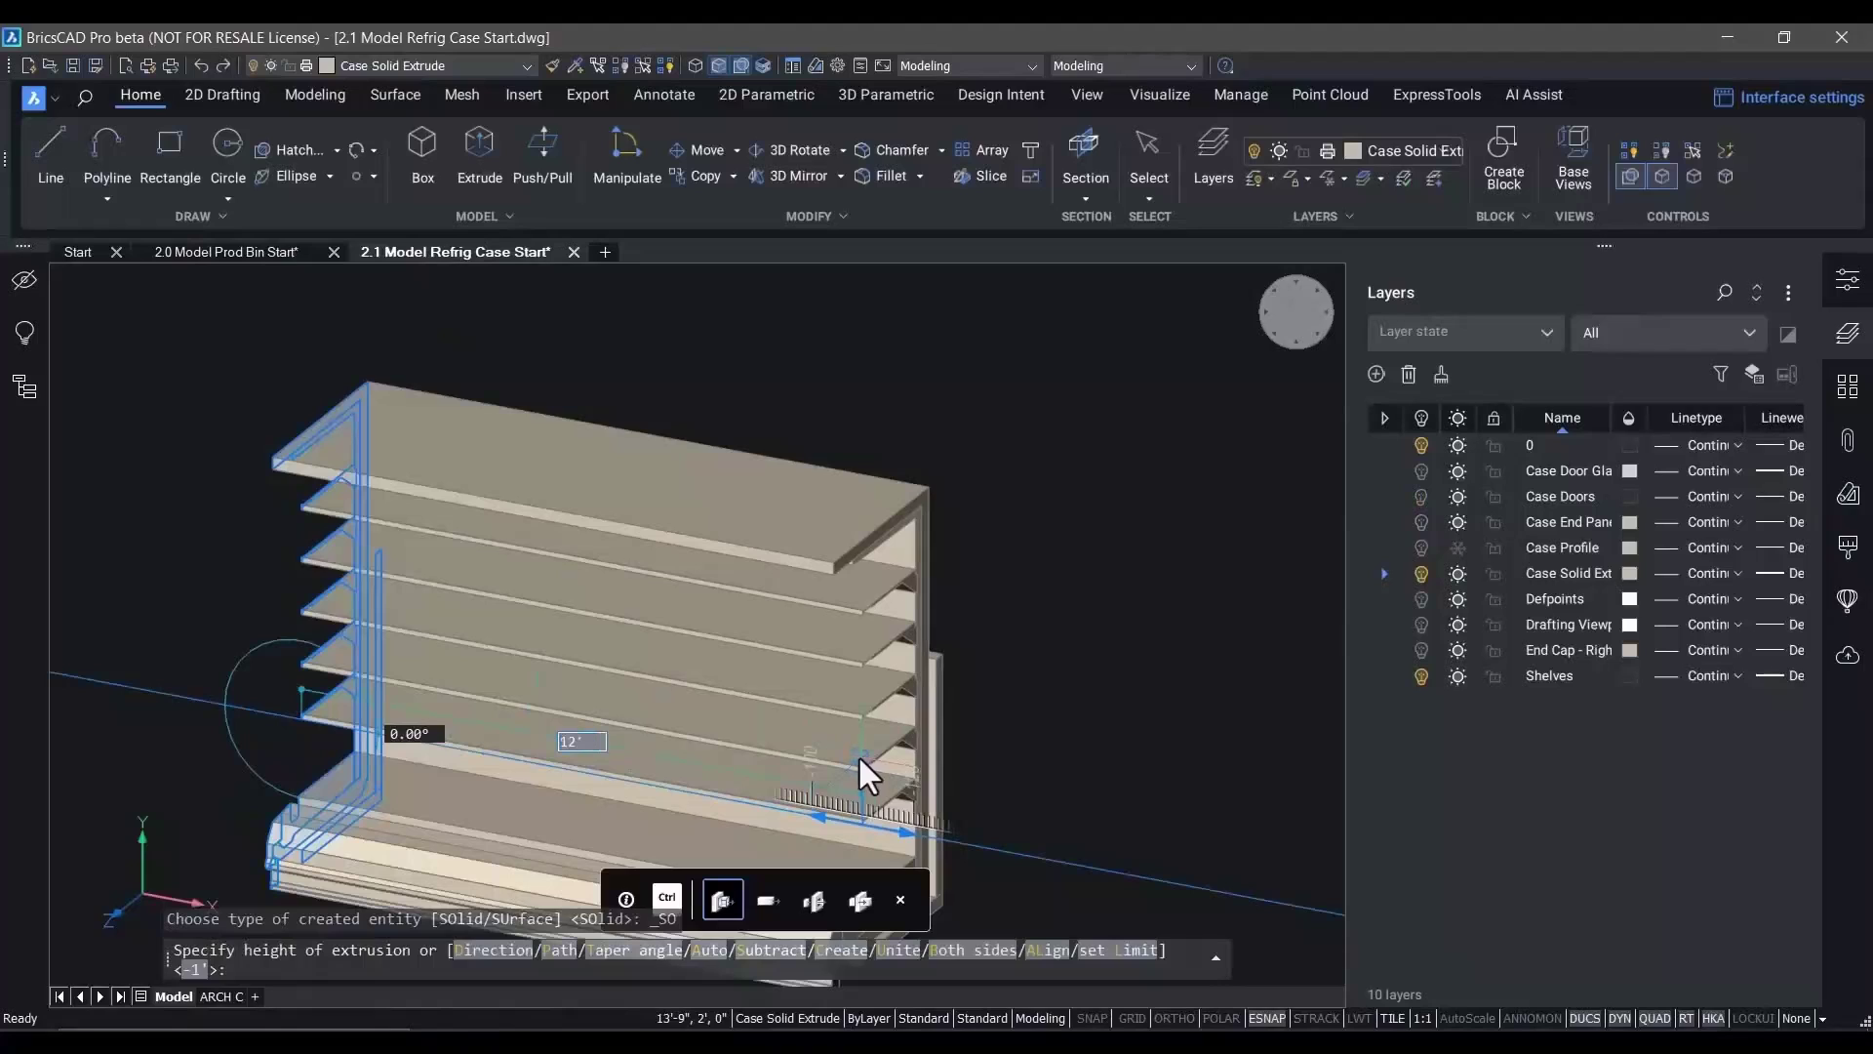
left_click(858, 753)
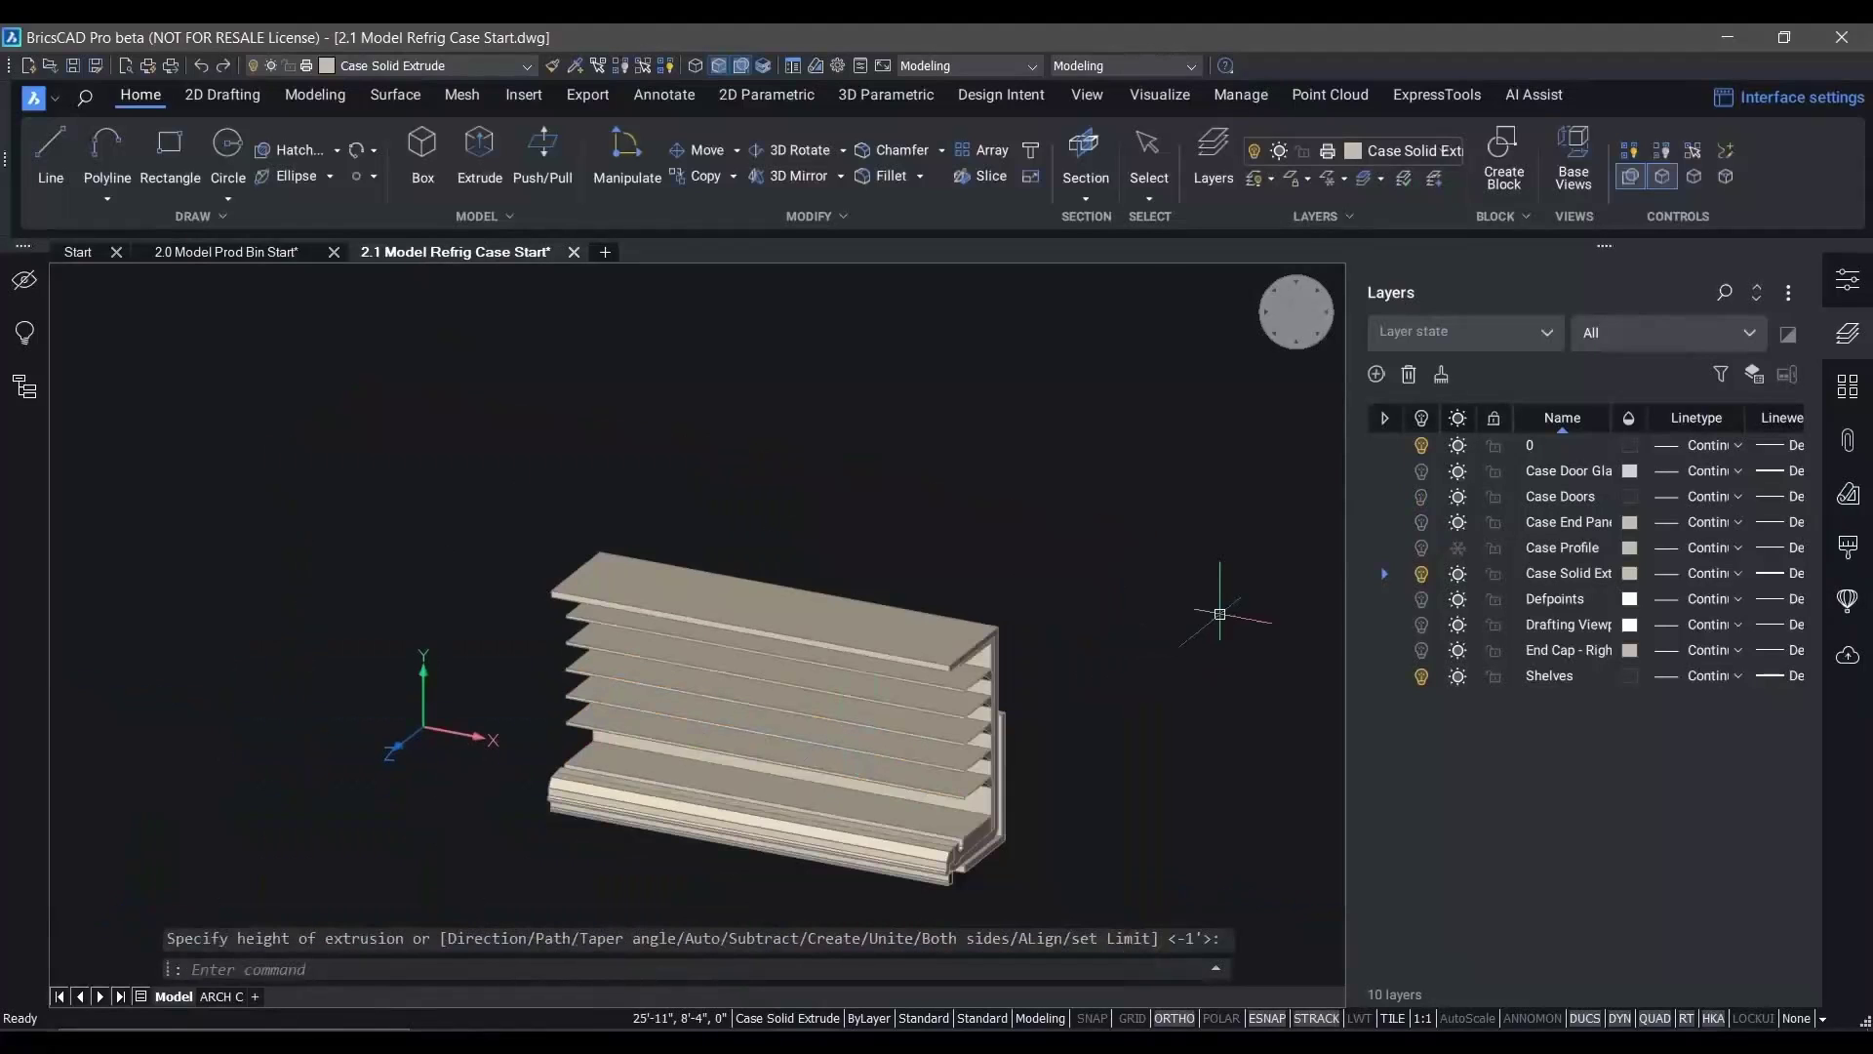
Turn on the case door glass, Case Doors, case end panel and Case Profile layers
left_click(1422, 470)
left_click(1422, 495)
left_click(1421, 522)
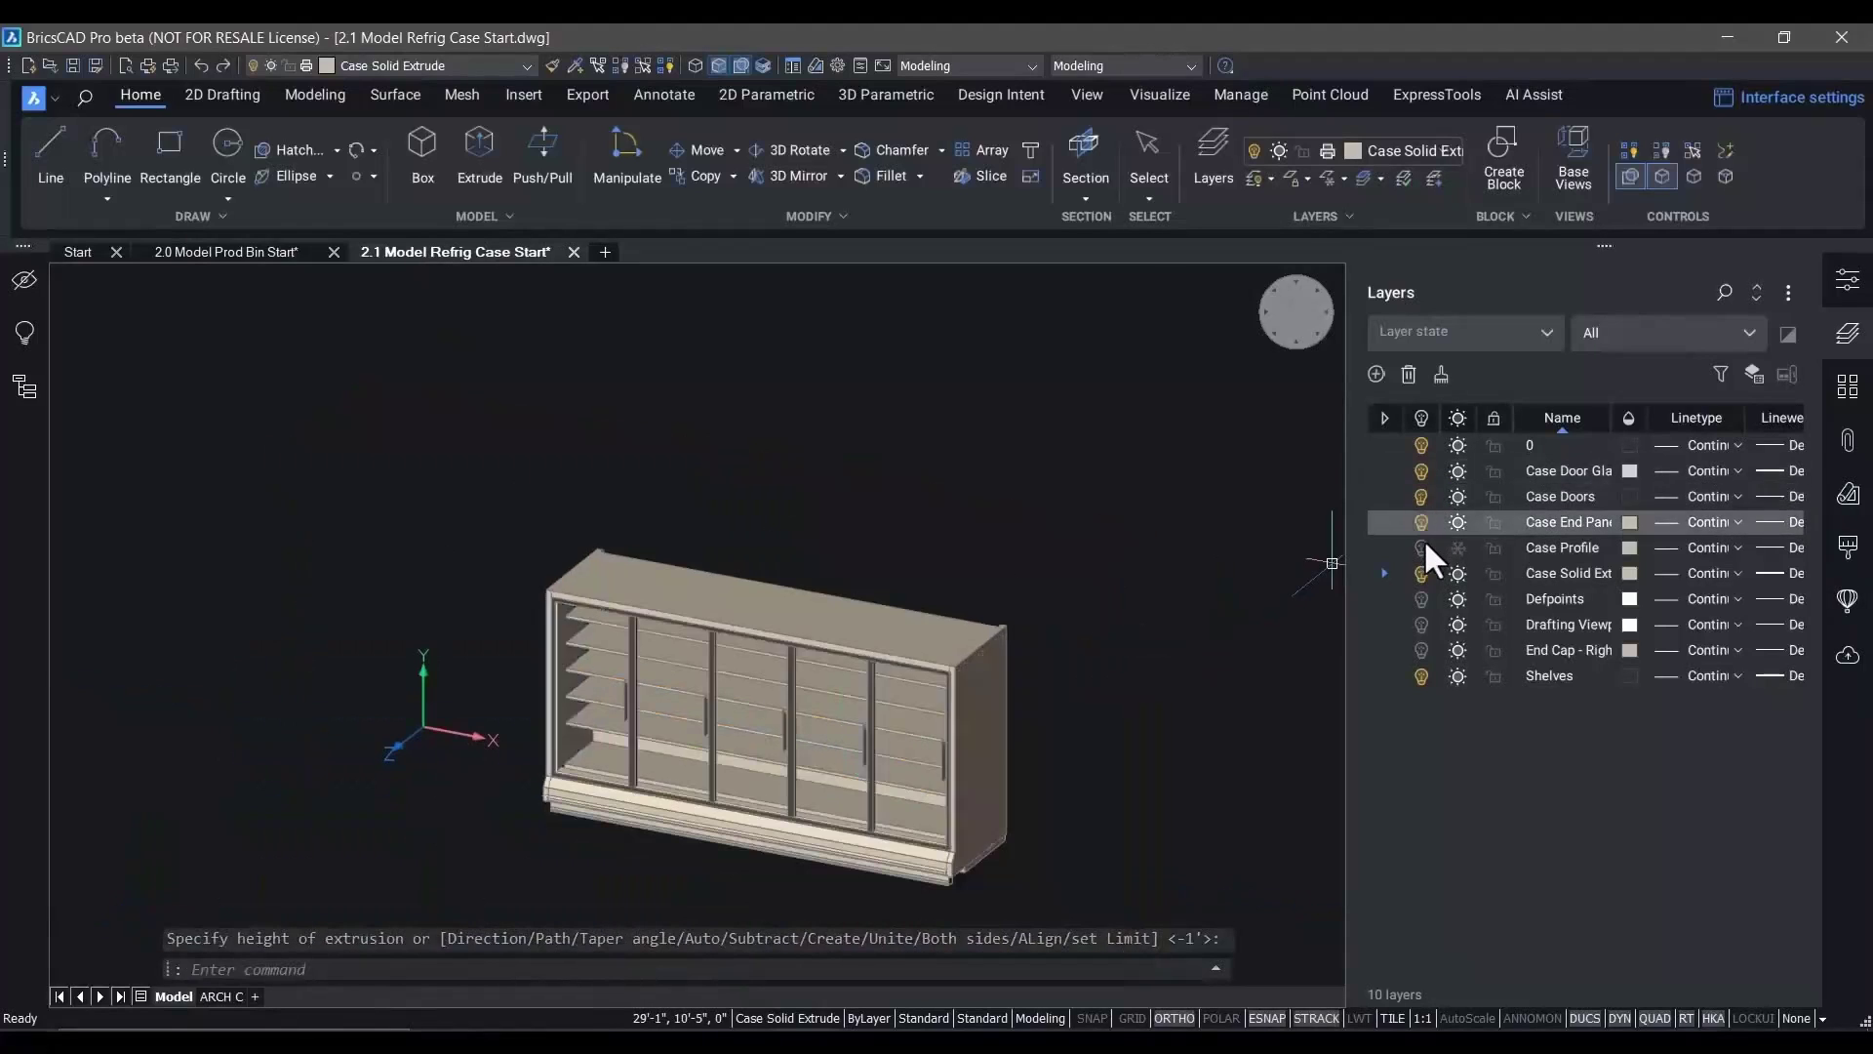
left_click(1421, 547)
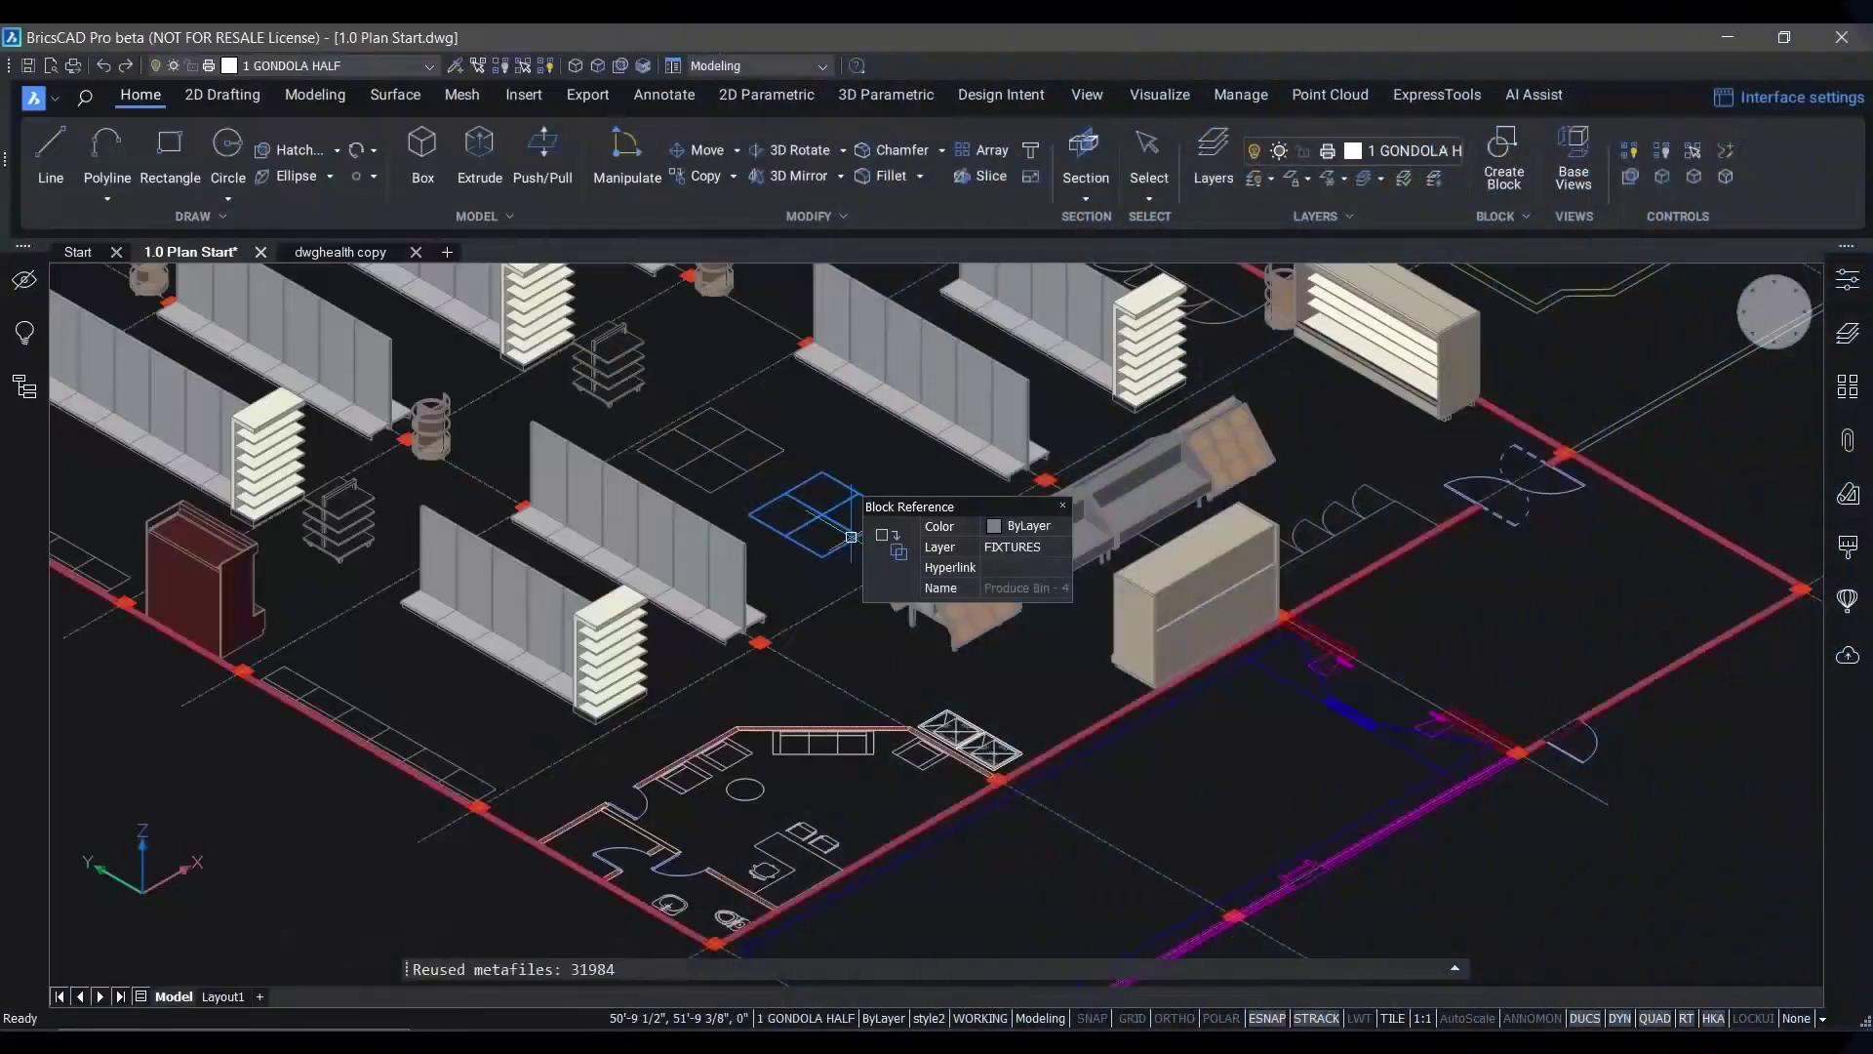
Use Insert > Replace Block to swap the Produce Bin - 4 block for Produce_Bin_4-Plex.dwg
key("Escape")
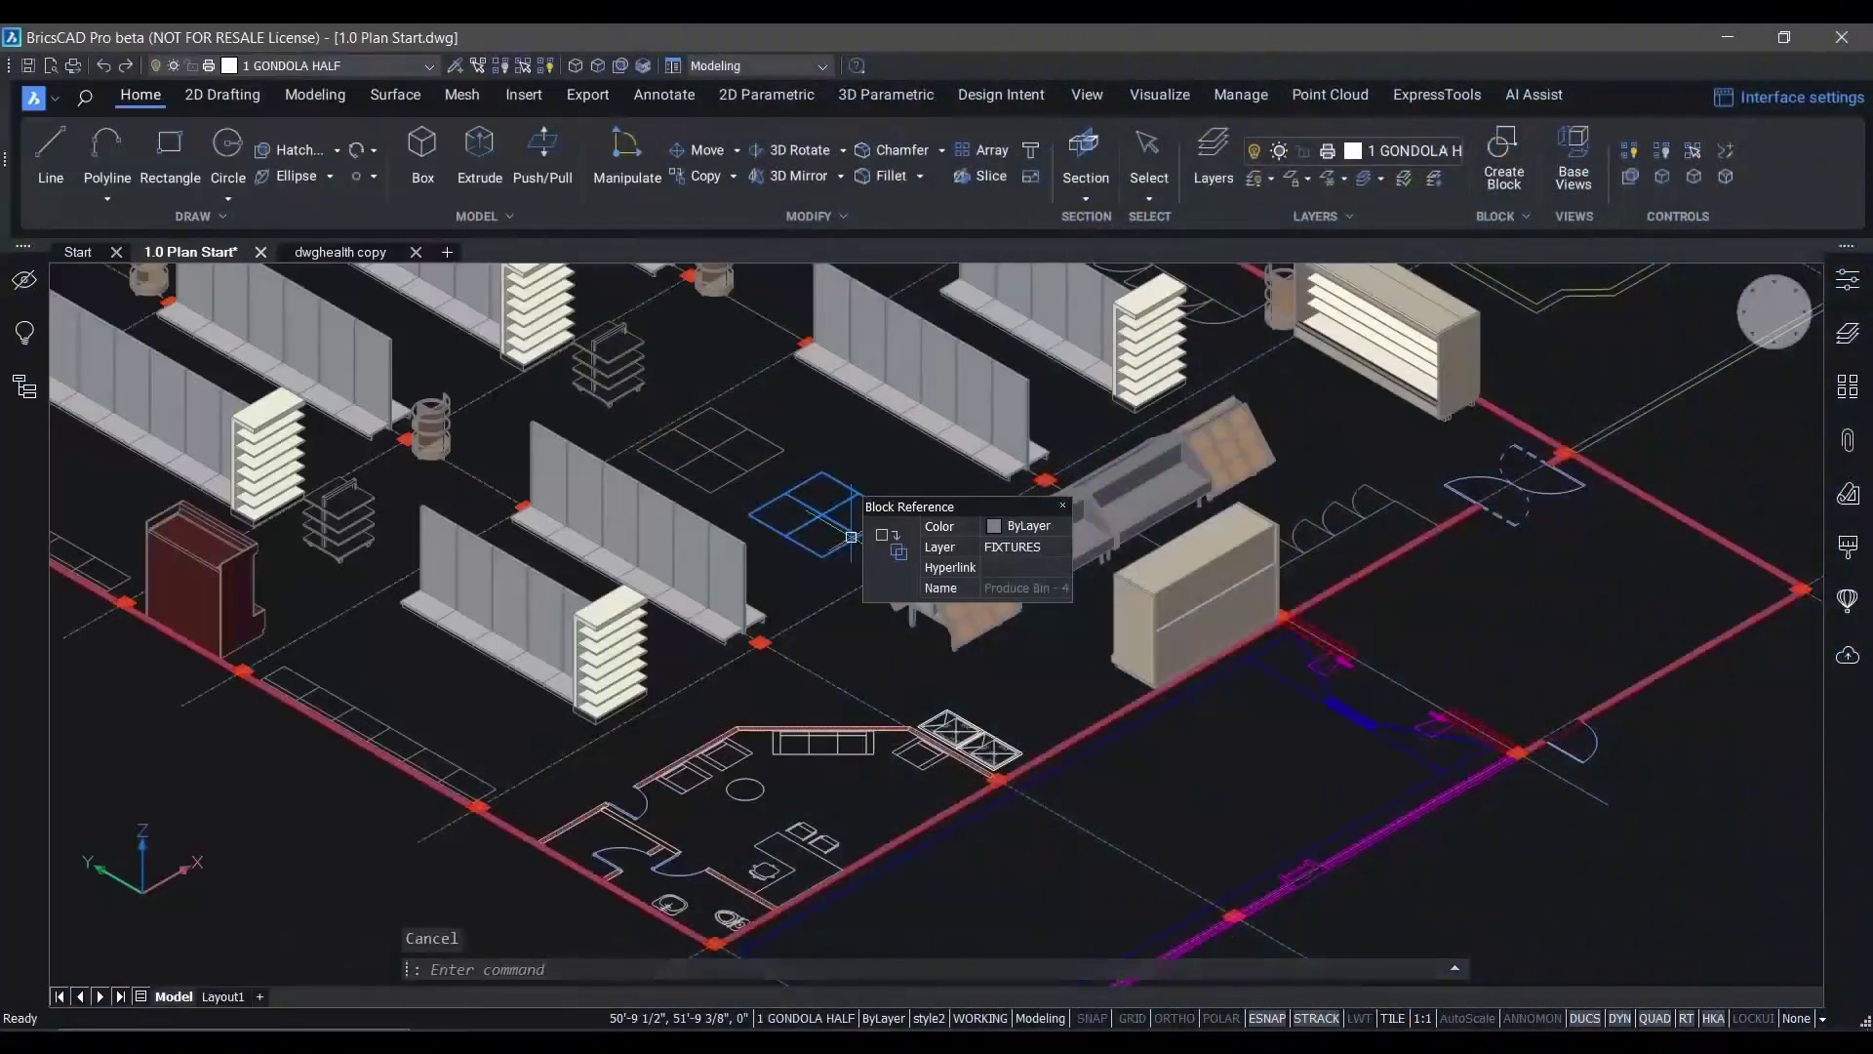
left_click(514, 92)
left_click(230, 166)
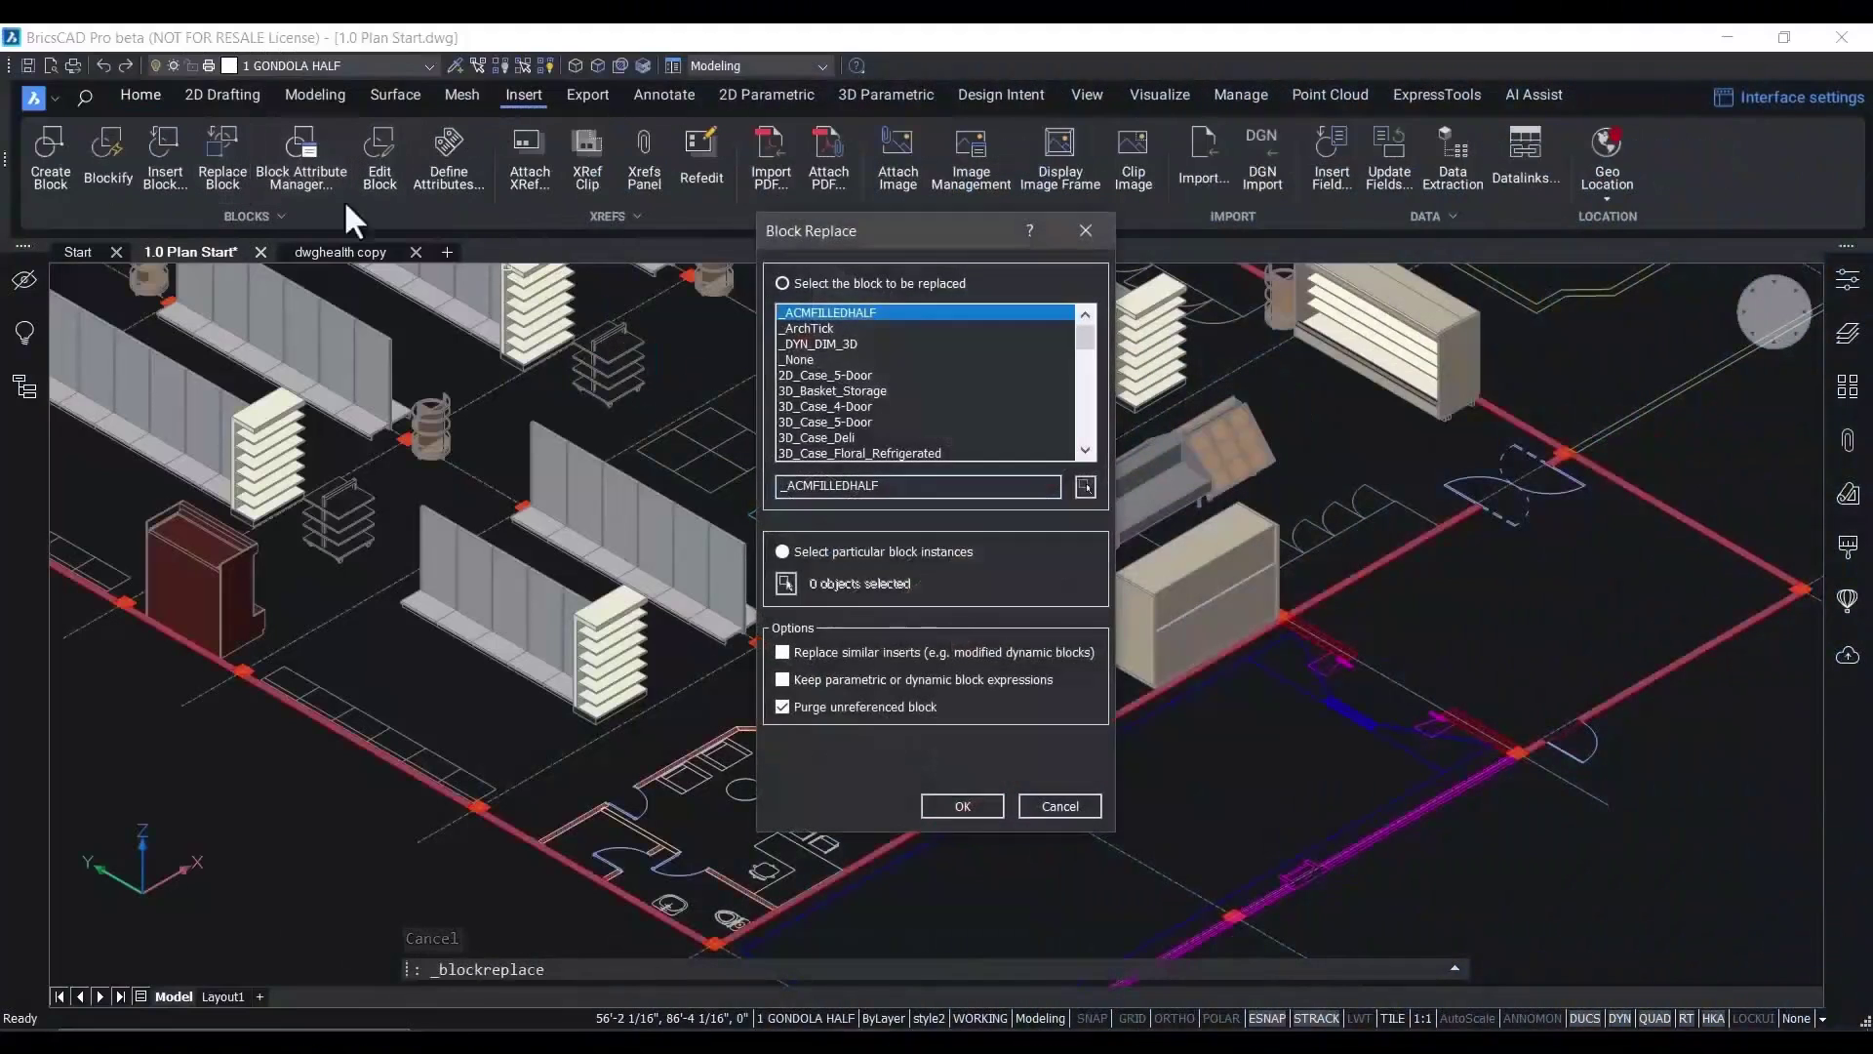
left_click(1085, 485)
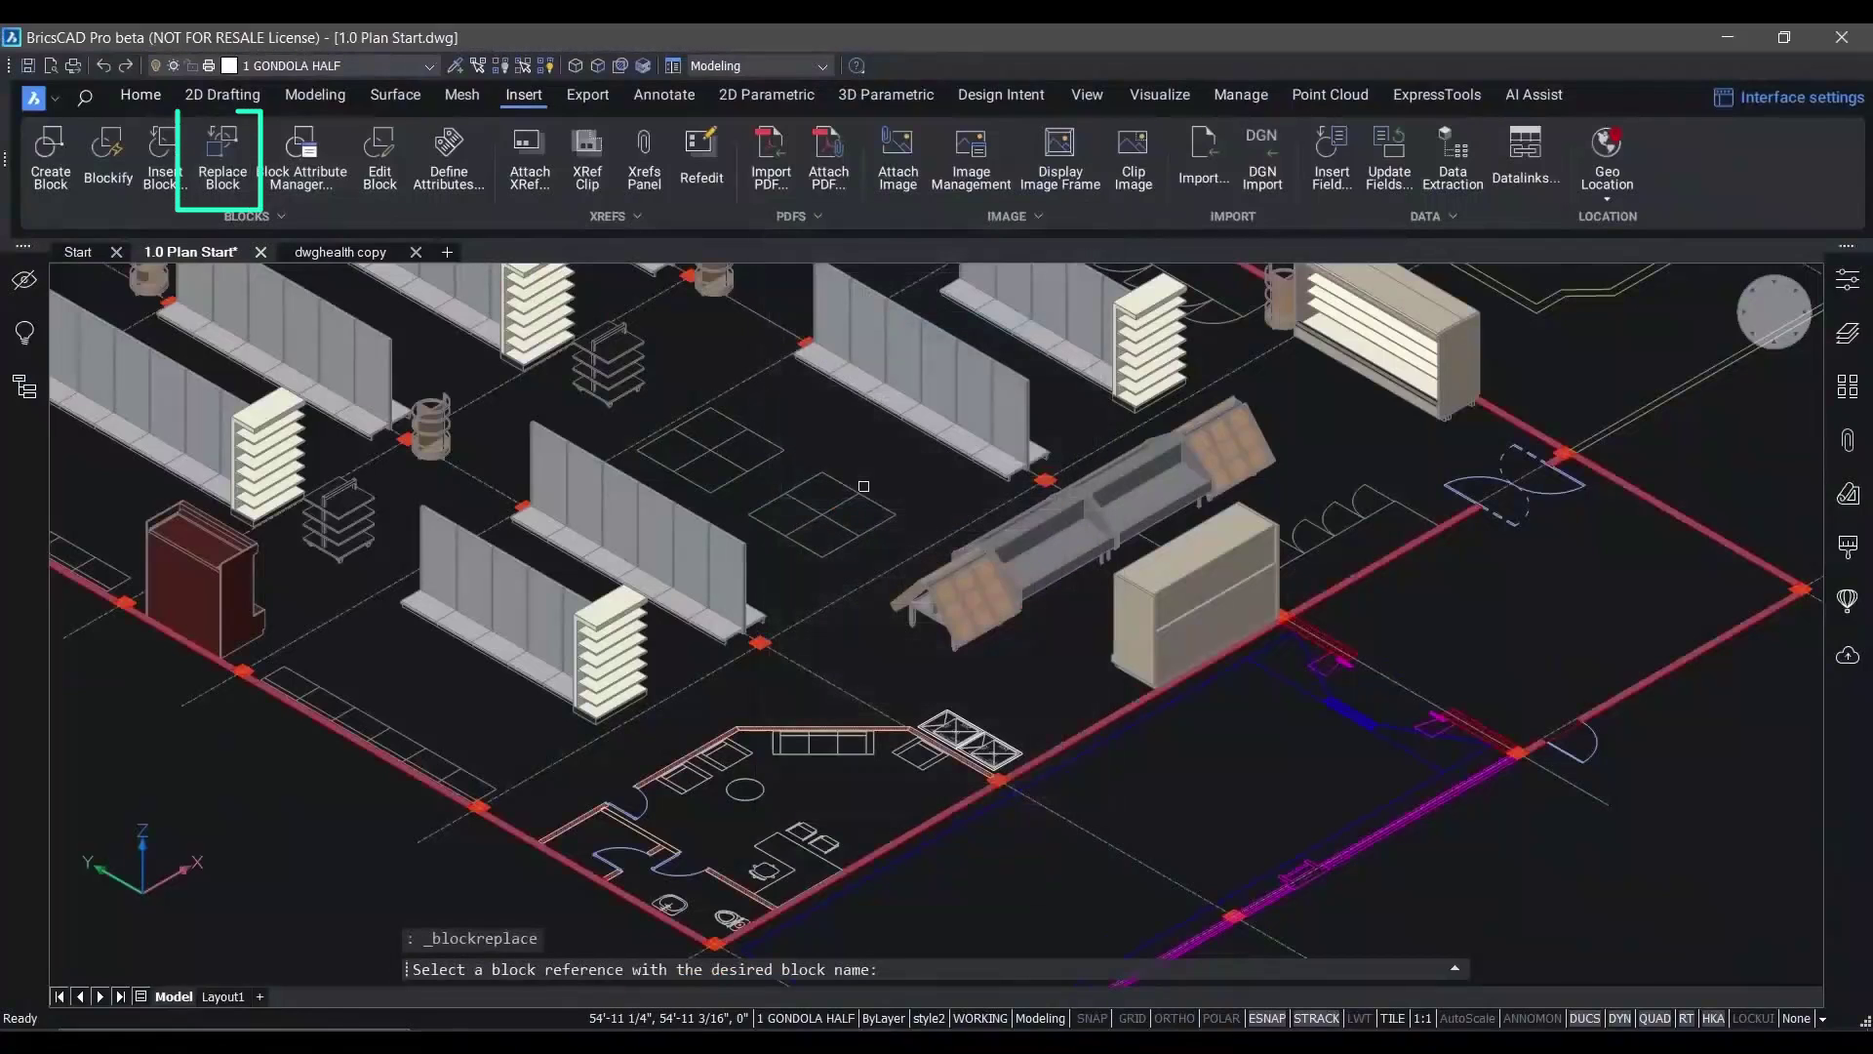
left_click(855, 537)
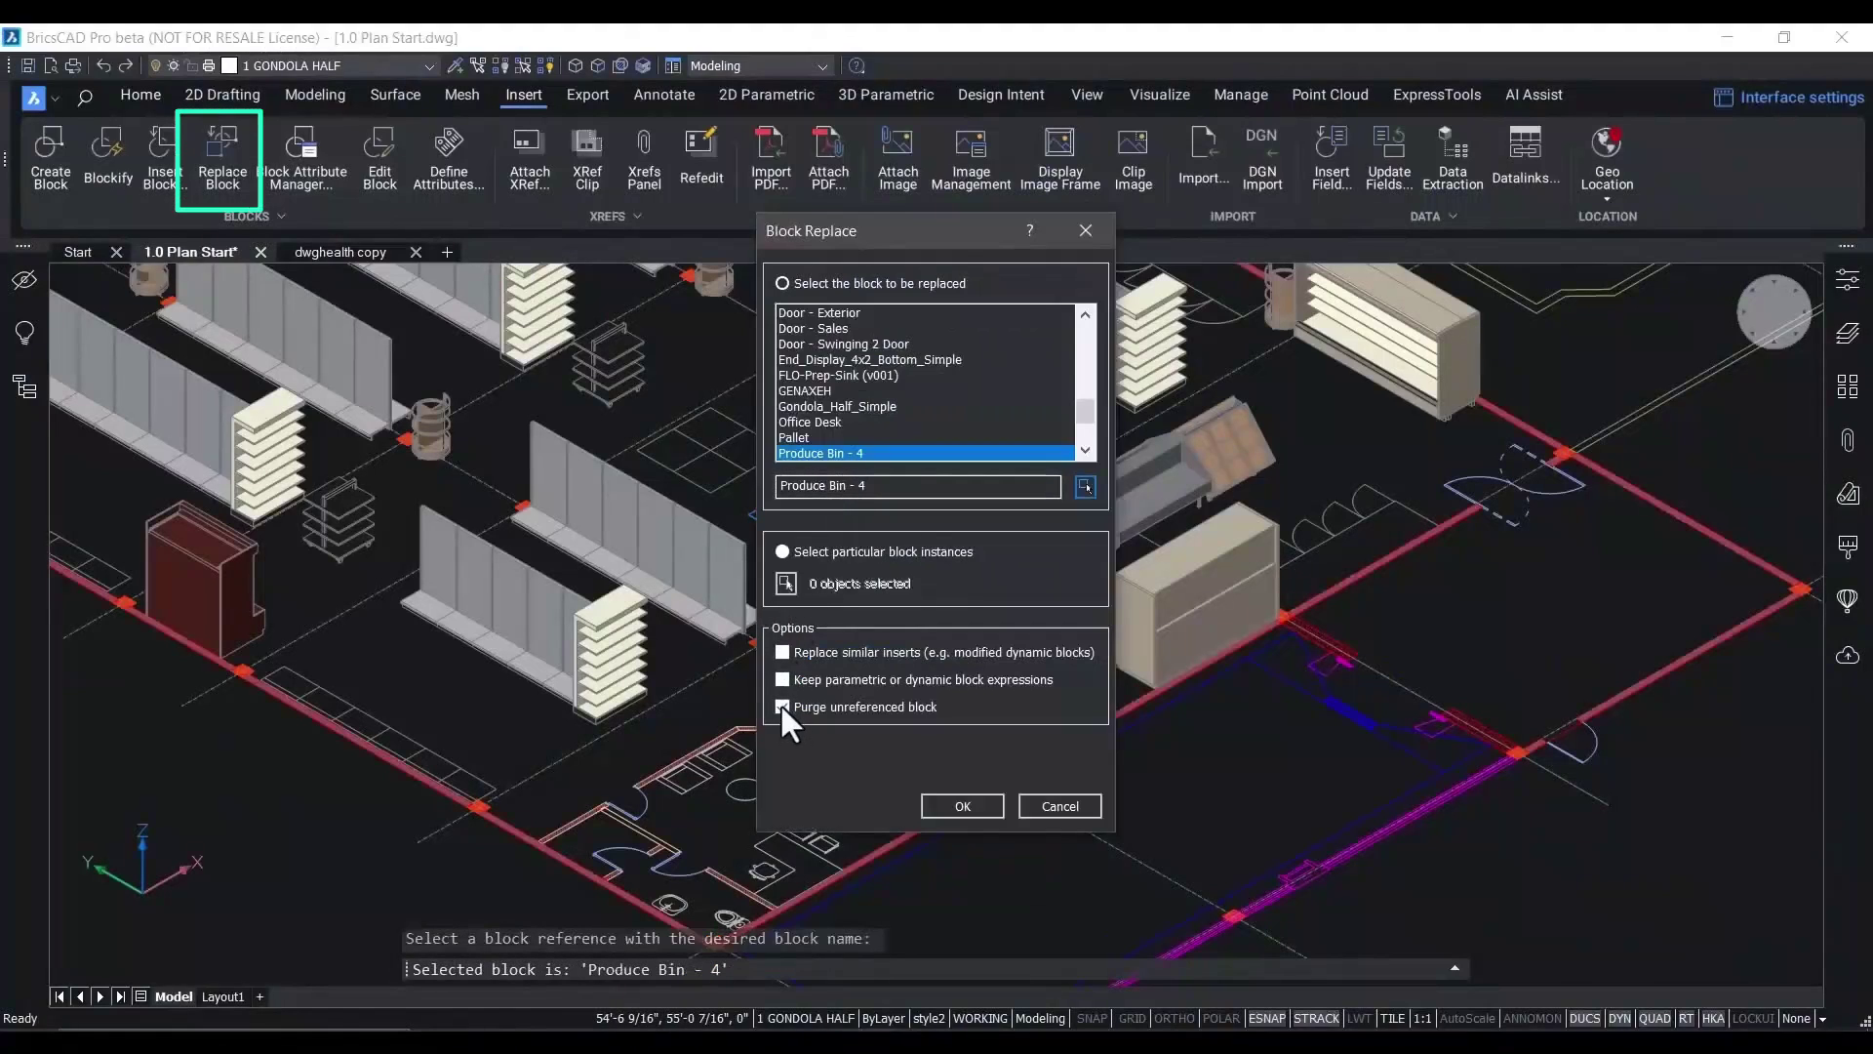
left_click(961, 806)
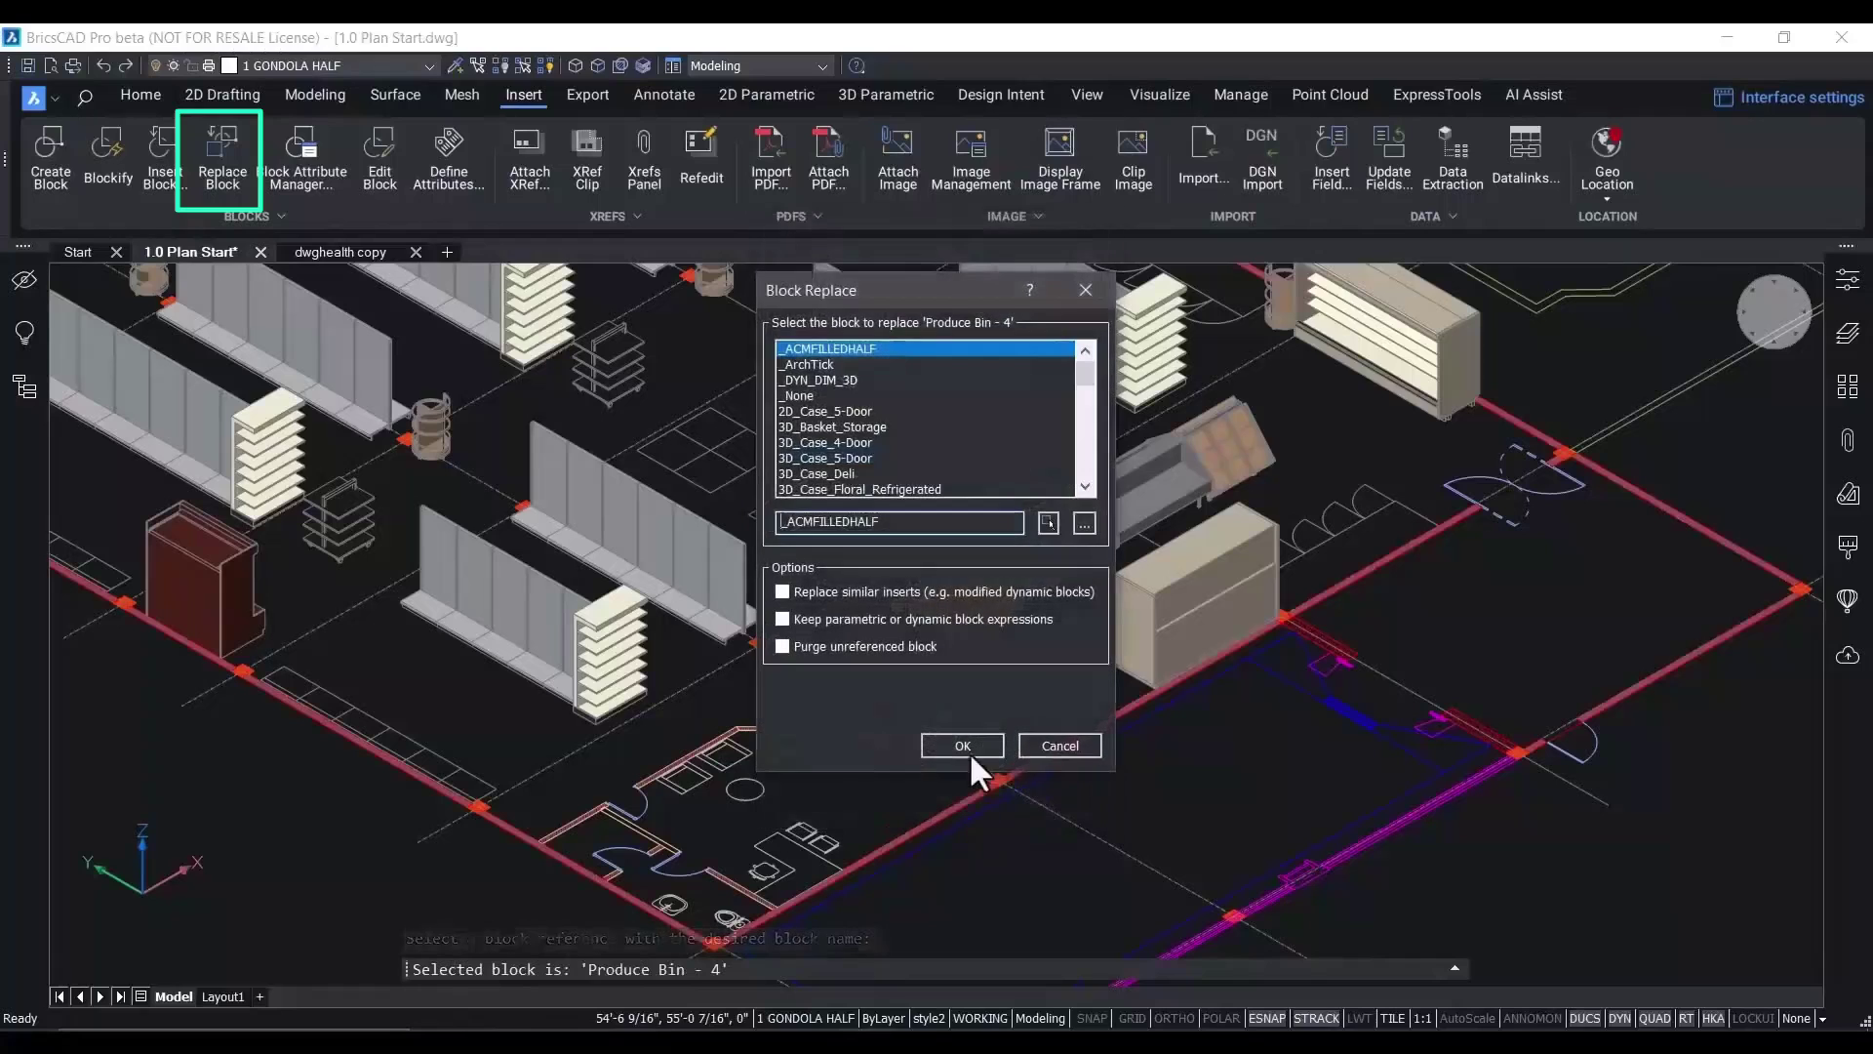
left_click(1079, 525)
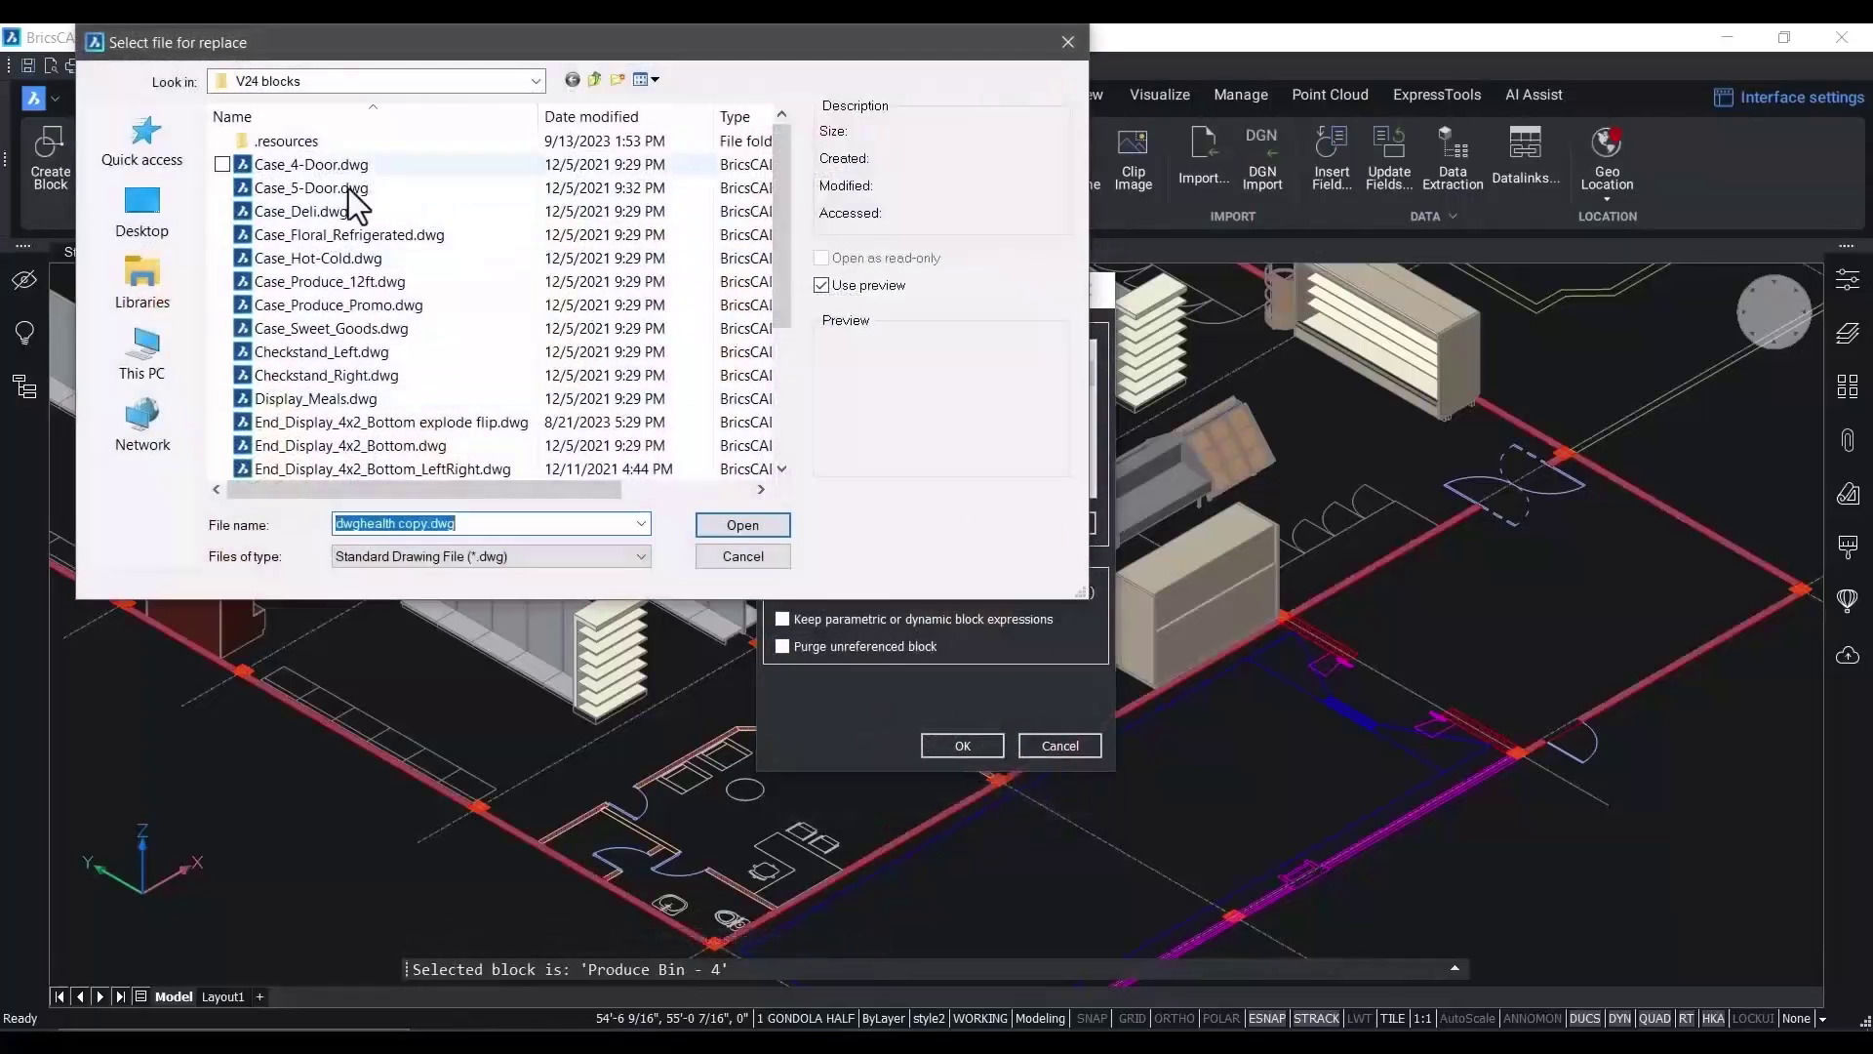
scroll(361, 293, "down", 2)
left_click(324, 422)
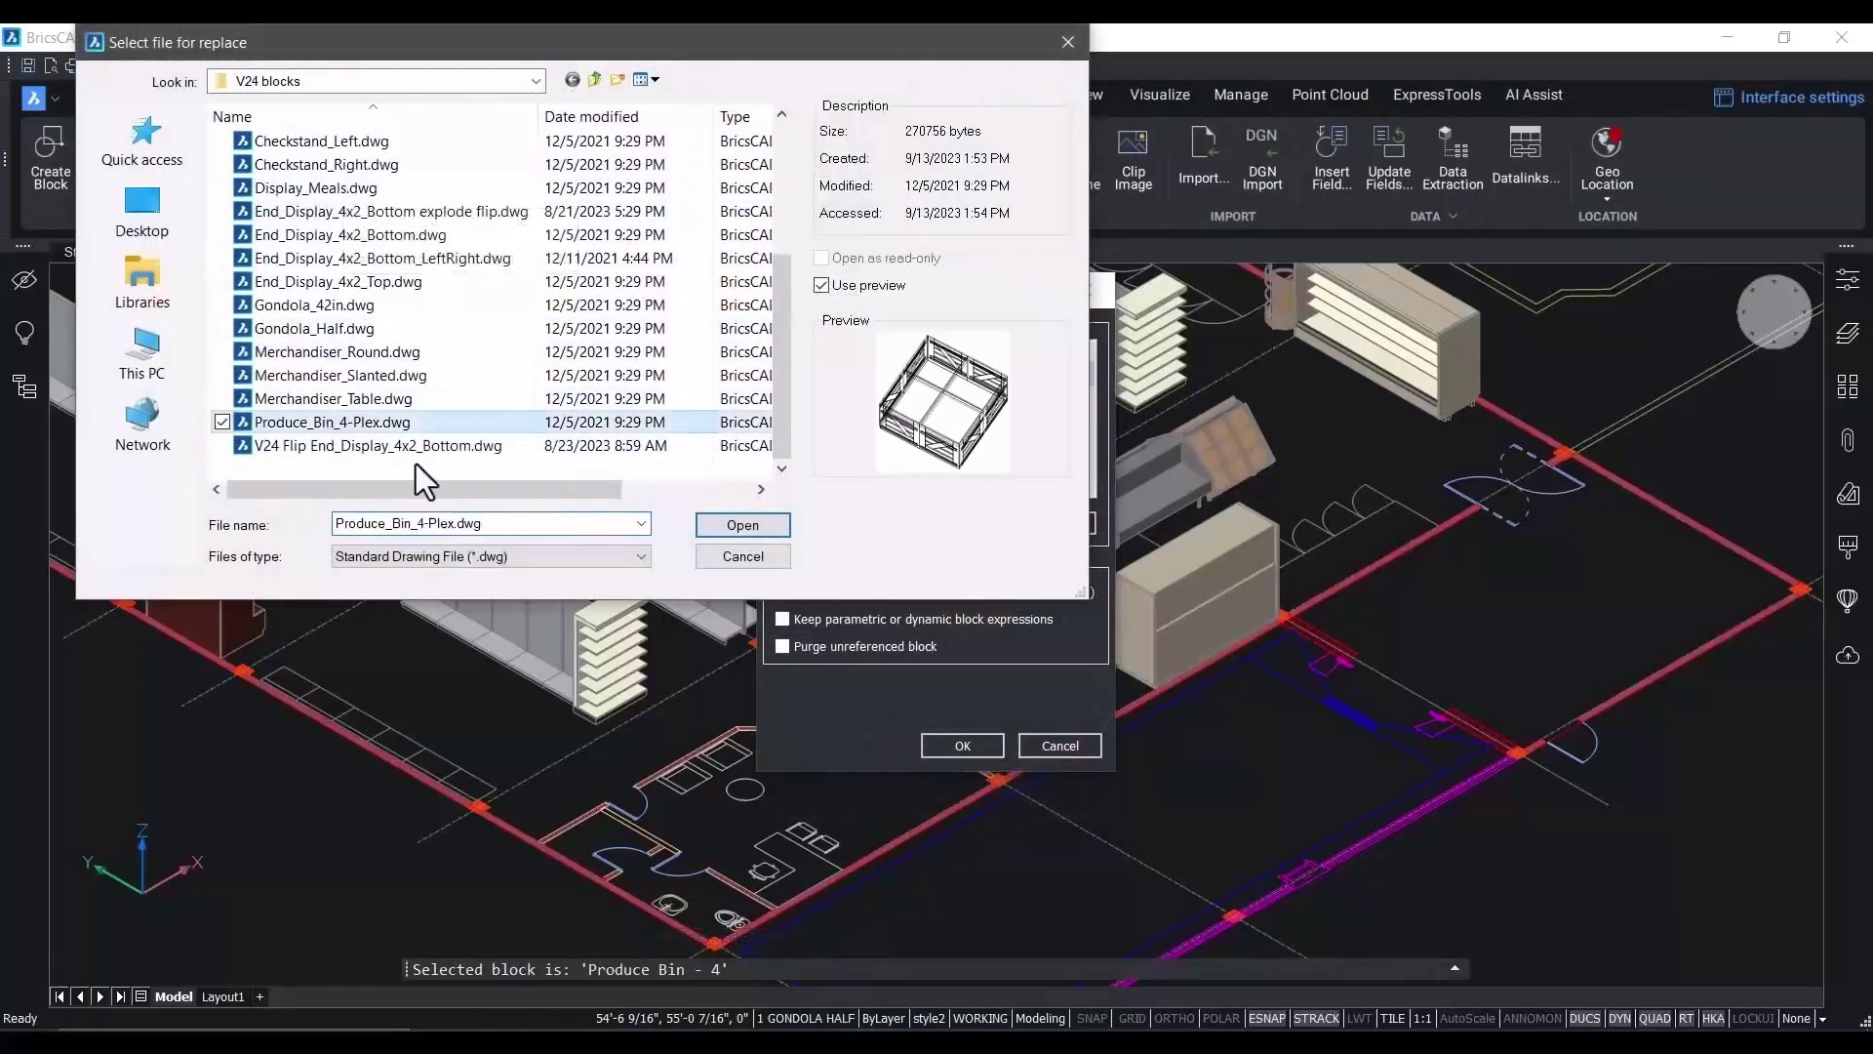
left_click(743, 525)
left_click(962, 746)
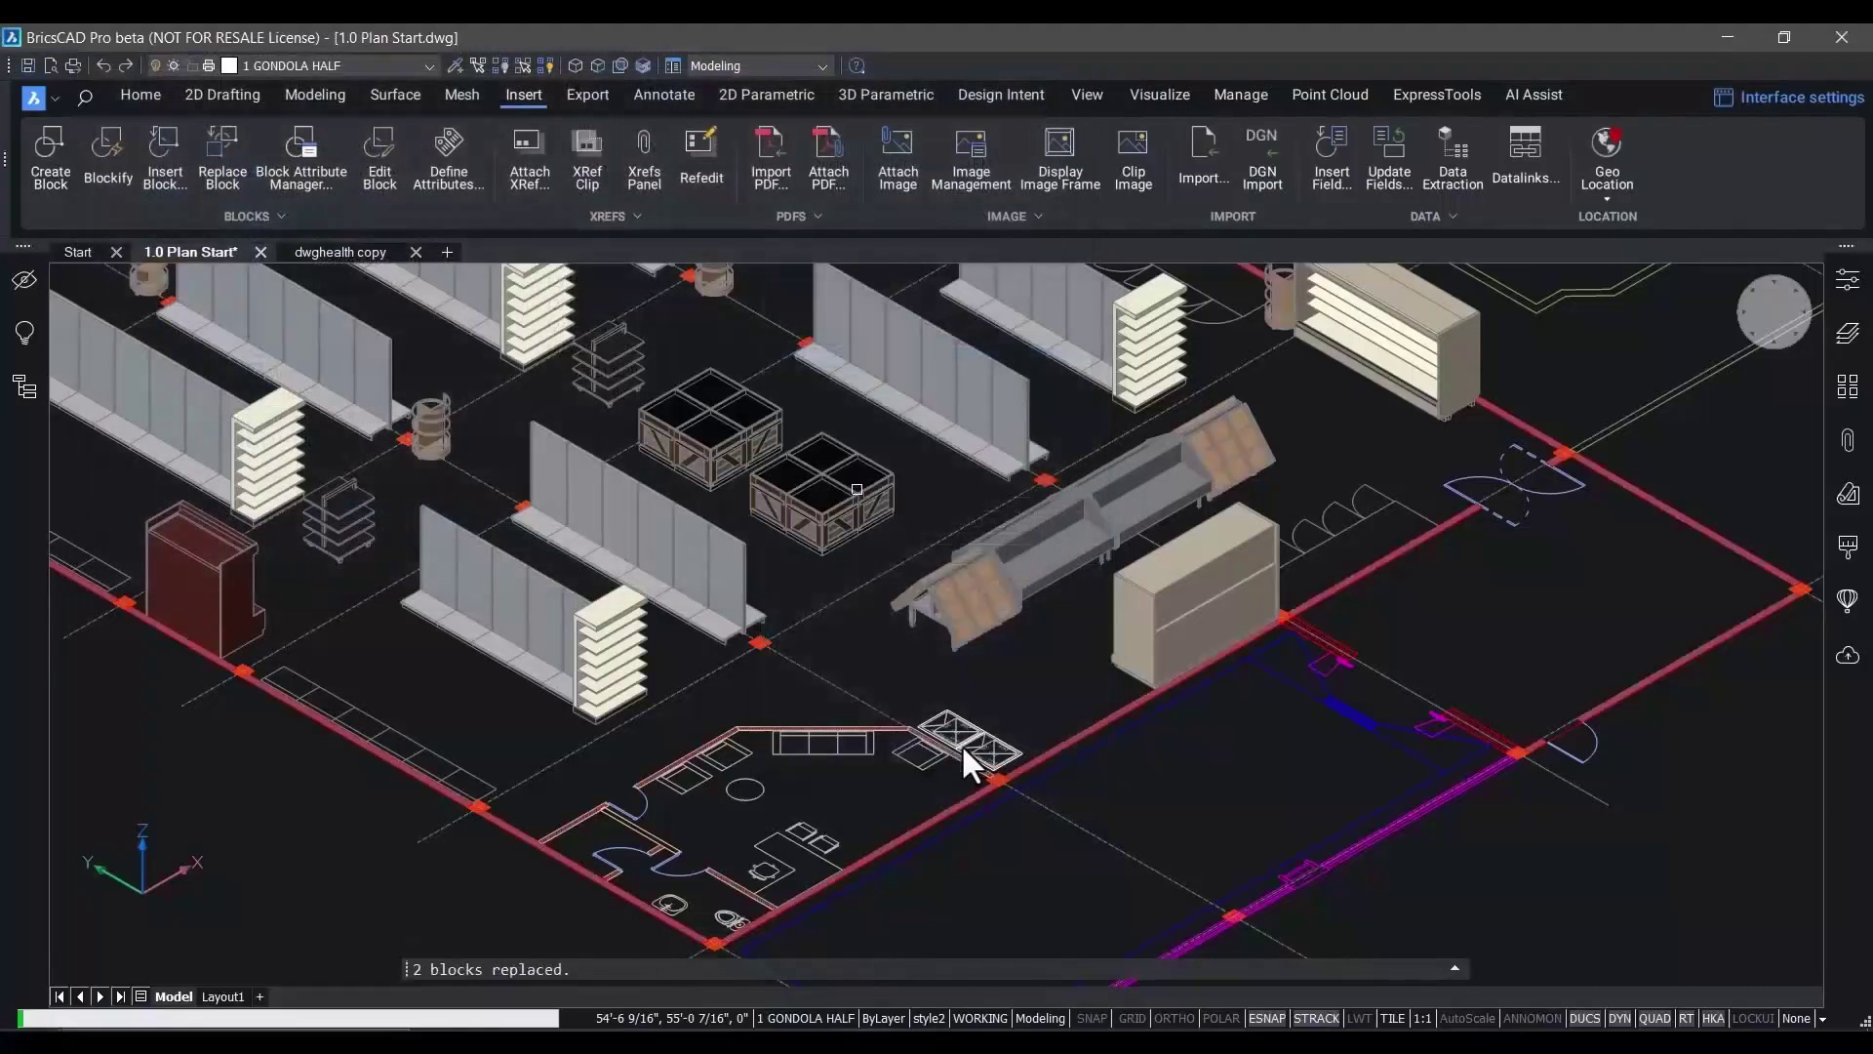
Restore the 3DRefrig named view
right_click(1773, 322)
mouse_move(1747, 327)
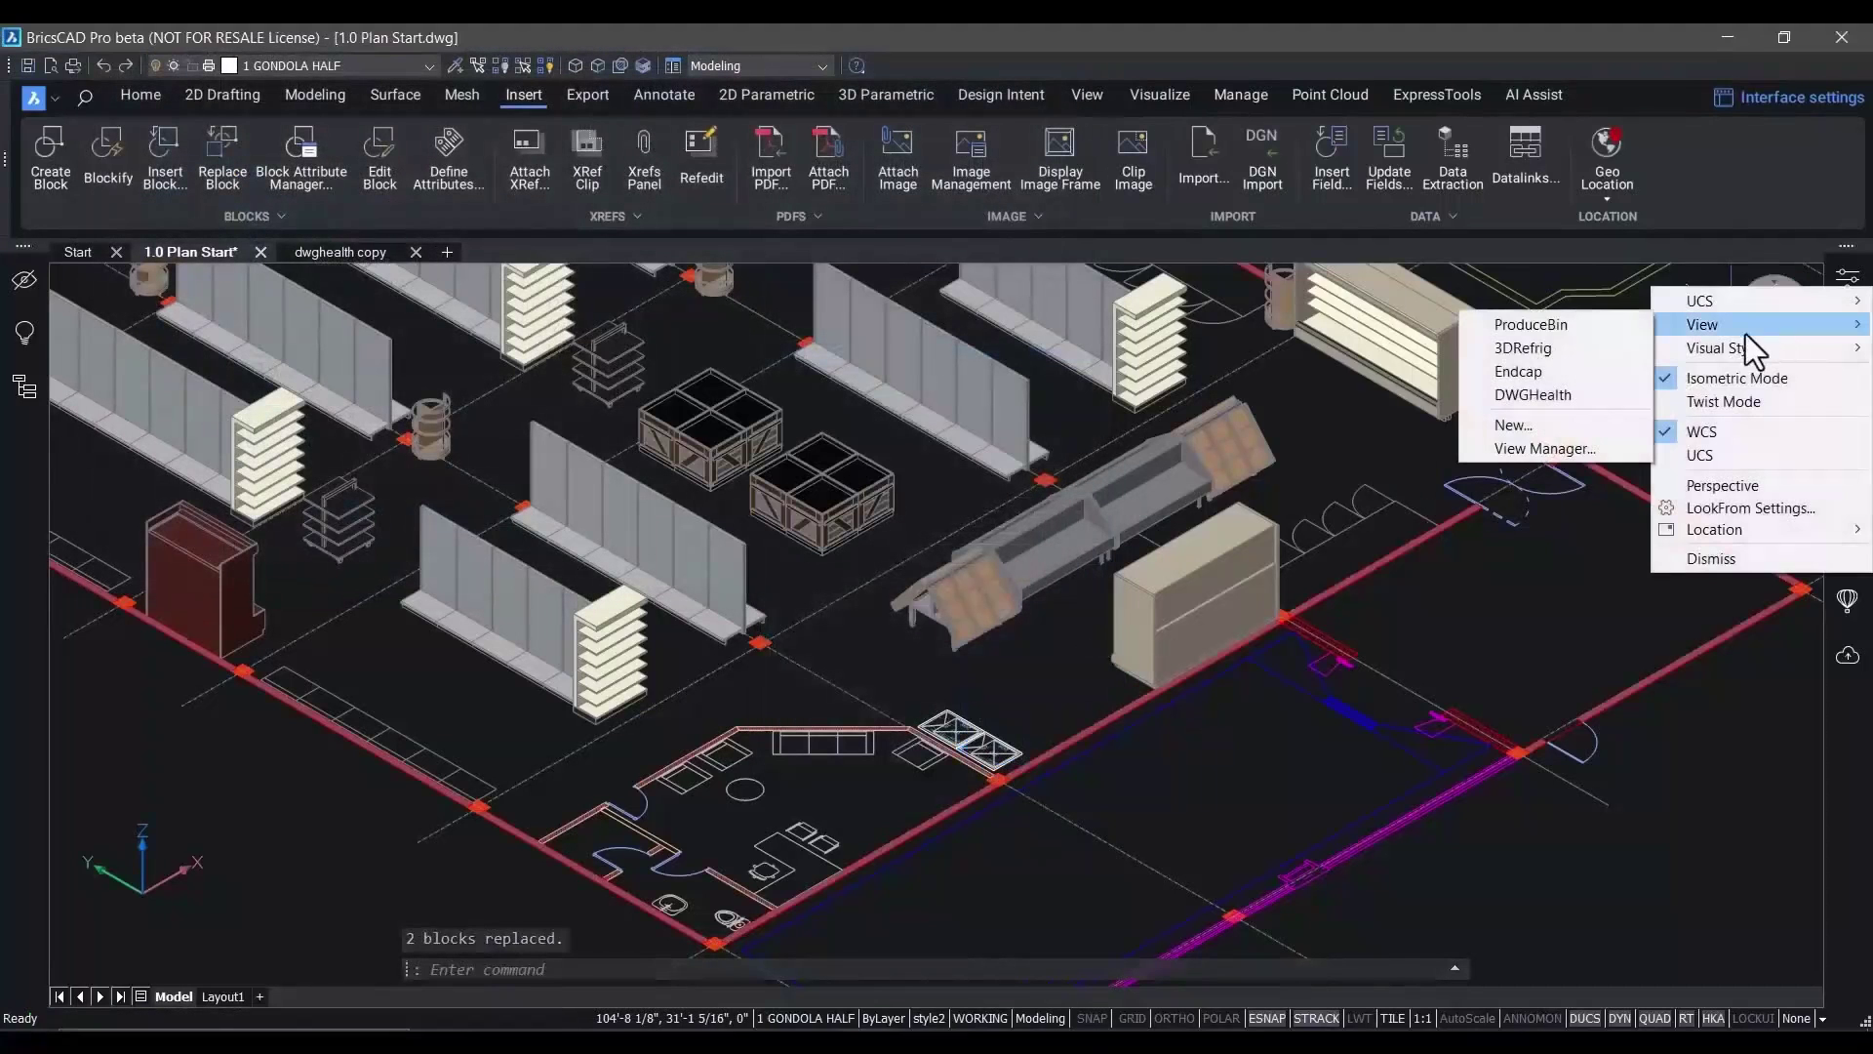
left_click(1584, 354)
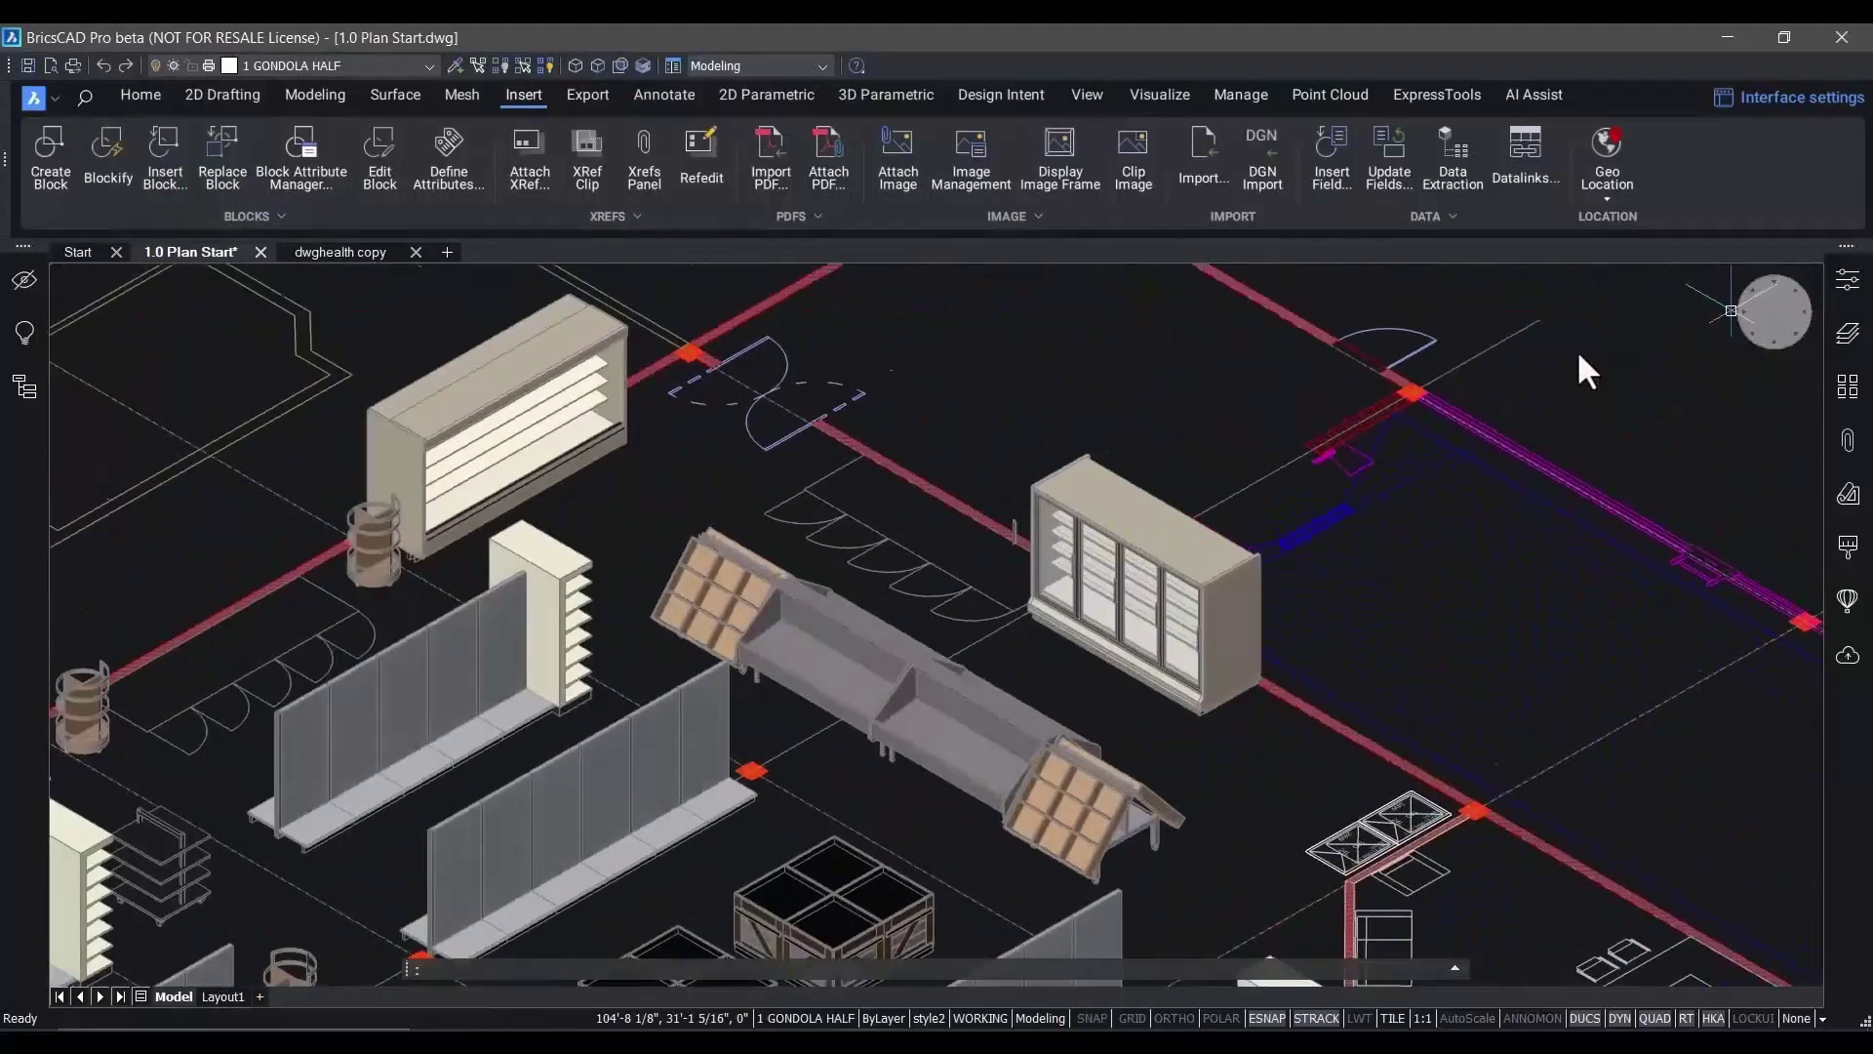
Replace the 2D_Case_5-Door block with the 3D case from Case_5-Door.dwg
left_click(221, 161)
left_click(1085, 486)
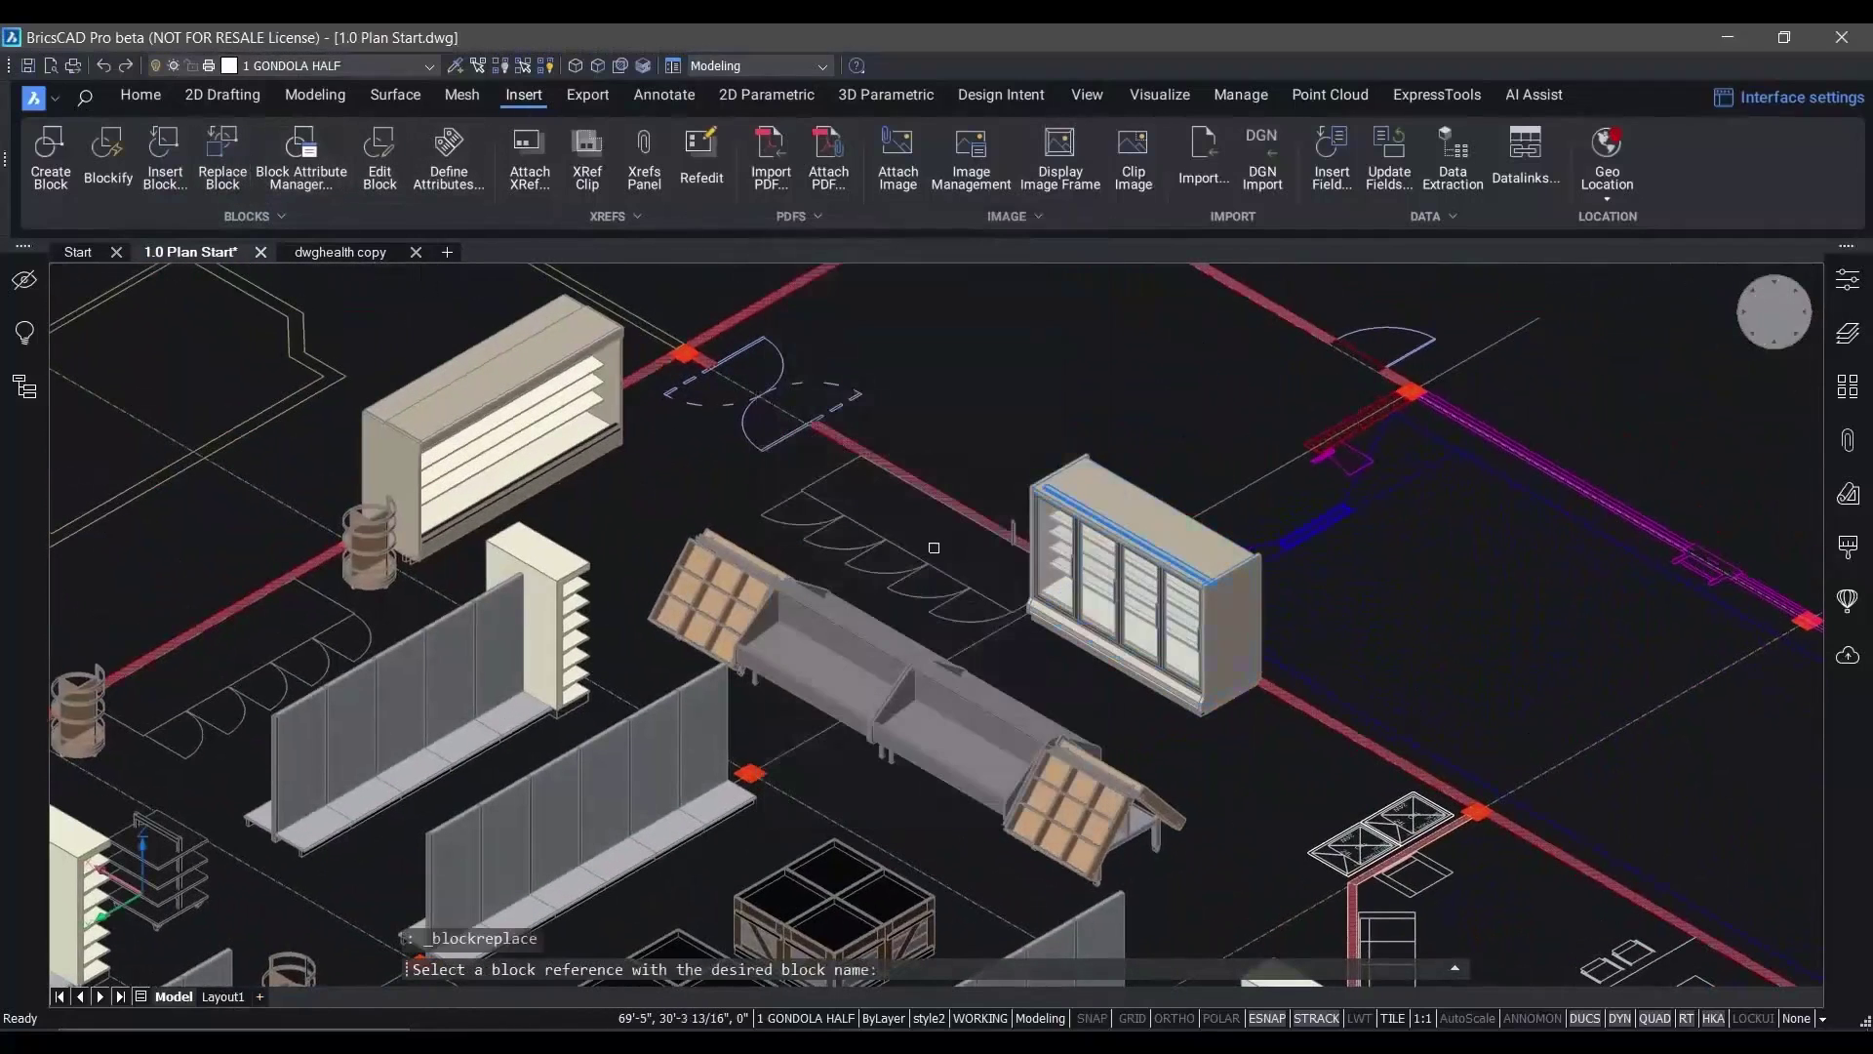
left_click(1122, 576)
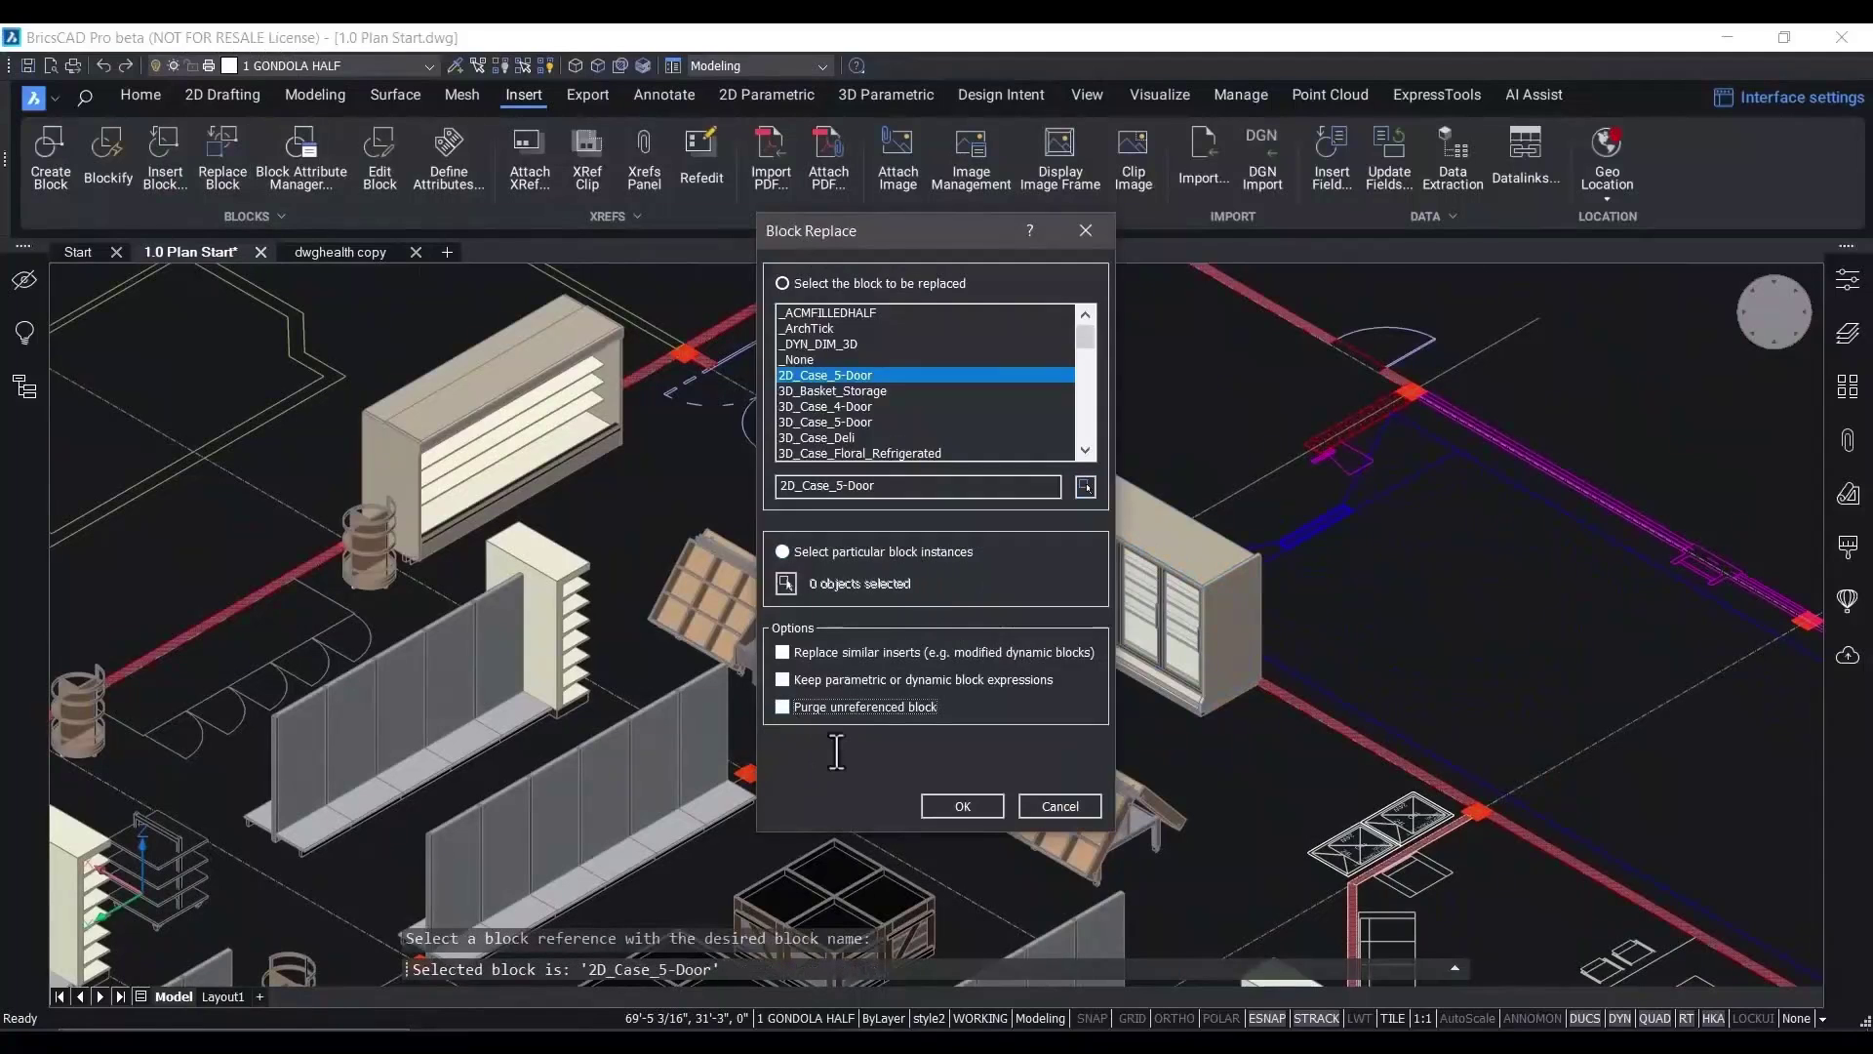
left_click(962, 805)
left_click(1083, 523)
left_click(310, 188)
left_click(738, 525)
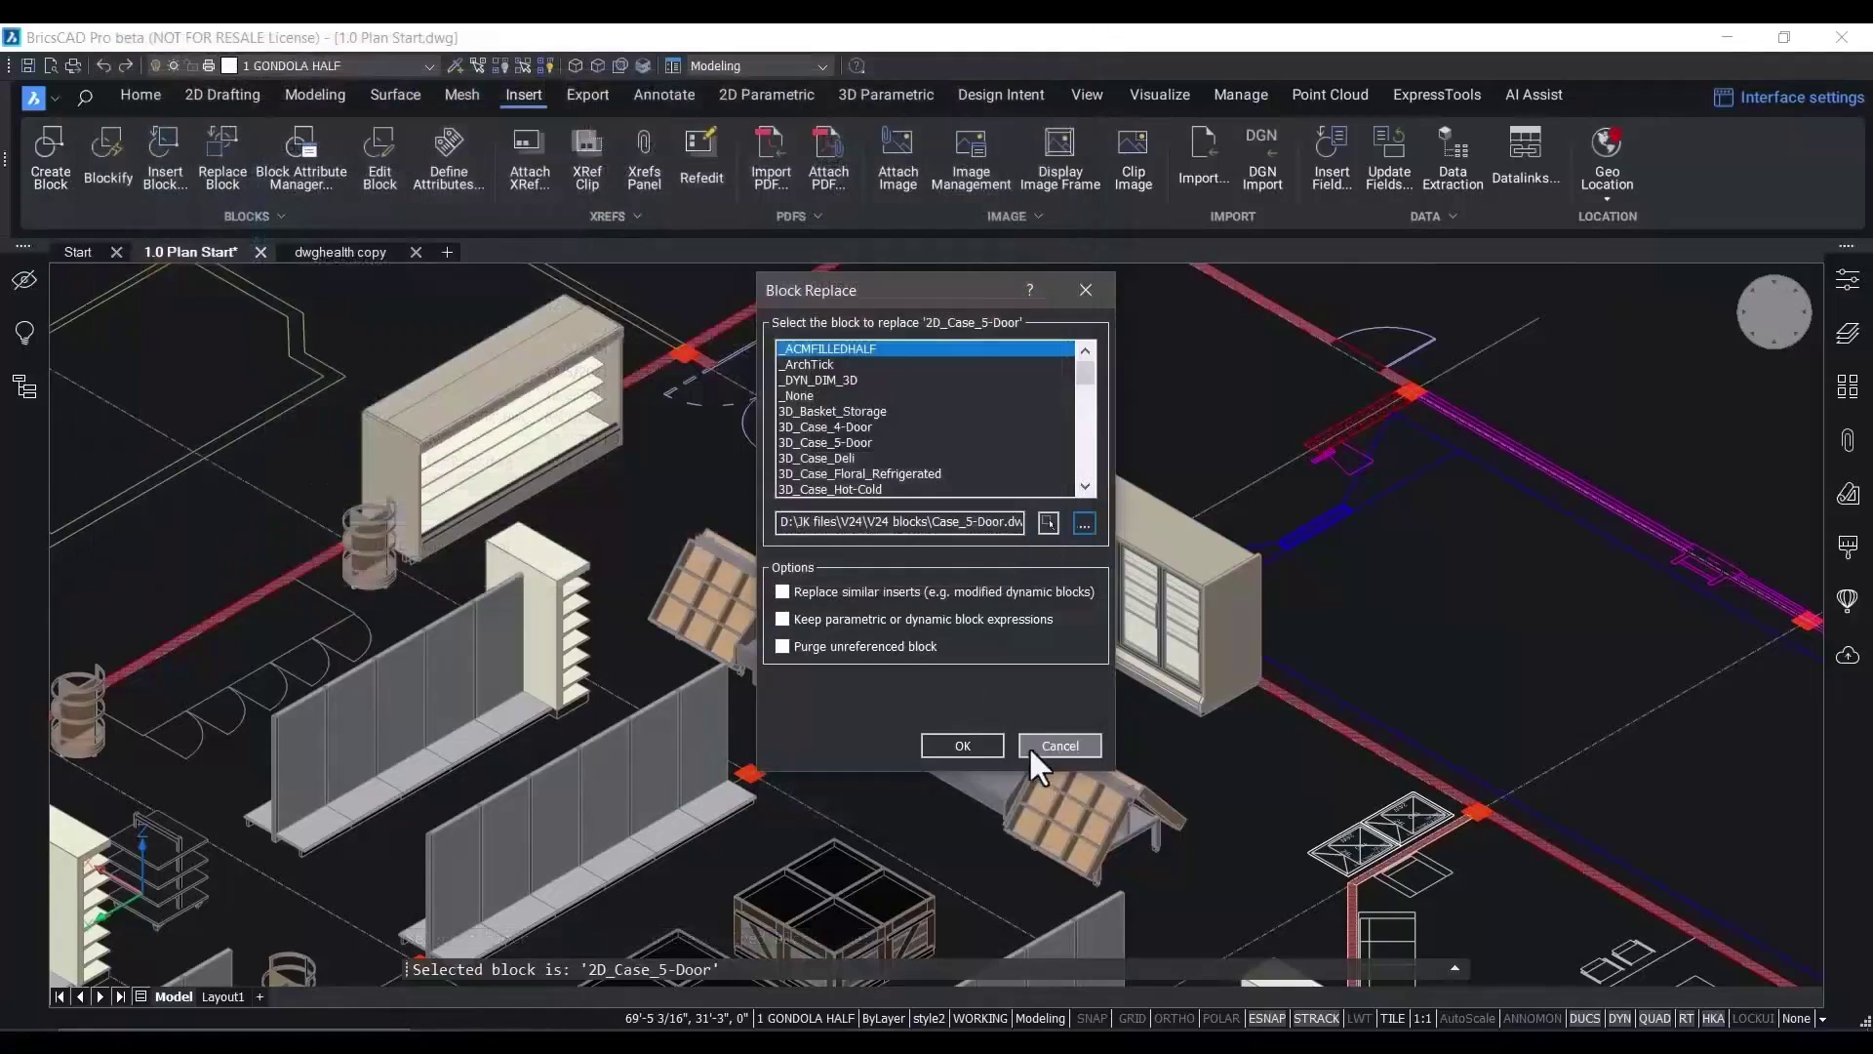
left_click(962, 740)
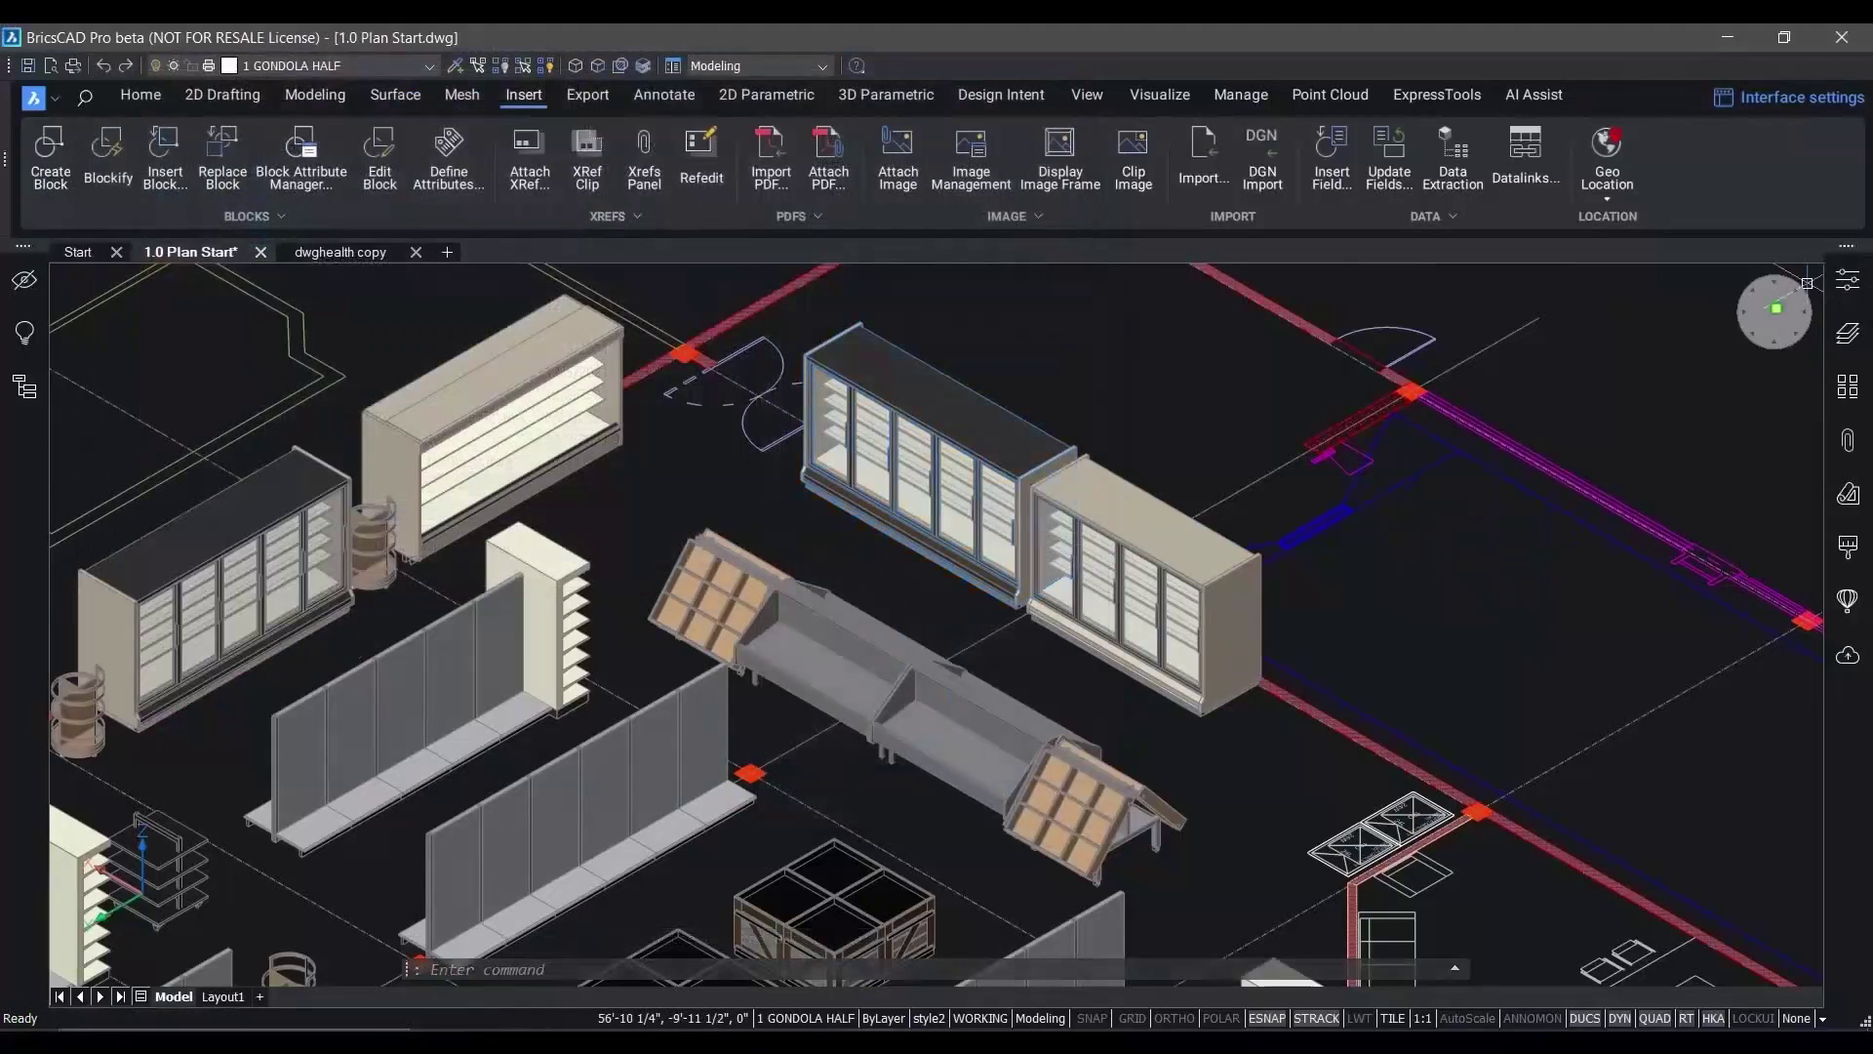
right_click(1770, 312)
Jump to a saved store view and open the block library in list view for searching
mouse_move(1743, 355)
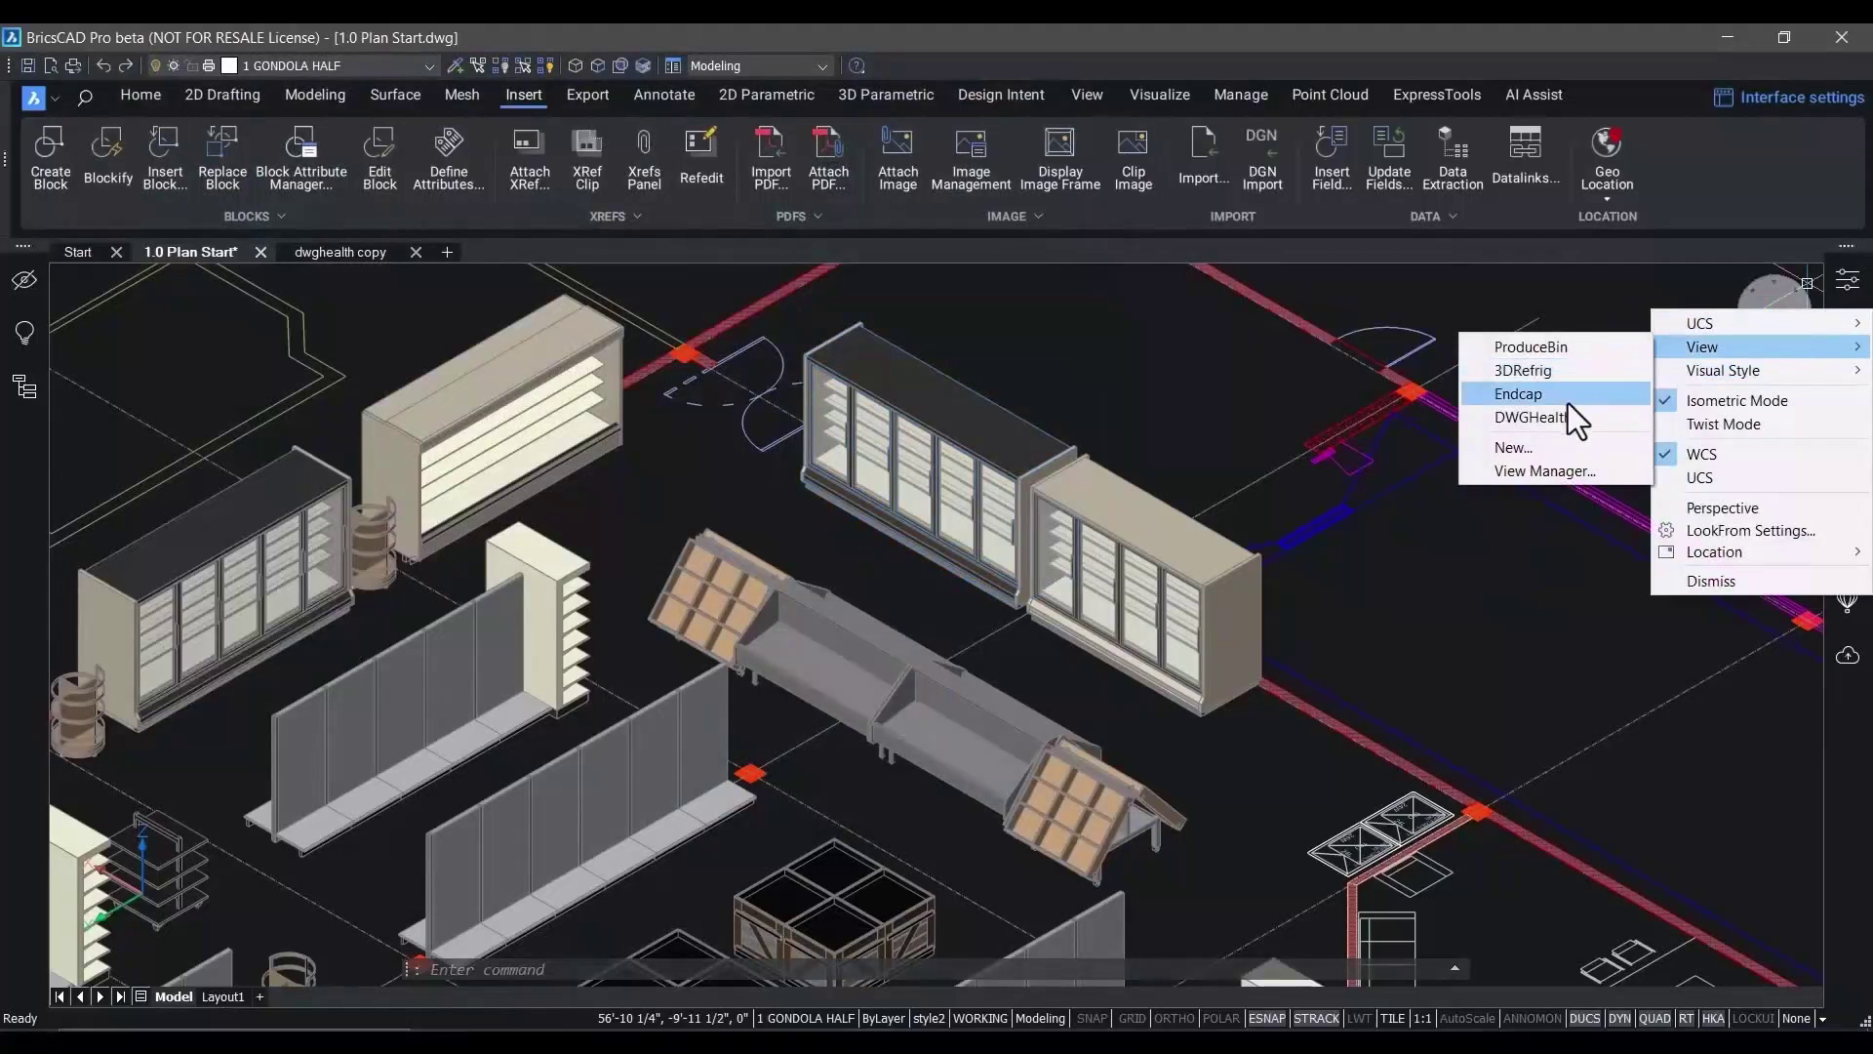
left_click(1578, 382)
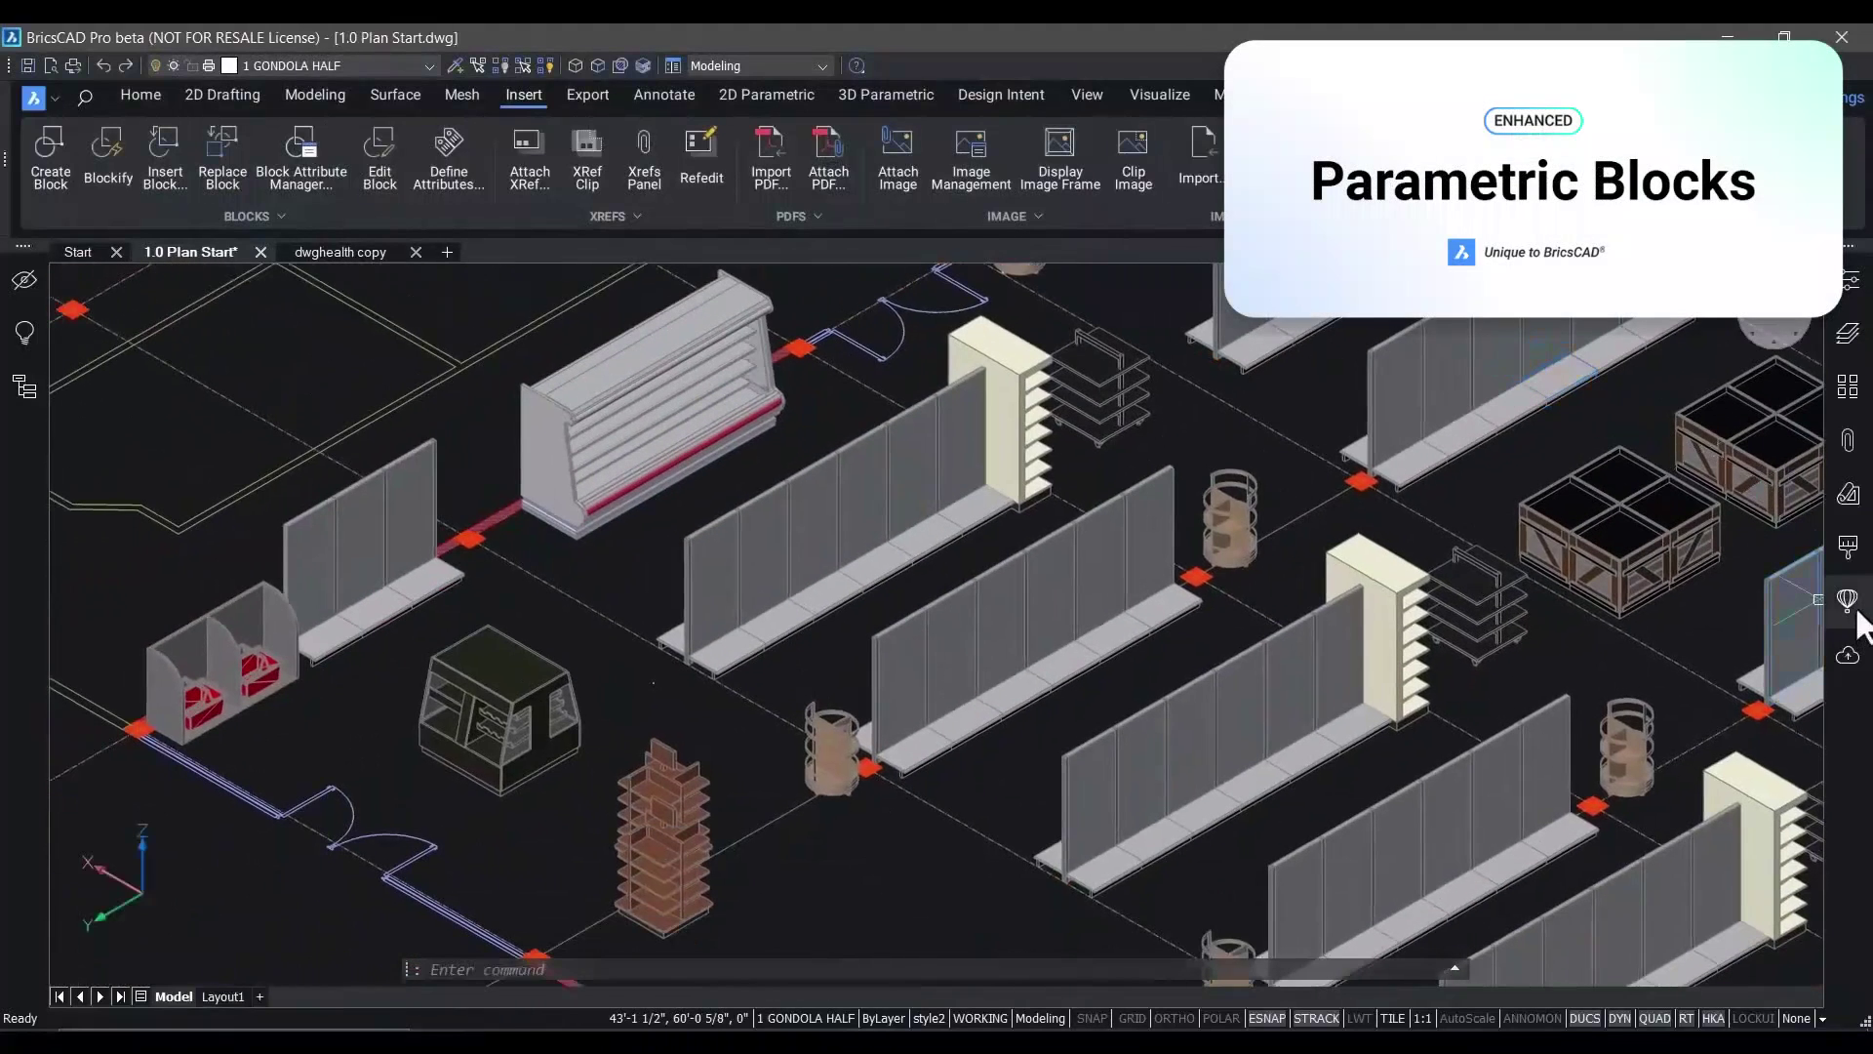
left_click(1858, 625)
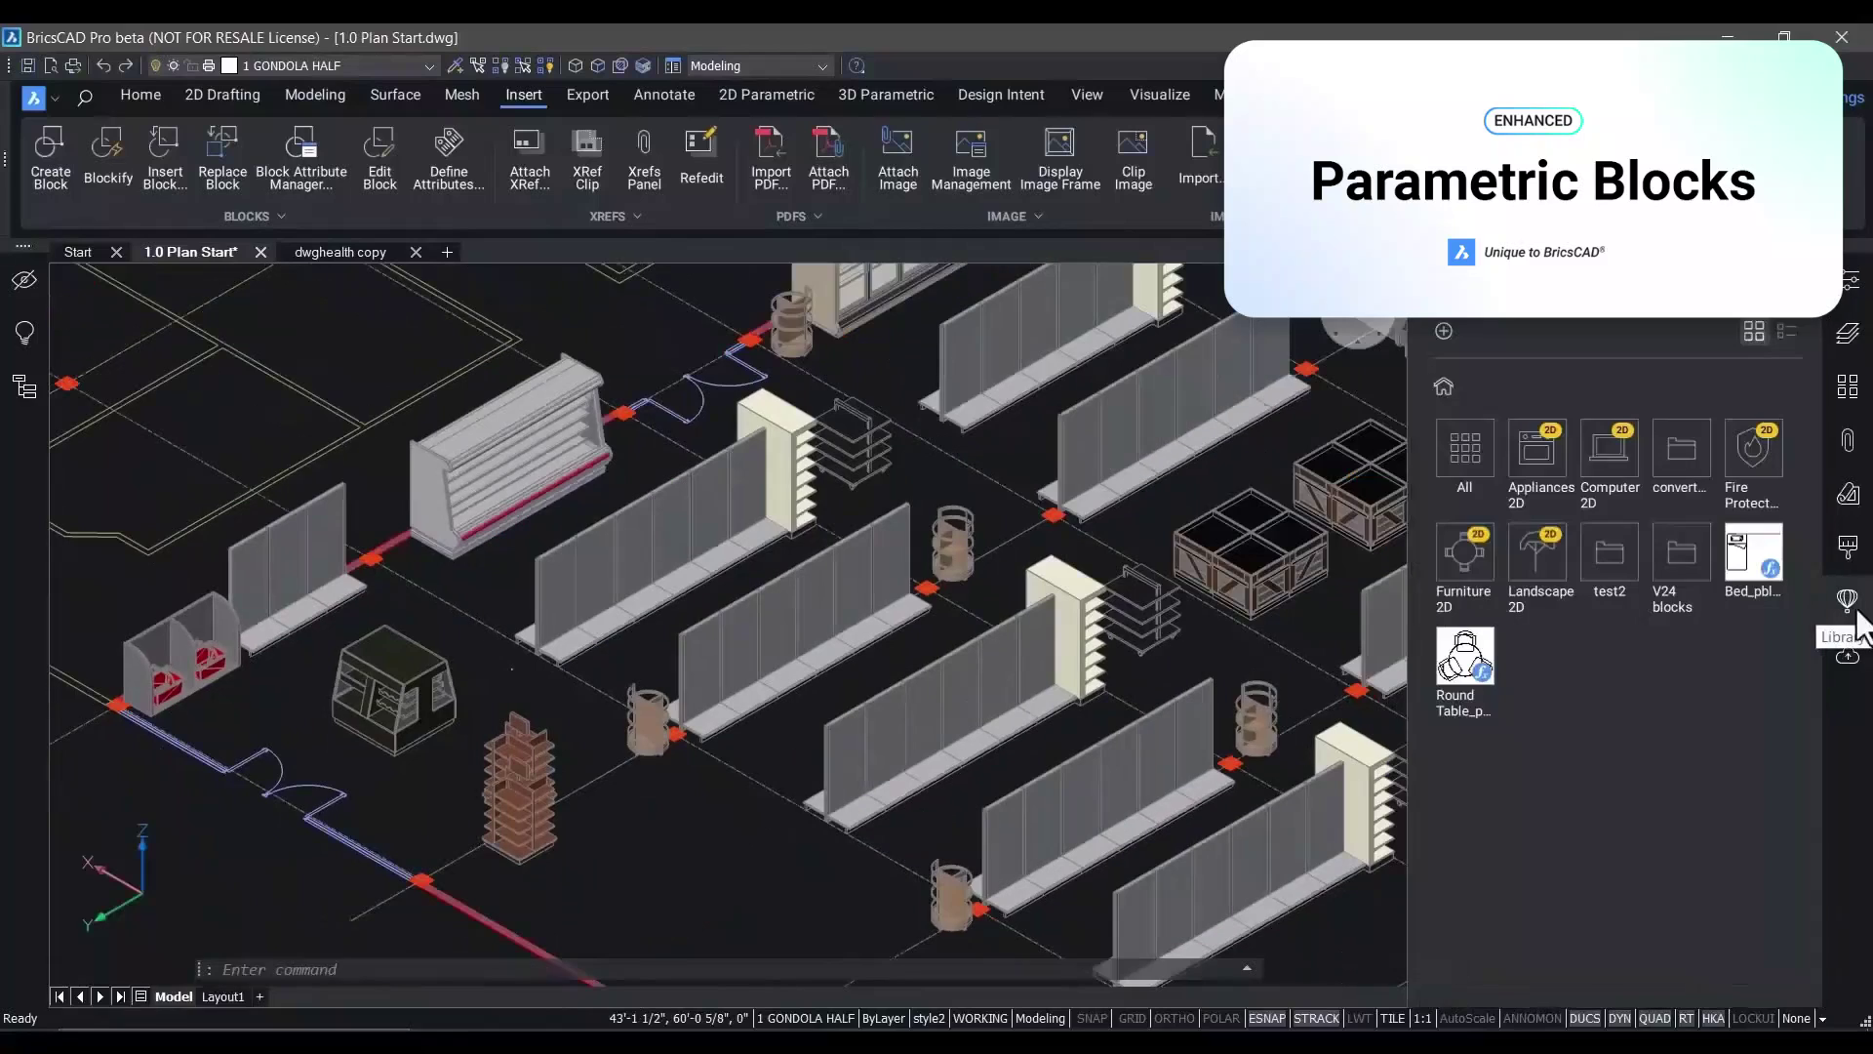
left_click(1789, 329)
left_click(1755, 286)
Search the library for v24 and insert the V24 Flip End_Display_4x2_Bottom block as Local
type("v24")
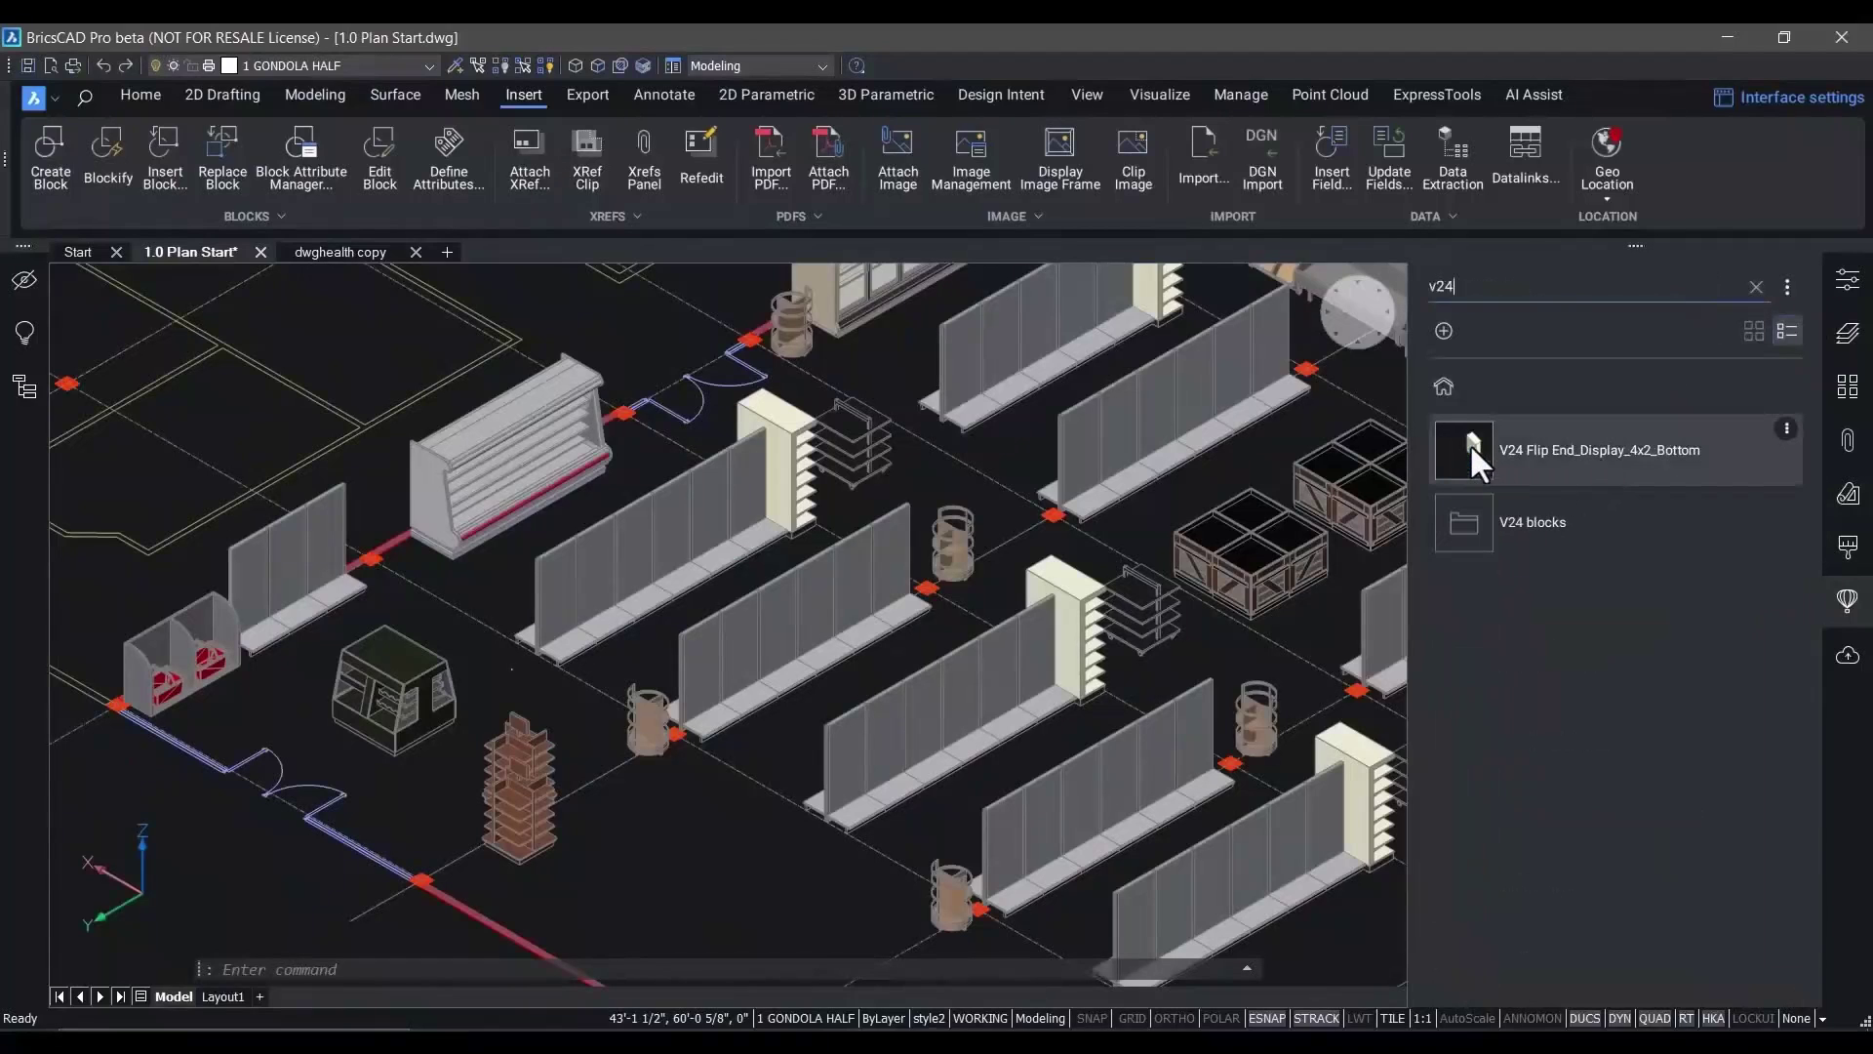
left_click_drag(1469, 443, 1022, 568)
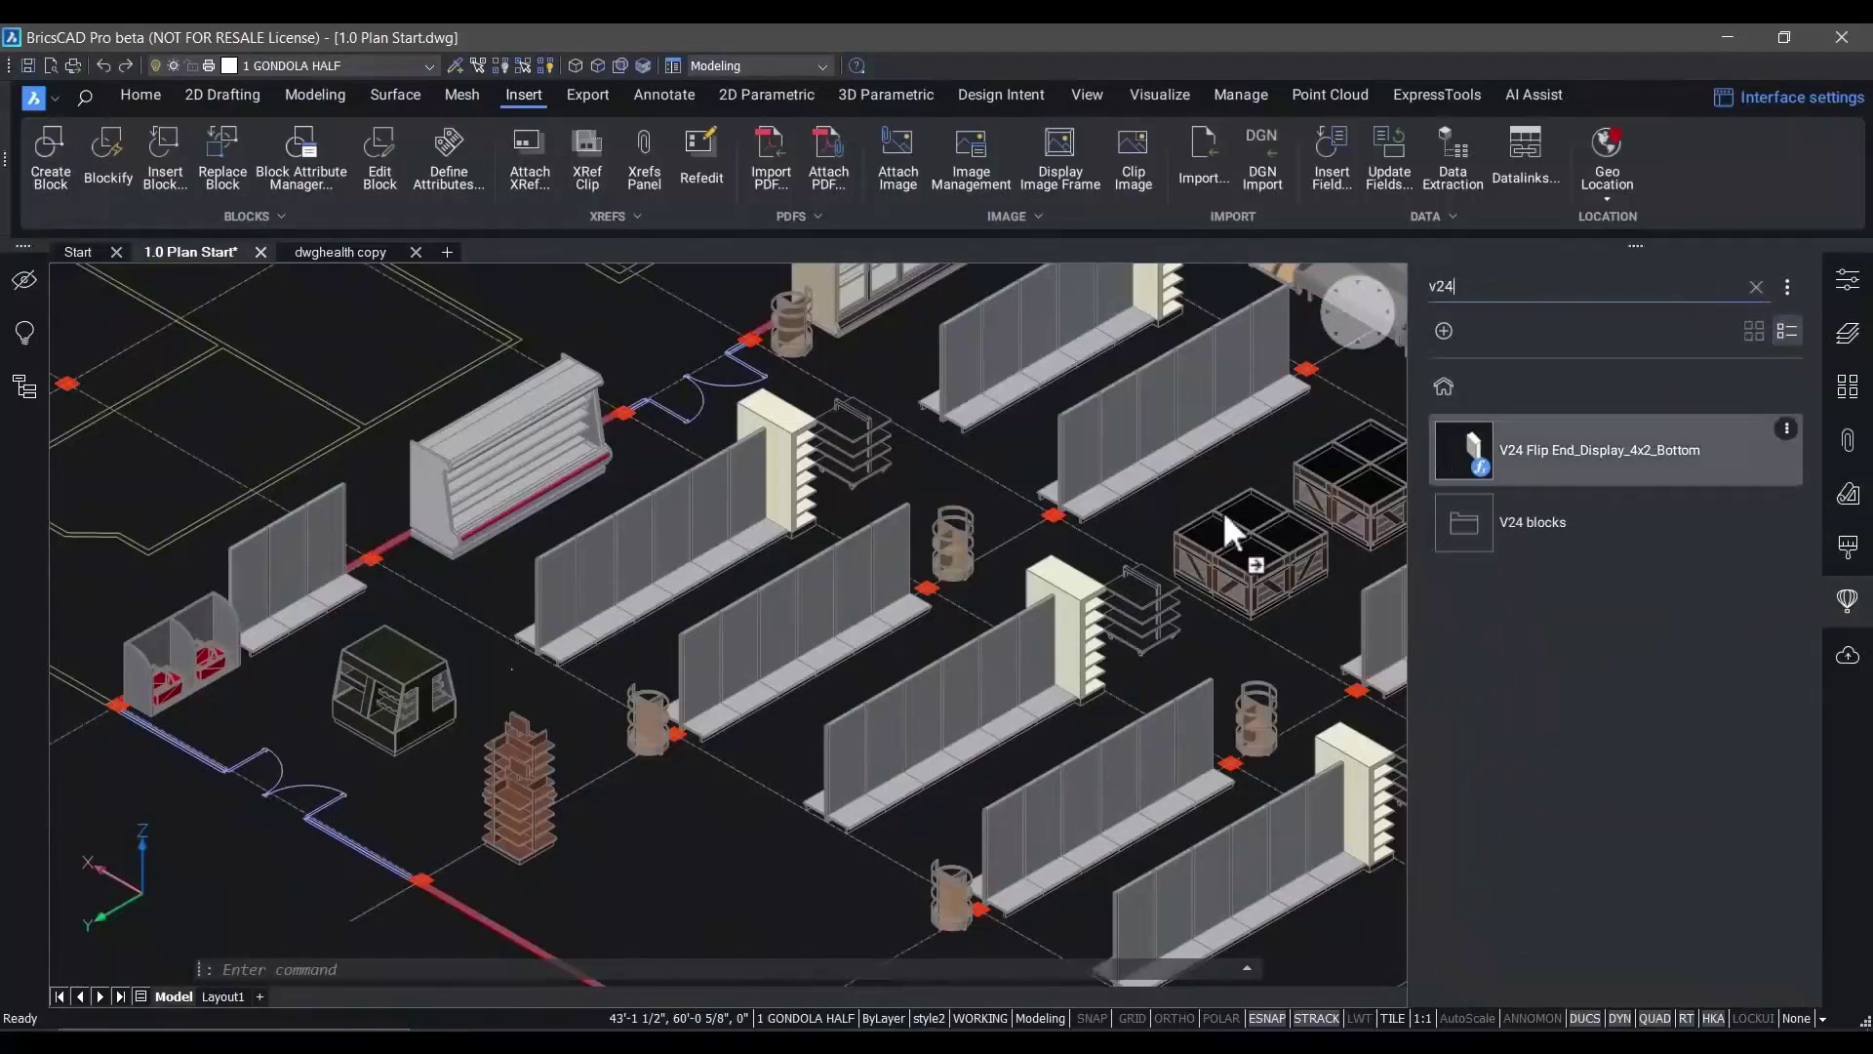
left_click_drag(554, 691, 521, 687)
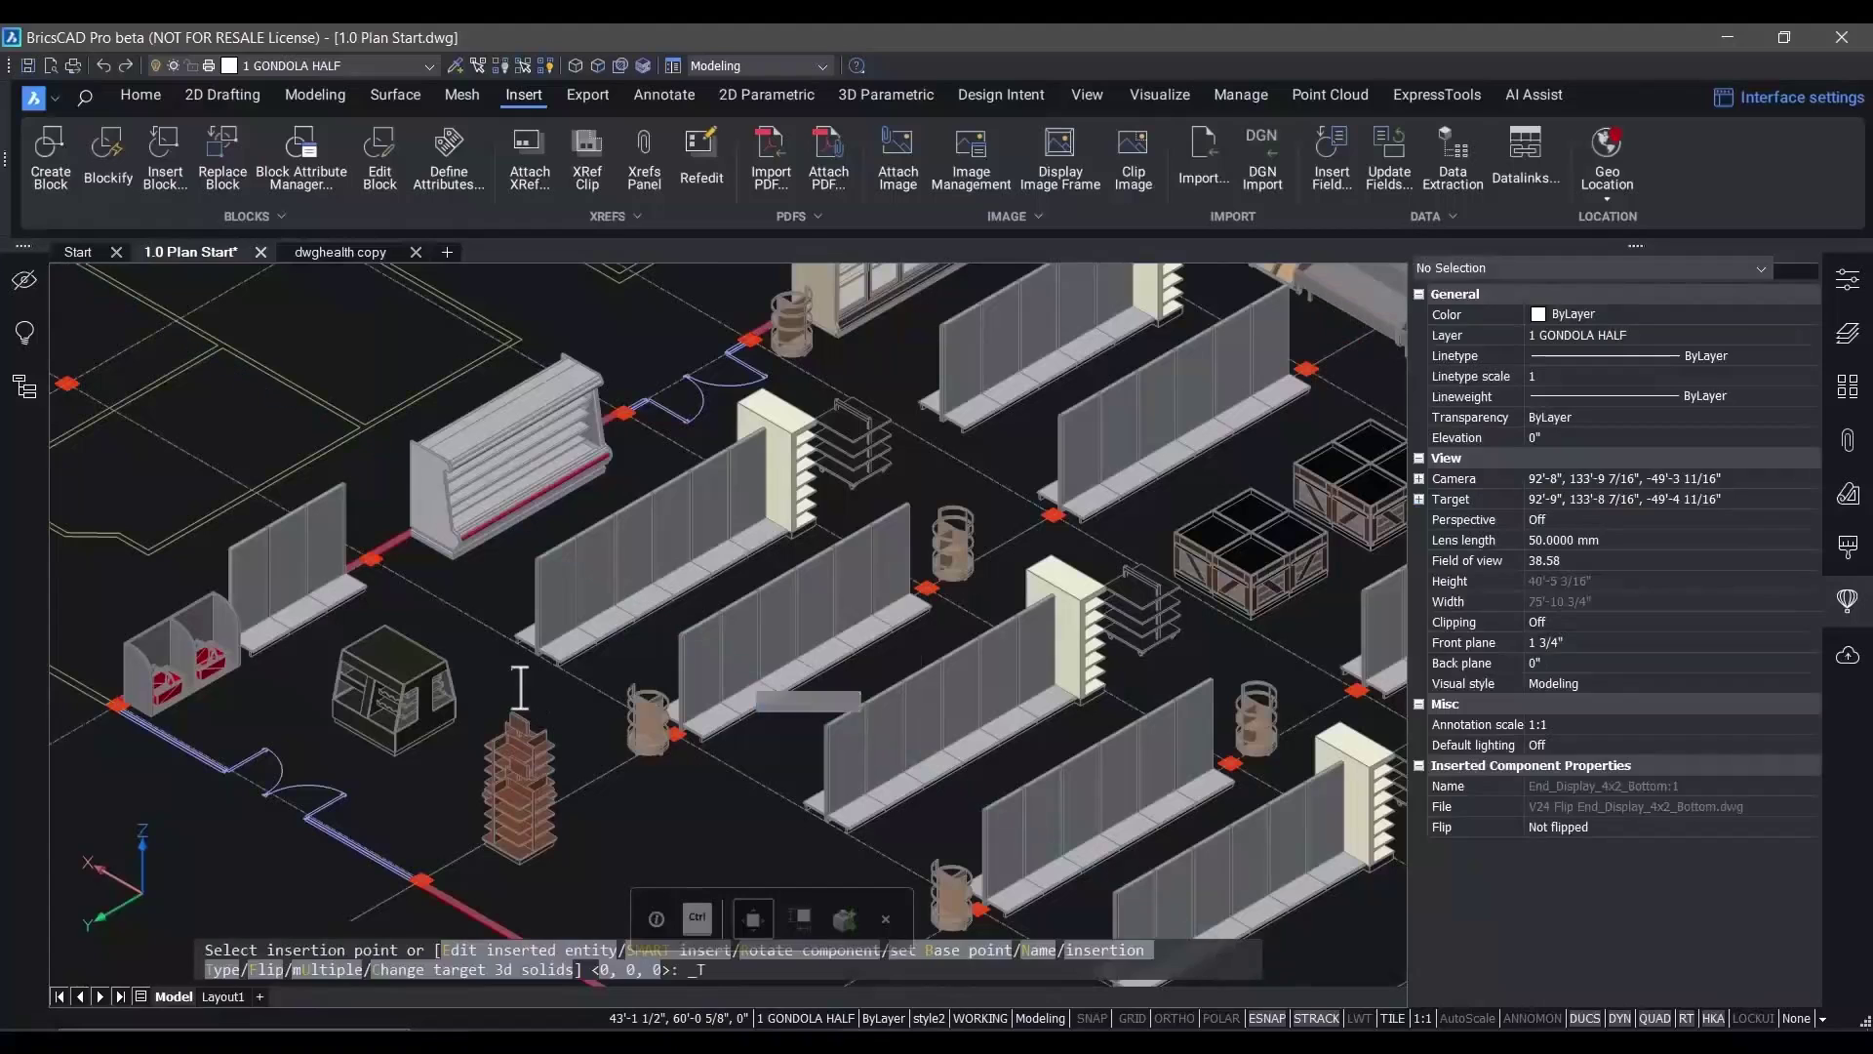
scroll(516, 677, "up", 3)
key("ctrl")
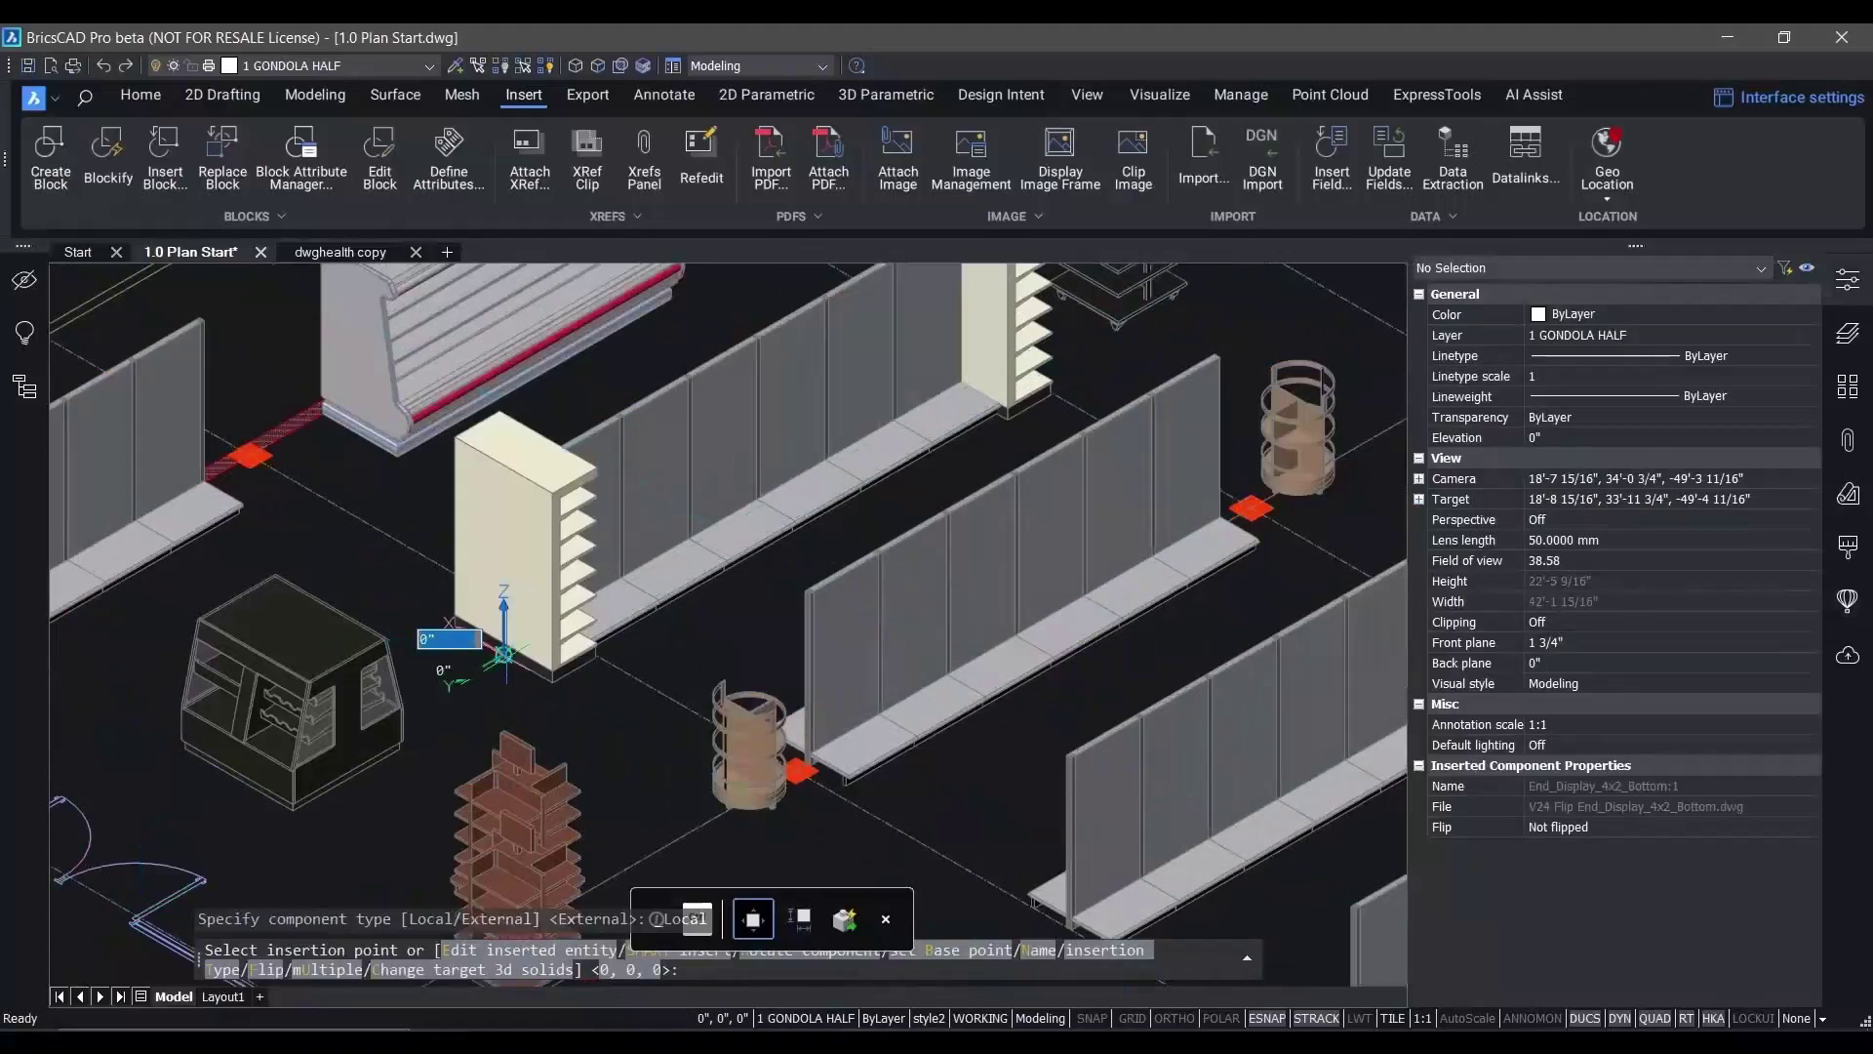
key("Return")
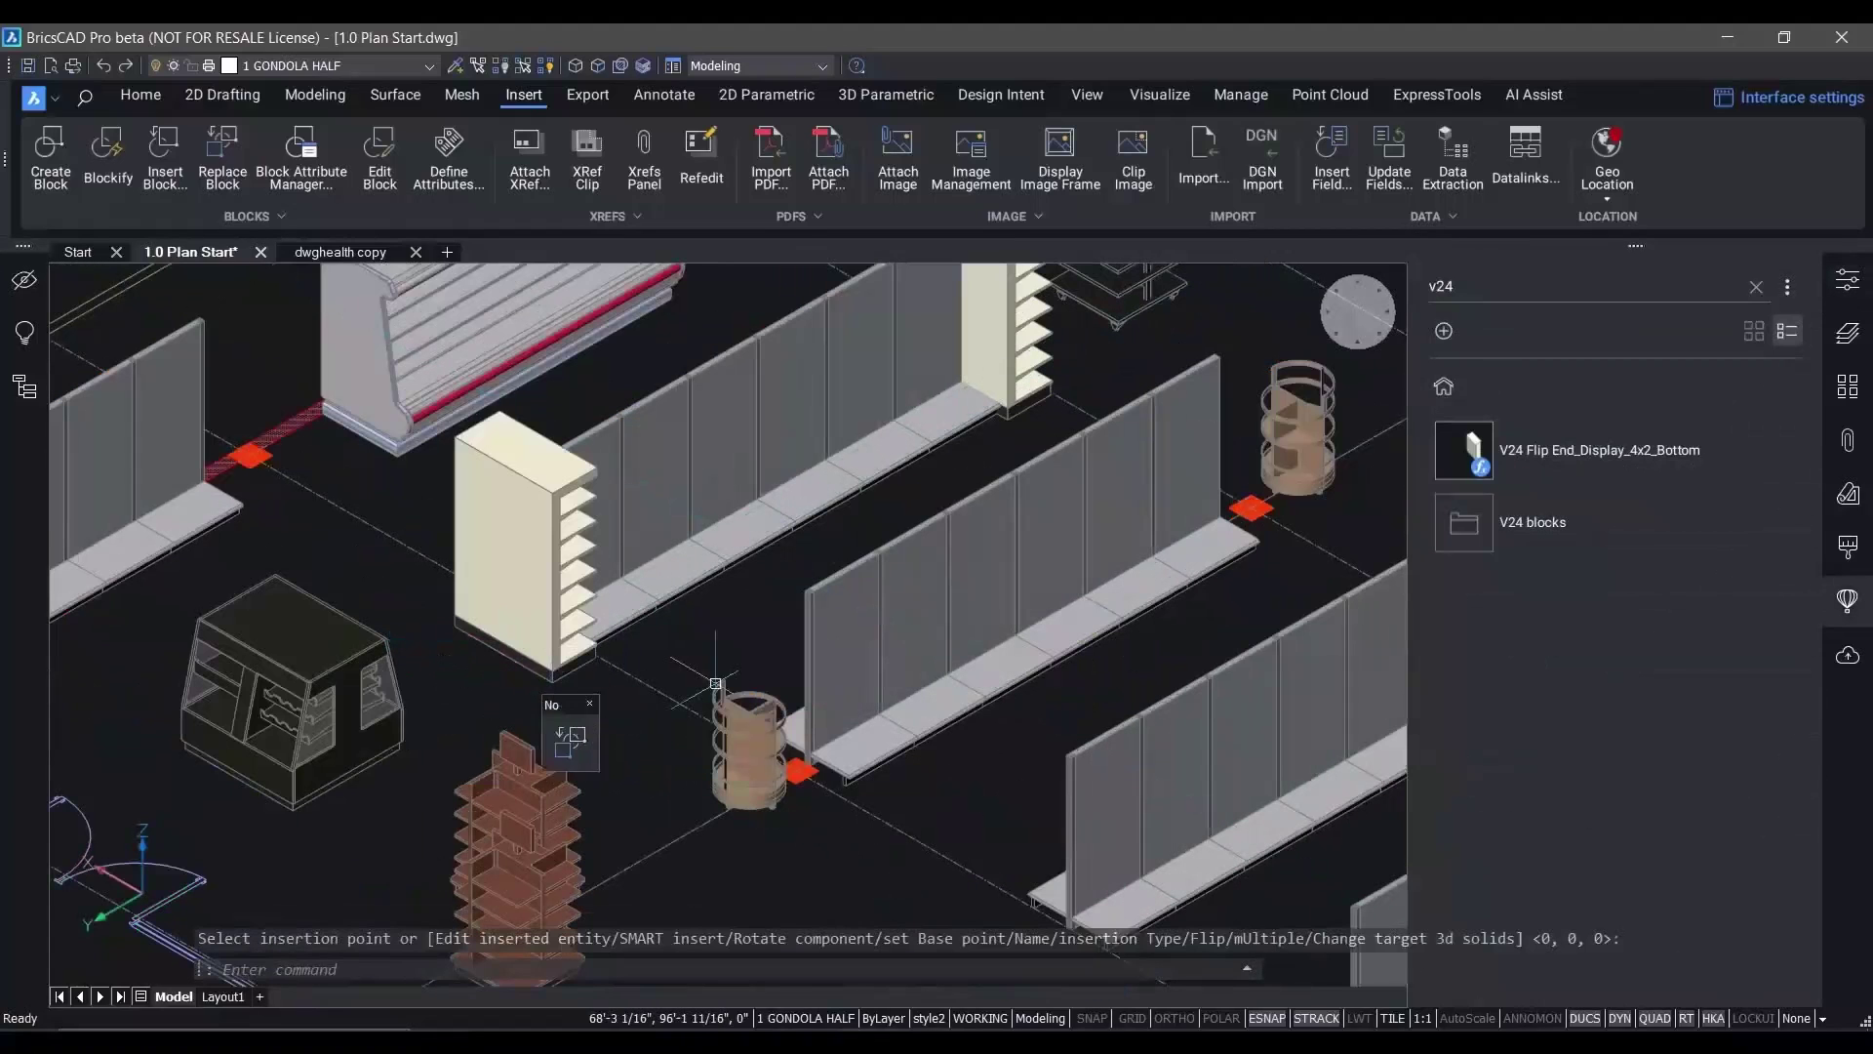
key("Escape")
Set the placed end display's Flip property to Flipped in Properties
left_click(548, 511)
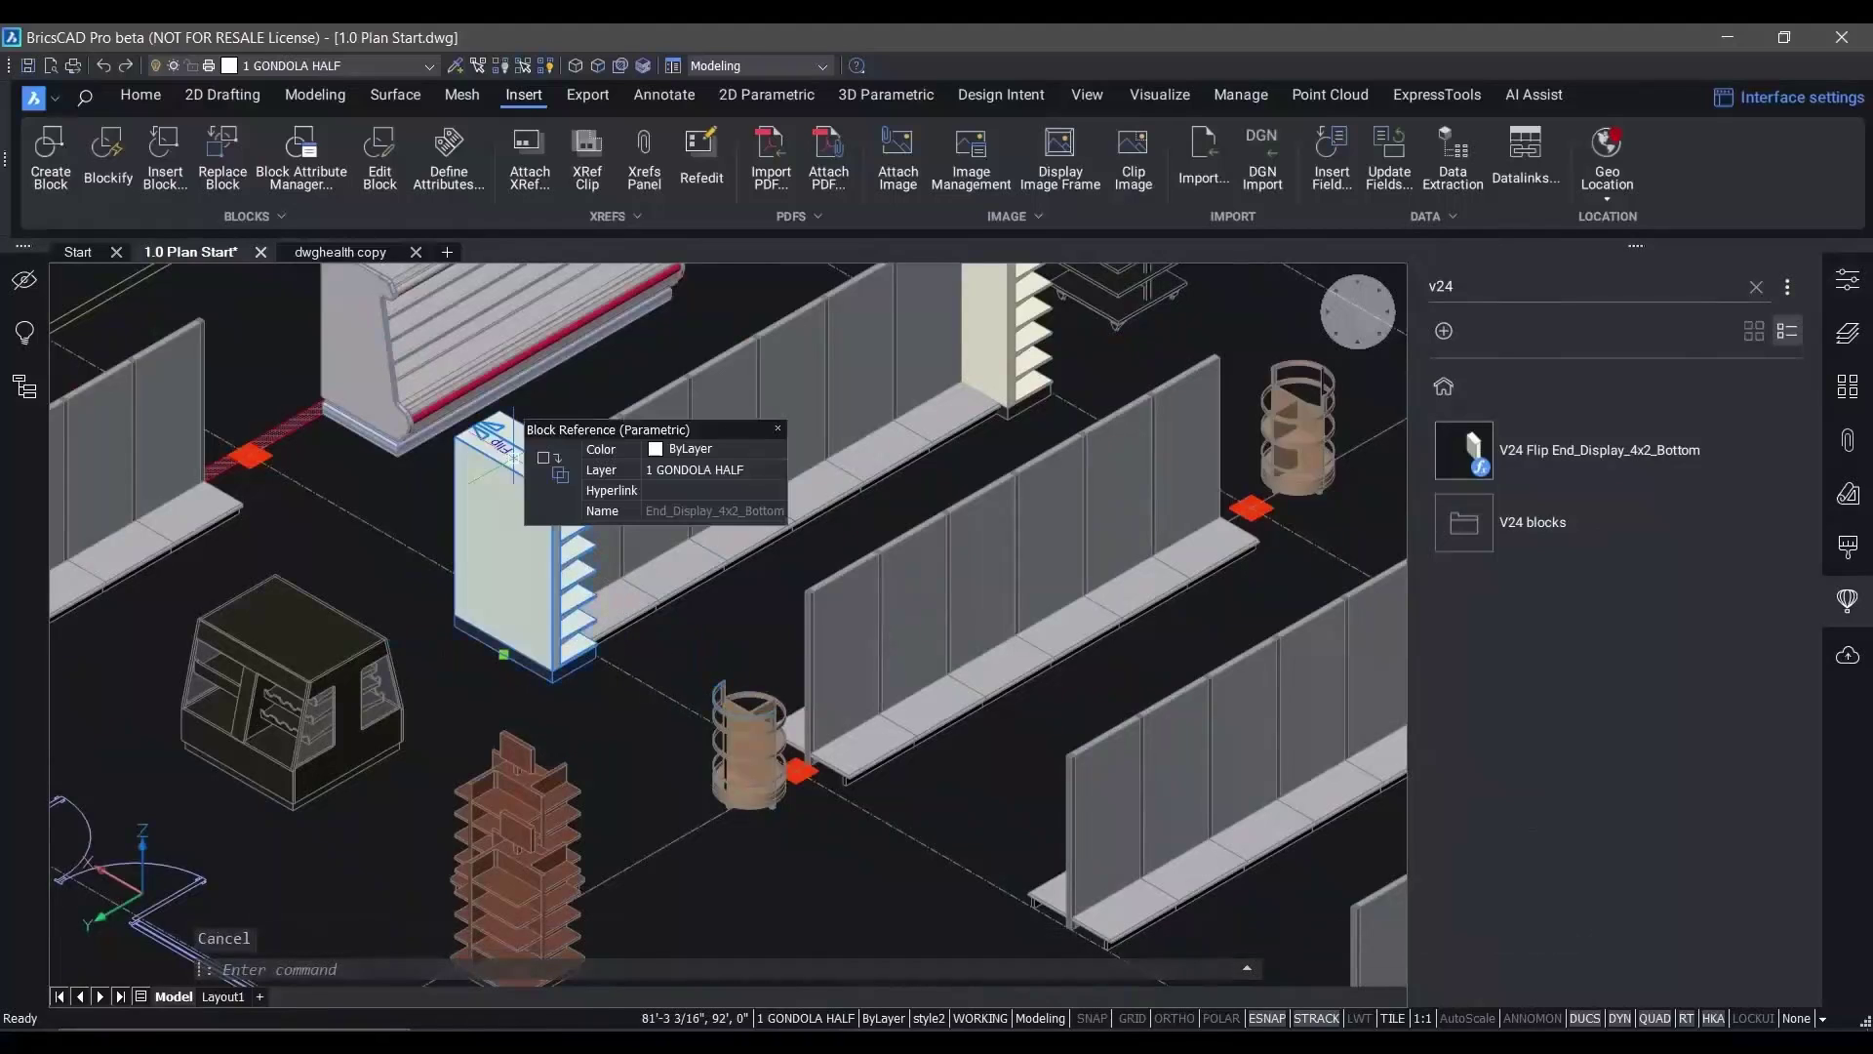
left_click(1846, 290)
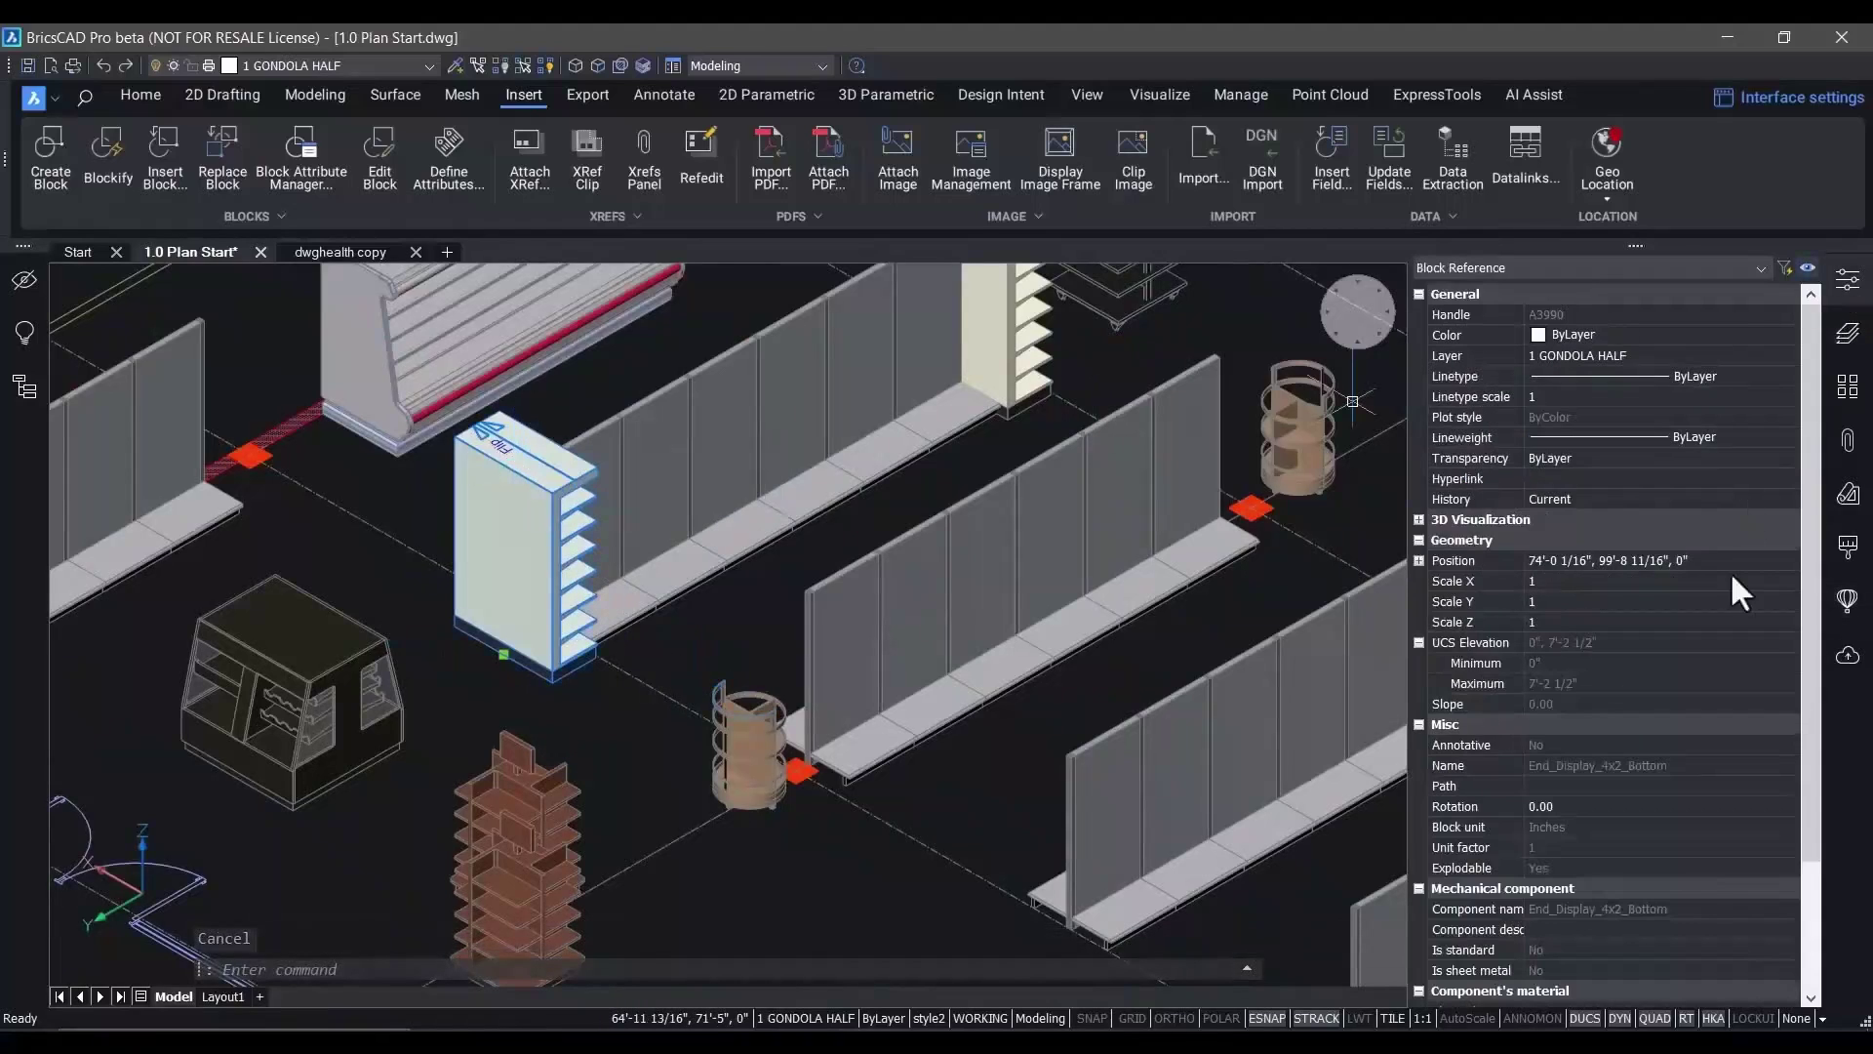
scroll(1692, 821, "down", 3)
left_click(1660, 925)
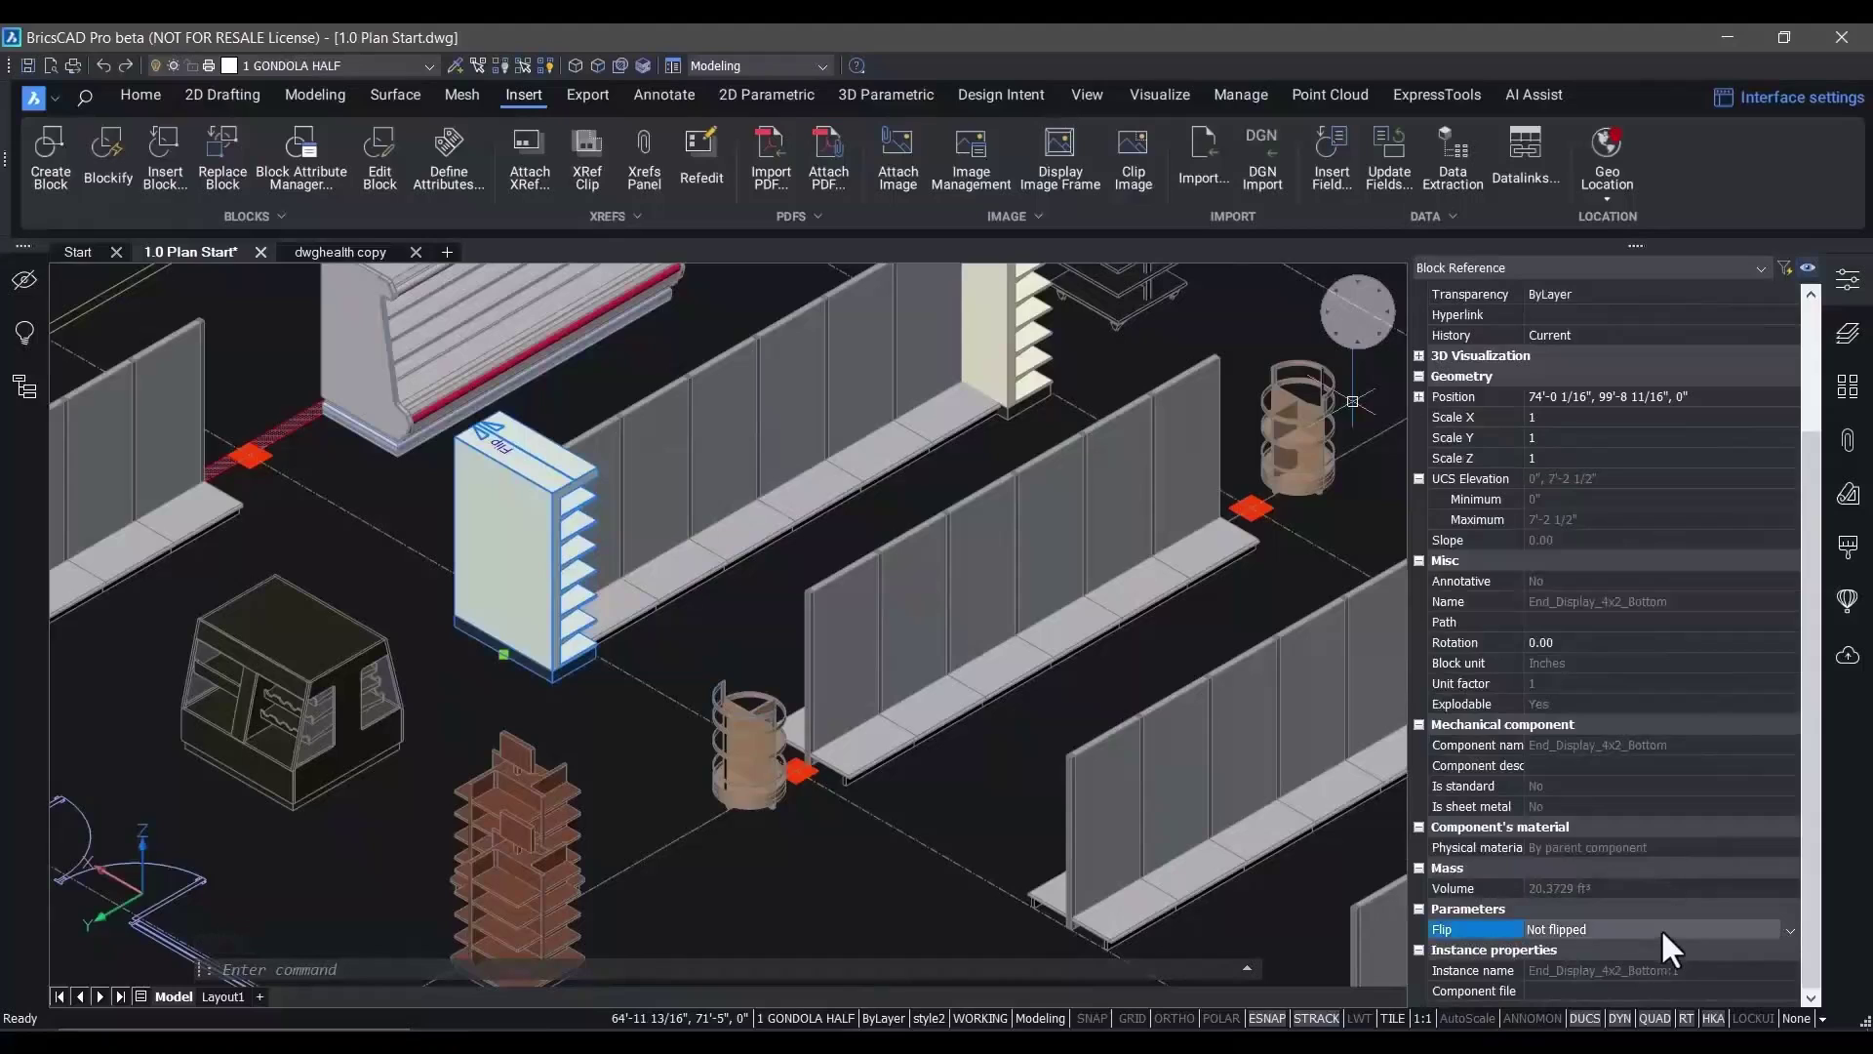
left_click(1660, 928)
left_click(1653, 950)
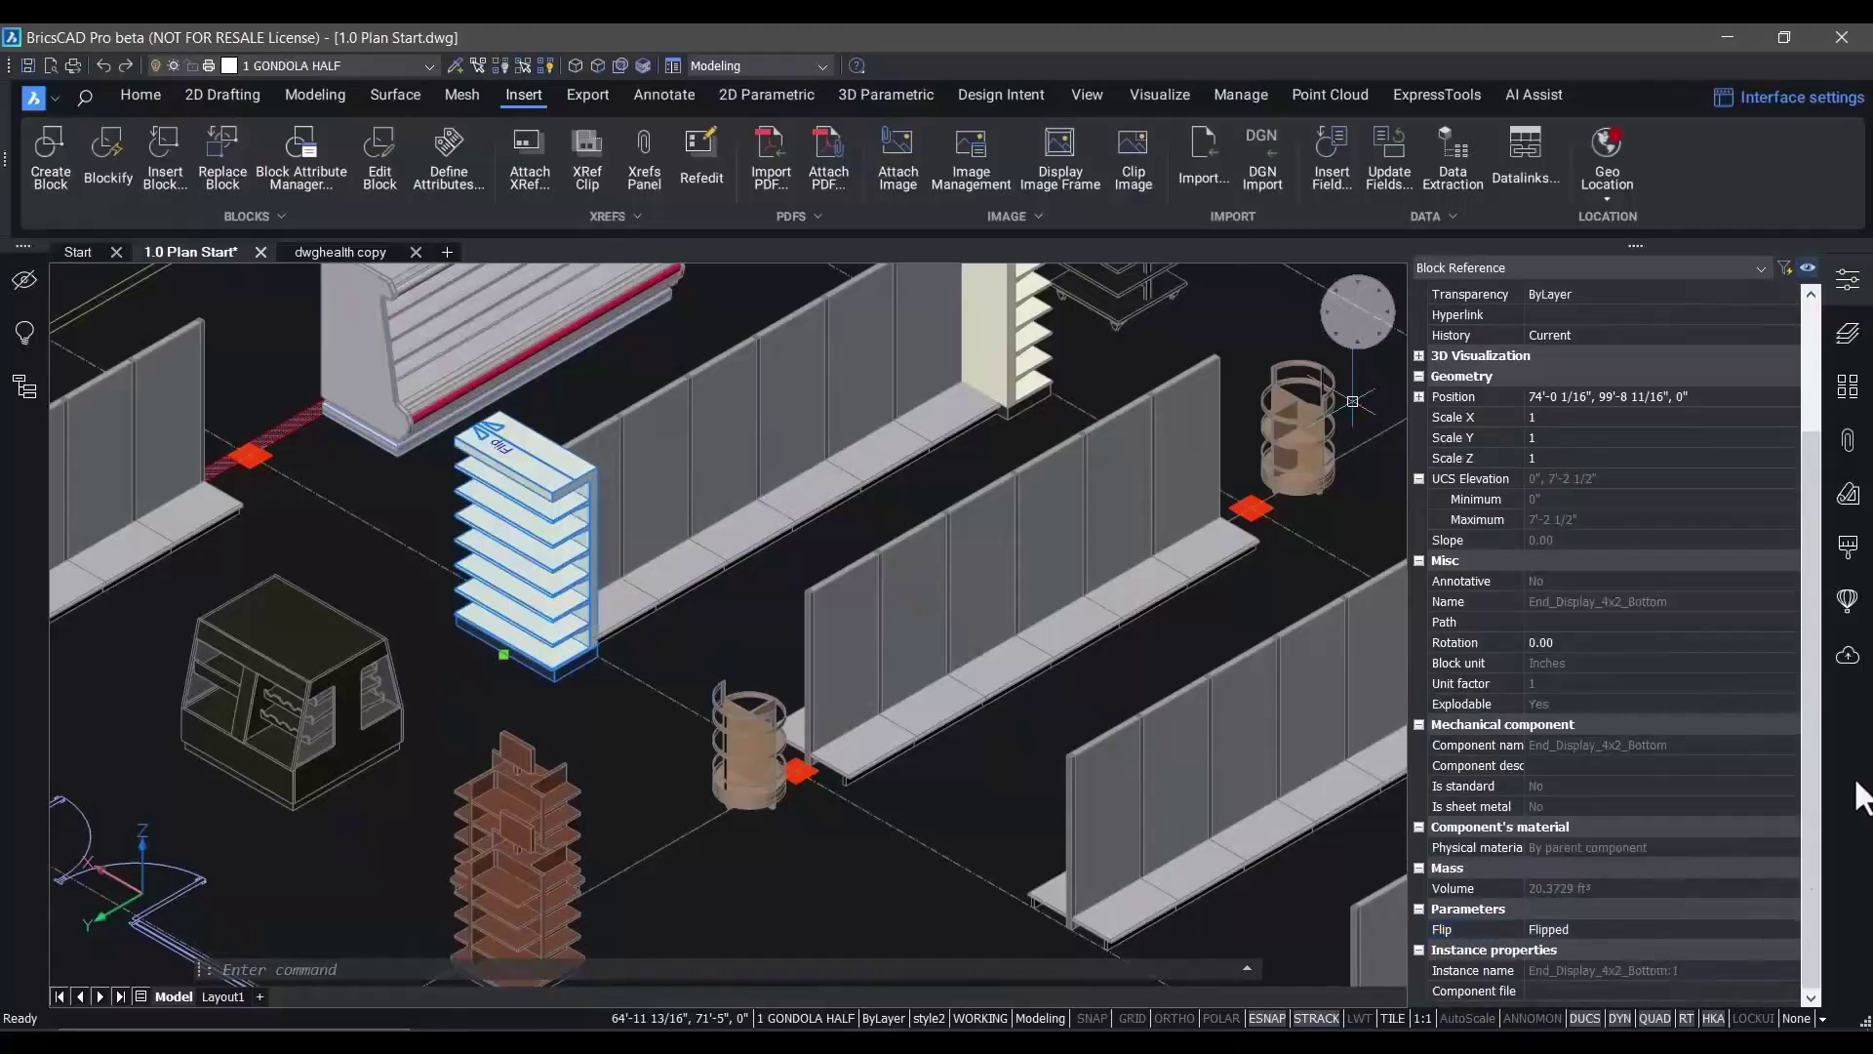
key("Escape")
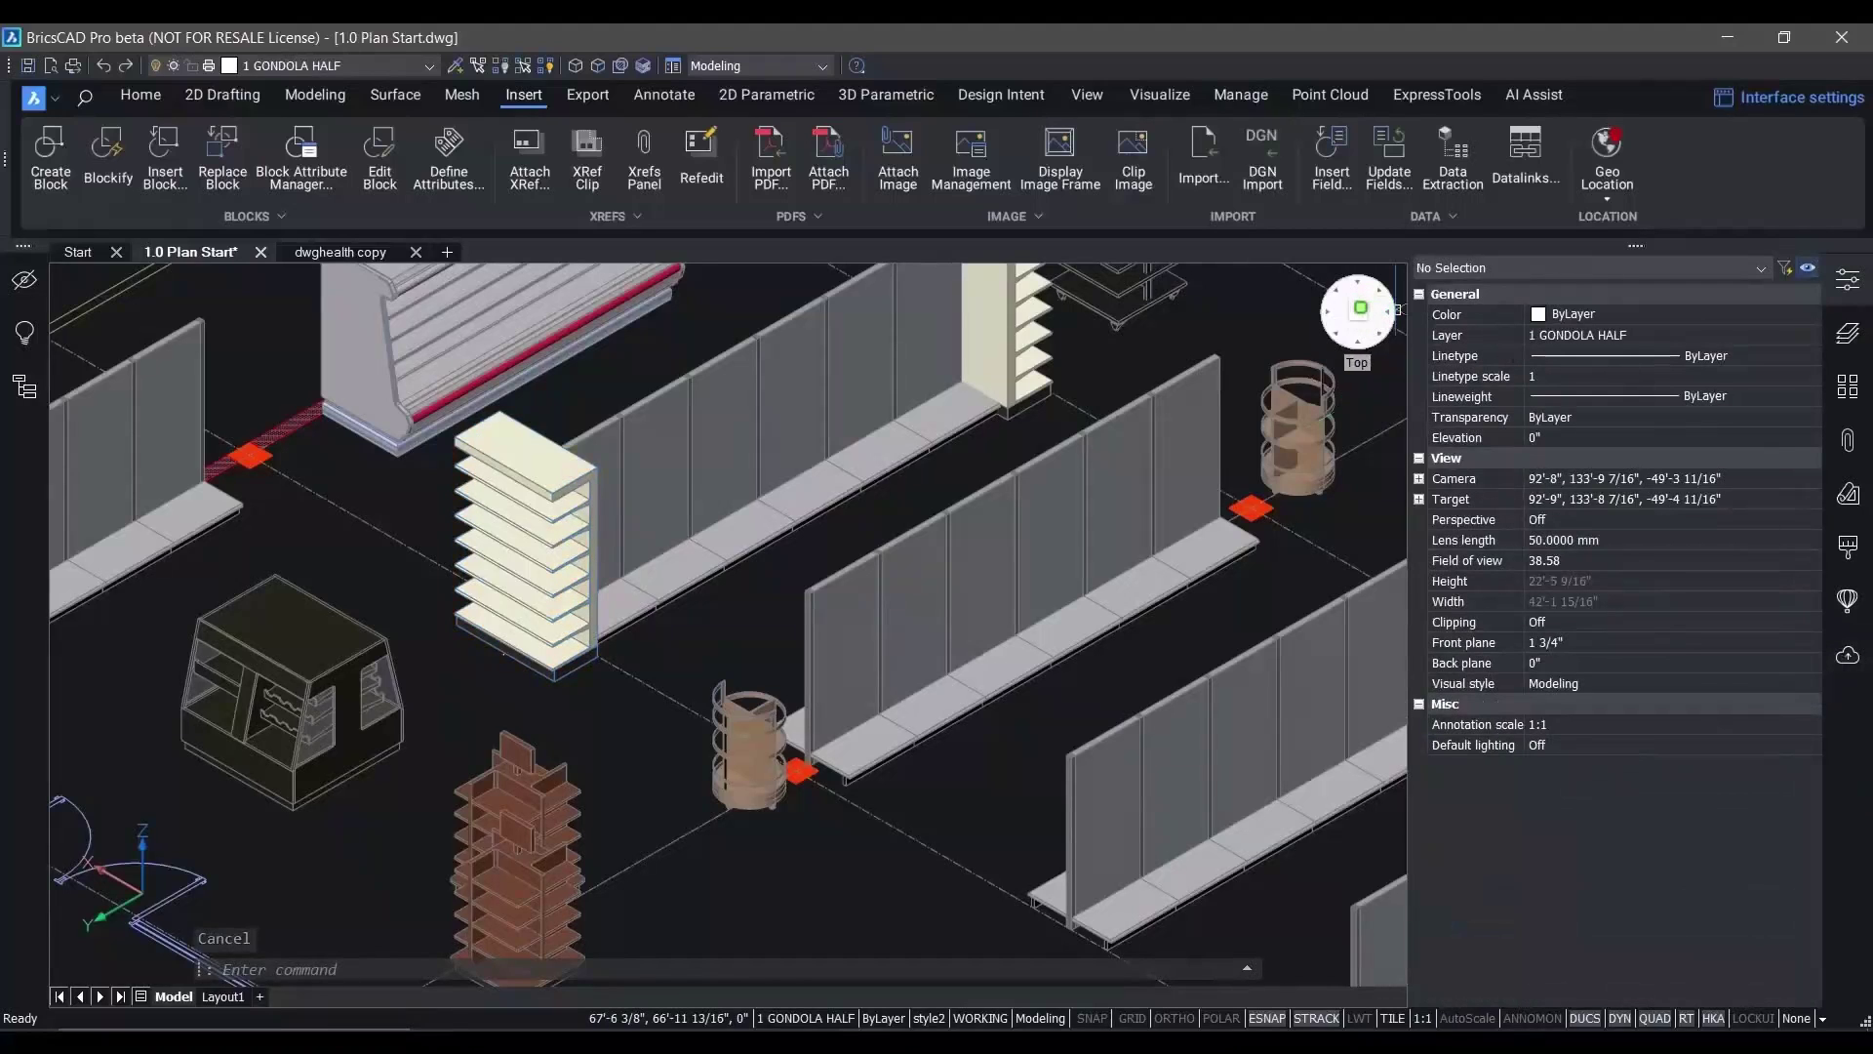
View the plan from Top and zoom in on the two floral prep sinks
left_click(1359, 309)
scroll(580, 766, "up", 5)
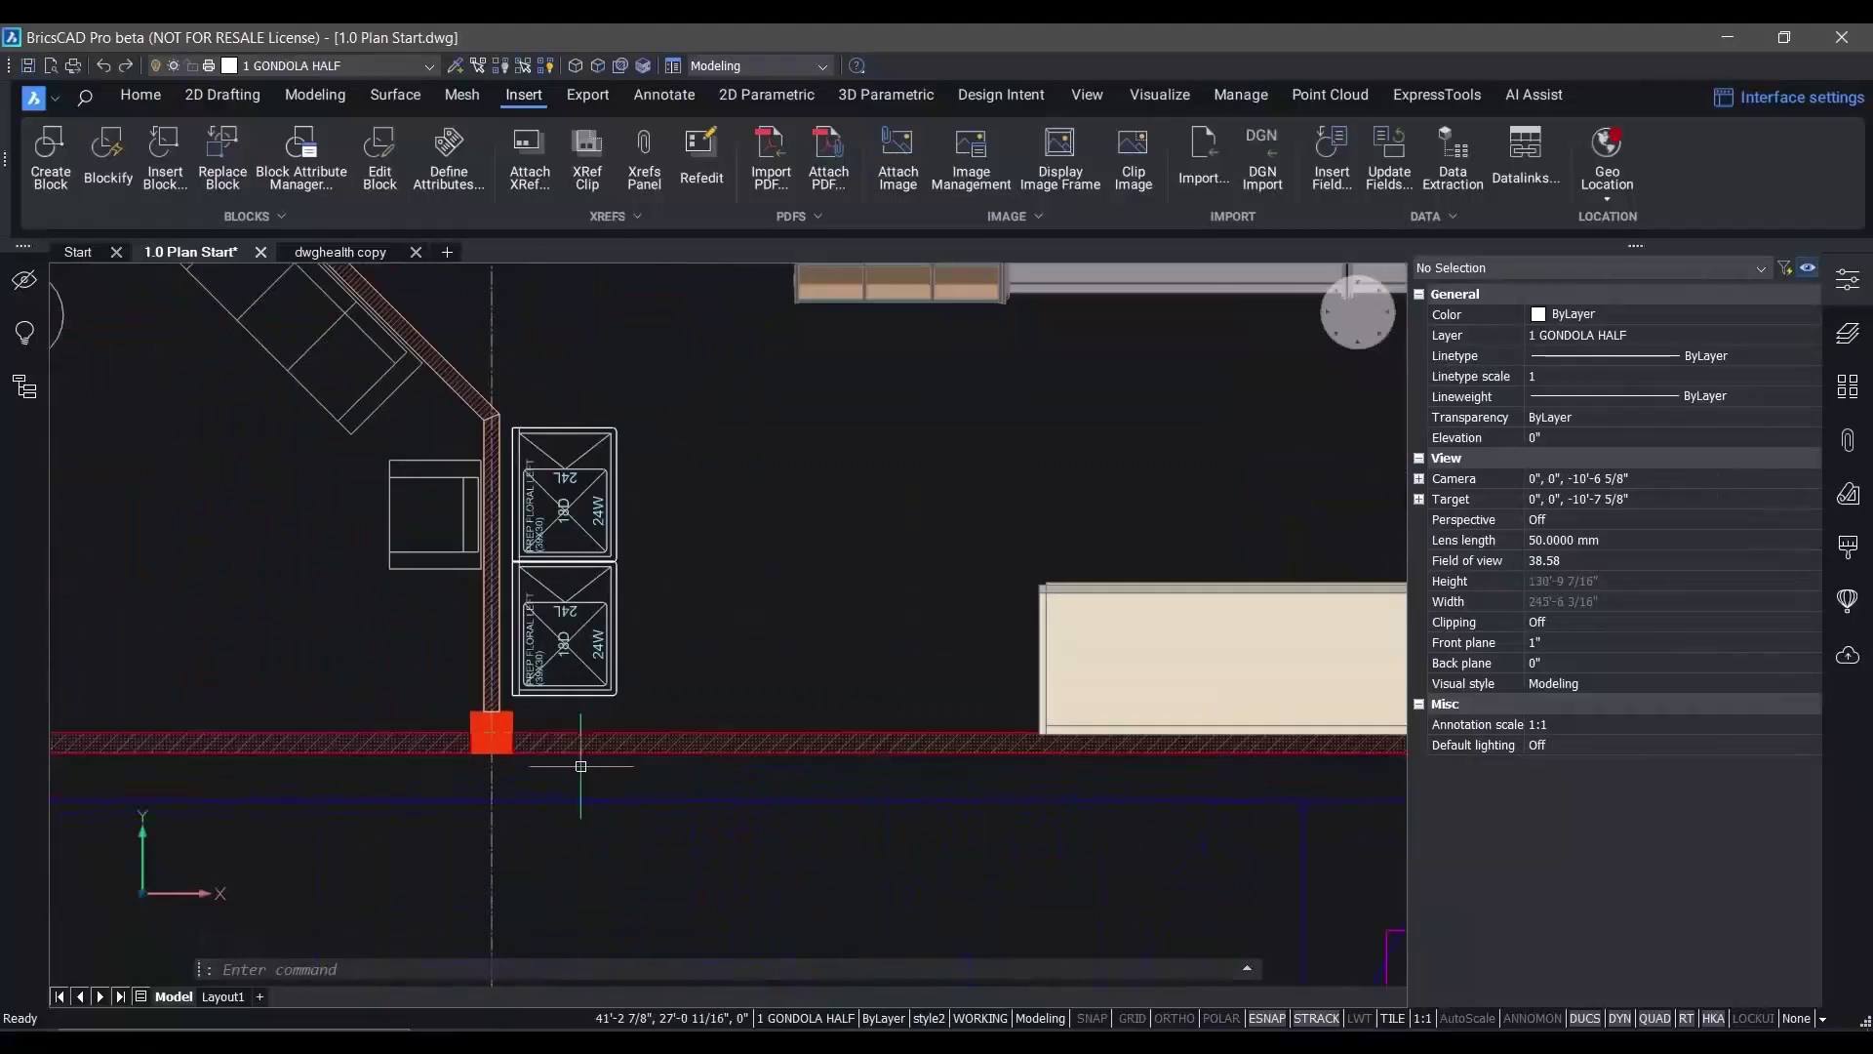
left_click_drag(661, 495, 610, 640)
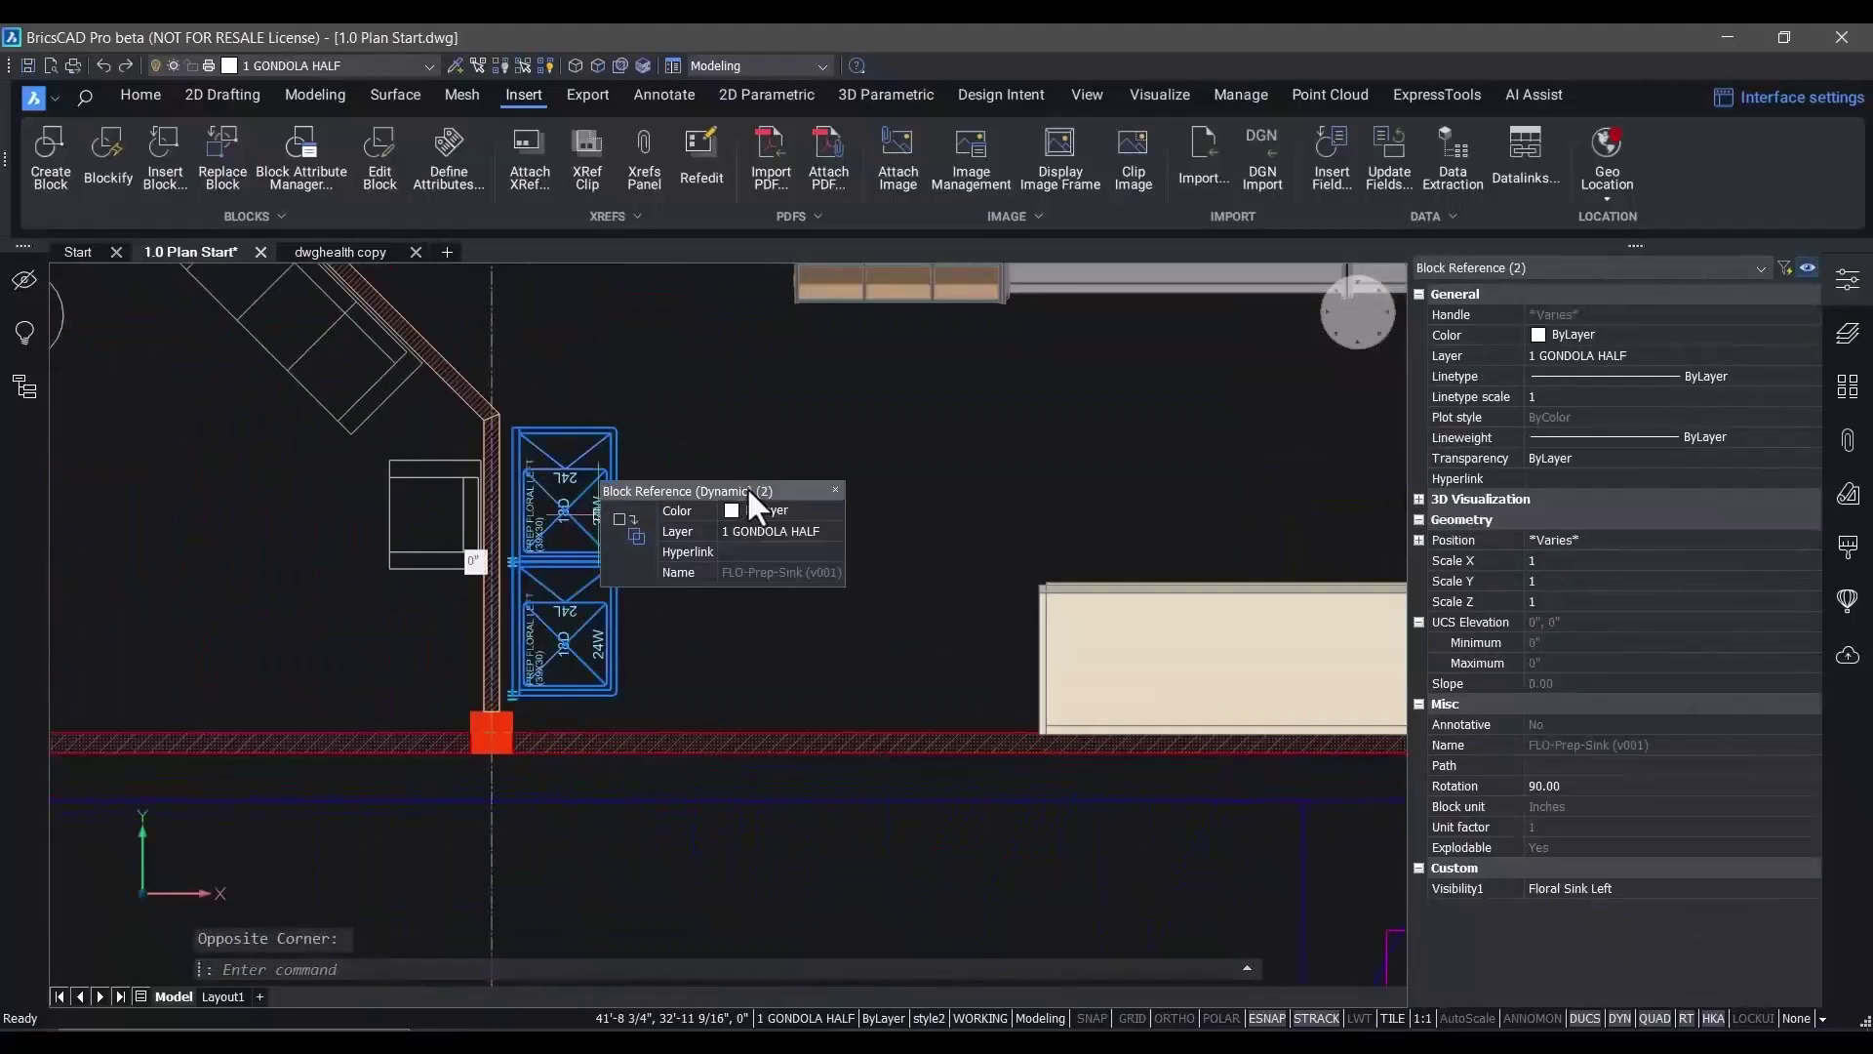
key("Escape")
scroll(518, 707, "up", 4)
Toggle the lower sink to Floral Sink Right and back to Left, then close Properties
left_click(505, 675)
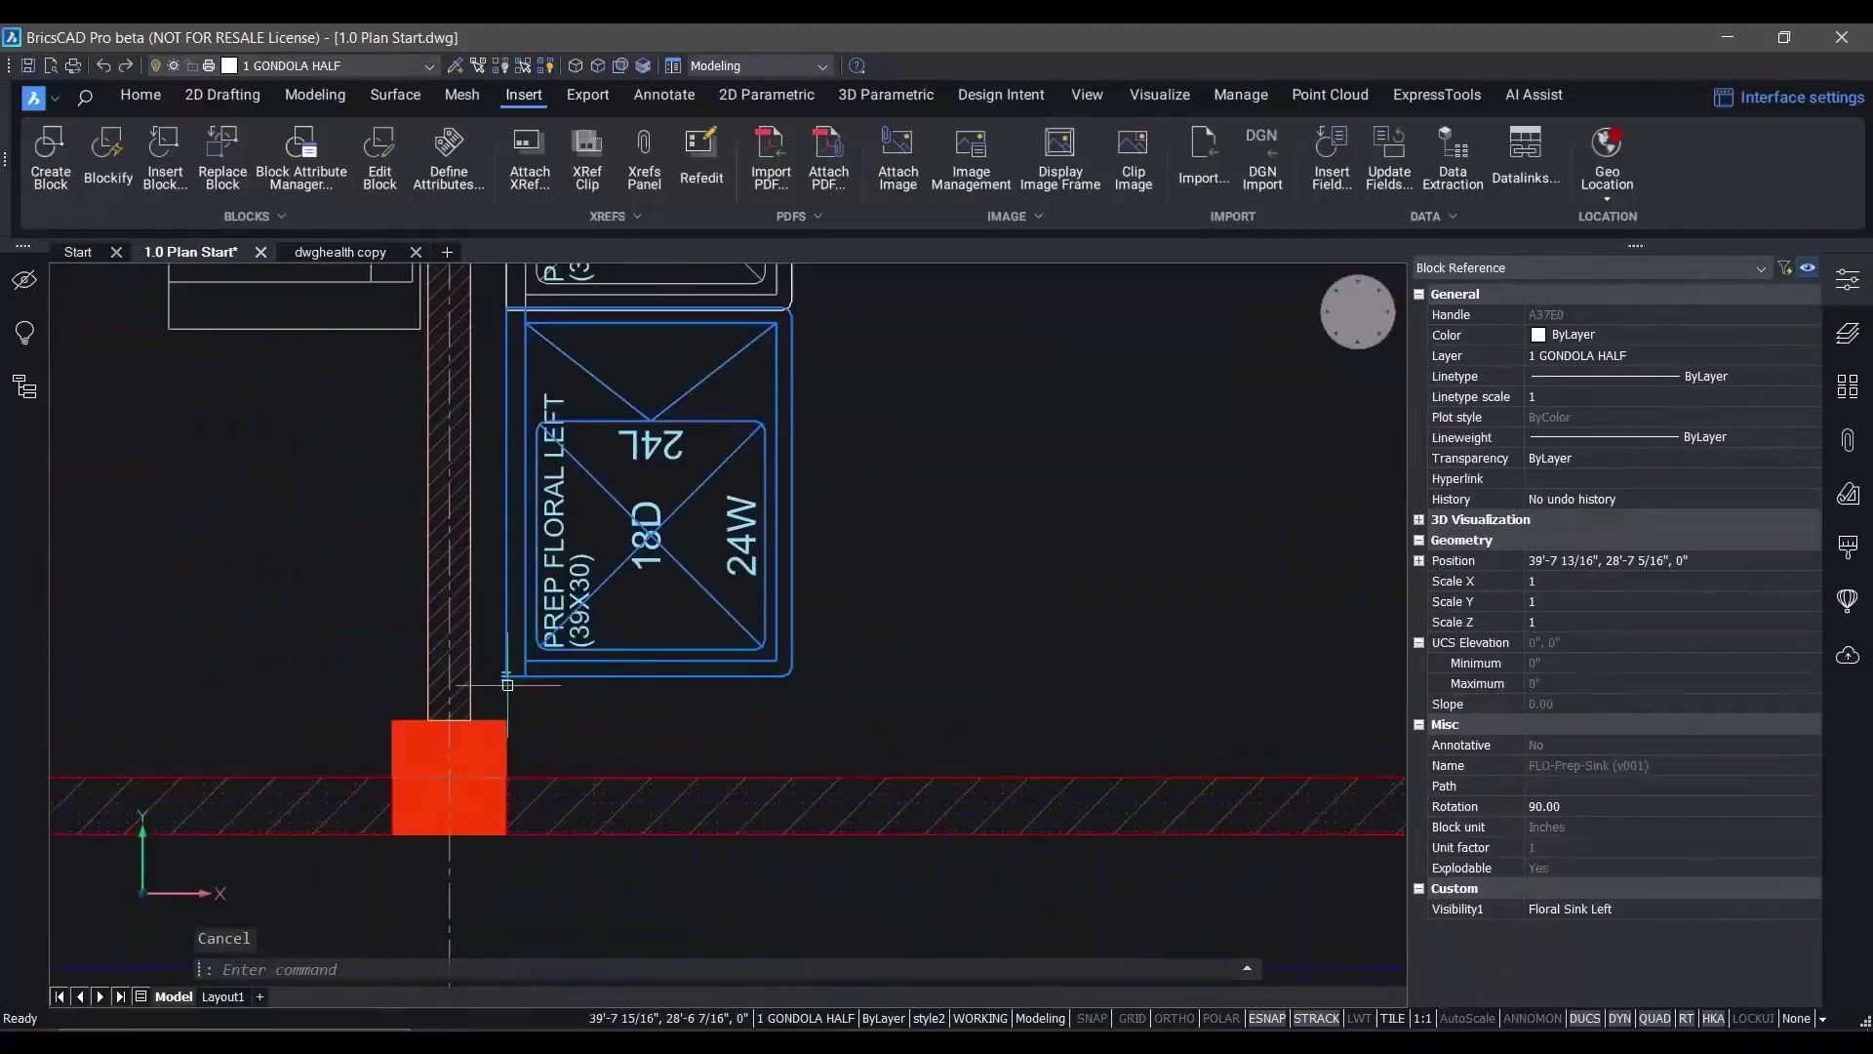
left_click(505, 675)
left_click(652, 716)
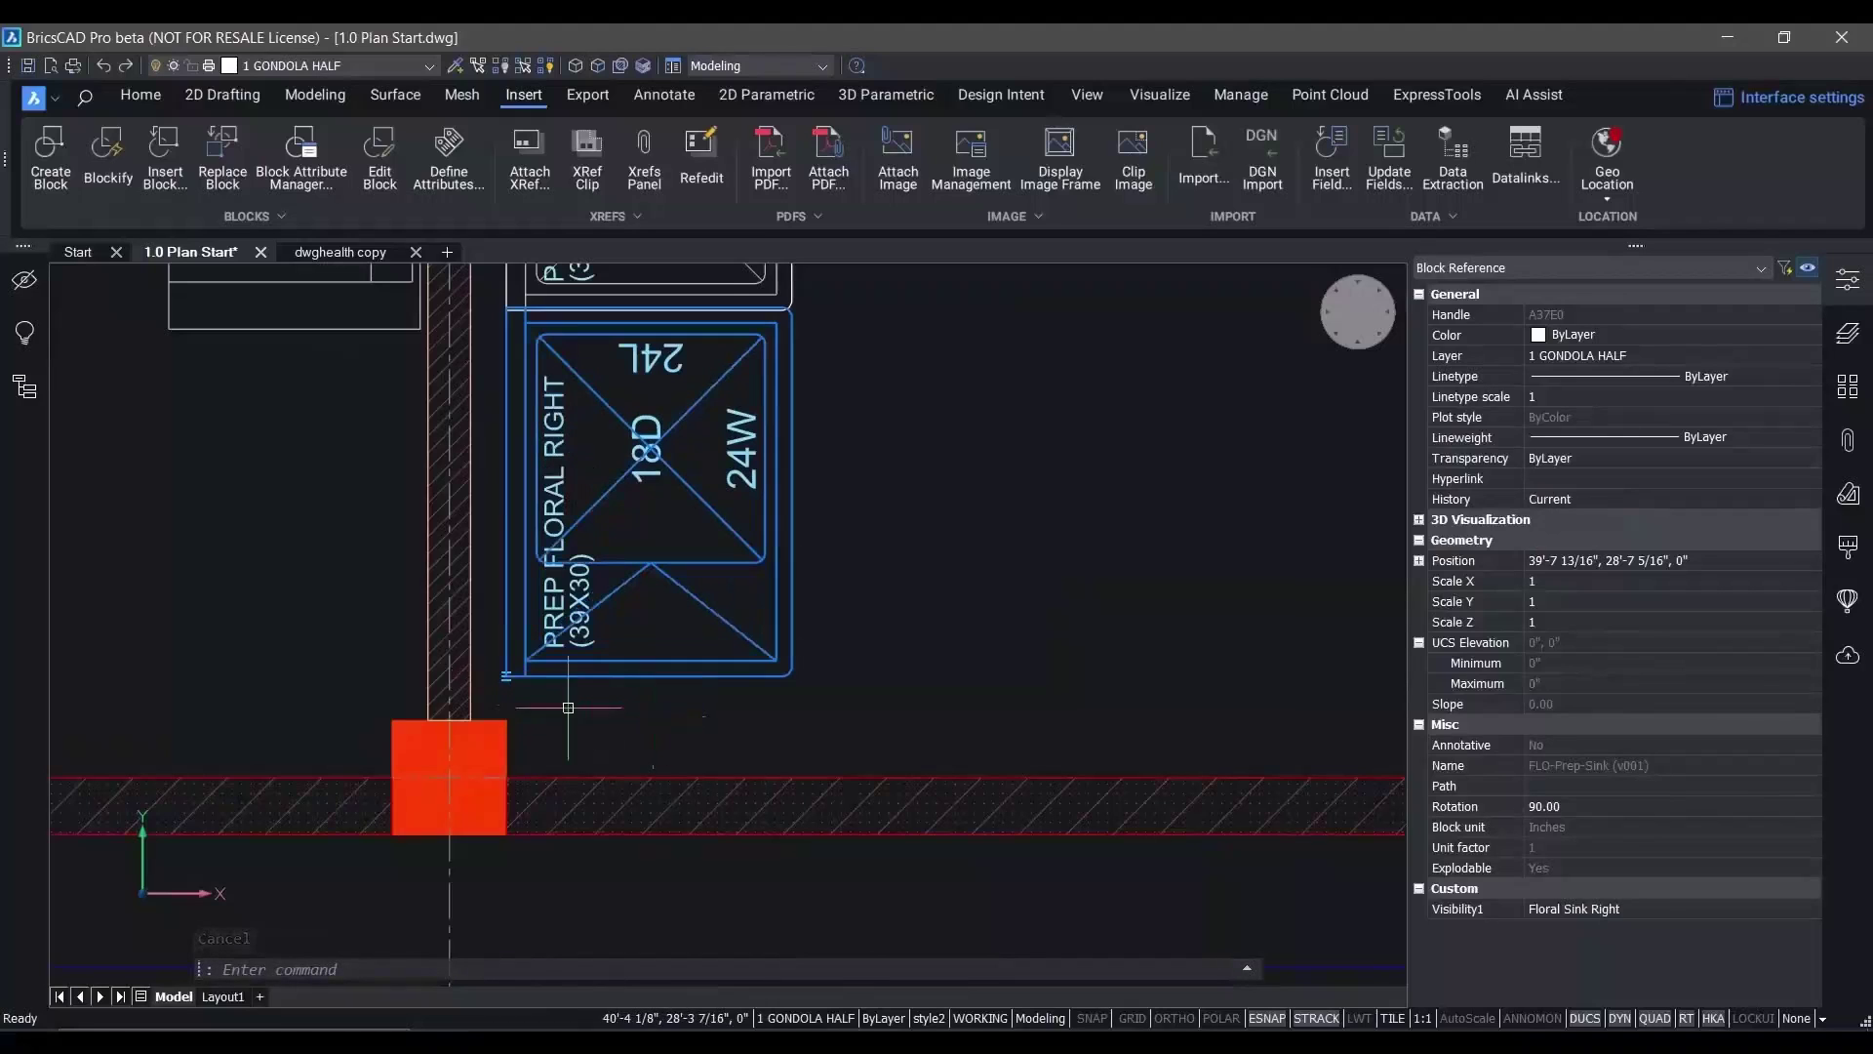
left_click(506, 675)
left_click(635, 689)
key("Escape")
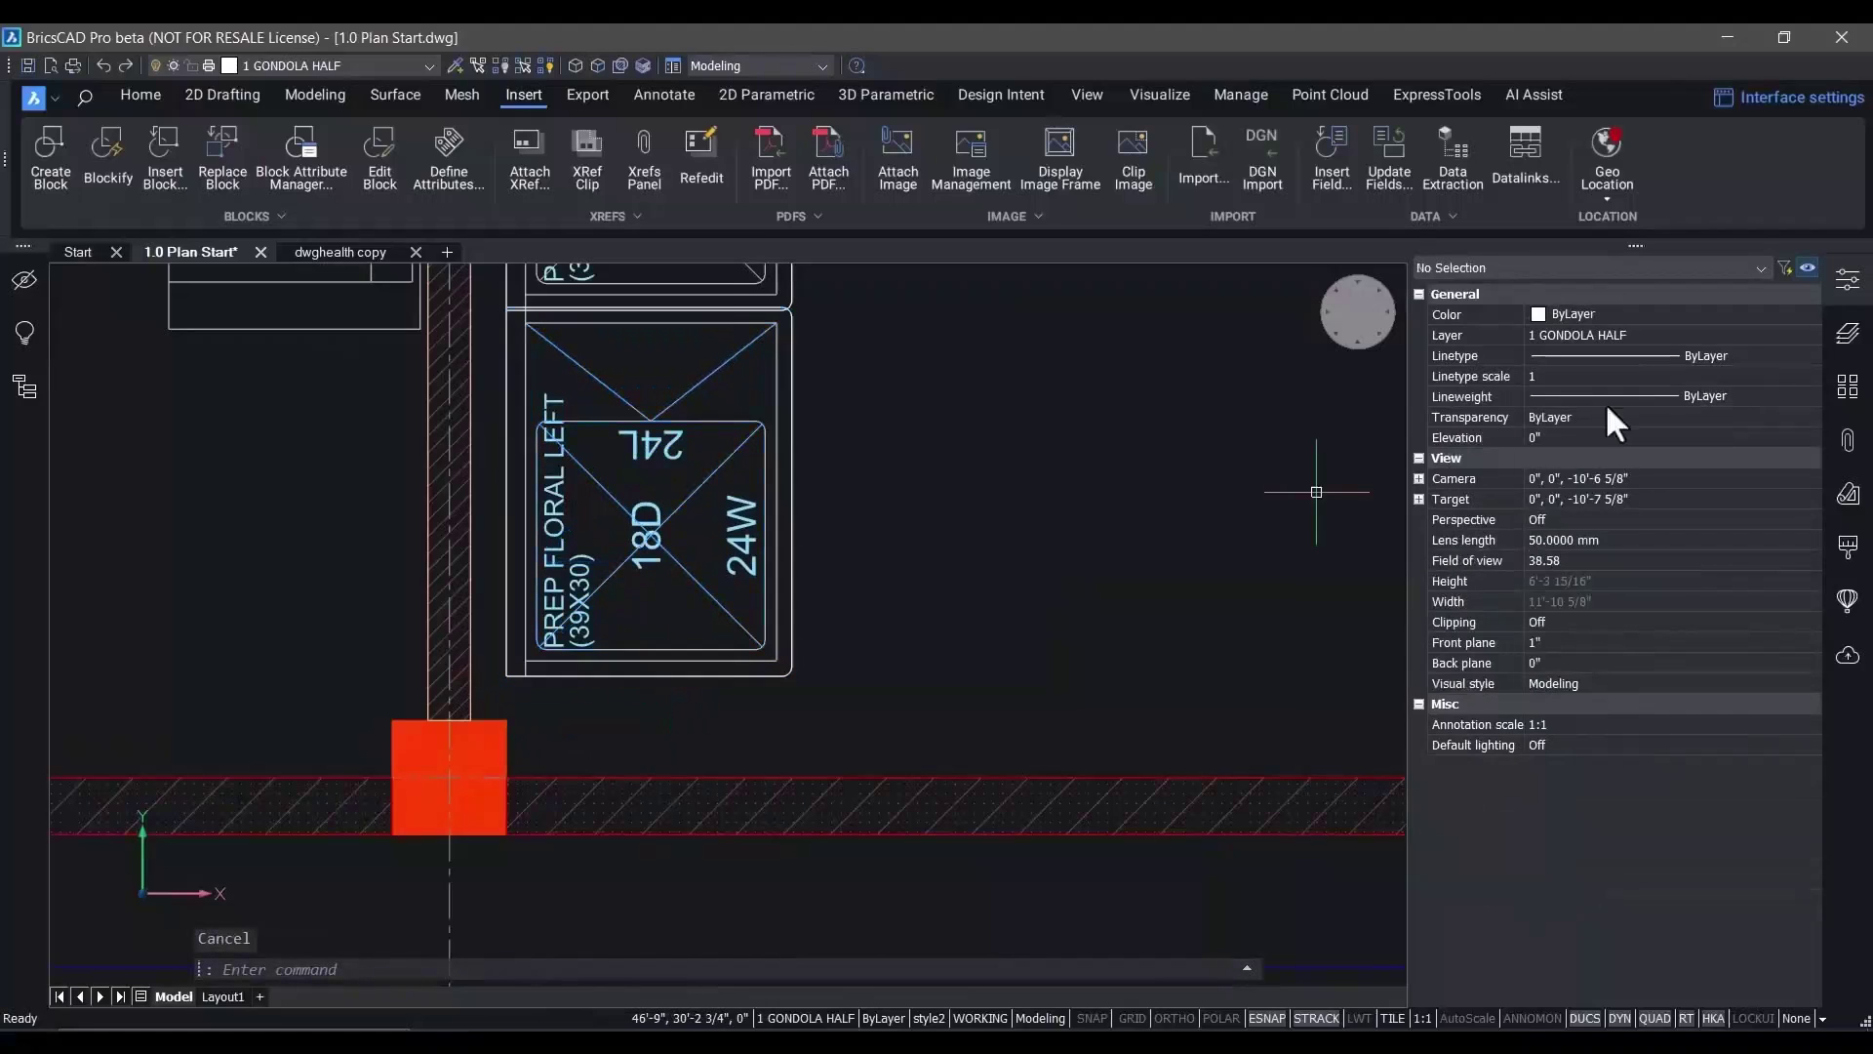
left_click(1848, 285)
scroll(1135, 478, "down", 3)
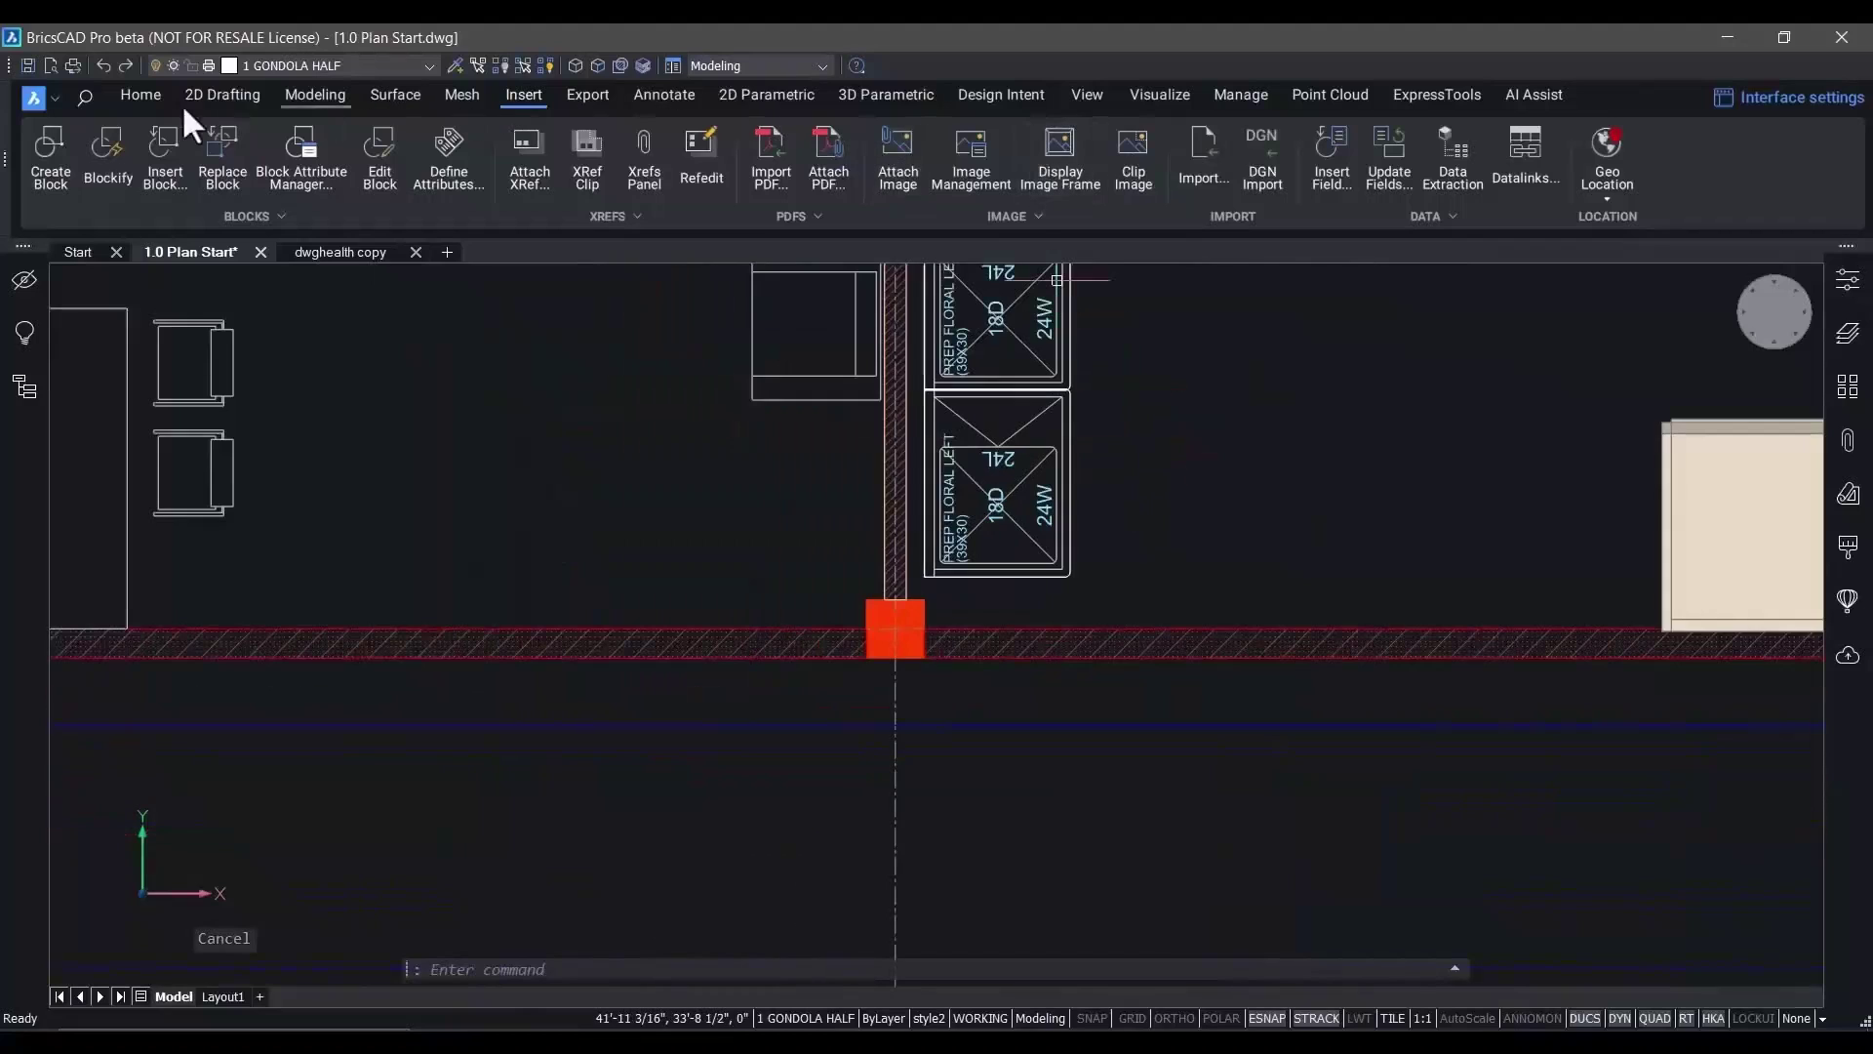
left_click(86, 96)
Run BLOCKCONVERT on FLO-Prep-Sink (v001), converting it in this file with references replaced
type("blockc")
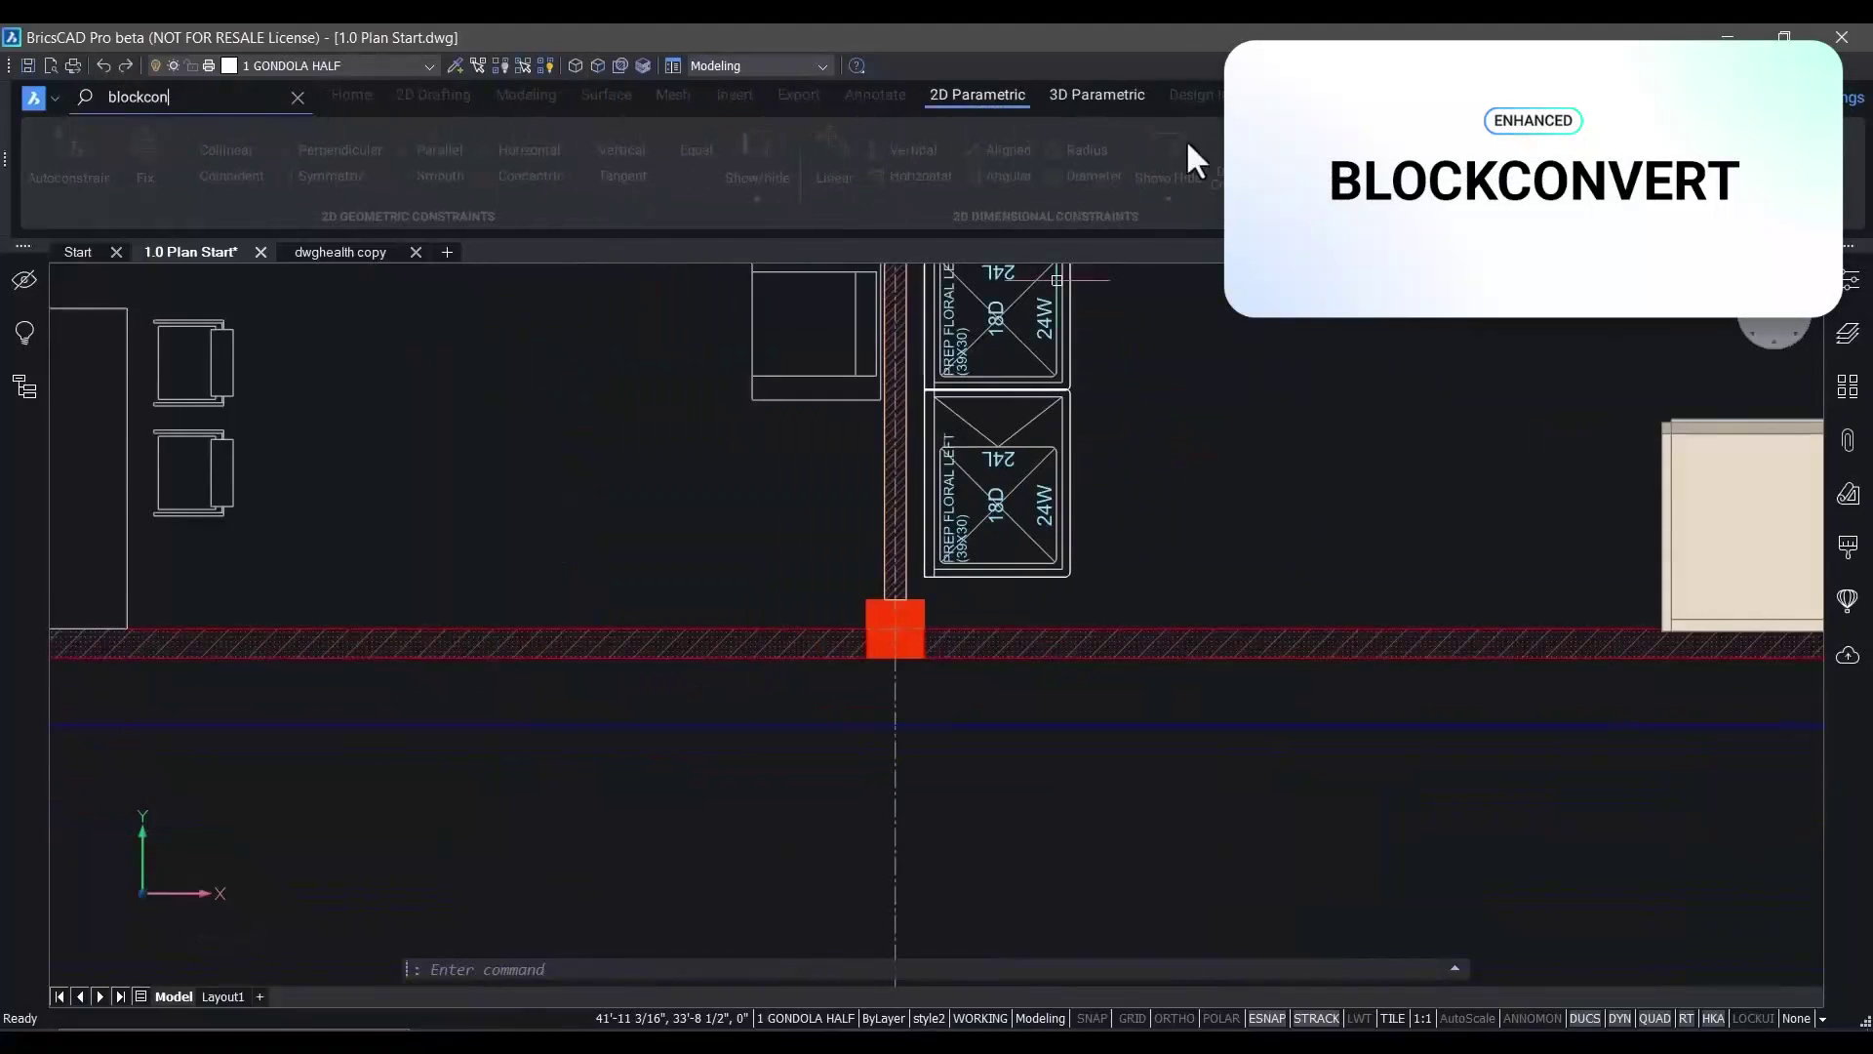
type("on")
key("Return")
left_click(486, 217)
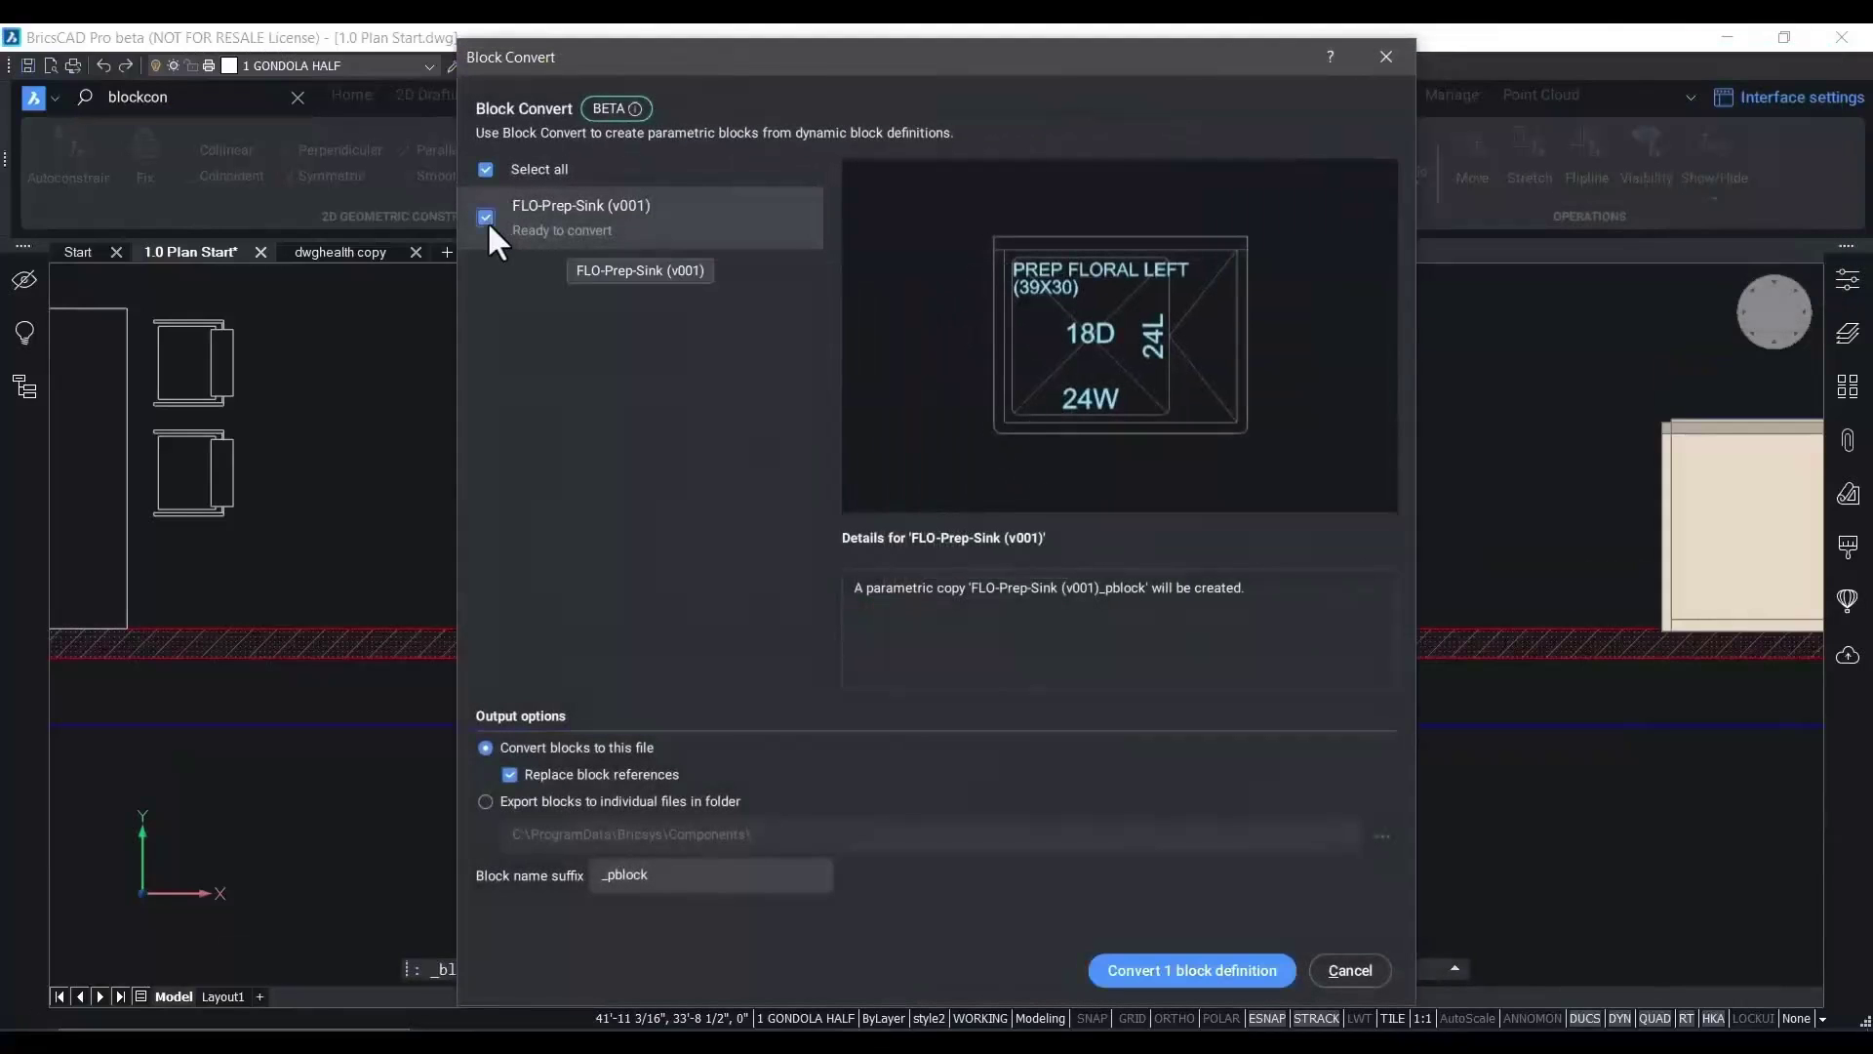
left_click(486, 801)
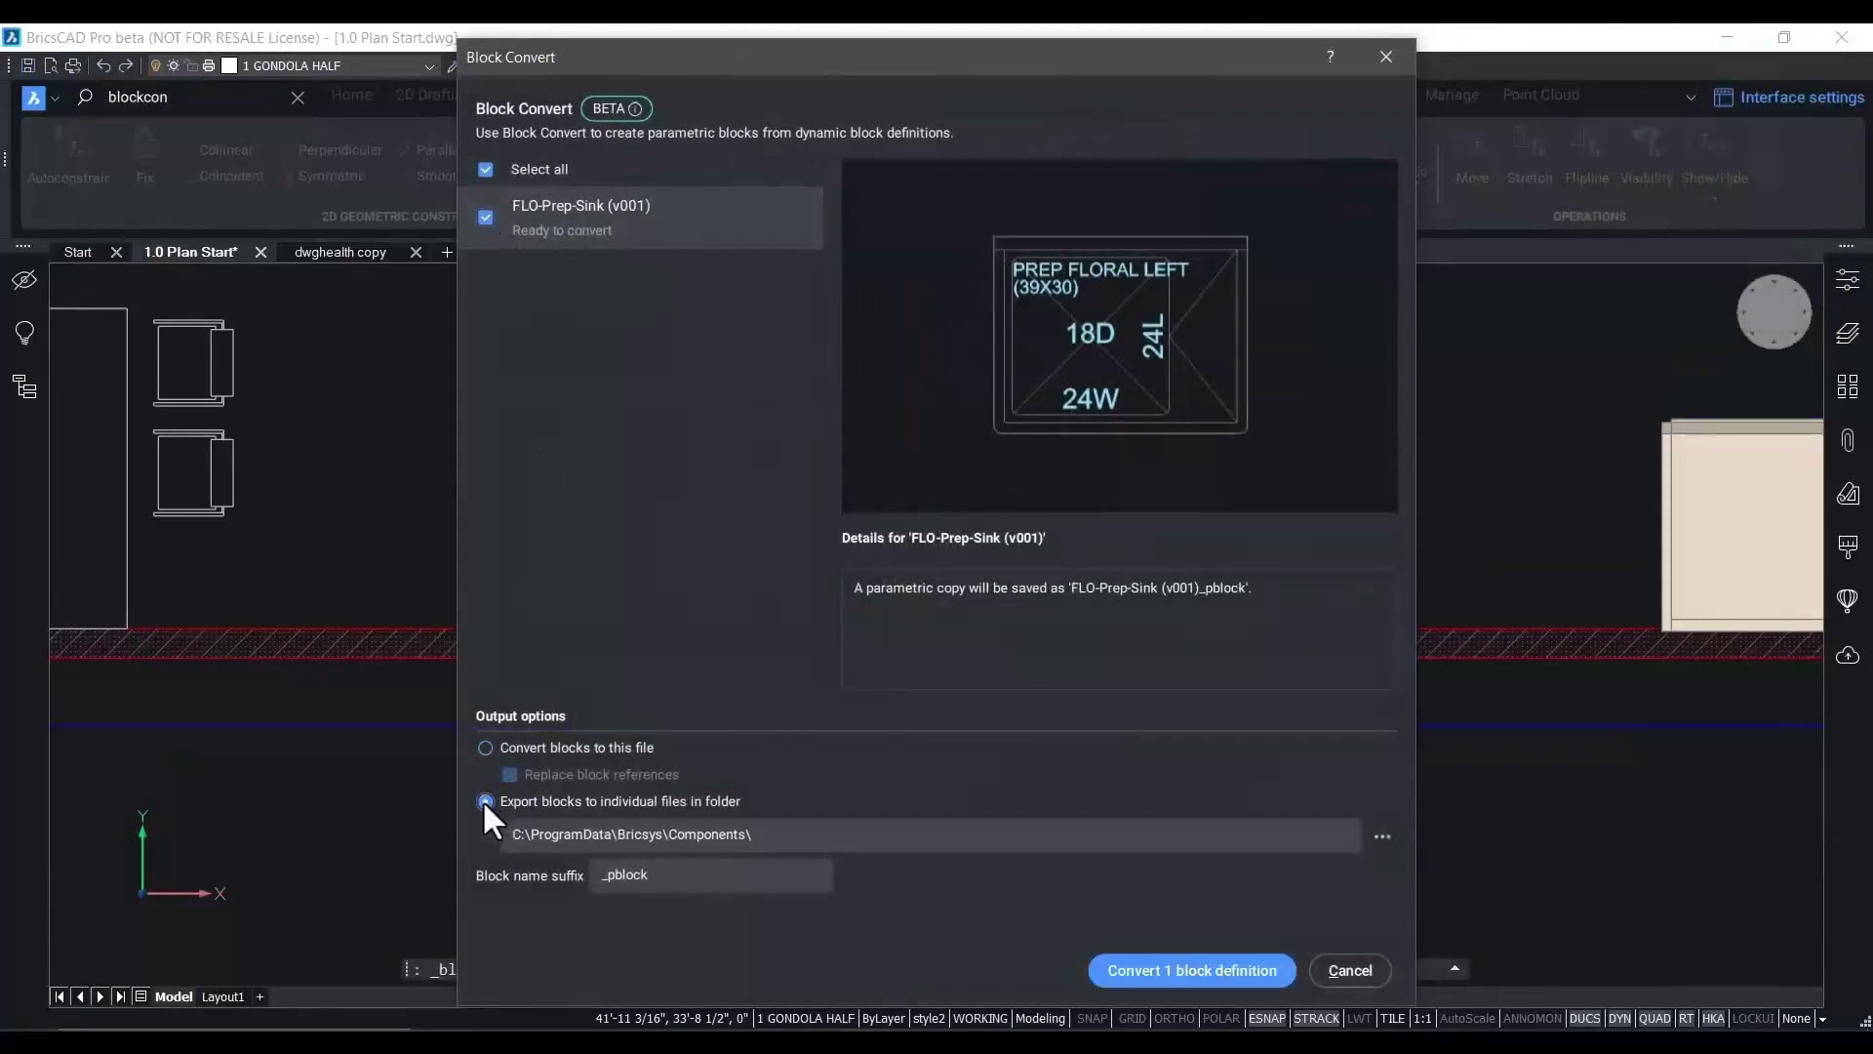
left_click(485, 747)
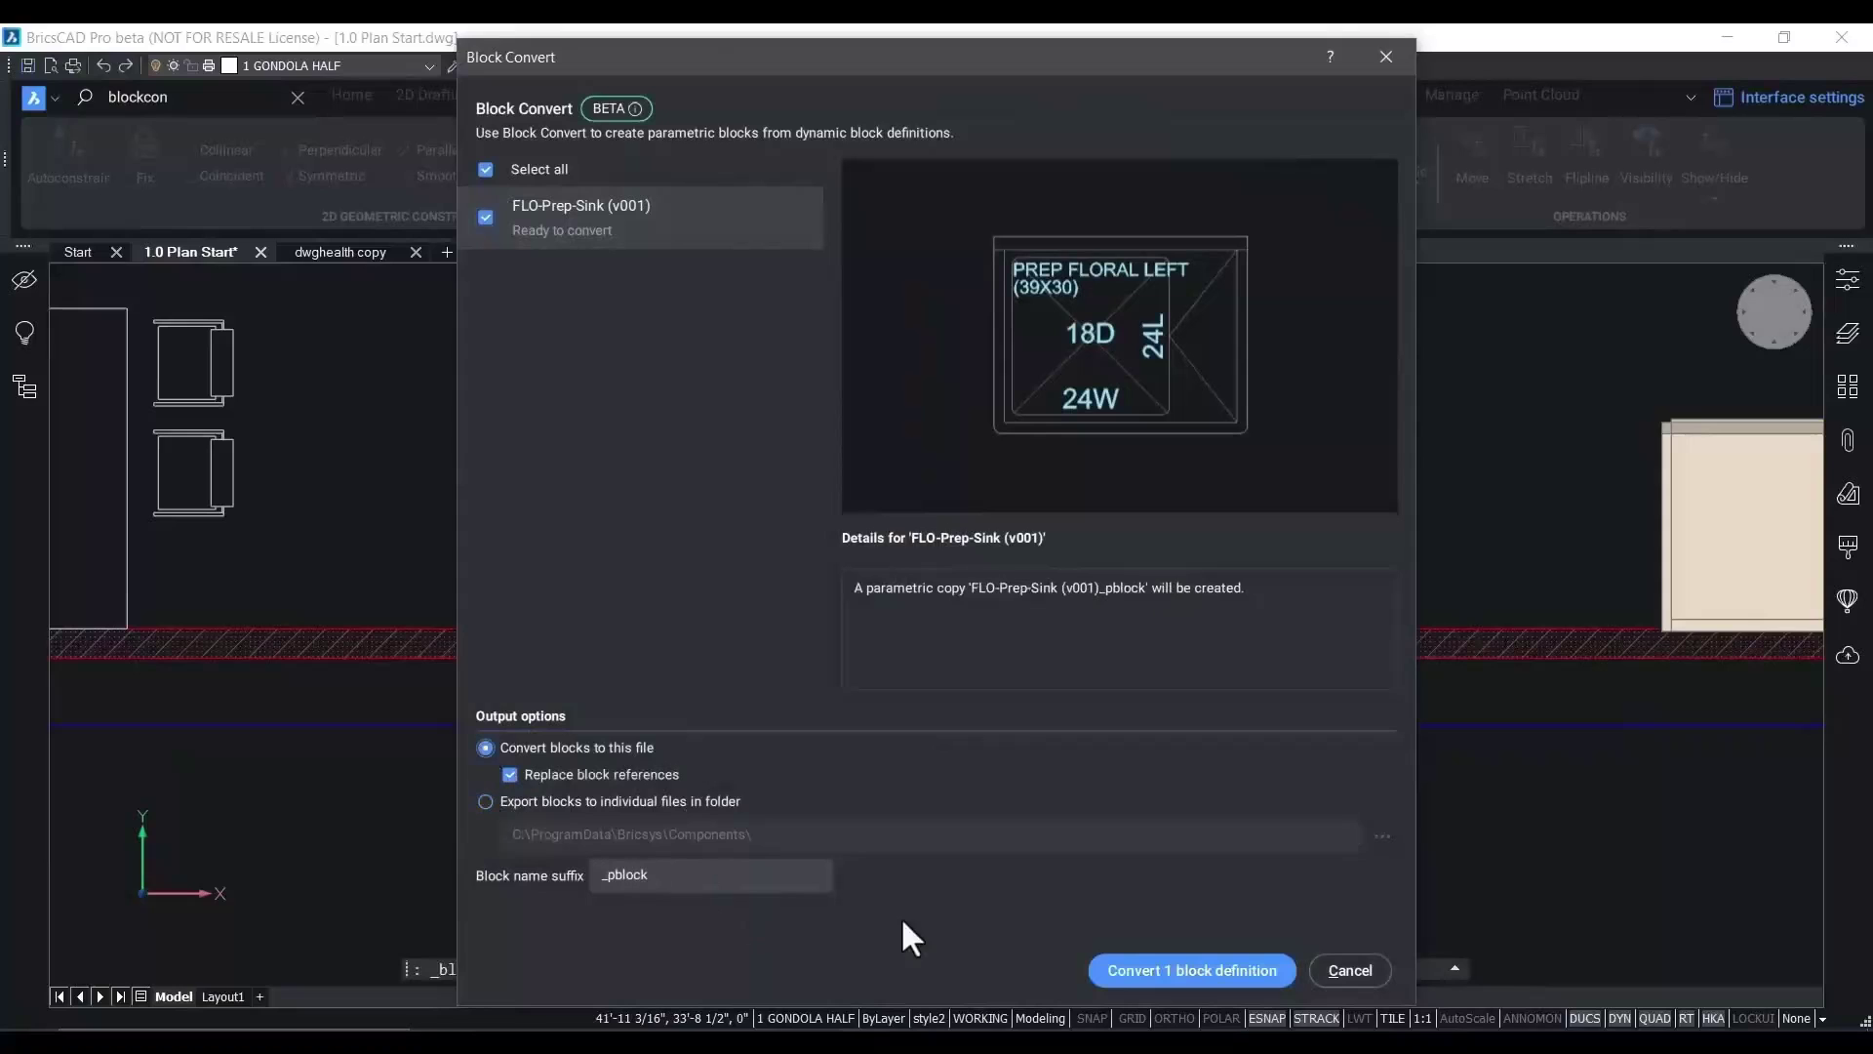
left_click(1155, 968)
Select both sinks and verify Visibility1 offers Floral Sink Left and Right, keeping Left
scroll(1107, 551, "down", 2)
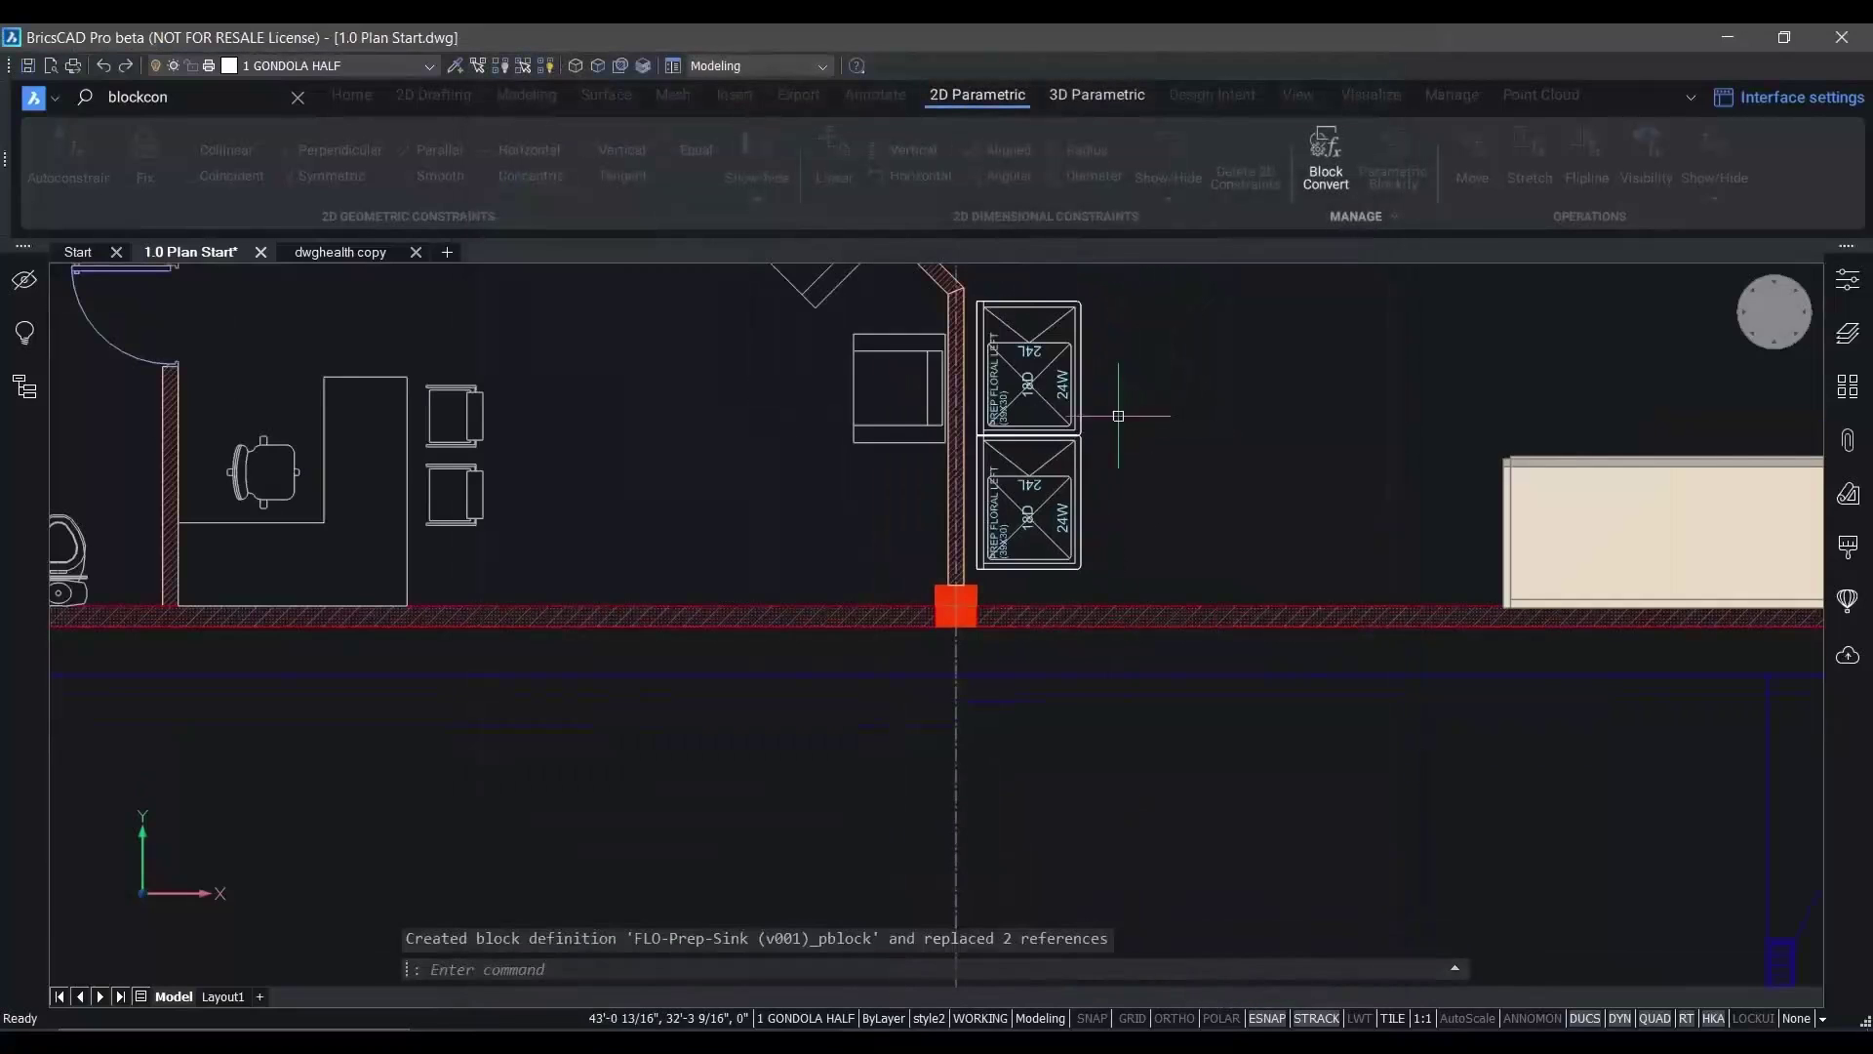
left_click(1127, 353)
left_click(1015, 478)
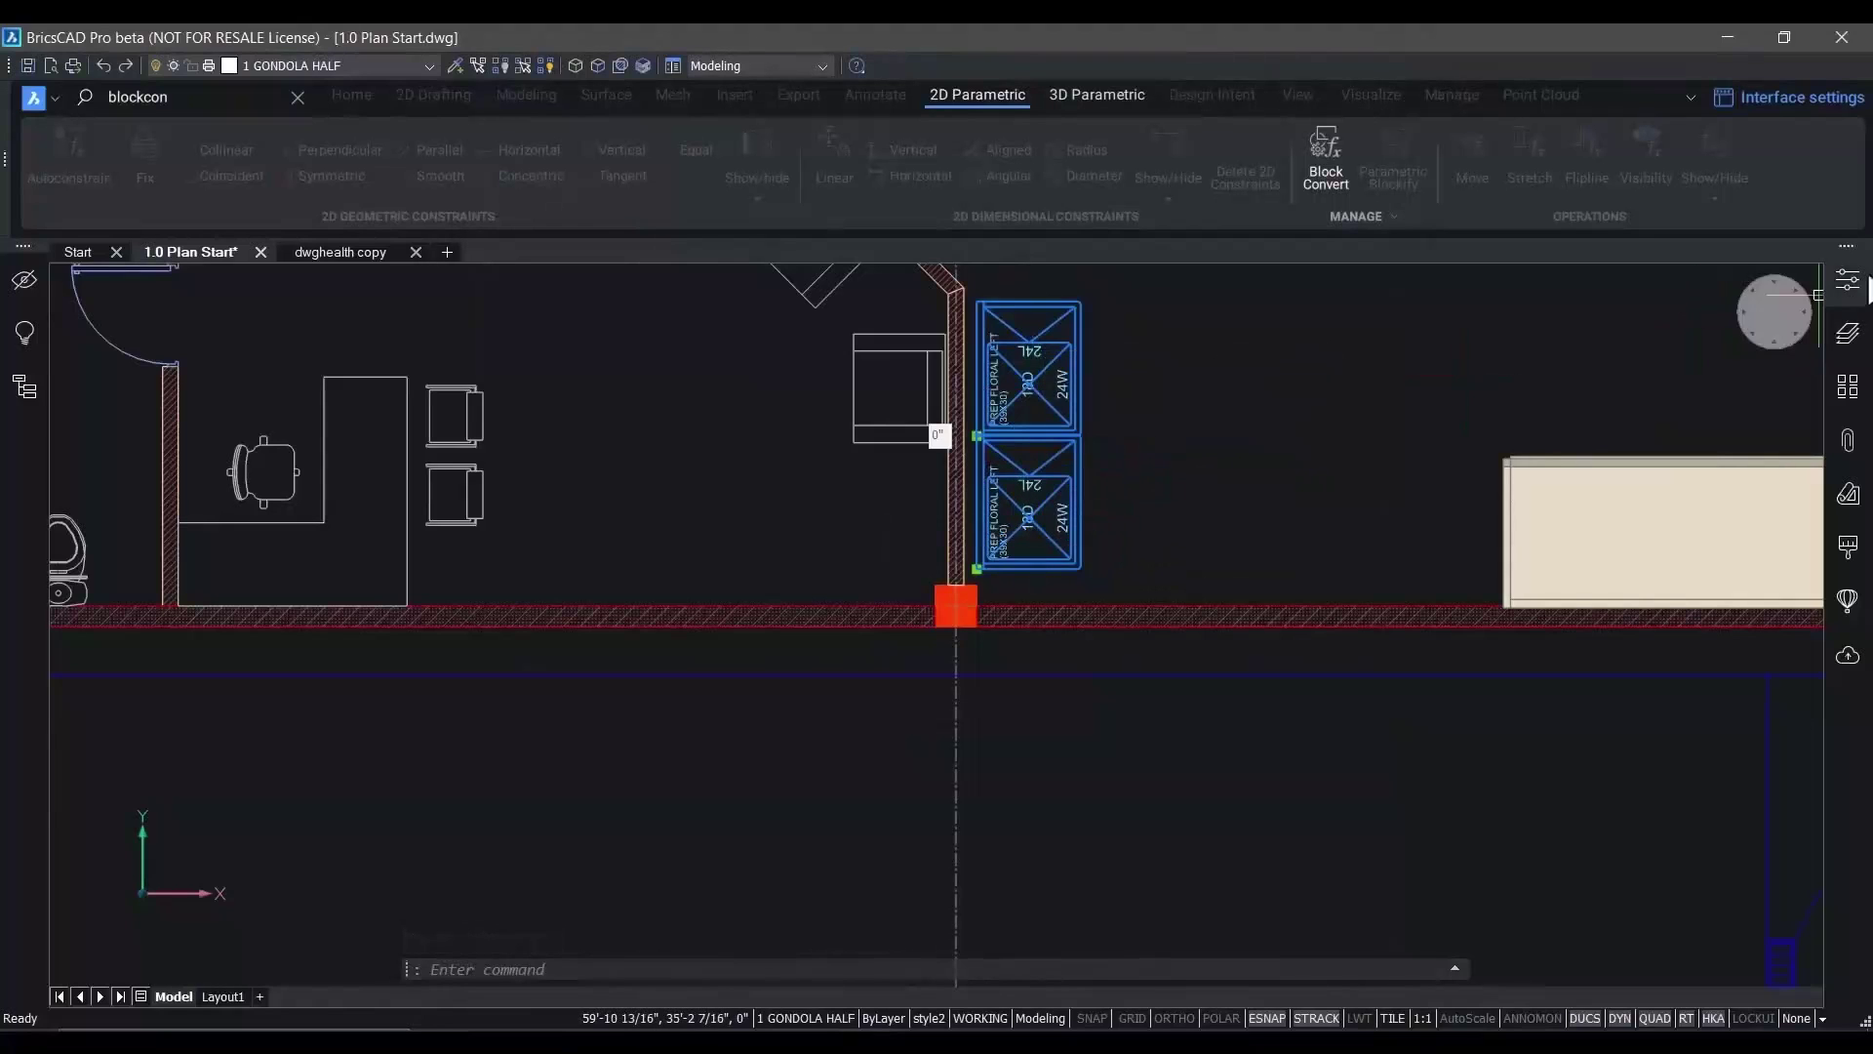
left_click(1847, 279)
left_click(1629, 886)
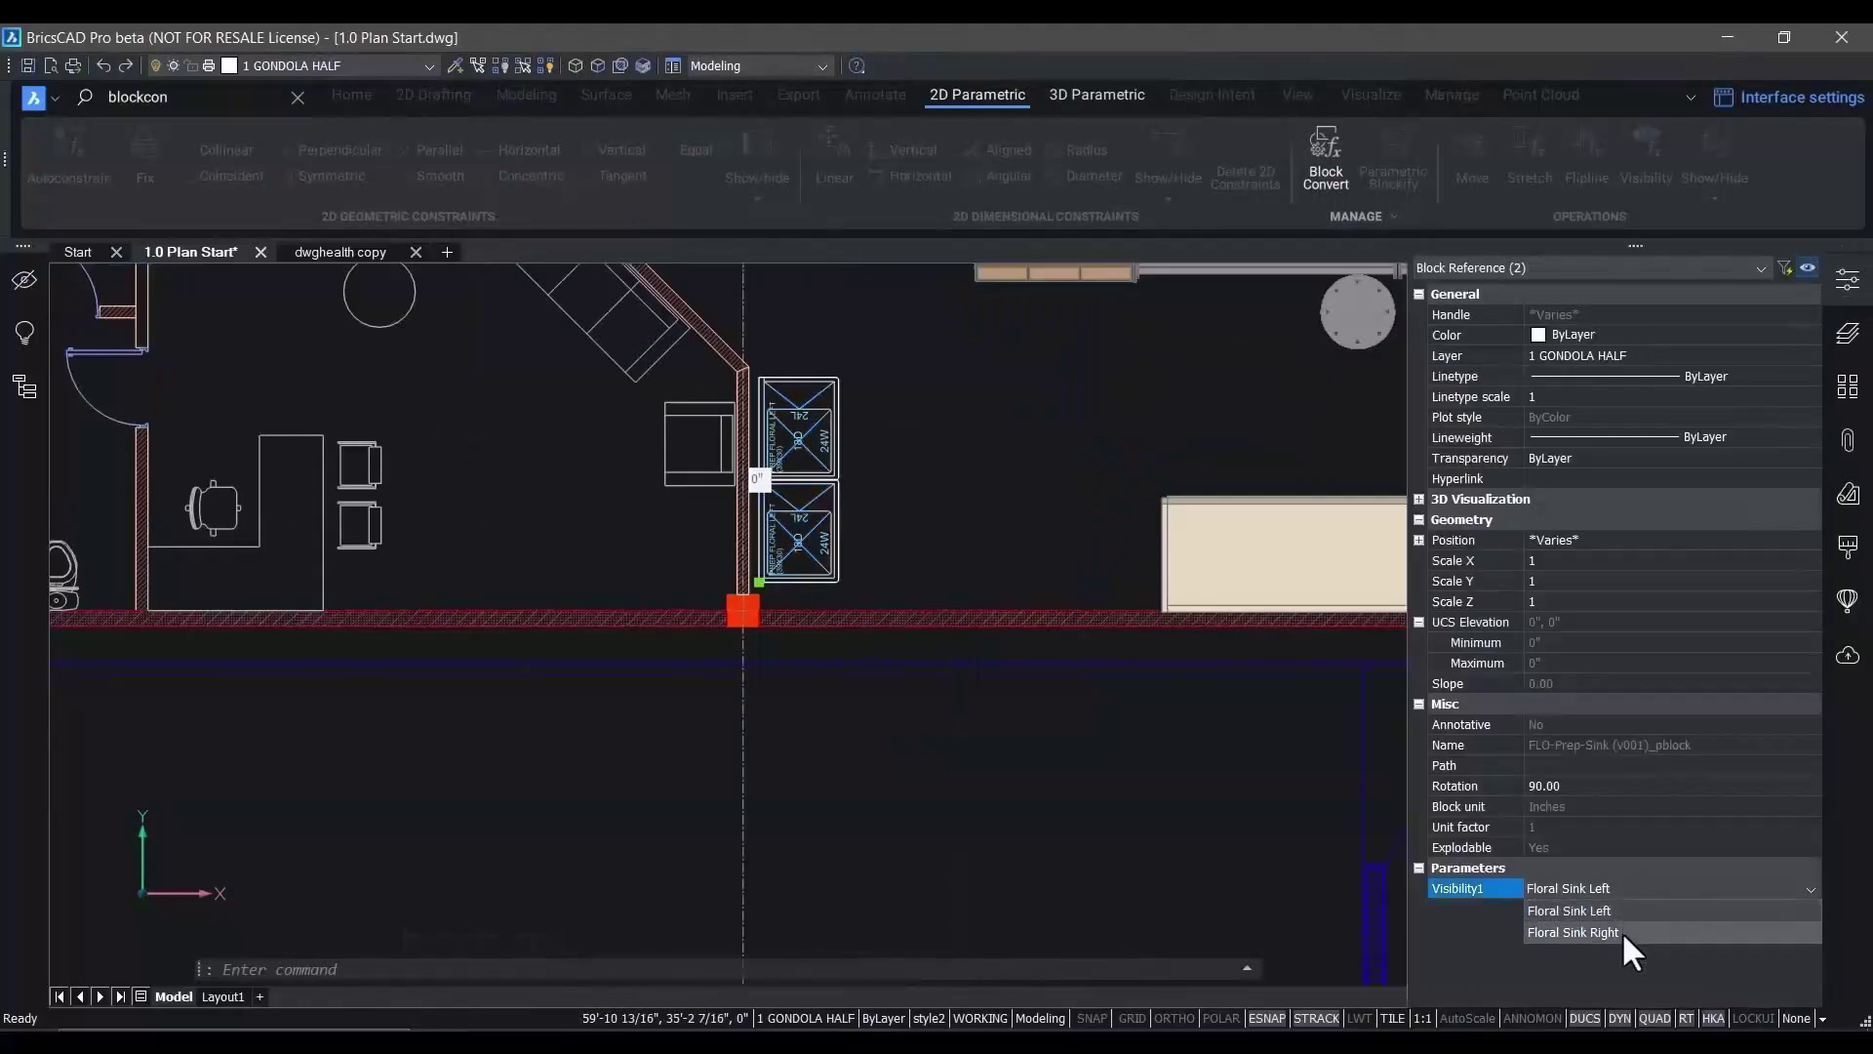
left_click(1622, 931)
key("Escape")
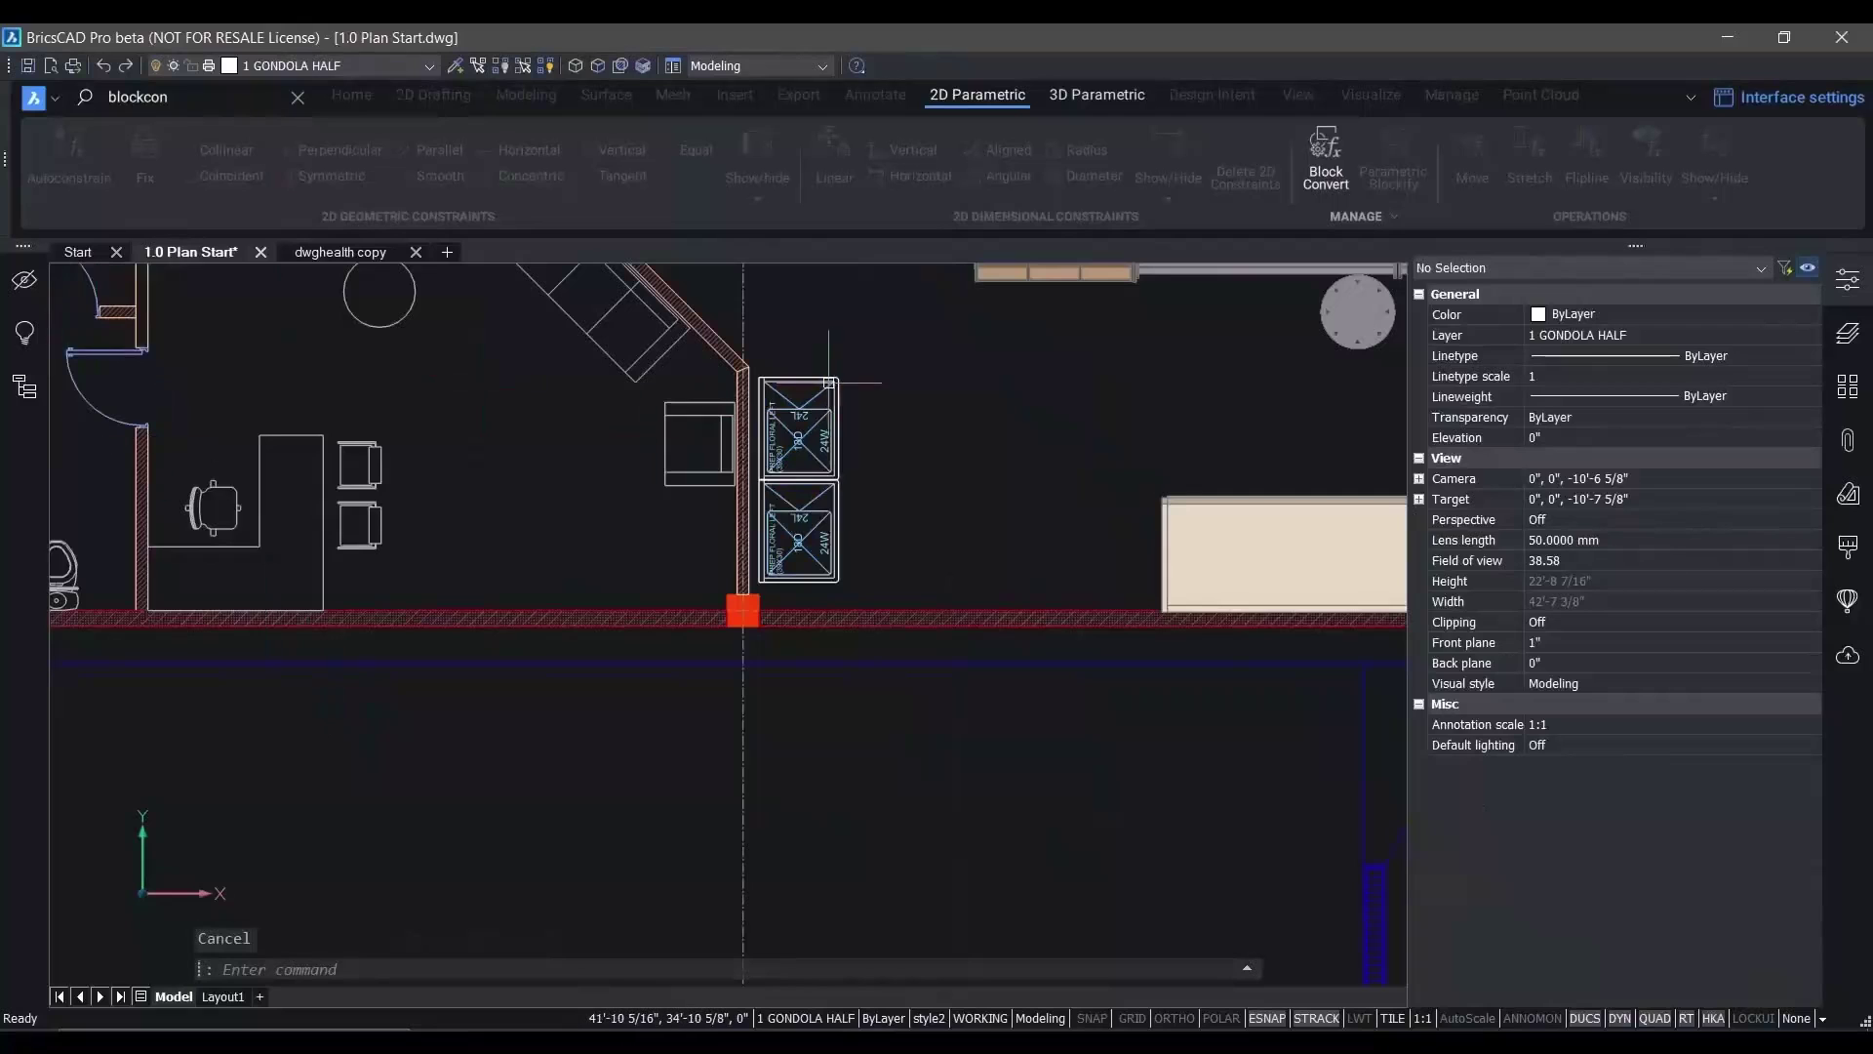
Edit the sink block, toggling Floral Sink Right and Left states and checking its parameters
double_click(798, 429)
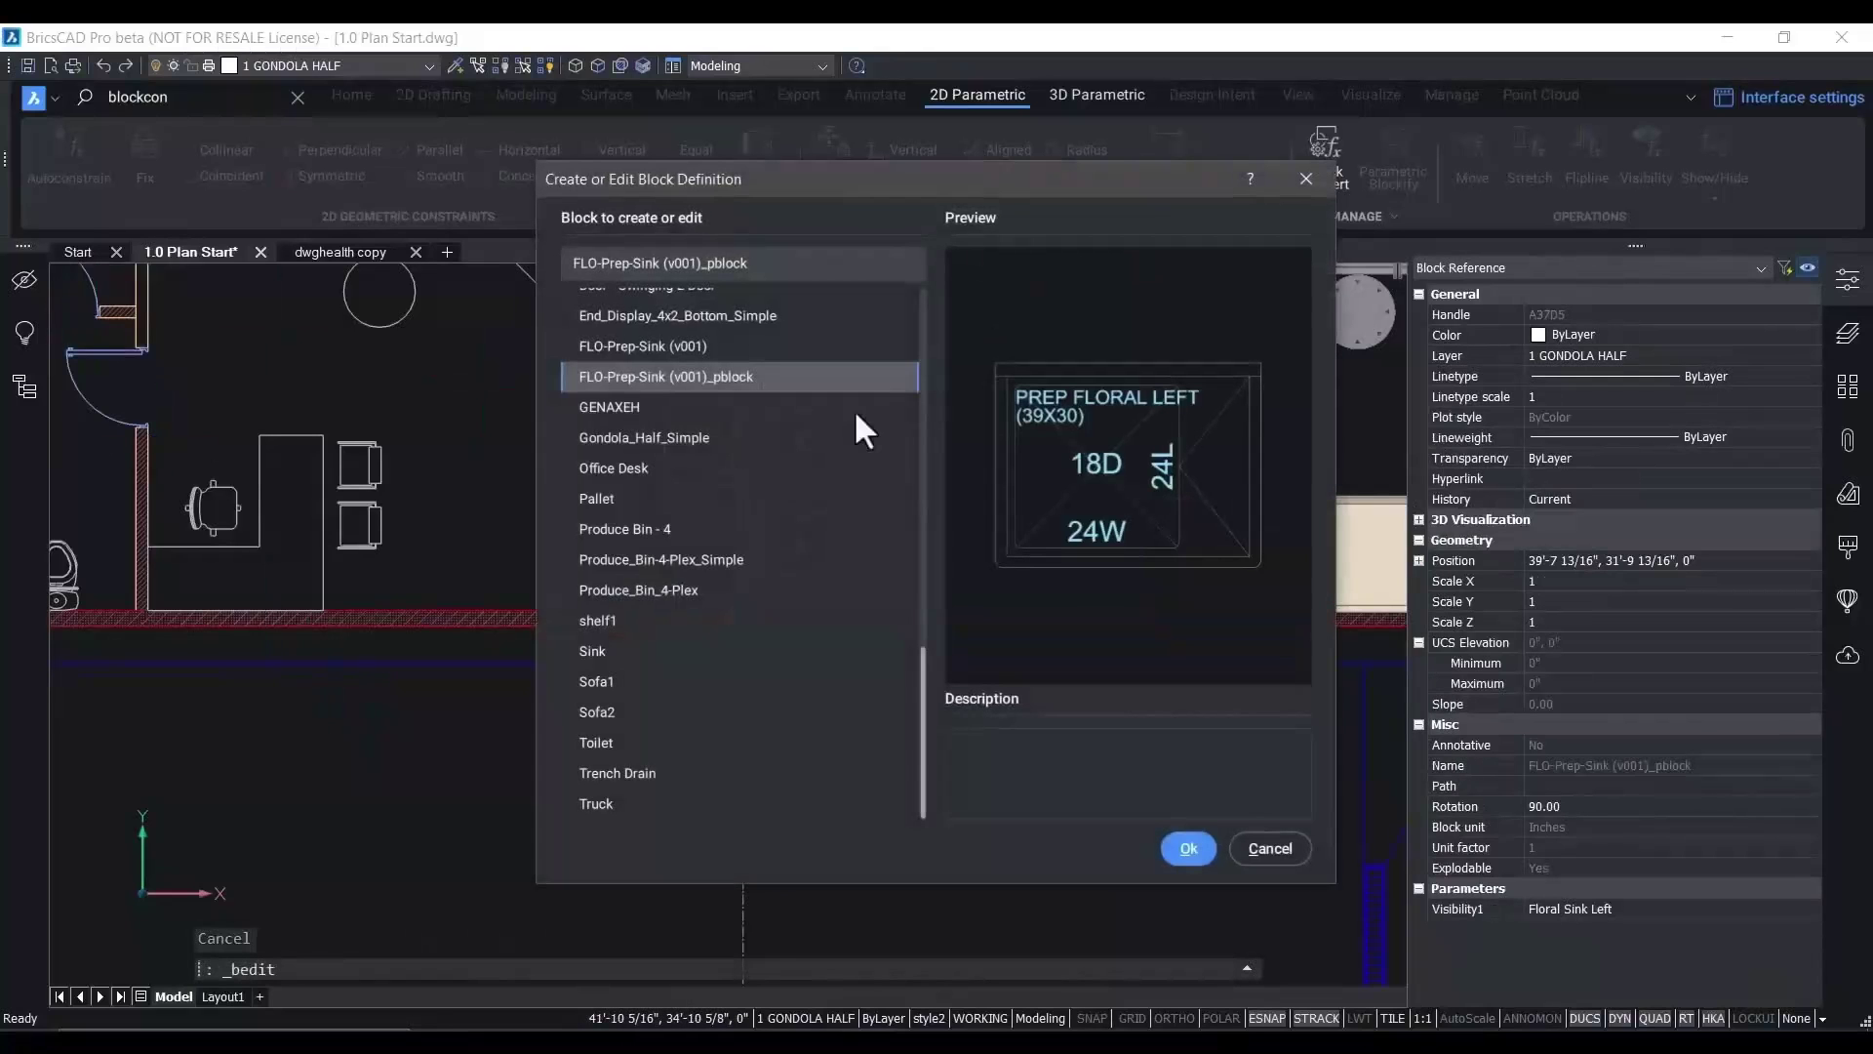
left_click(1186, 846)
left_click(20, 278)
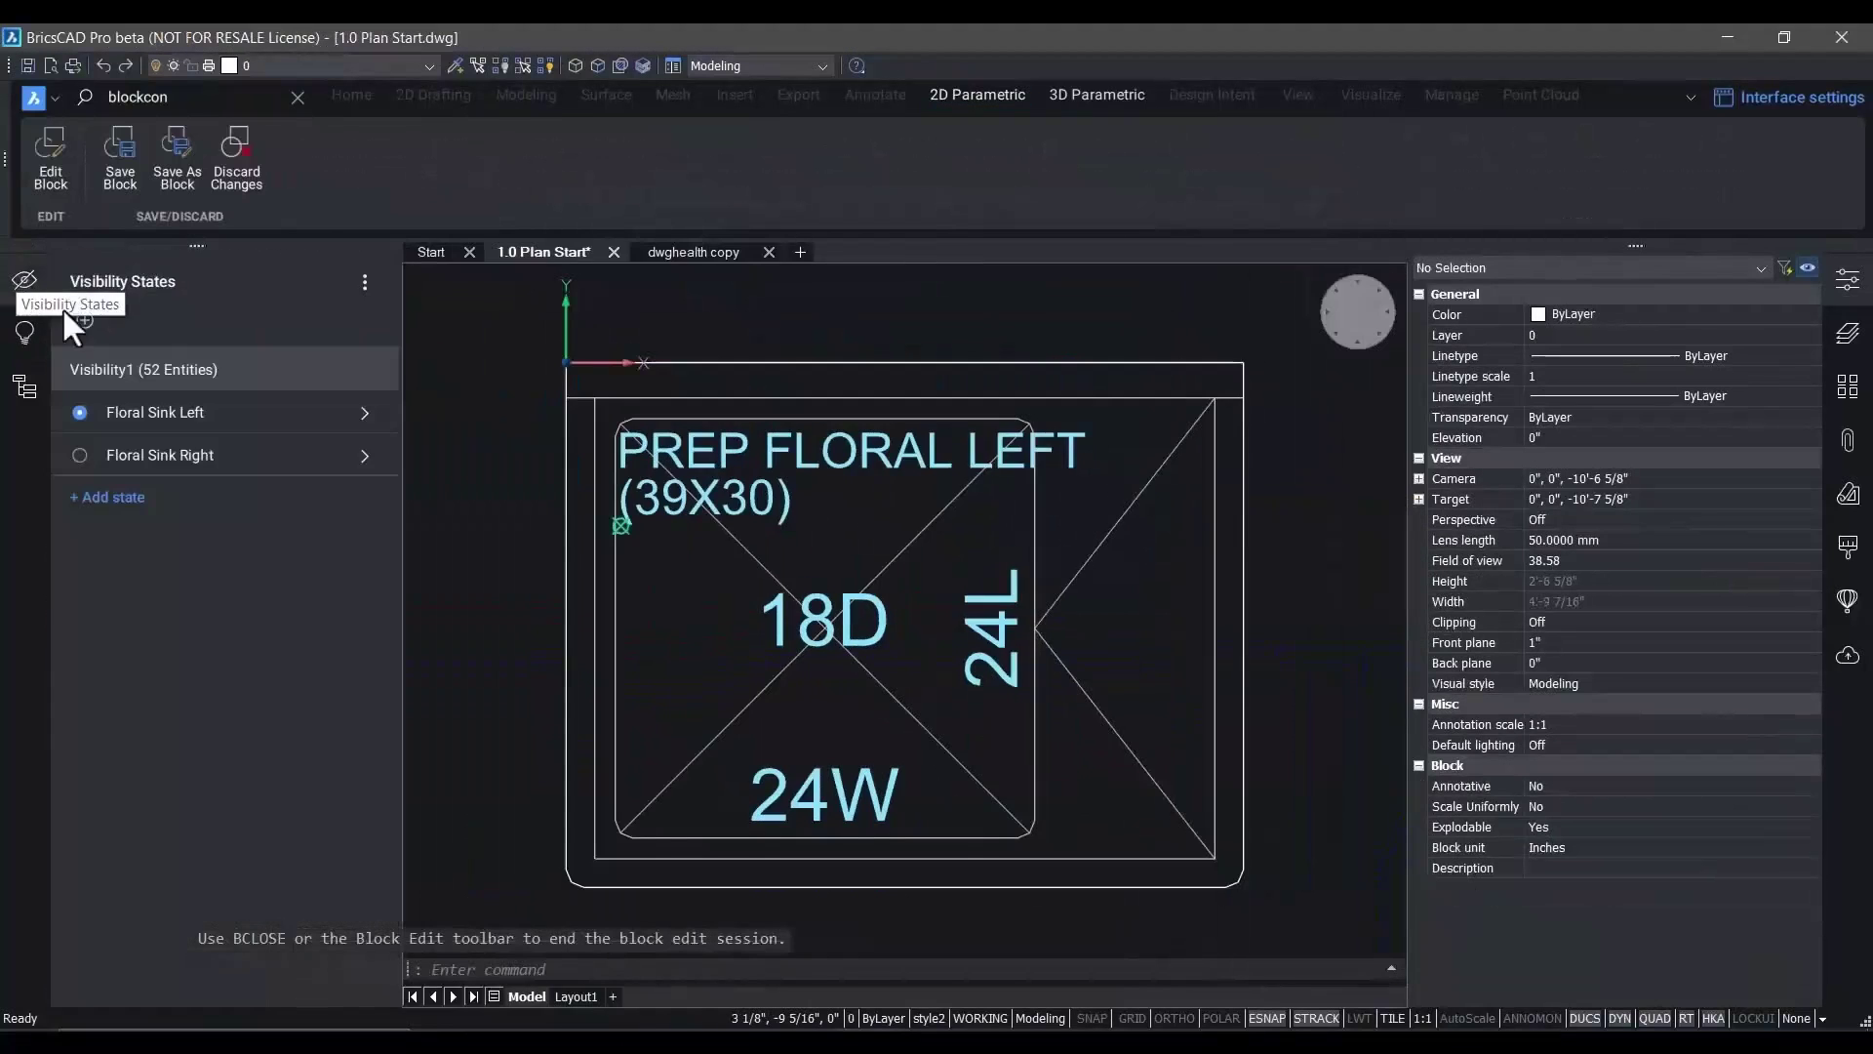
left_click(130, 457)
left_click(127, 417)
left_click(126, 454)
left_click(21, 278)
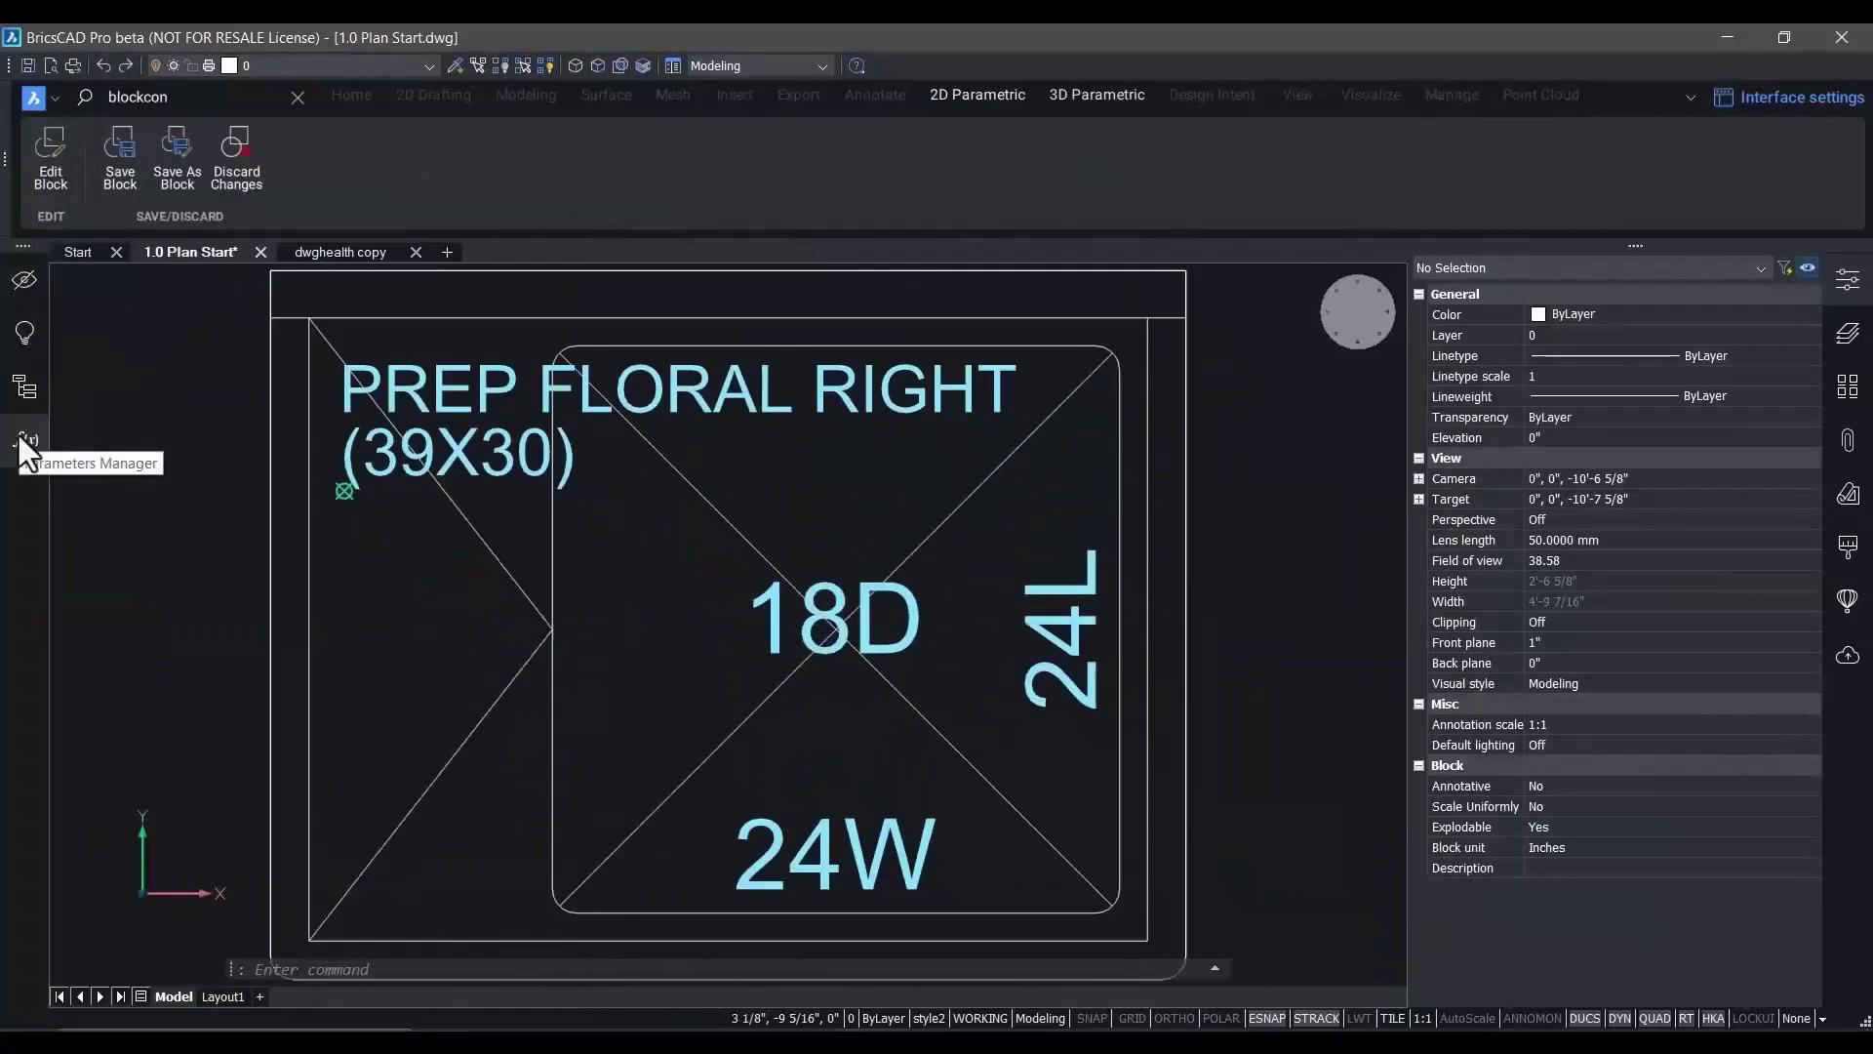
left_click(21, 439)
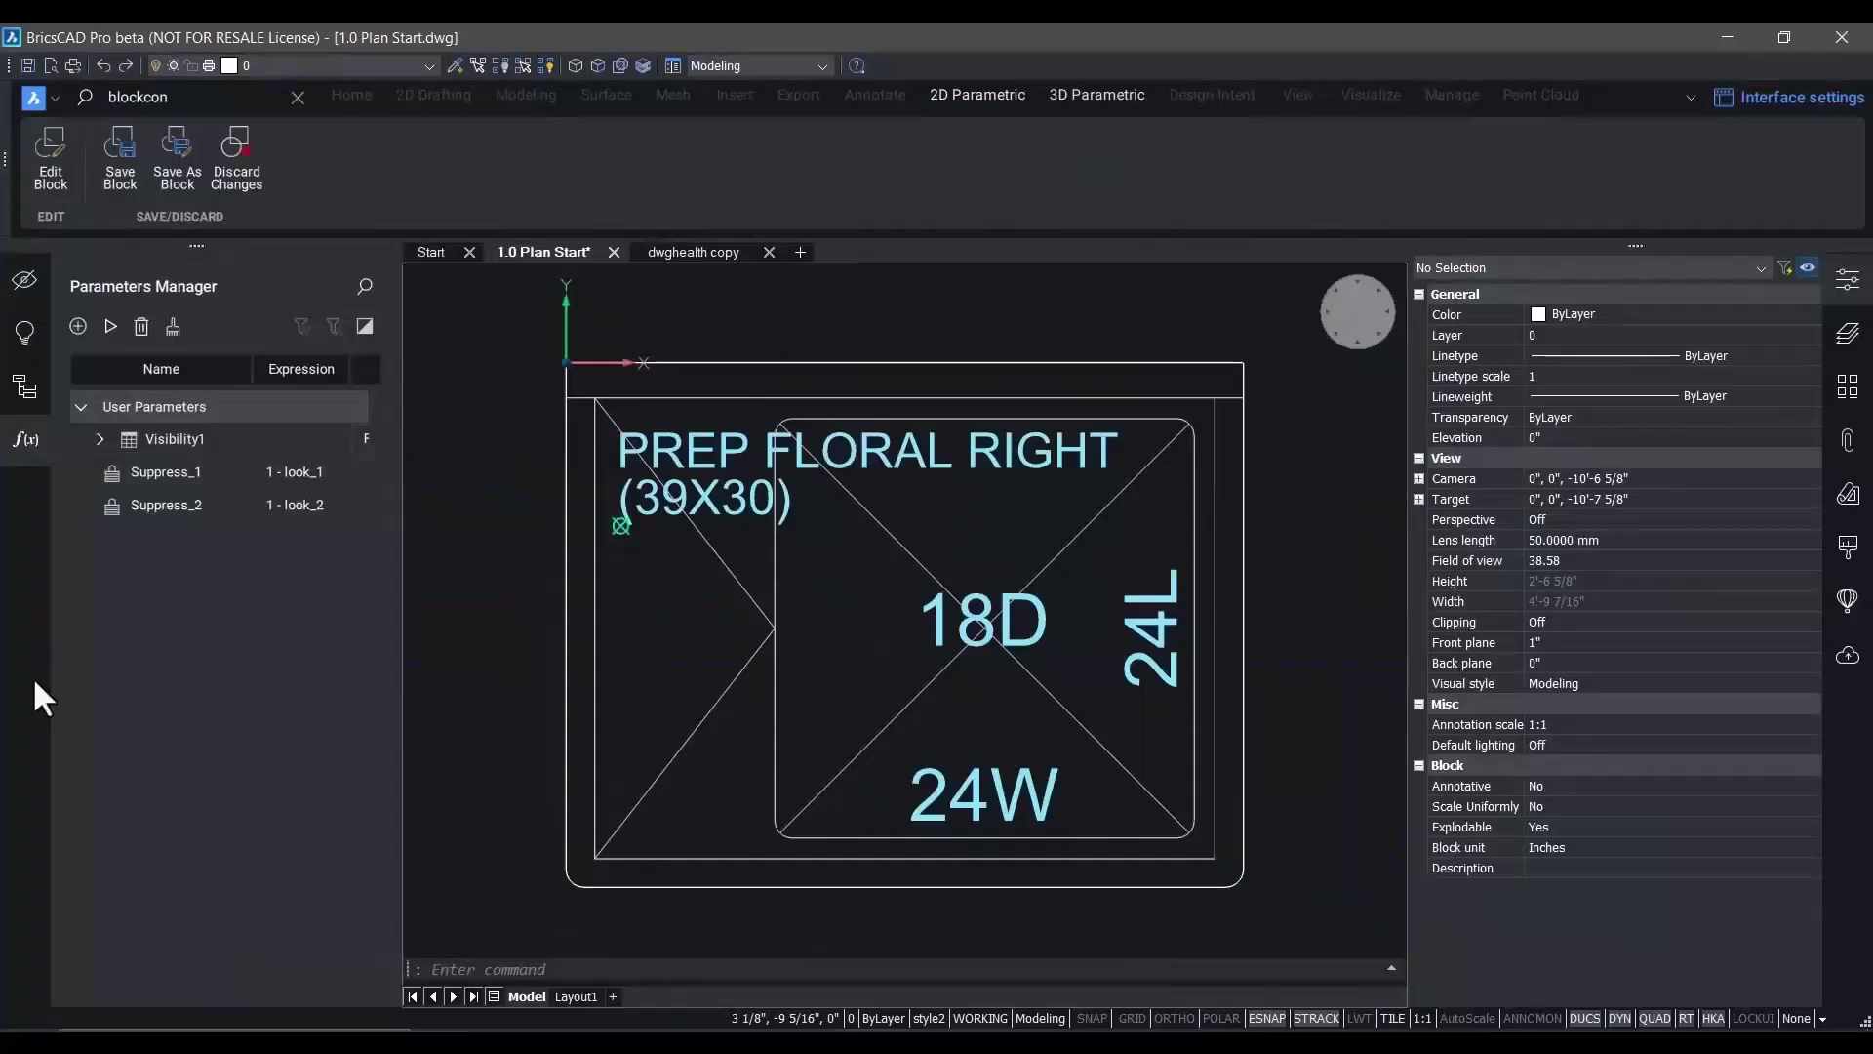
left_click(18, 436)
left_click(236, 150)
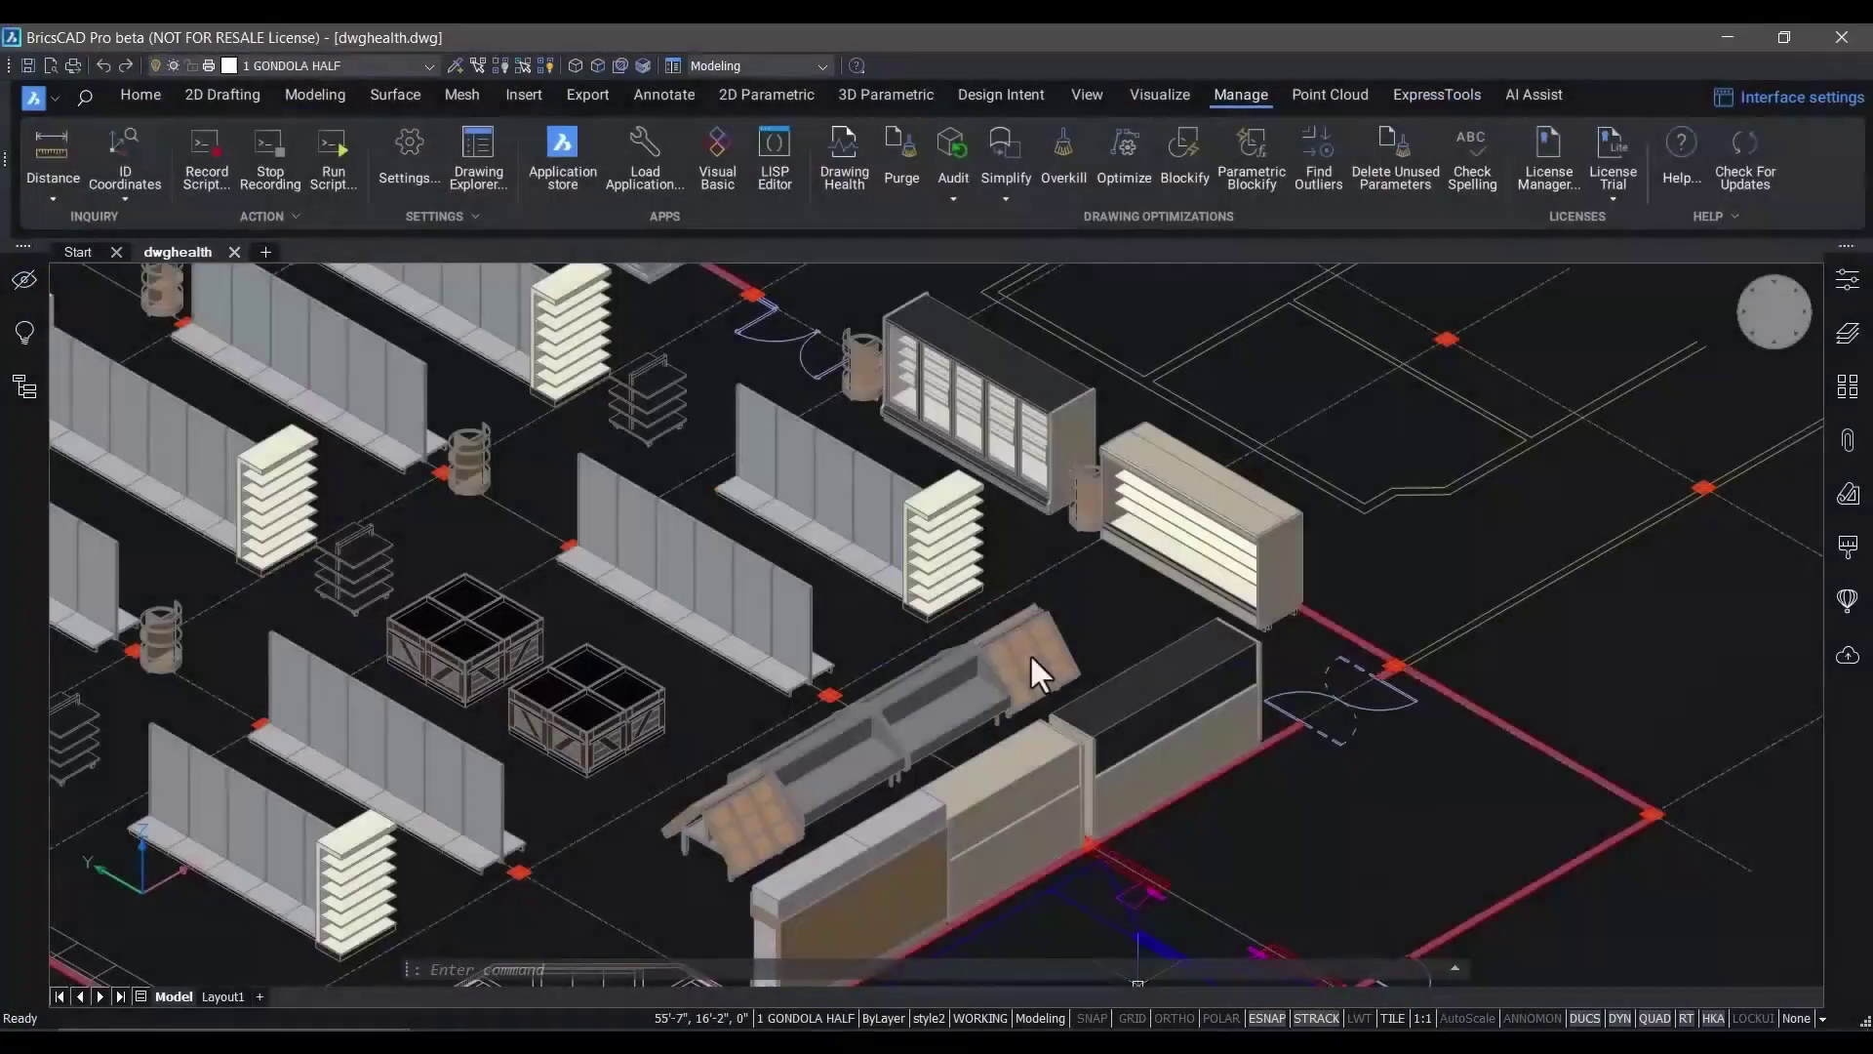
mouse_move(1029, 654)
left_click(1230, 707)
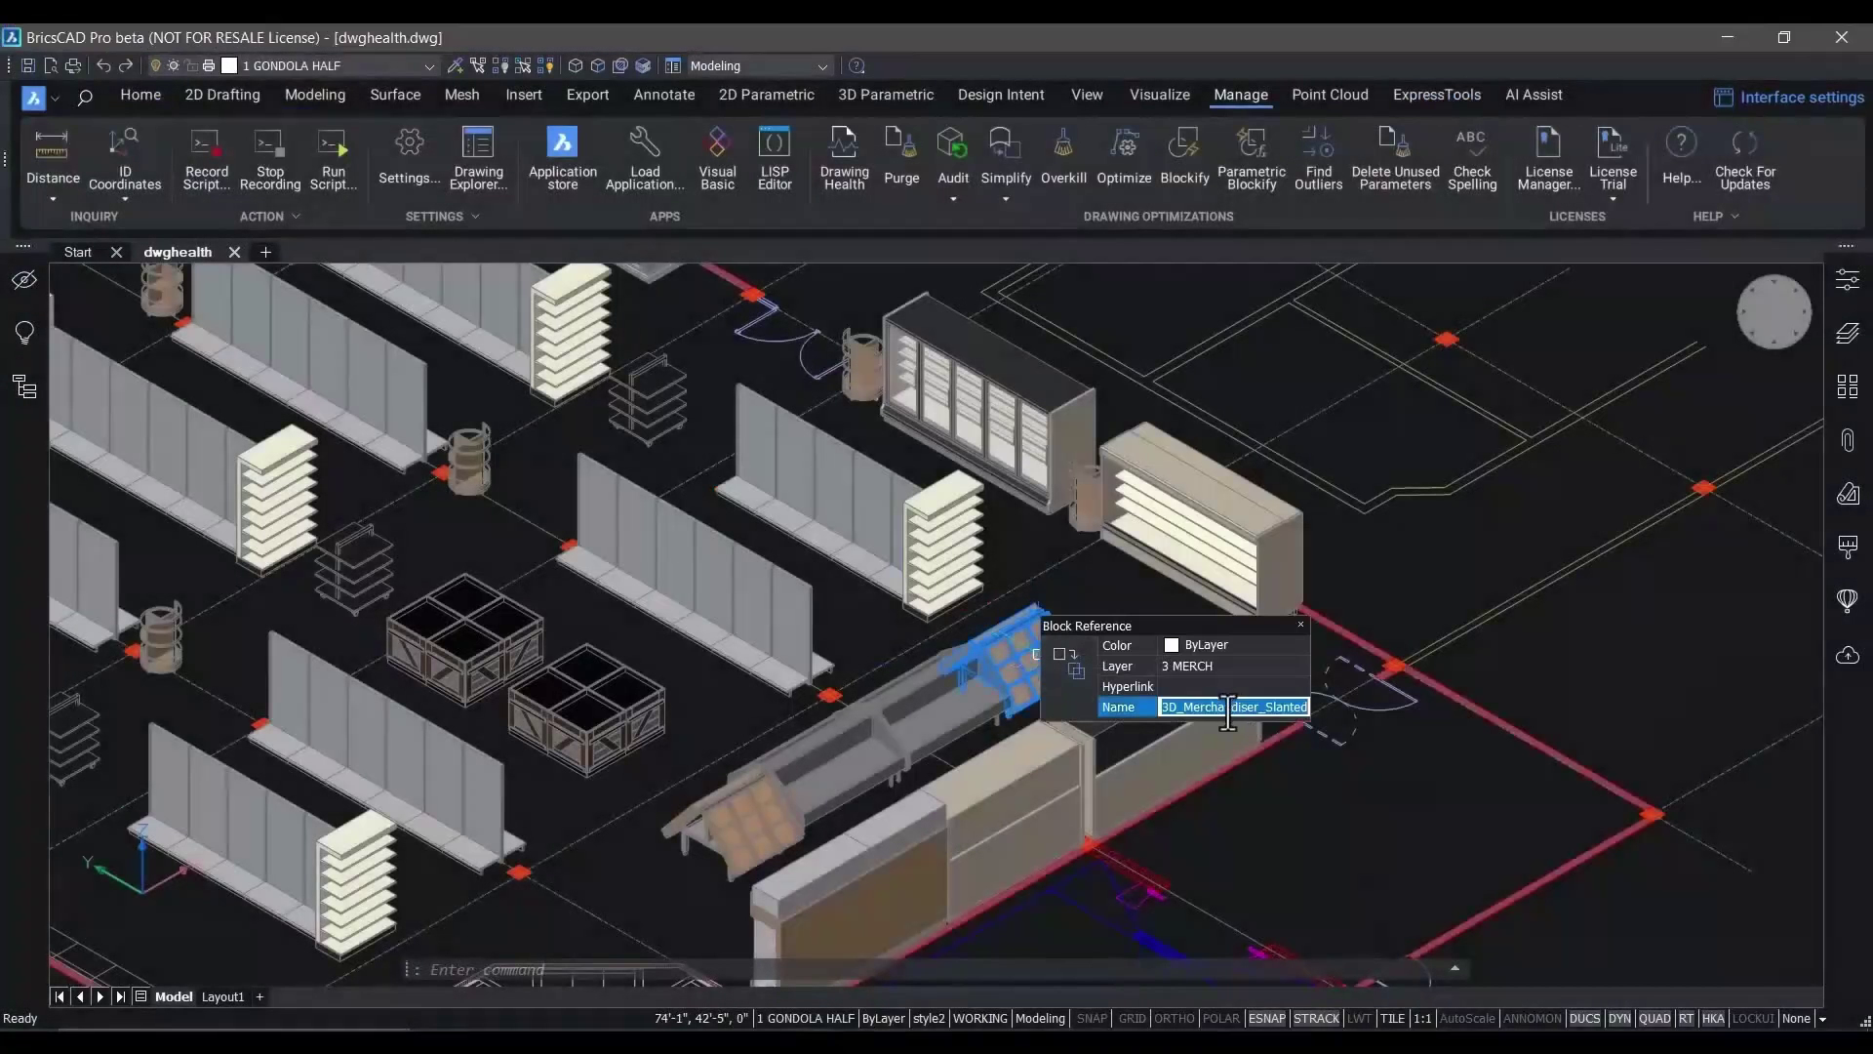
key("Escape")
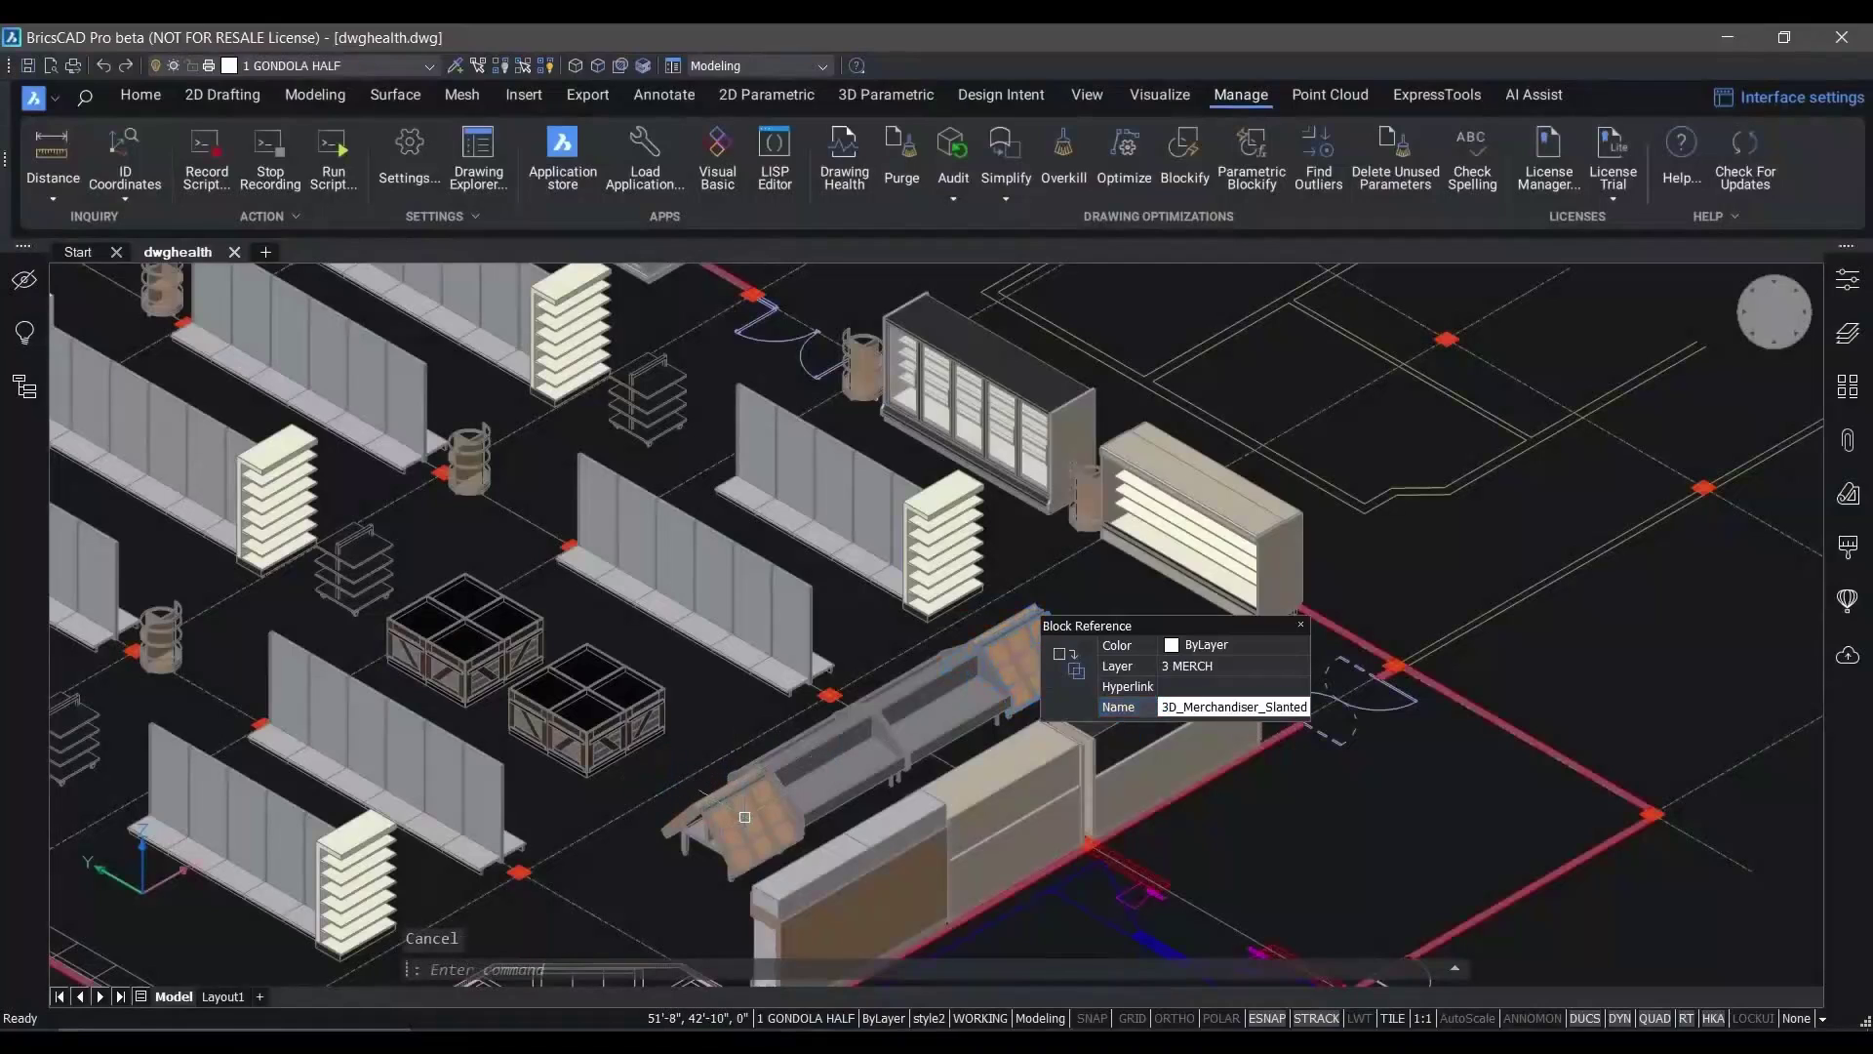
left_click(744, 817)
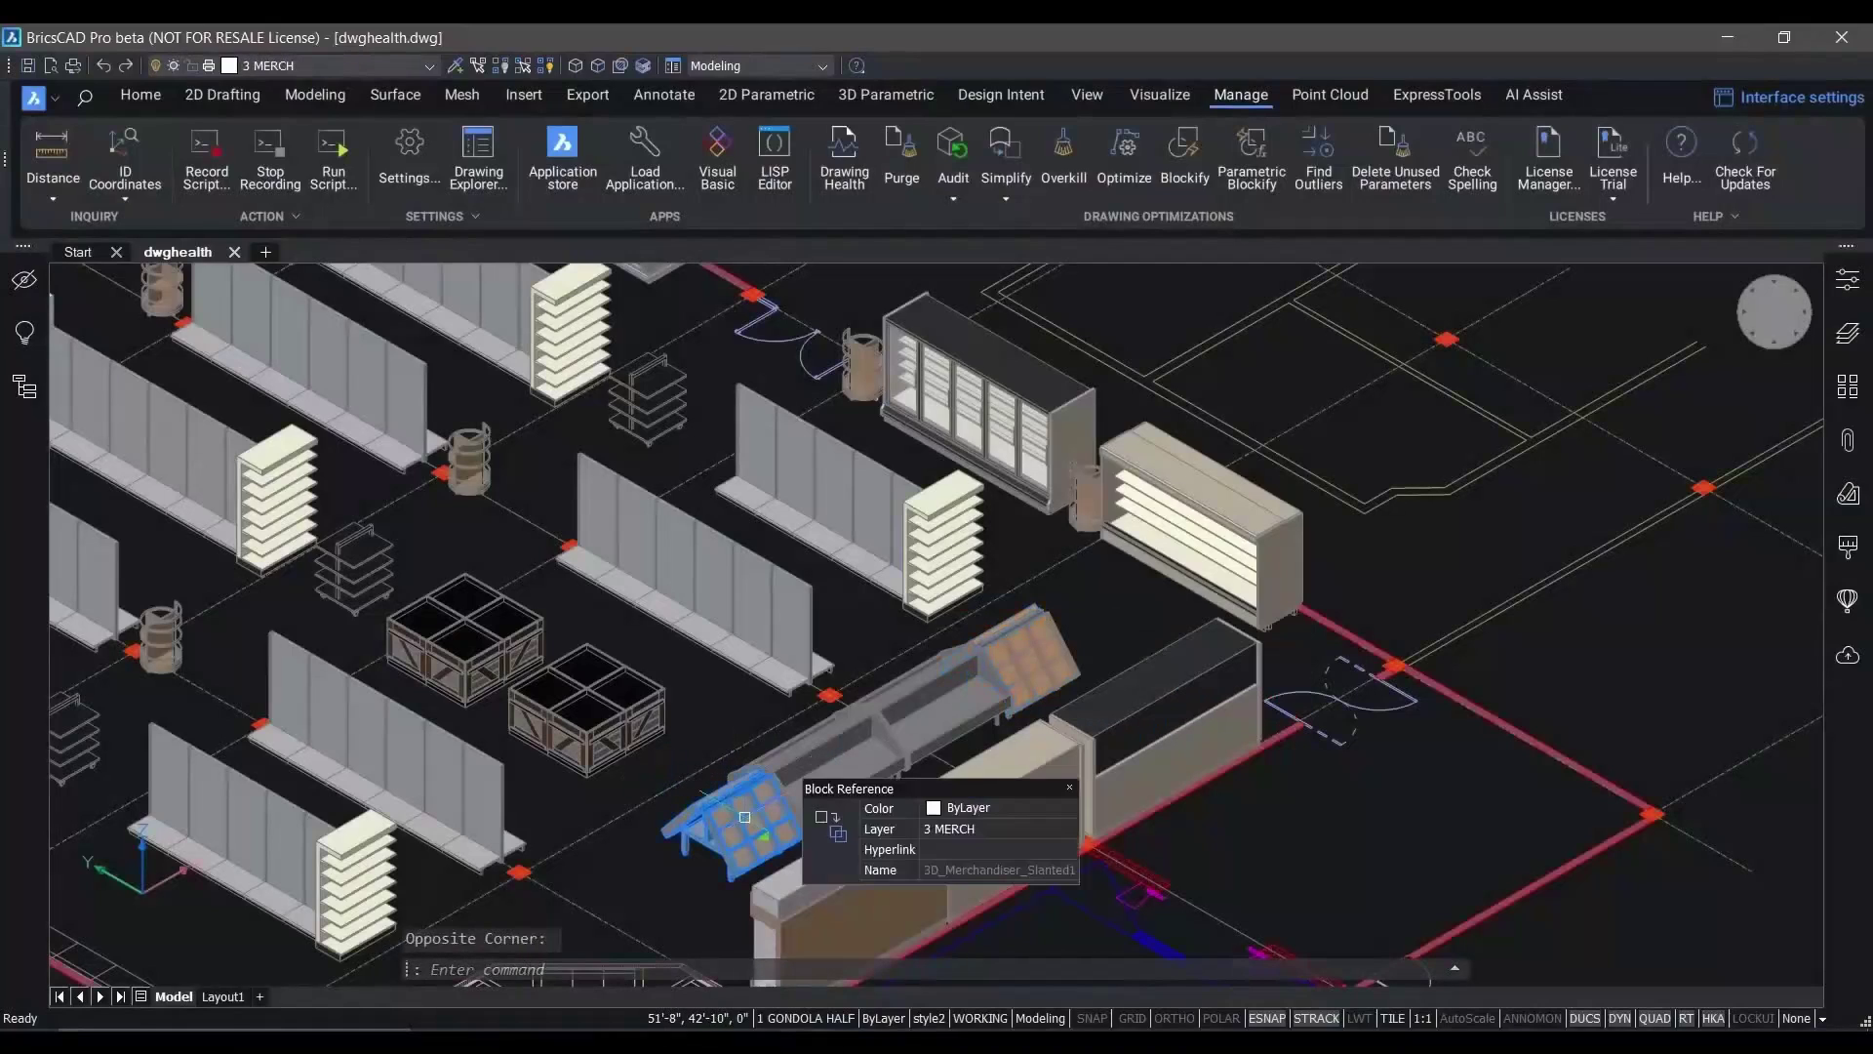
left_click(1045, 870)
key("Escape")
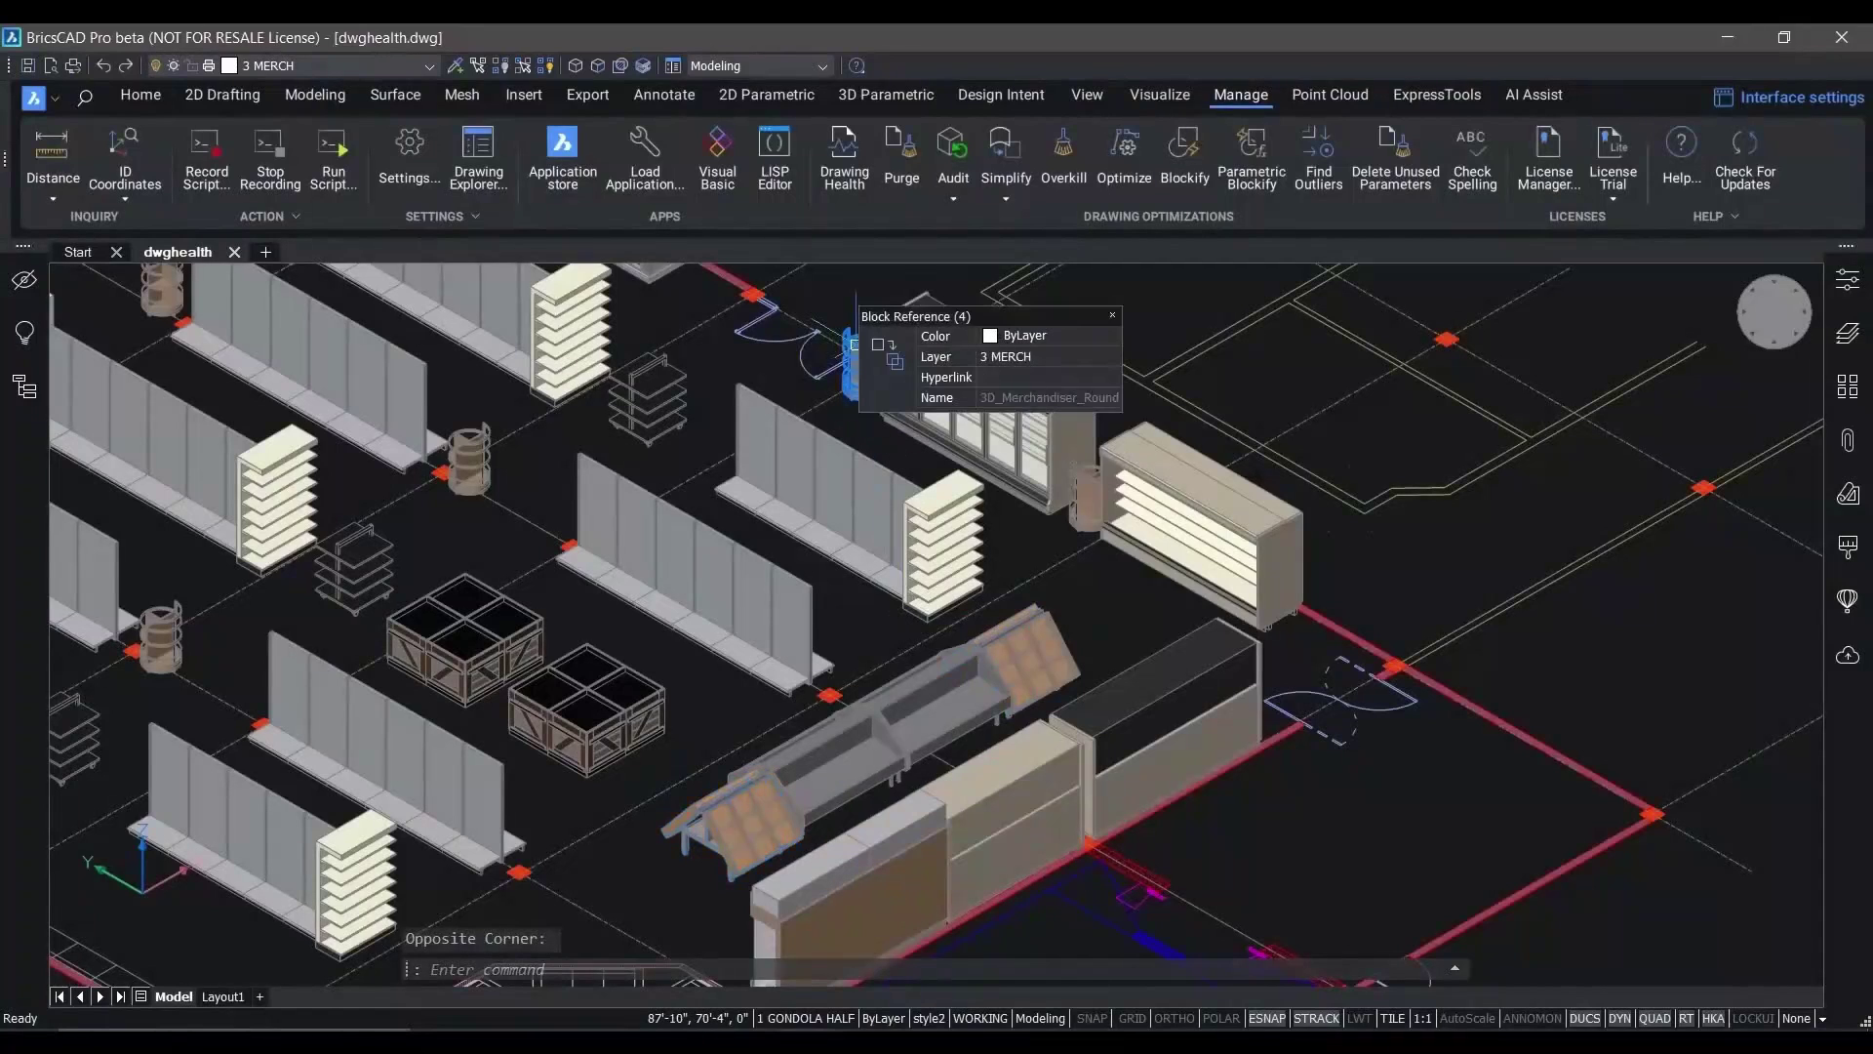
key("Escape")
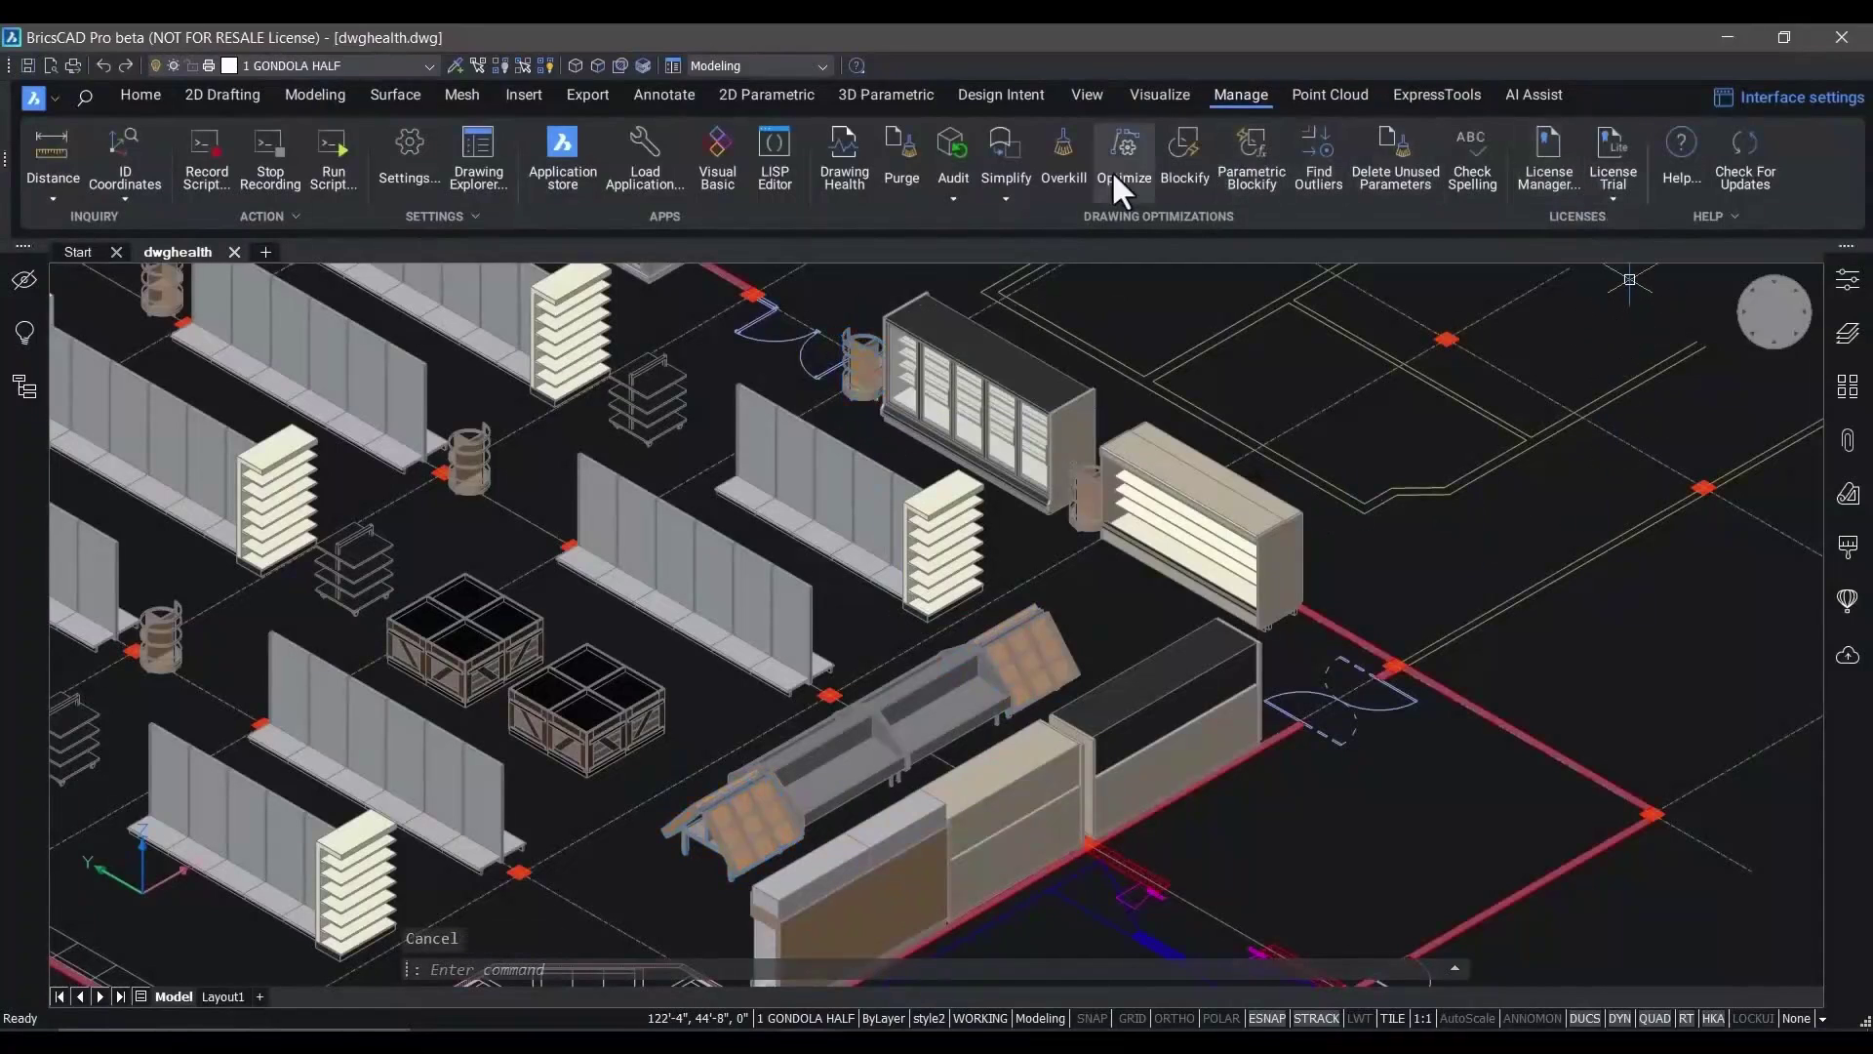
Run the Drawing Health Overkill routine and remove the 8 duplicate entities
left_click(831, 176)
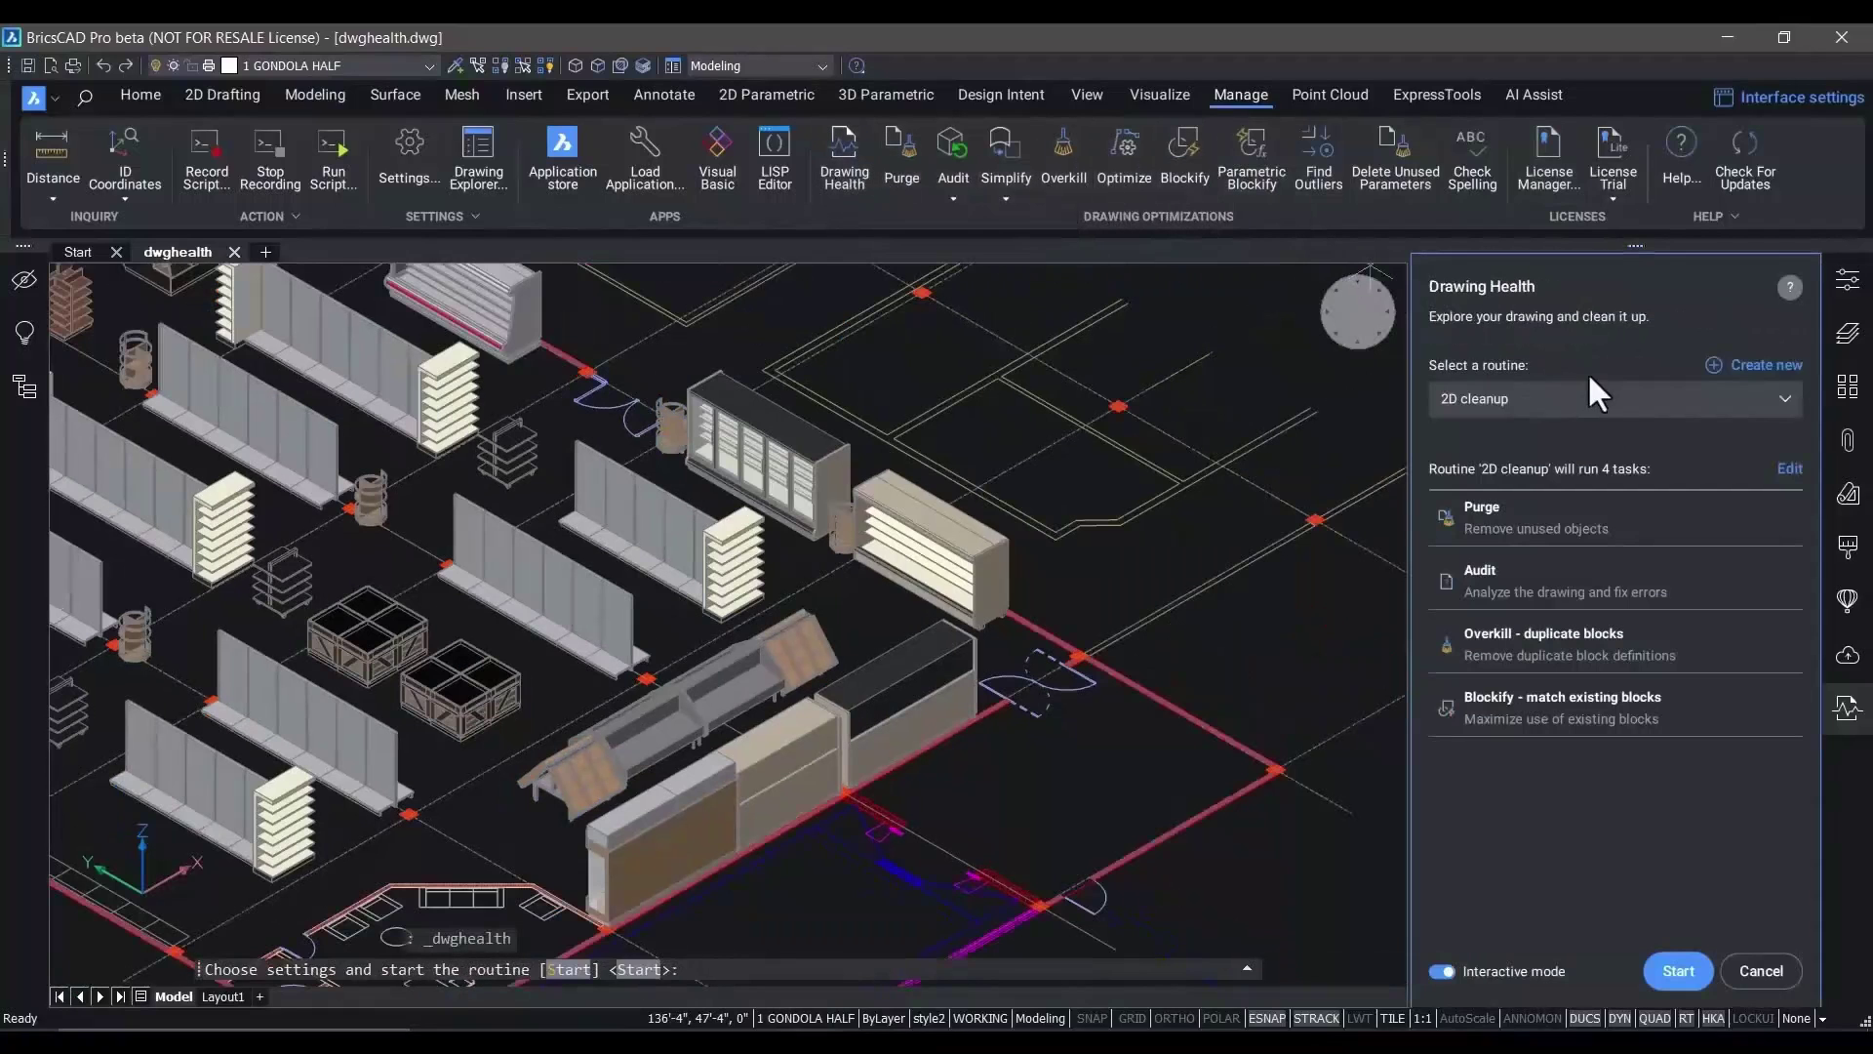
left_click(1596, 404)
left_click(1528, 629)
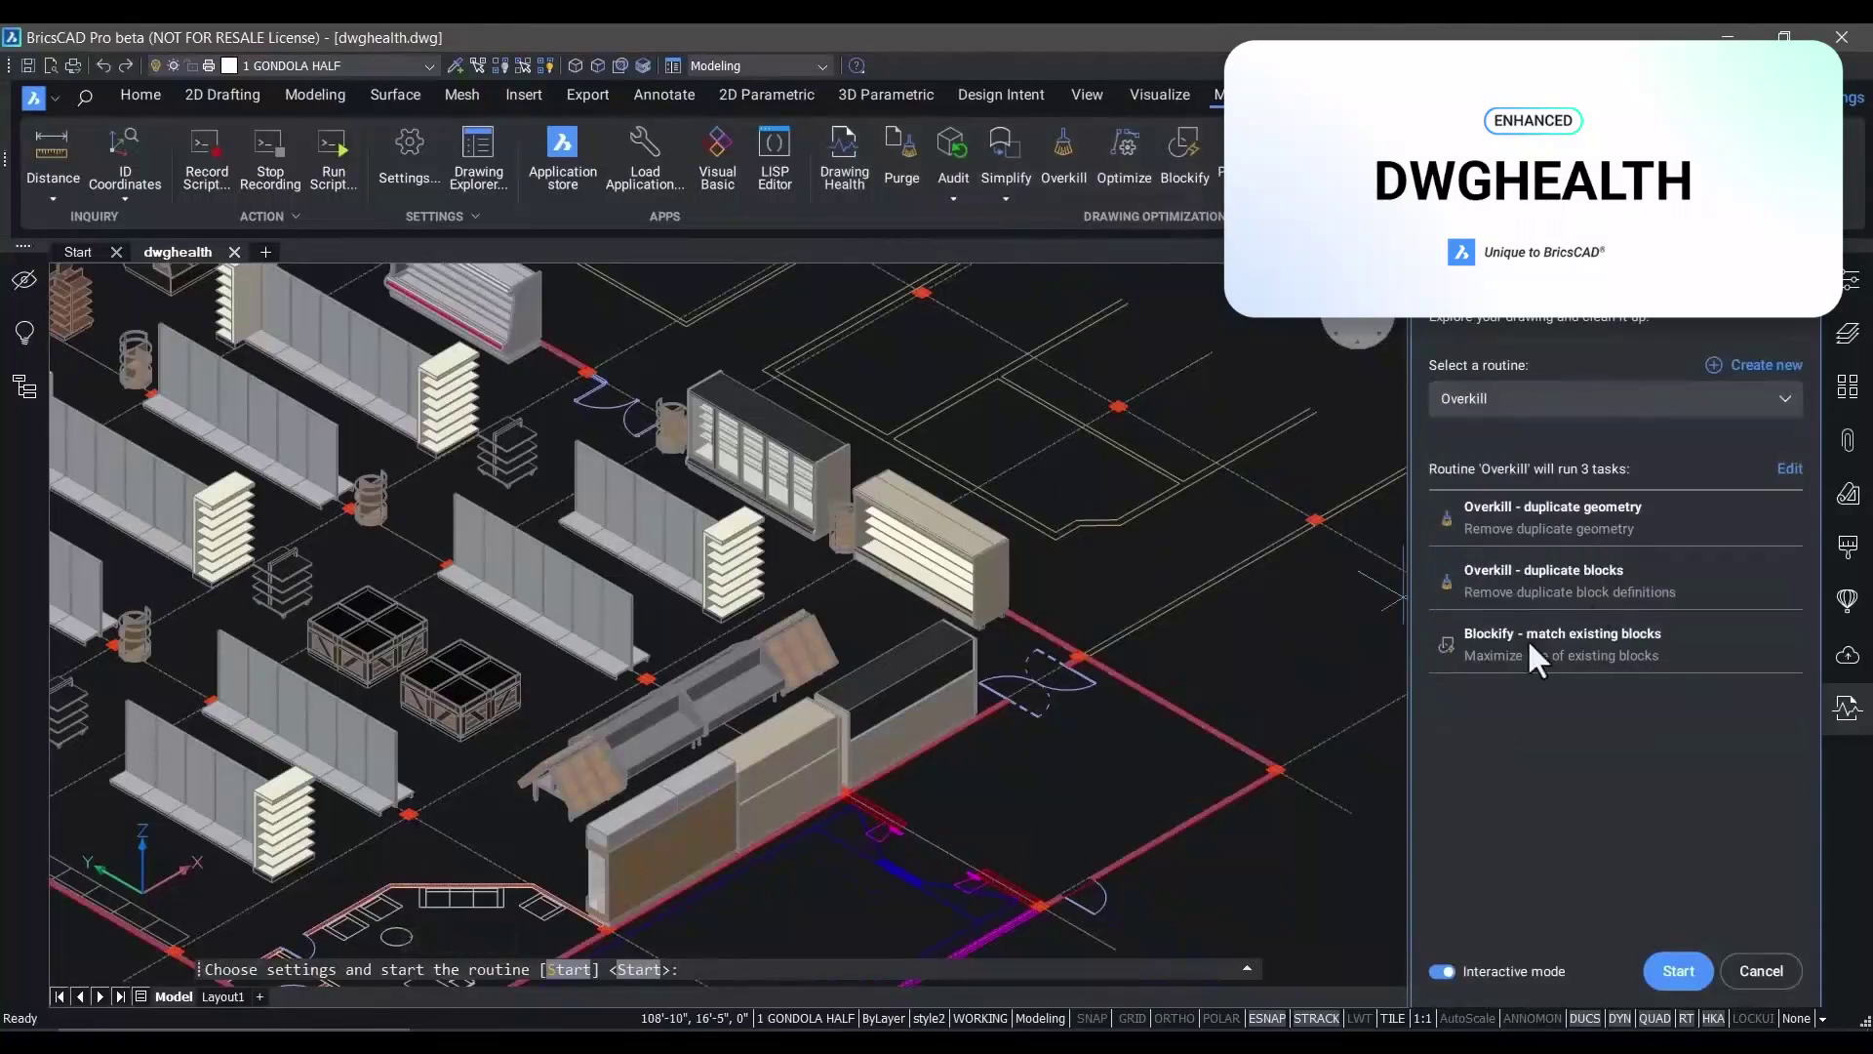
left_click(1679, 969)
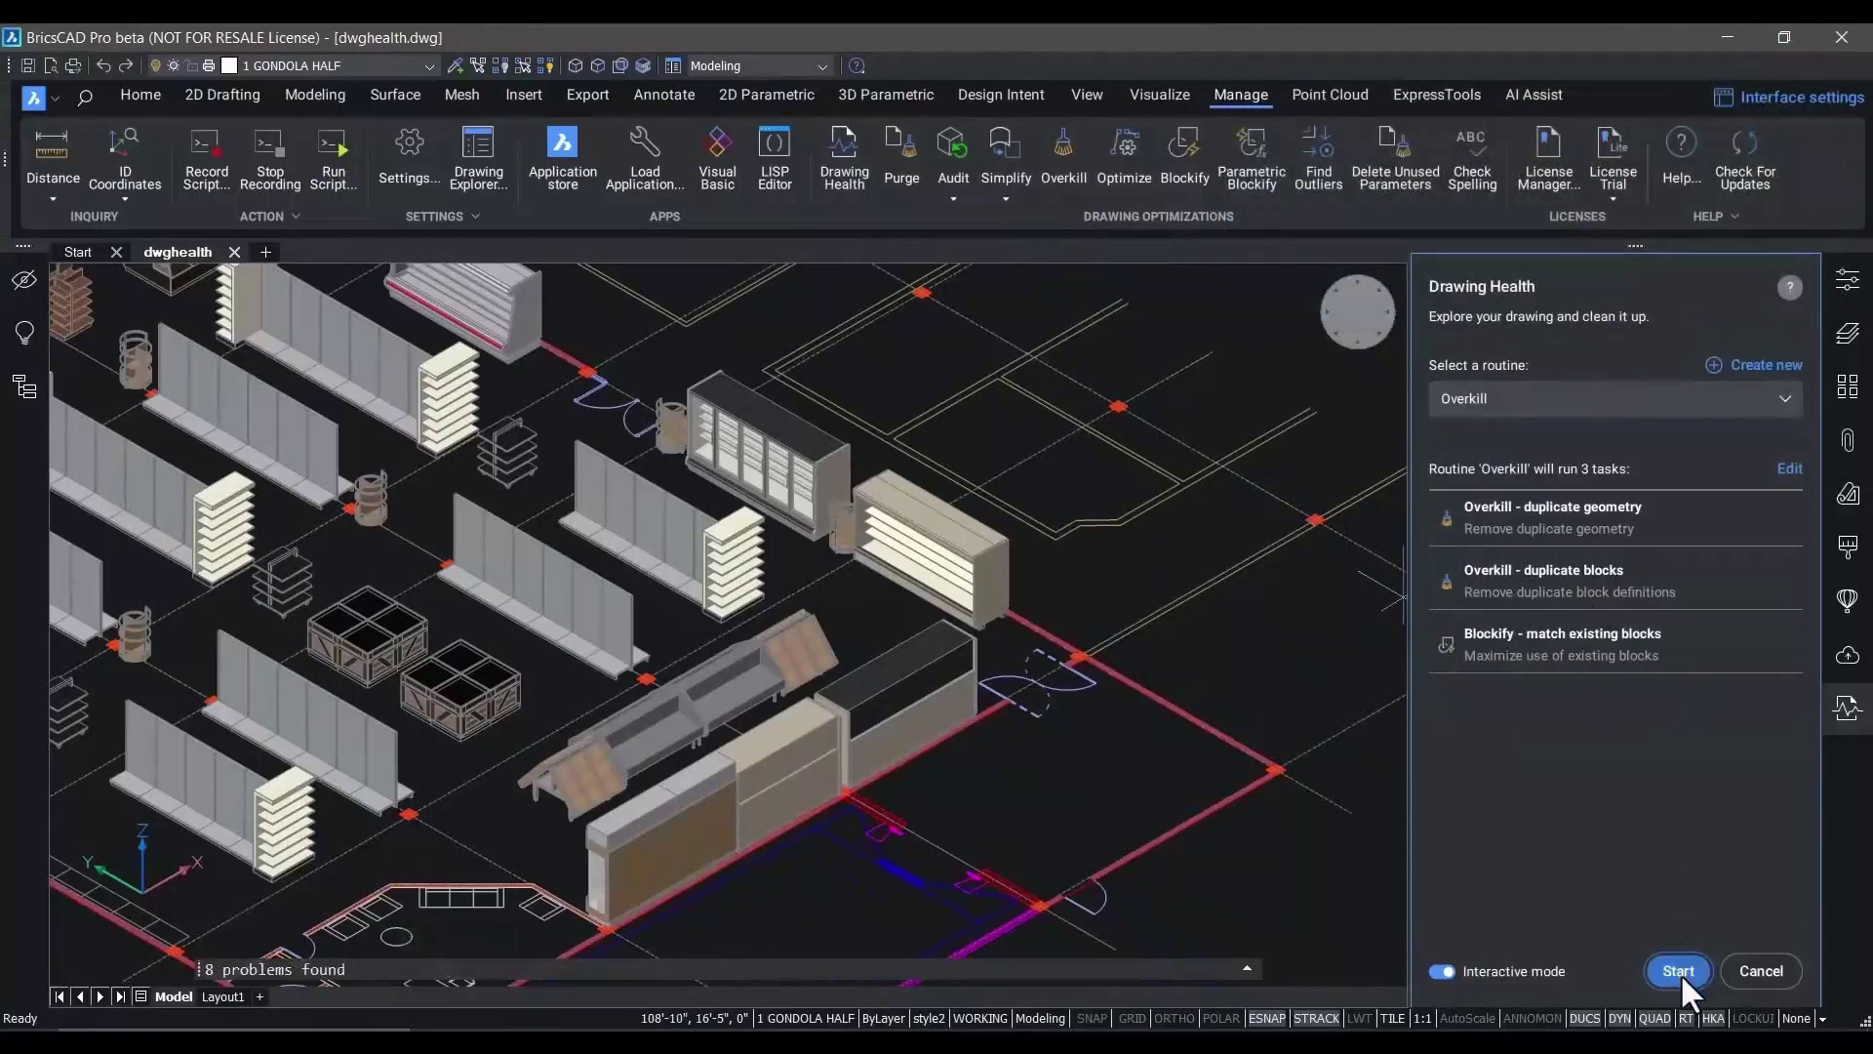
right_click(1567, 501)
left_click(1629, 529)
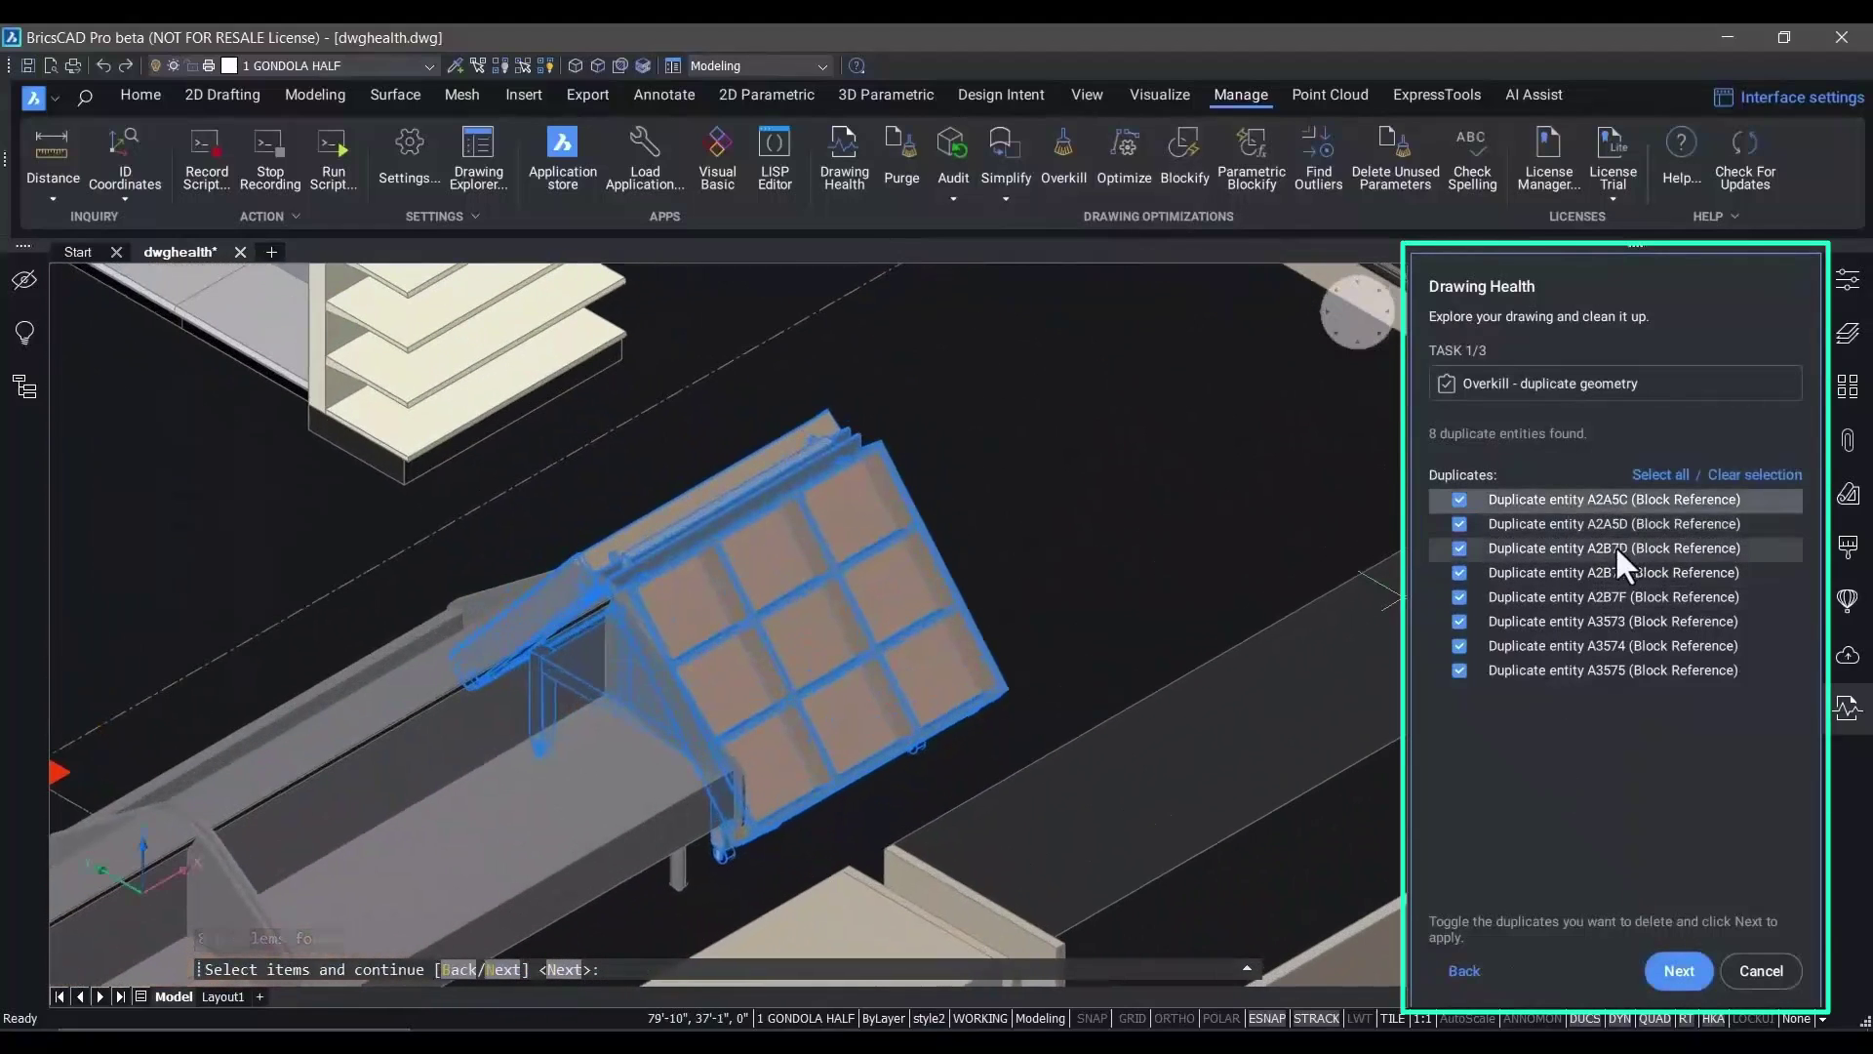
right_click(1612, 545)
left_click(1697, 567)
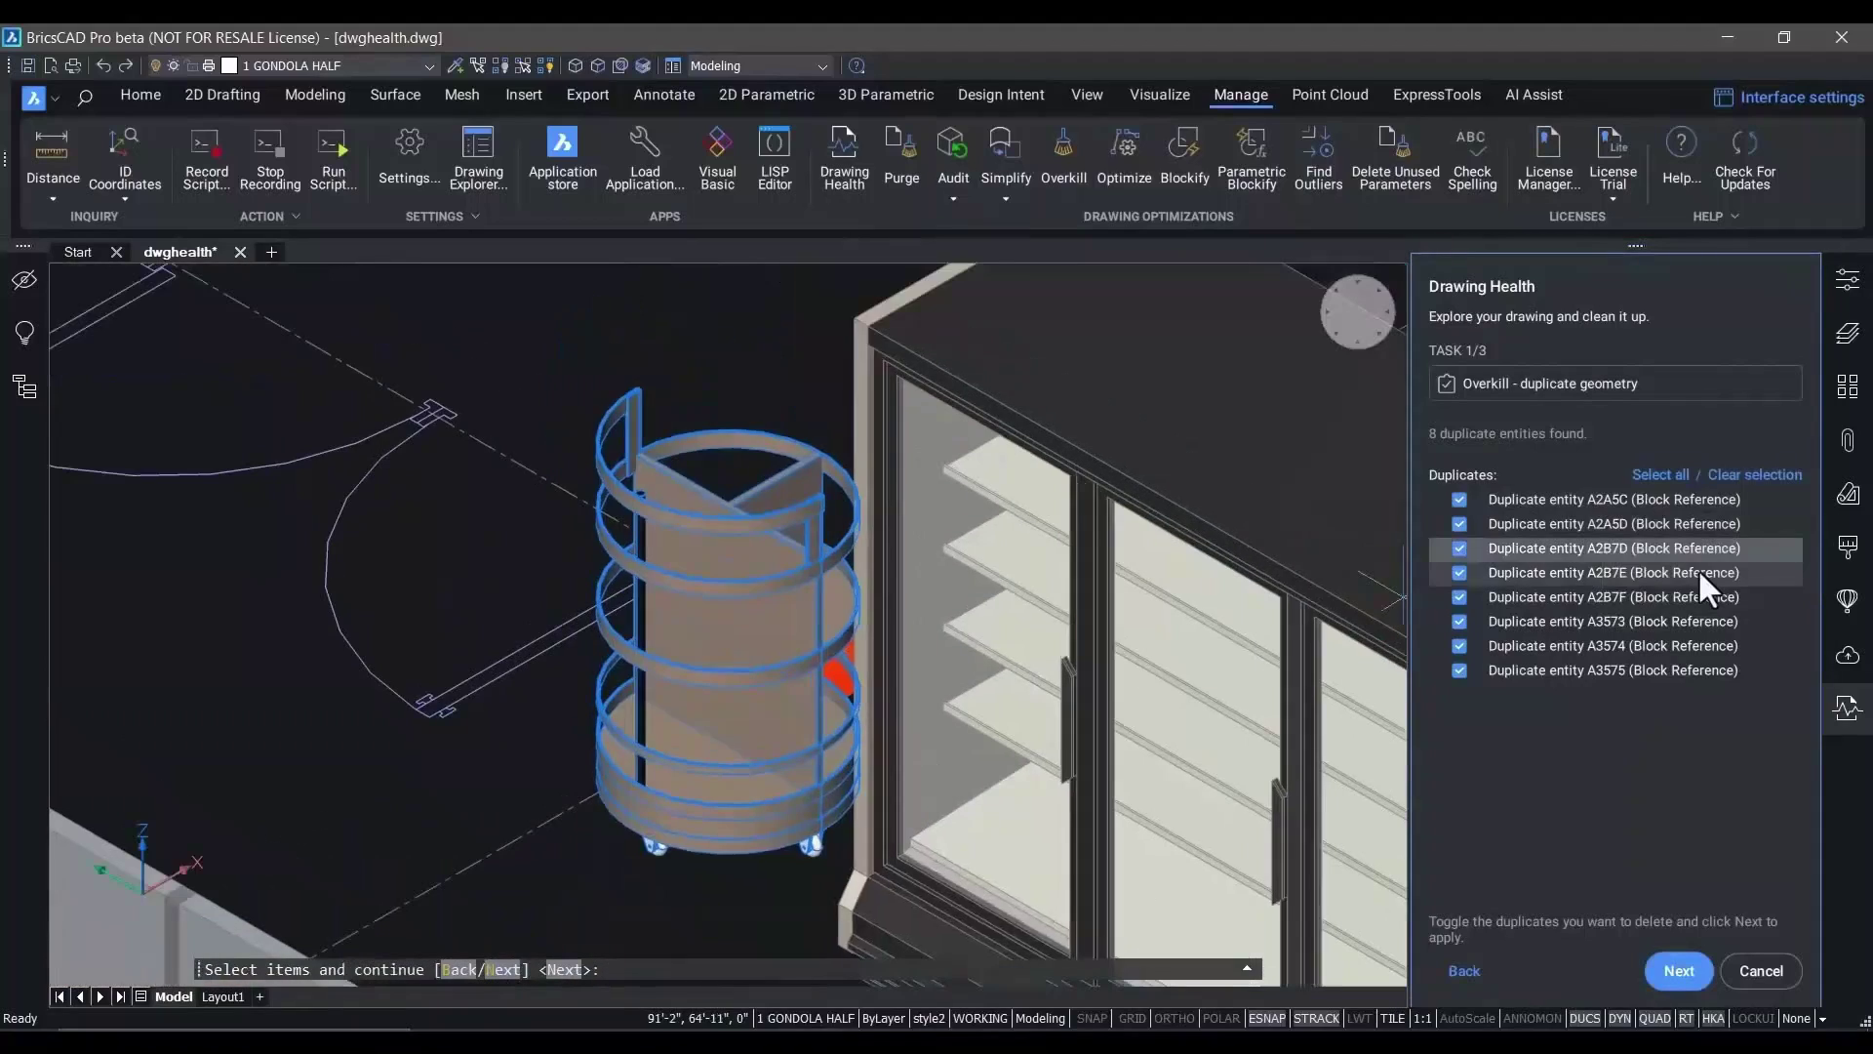
scroll(819, 446, "down", 5)
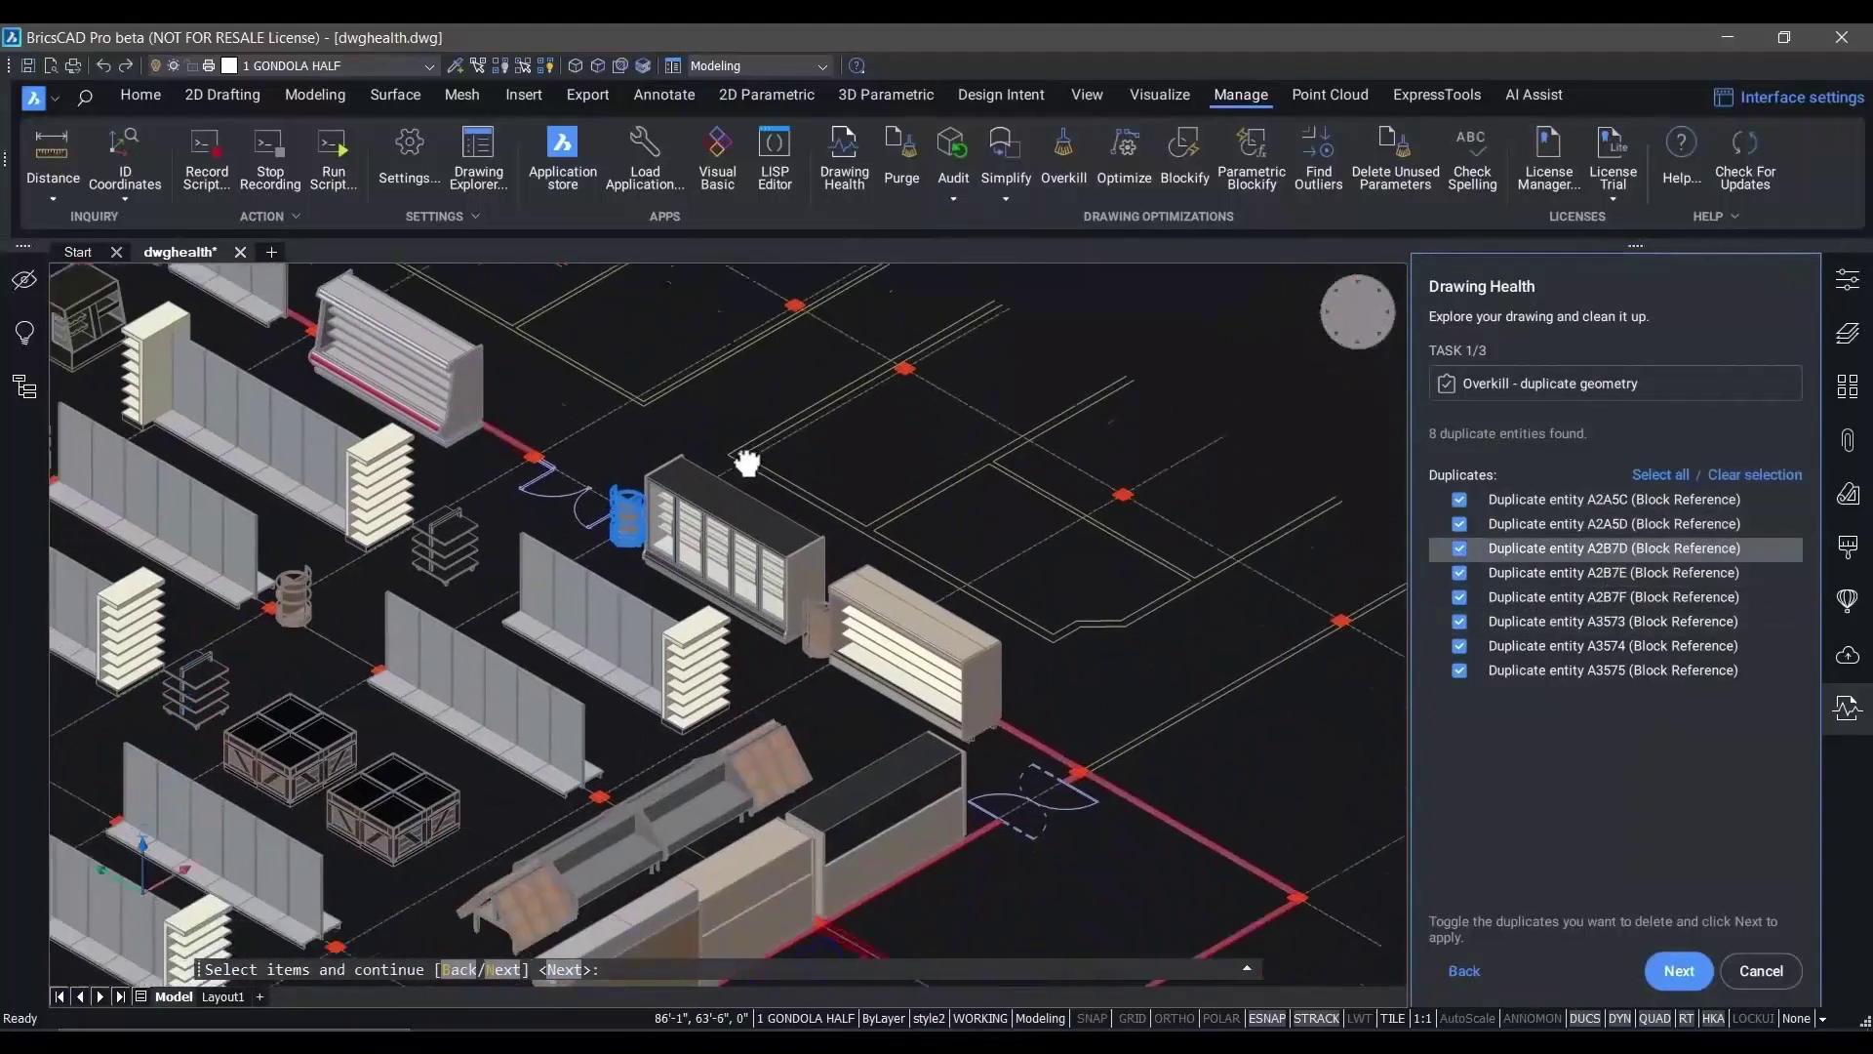
middle_click_drag(695, 594, 823, 475)
scroll(908, 507, "down", 2)
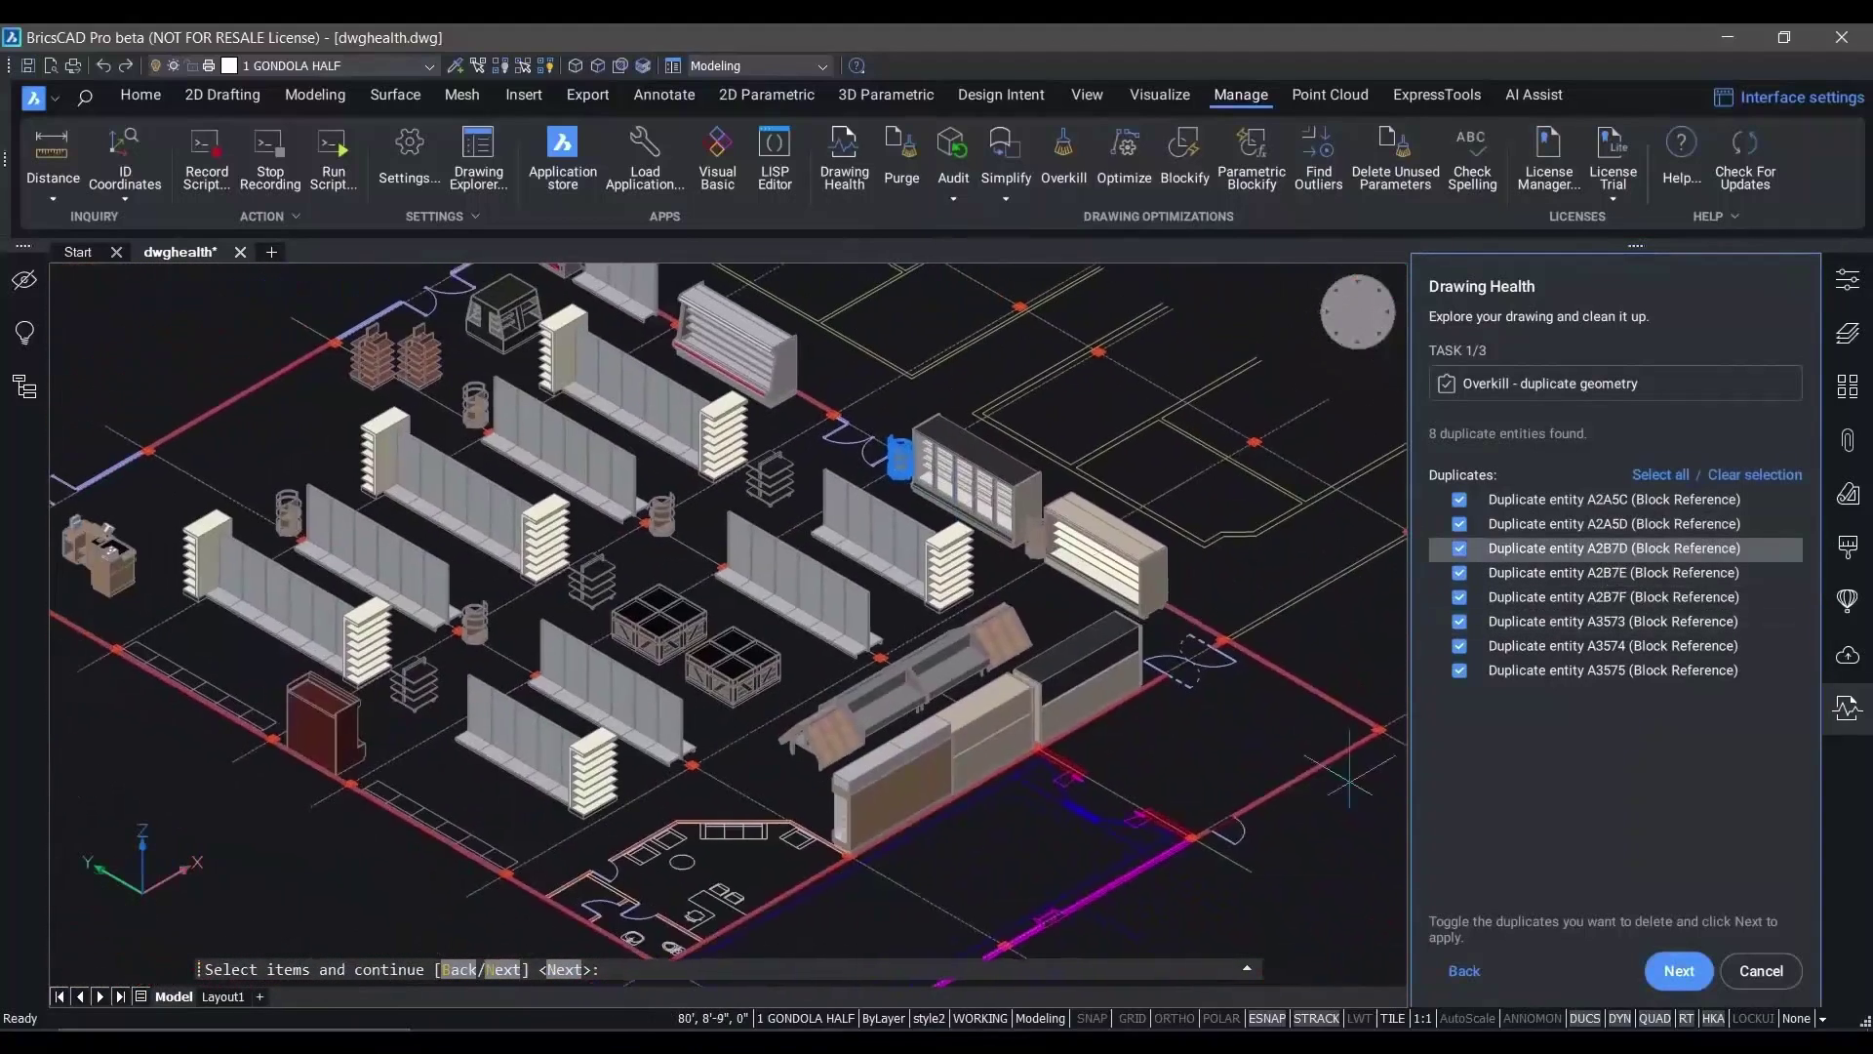
left_click(1676, 972)
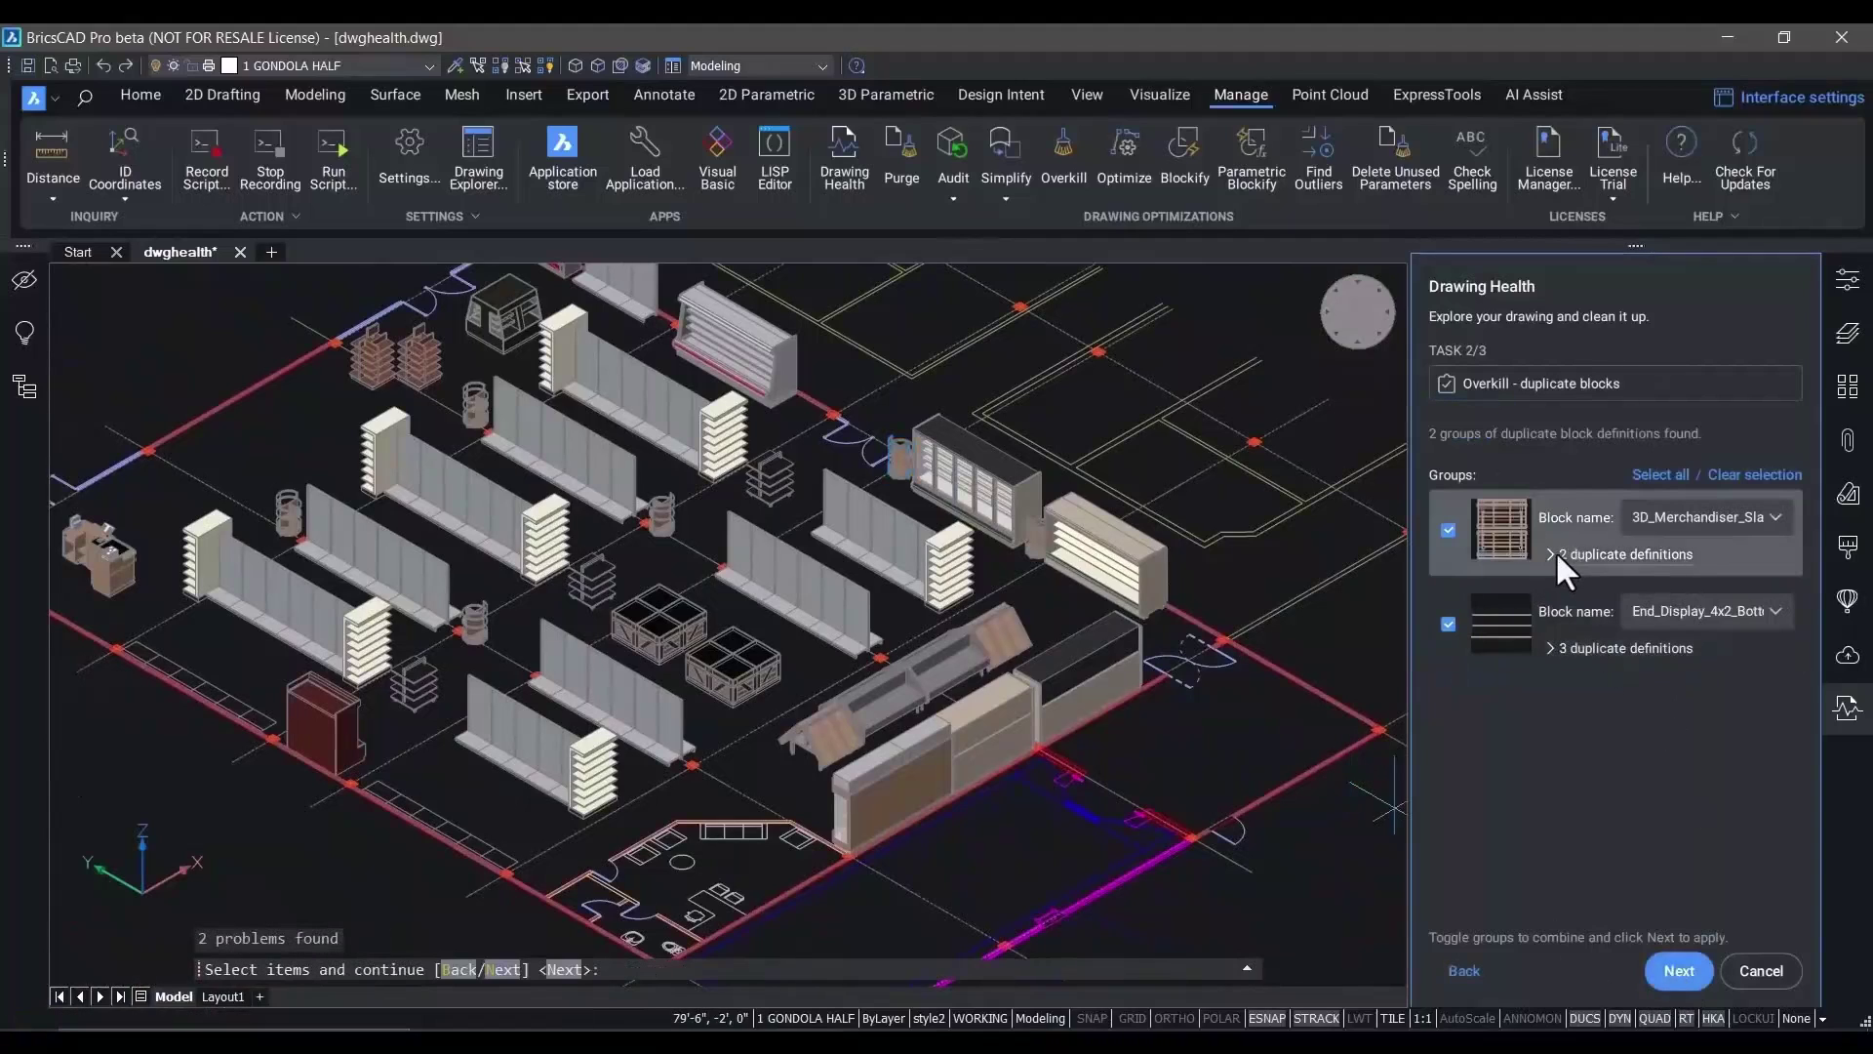
Merge the duplicate blocks, keeping the names 3D_Merchandiser_Slanted and 3D_End_Display_4x2_Top
left_click(1555, 552)
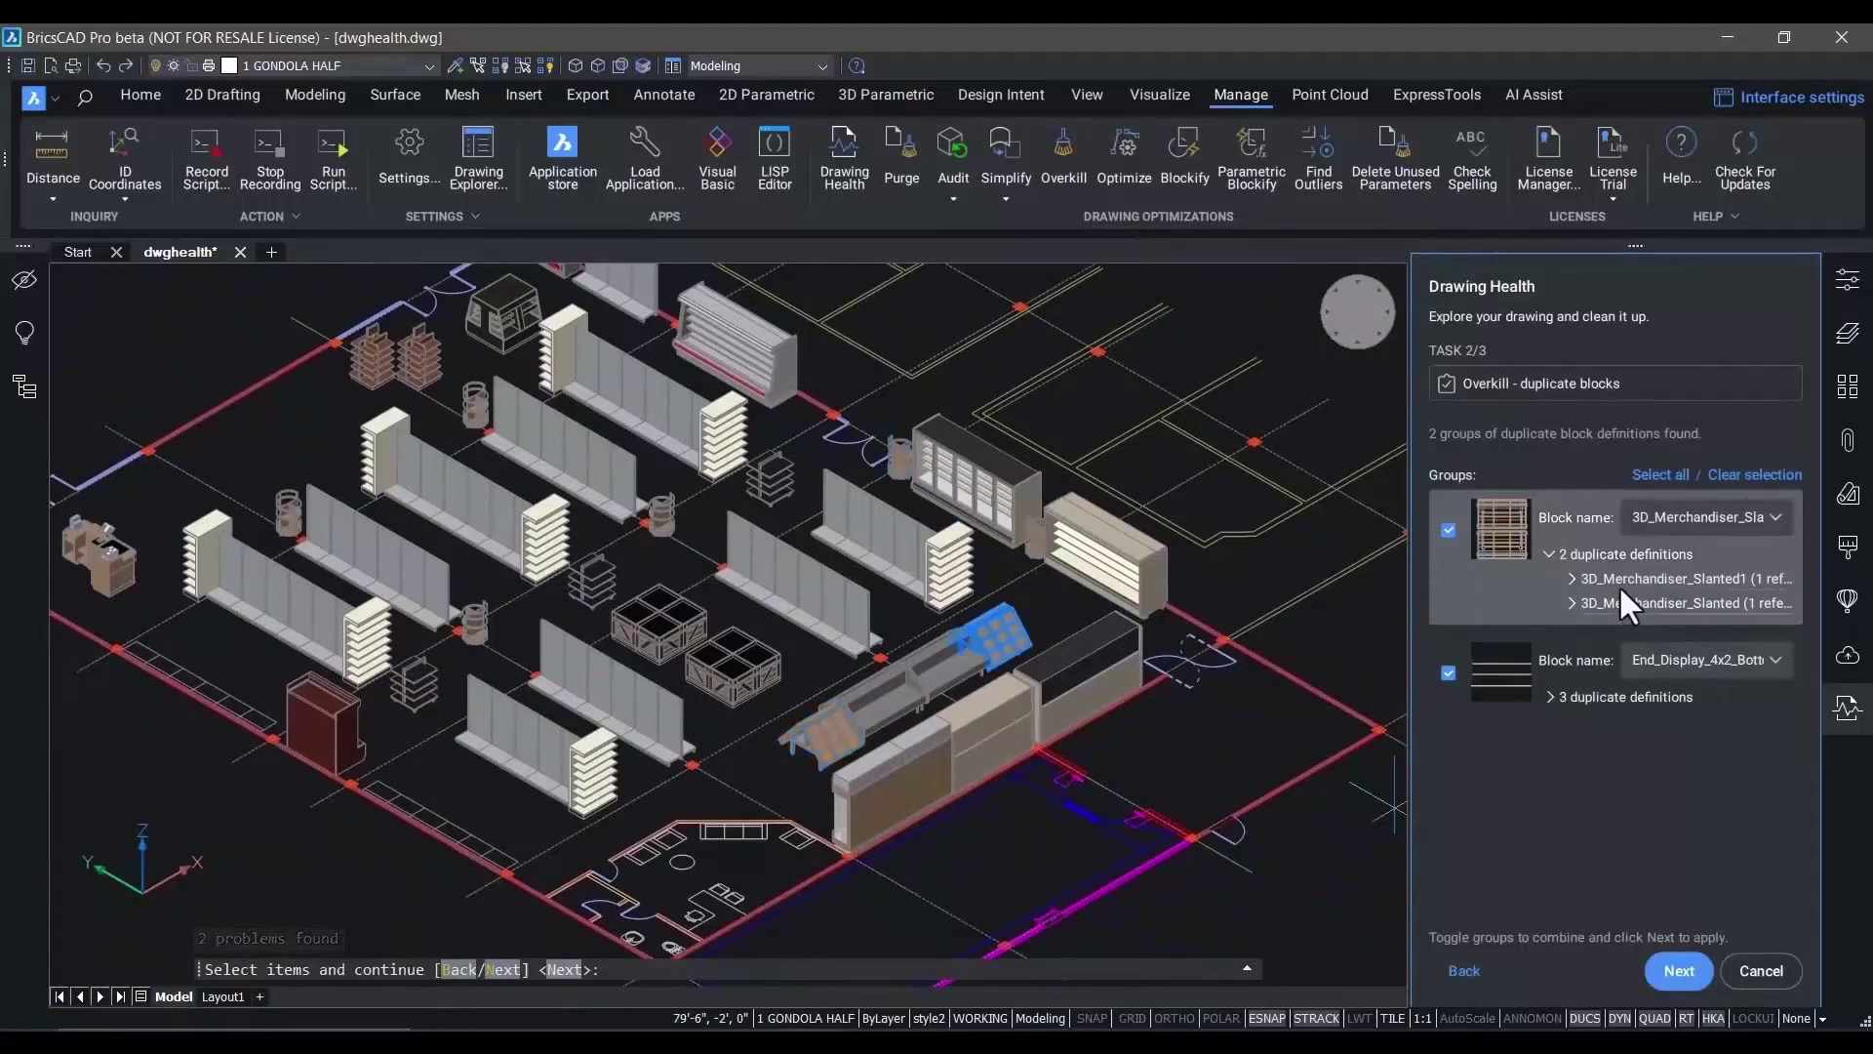
left_click(1774, 517)
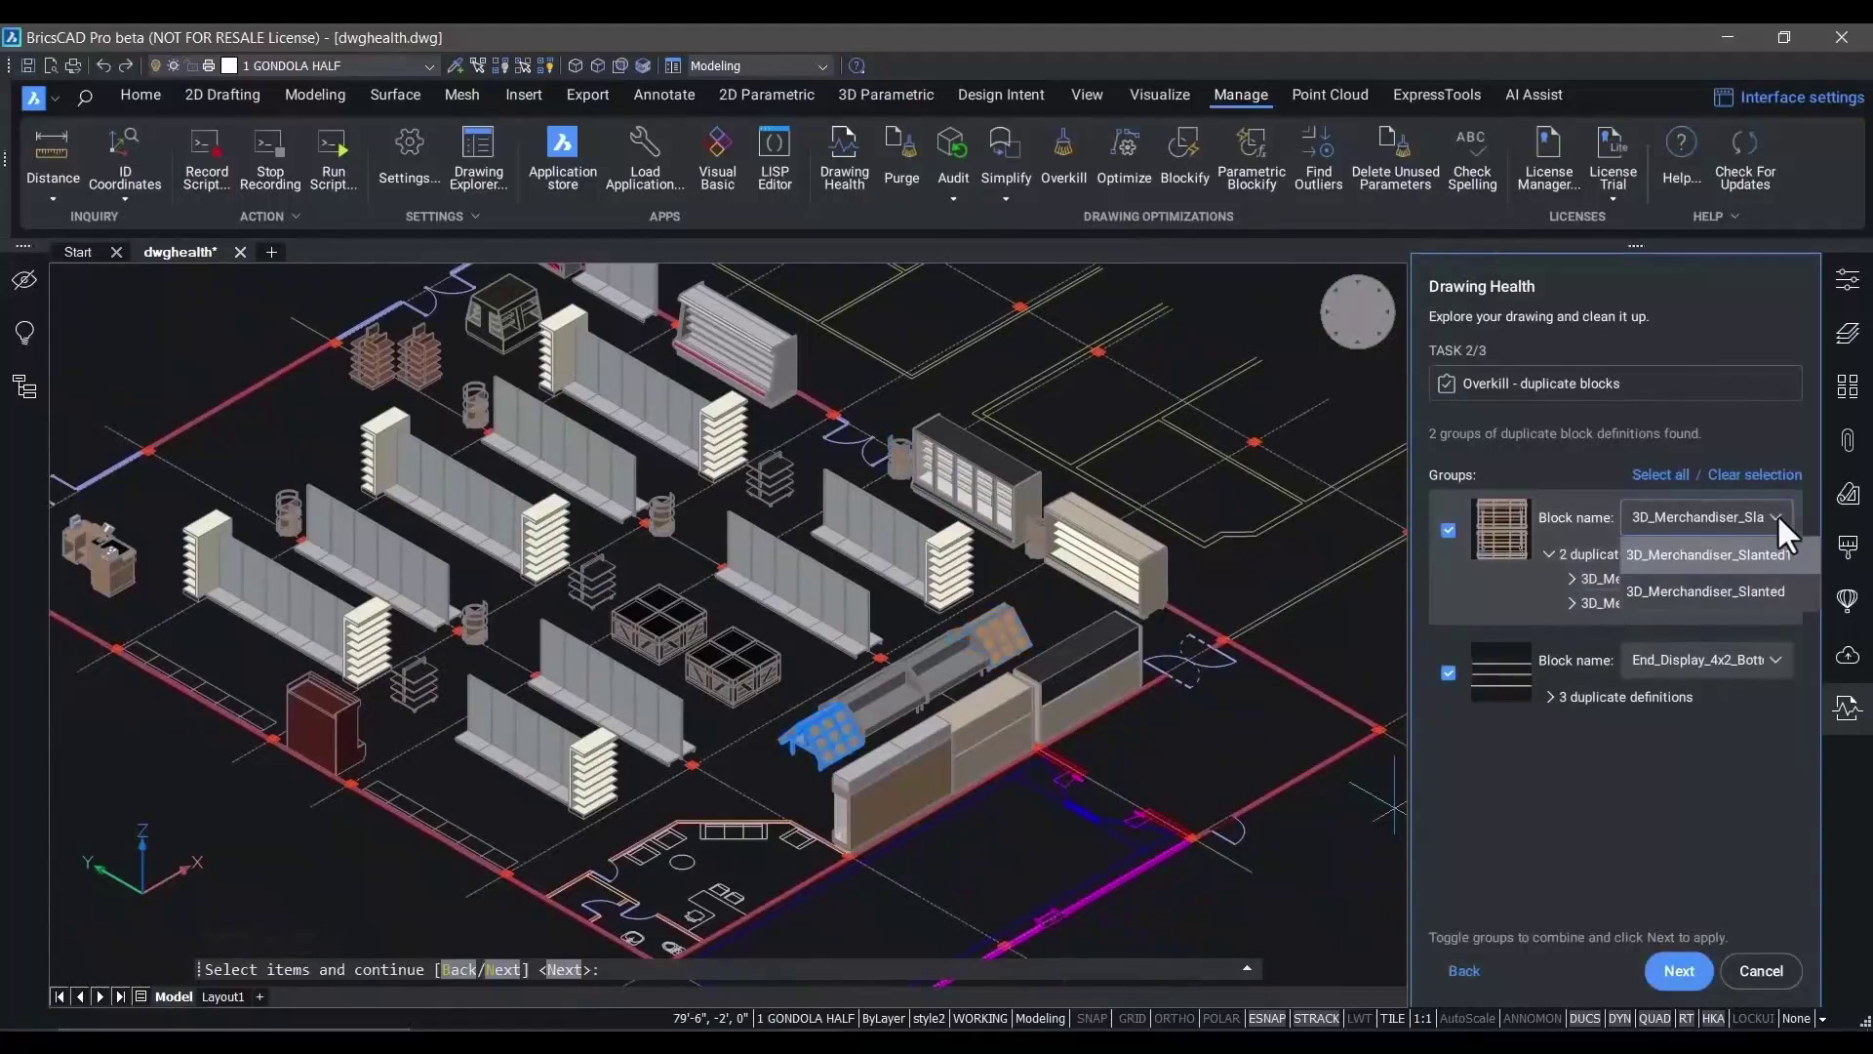
left_click(1766, 593)
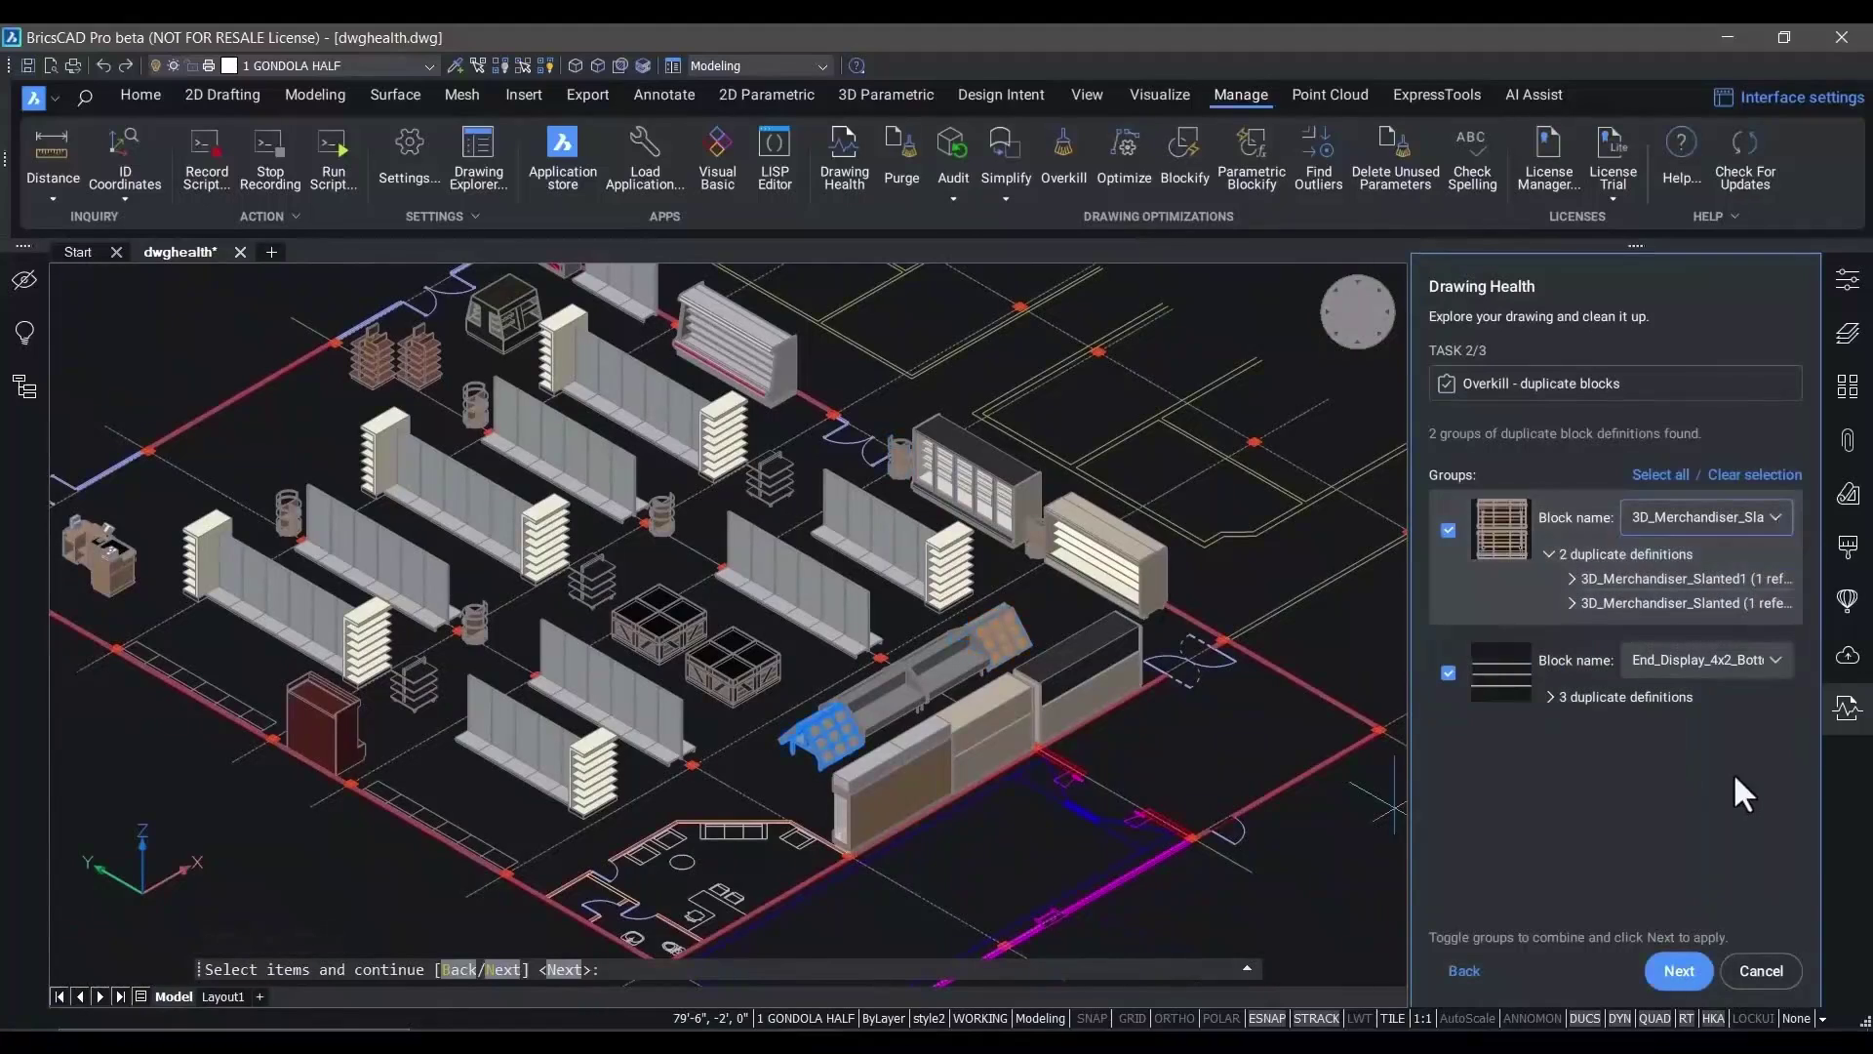
left_click(1774, 659)
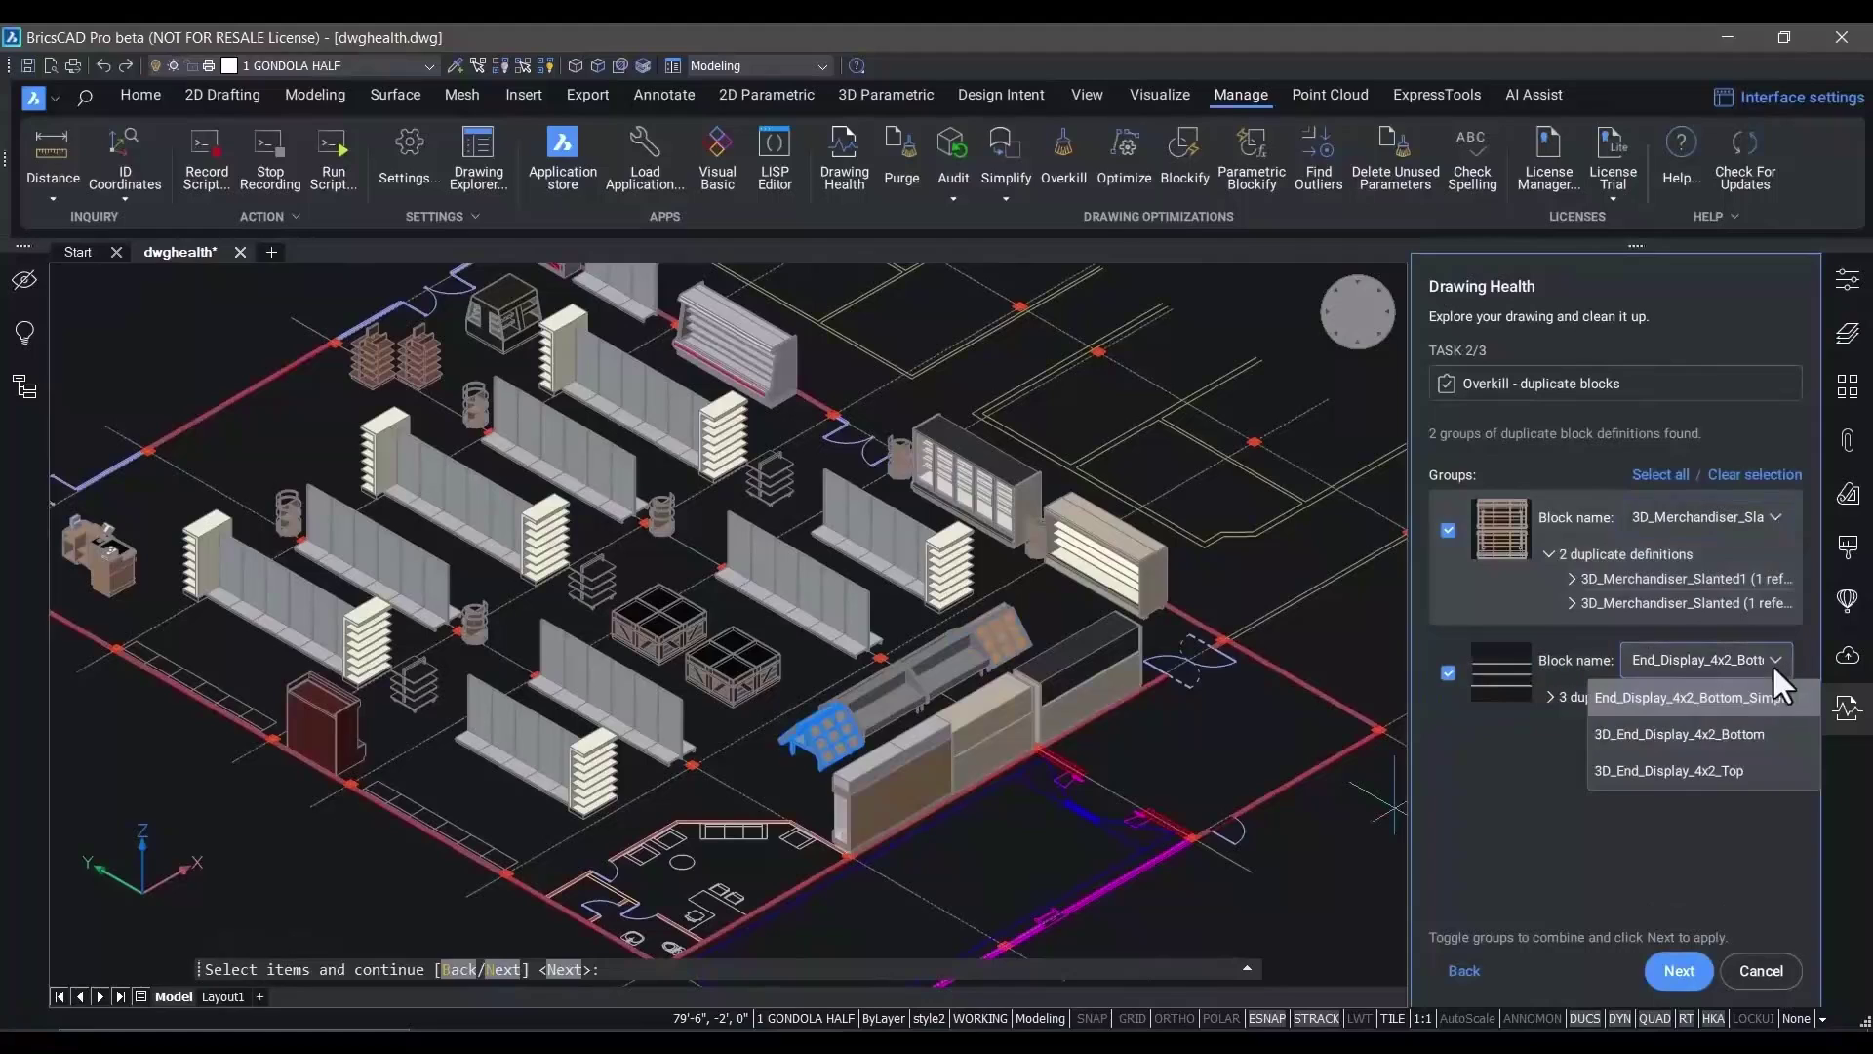
left_click(1743, 769)
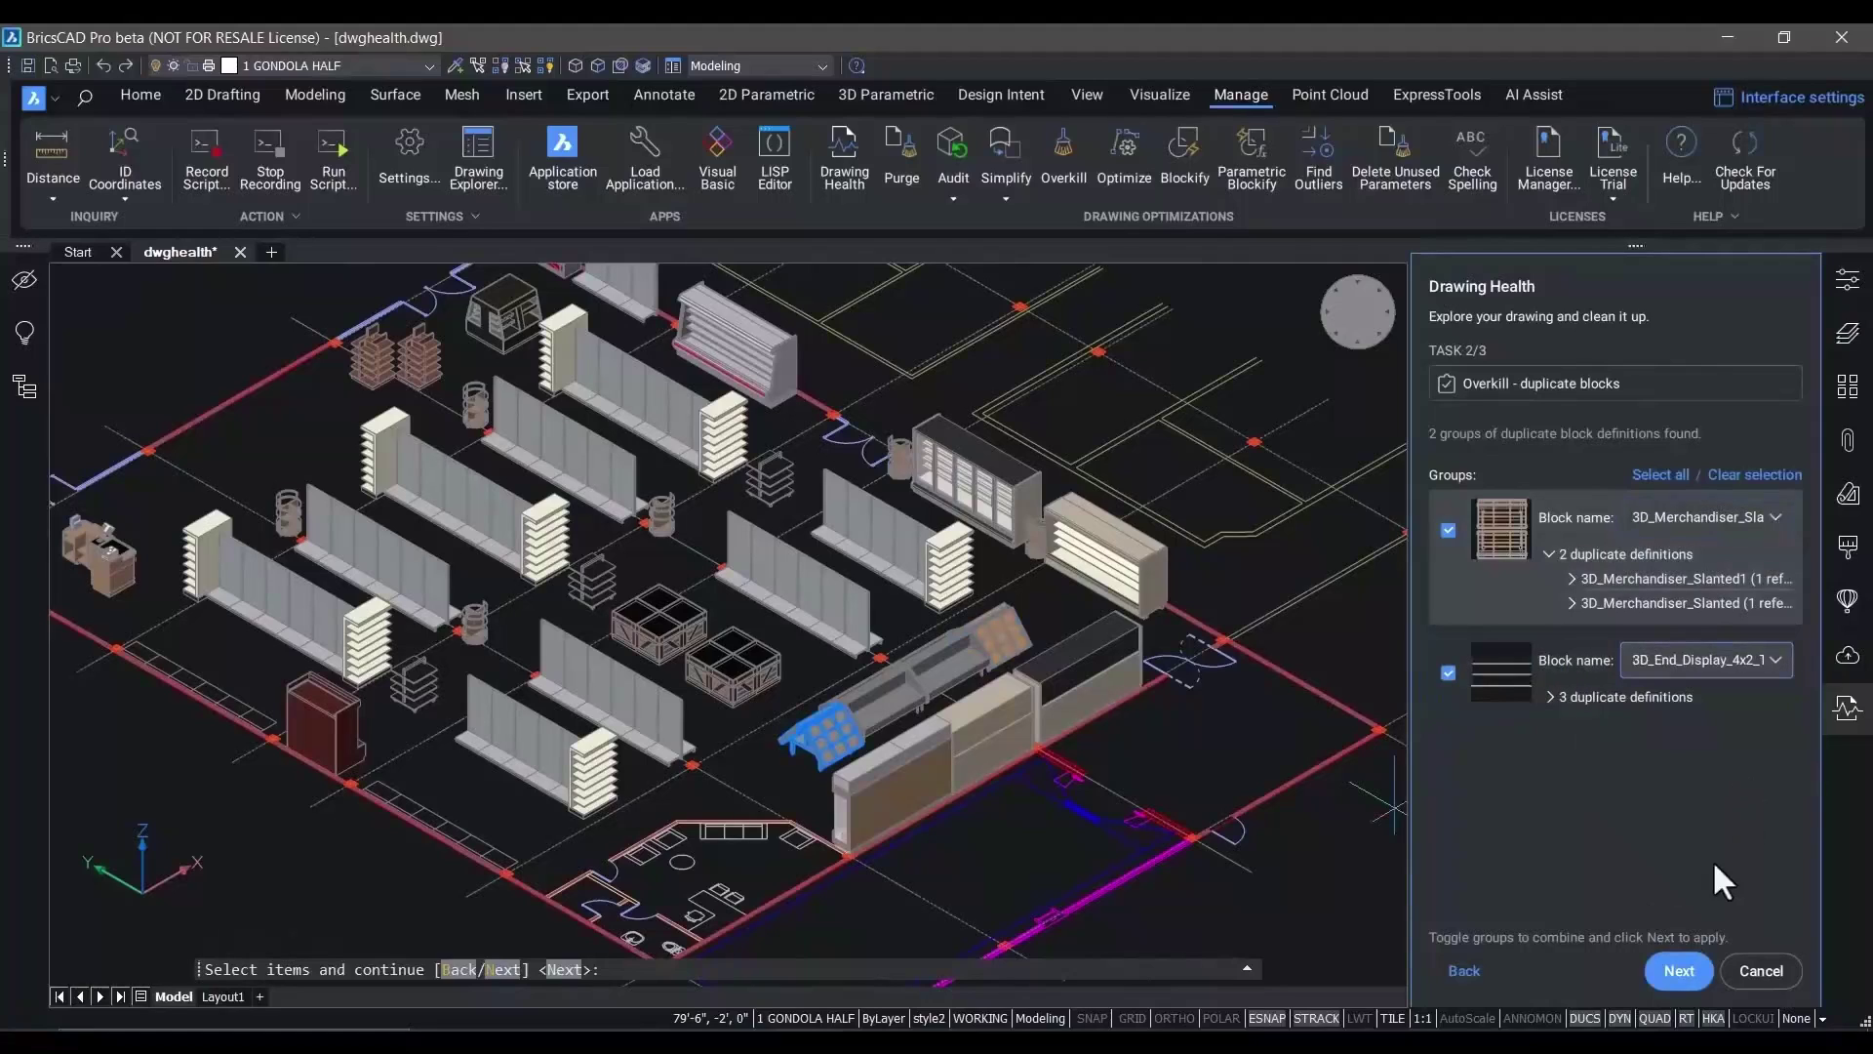
left_click(1676, 975)
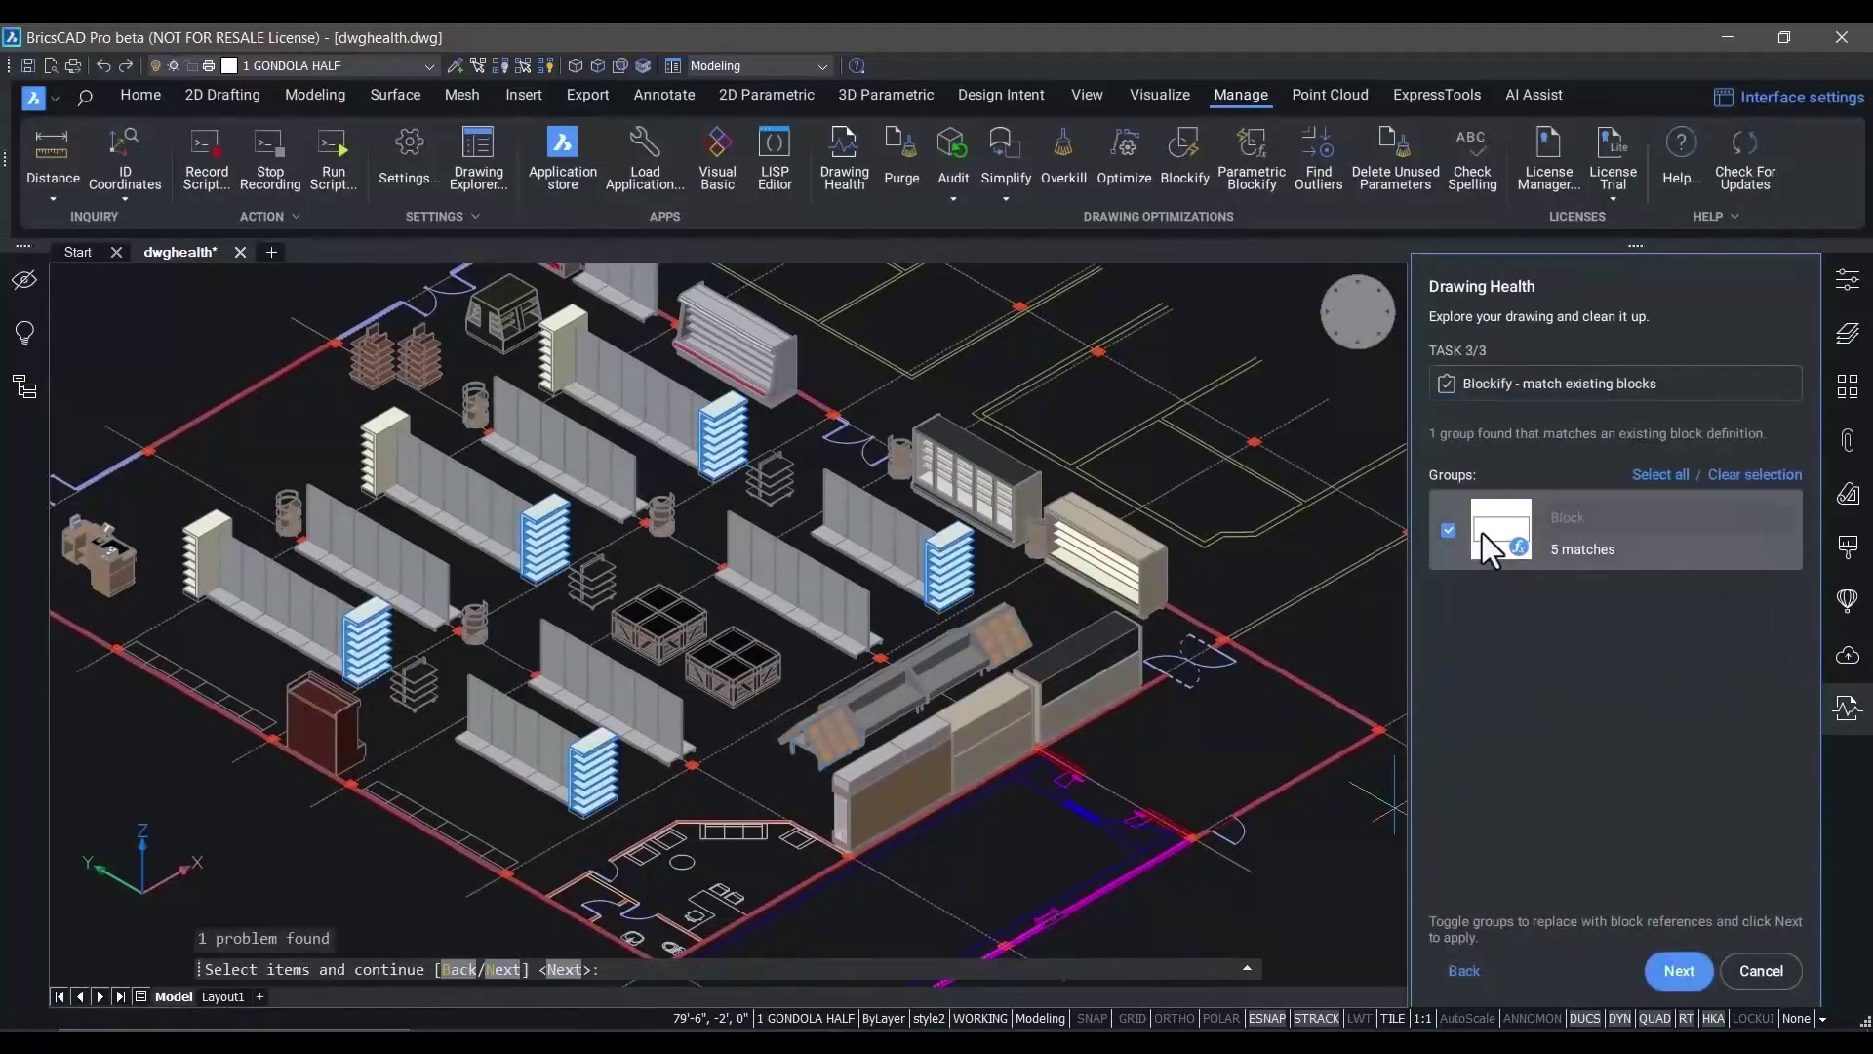
Replace the 5 Blockify matches with block references and finish the cleanup
left_click(1680, 970)
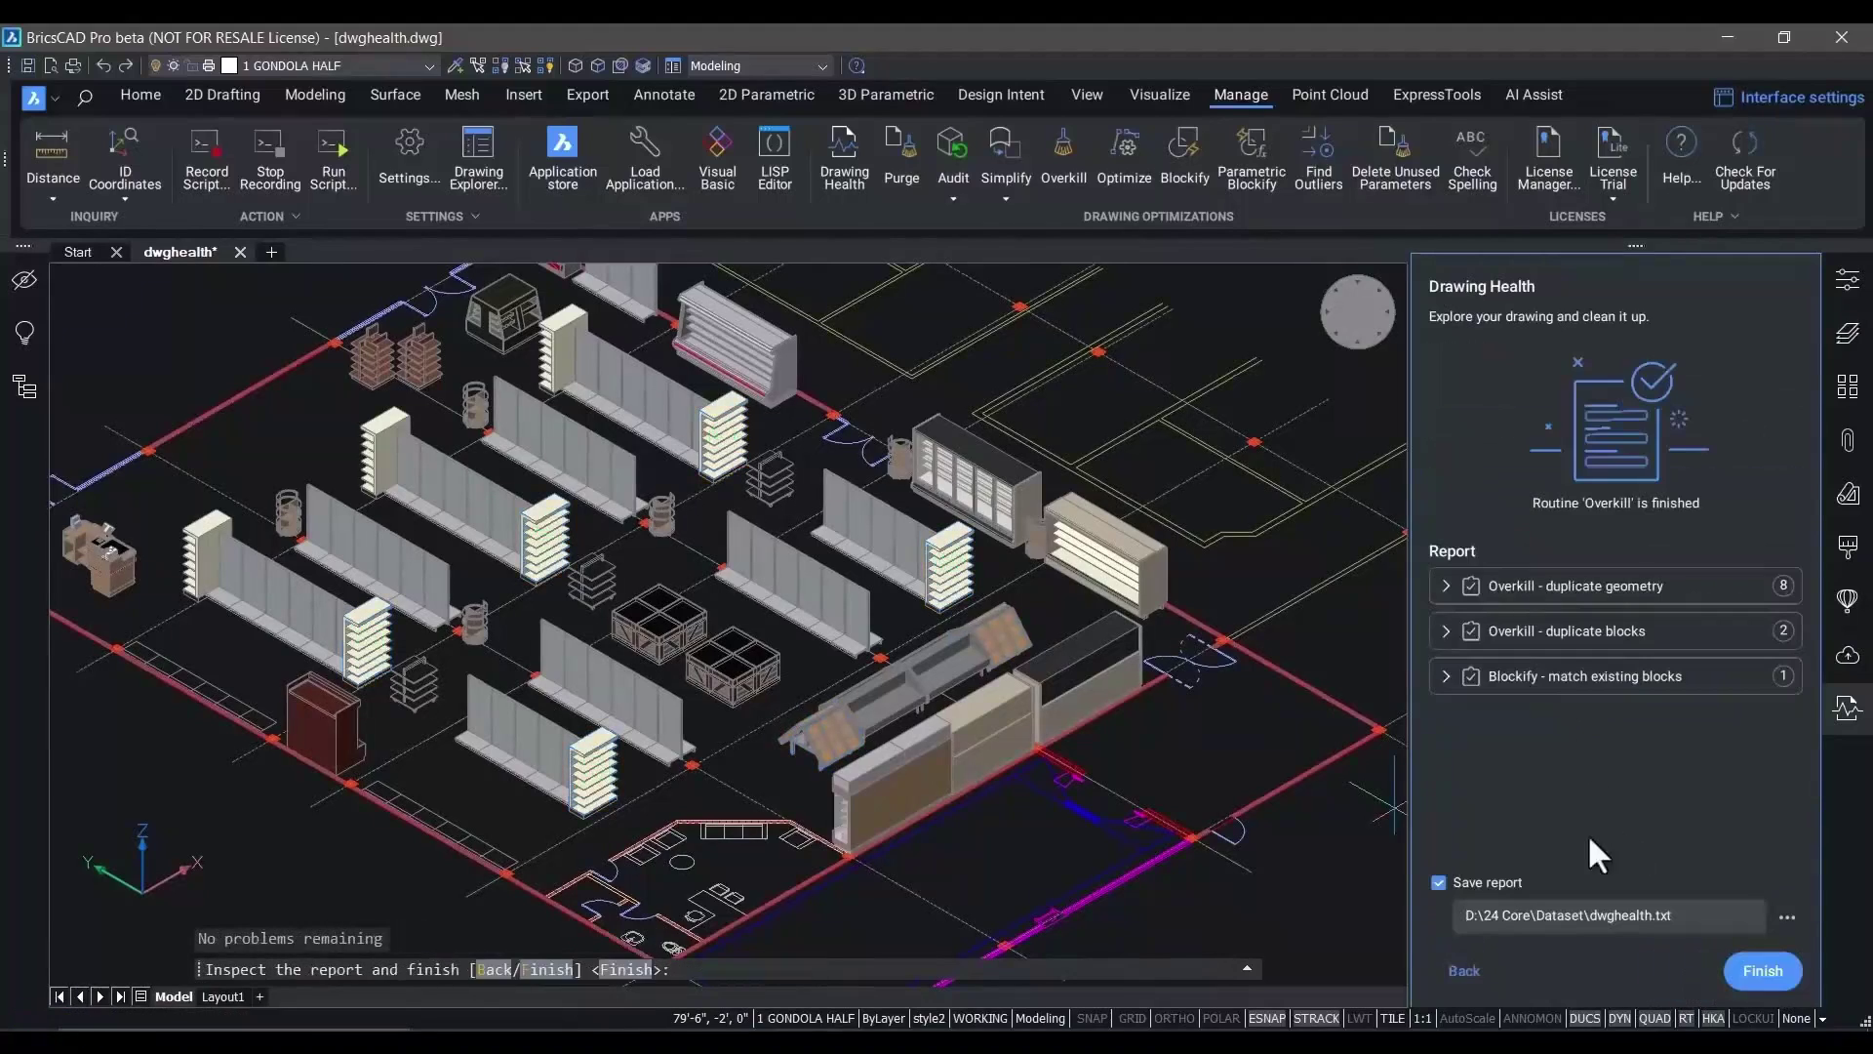
left_click(1441, 630)
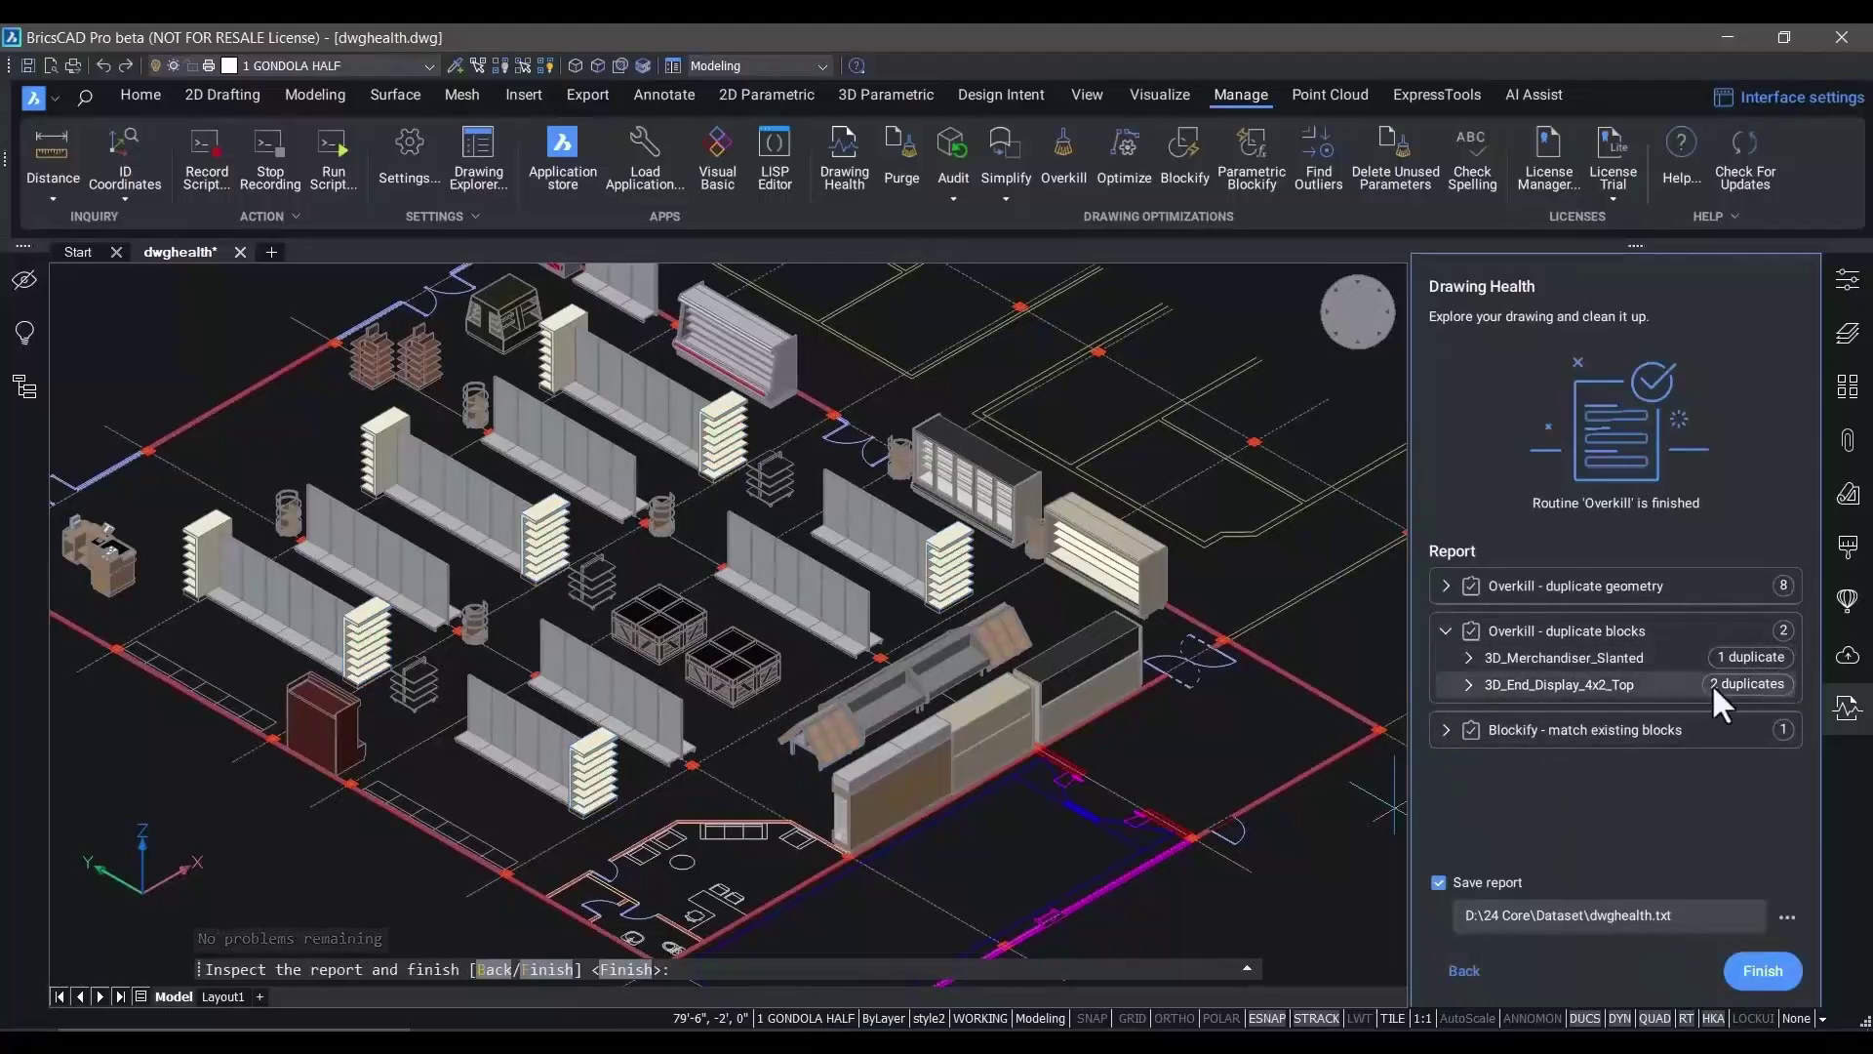
left_click(1762, 970)
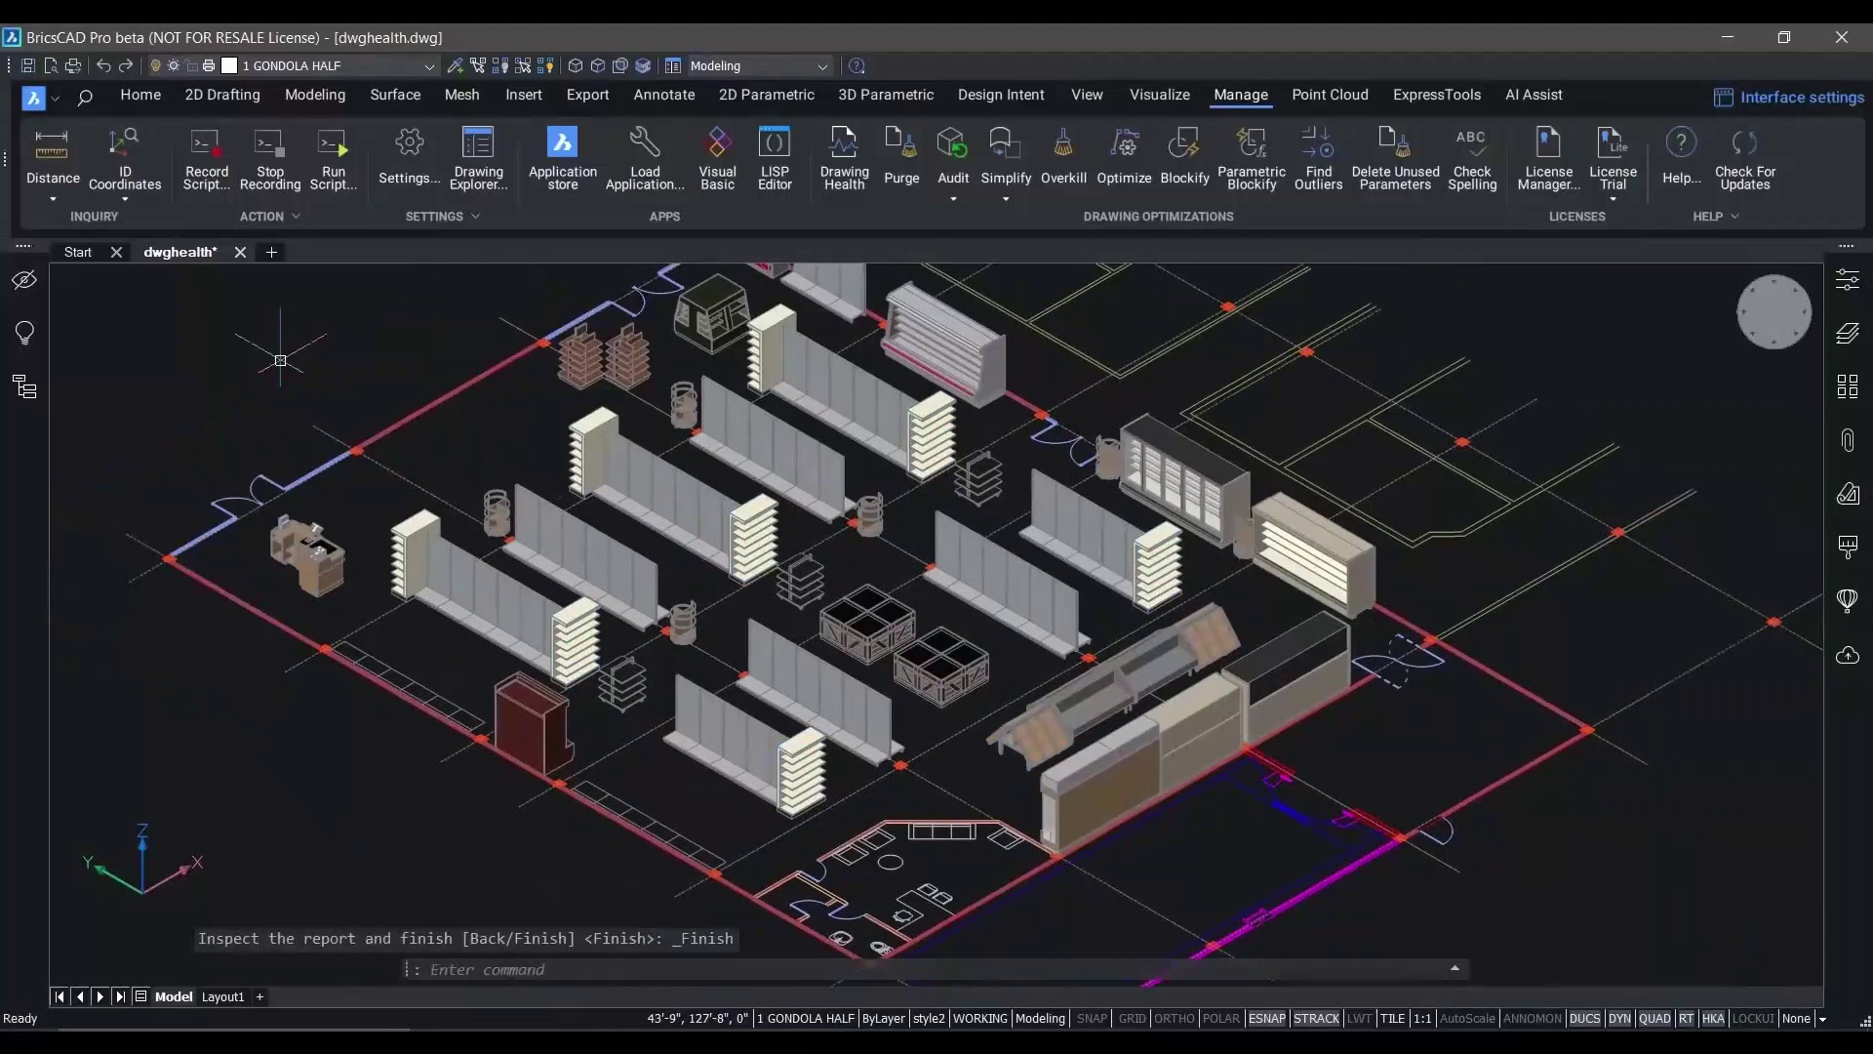
Open the dwghealth drawing's folder in File Explorer and open dwghealth.txt
right_click(174, 254)
left_click(288, 569)
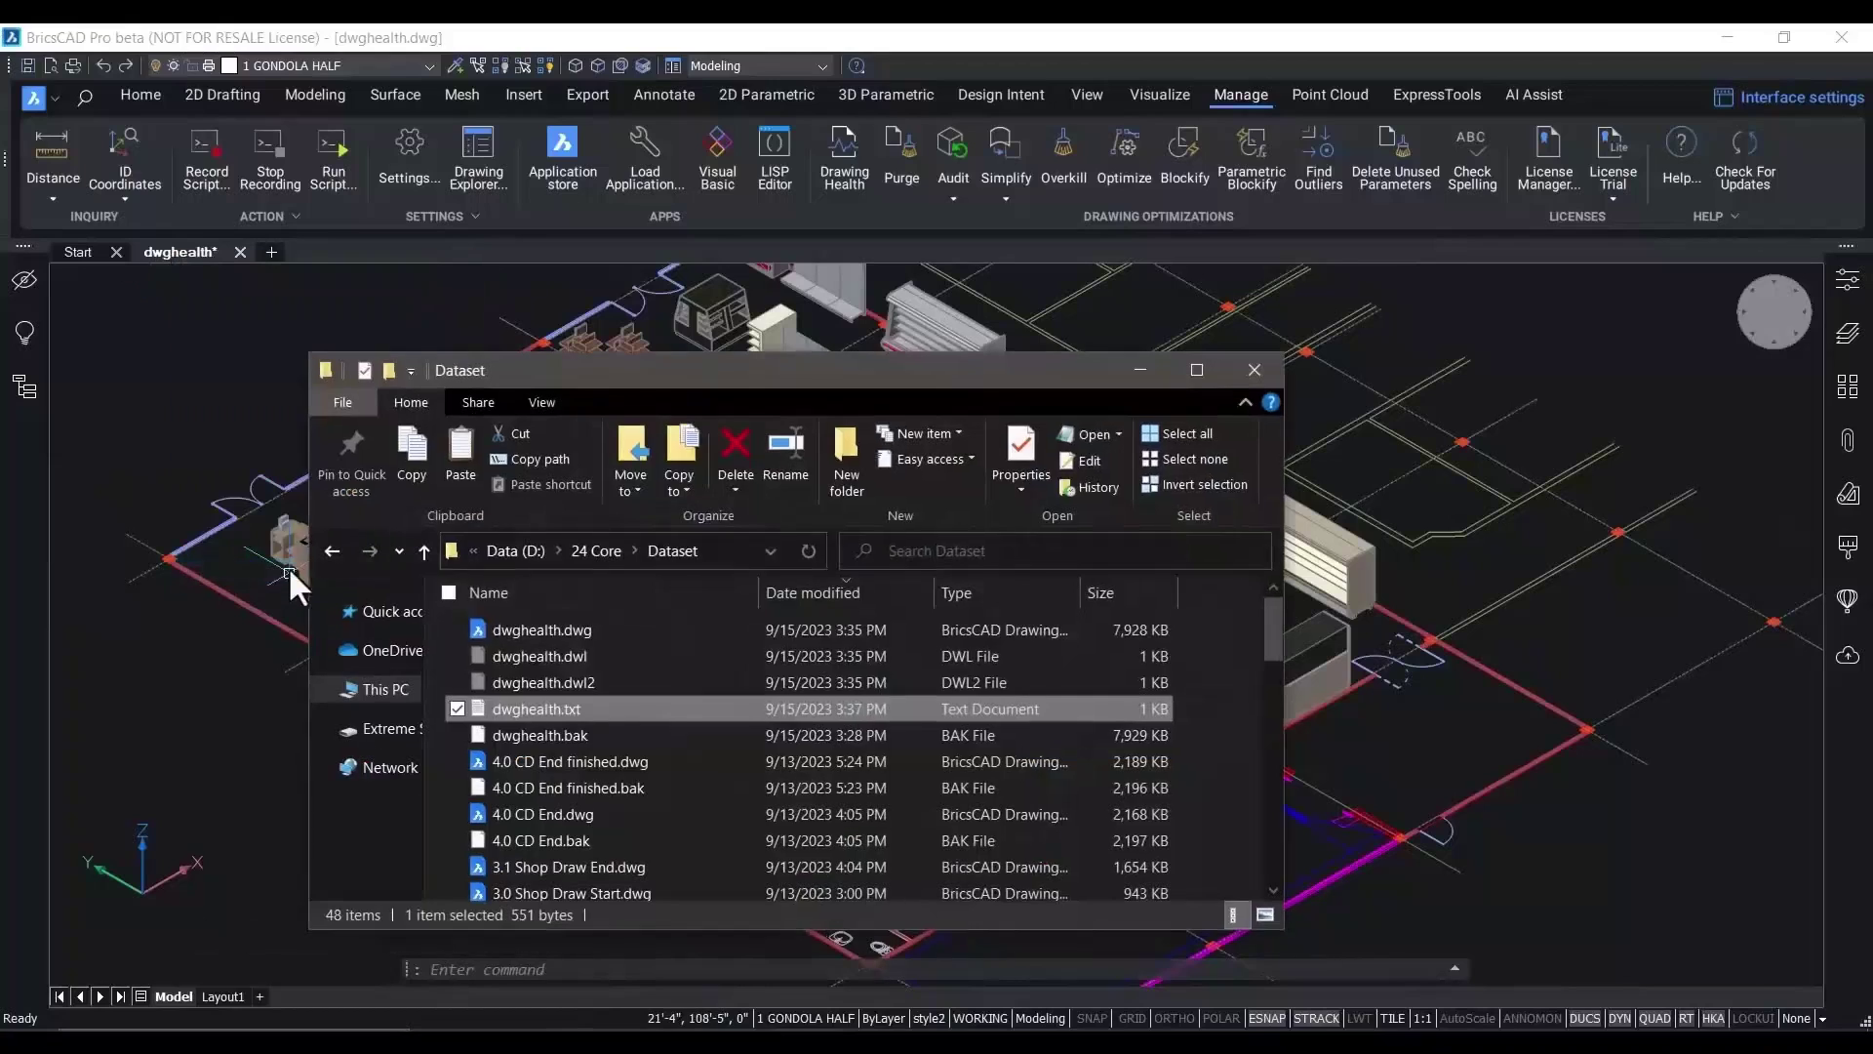
double_click(574, 708)
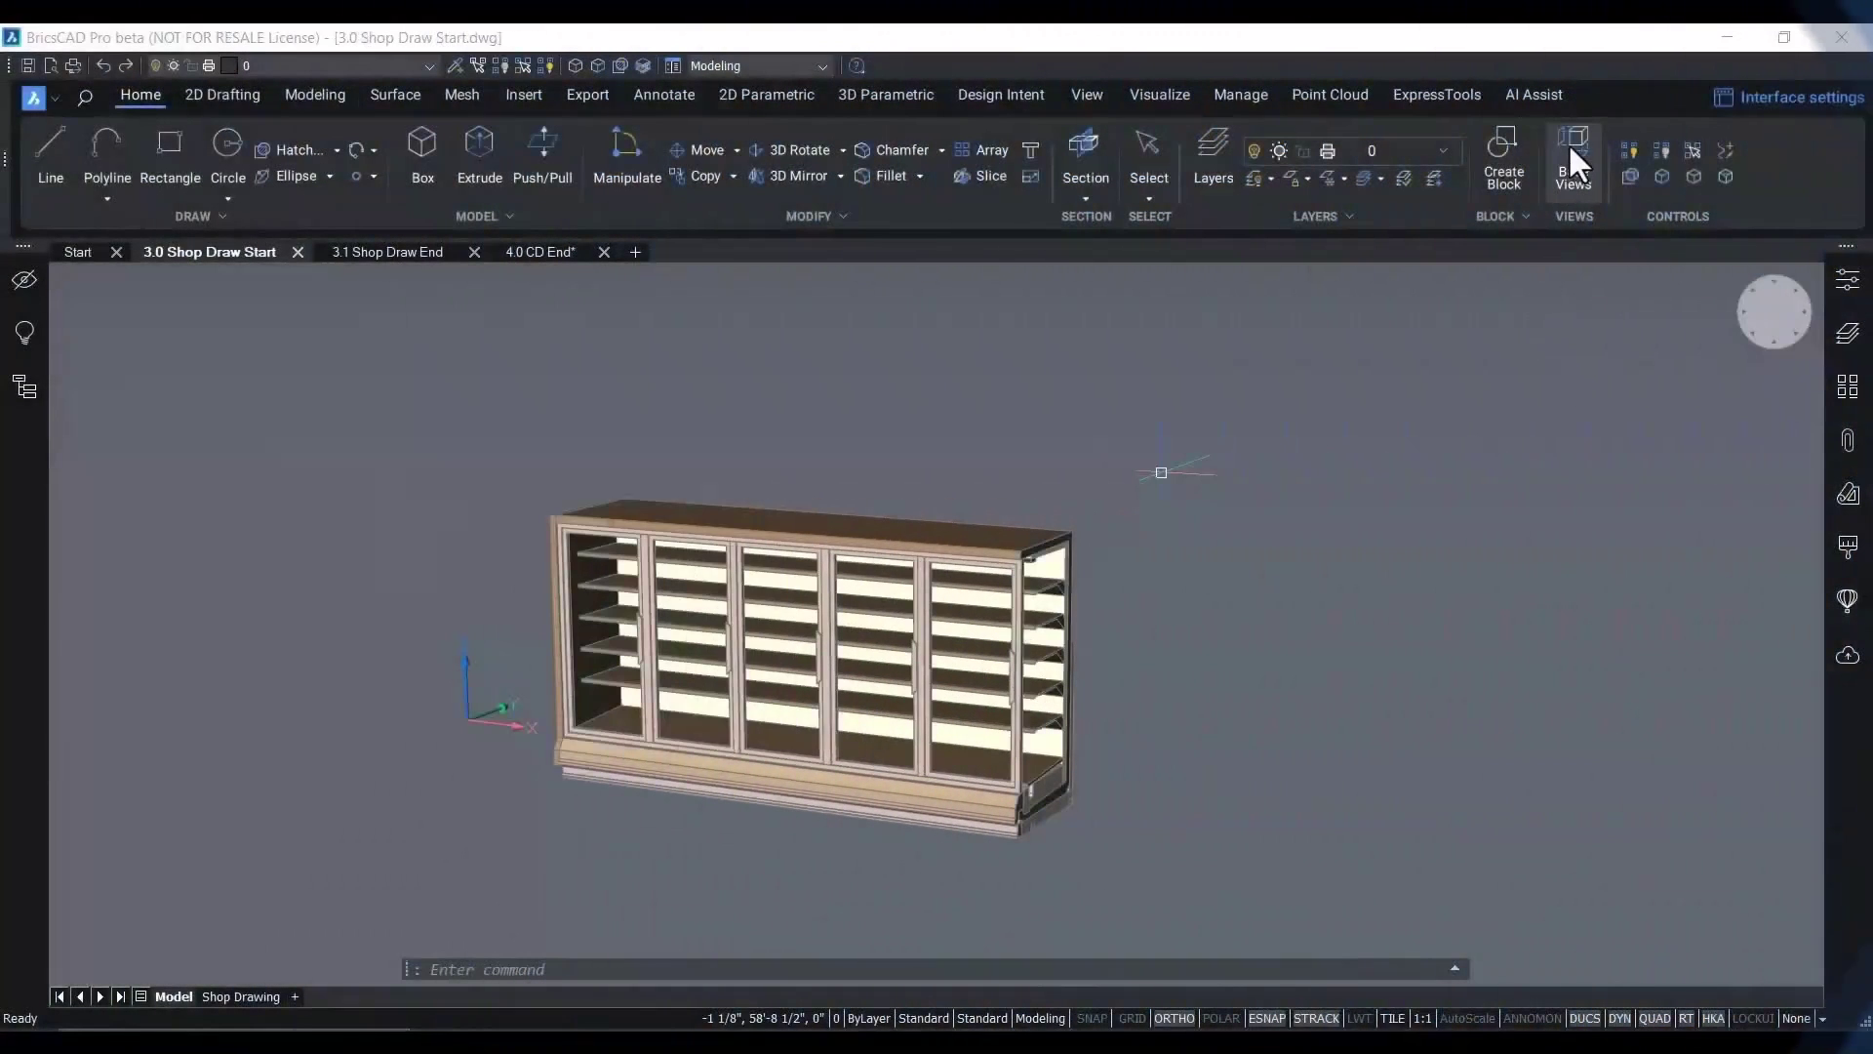
Place front, top and isometric base views of the whole case on Shop Drawing, then select them
left_click(1568, 142)
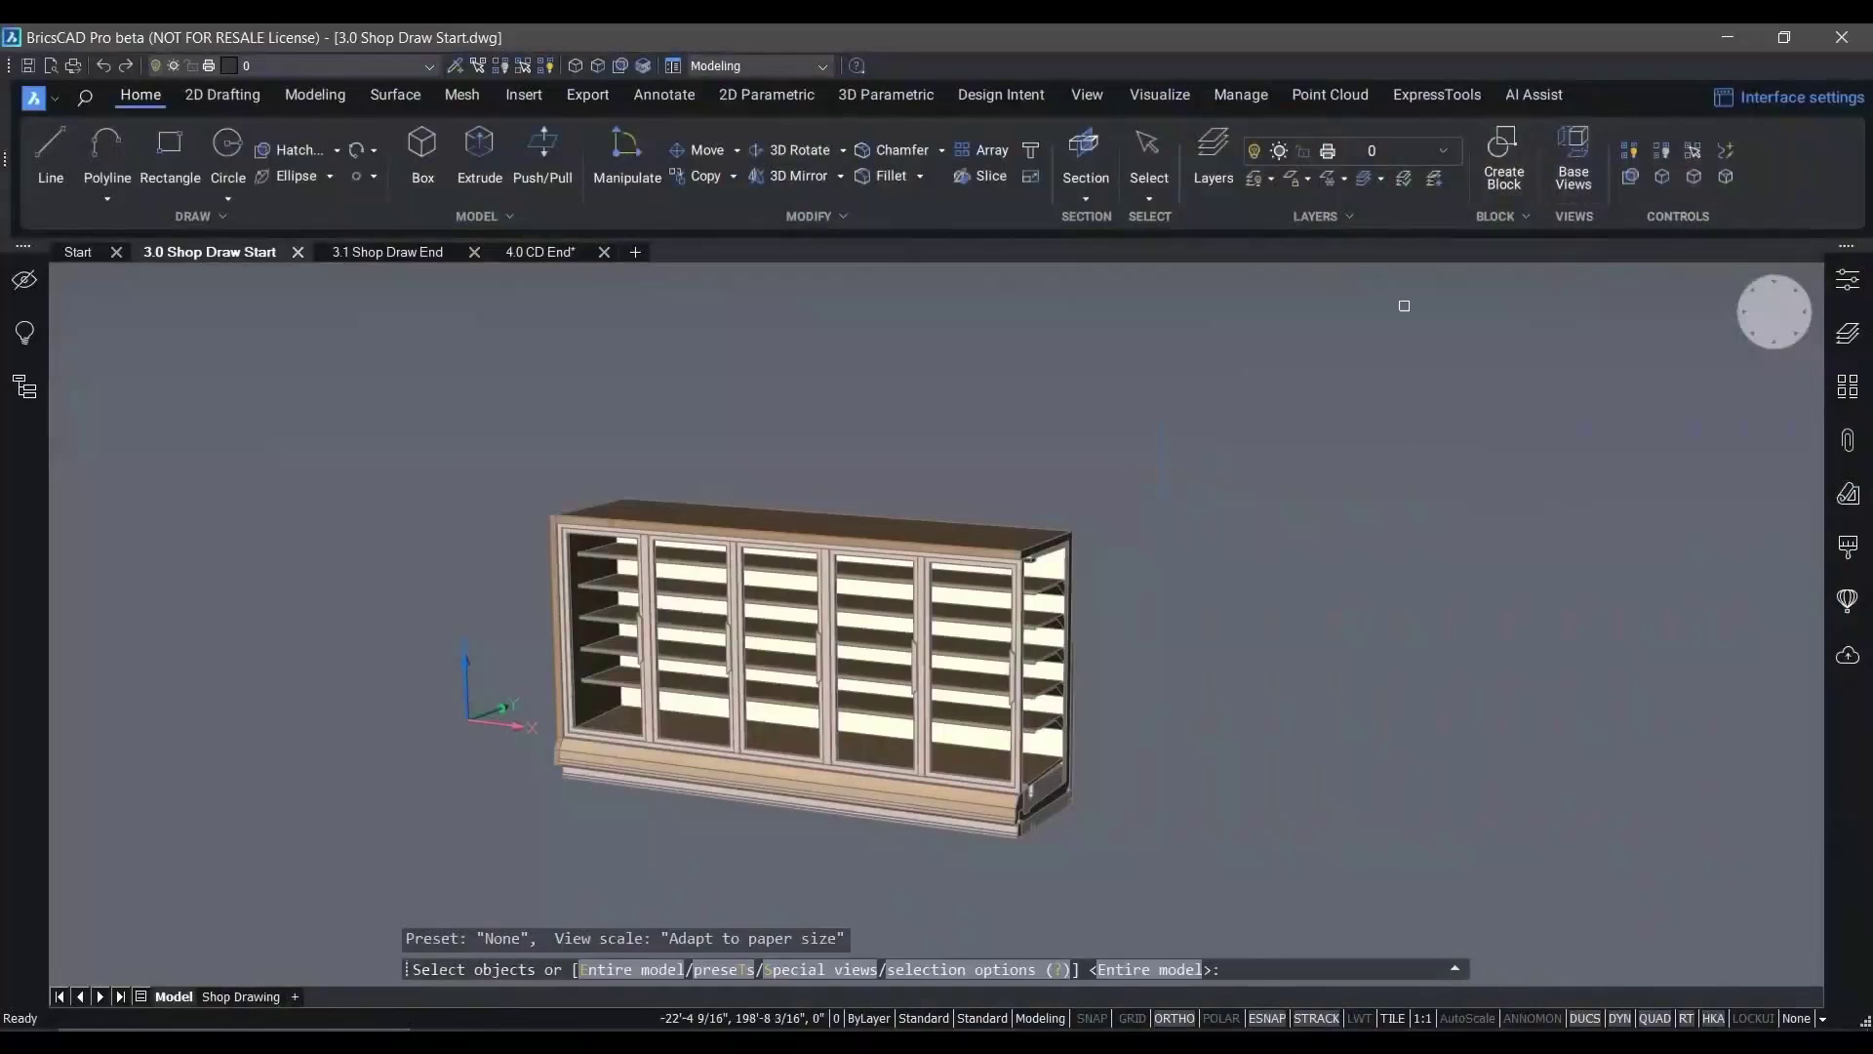
left_click(600, 970)
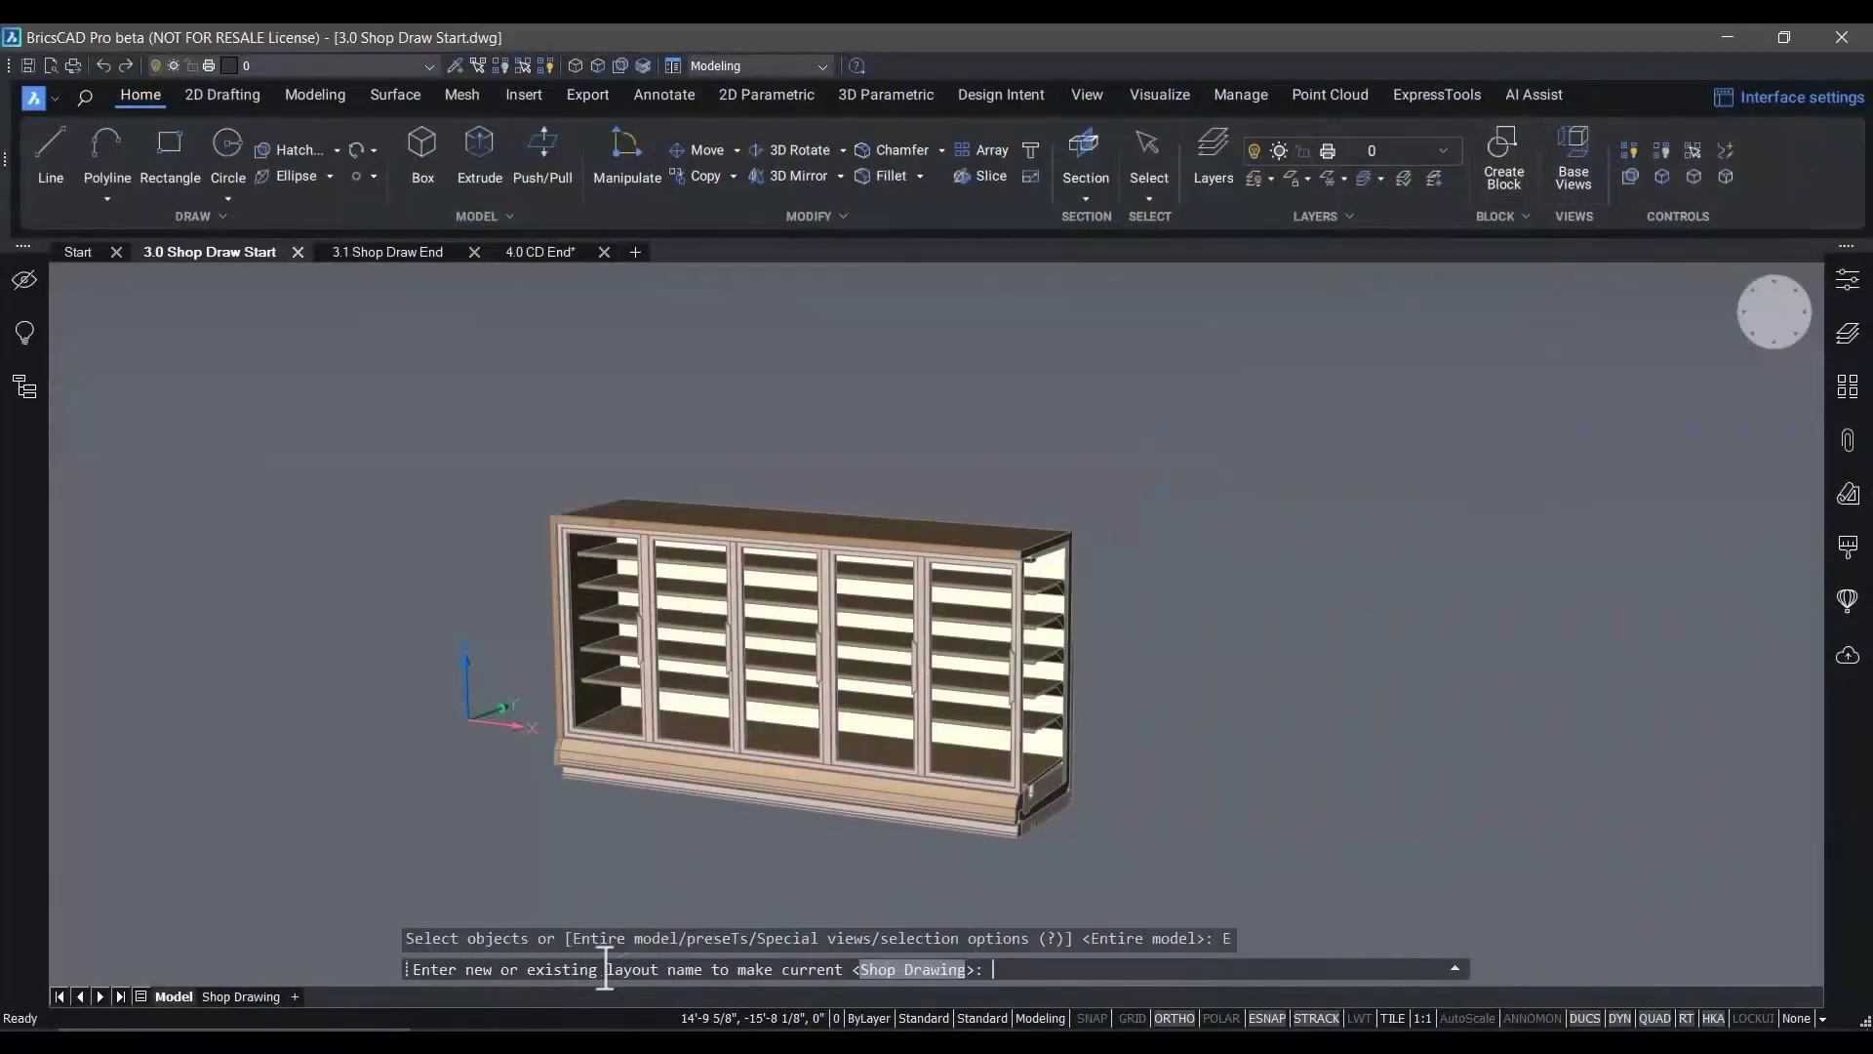
left_click(912, 968)
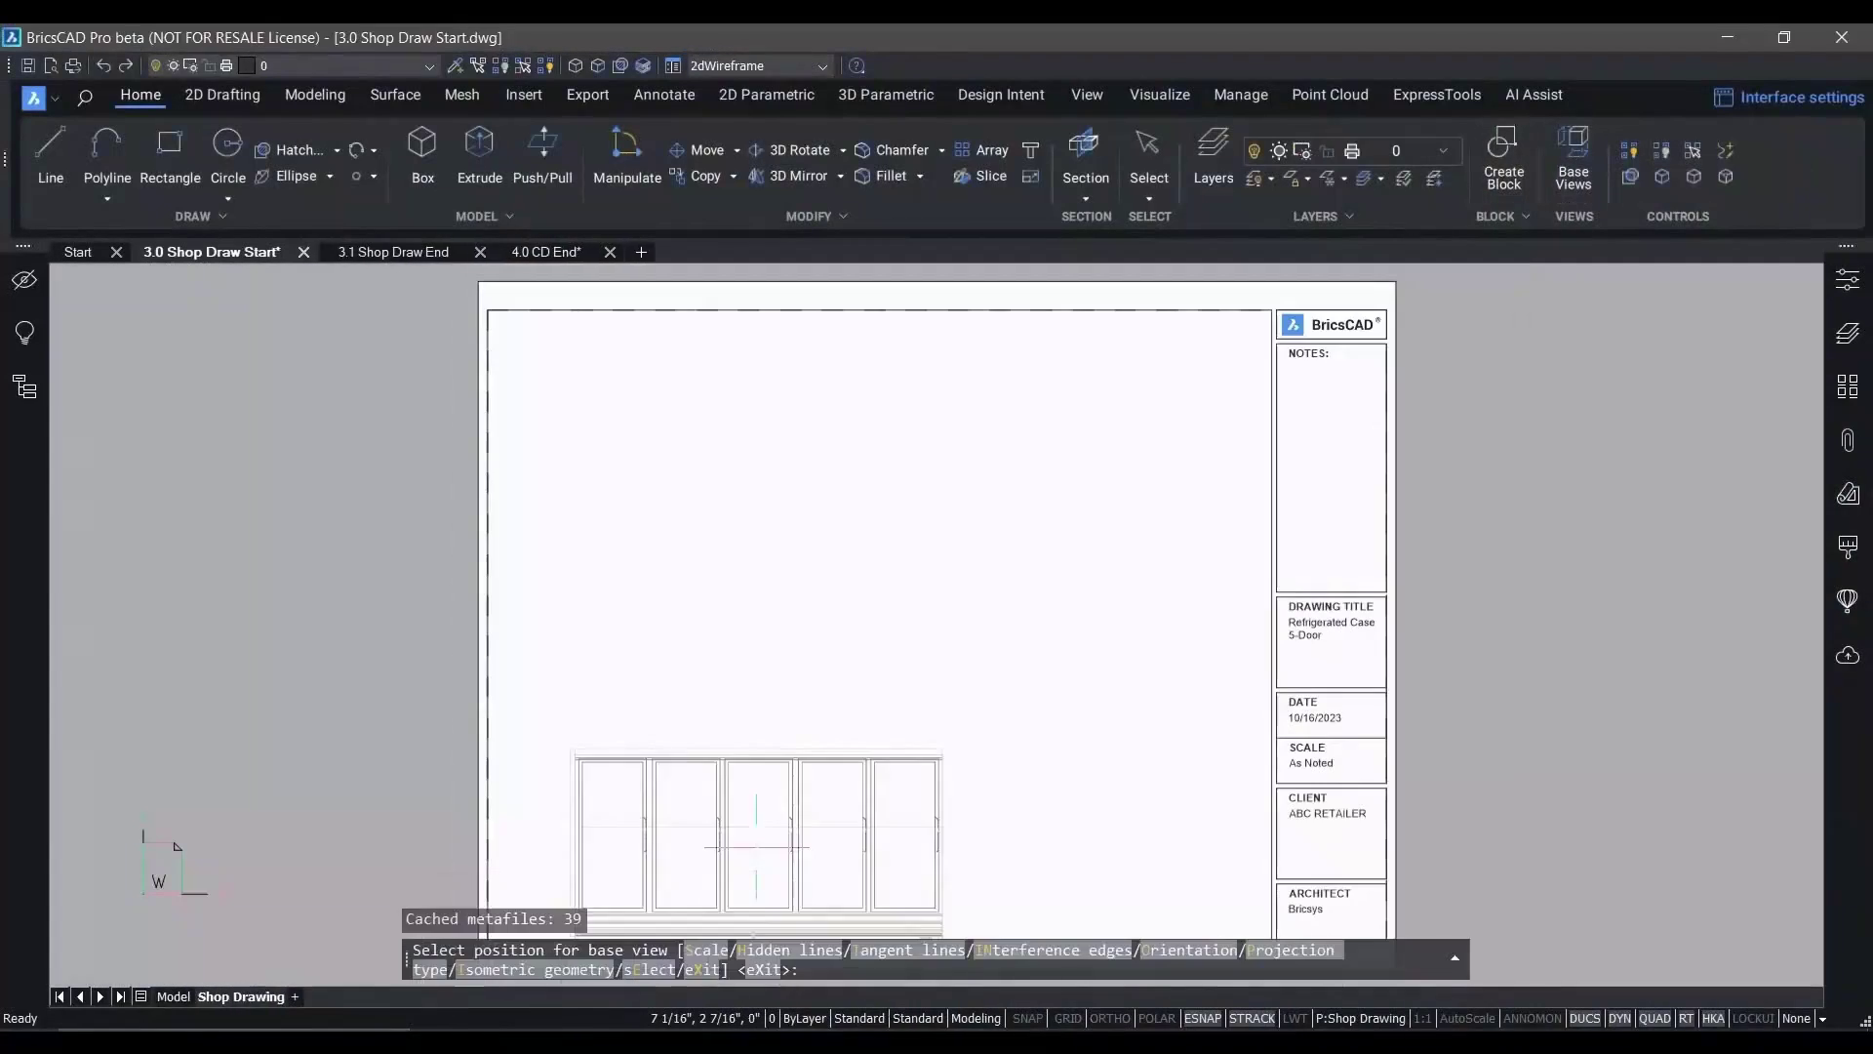
left_click(744, 724)
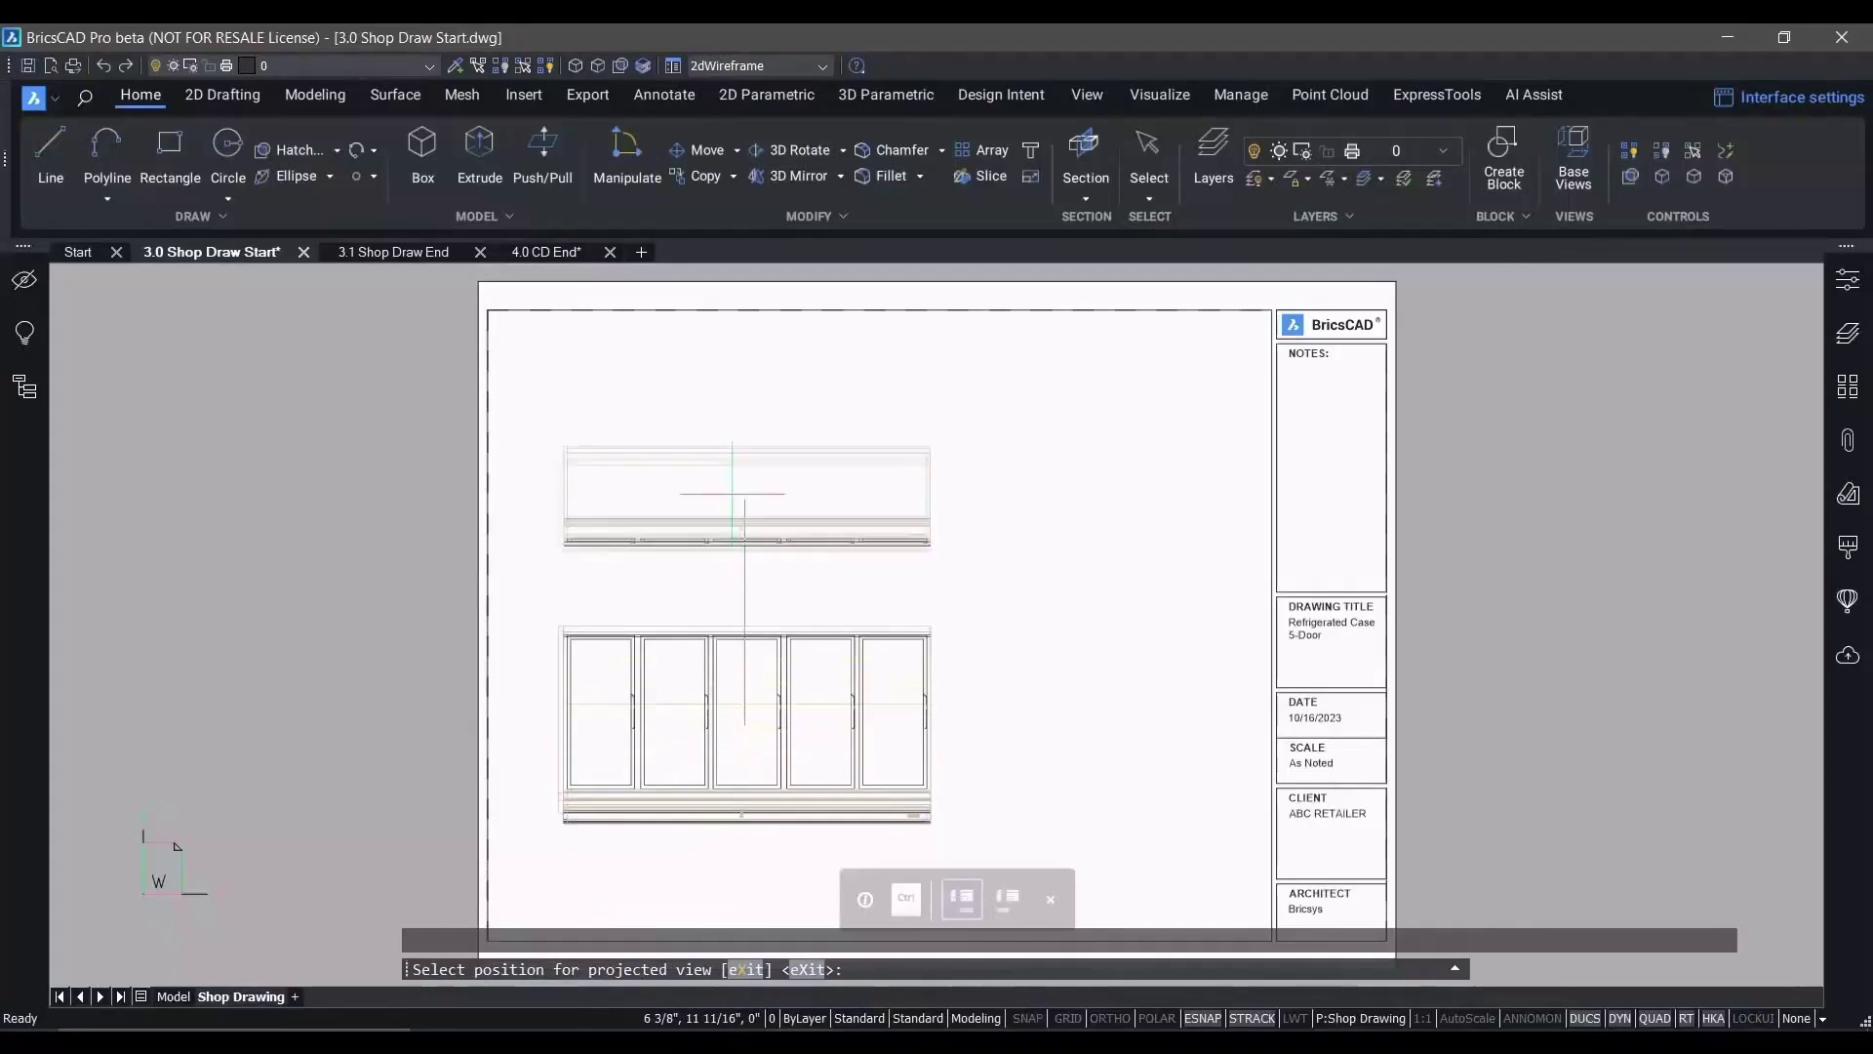
left_click(744, 427)
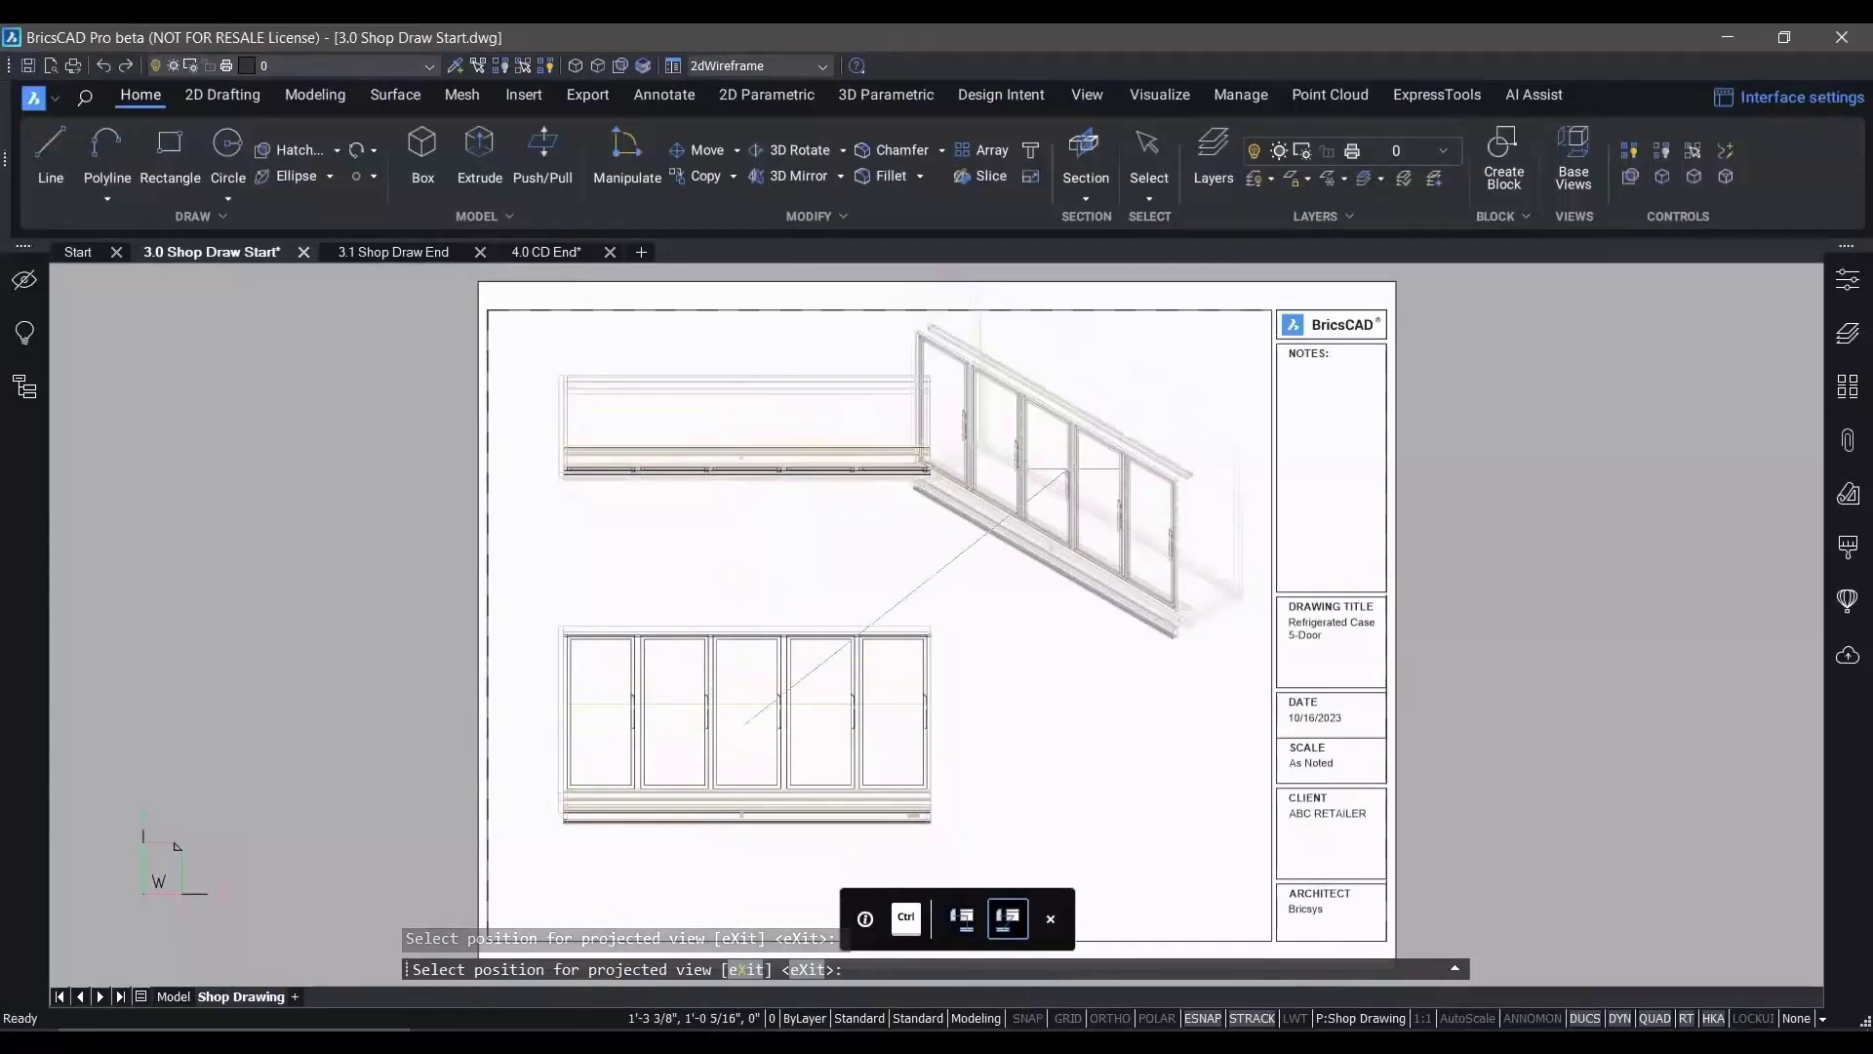
left_click(1067, 631)
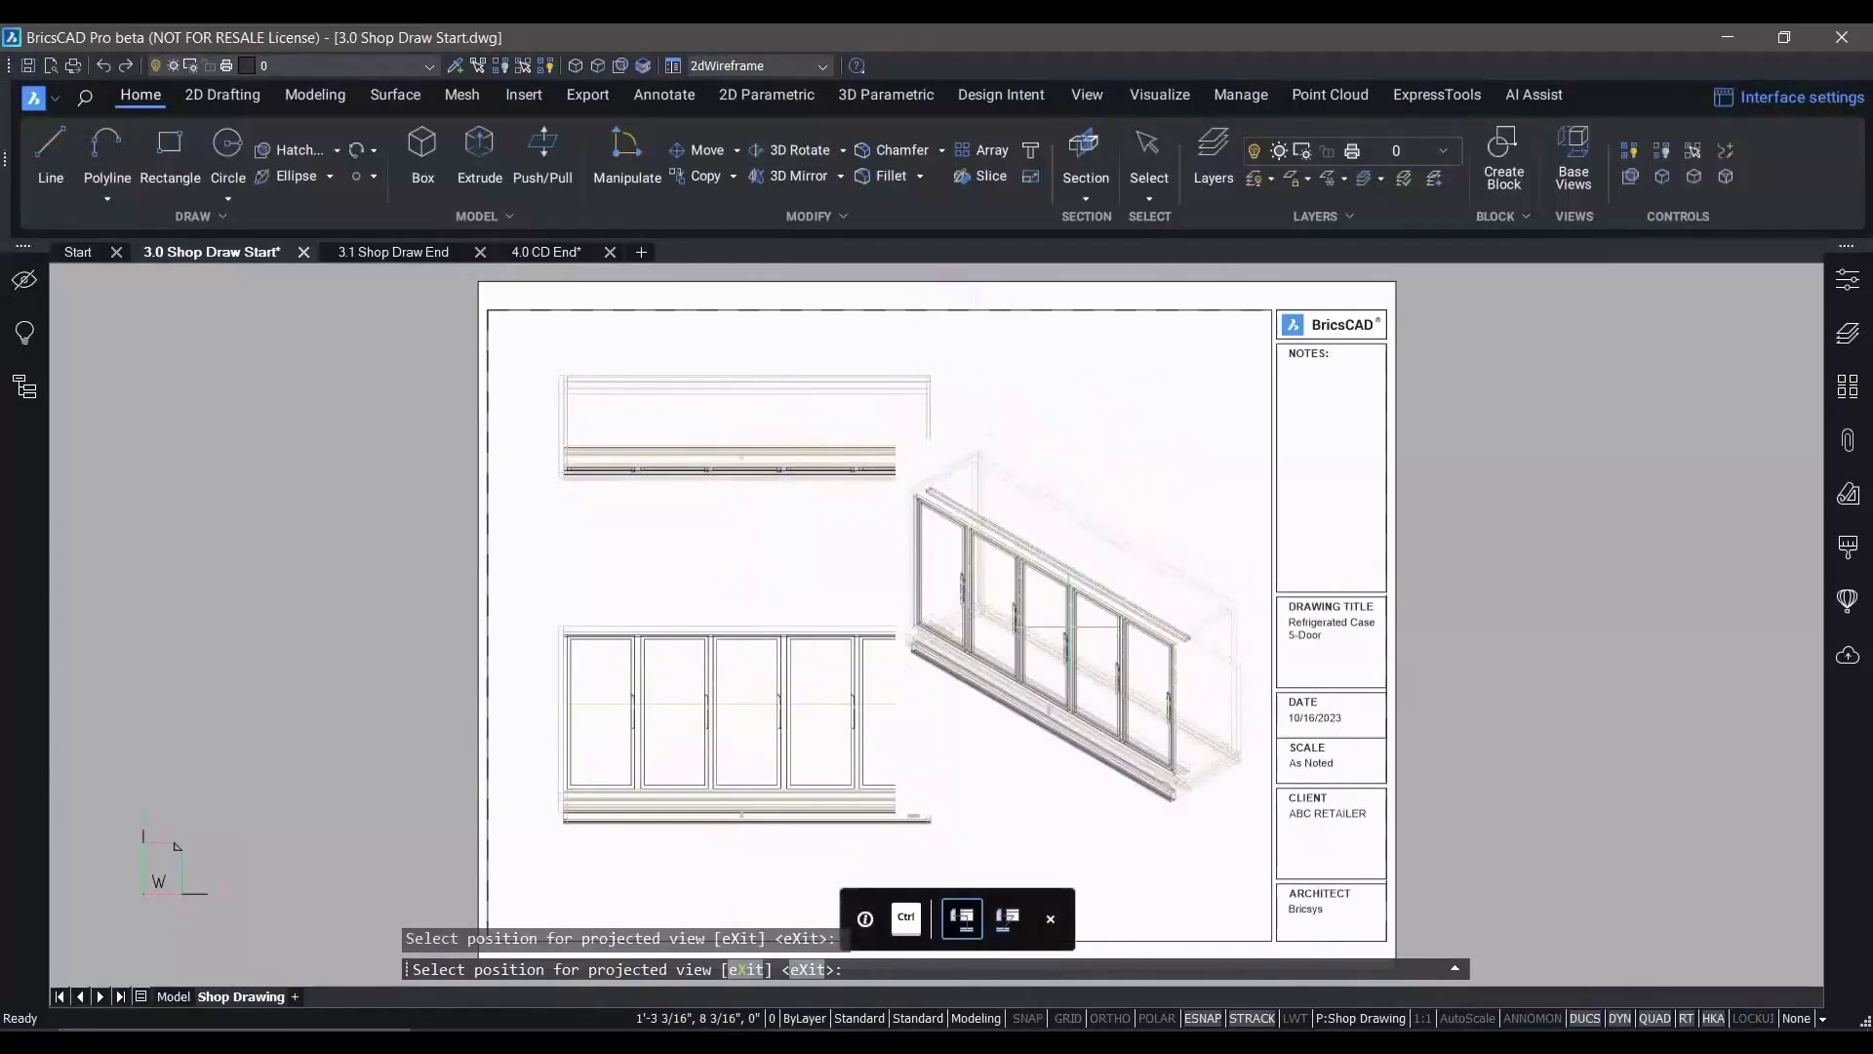
key("Return")
left_click(1094, 393)
left_click(765, 661)
Set all three views to the 1/2" = 1'-0" standard scale
left_click(1838, 276)
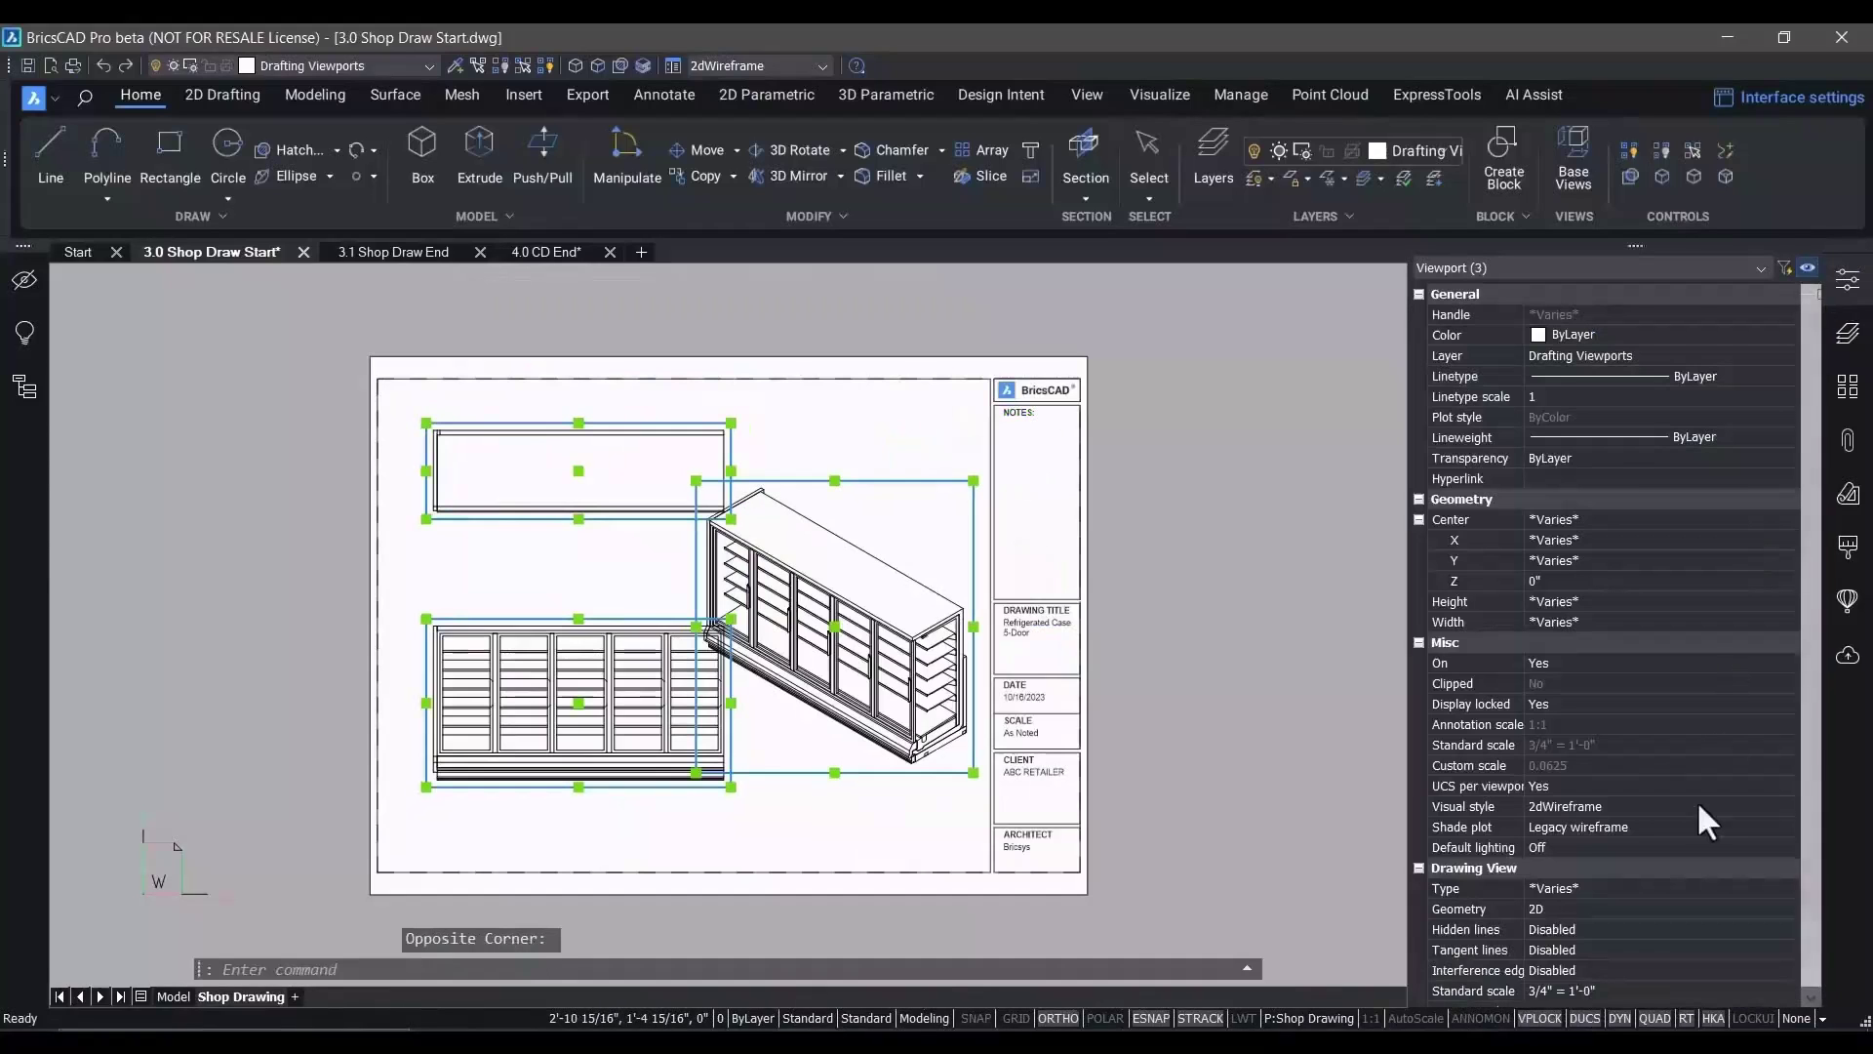
left_click(1594, 981)
left_click(1596, 985)
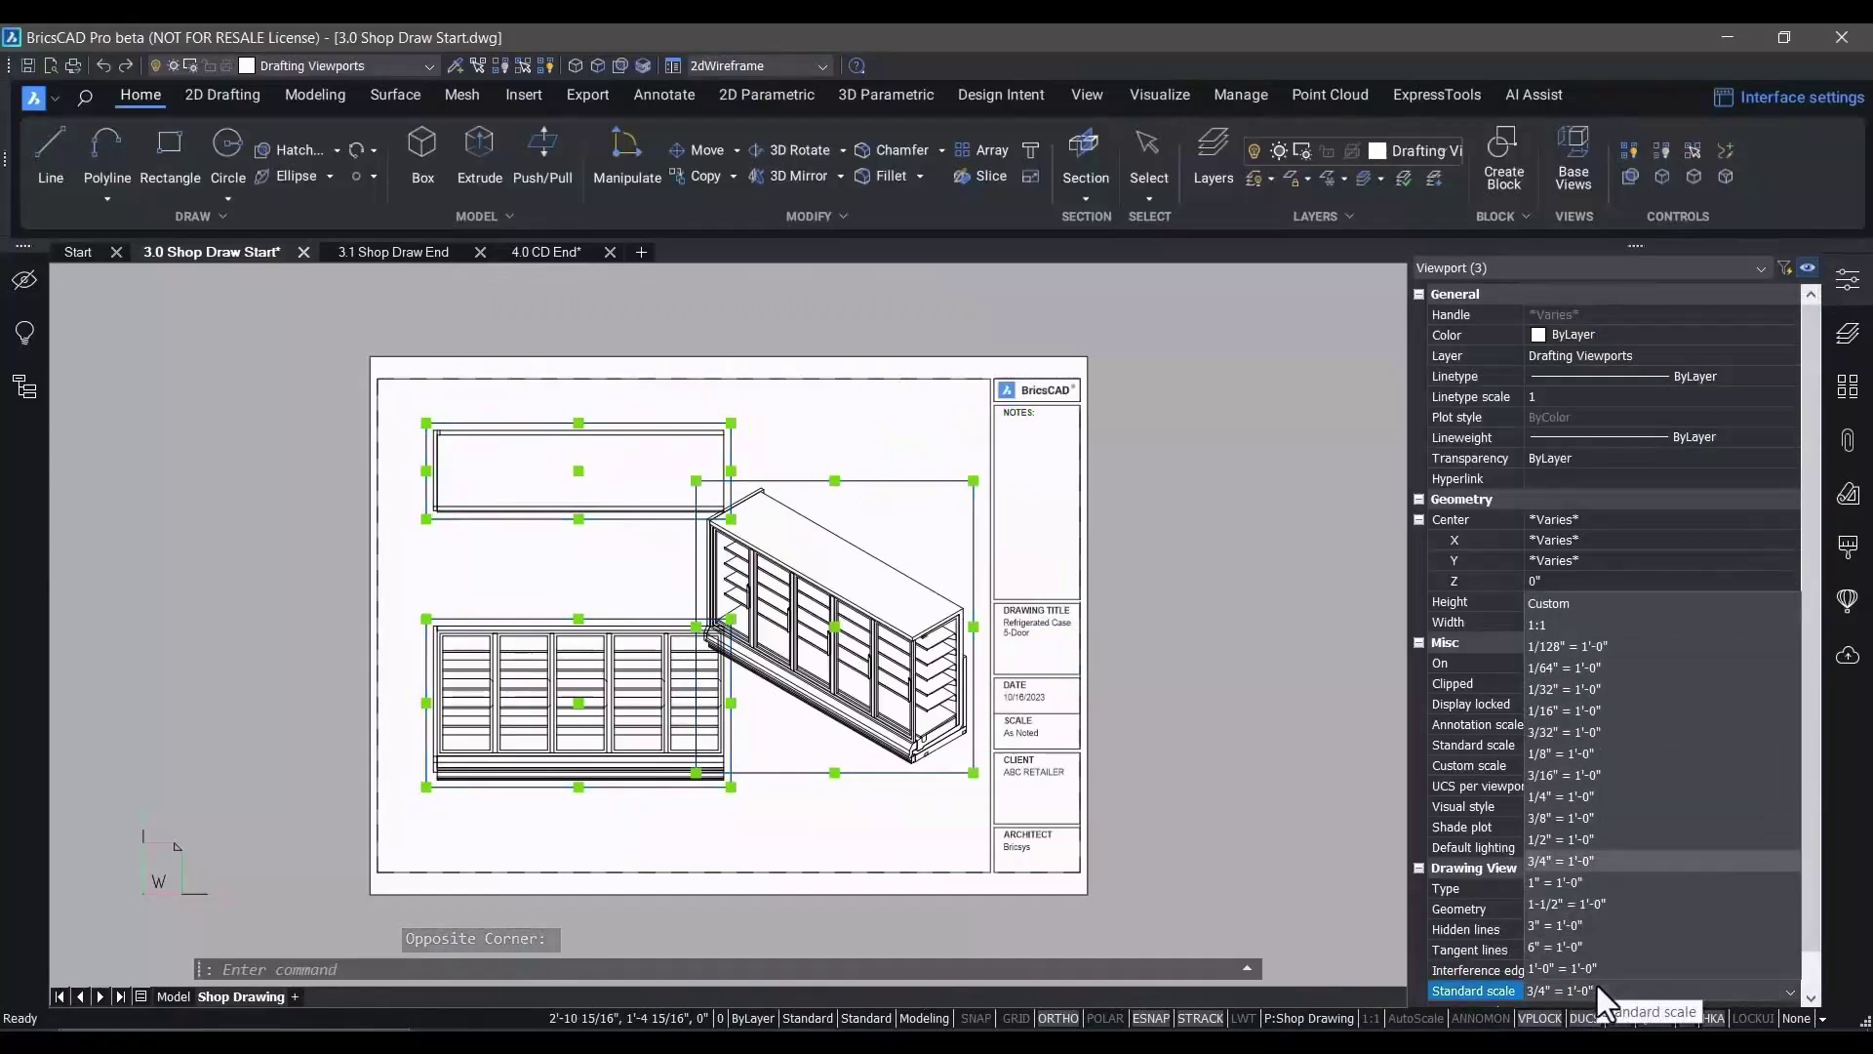
left_click(1559, 840)
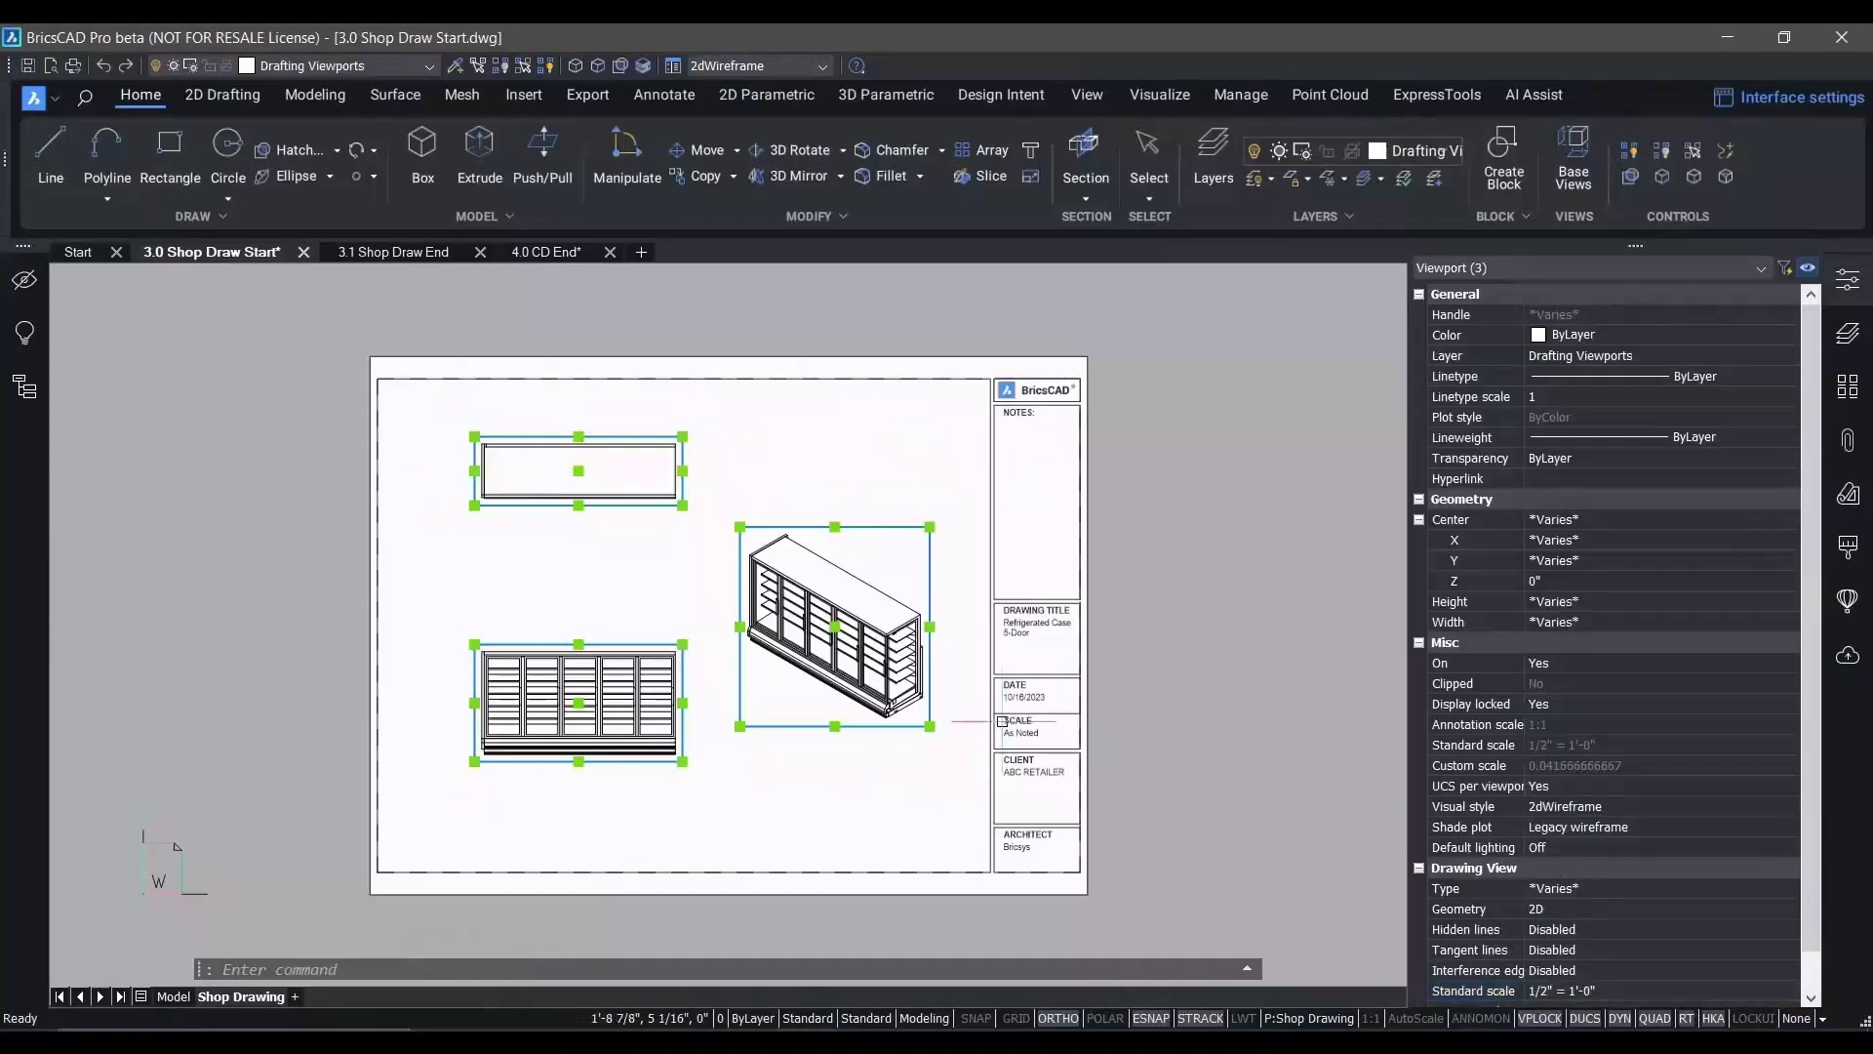
Make the front and isometric views 3D Projected Views with the Modeling visual style
key("Escape")
left_click(890, 717)
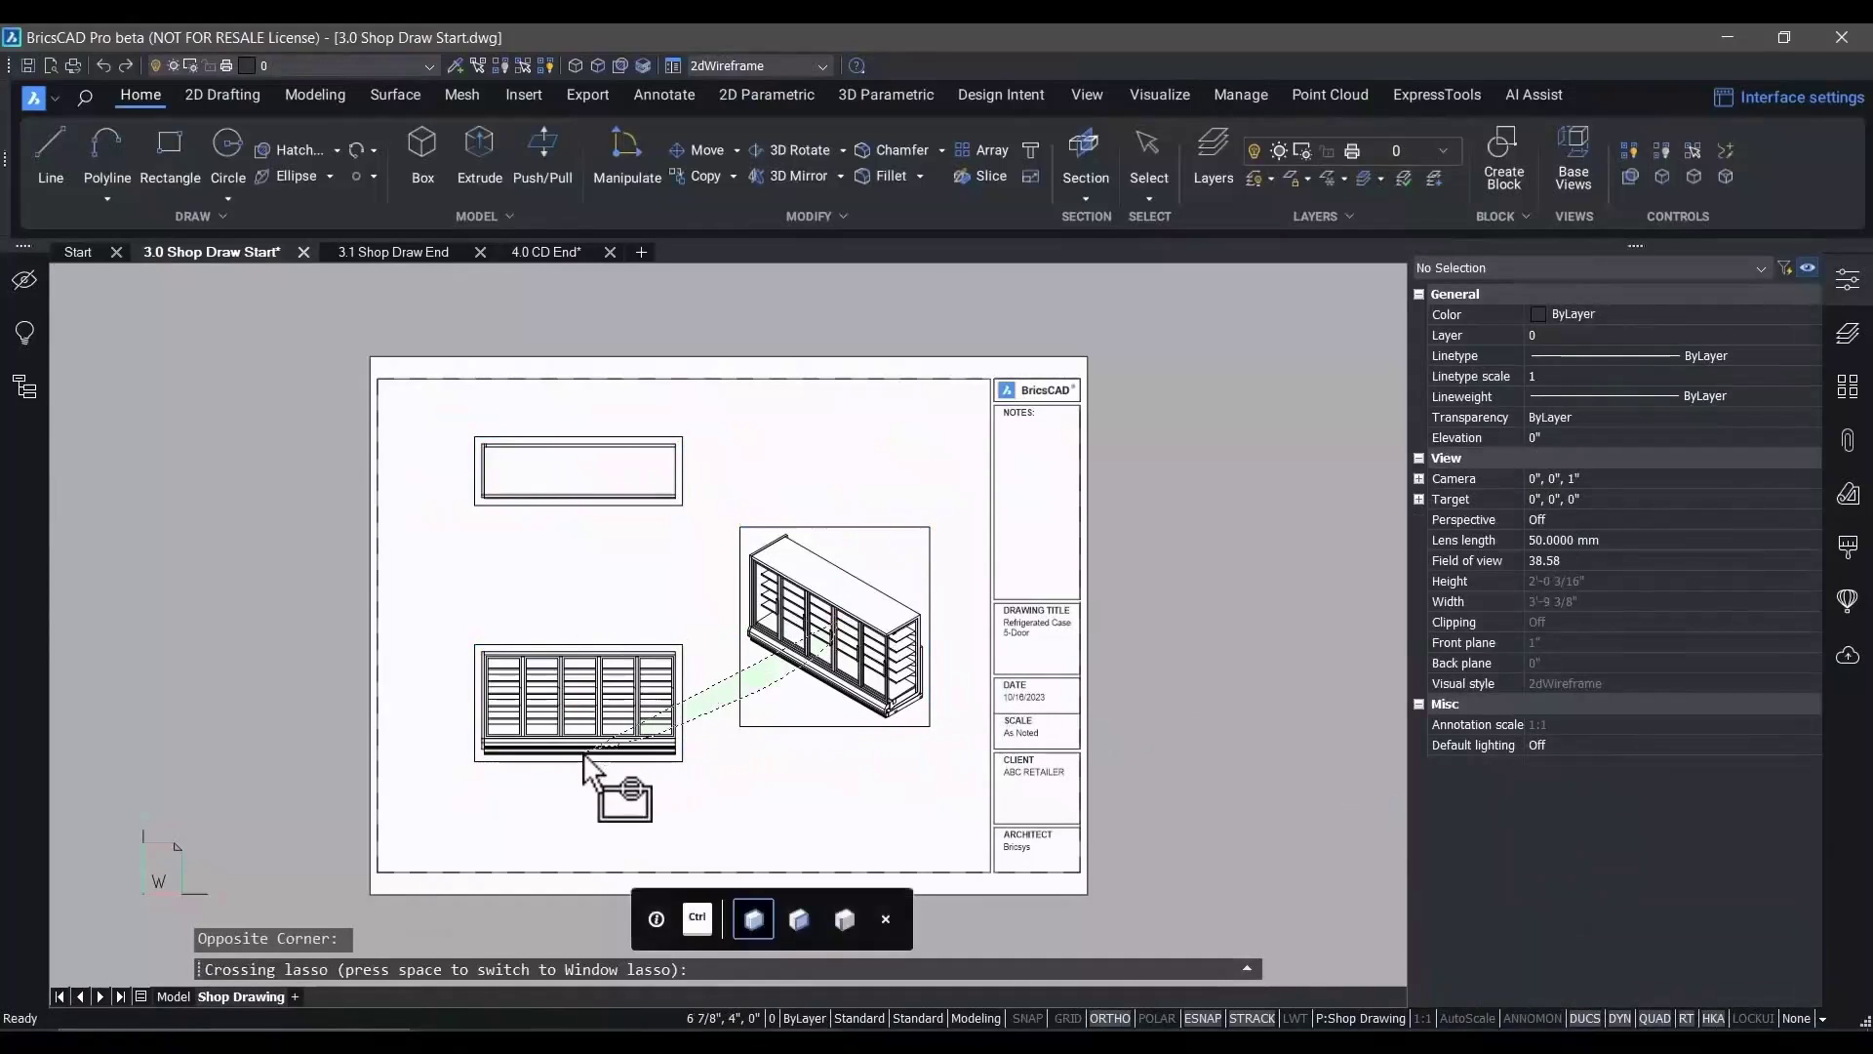
left_click(585, 765)
left_click(1630, 909)
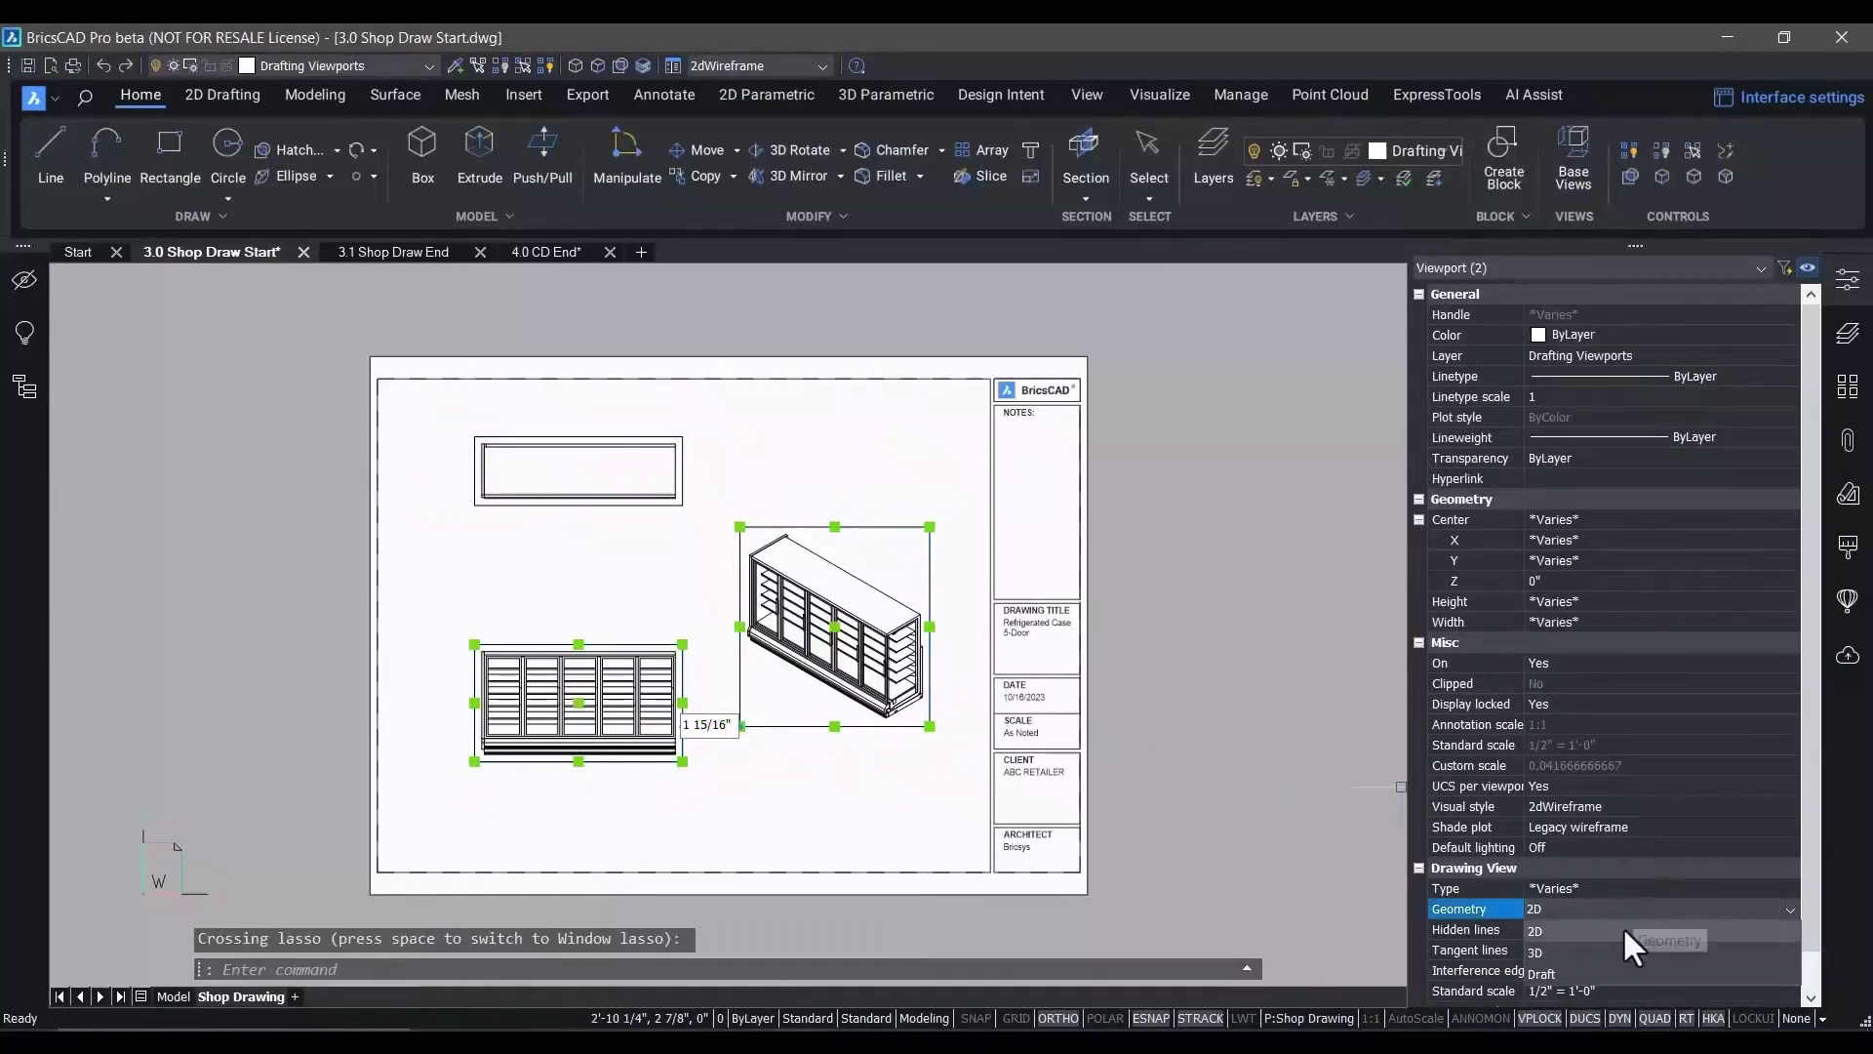
left_click(1612, 952)
left_click(1584, 885)
left_click(1583, 885)
left_click(1588, 933)
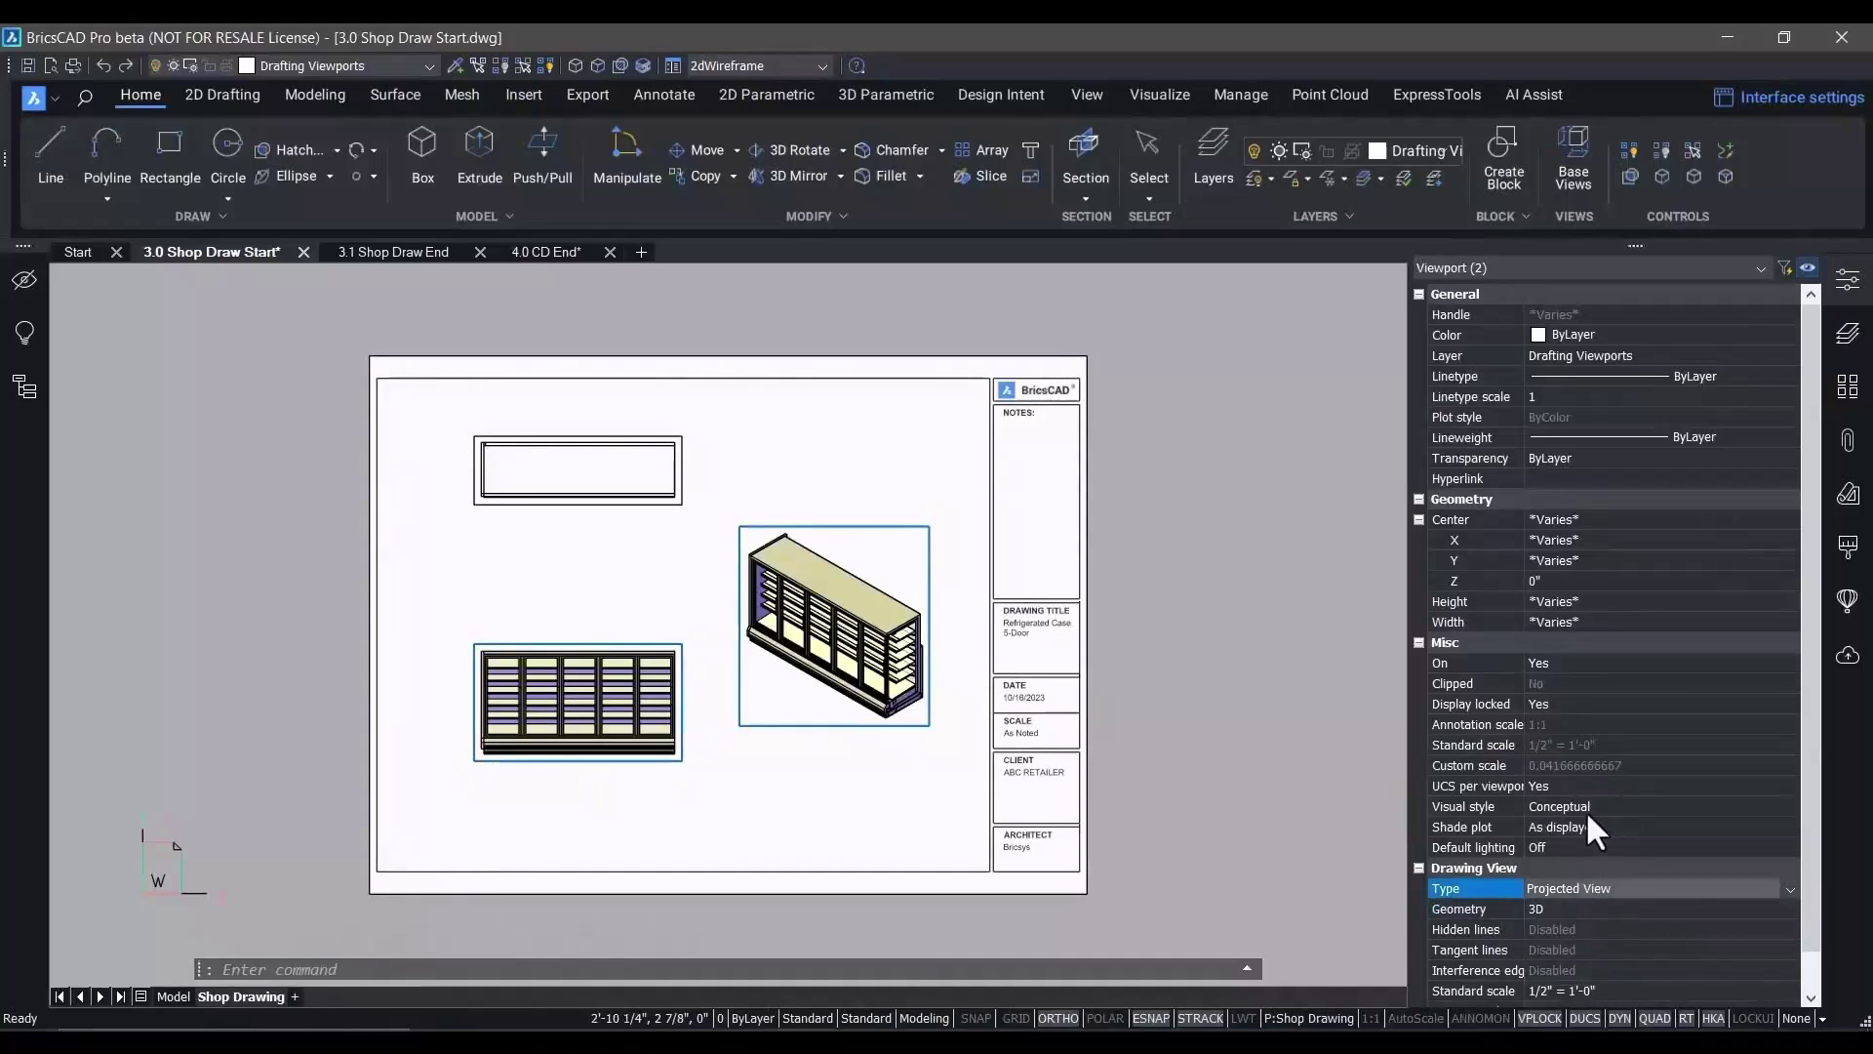
left_click(1585, 810)
left_click(1586, 815)
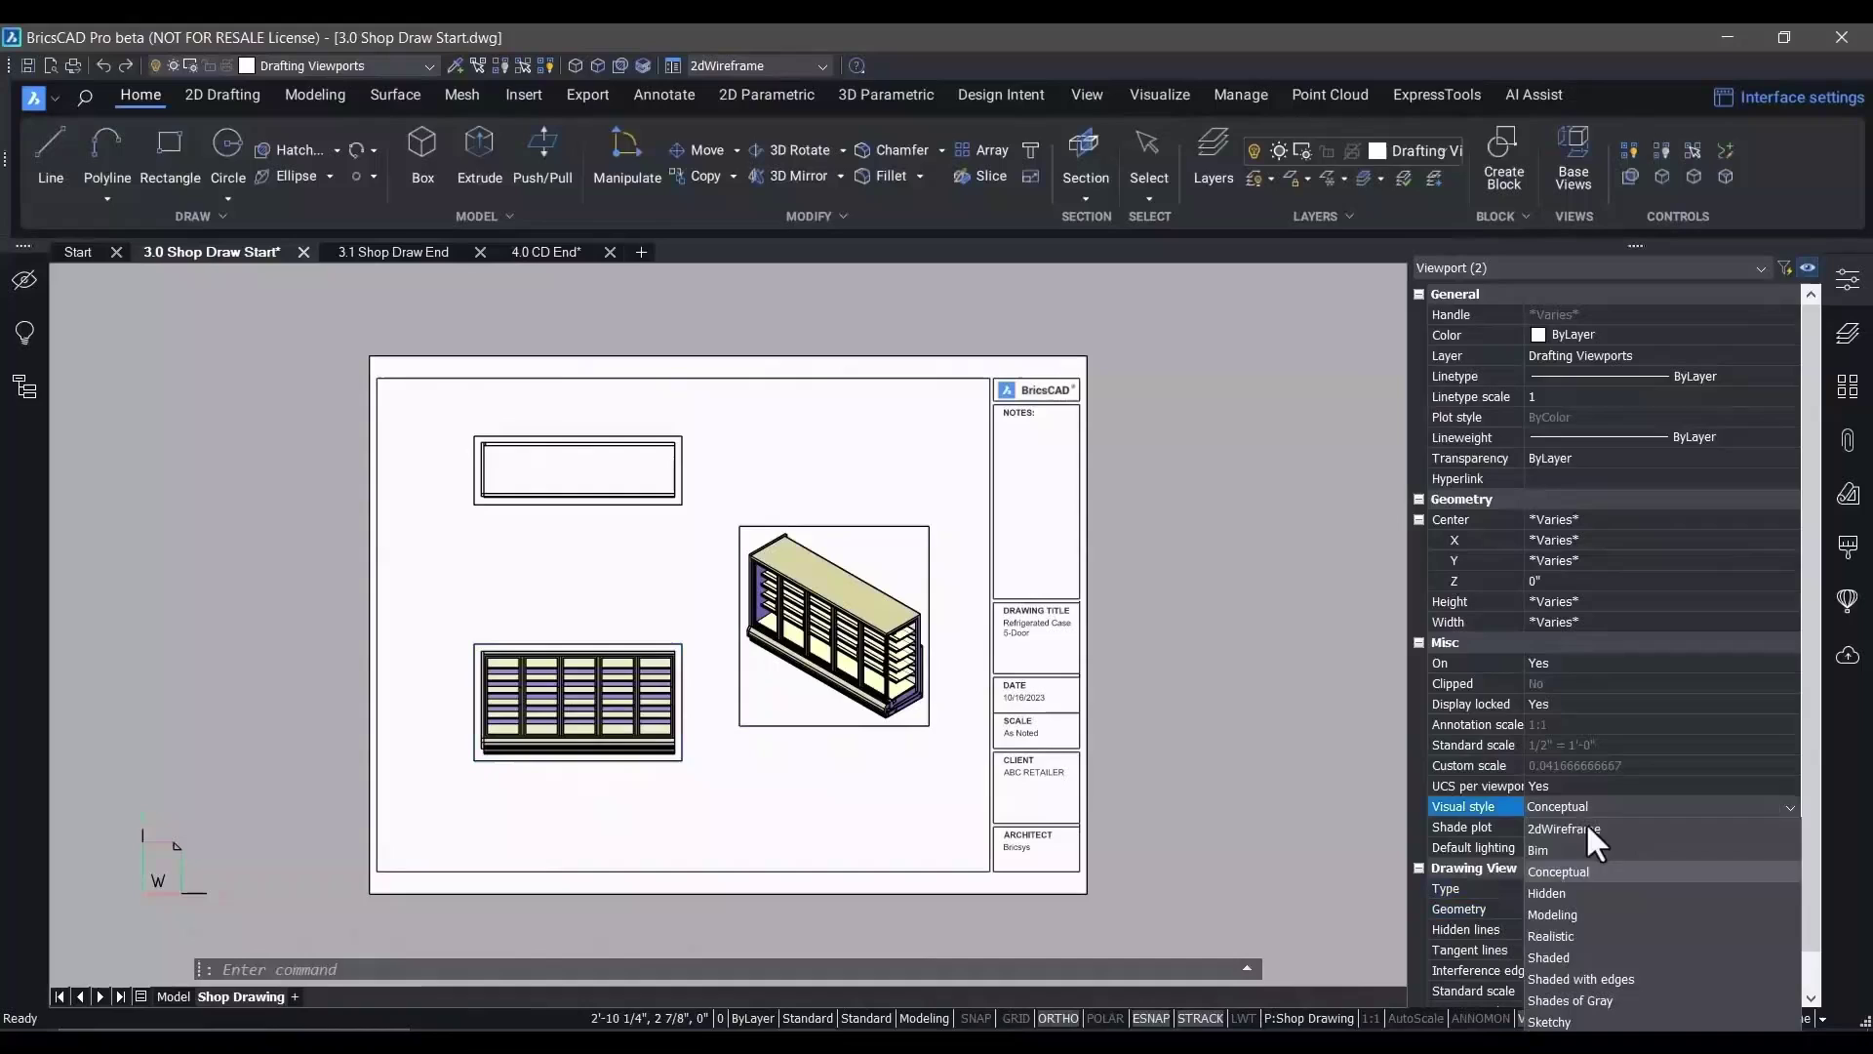
left_click(1576, 907)
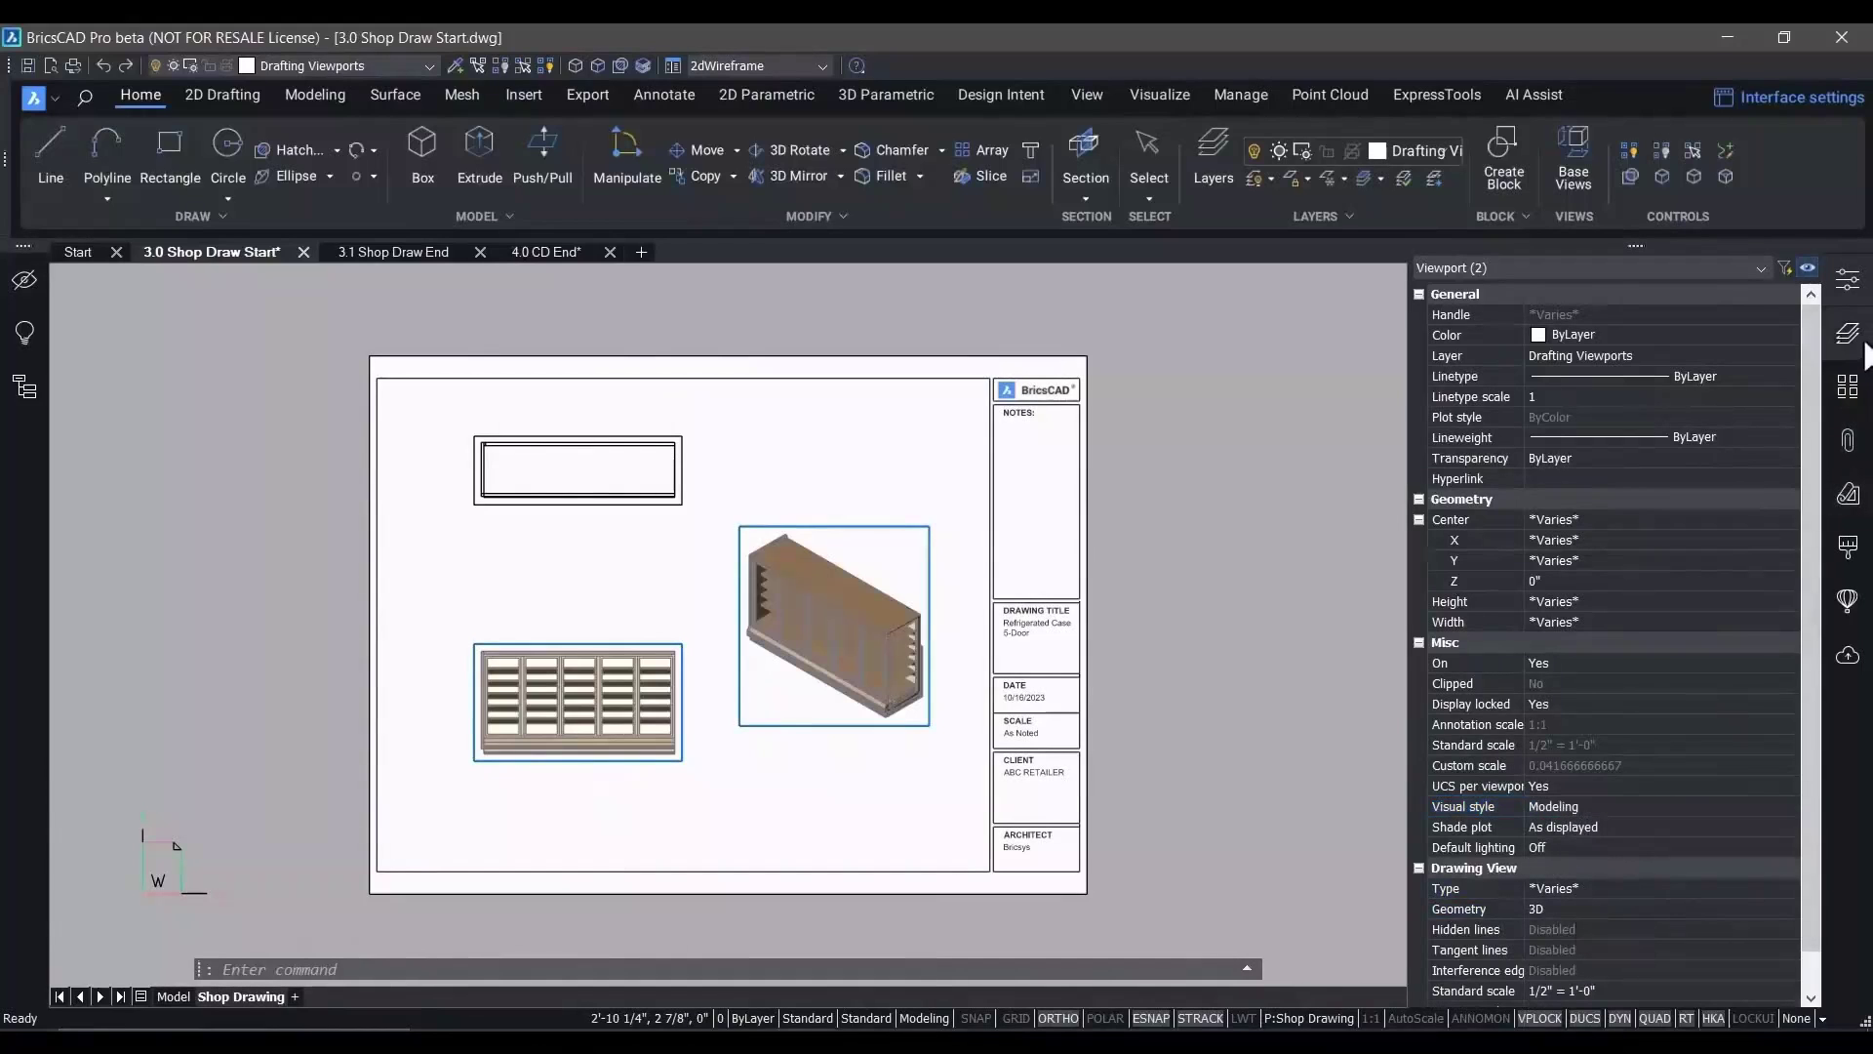
Turn off the Drafting Viewports layer to hide the viewport frames
left_click(1848, 335)
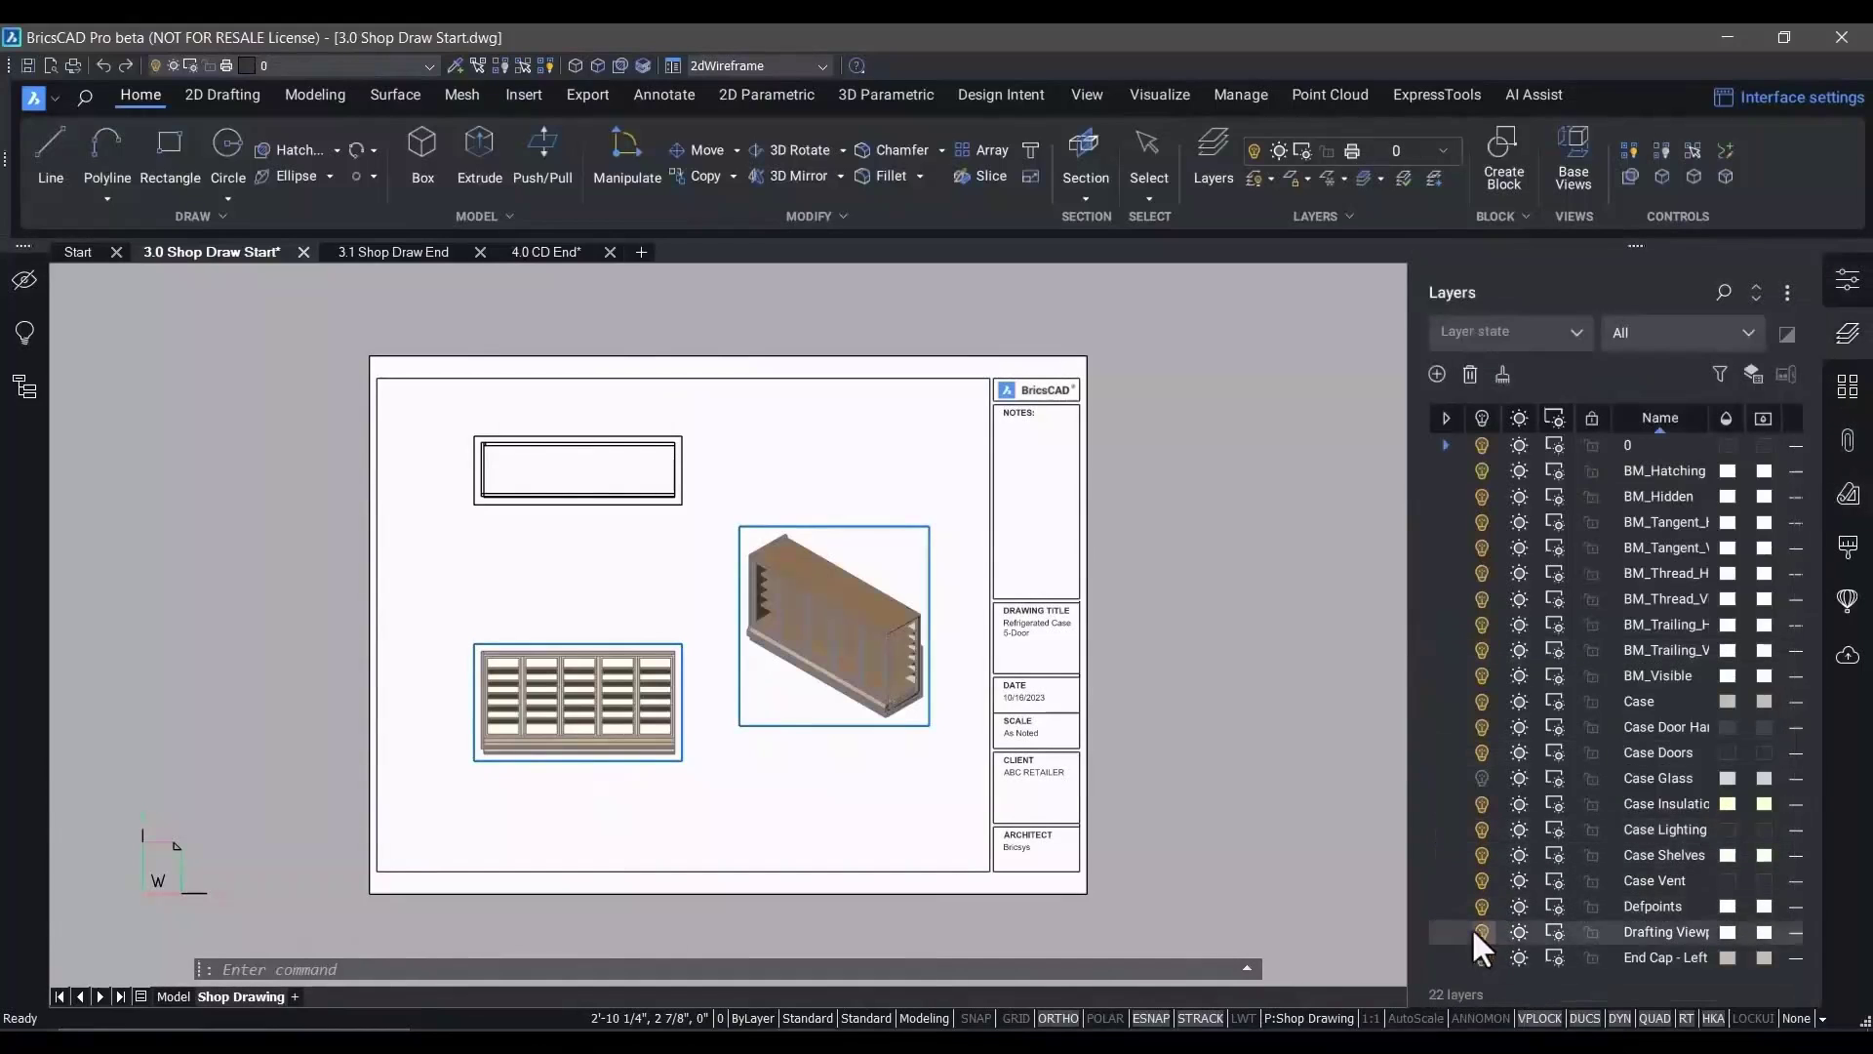
left_click(1480, 931)
left_click(1122, 673)
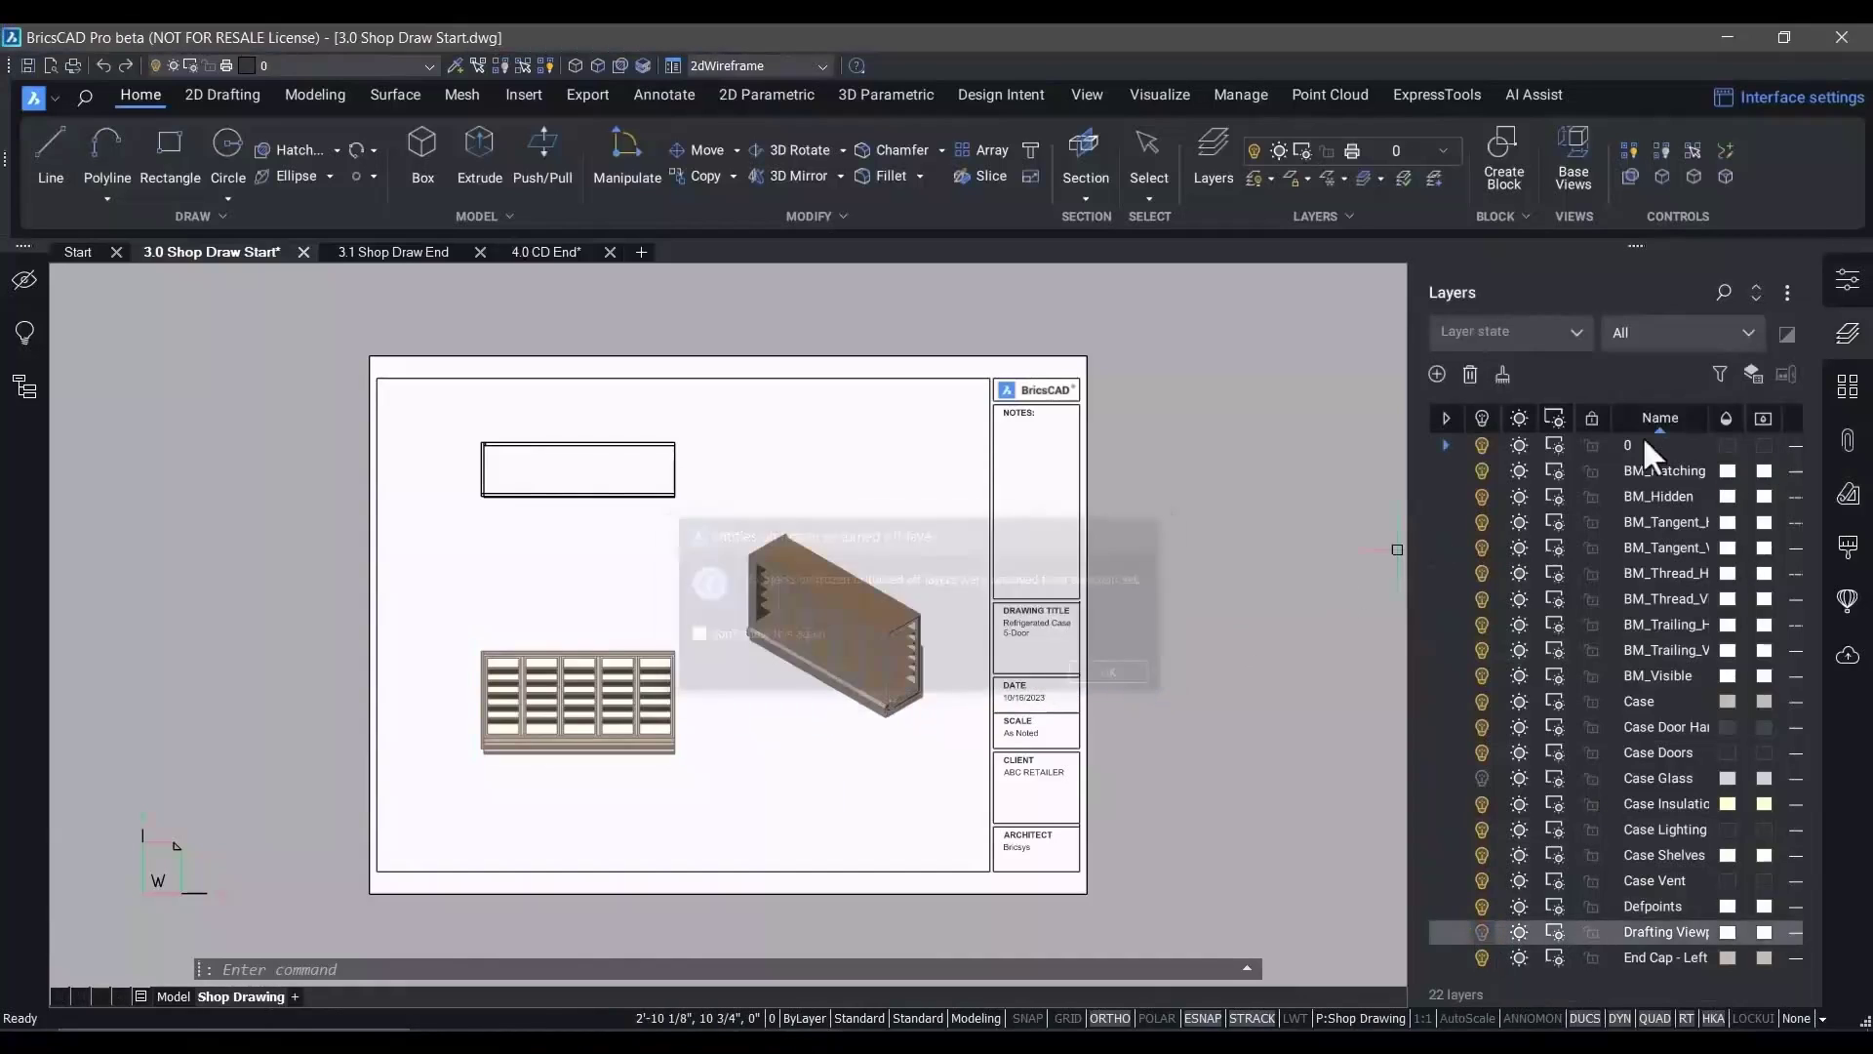
left_click(1854, 342)
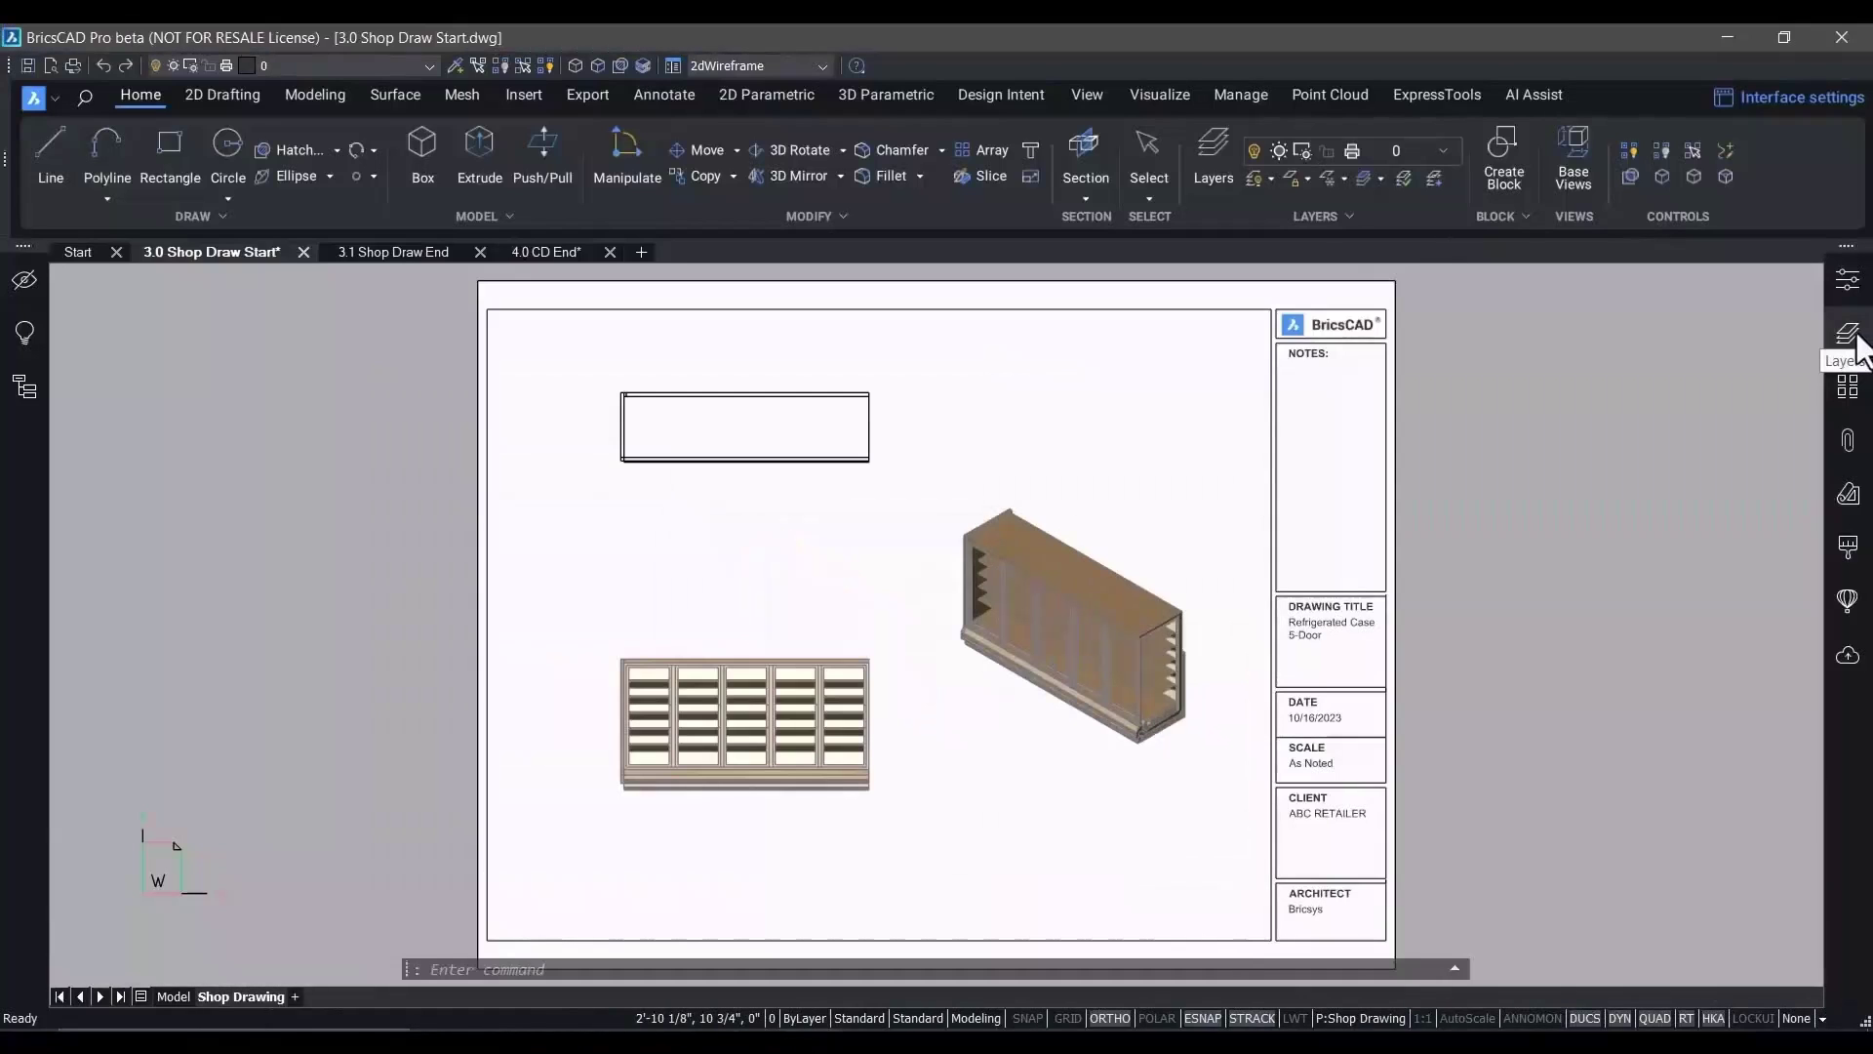
Cut full Section A-A vertically through the front view and place it to the left
left_click(671, 95)
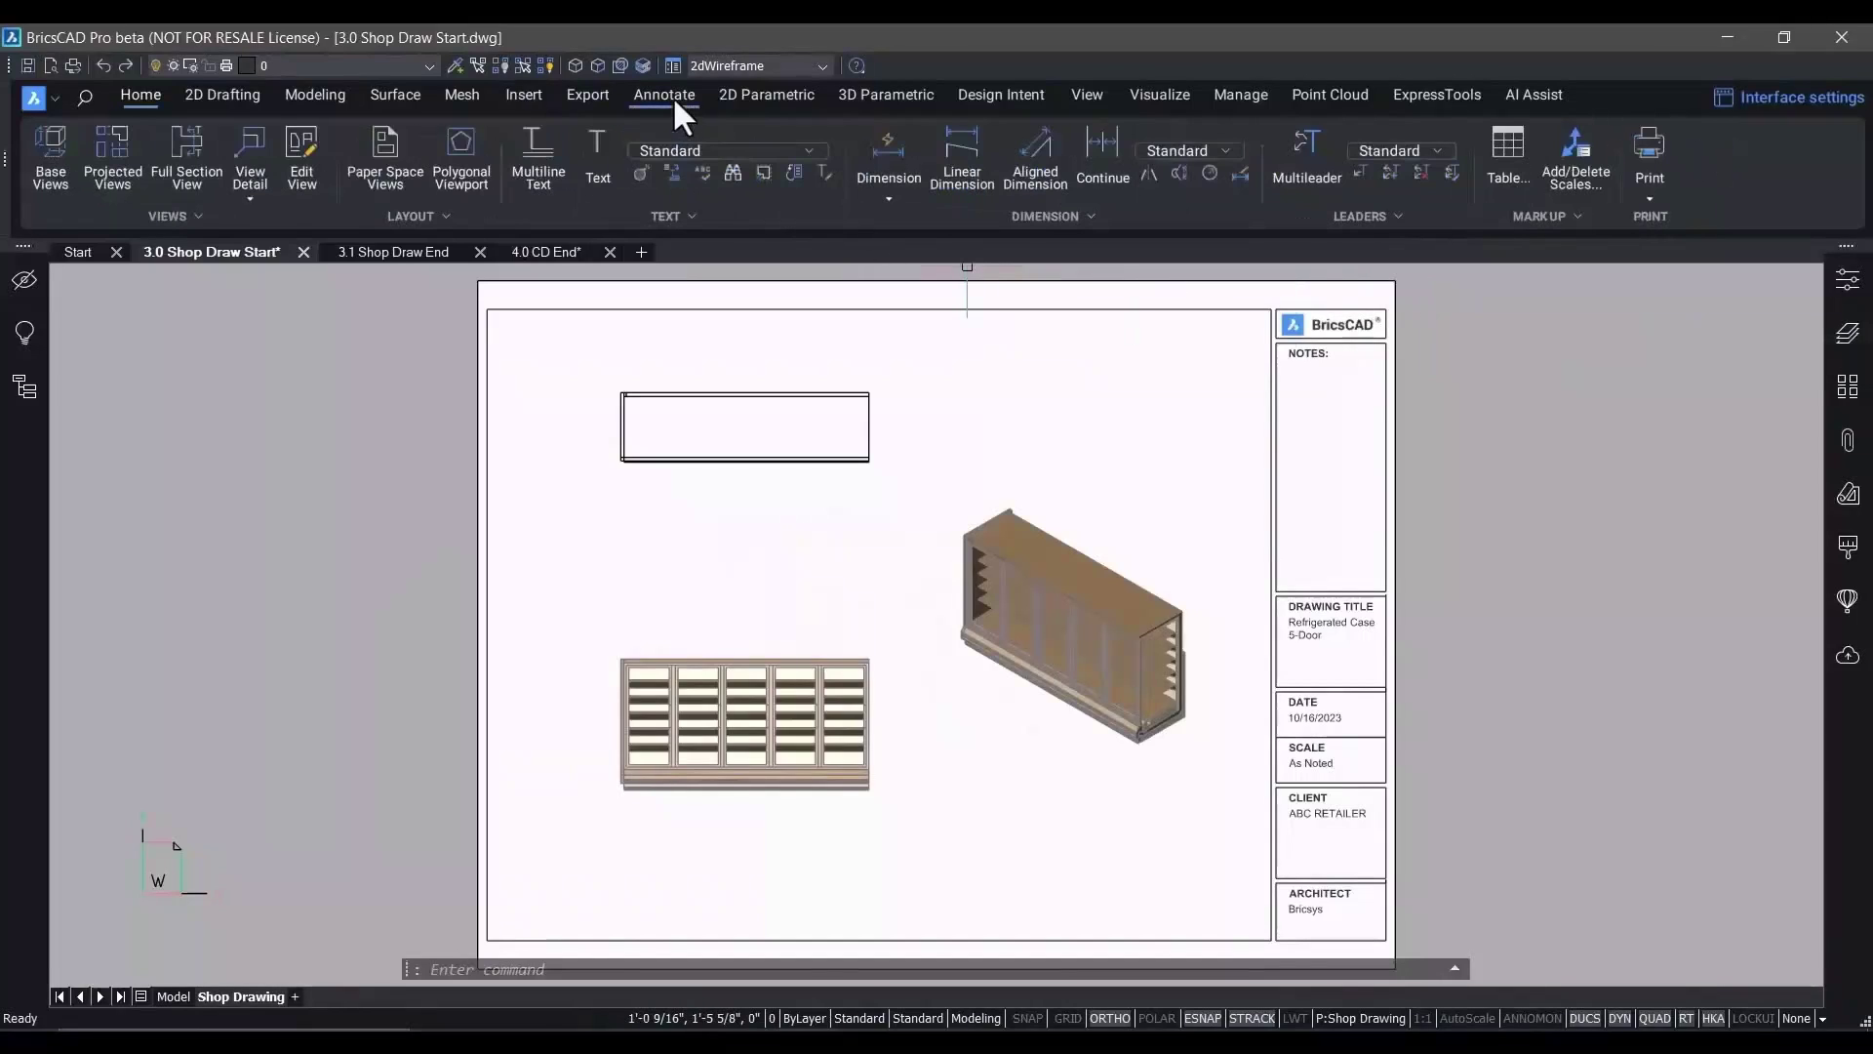
left_click(190, 164)
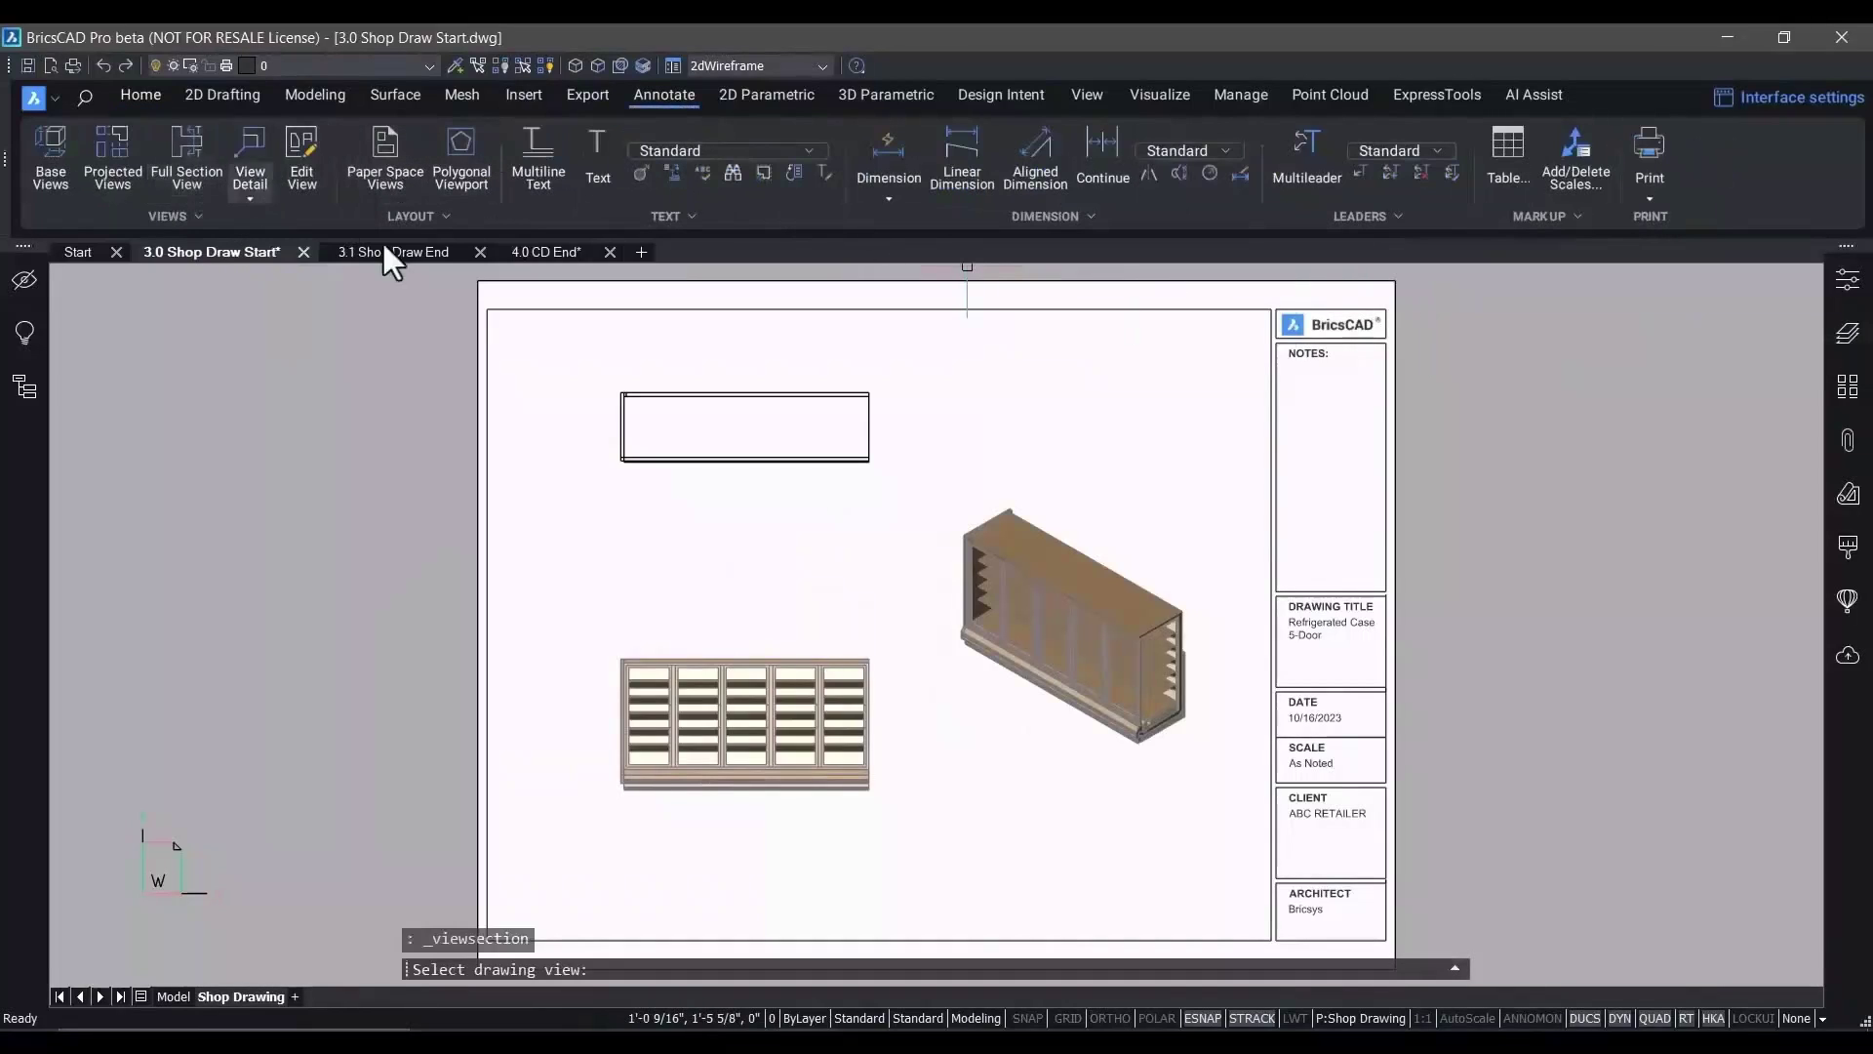
scroll(733, 678, "up", 3)
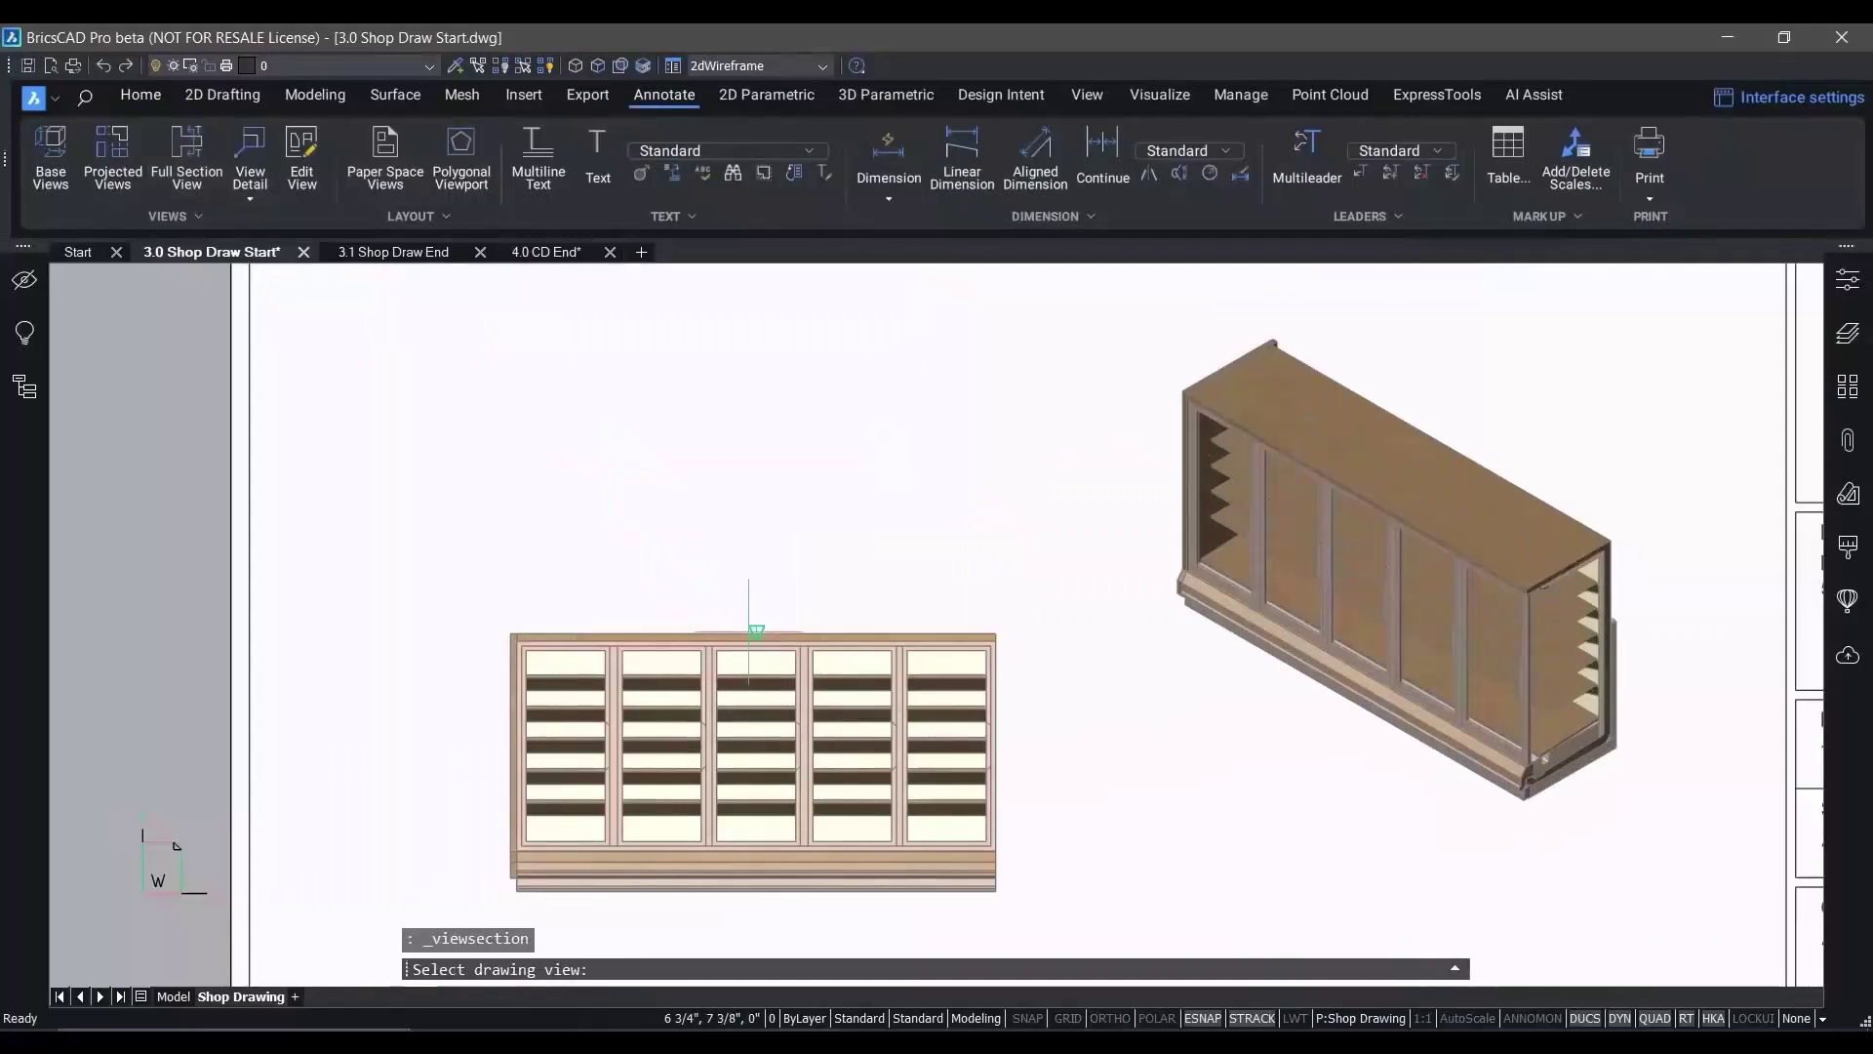
left_click(754, 624)
left_click(756, 630)
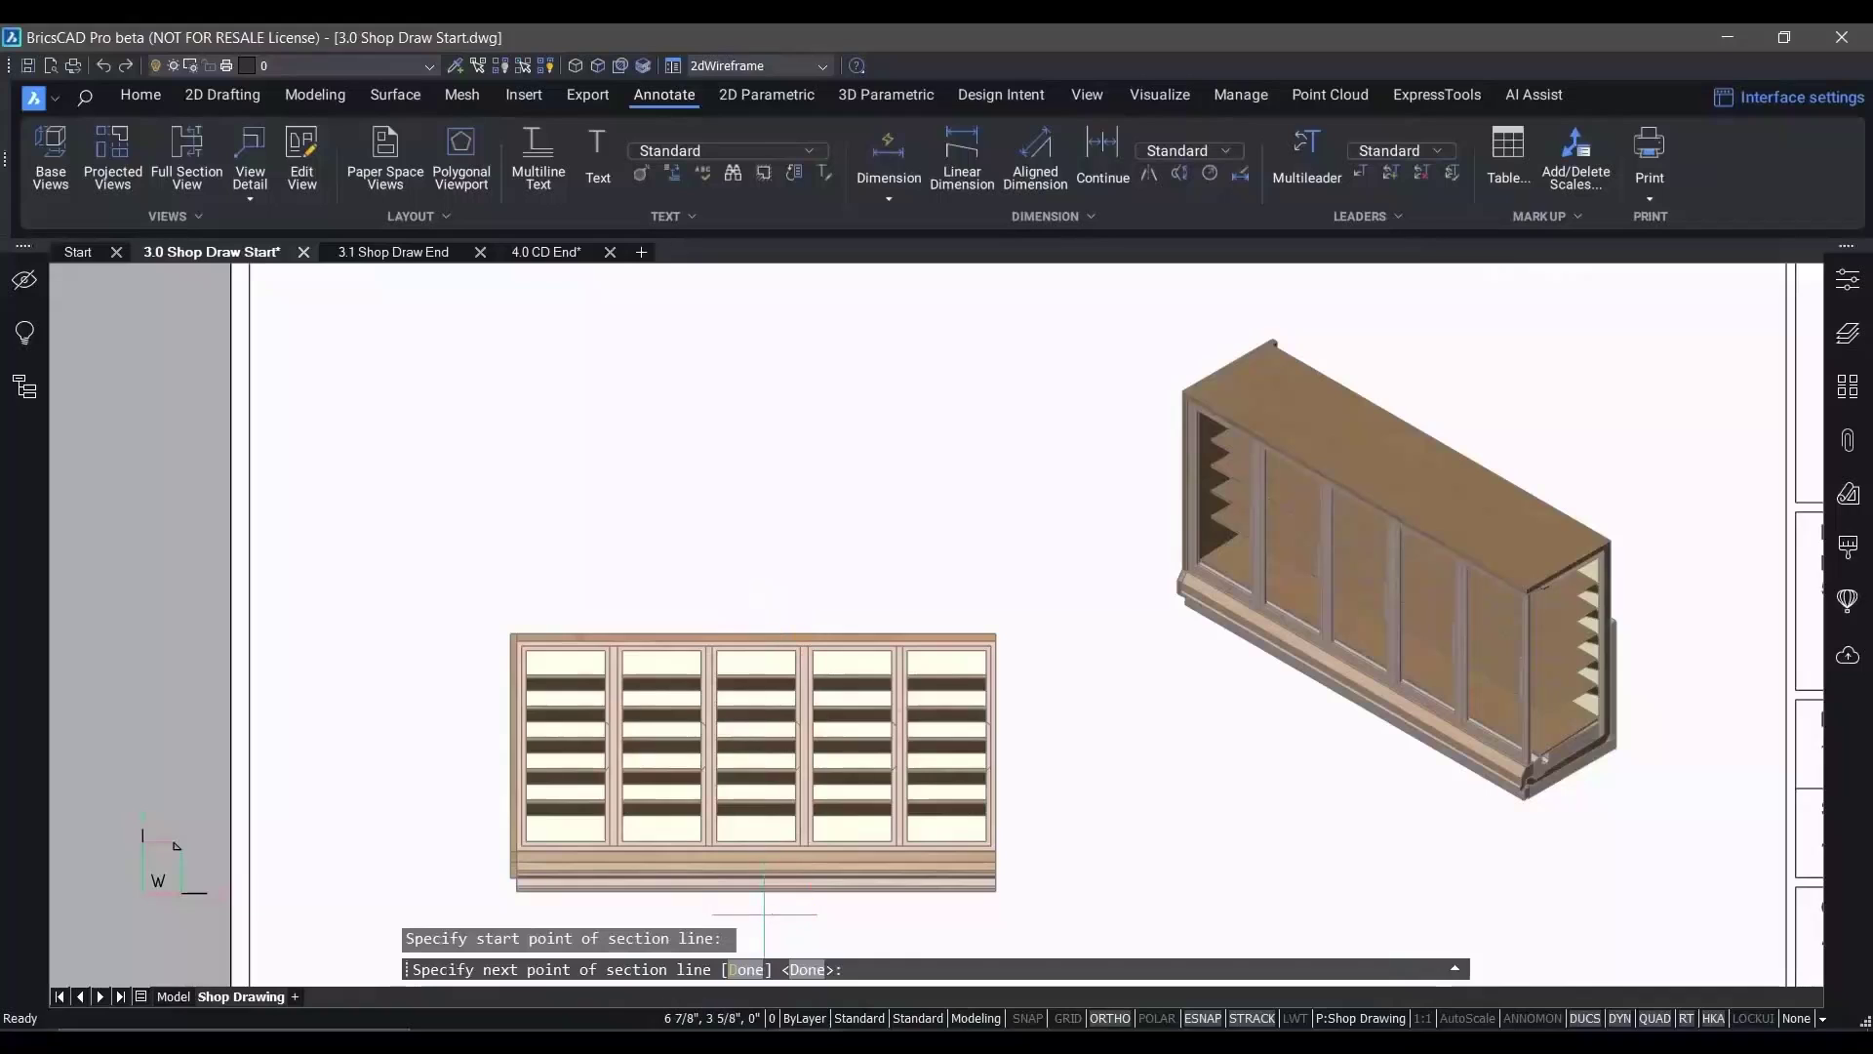
left_click(764, 914)
key("Return")
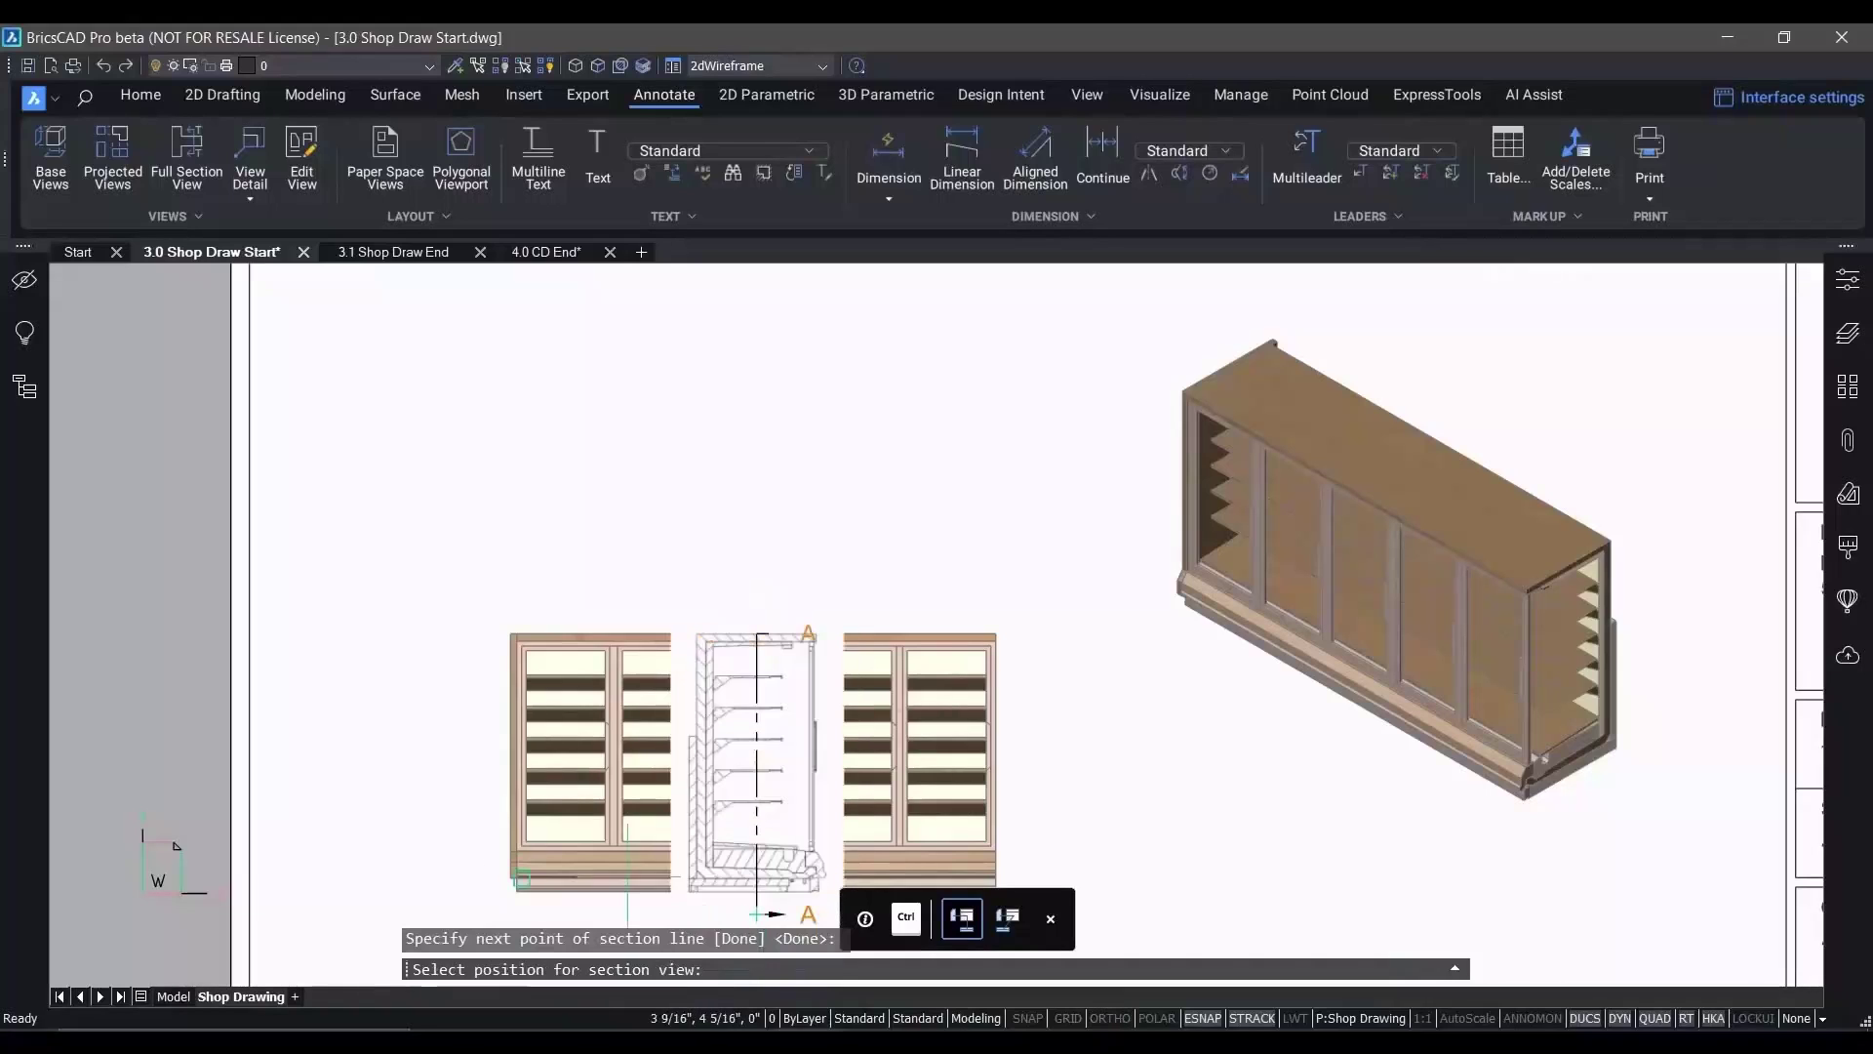
left_click(364, 842)
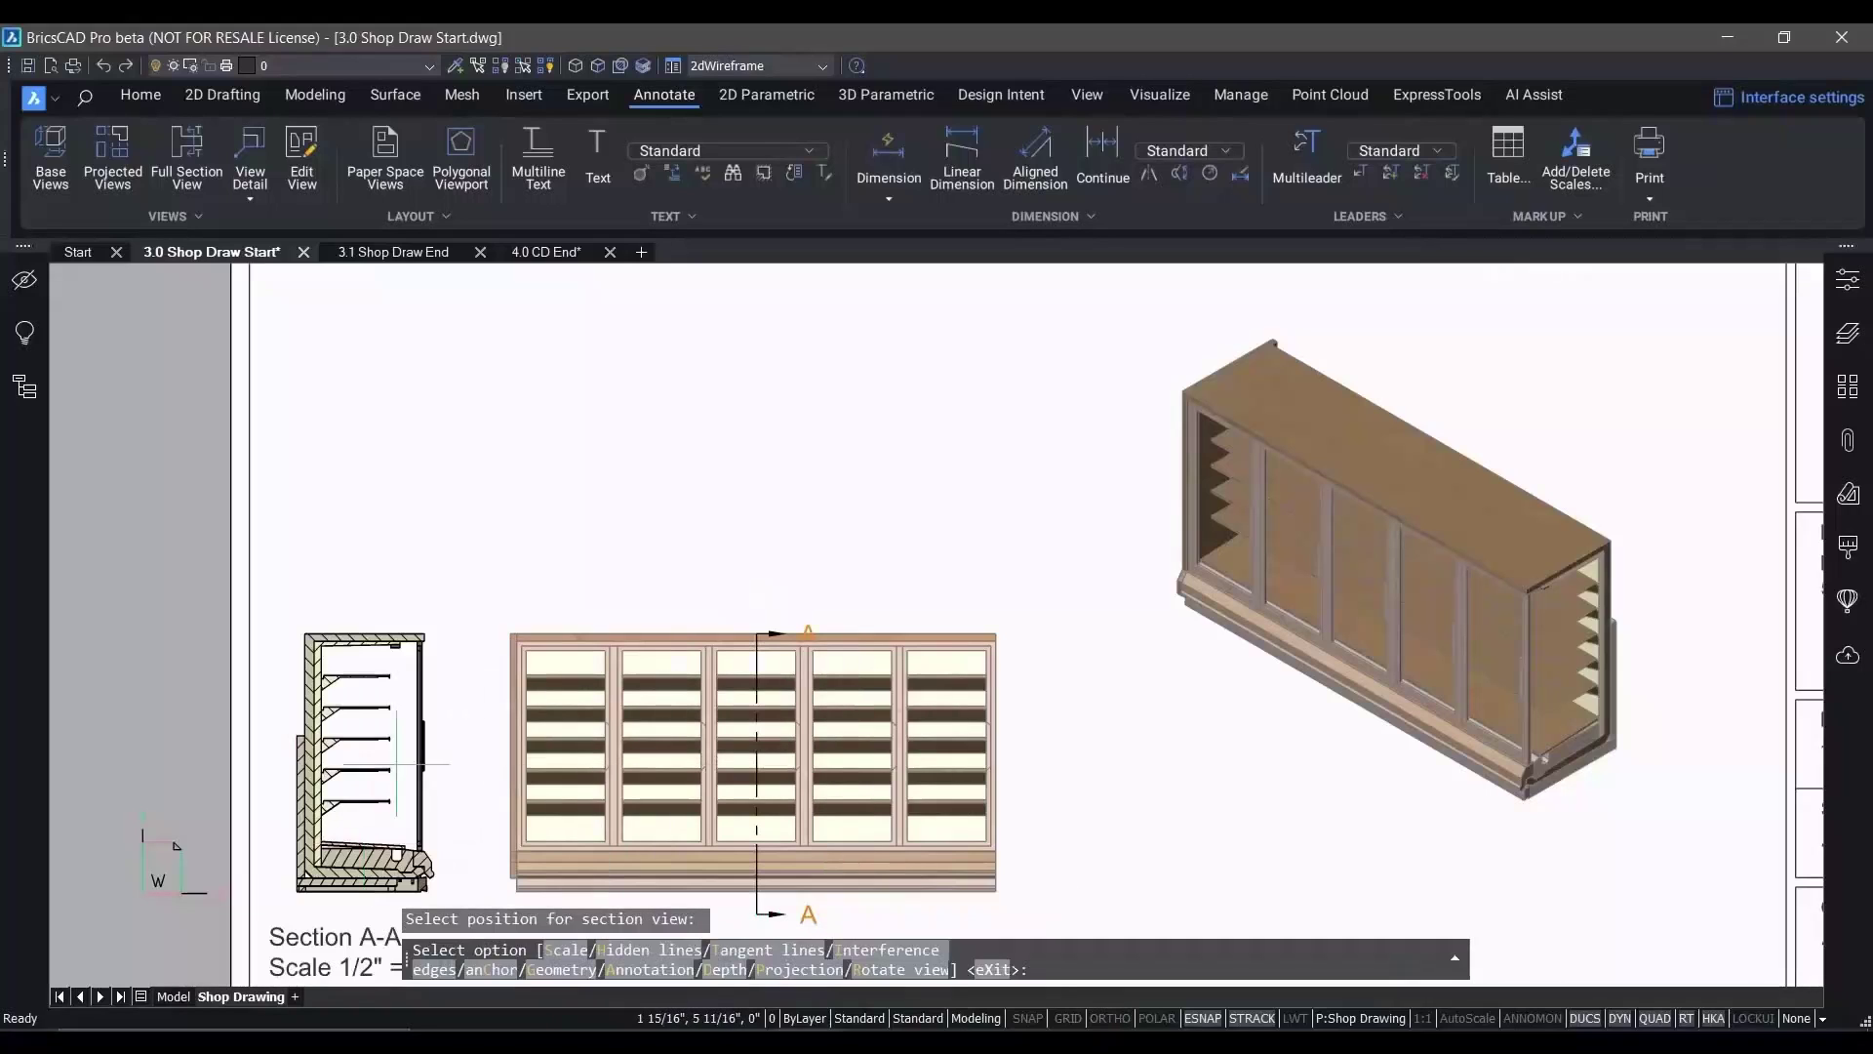
middle_click_drag(396, 765, 427, 500)
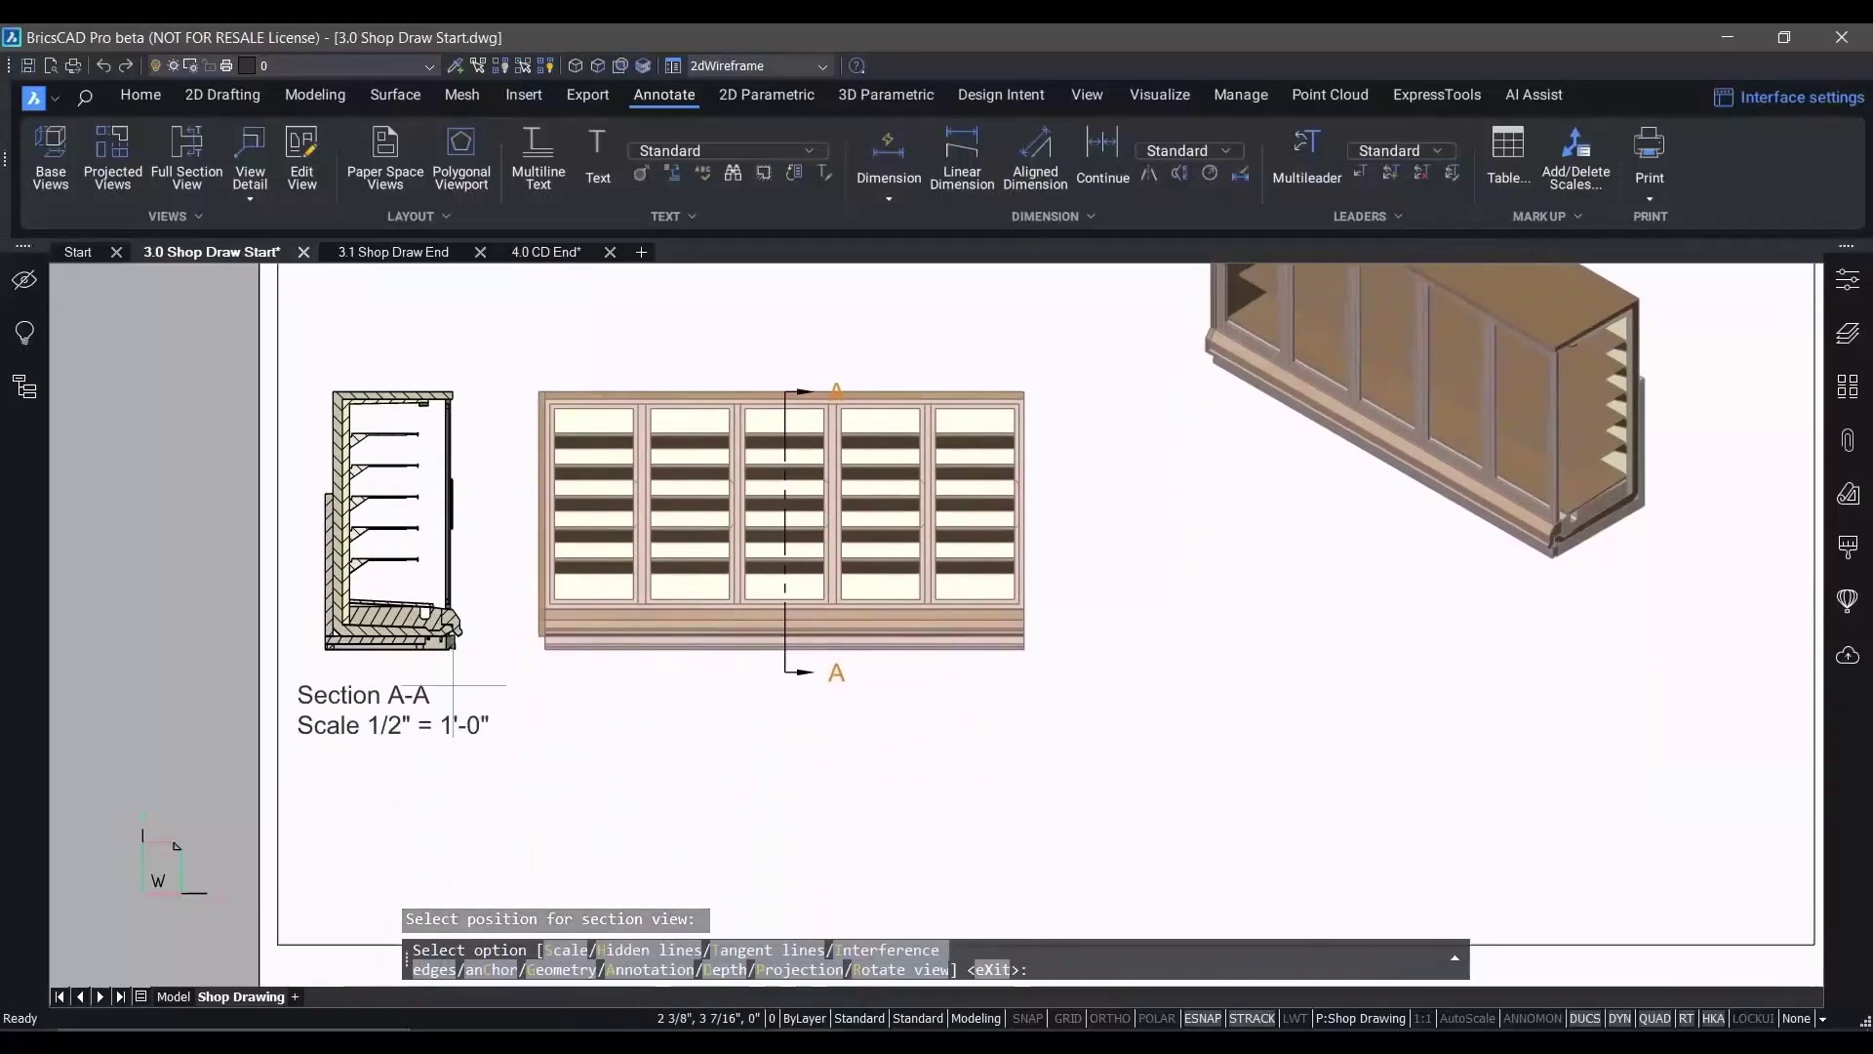
key("Return")
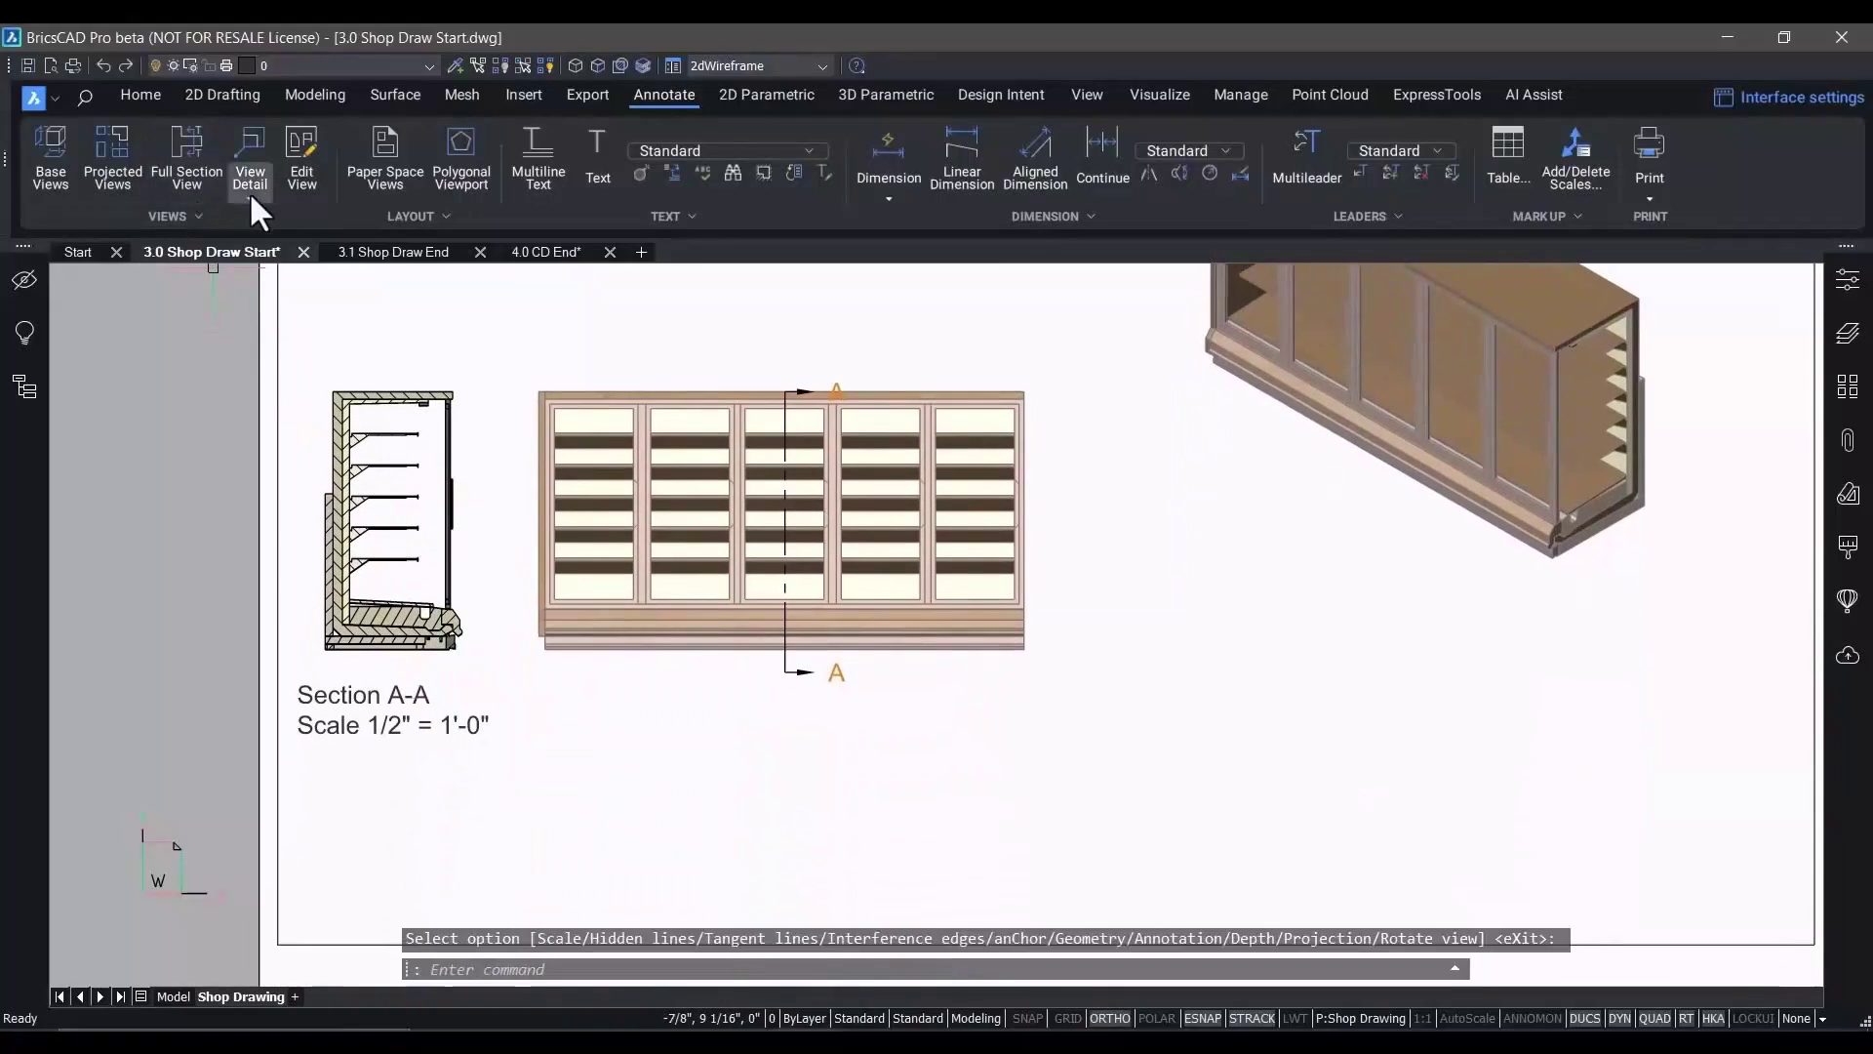
Create rectangular Detail B of Section A-A's bottom corner and place it below the section
left_click(250, 194)
left_click(269, 274)
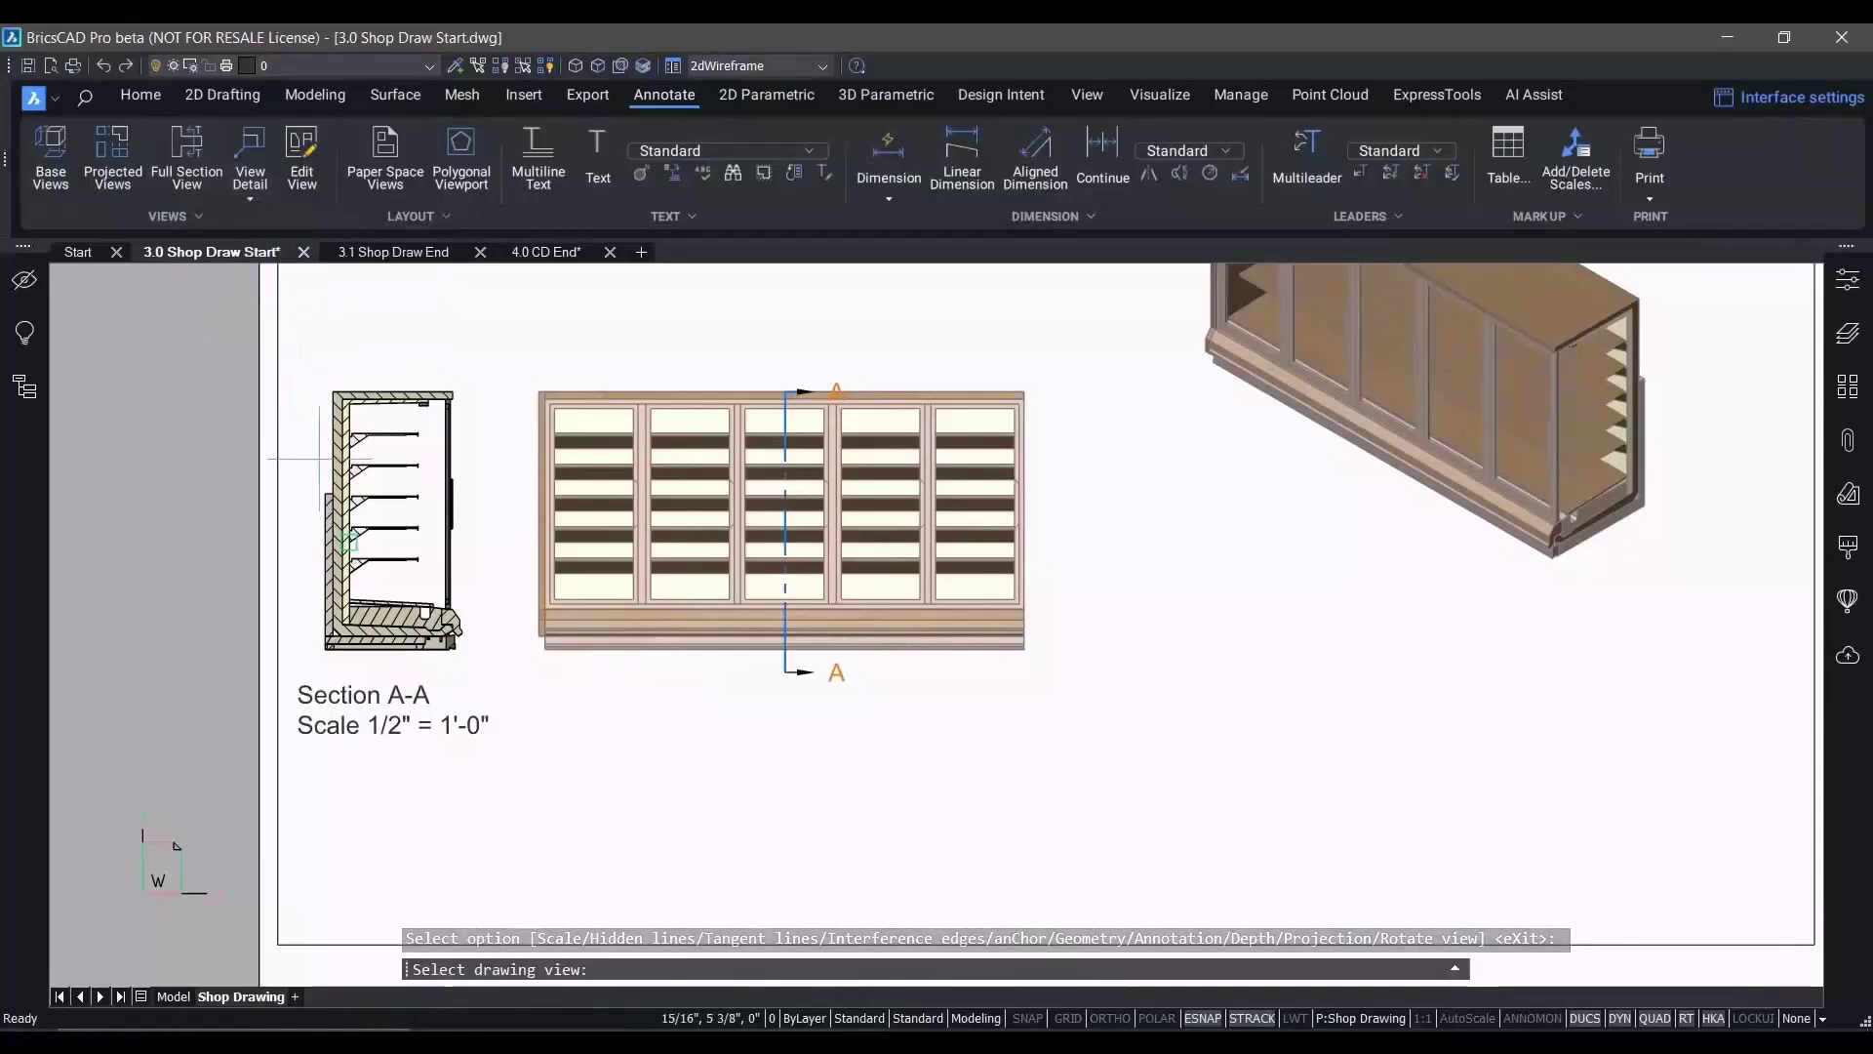
left_click(339, 636)
left_click(359, 663)
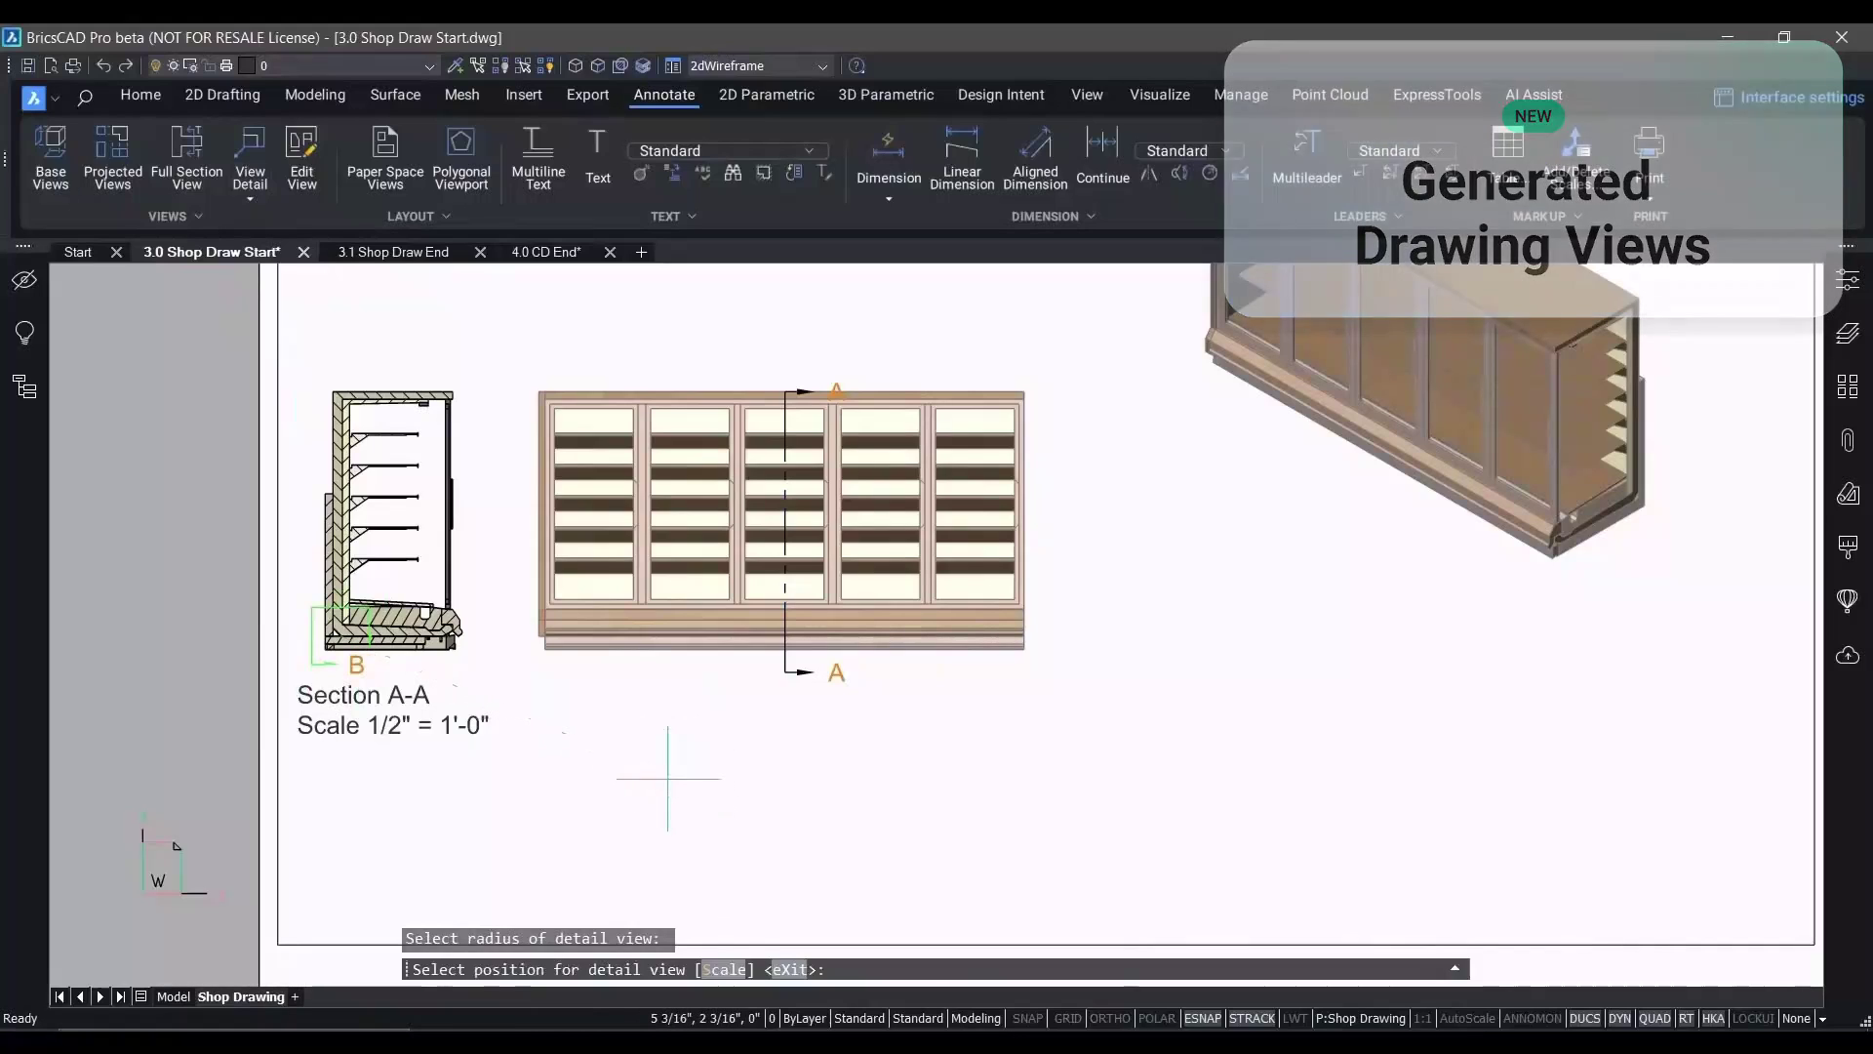
left_click(669, 779)
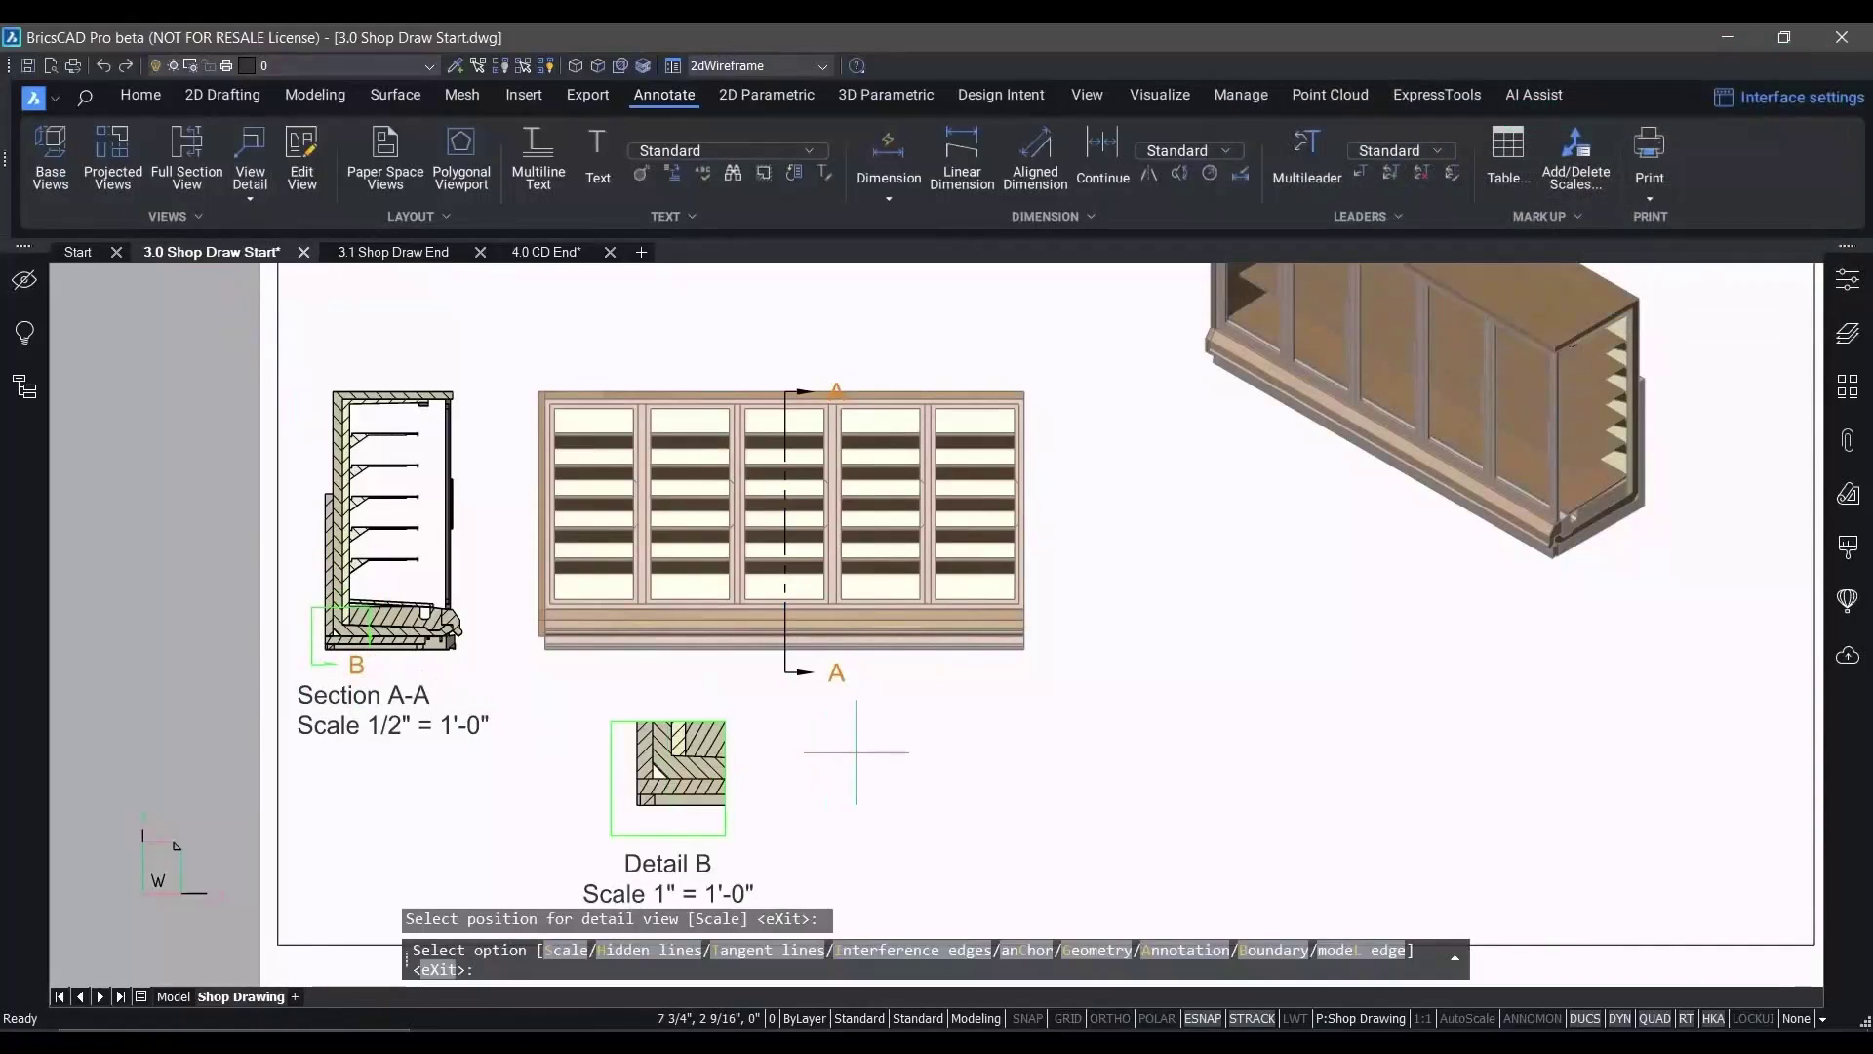
key("Return")
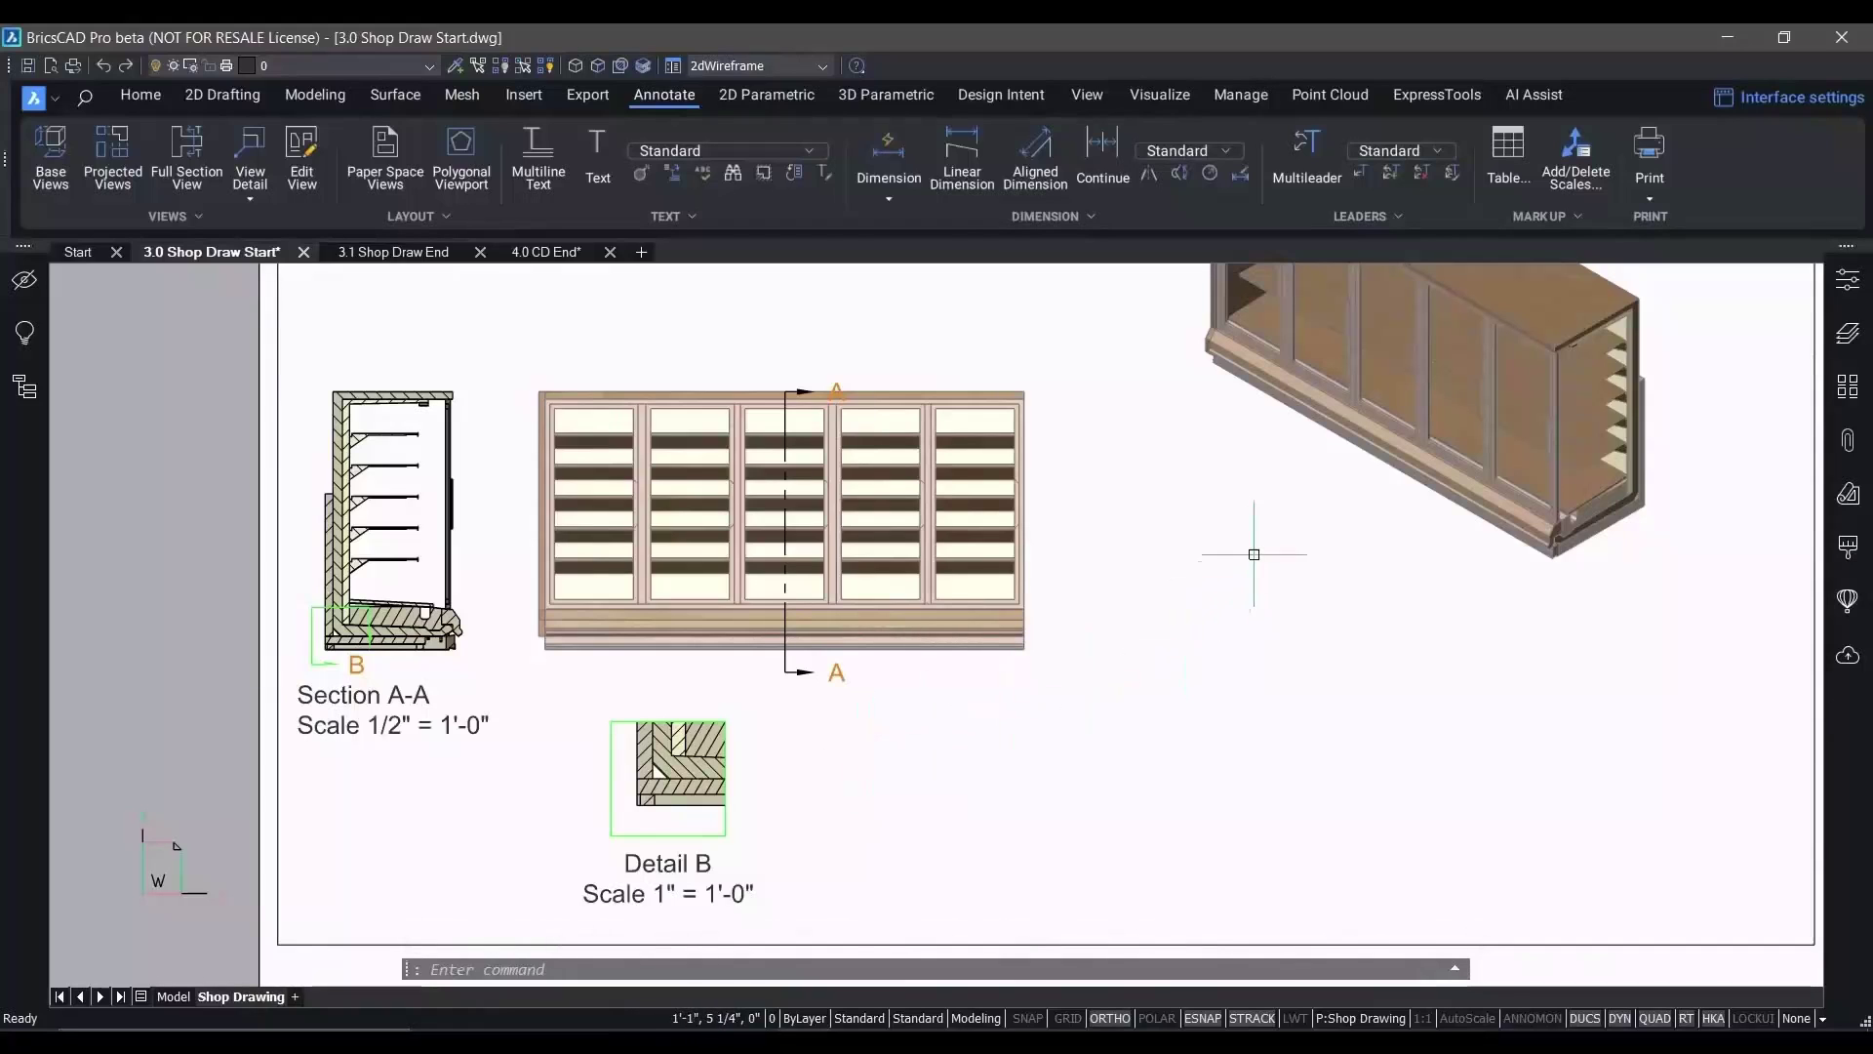
mouse_move(1252, 541)
middle_mouse_down()
mouse_move(807, 773)
mouse_move(645, 746)
middle_mouse_up()
Add multileader callout 01 pointing at the case corner
left_click(1315, 180)
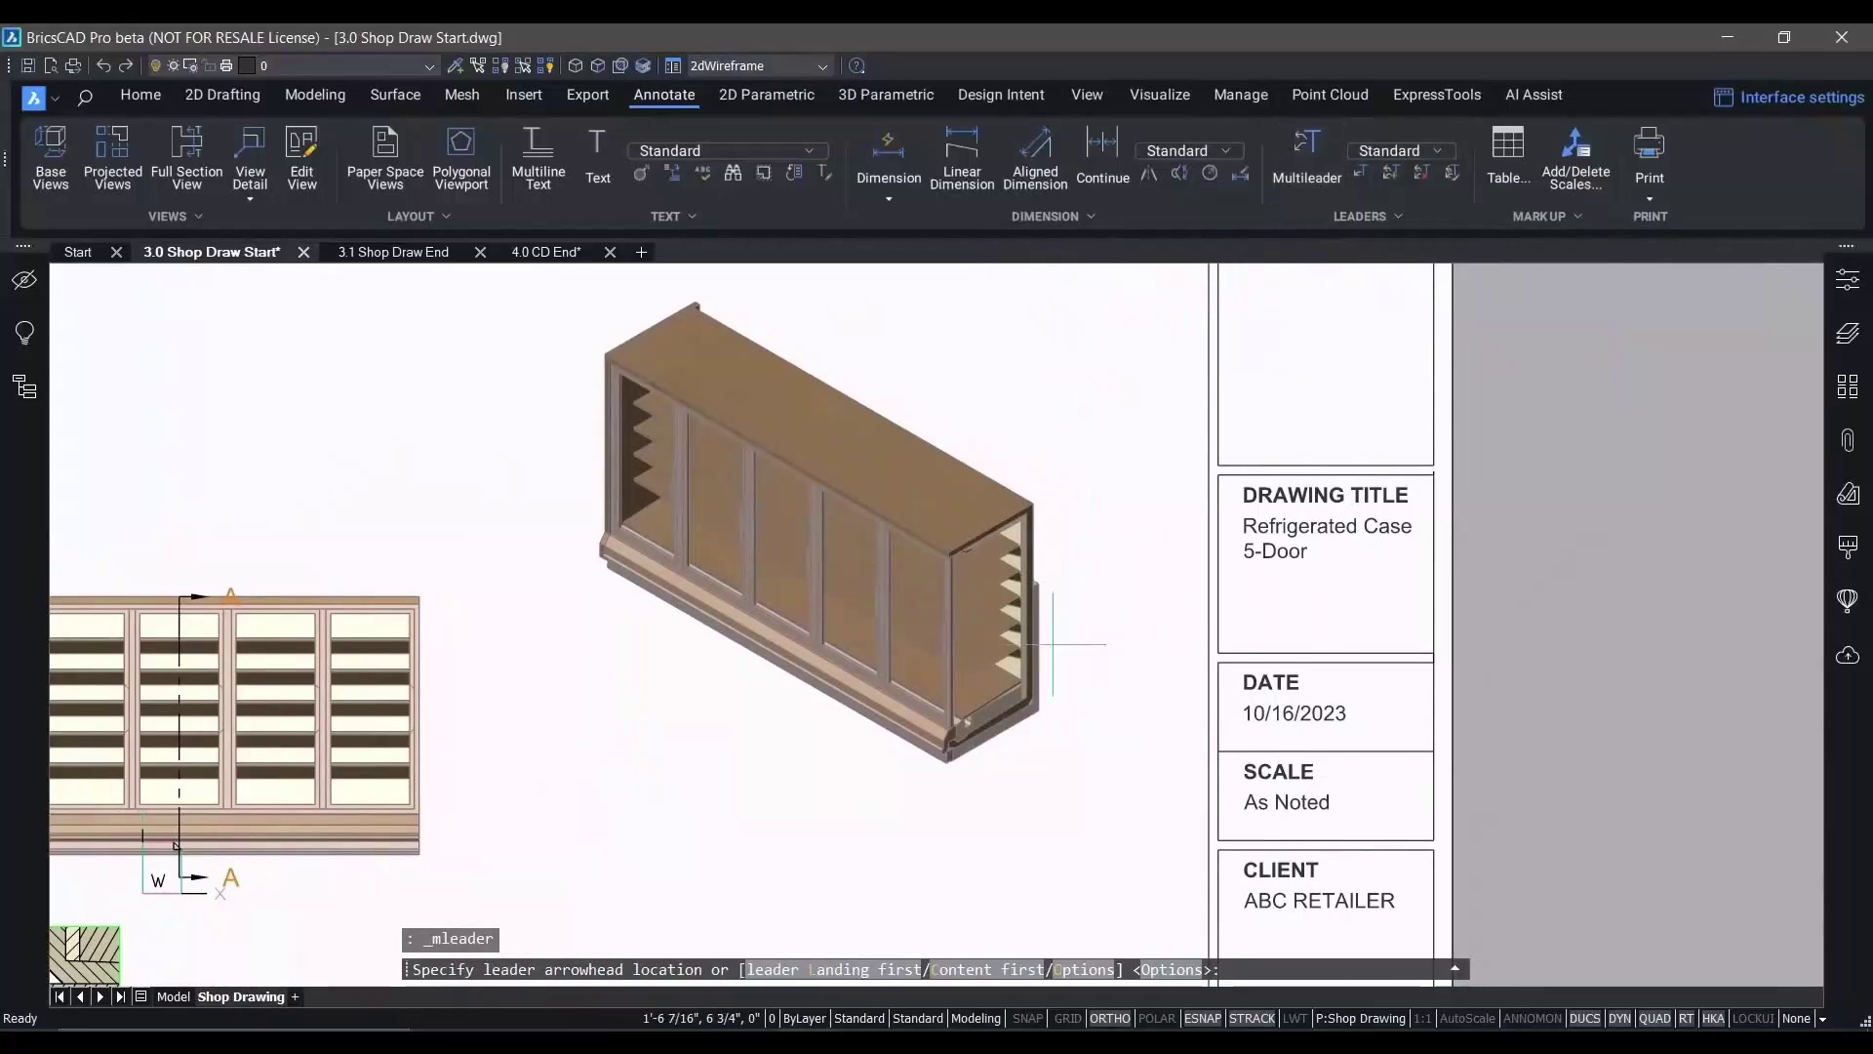
scroll(1033, 703, "up", 3)
left_click(1037, 710)
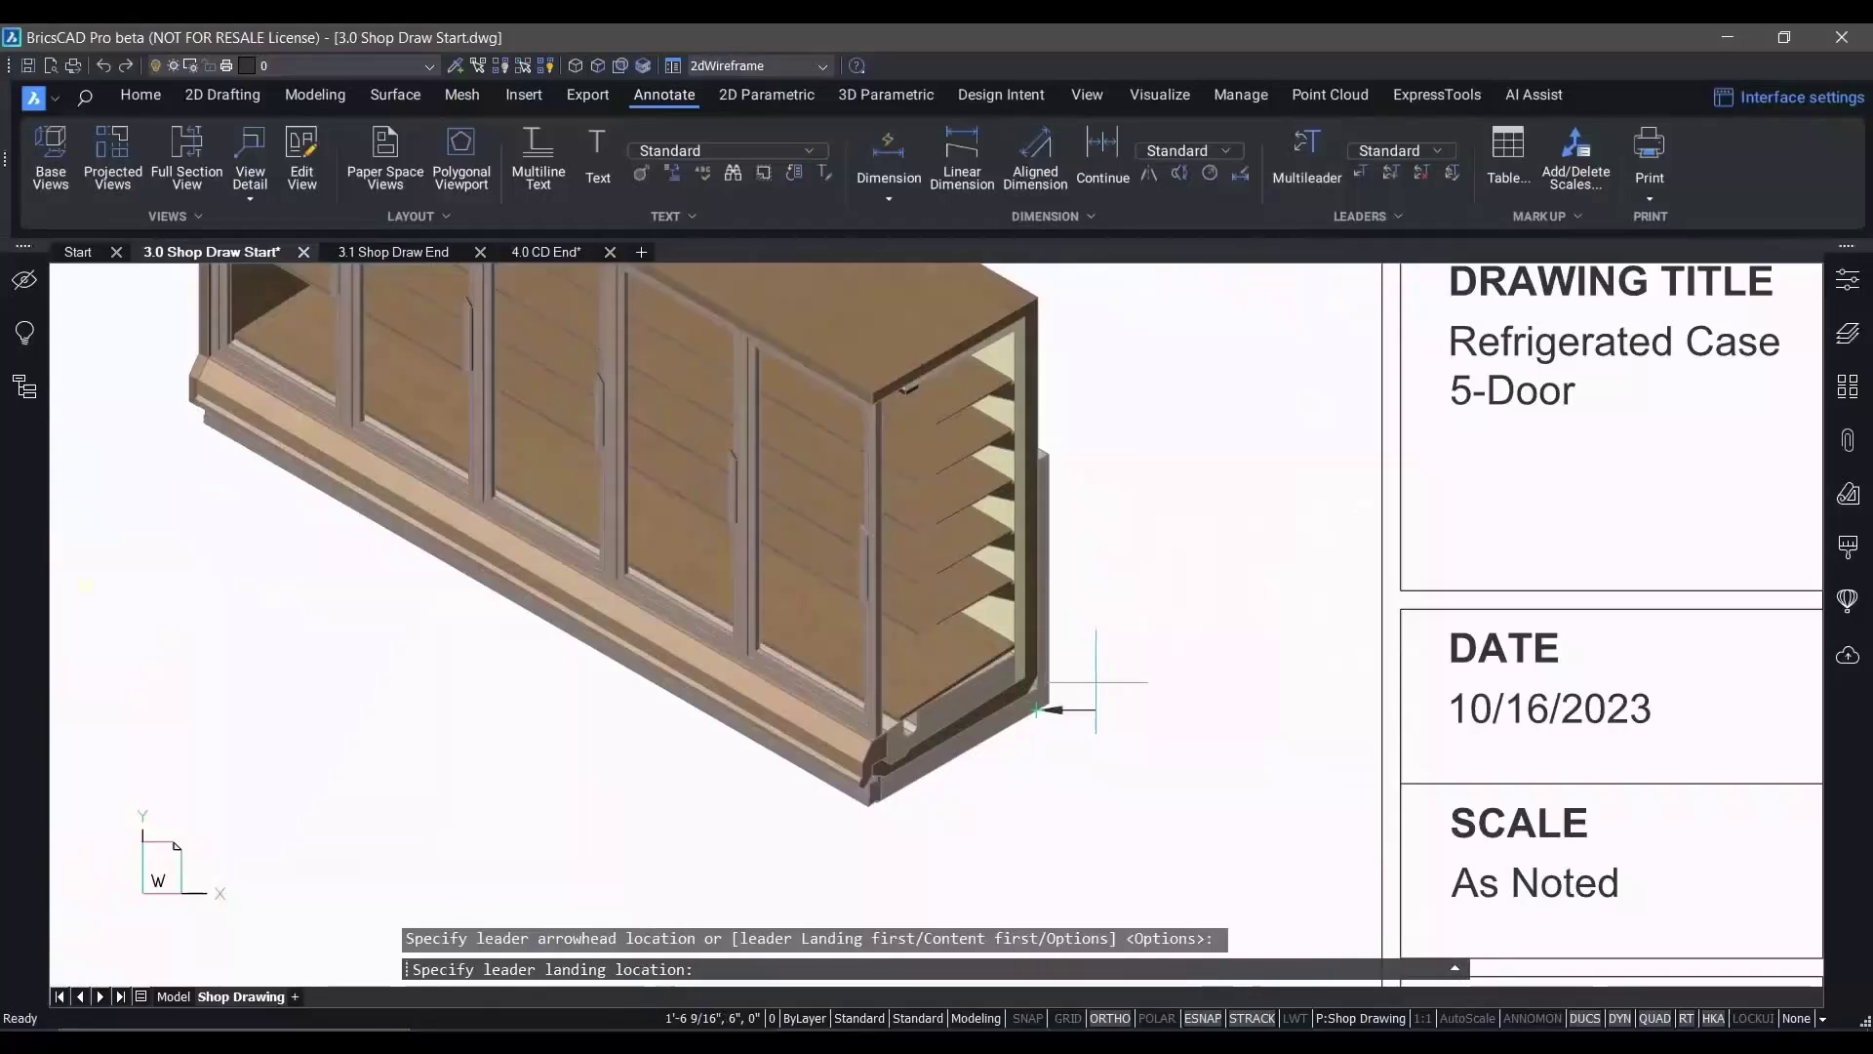
key("F8")
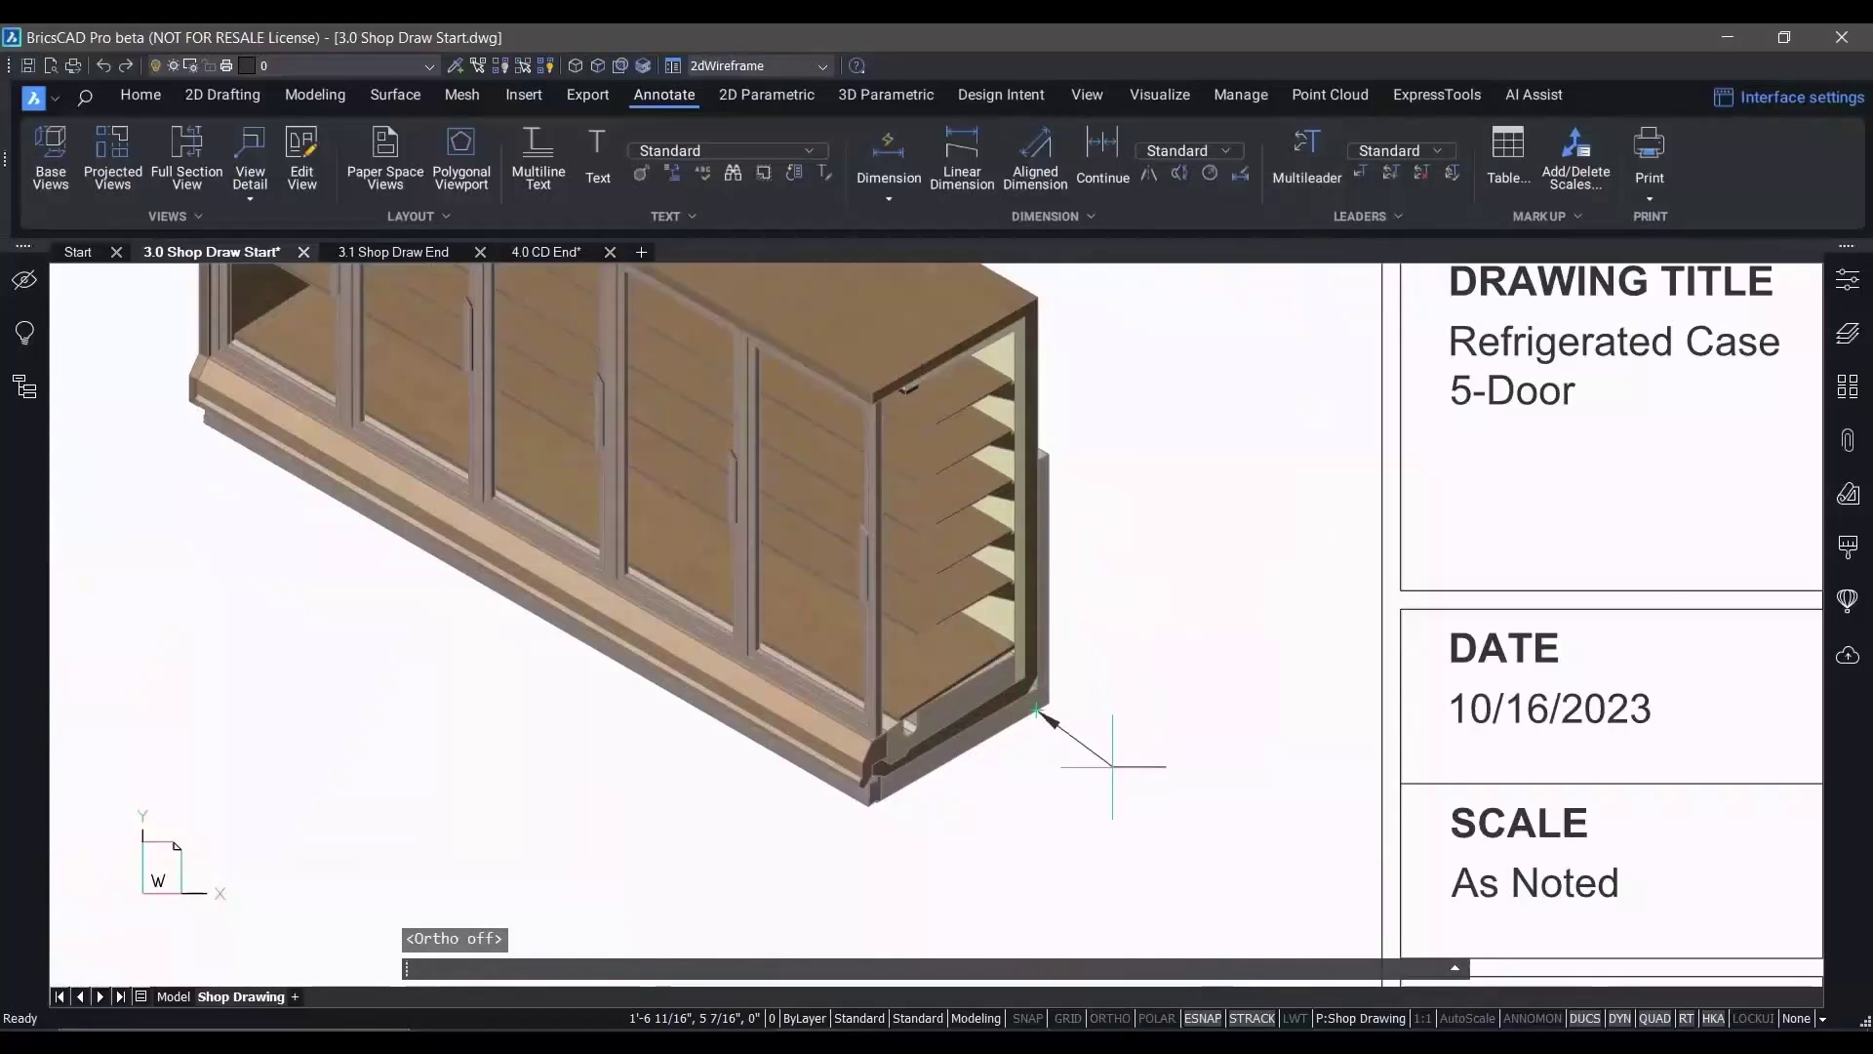
left_click(1112, 766)
type("01")
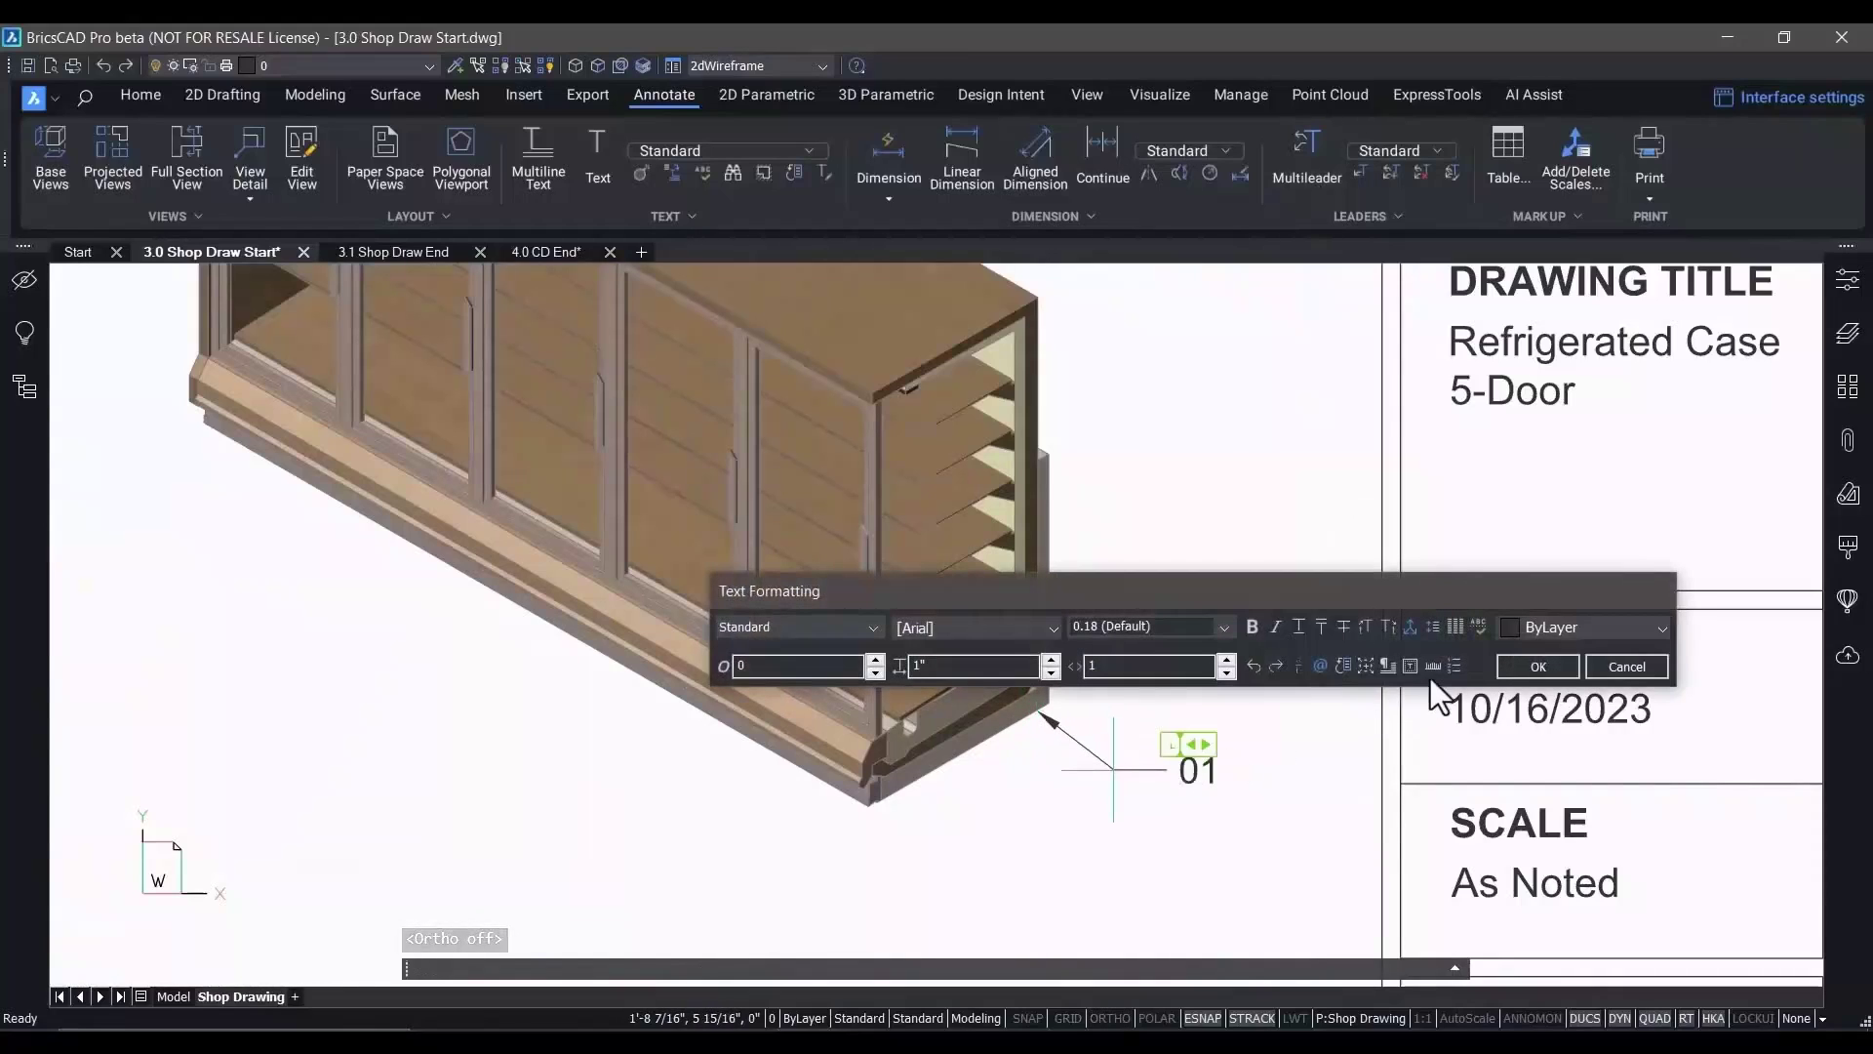
left_click(1508, 667)
Add callouts 02 and 03 pointing at the case above callout 01
right_click(1266, 522)
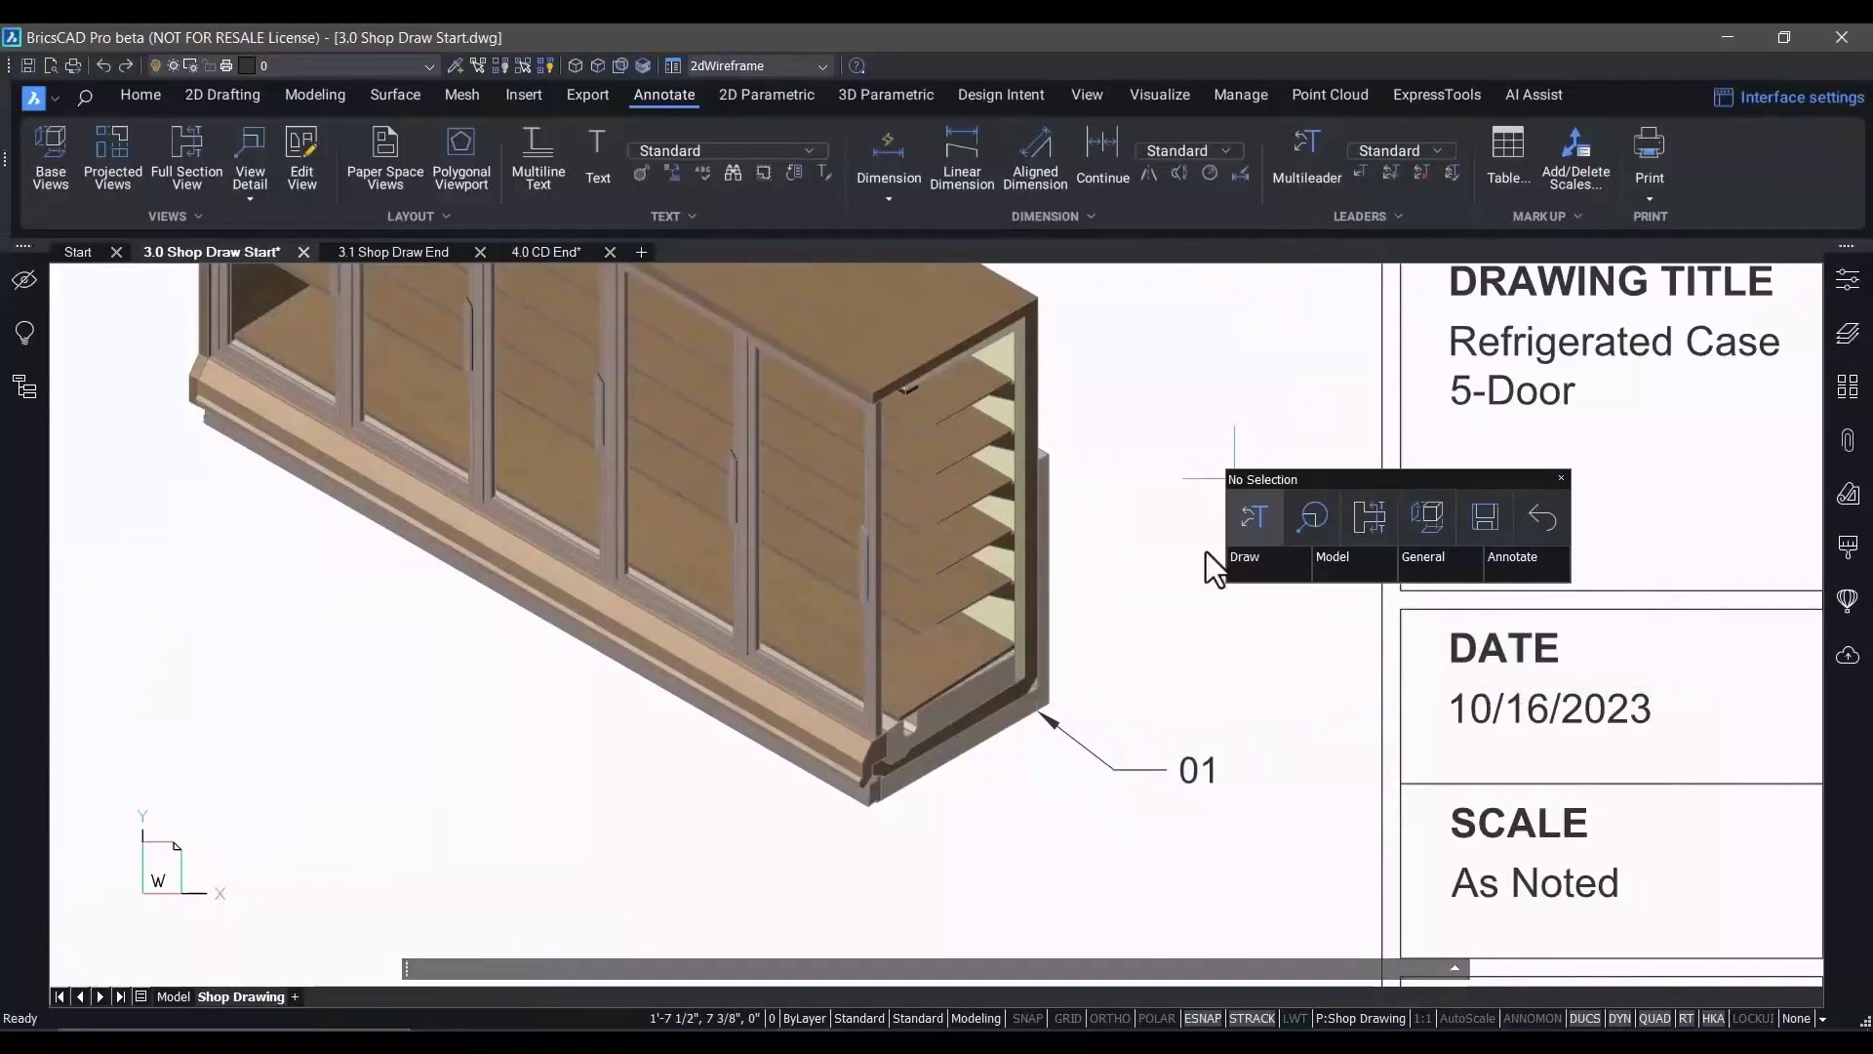
left_click(1254, 517)
left_click(1032, 685)
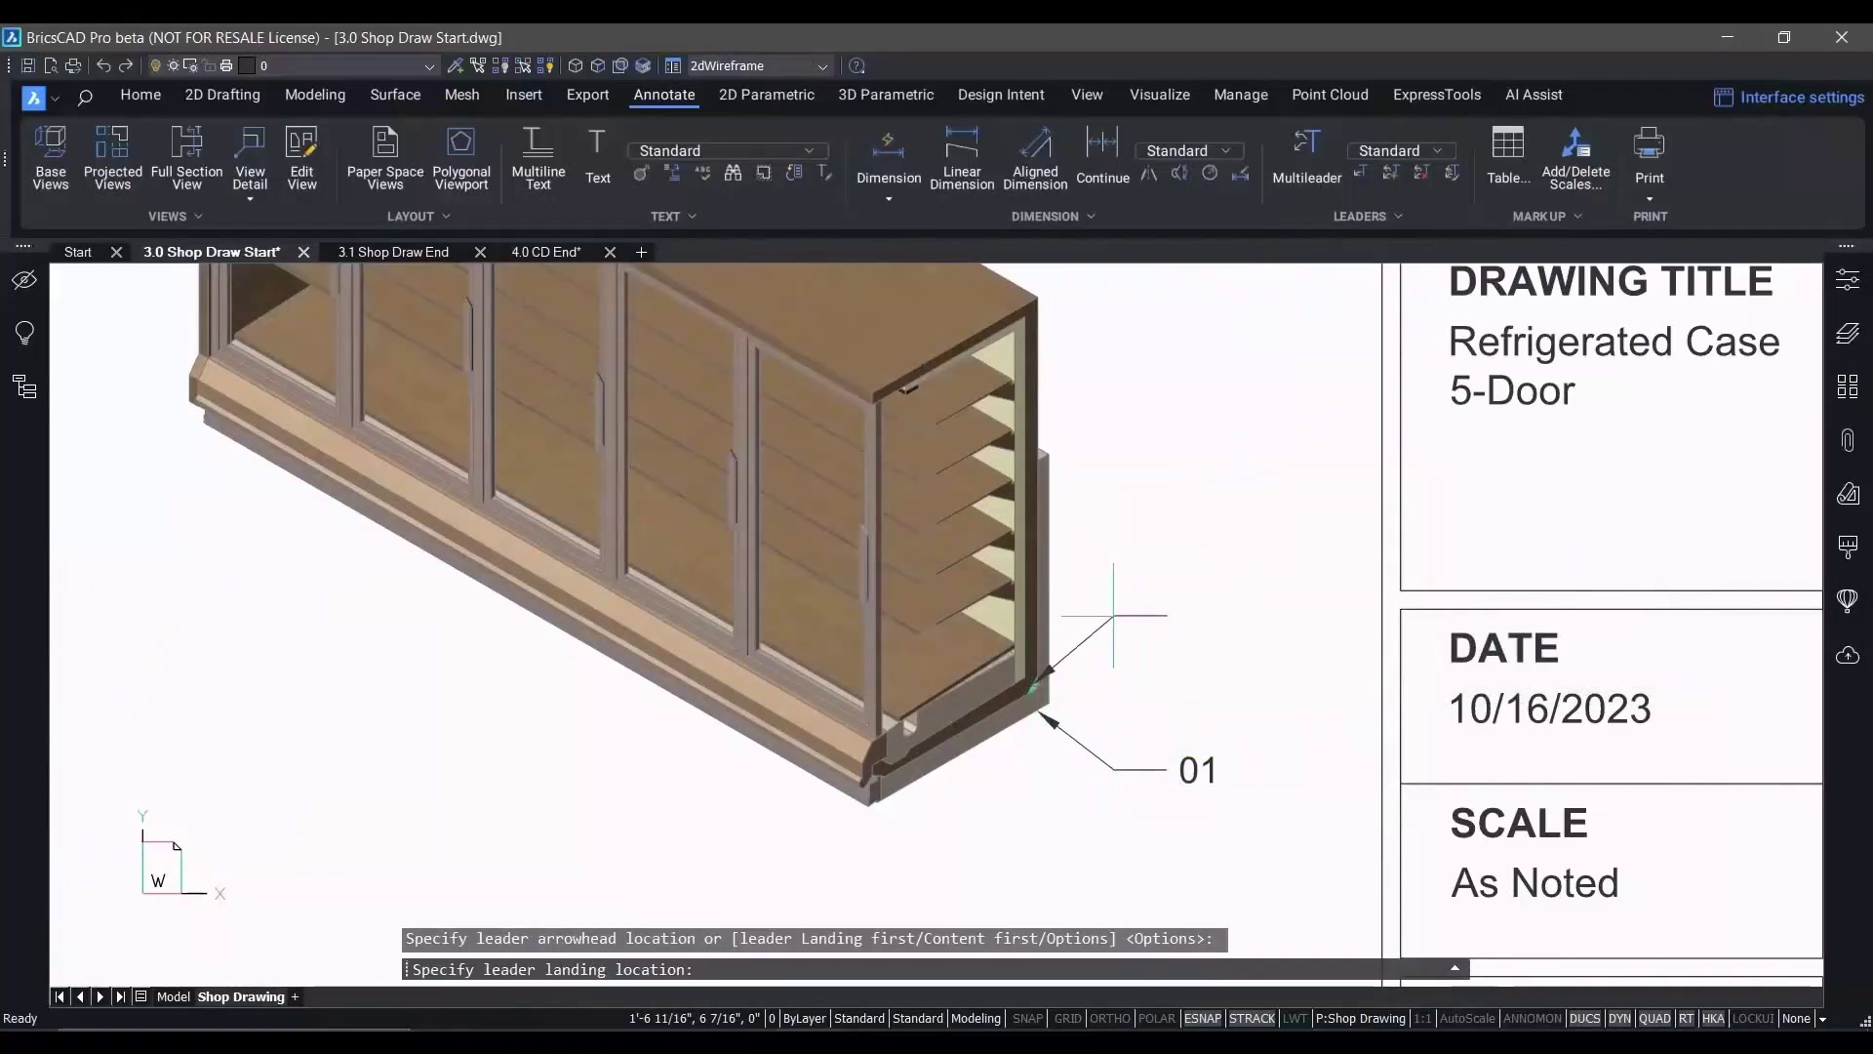
left_click(1113, 614)
type("02")
left_click(1412, 541)
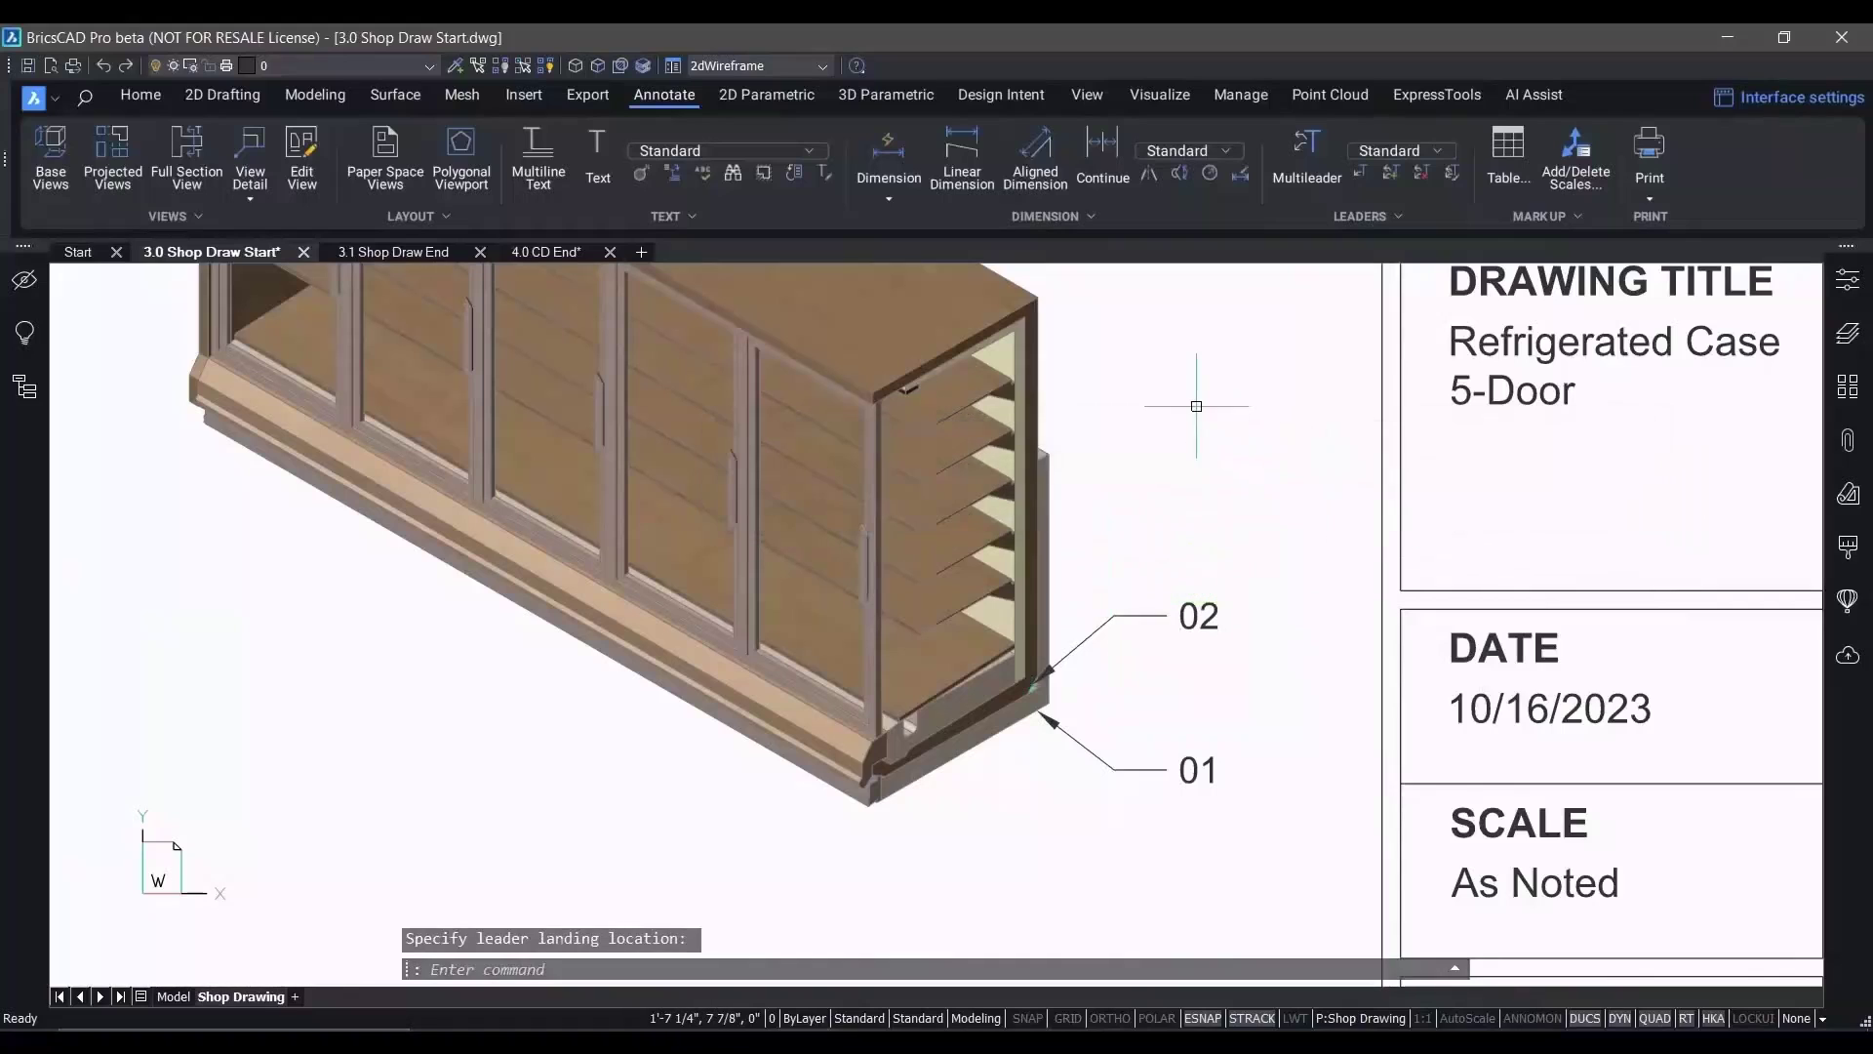
right_click(1175, 493)
left_click(1208, 491)
left_click(1017, 651)
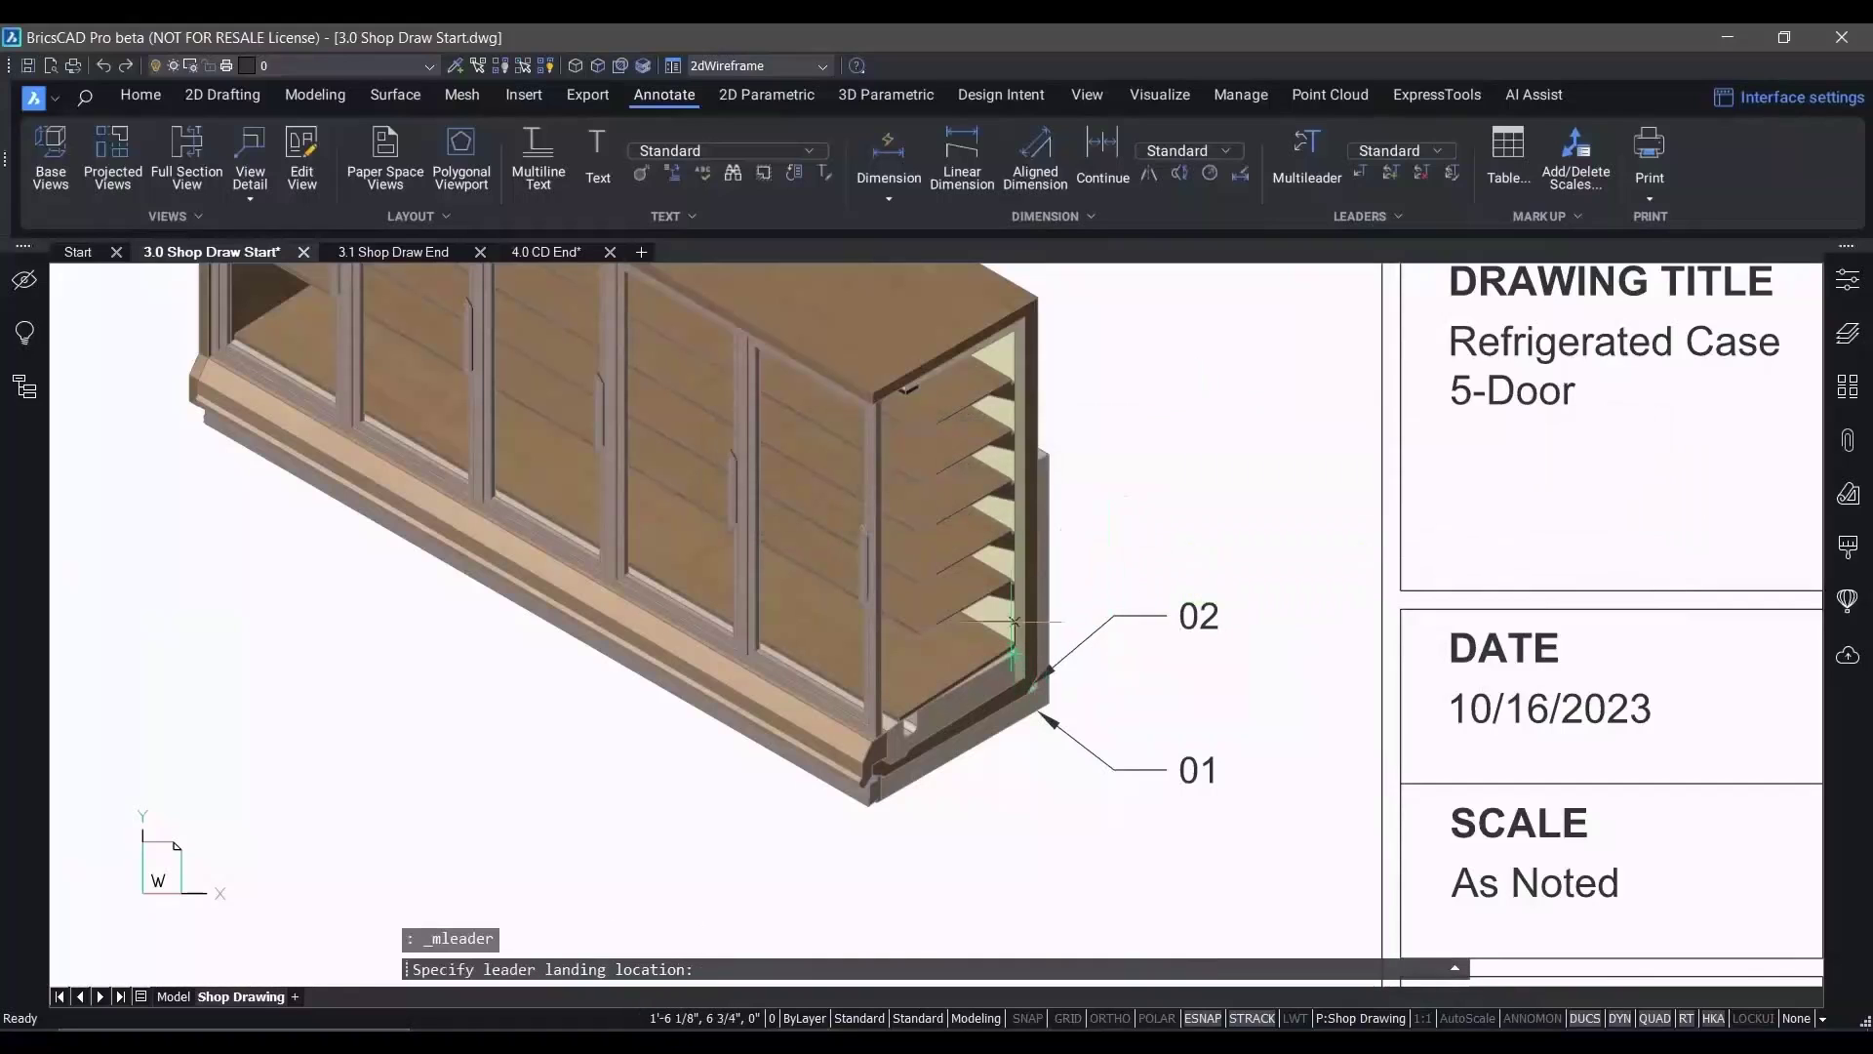
left_click(1089, 429)
type("03")
left_click(1507, 325)
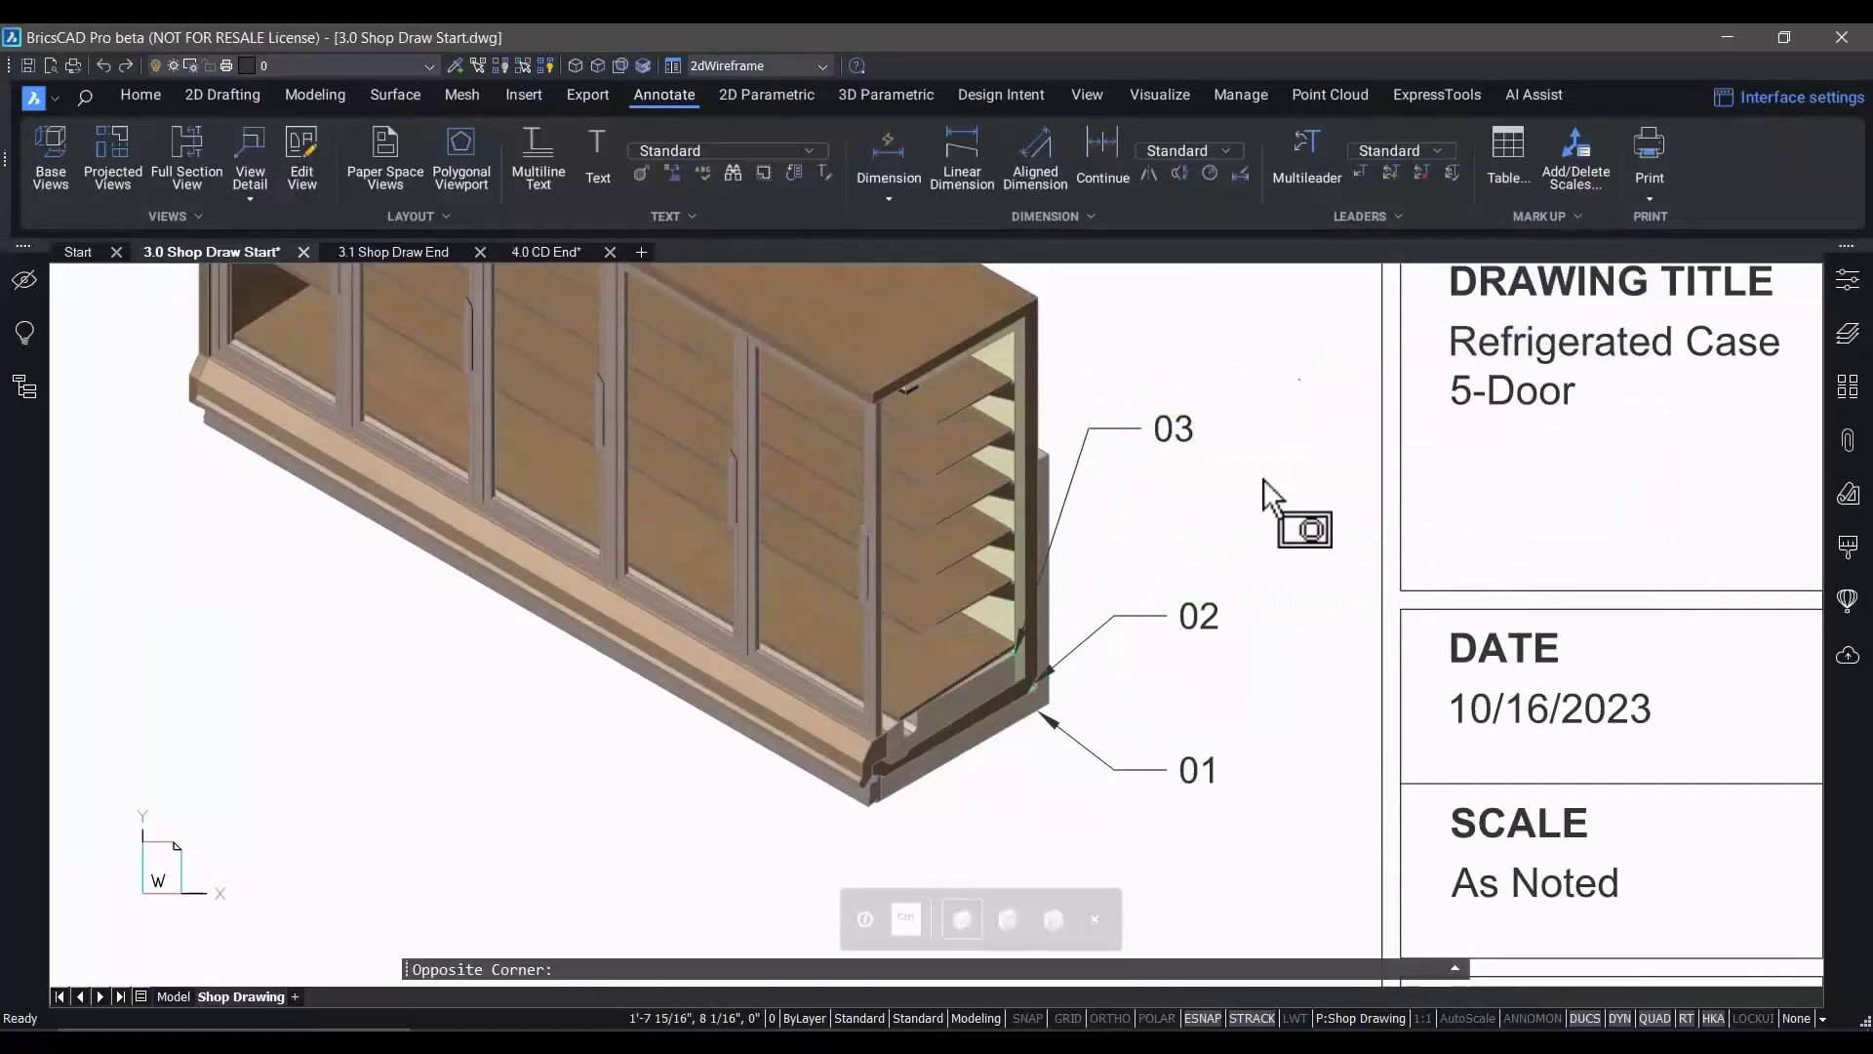
Select all three callouts and show their properties
left_click(1305, 379)
left_click(1120, 871)
left_click(1847, 280)
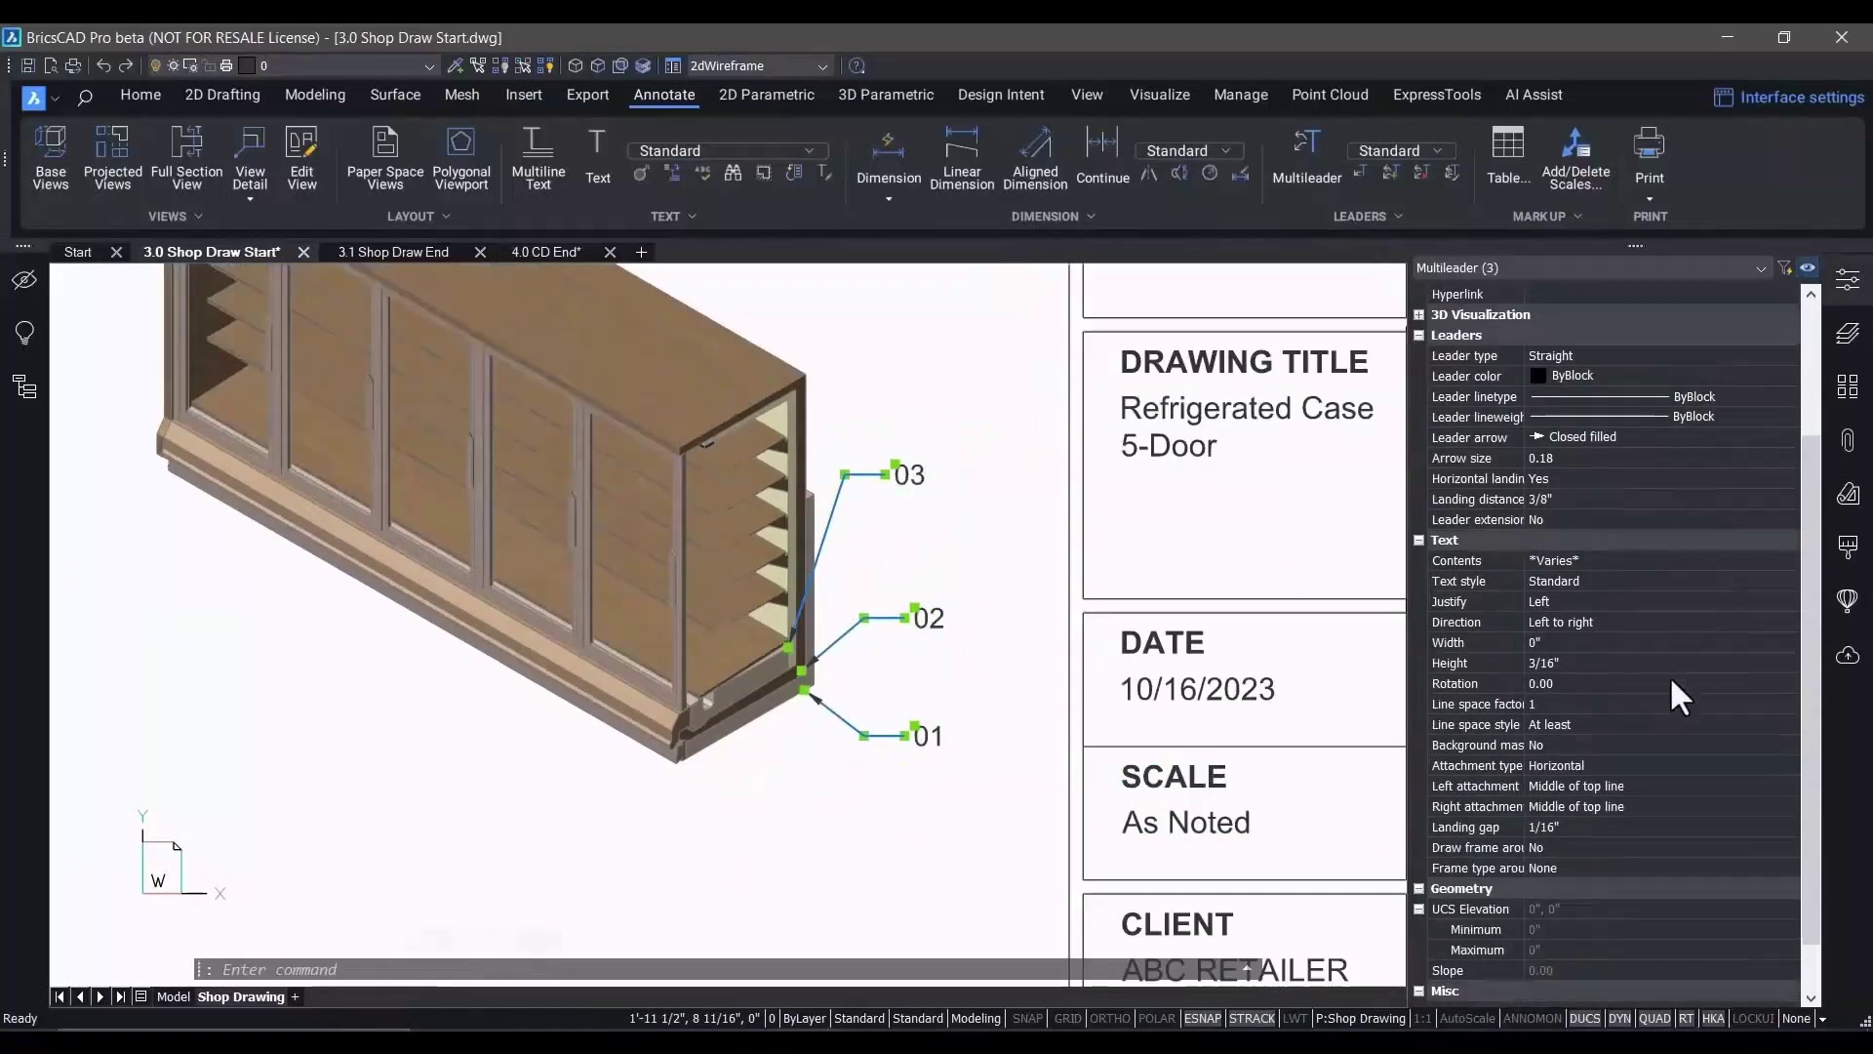
Frame the callout numbers with the Default rectangle frame type
left_click(1608, 846)
left_click(1606, 888)
left_click(1590, 847)
left_click(1595, 845)
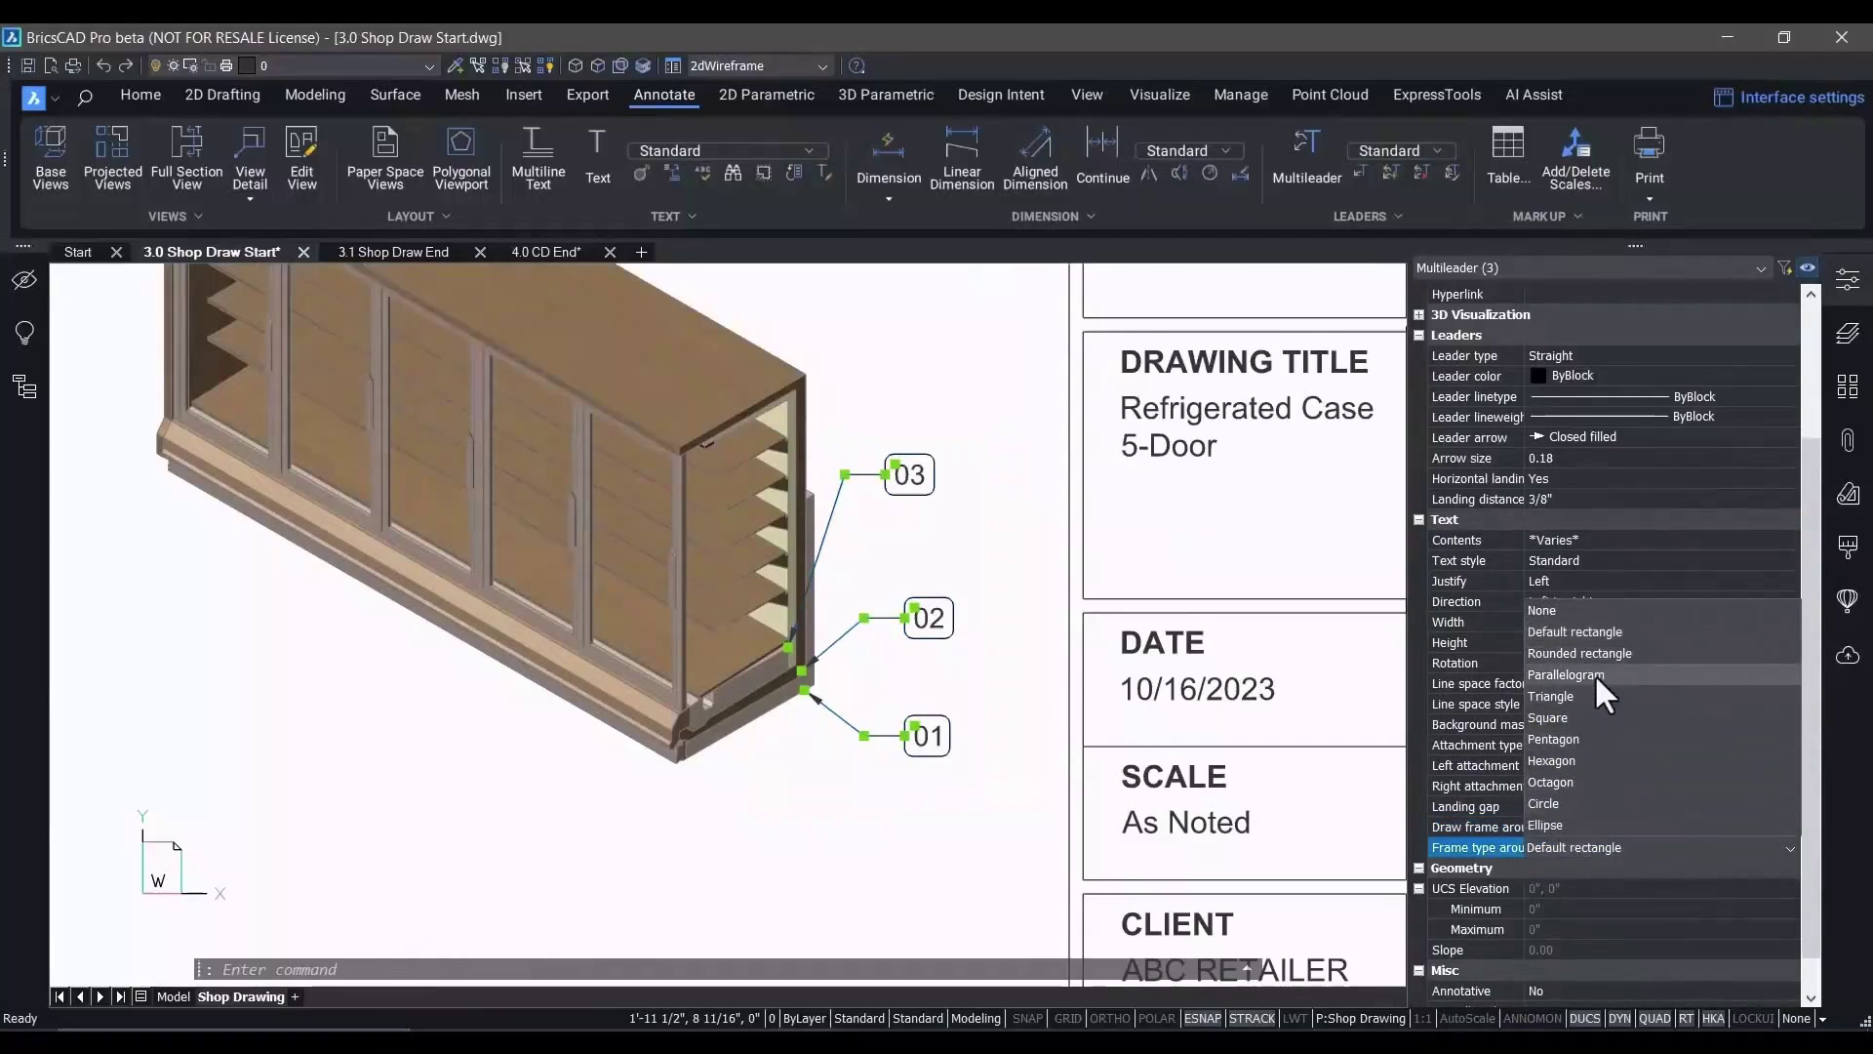
left_click(1582, 632)
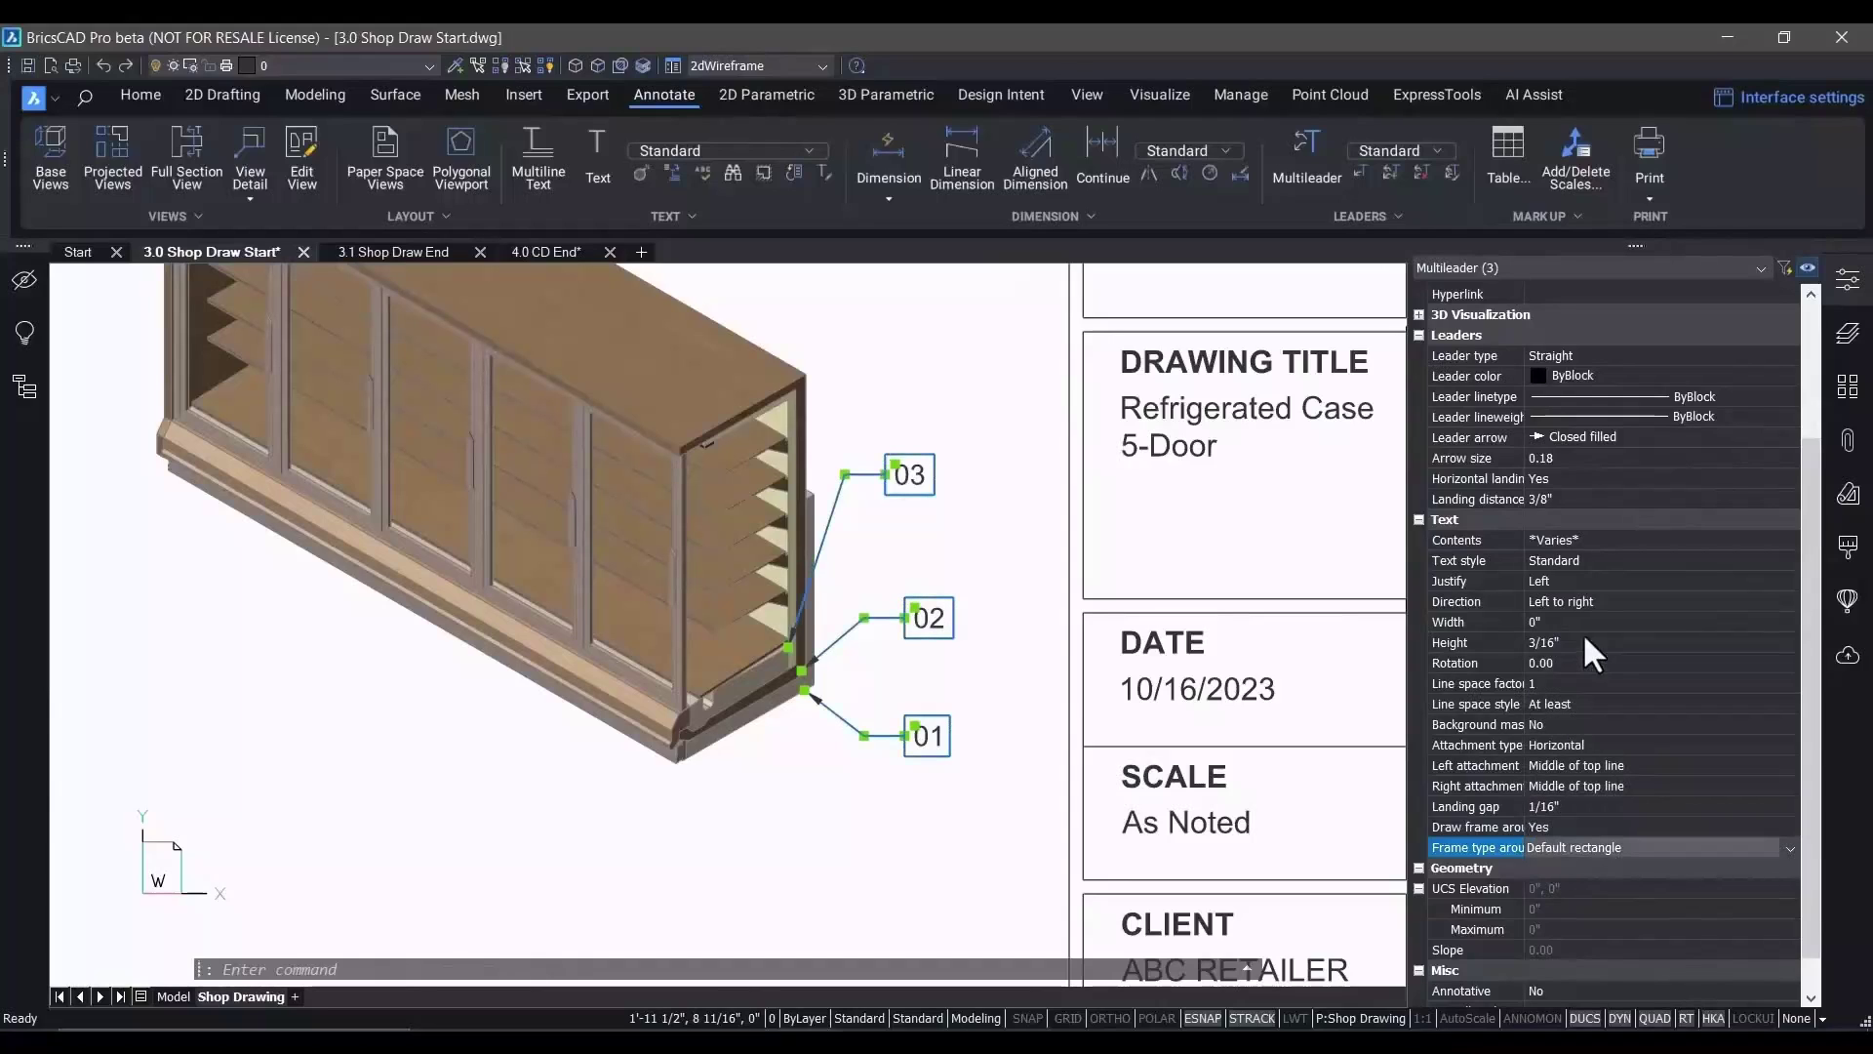
key("Escape")
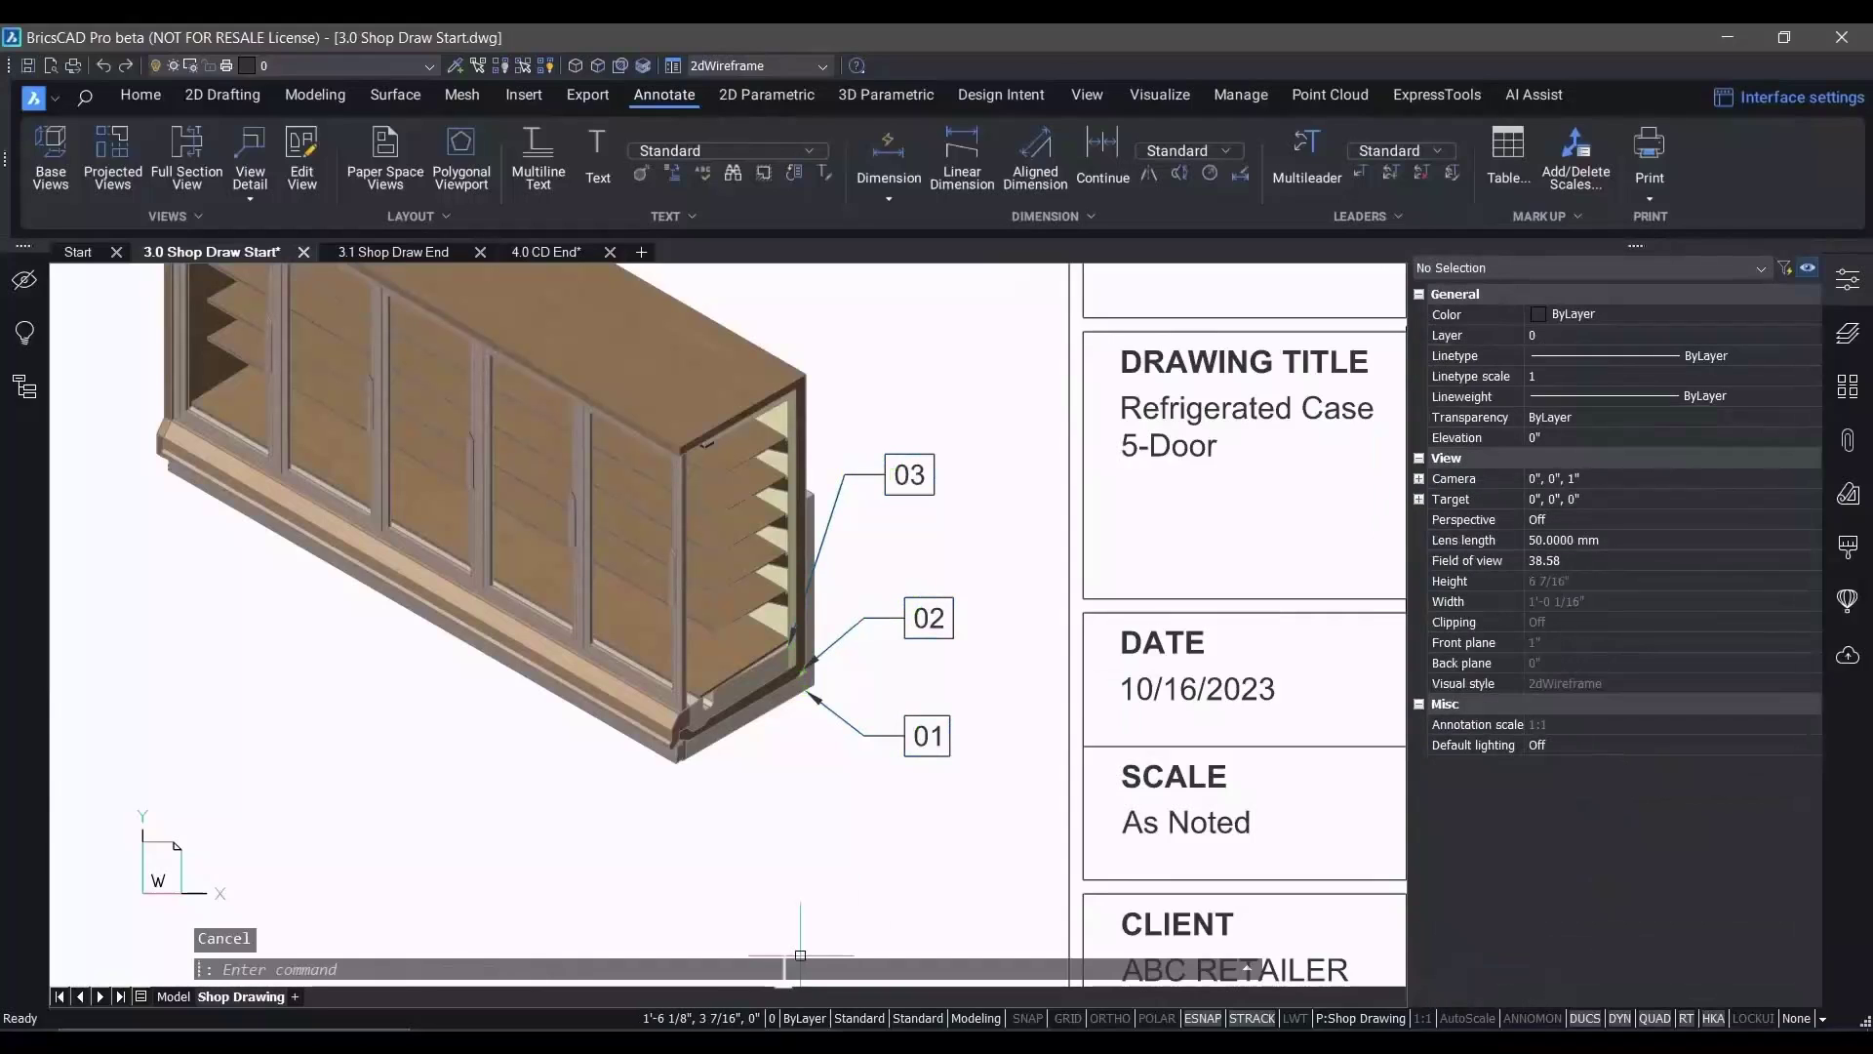
Align the three callouts in one vertical column with MLA, then switch to 3.1 Shop Draw End
type("MLA")
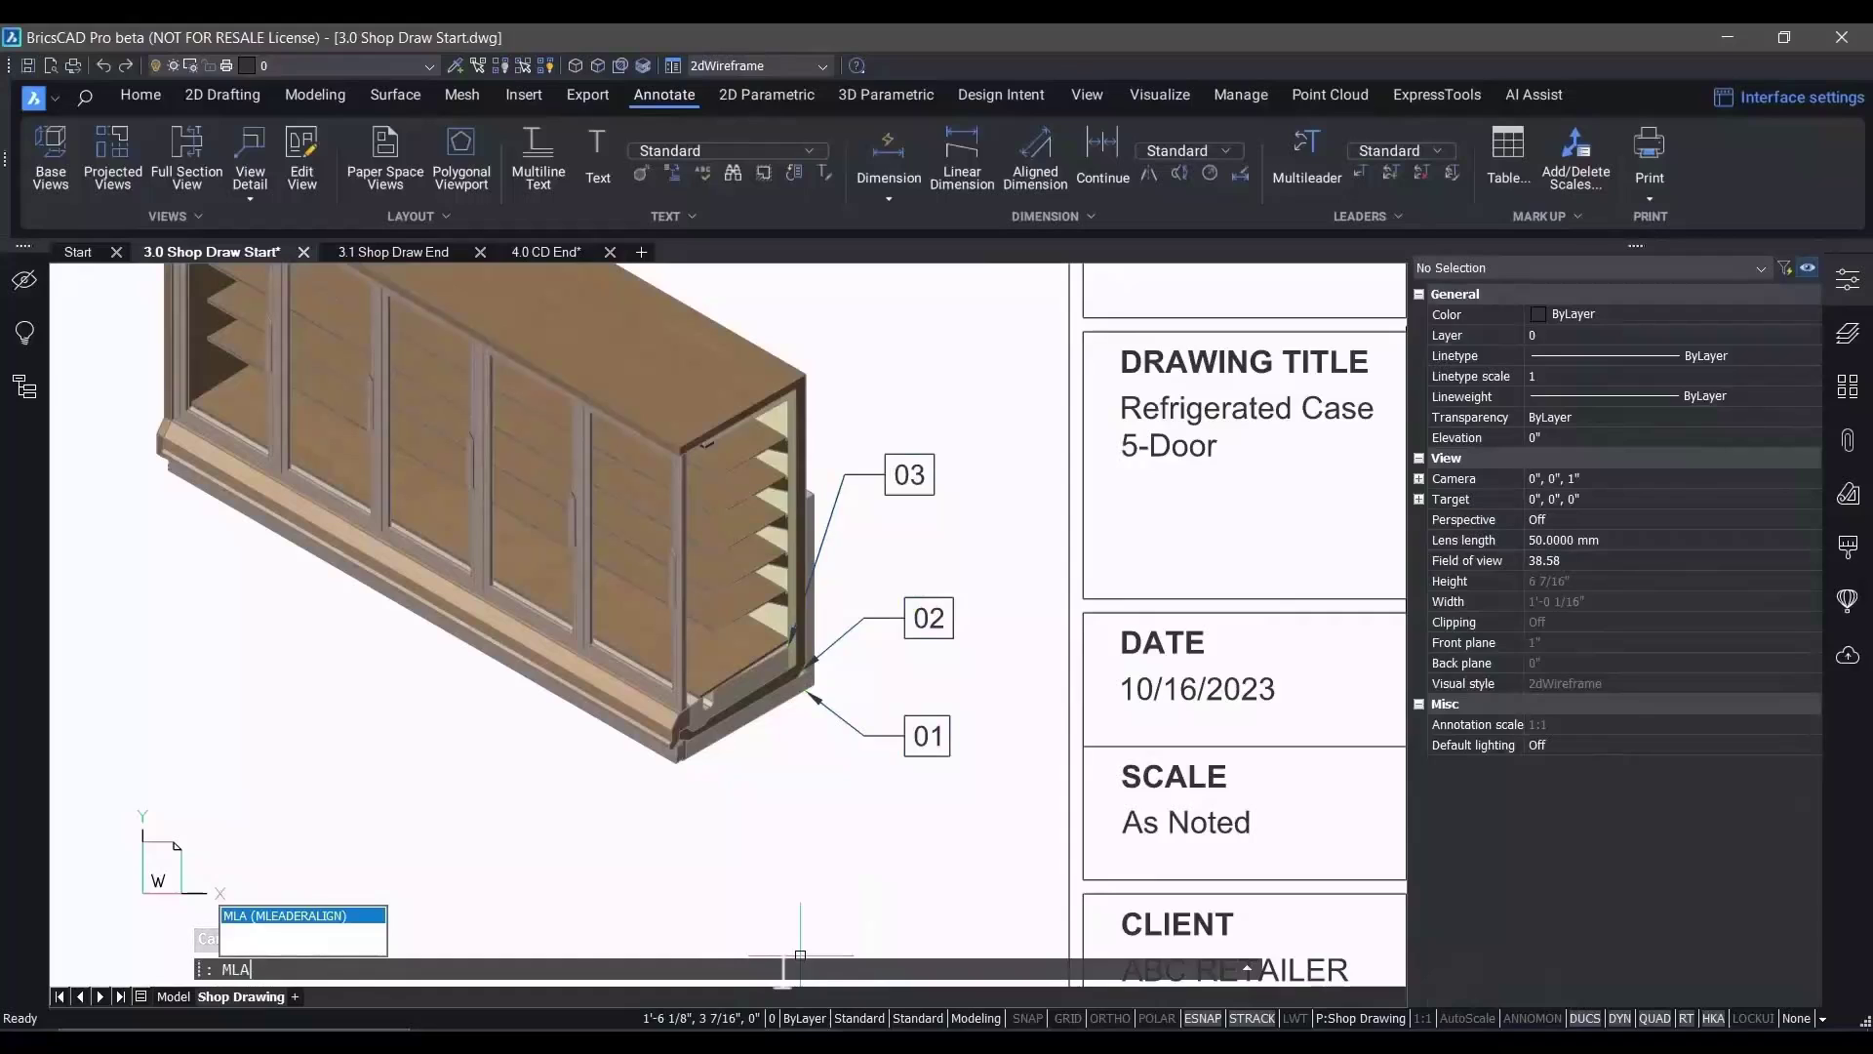
key("Return")
left_click_drag(1022, 419, 898, 786)
key("Return")
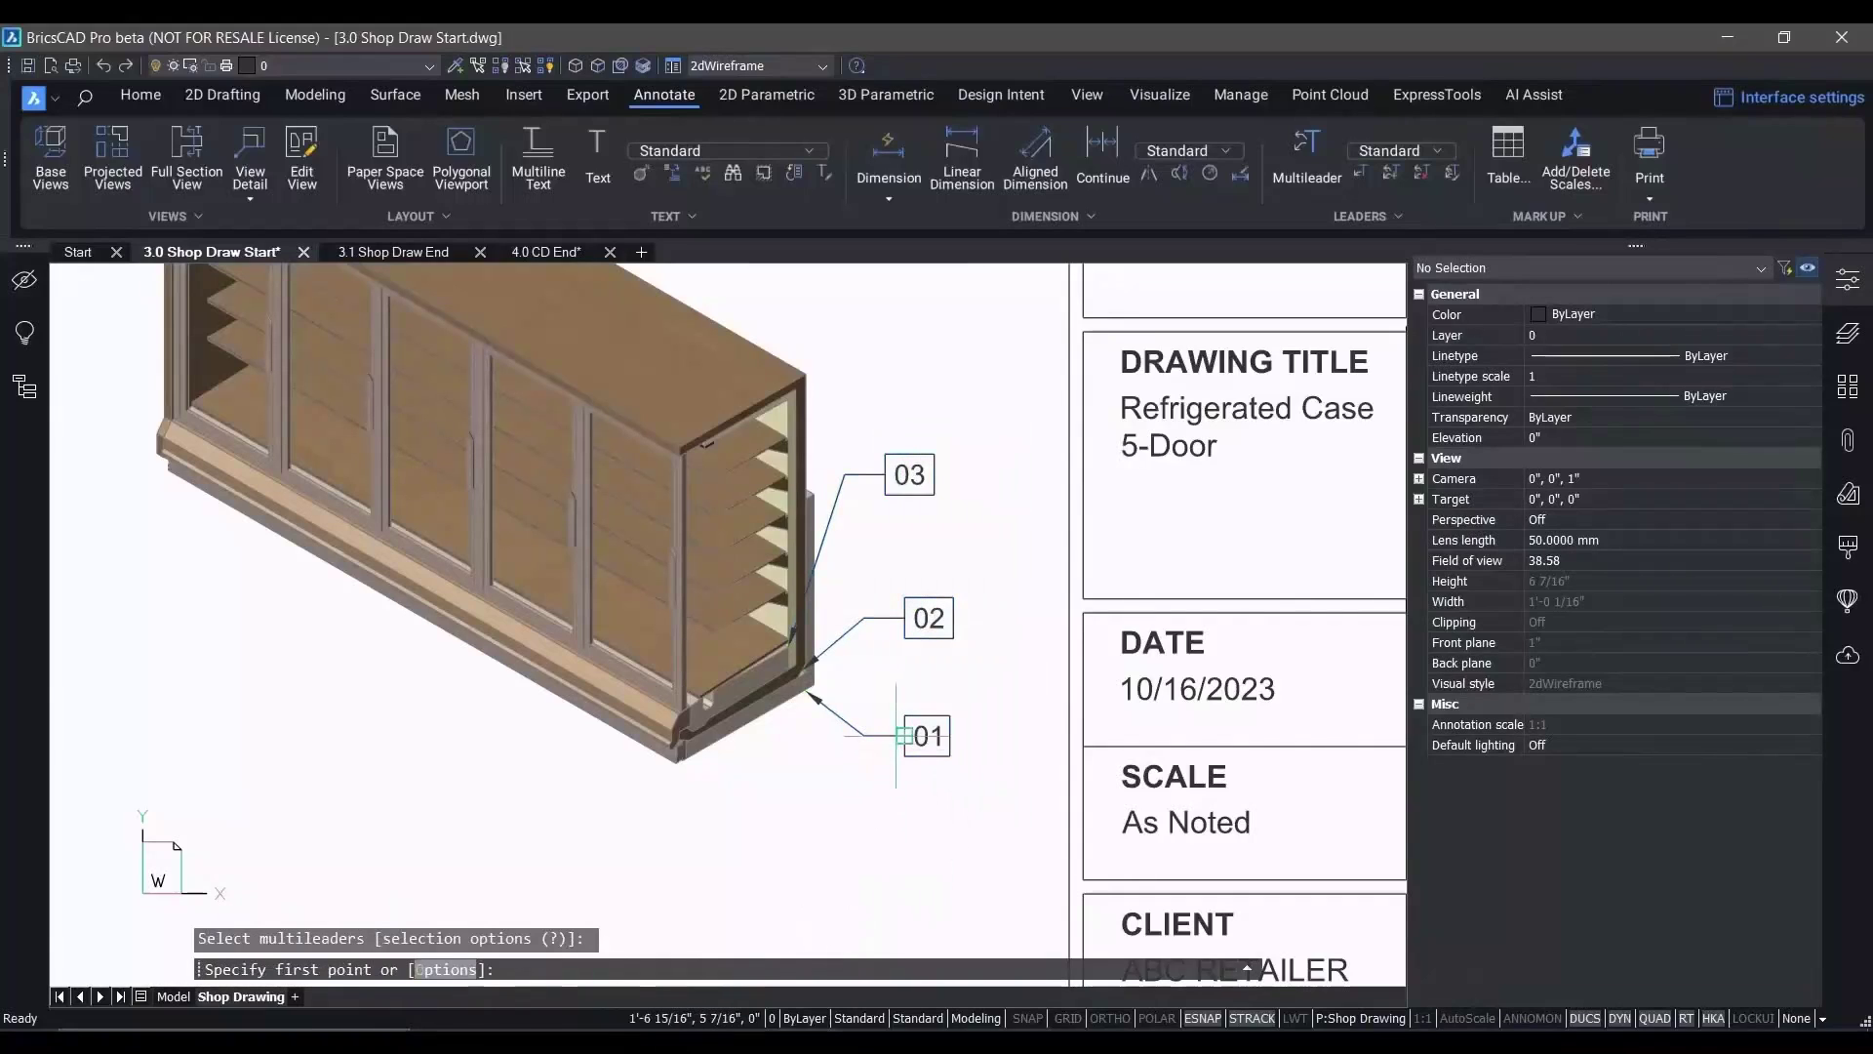
left_click(905, 735)
left_click(905, 839)
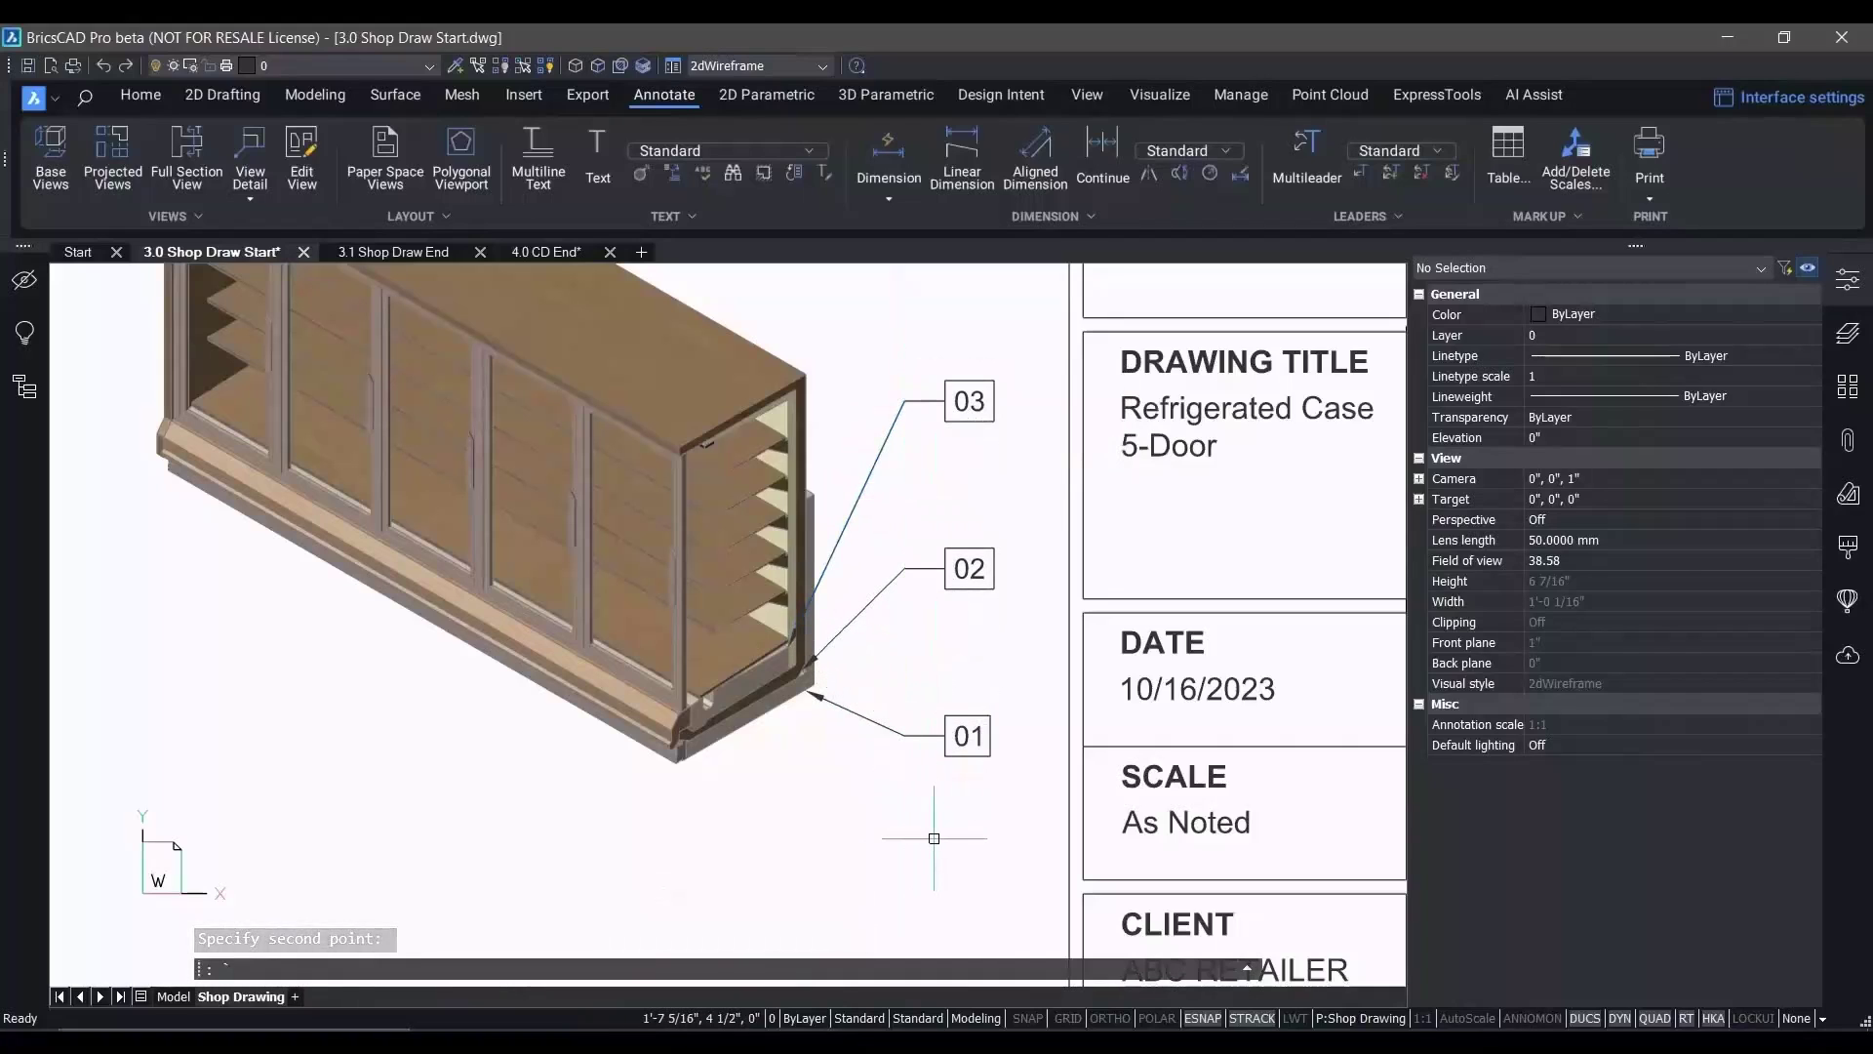
left_click(400, 252)
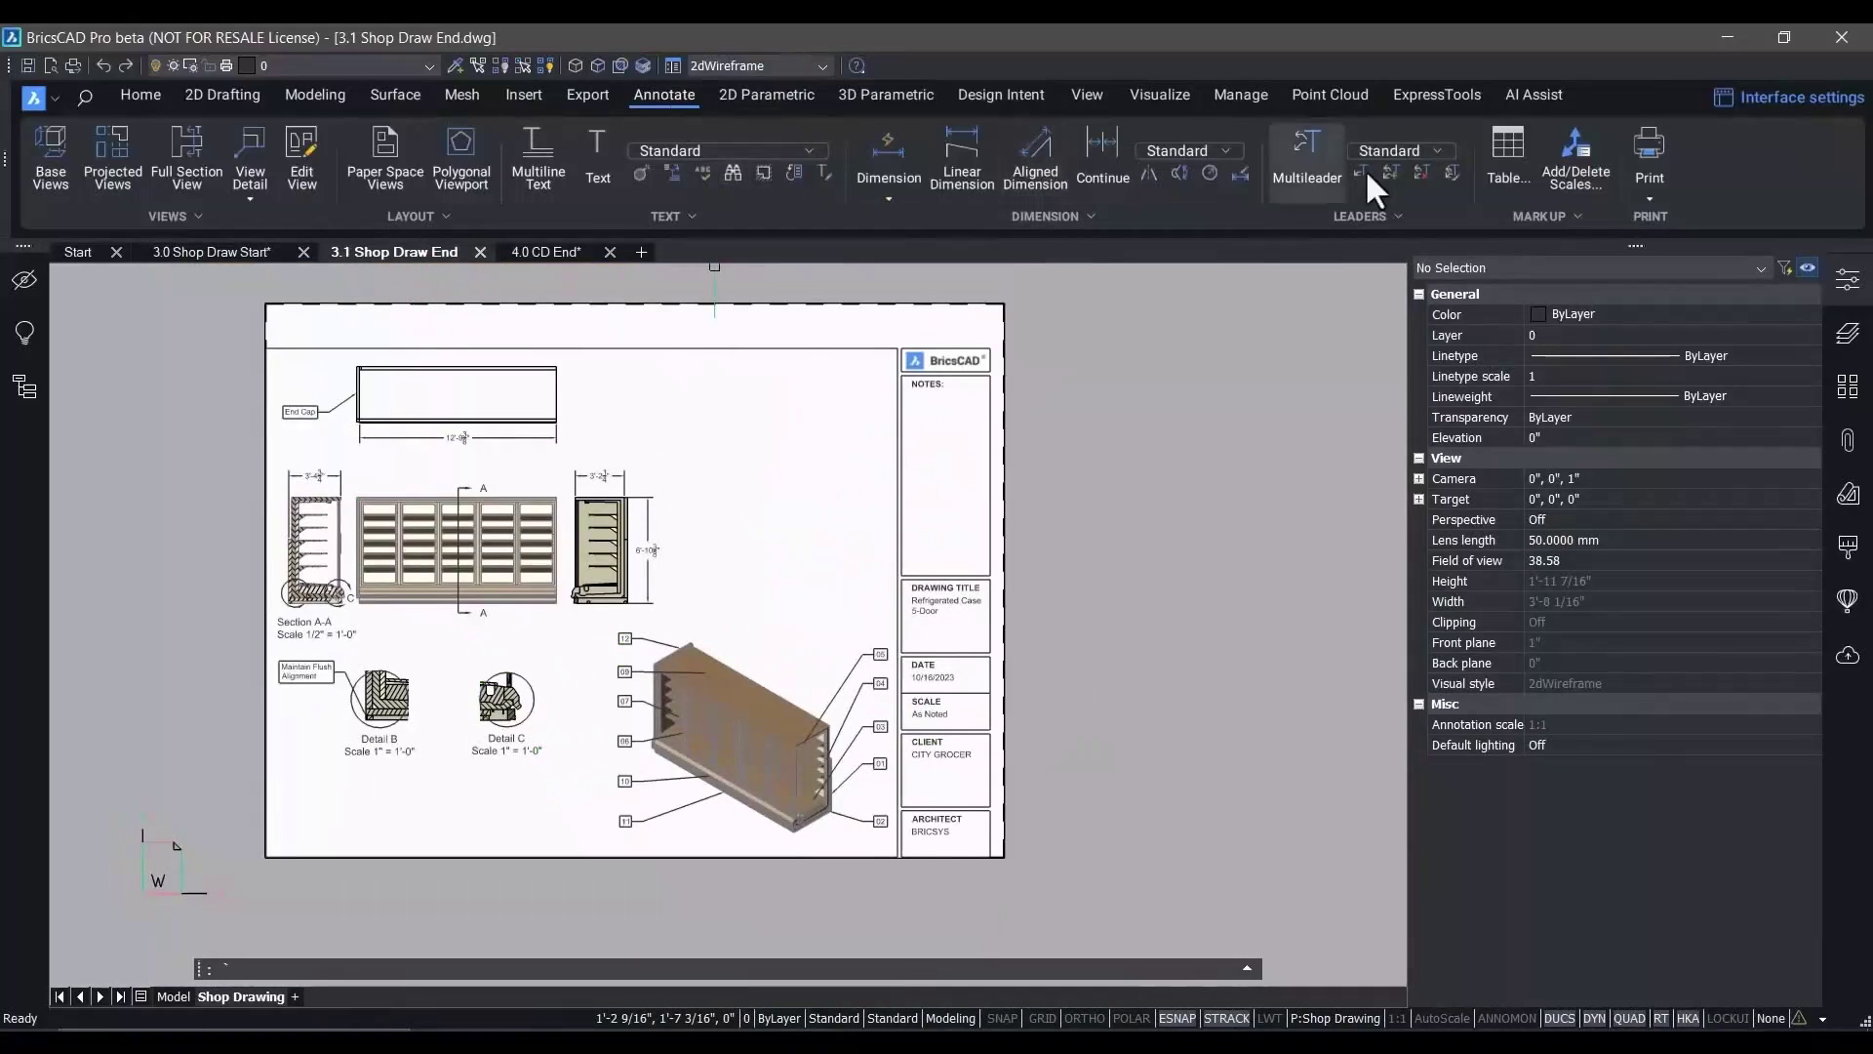
Create a table from data using the 5-Door_Case.xlsx spreadsheet
left_click(1508, 151)
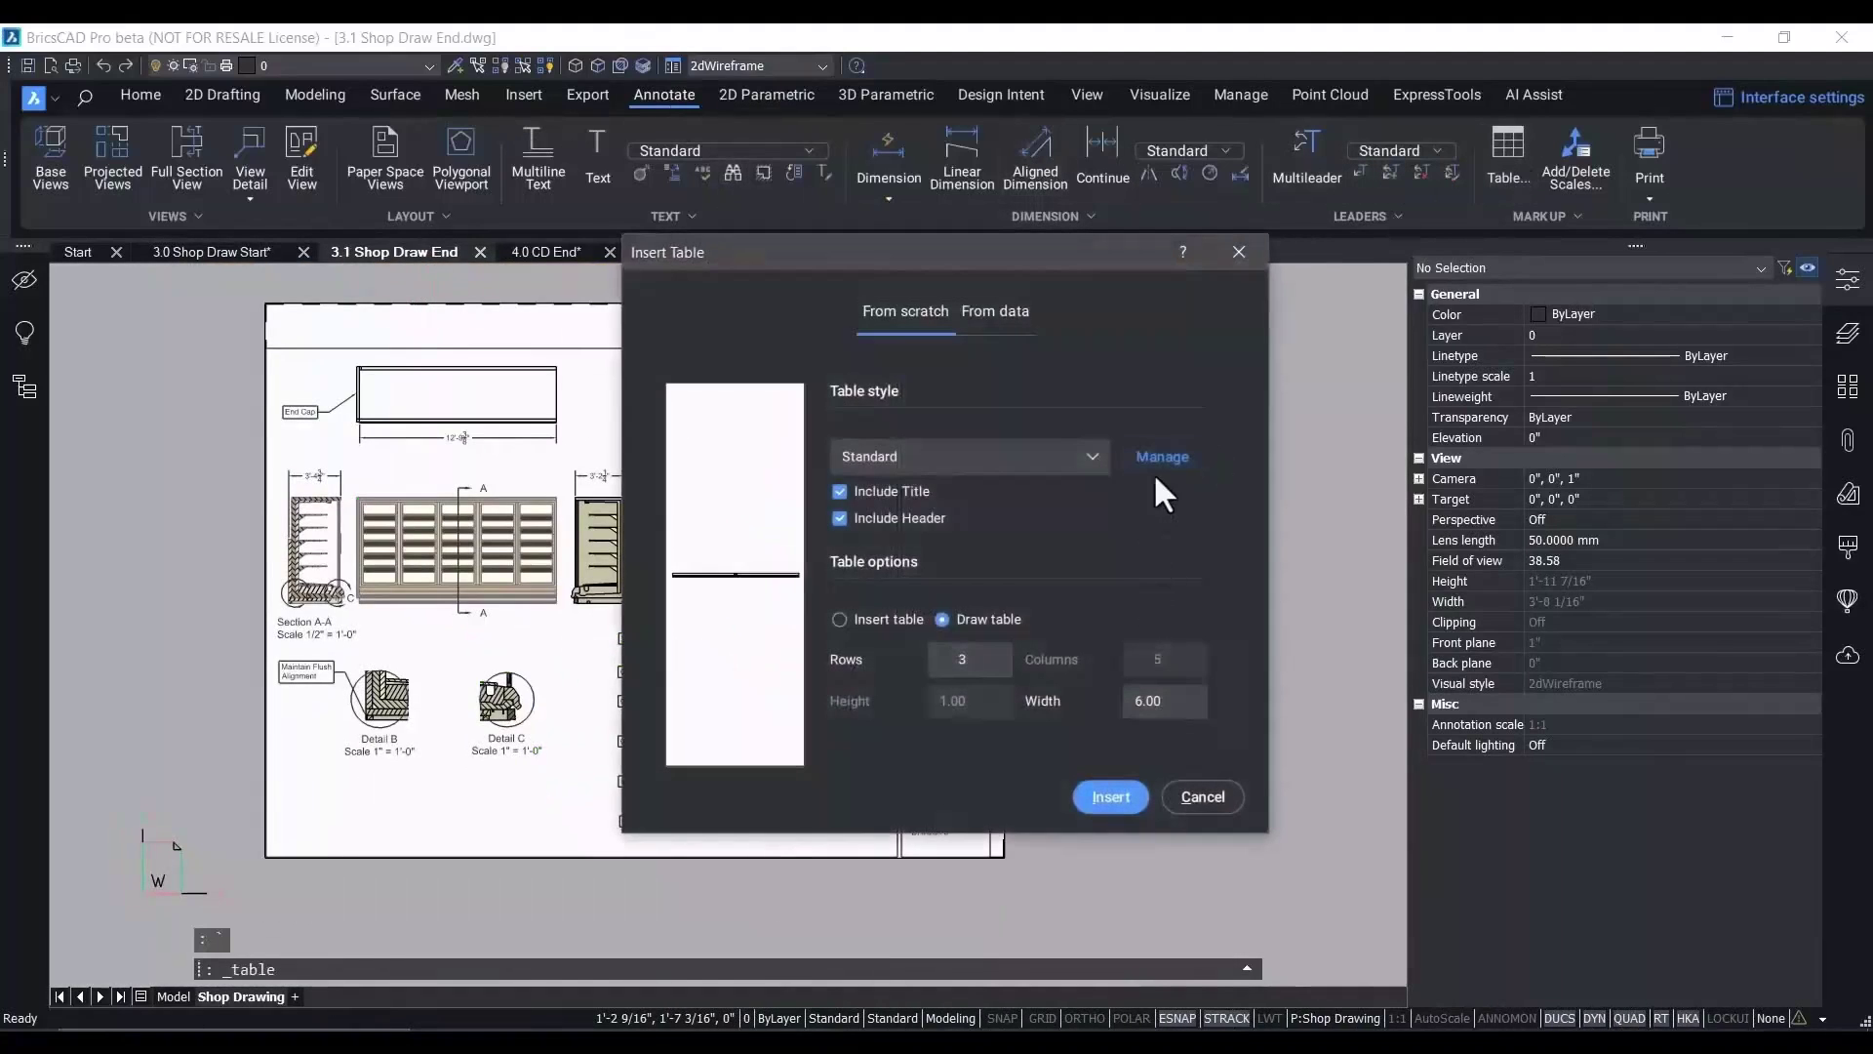
left_click(994, 312)
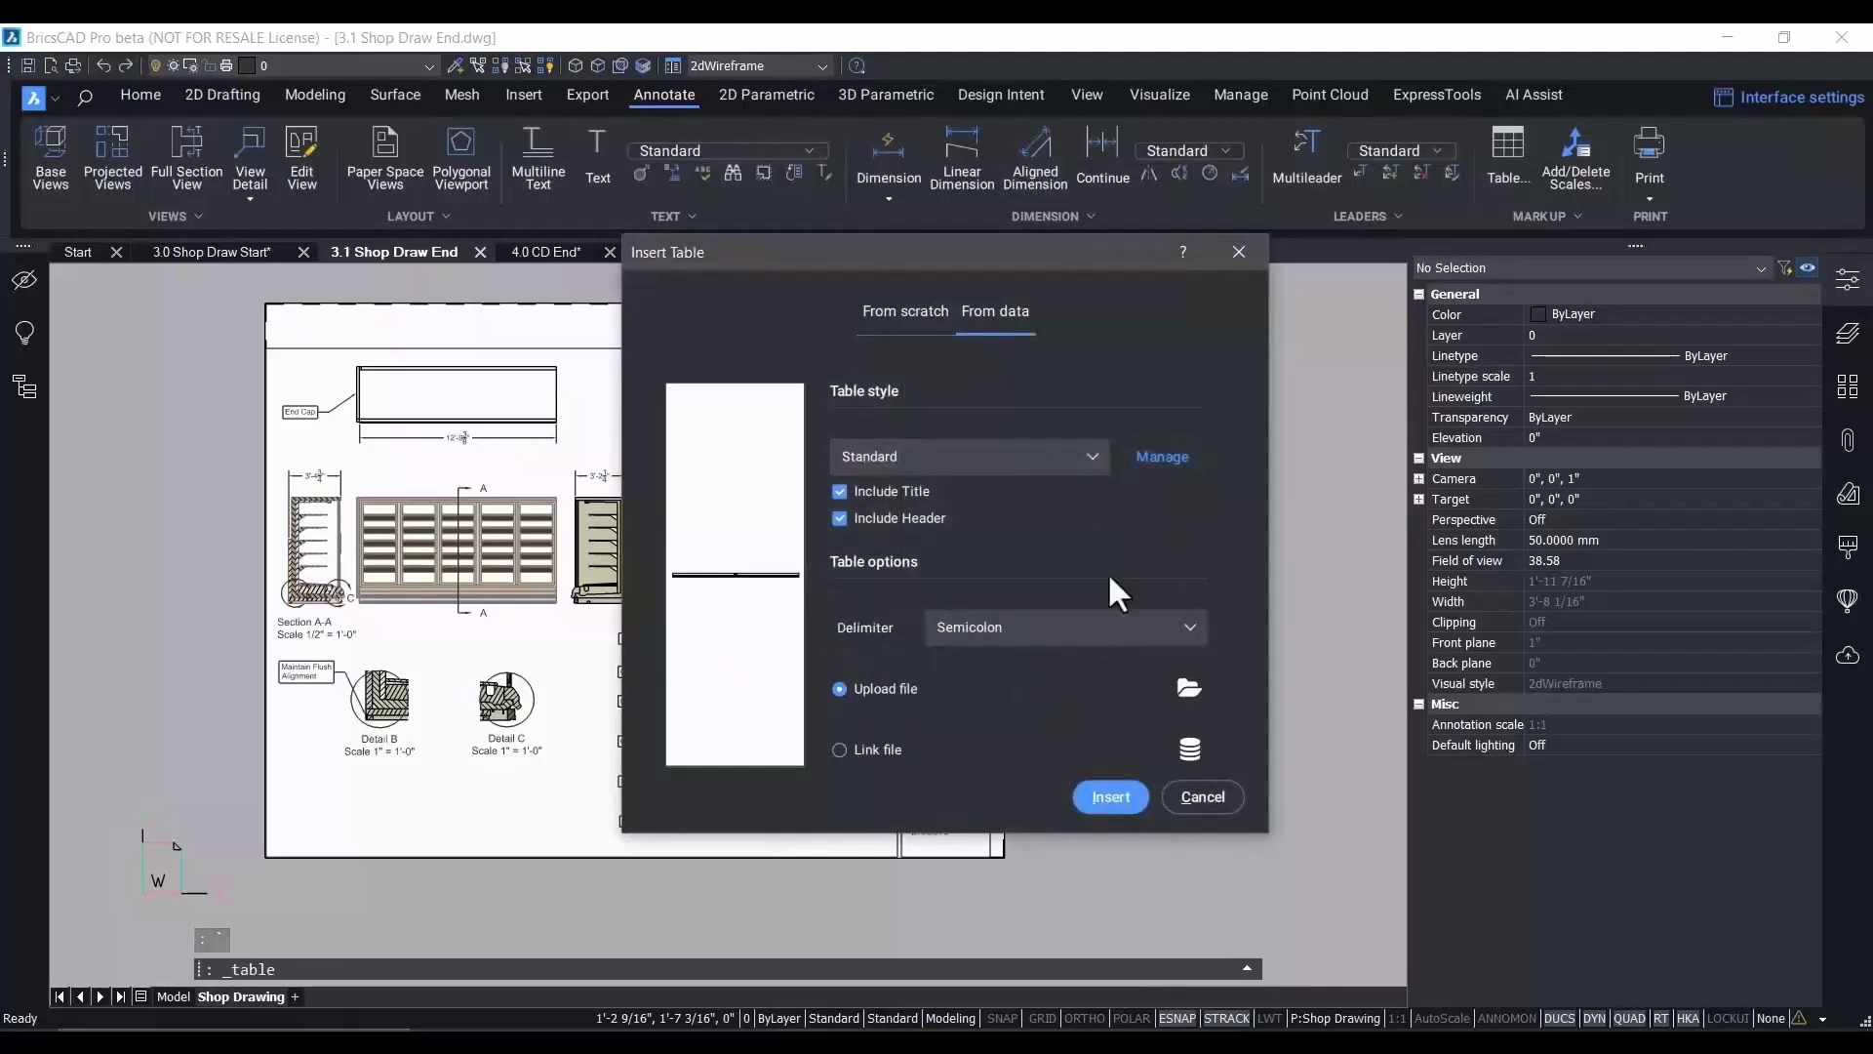
left_click(1186, 688)
left_click(325, 166)
double_click(324, 166)
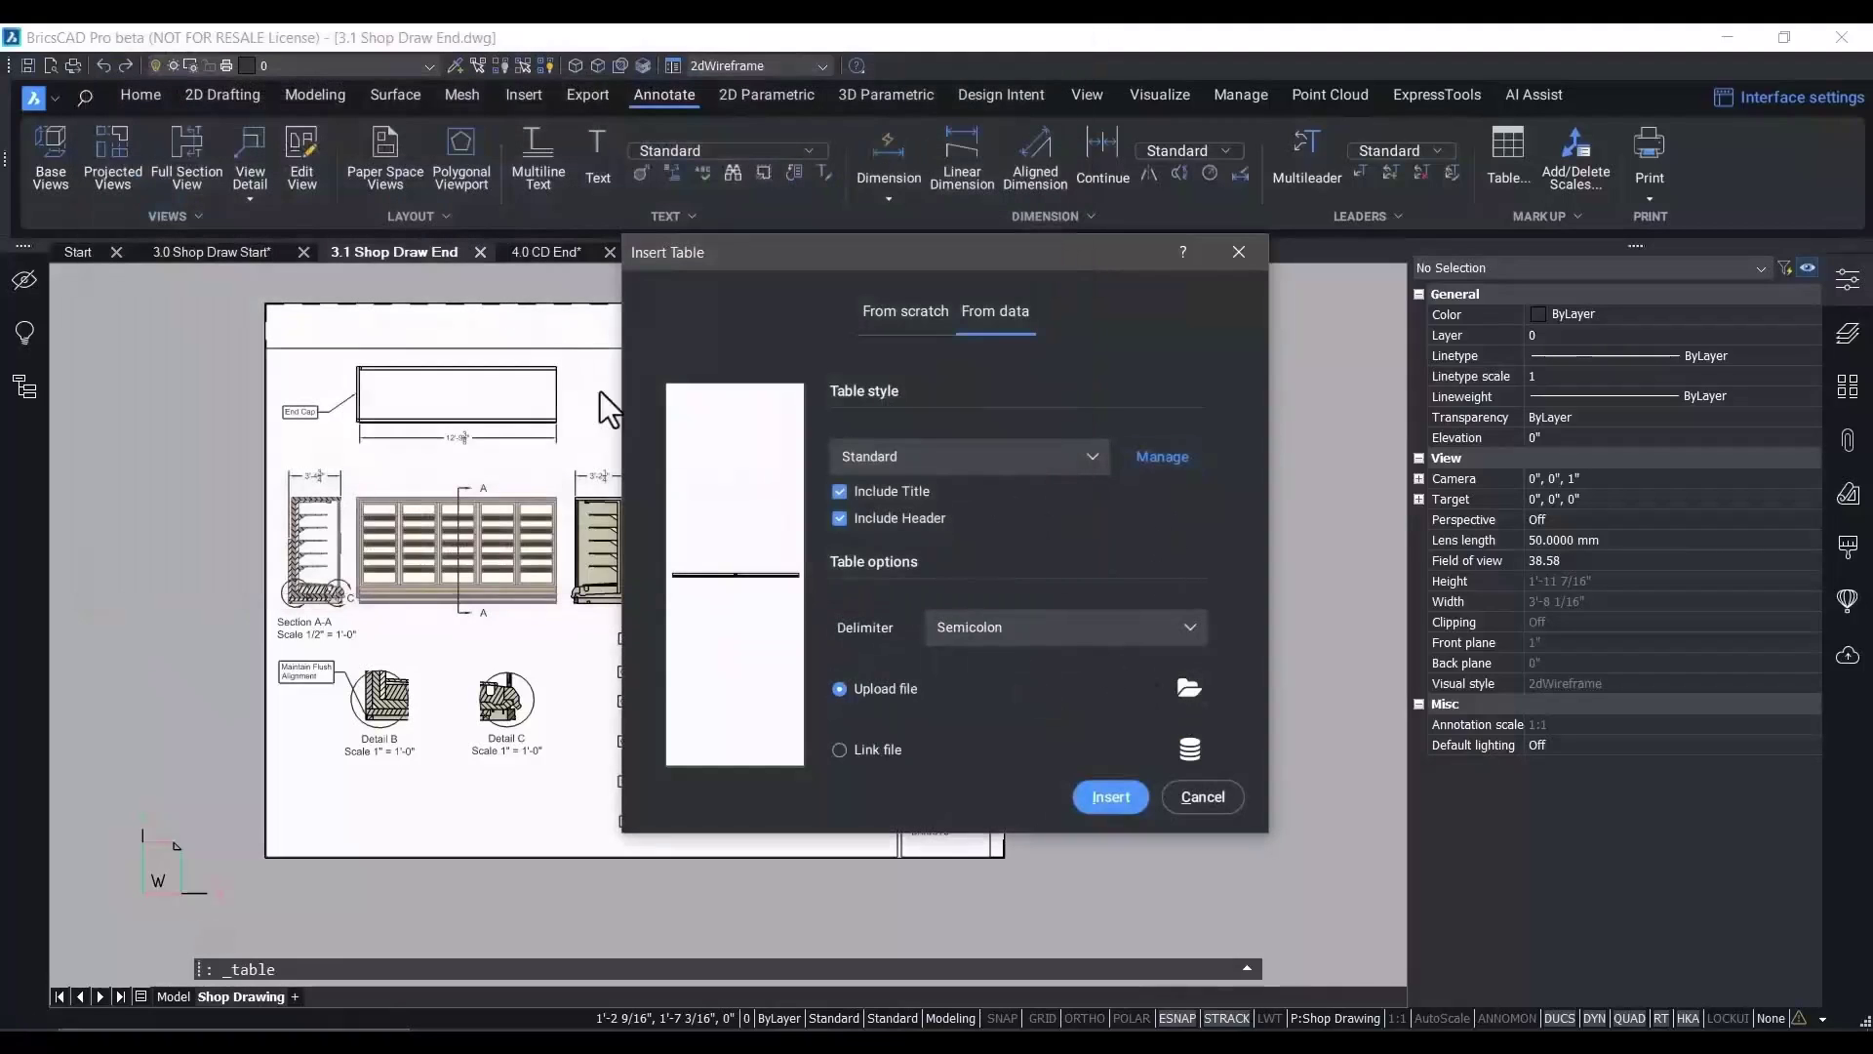
left_click(1106, 794)
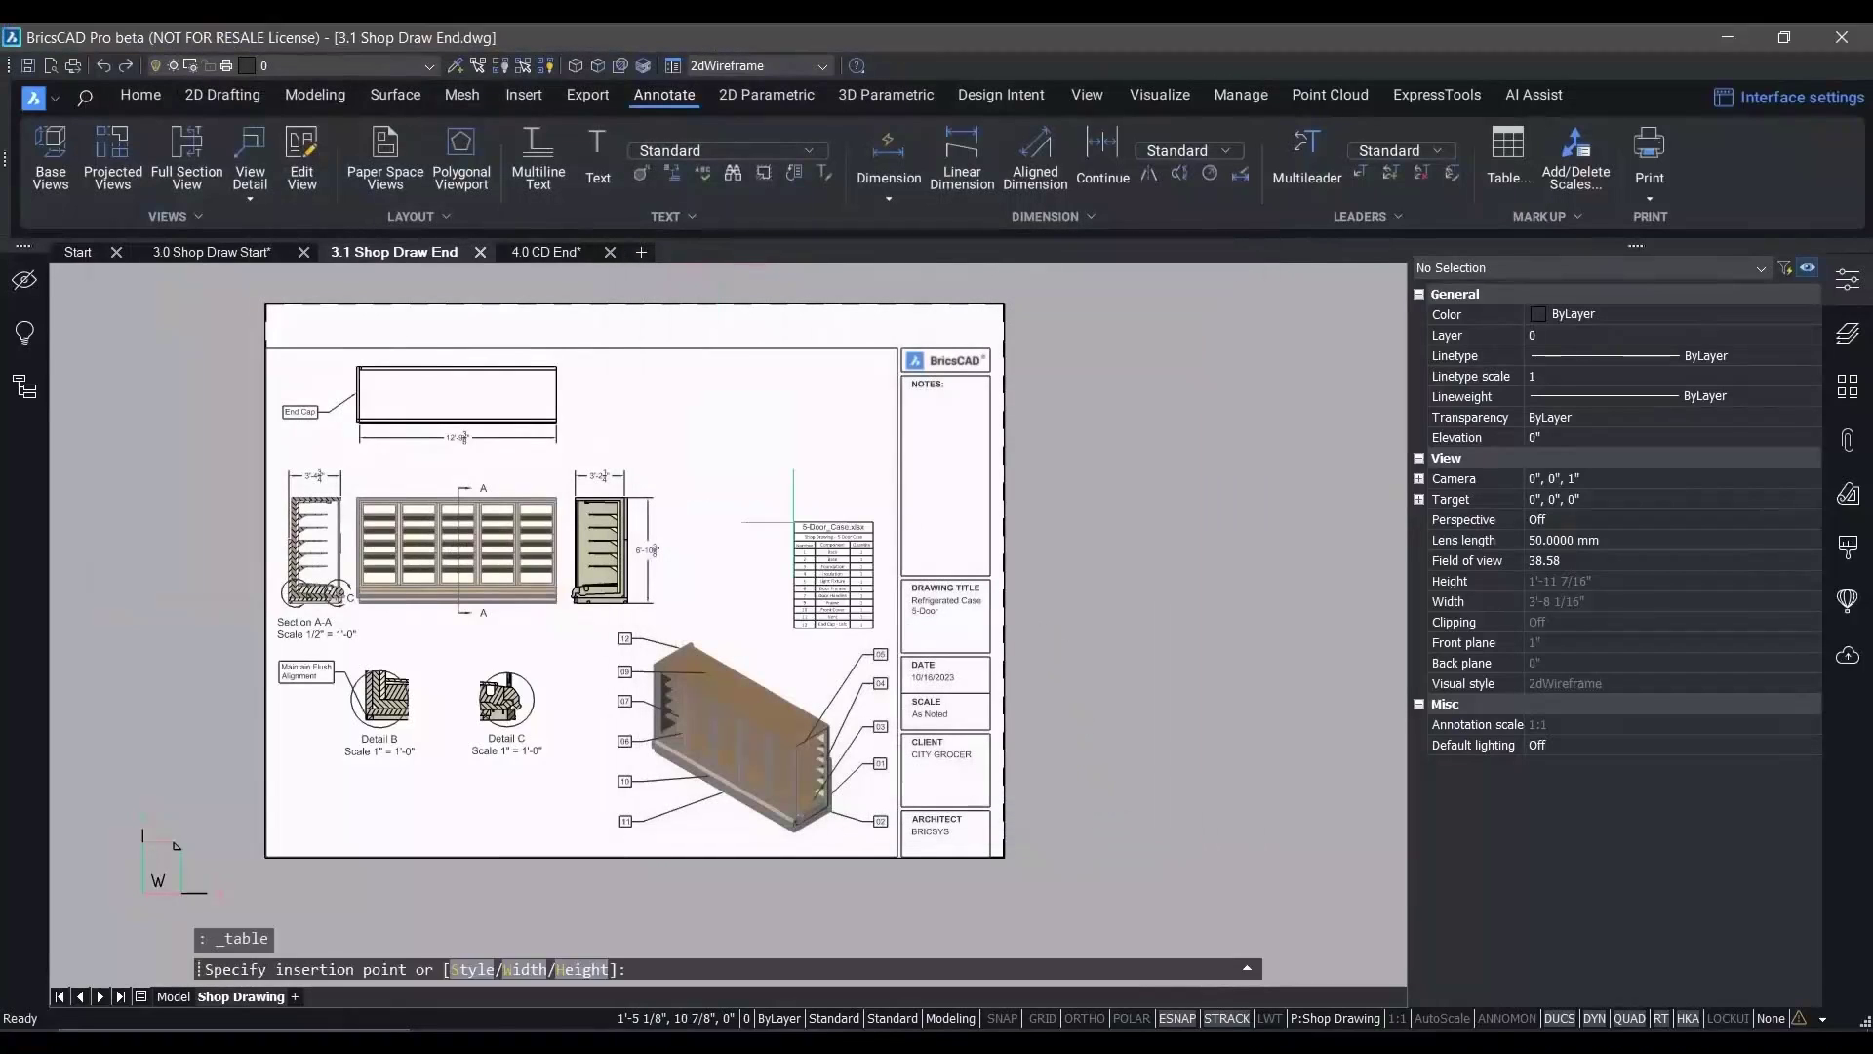
Place the parts table right of the side view and widen it to 3 1/16 inches
scroll(771, 492, "up", 5)
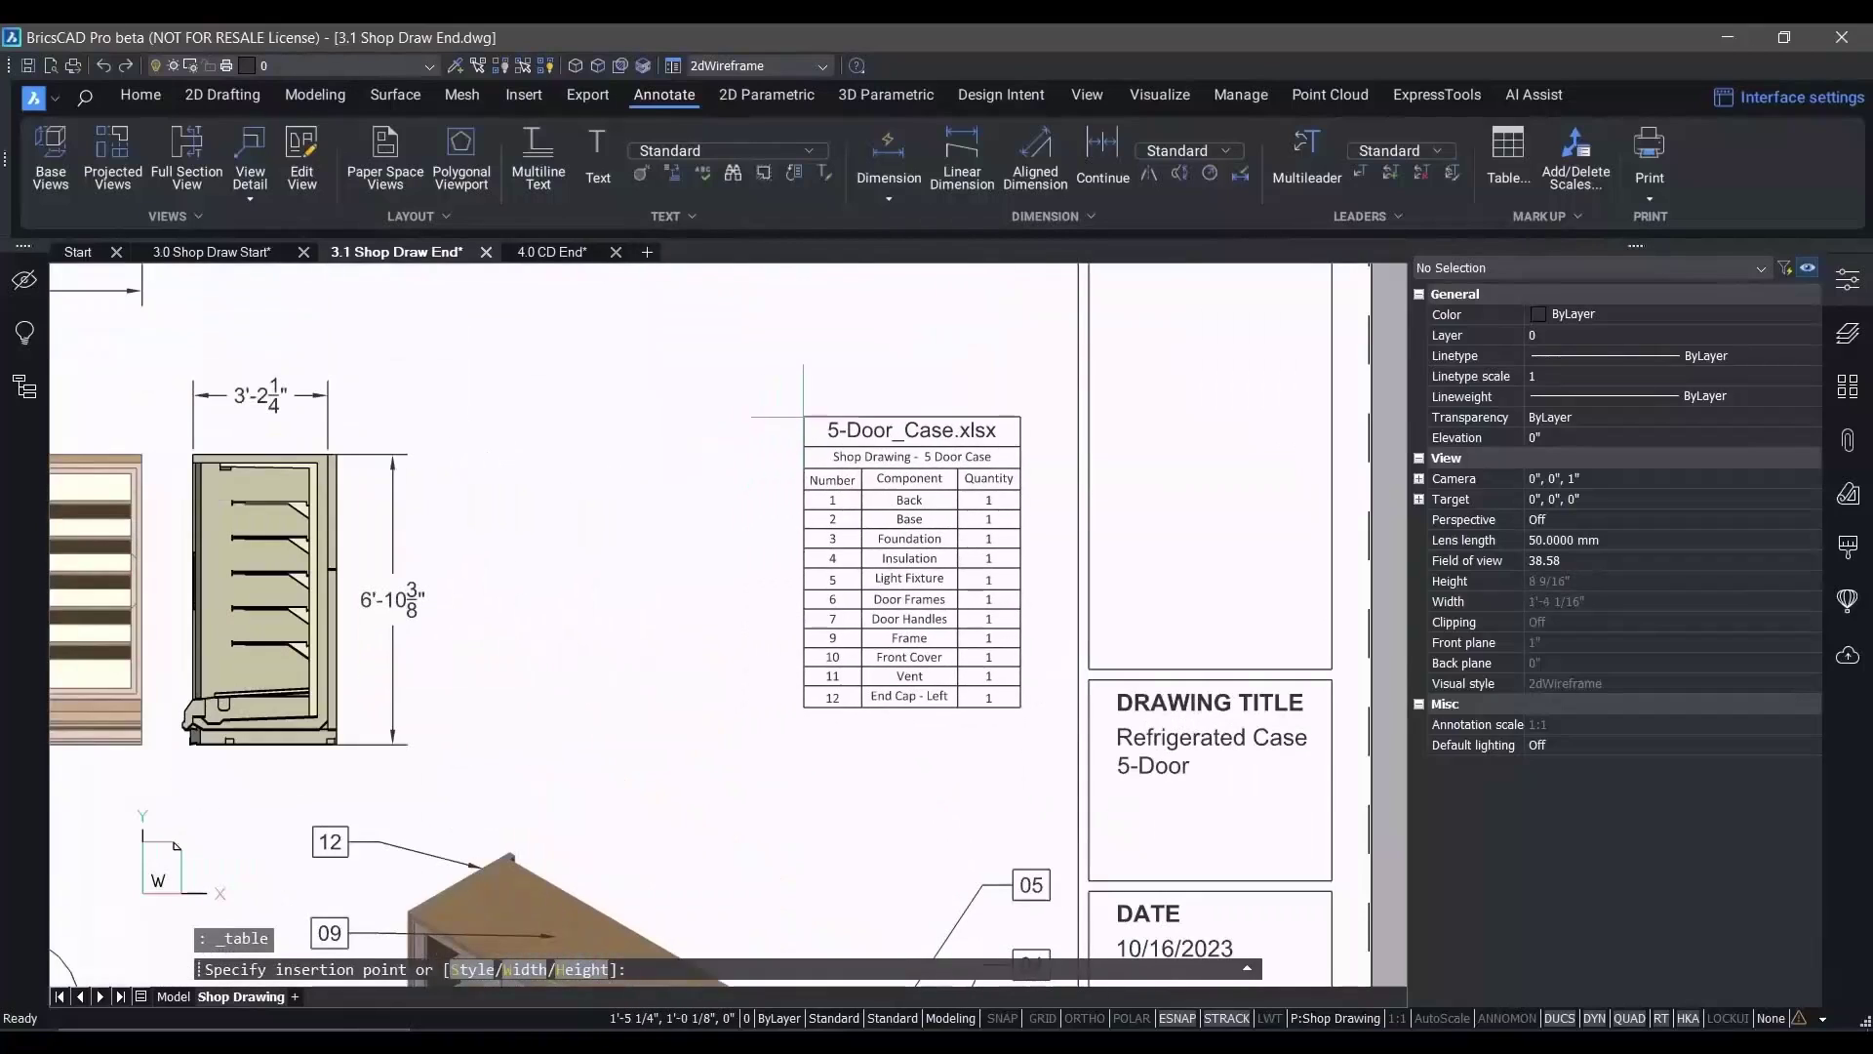
left_click(802, 417)
left_click(1257, 346)
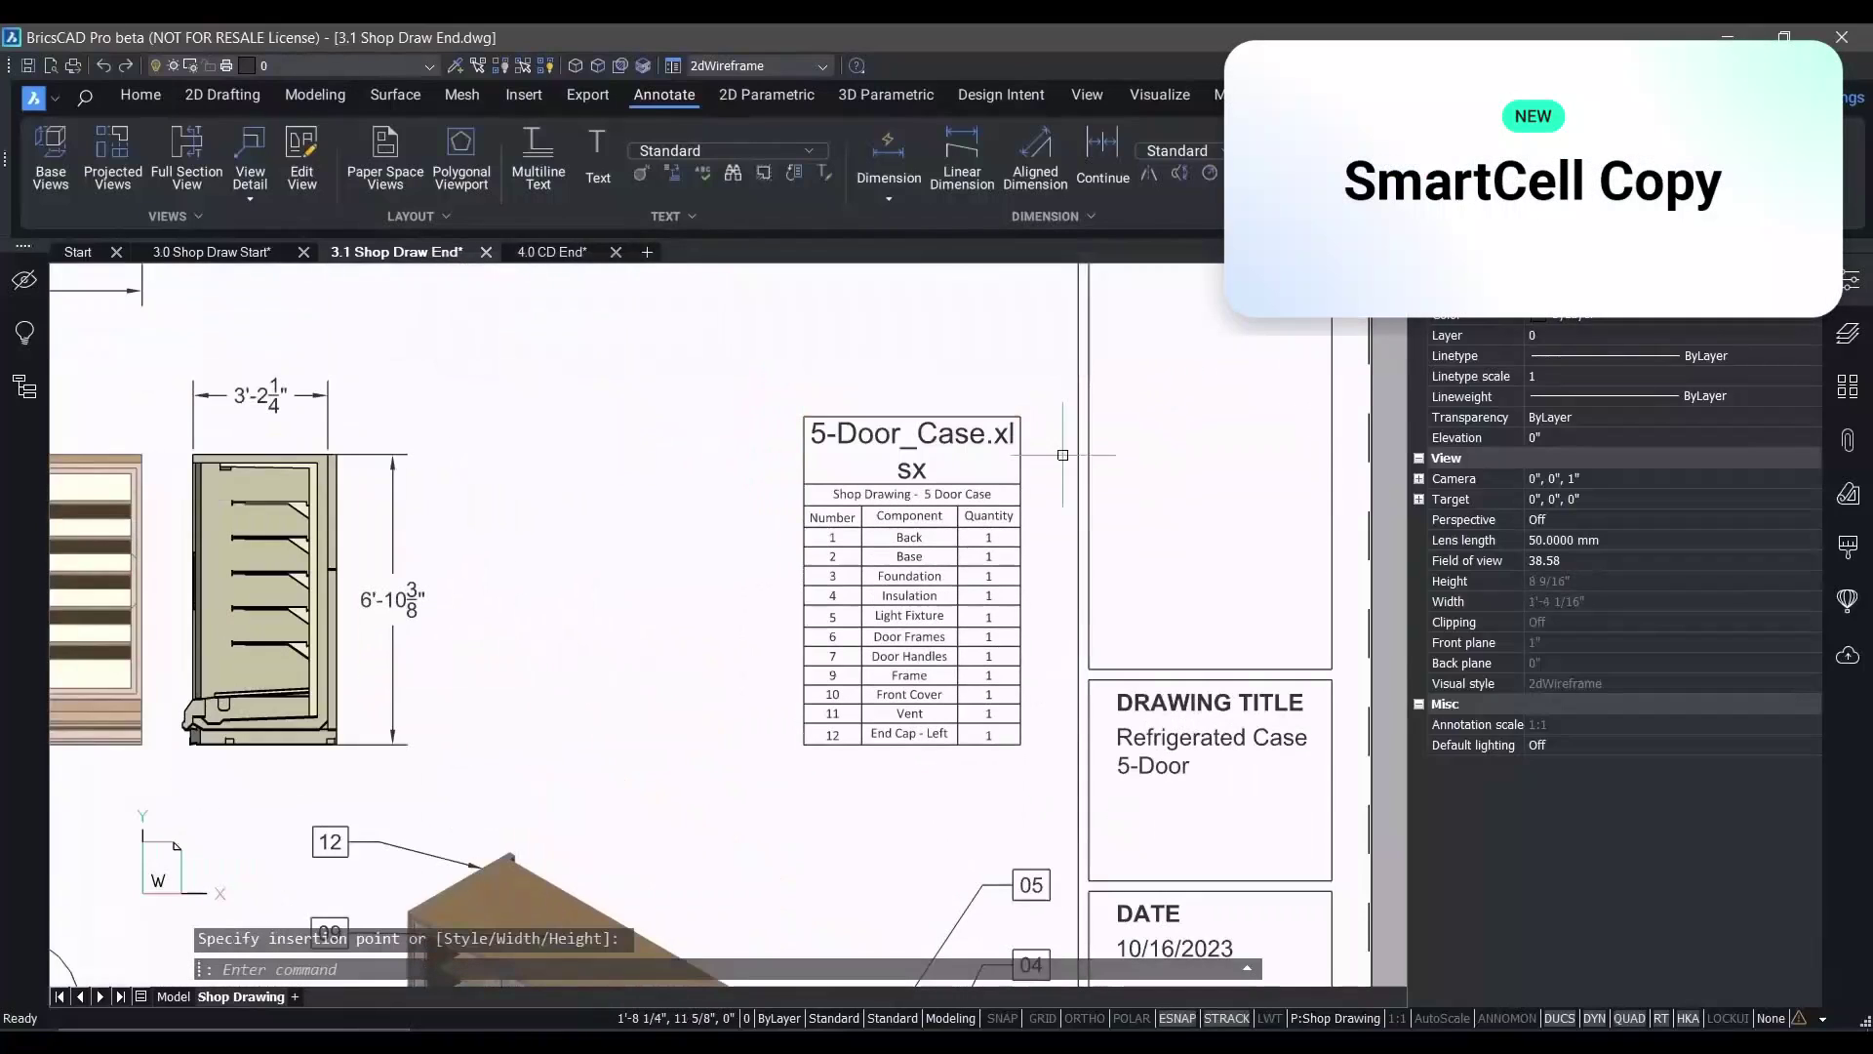
left_click(1018, 447)
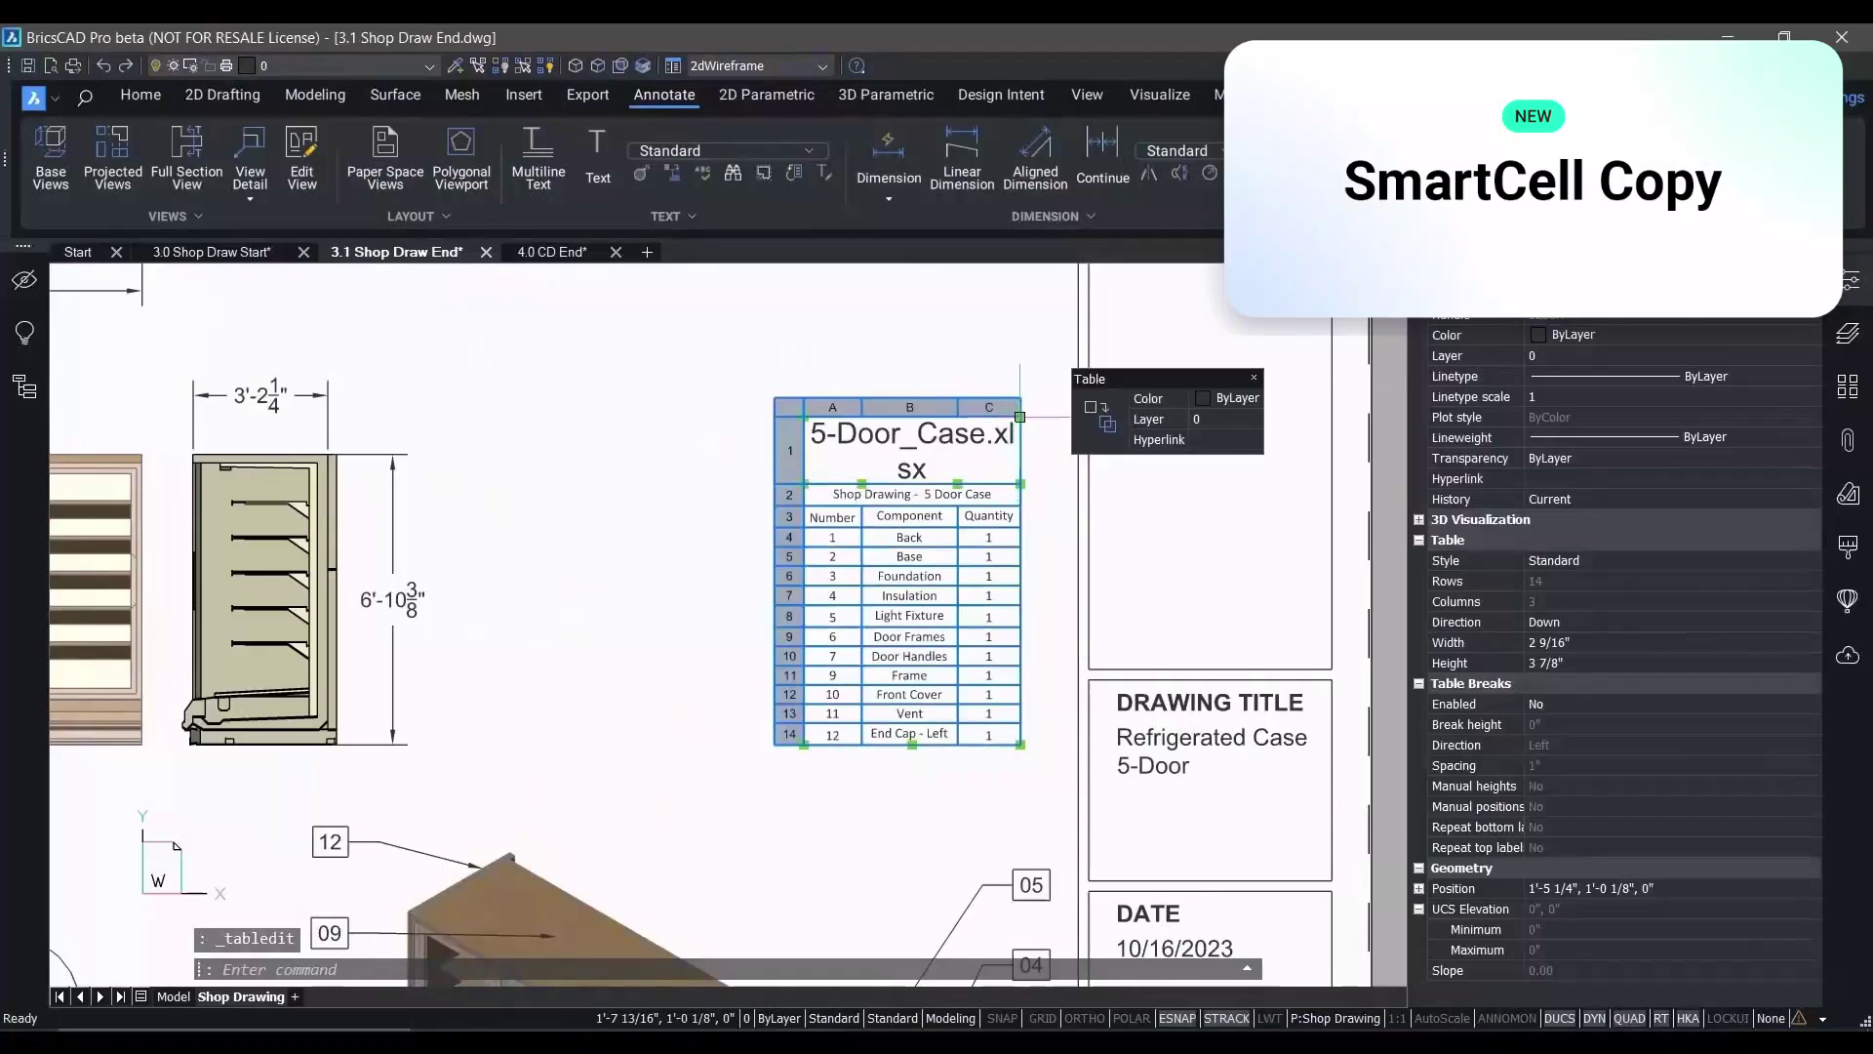
left_click(1014, 408)
left_click(1060, 417)
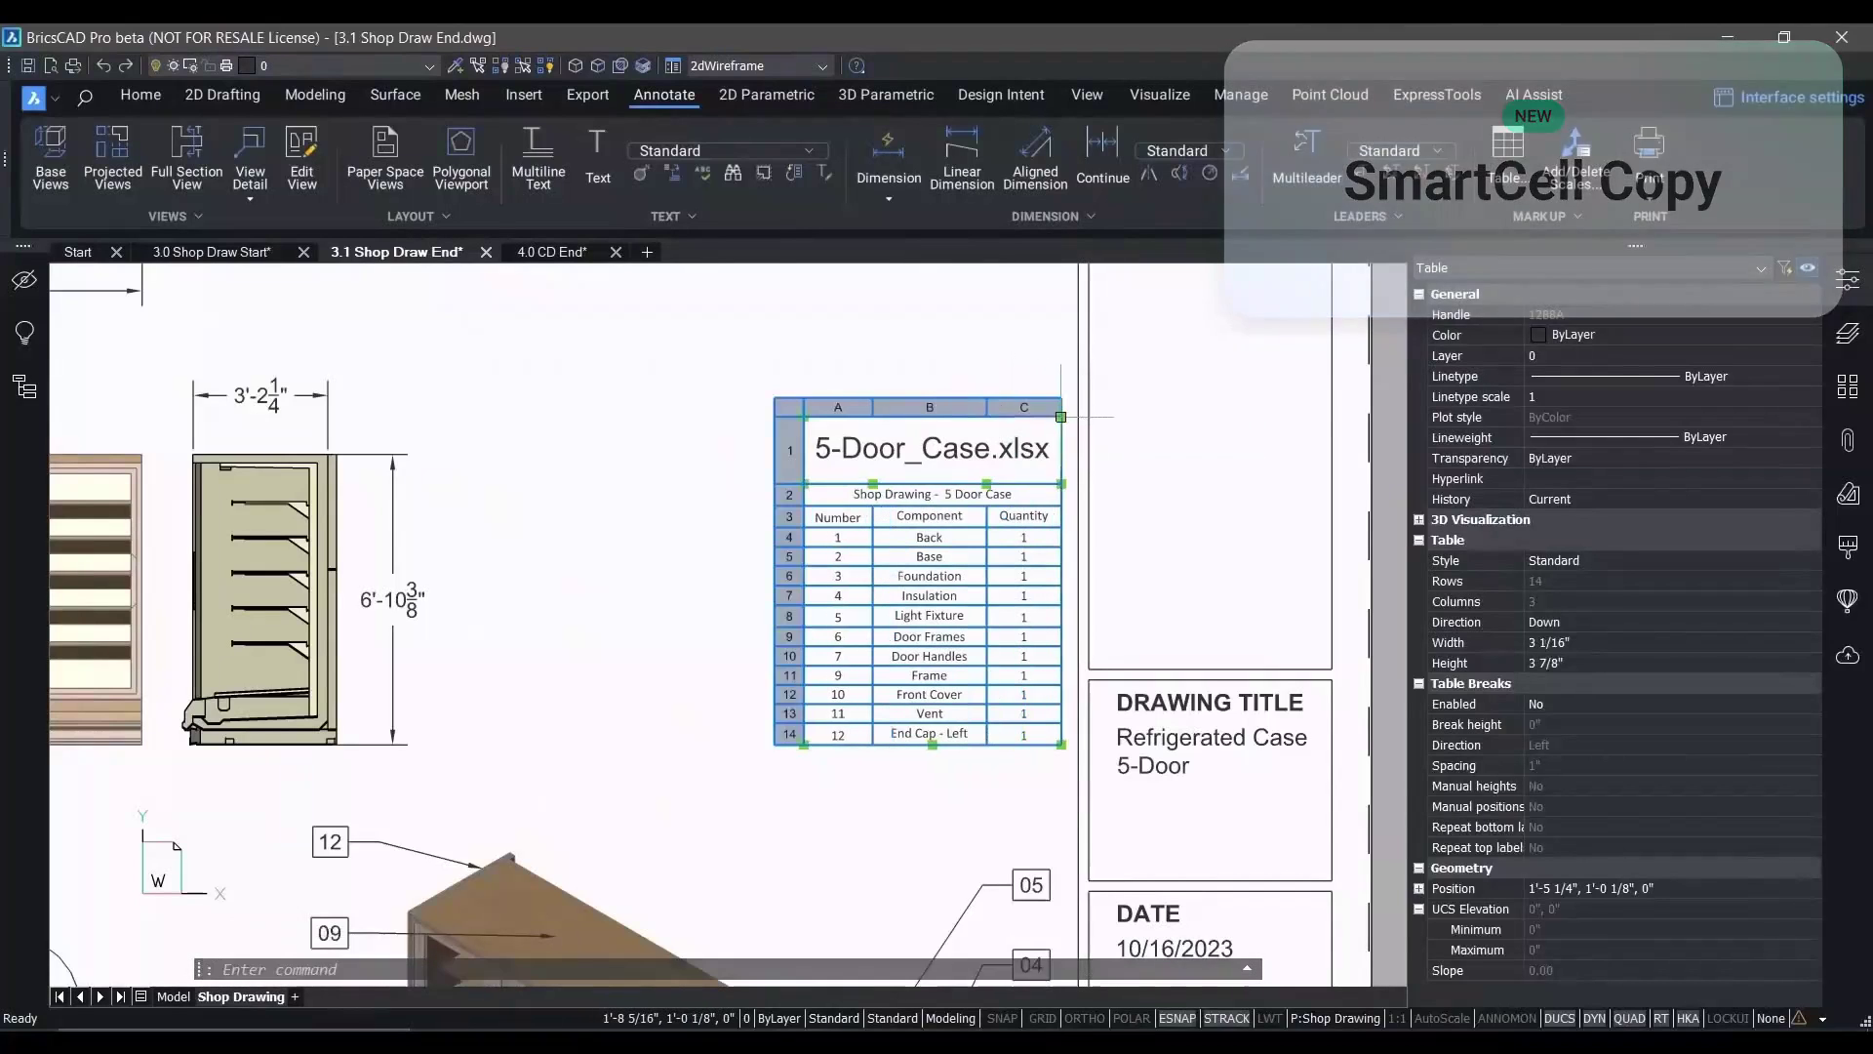
Insert an empty row above the Frame row
scroll(956, 675, "up", 2)
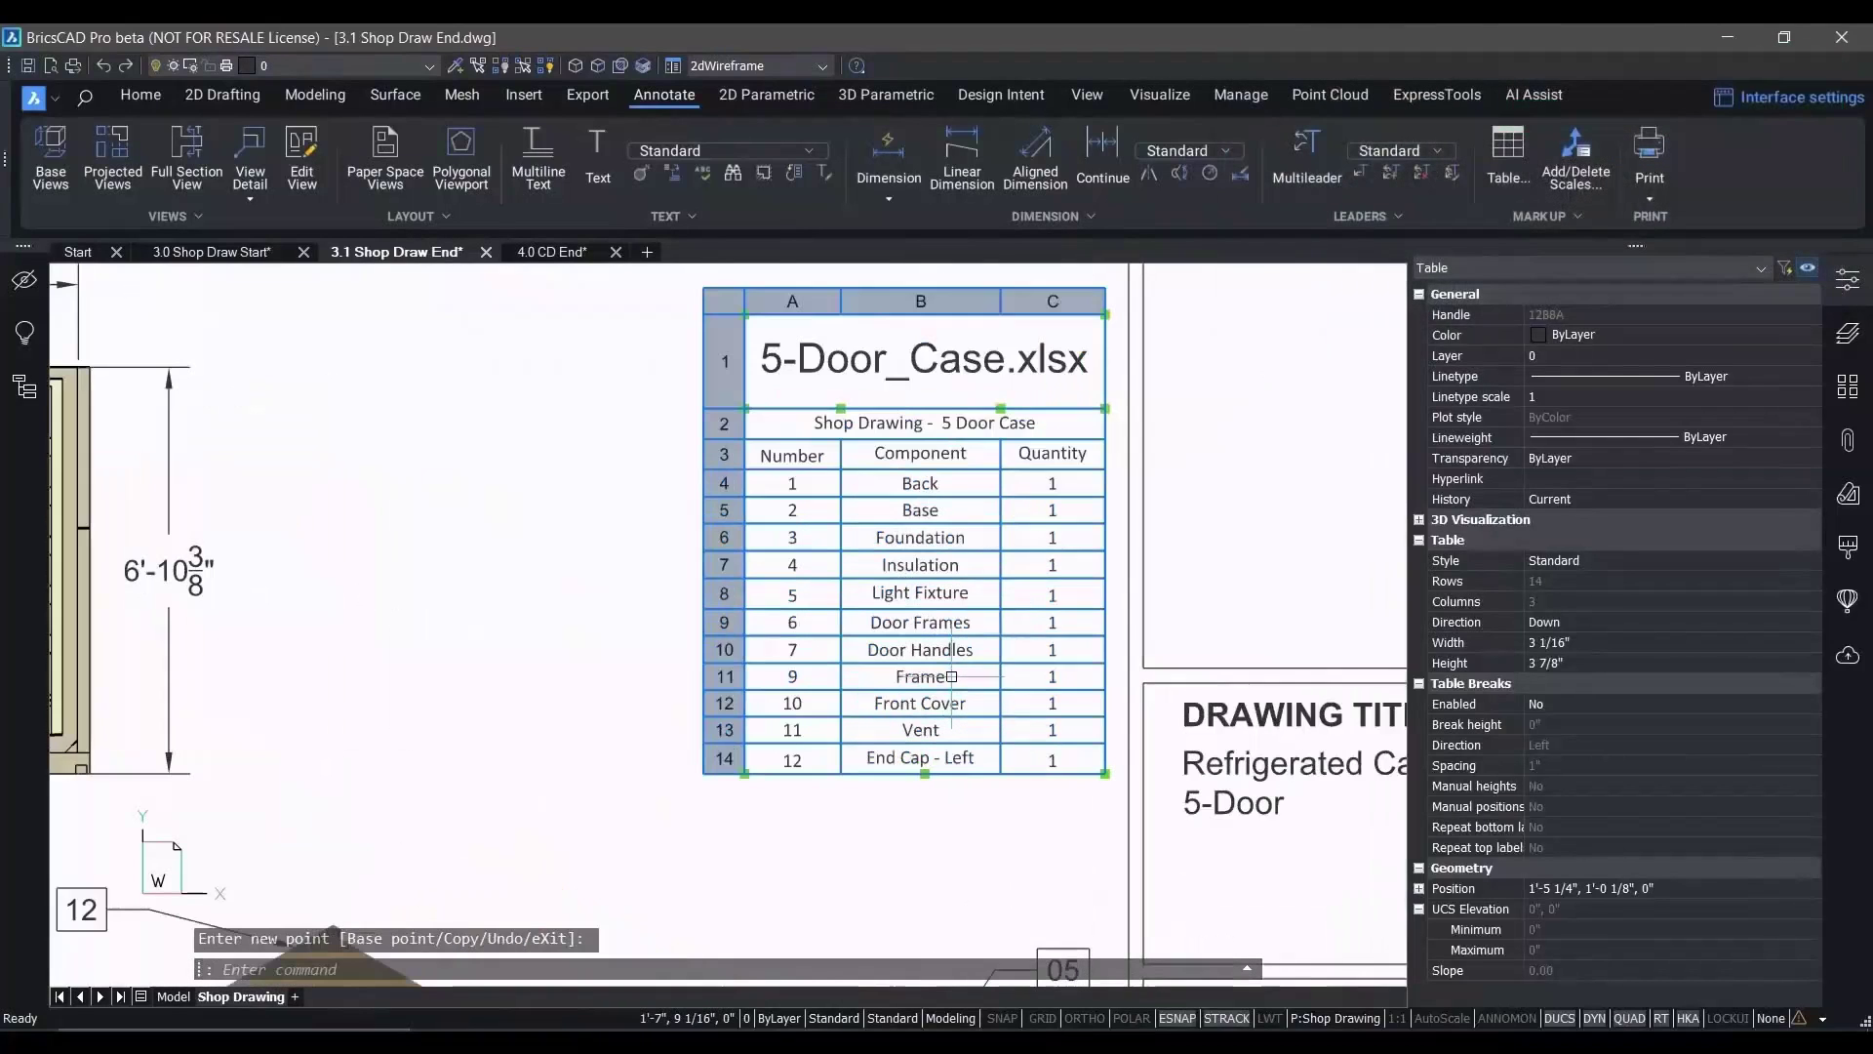
left_click(790, 683)
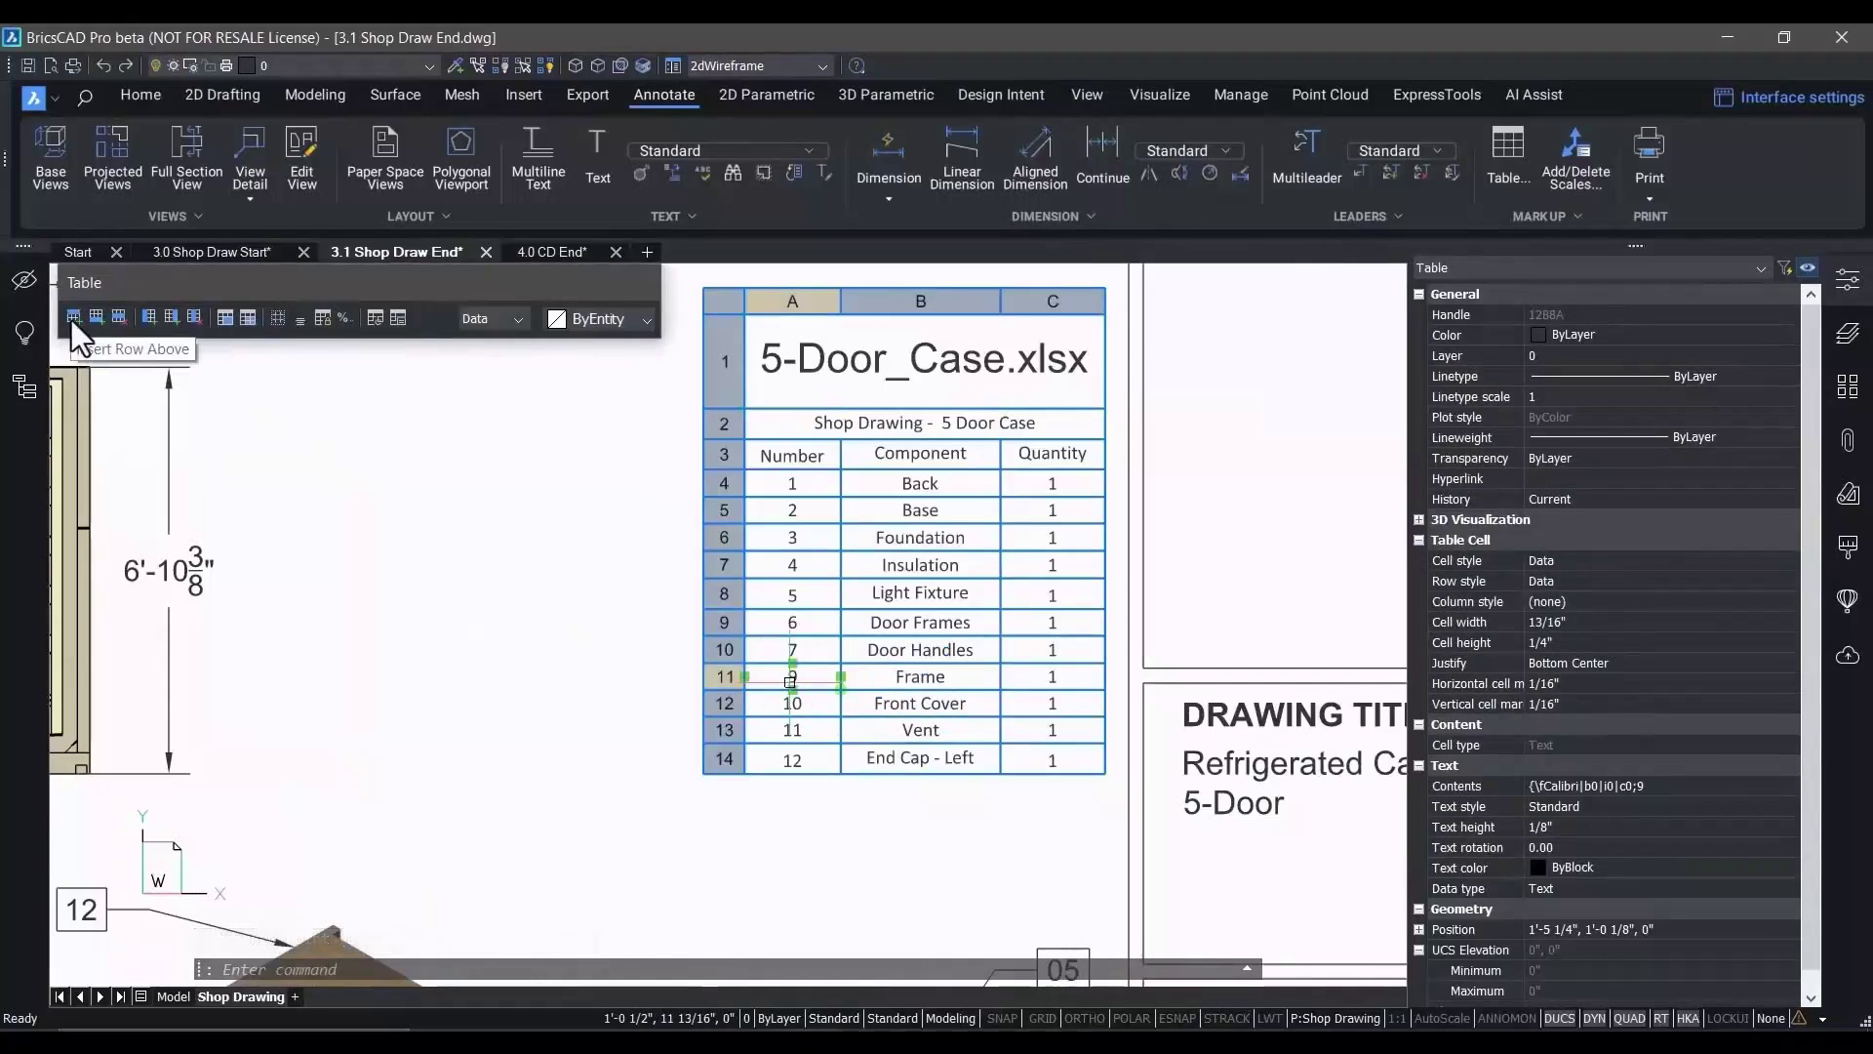
left_click(74, 319)
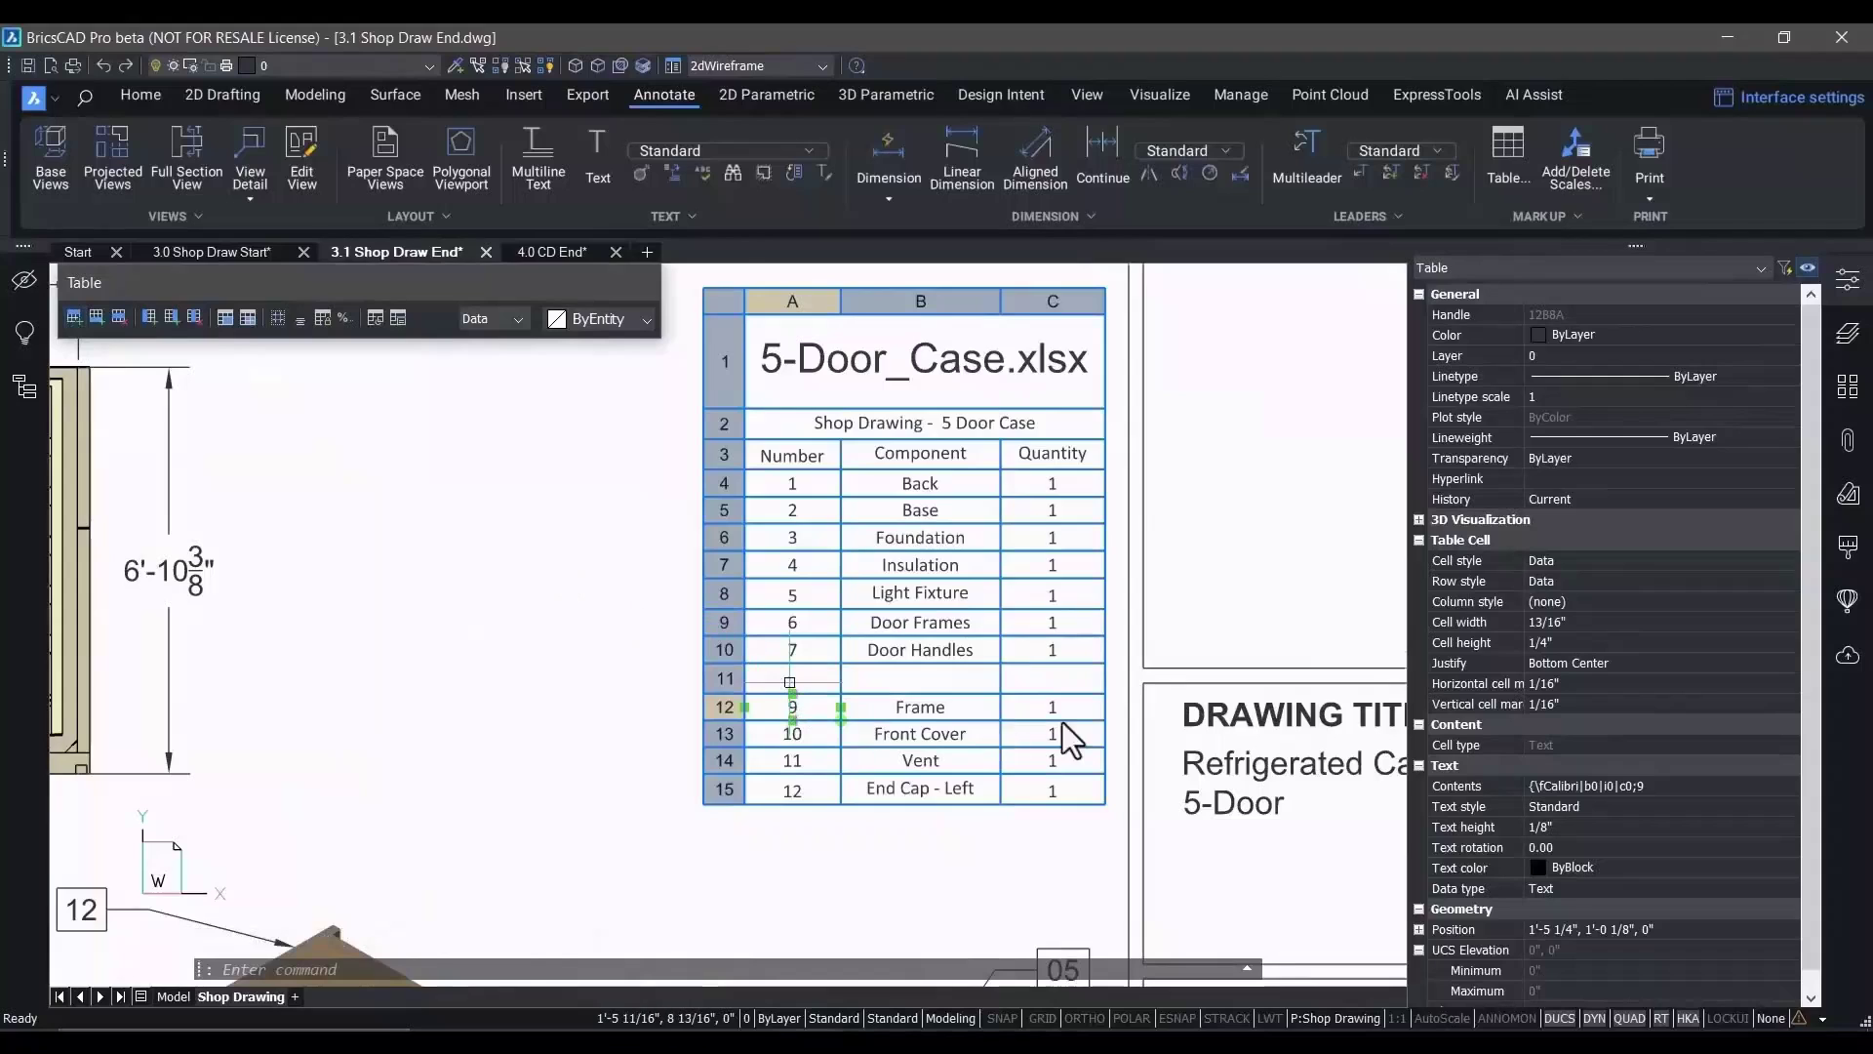
scroll(1062, 721, "up", 3)
left_click(1132, 683)
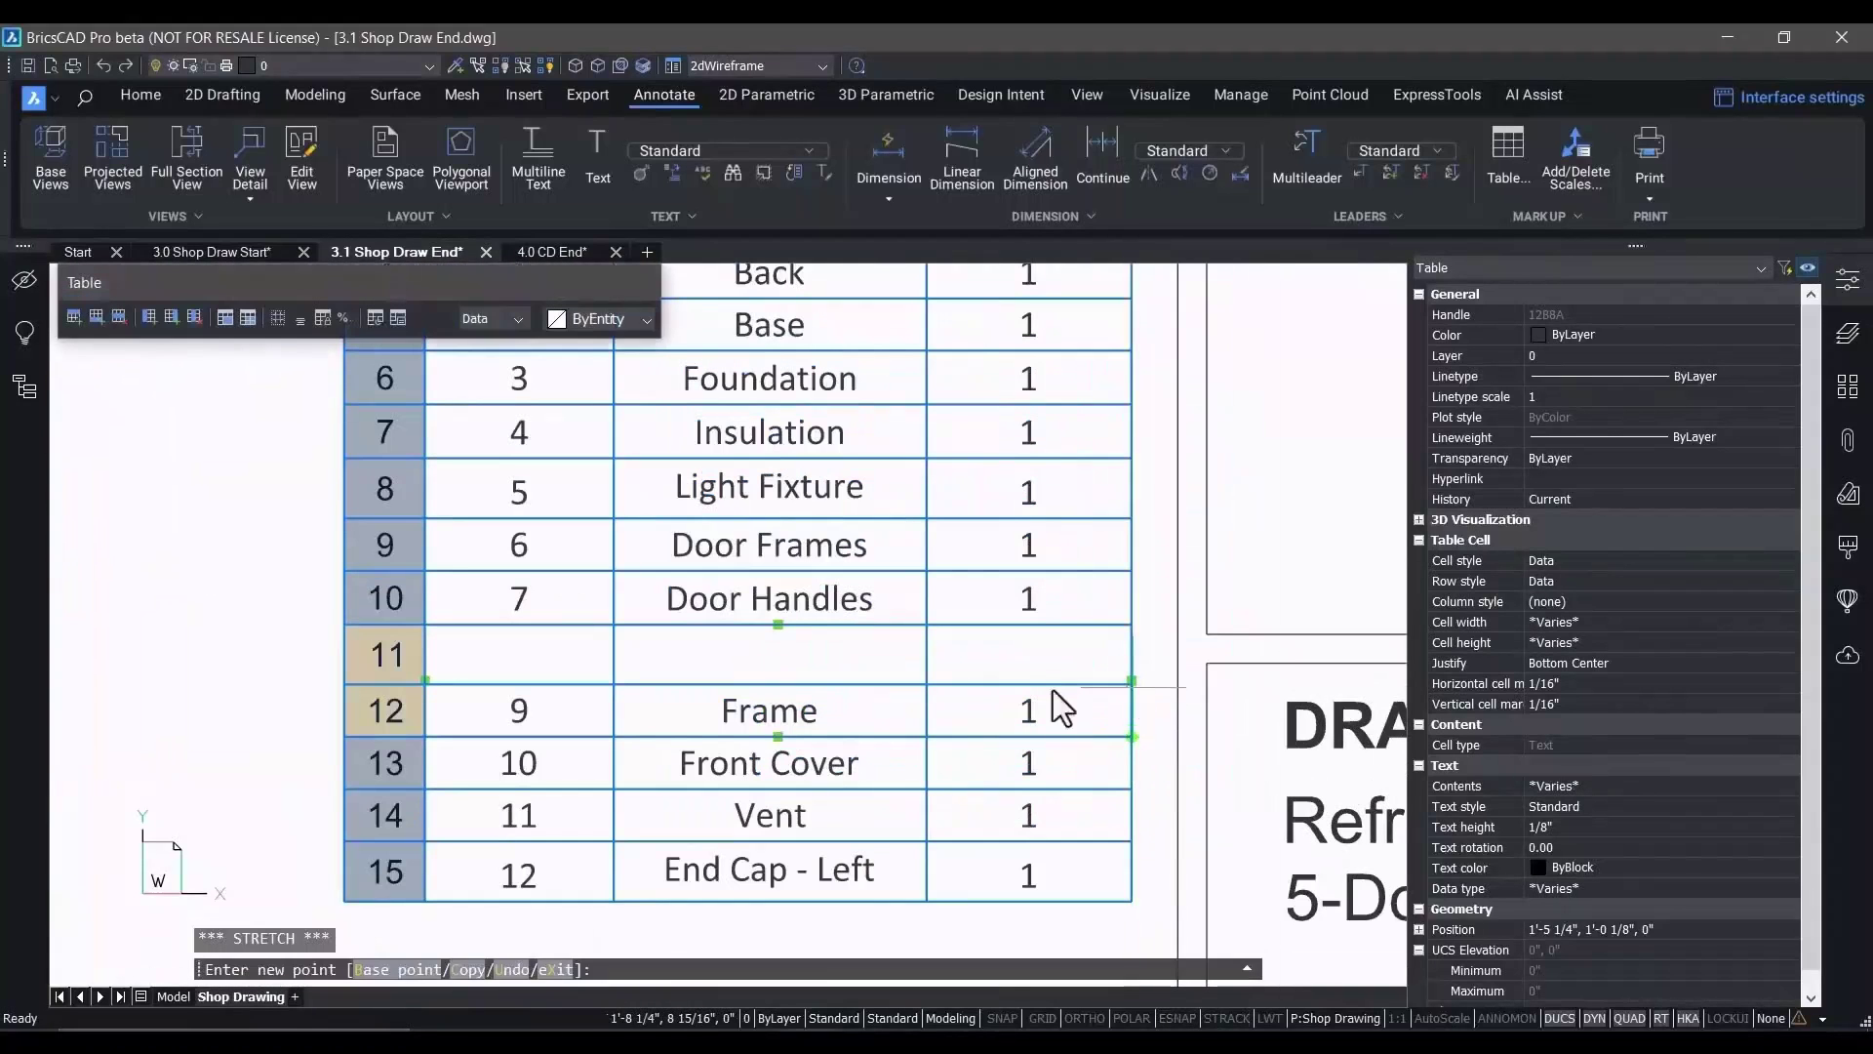
key("Escape")
Copy the Frame row's values 9, Frame, 1 into the new row
left_click_drag(496, 690, 1059, 725)
left_click(1132, 734)
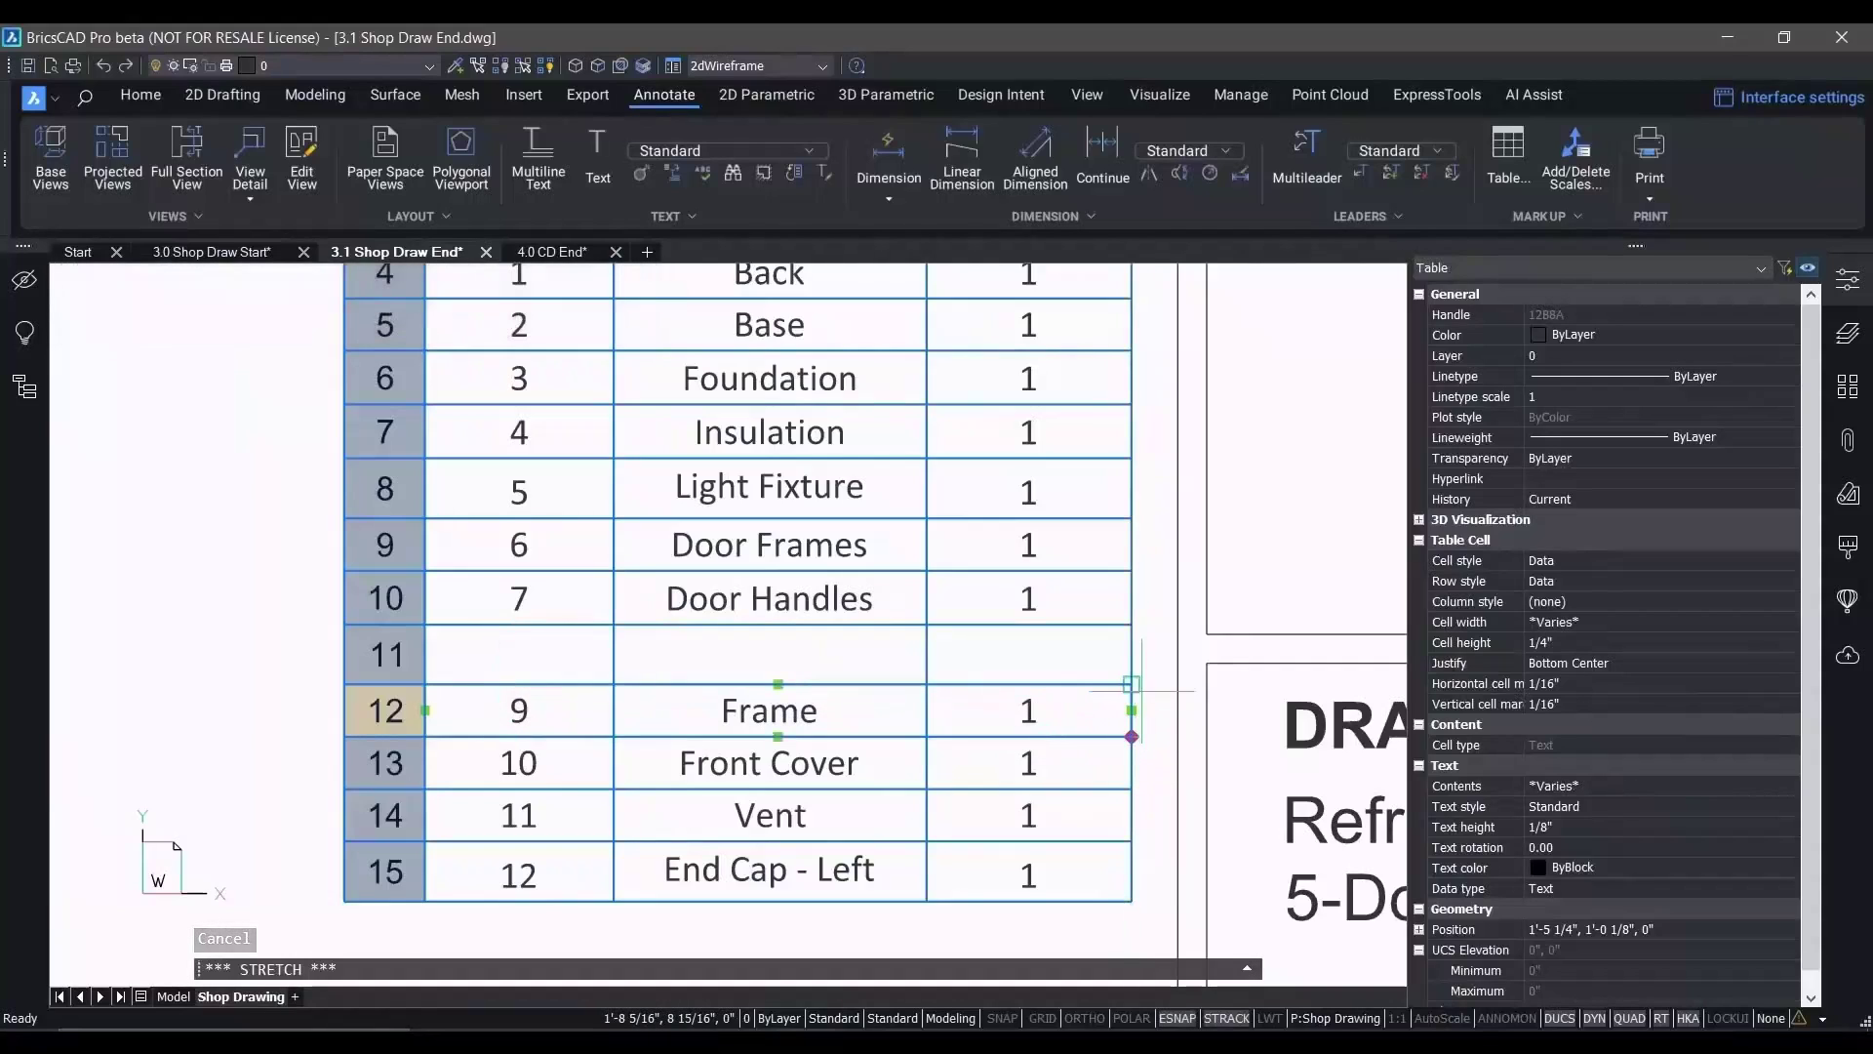
left_click(1136, 683)
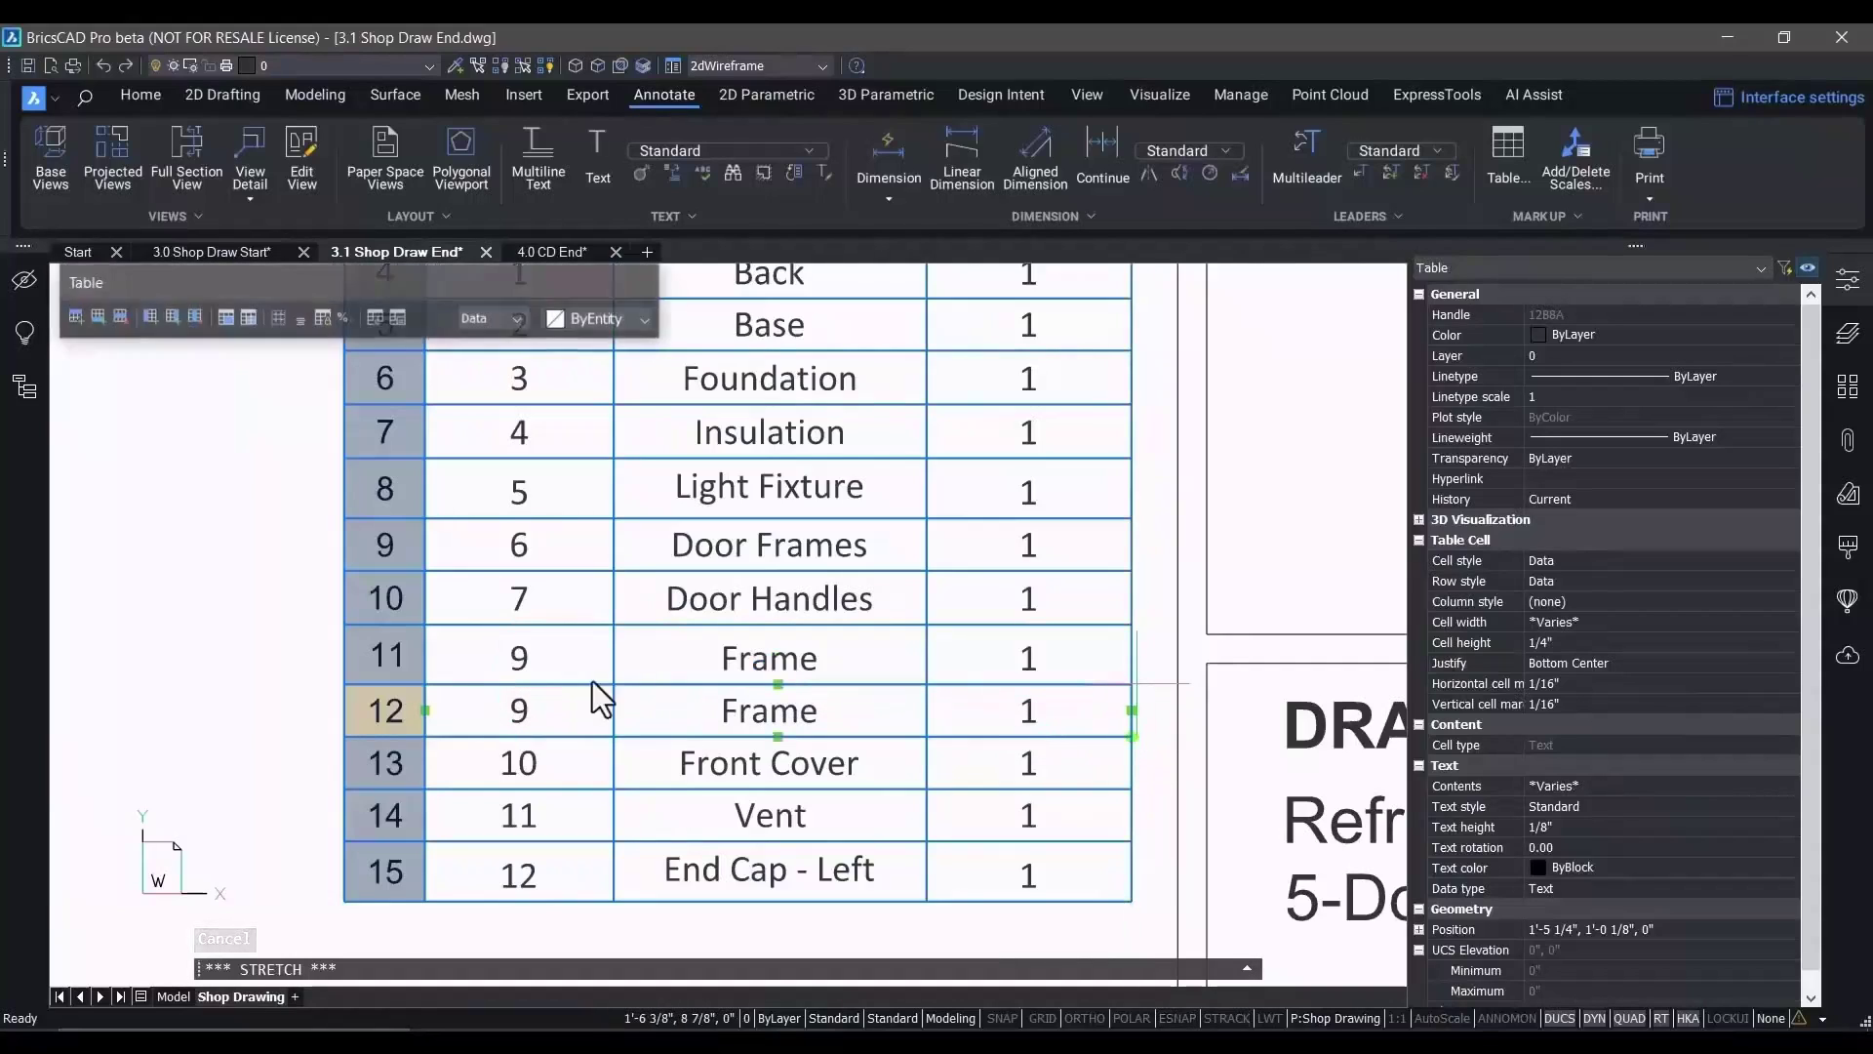
key("Escape")
Change the new row to item 8, Shelves, quantity 5
double_click(517, 662)
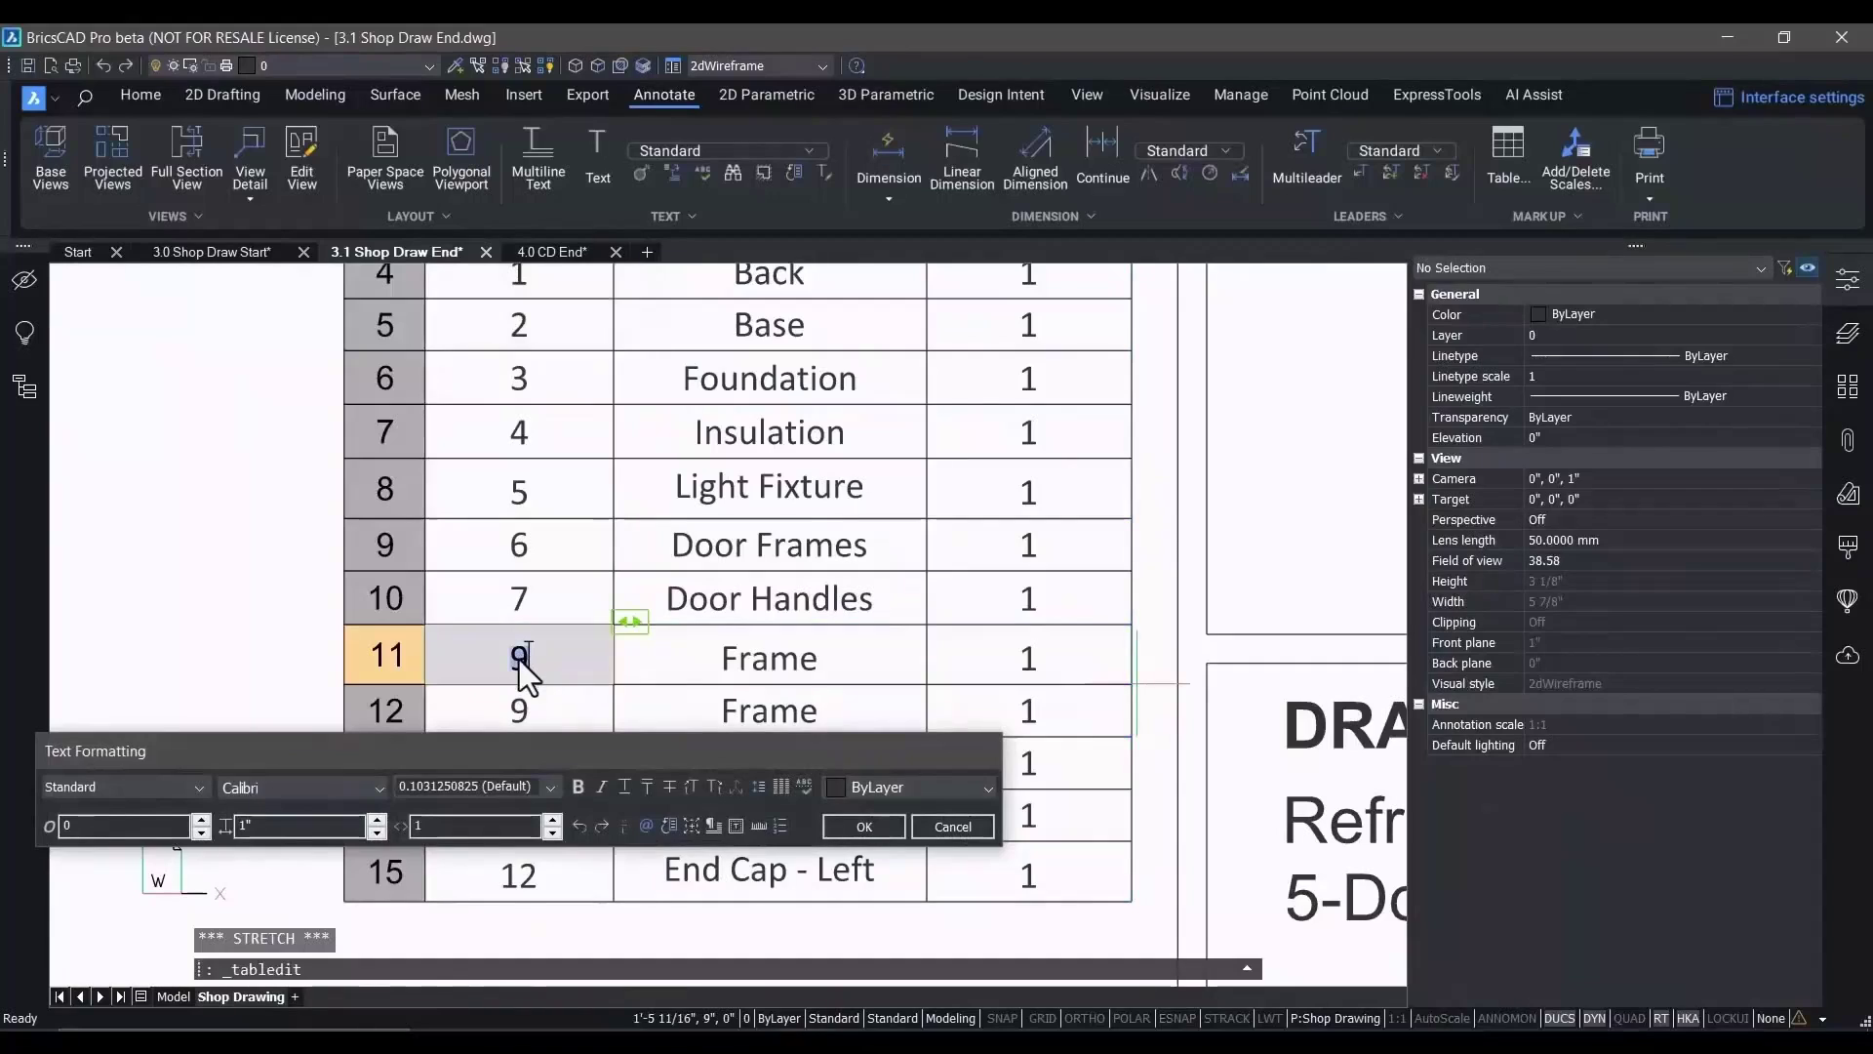
type("8")
key("Tab")
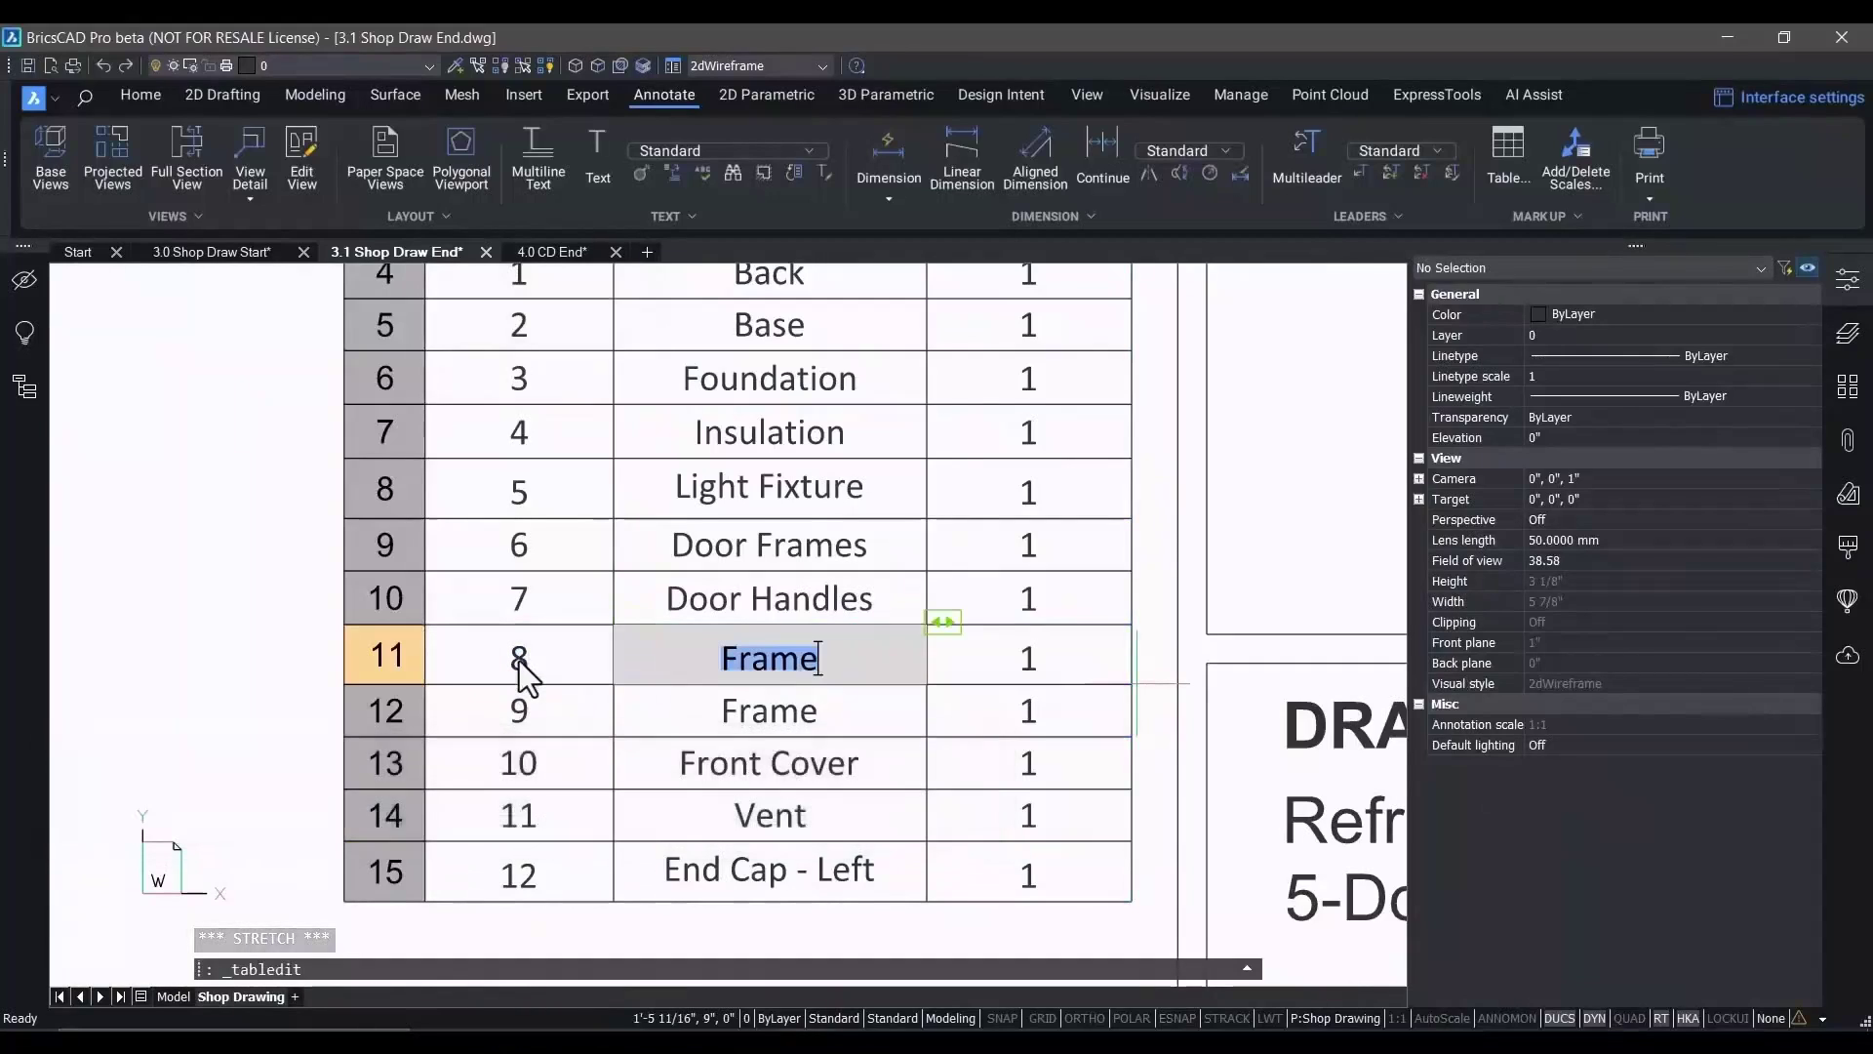
type("She")
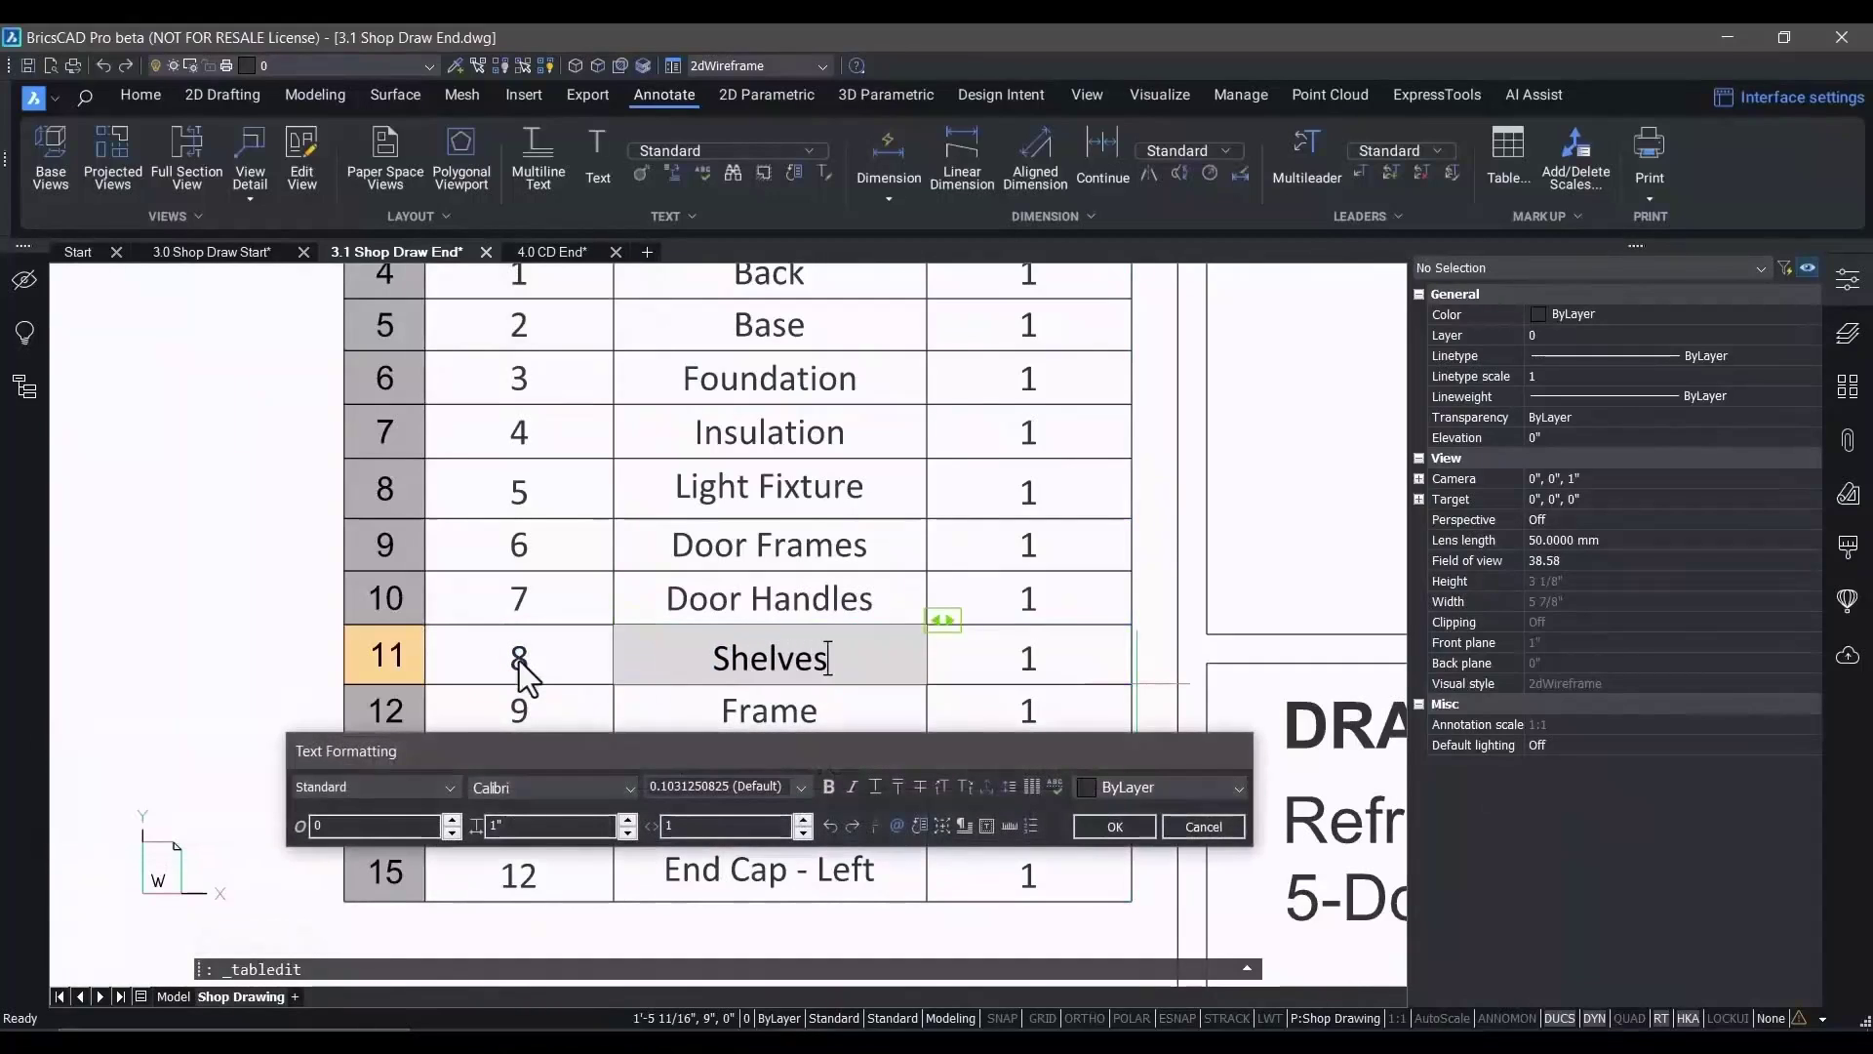
type("lves")
key("Tab")
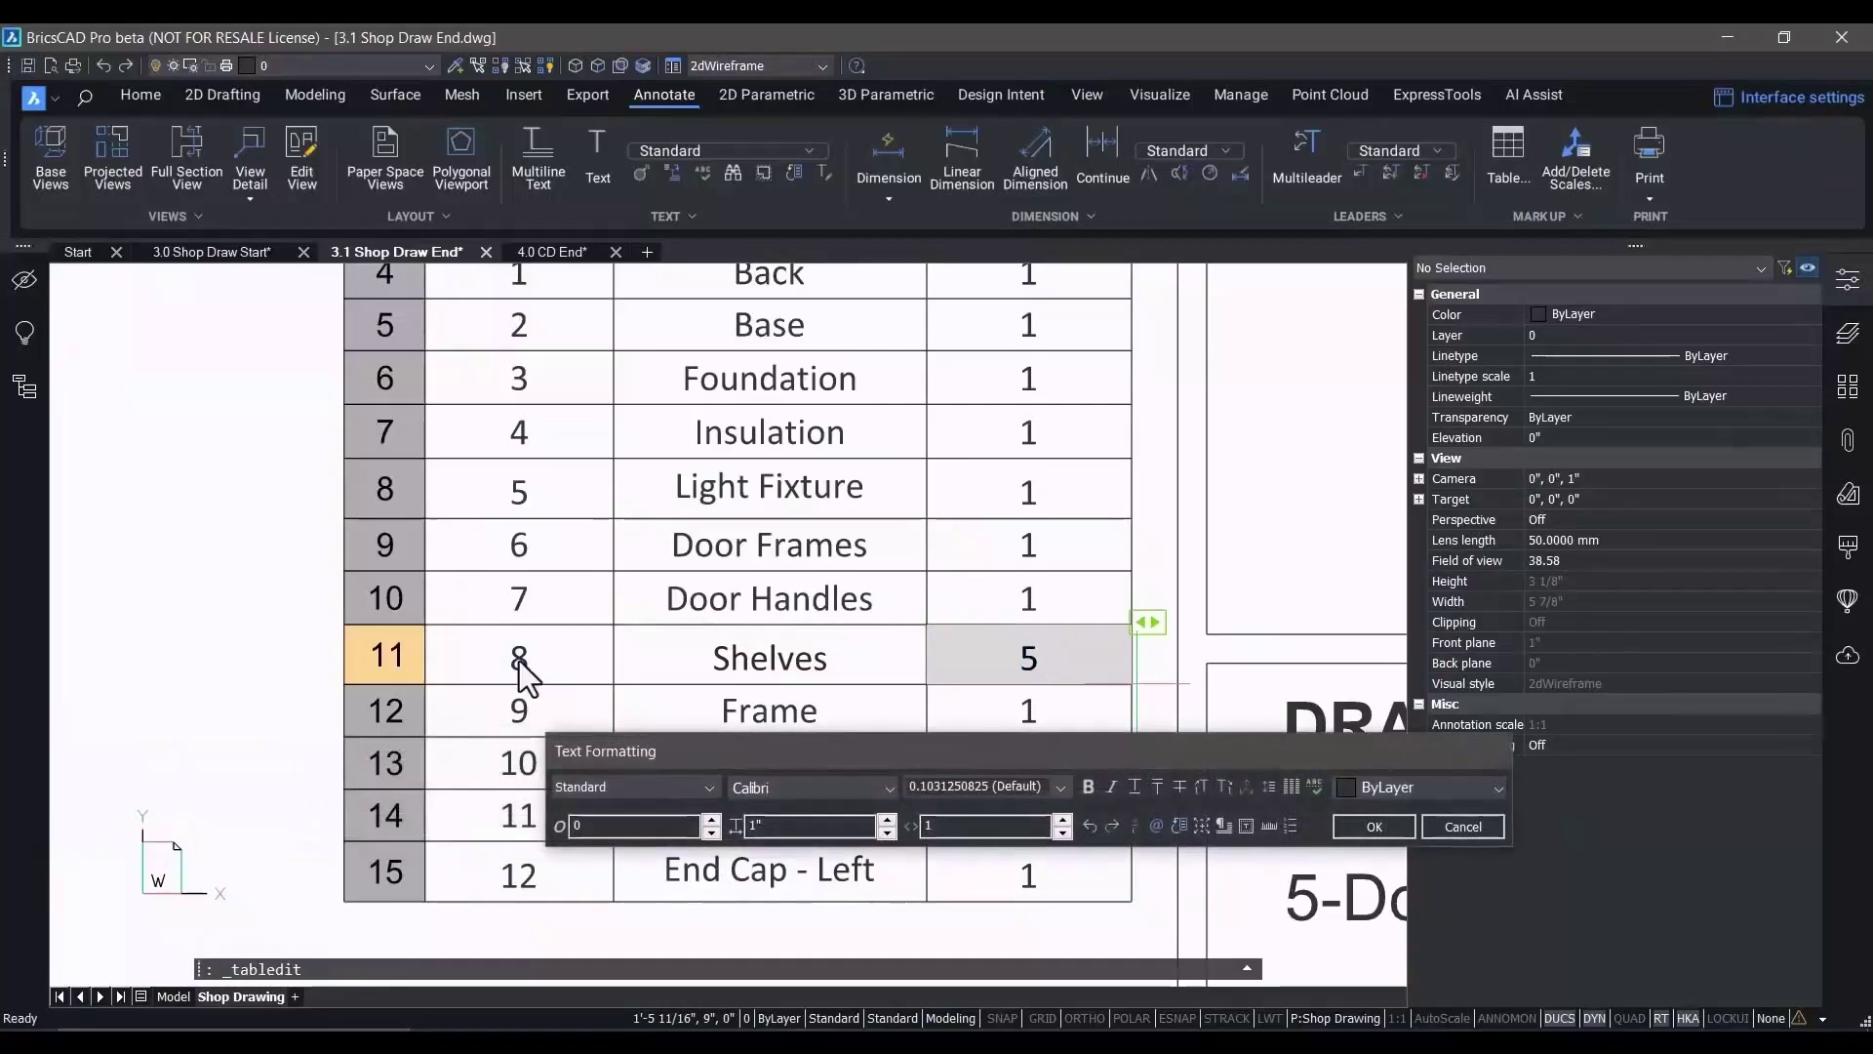
type("5")
left_click(1350, 825)
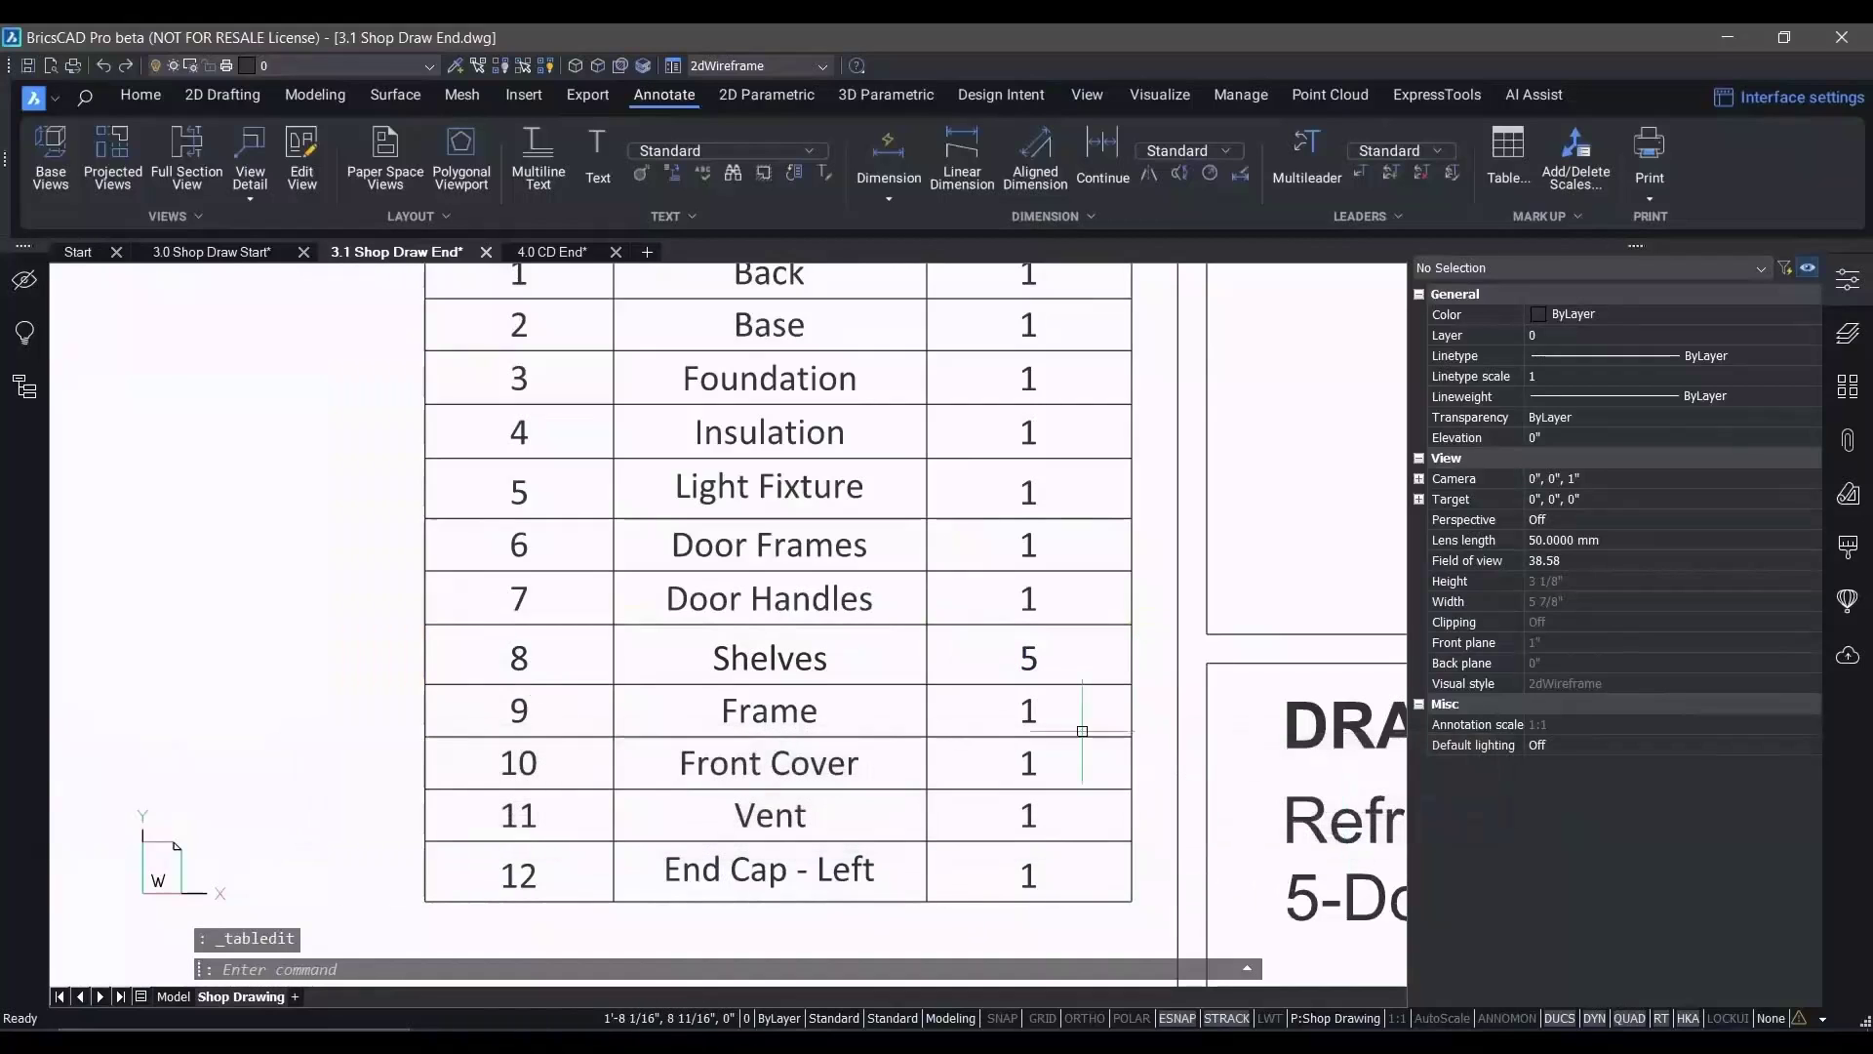
scroll(1063, 724, "down", 5)
scroll(1046, 778, "up", 6)
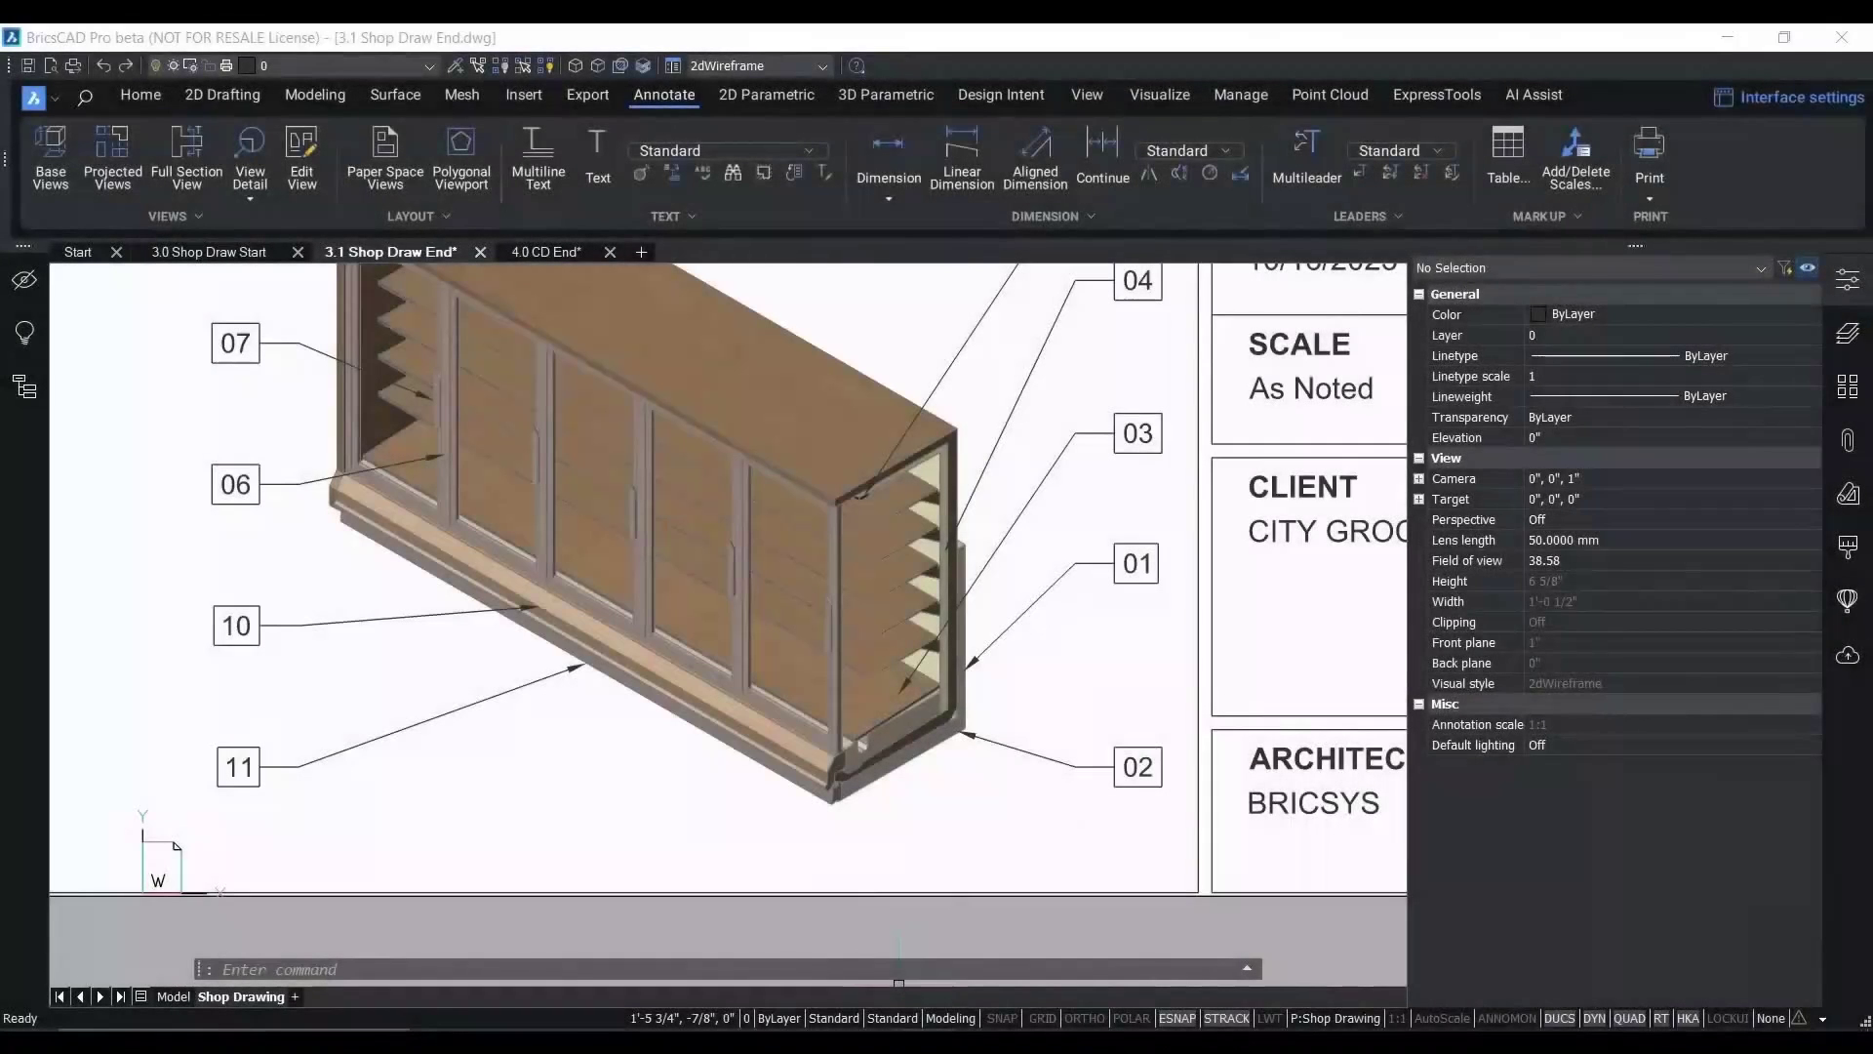
Place a multileader callout labelled 08 pointing to a cabinet shelf, with its label below the cabinet
left_click(1284, 170)
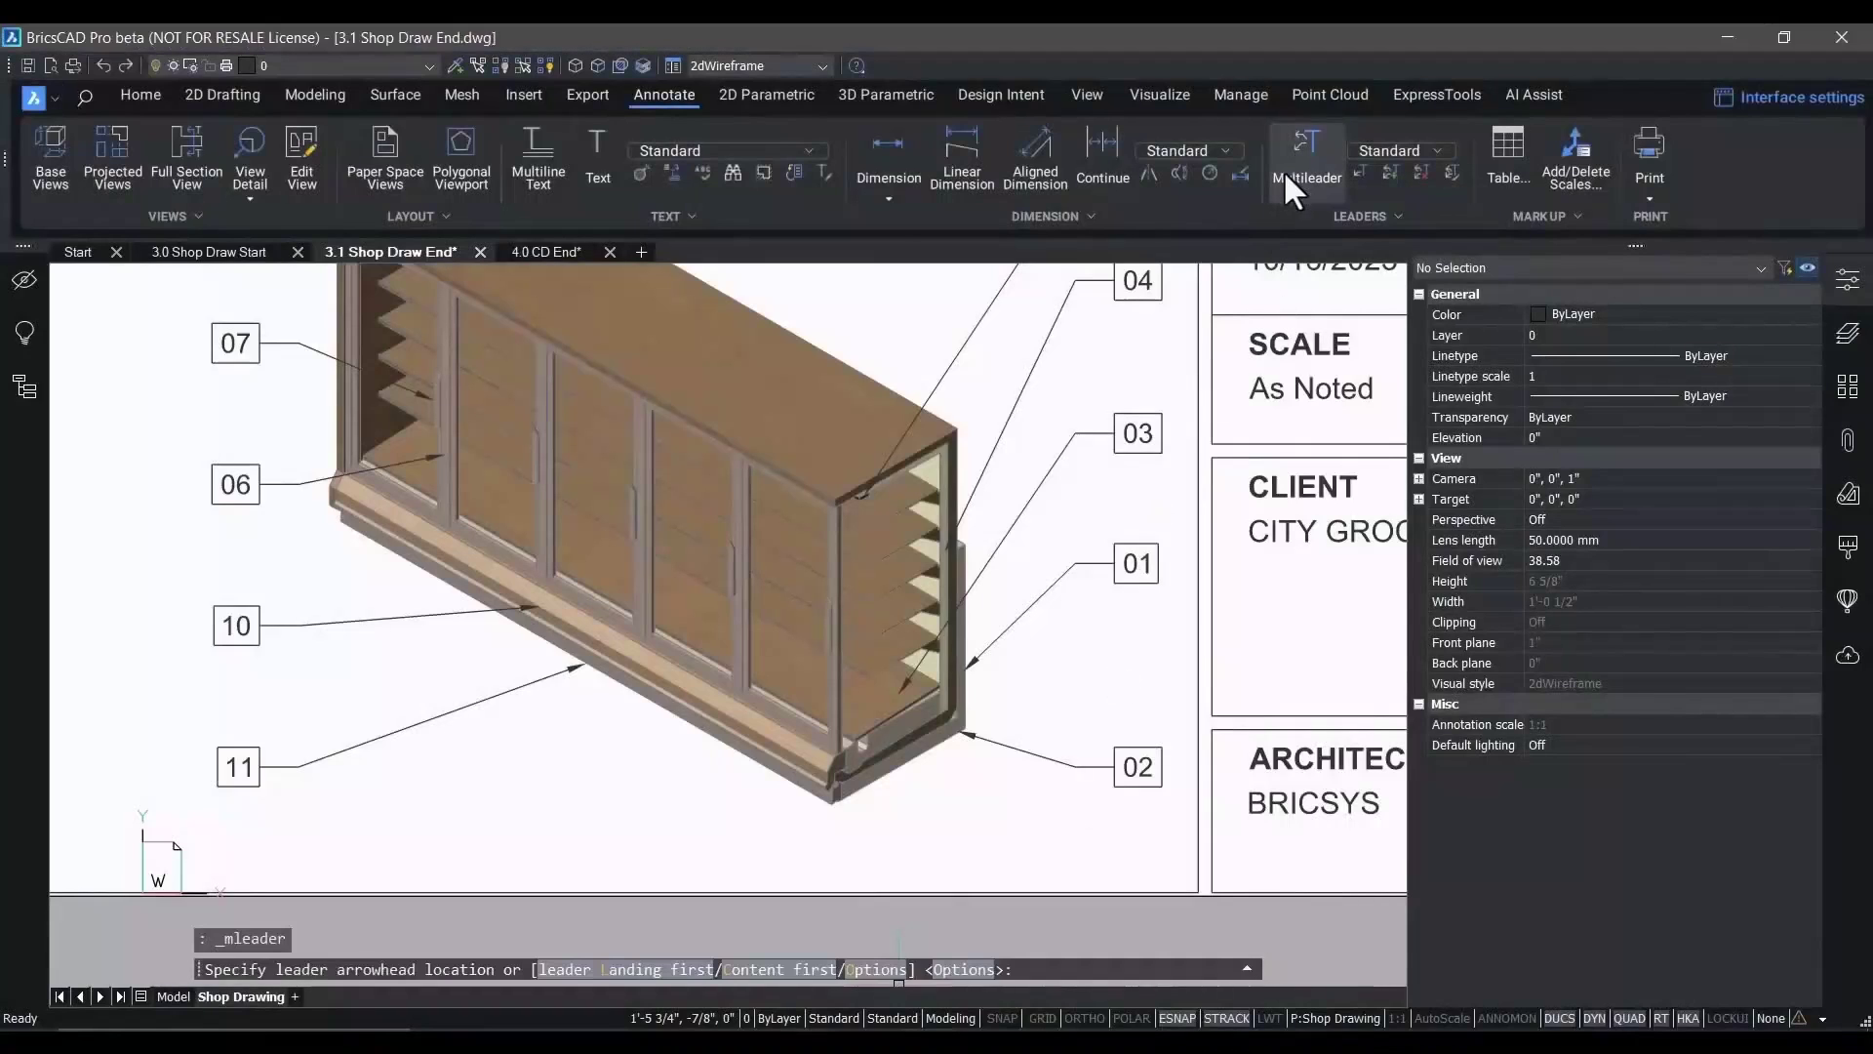
left_click(869, 675)
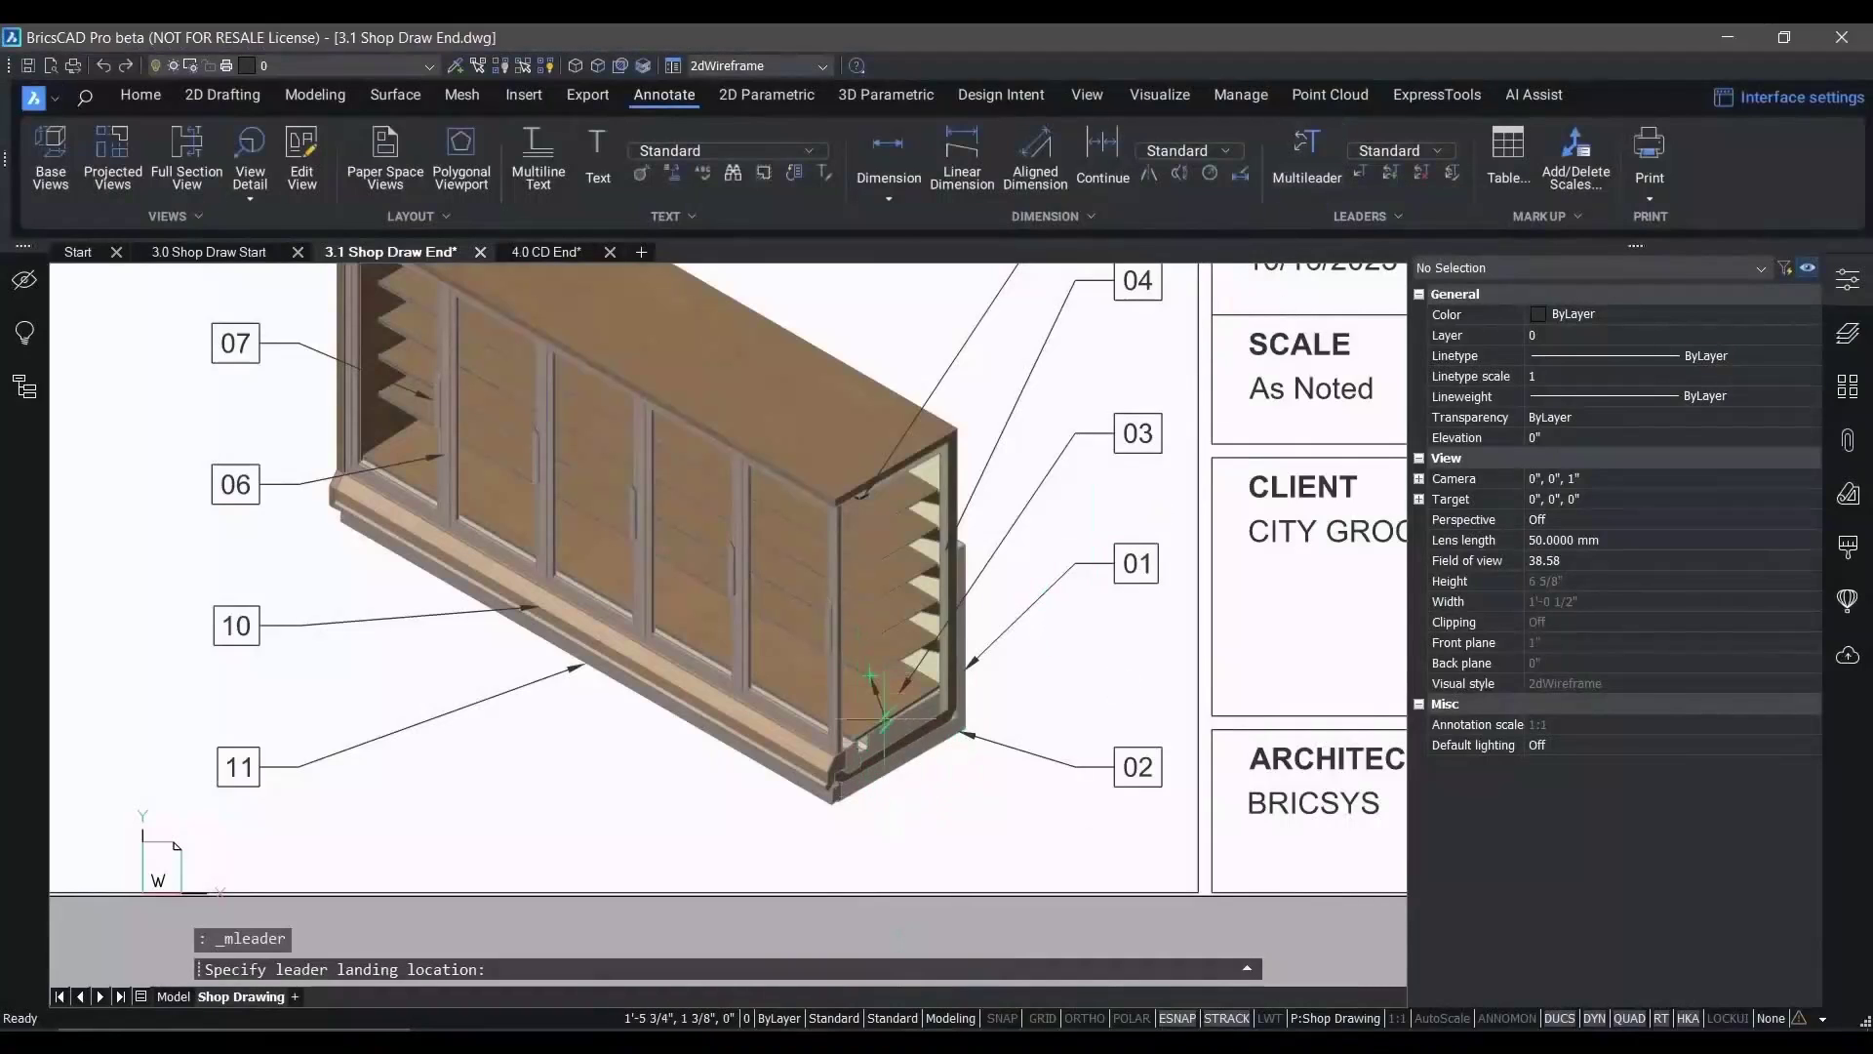
left_click(937, 836)
type("08")
left_click(1317, 739)
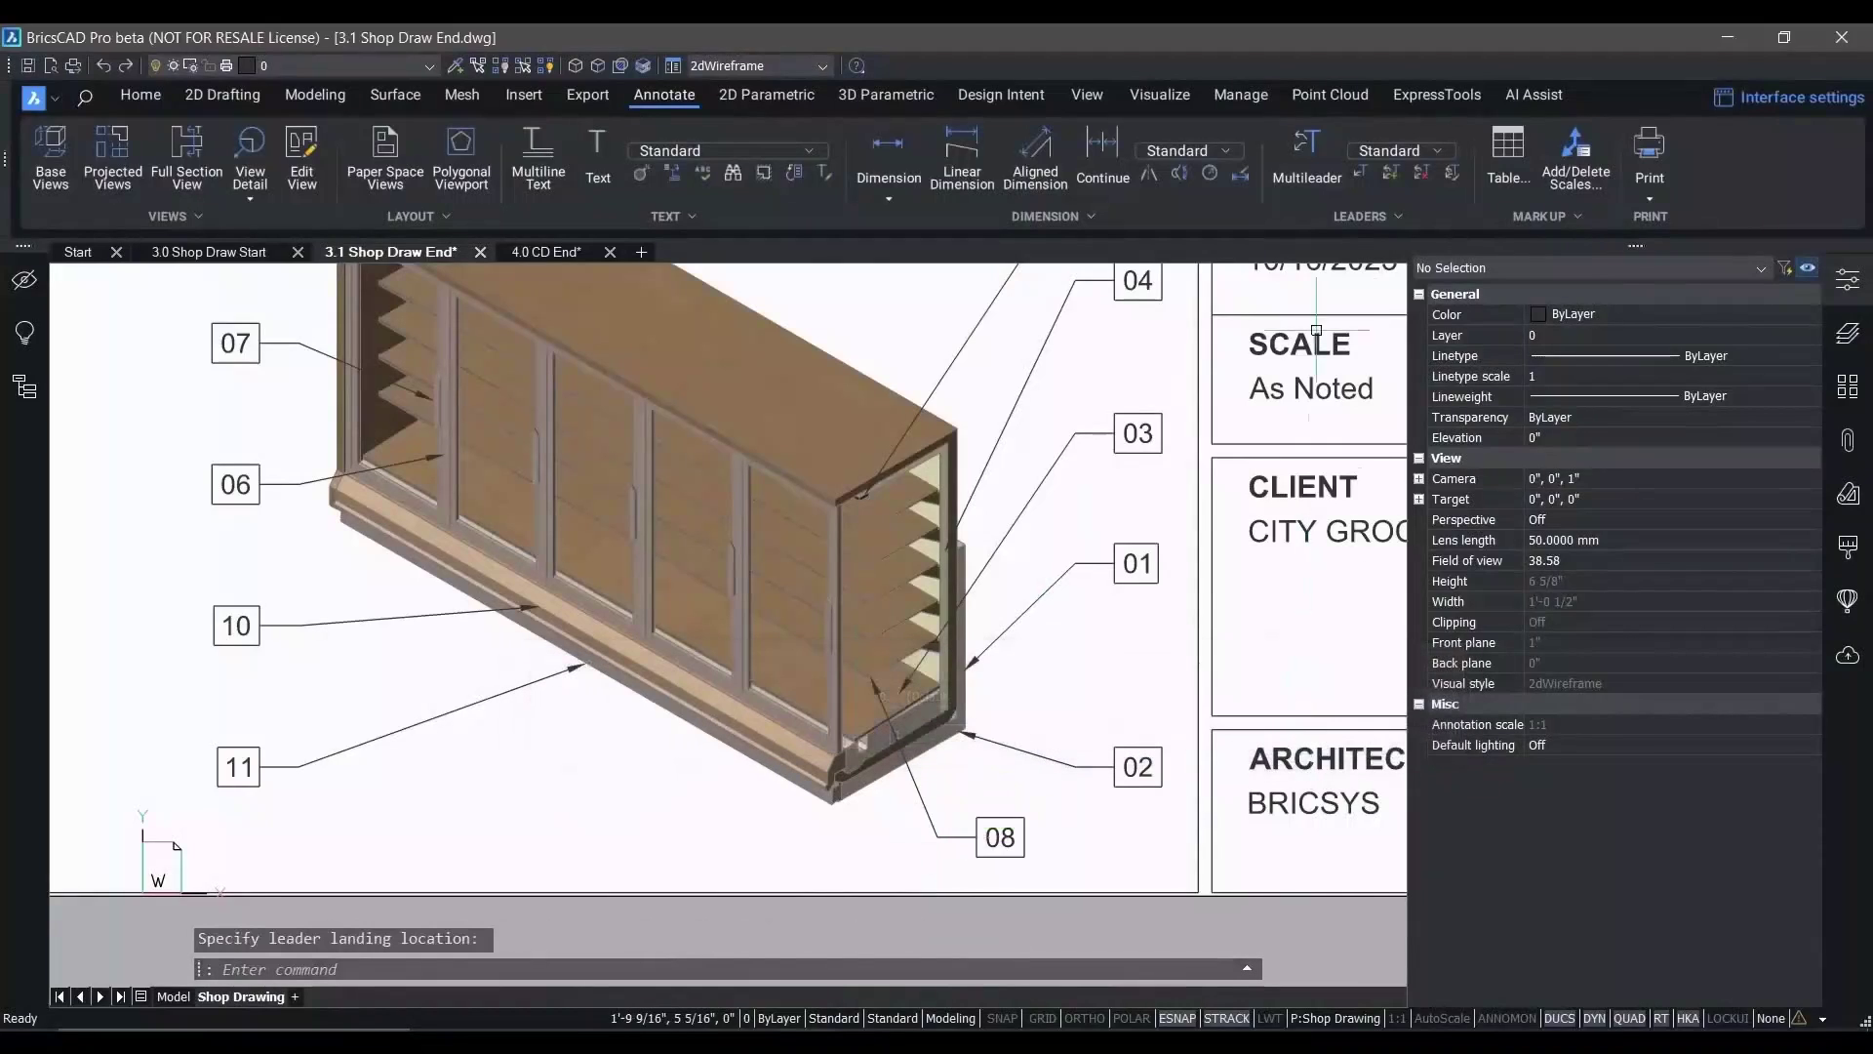
Add extra leader arrows from callout 08 to several higher shelves
left_click(1391, 176)
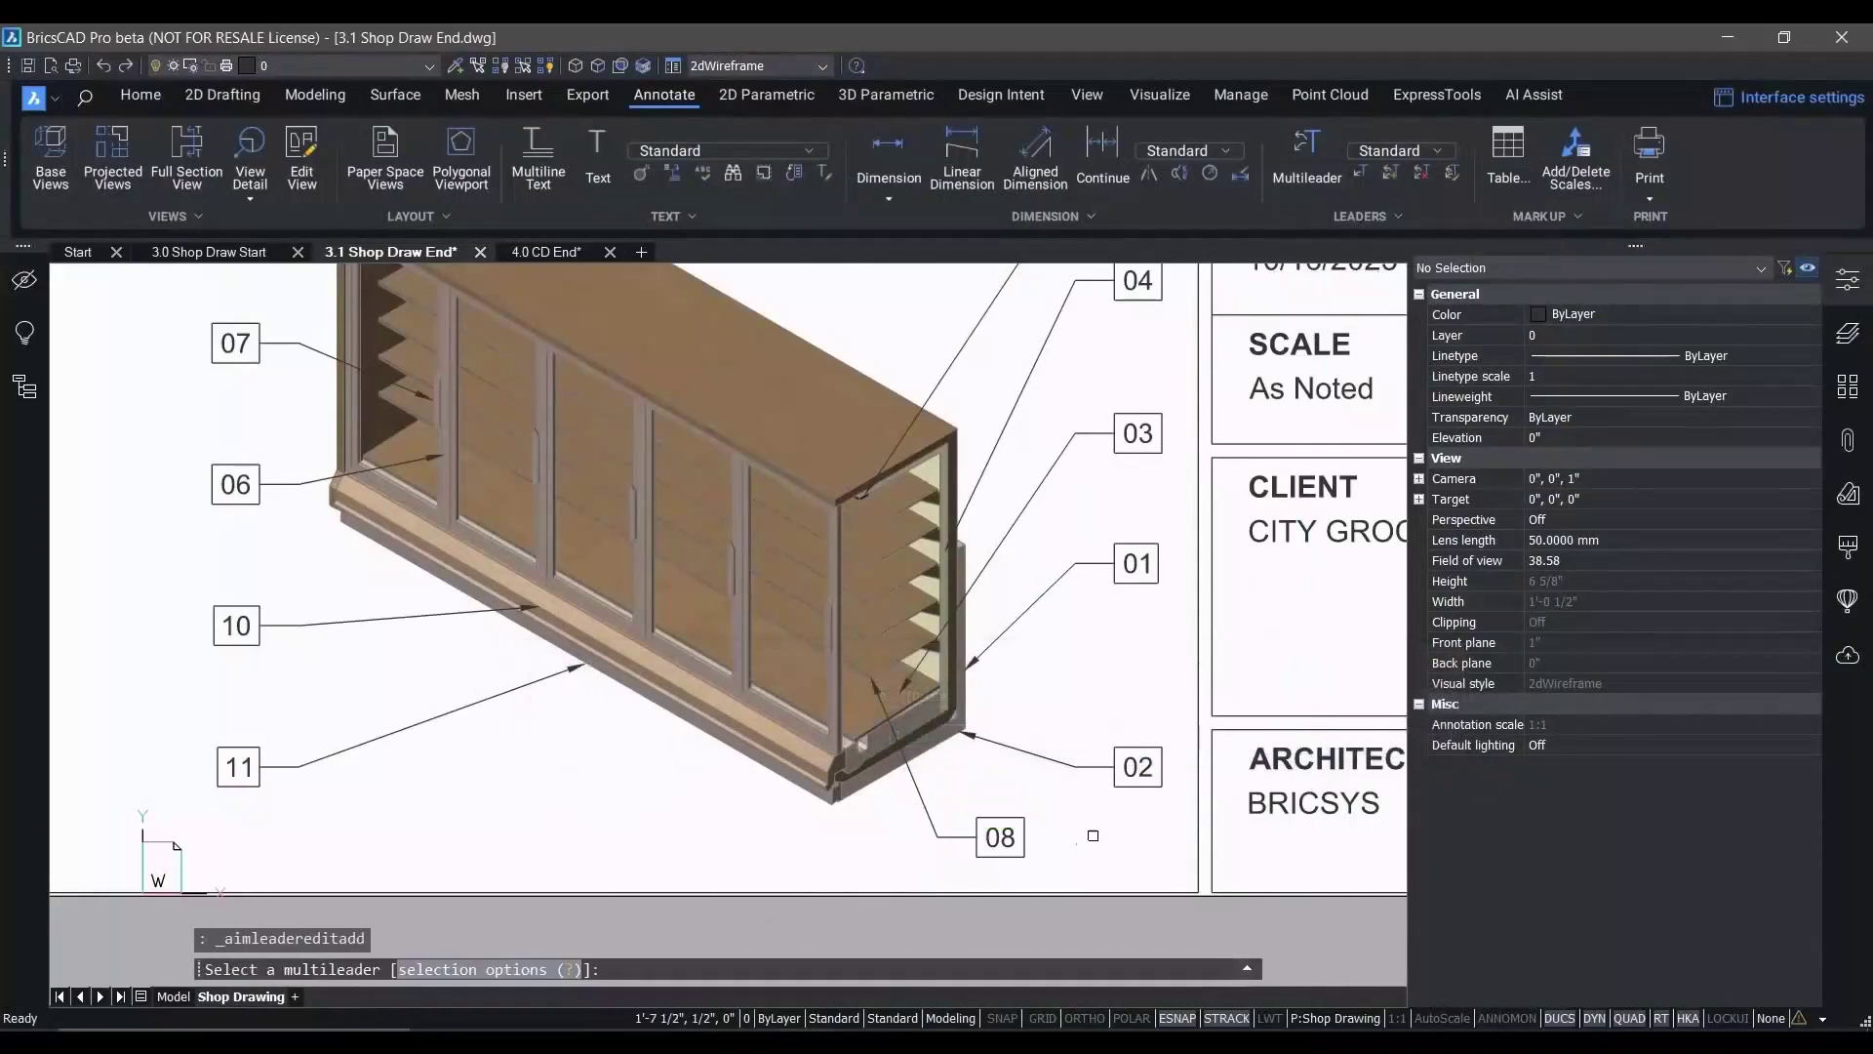
left_click(964, 835)
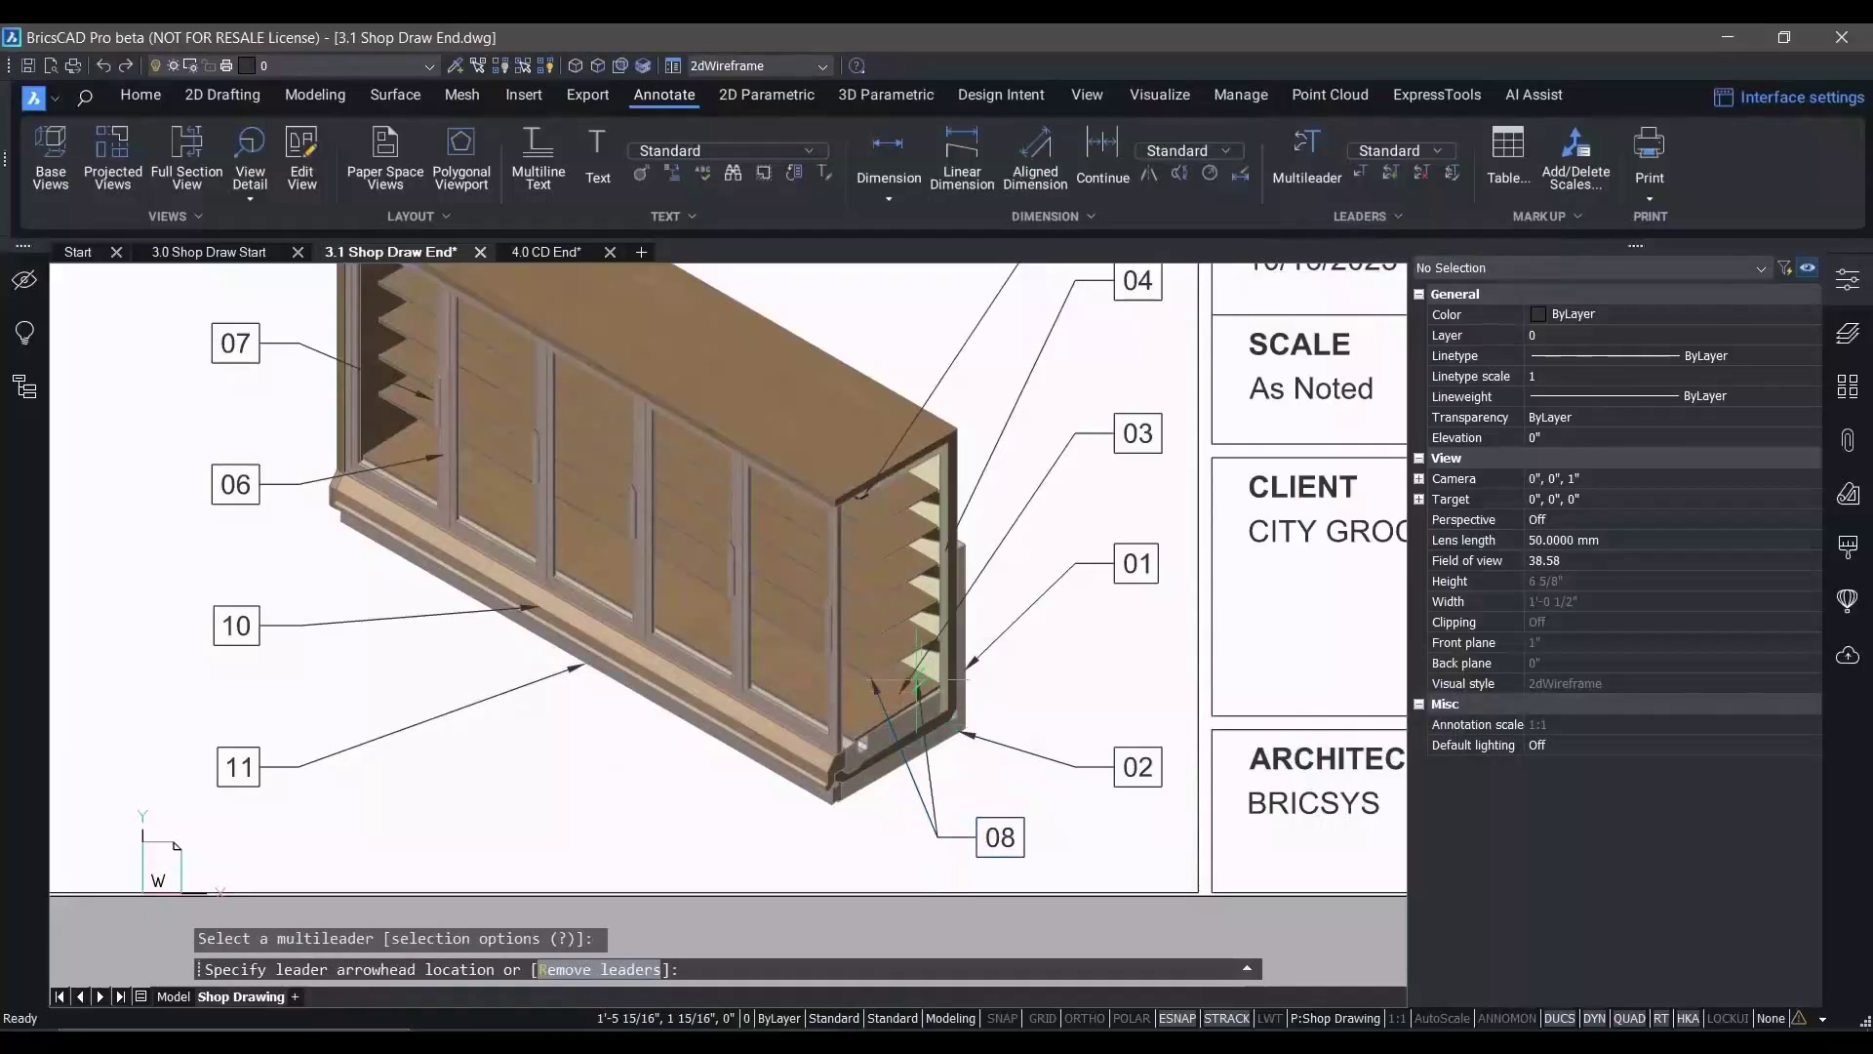
left_click(871, 638)
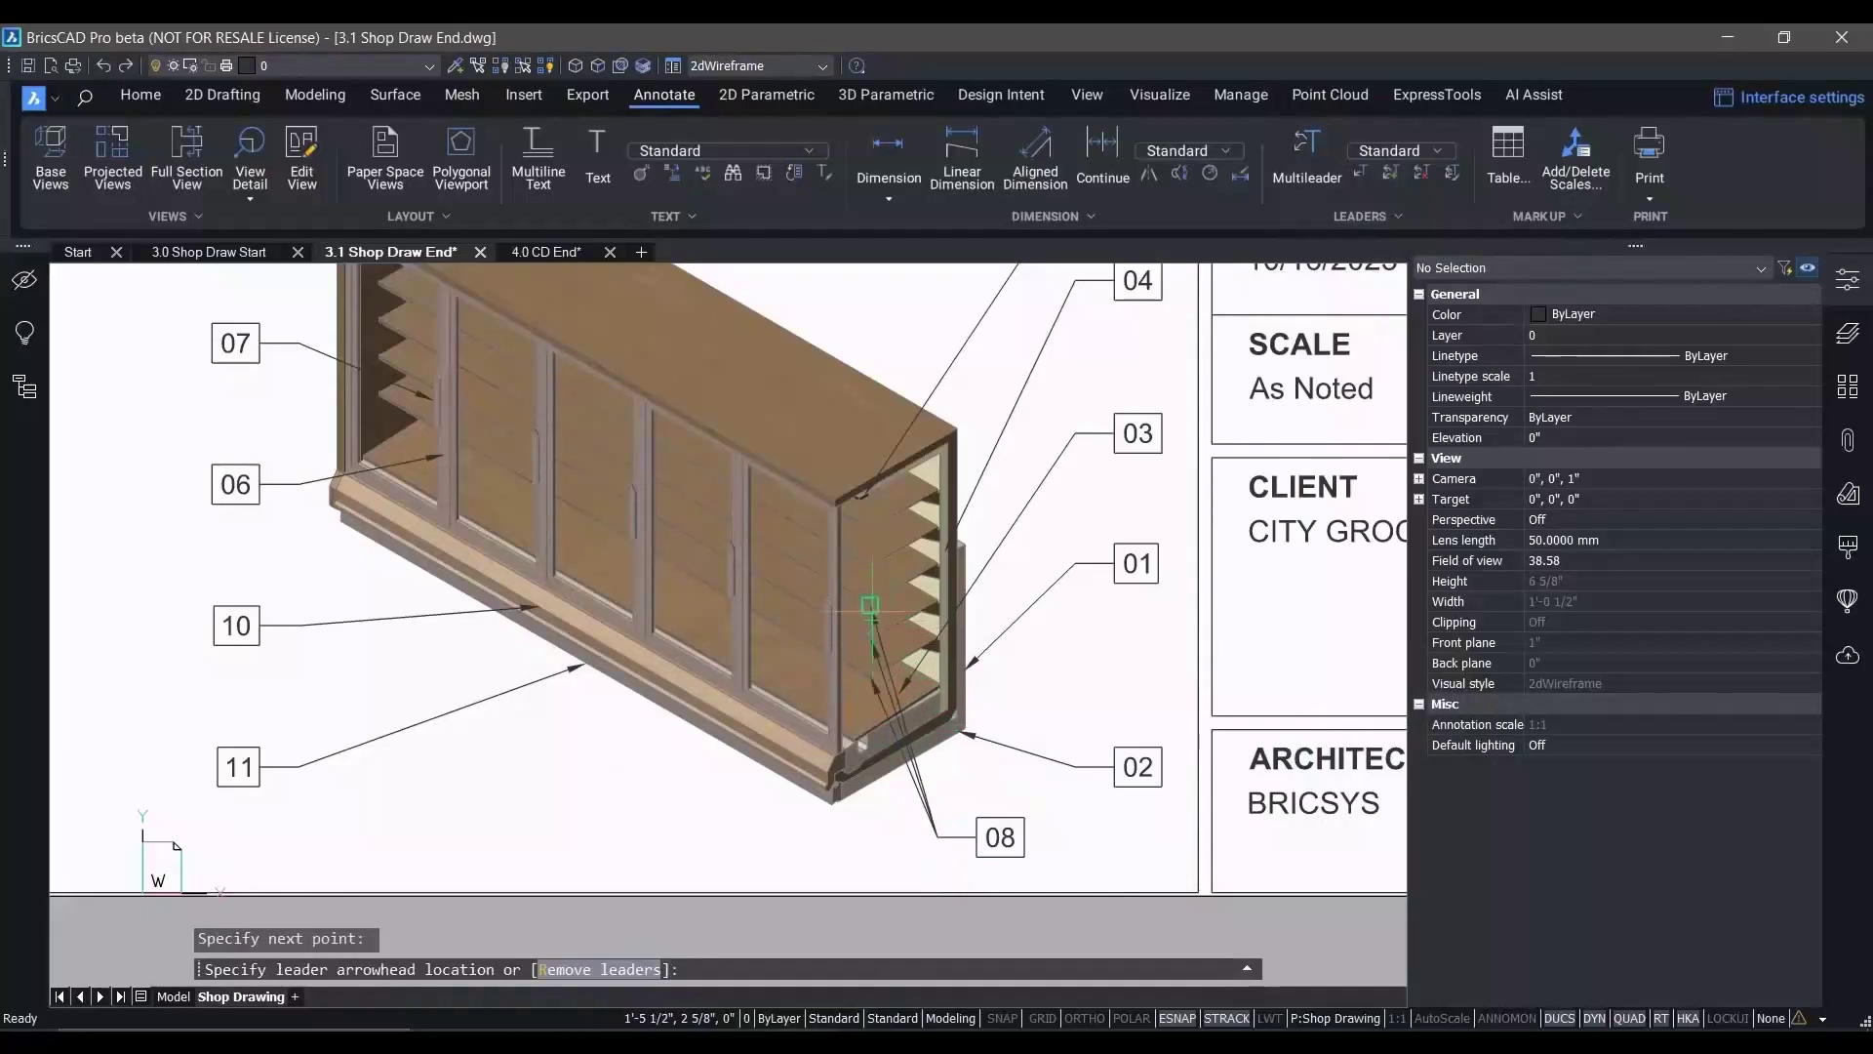
left_click(871, 601)
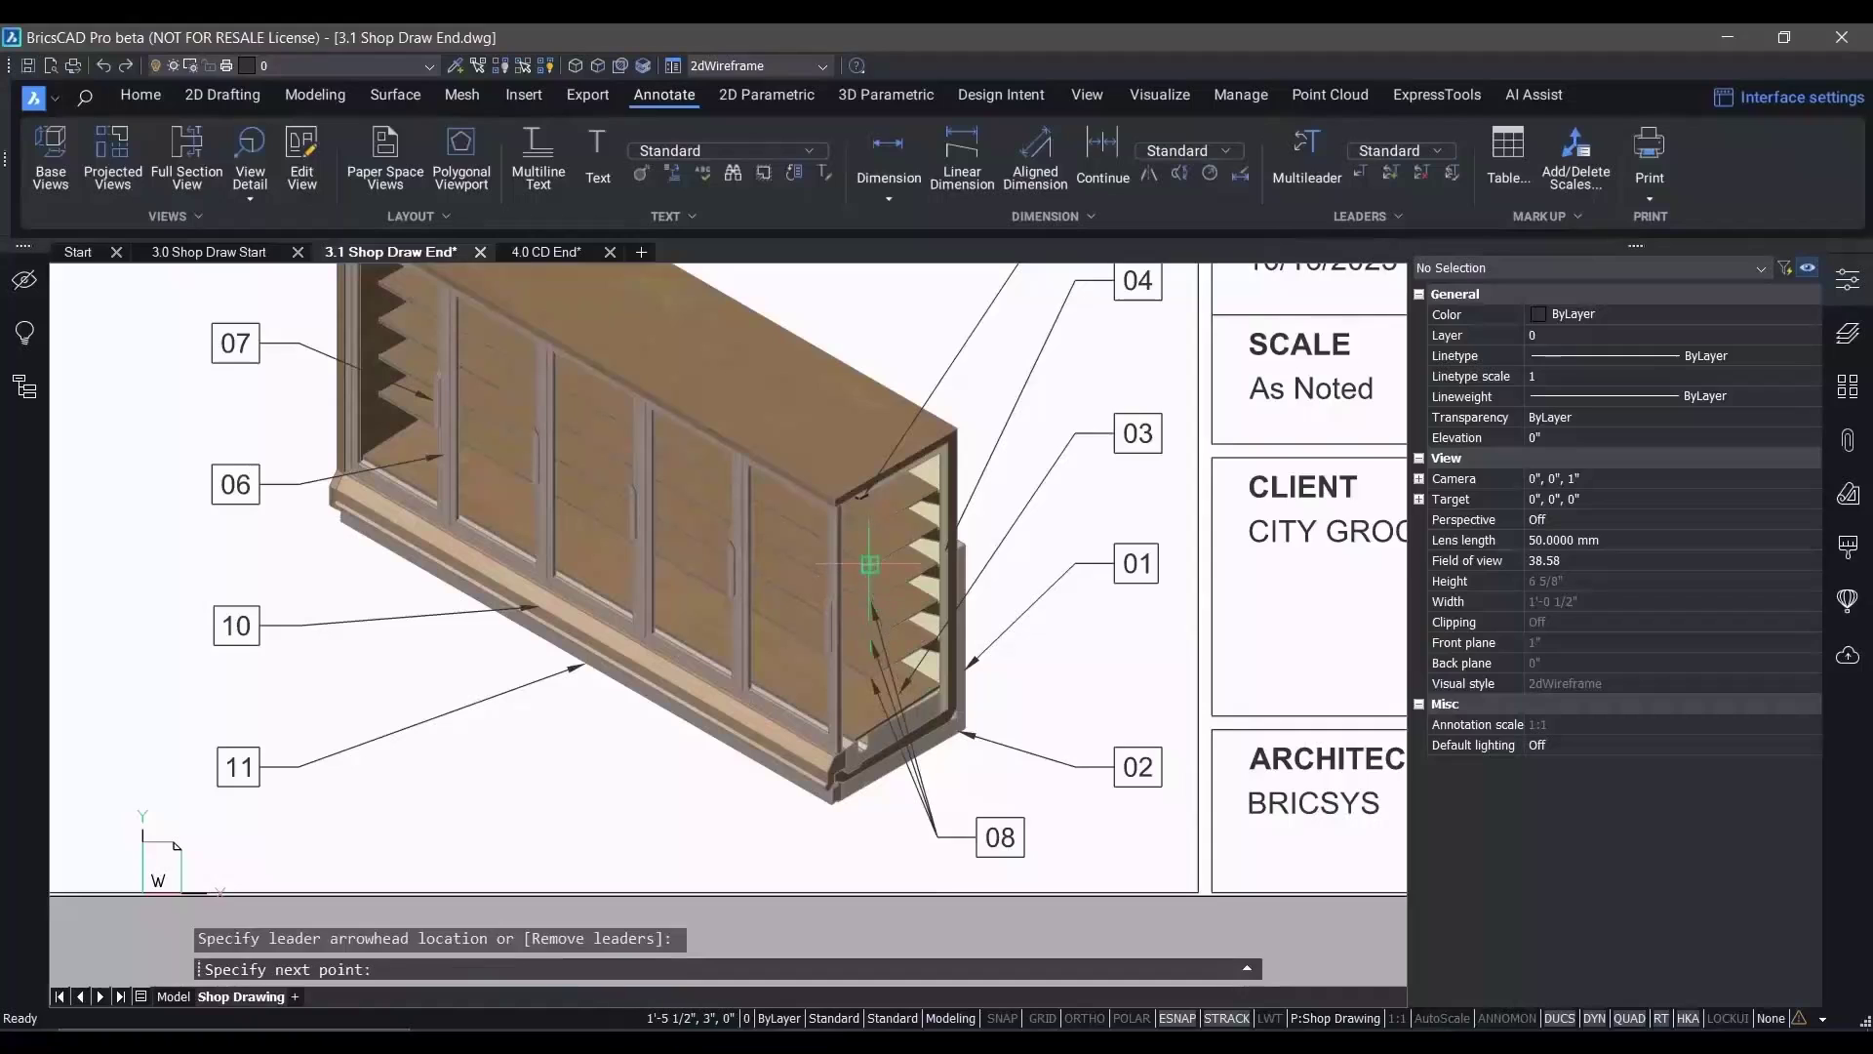
left_click(869, 527)
left_click(869, 526)
key("Return")
key("Return")
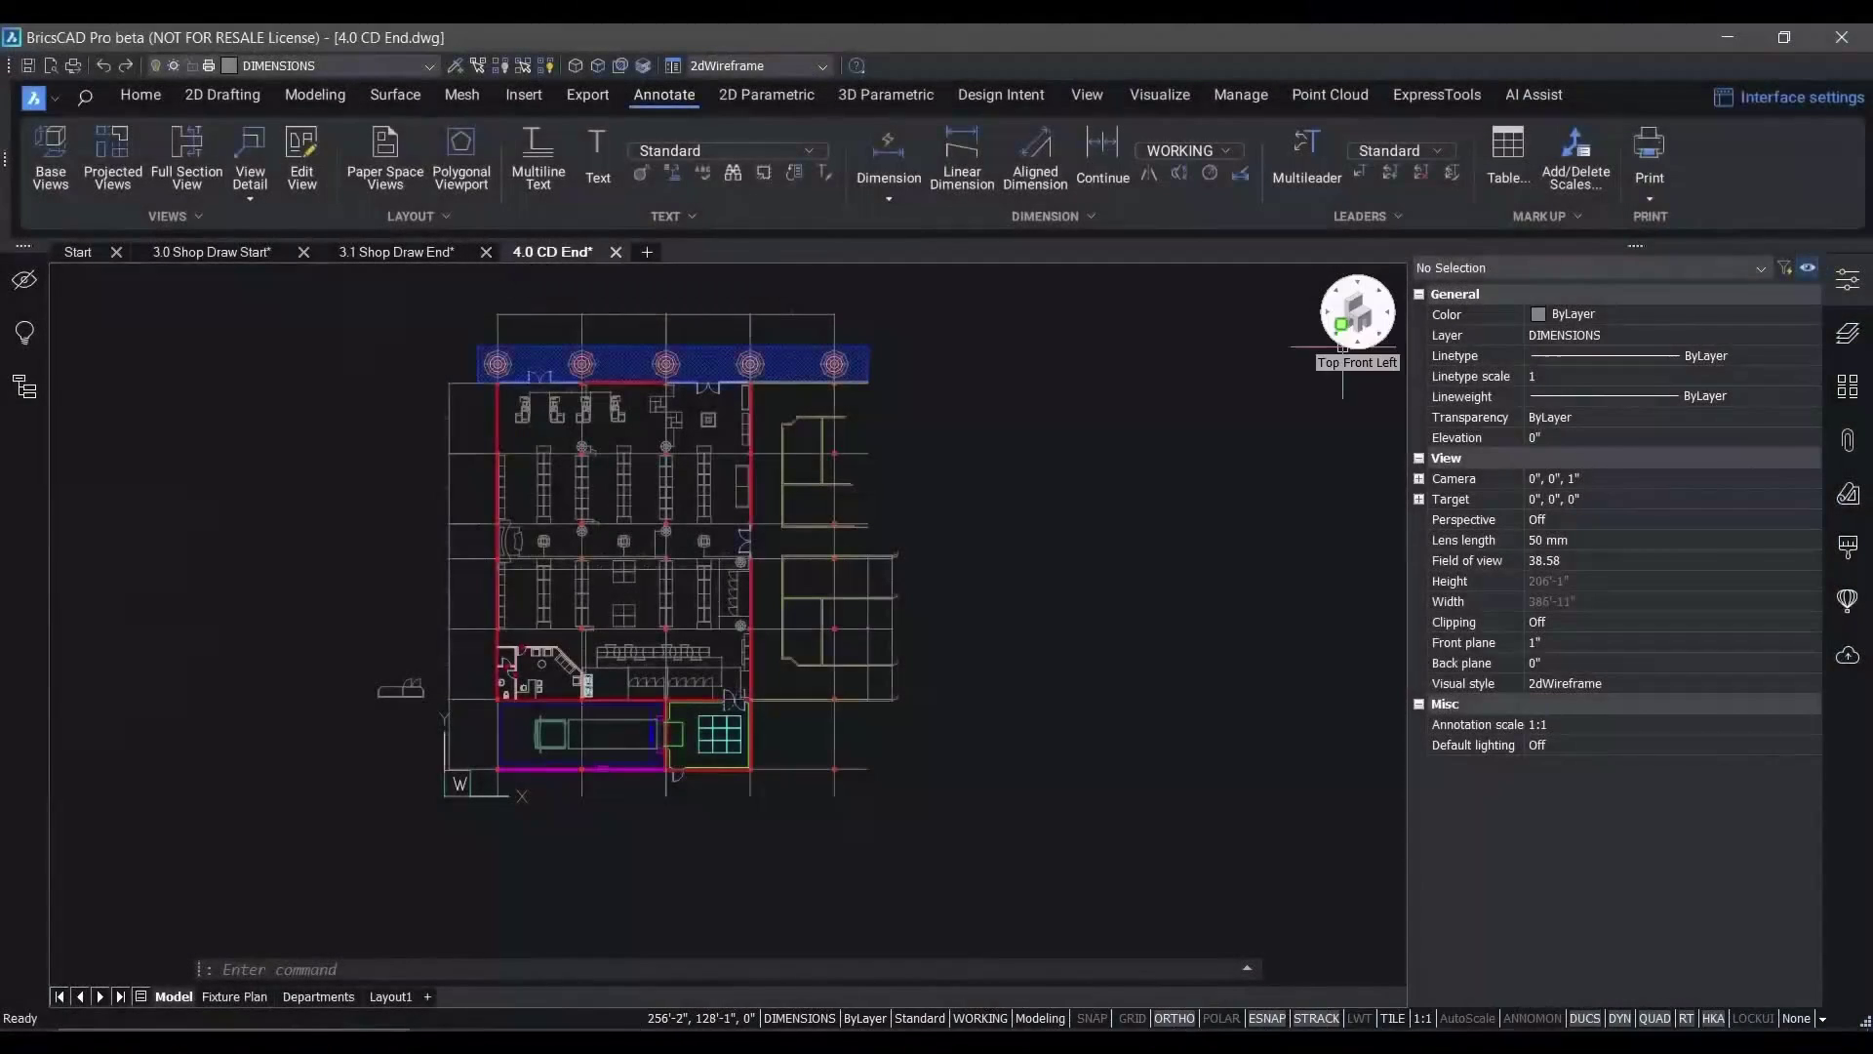
Switch to the saved qdims view and close the Properties panel
right_click(1343, 346)
mouse_move(1381, 360)
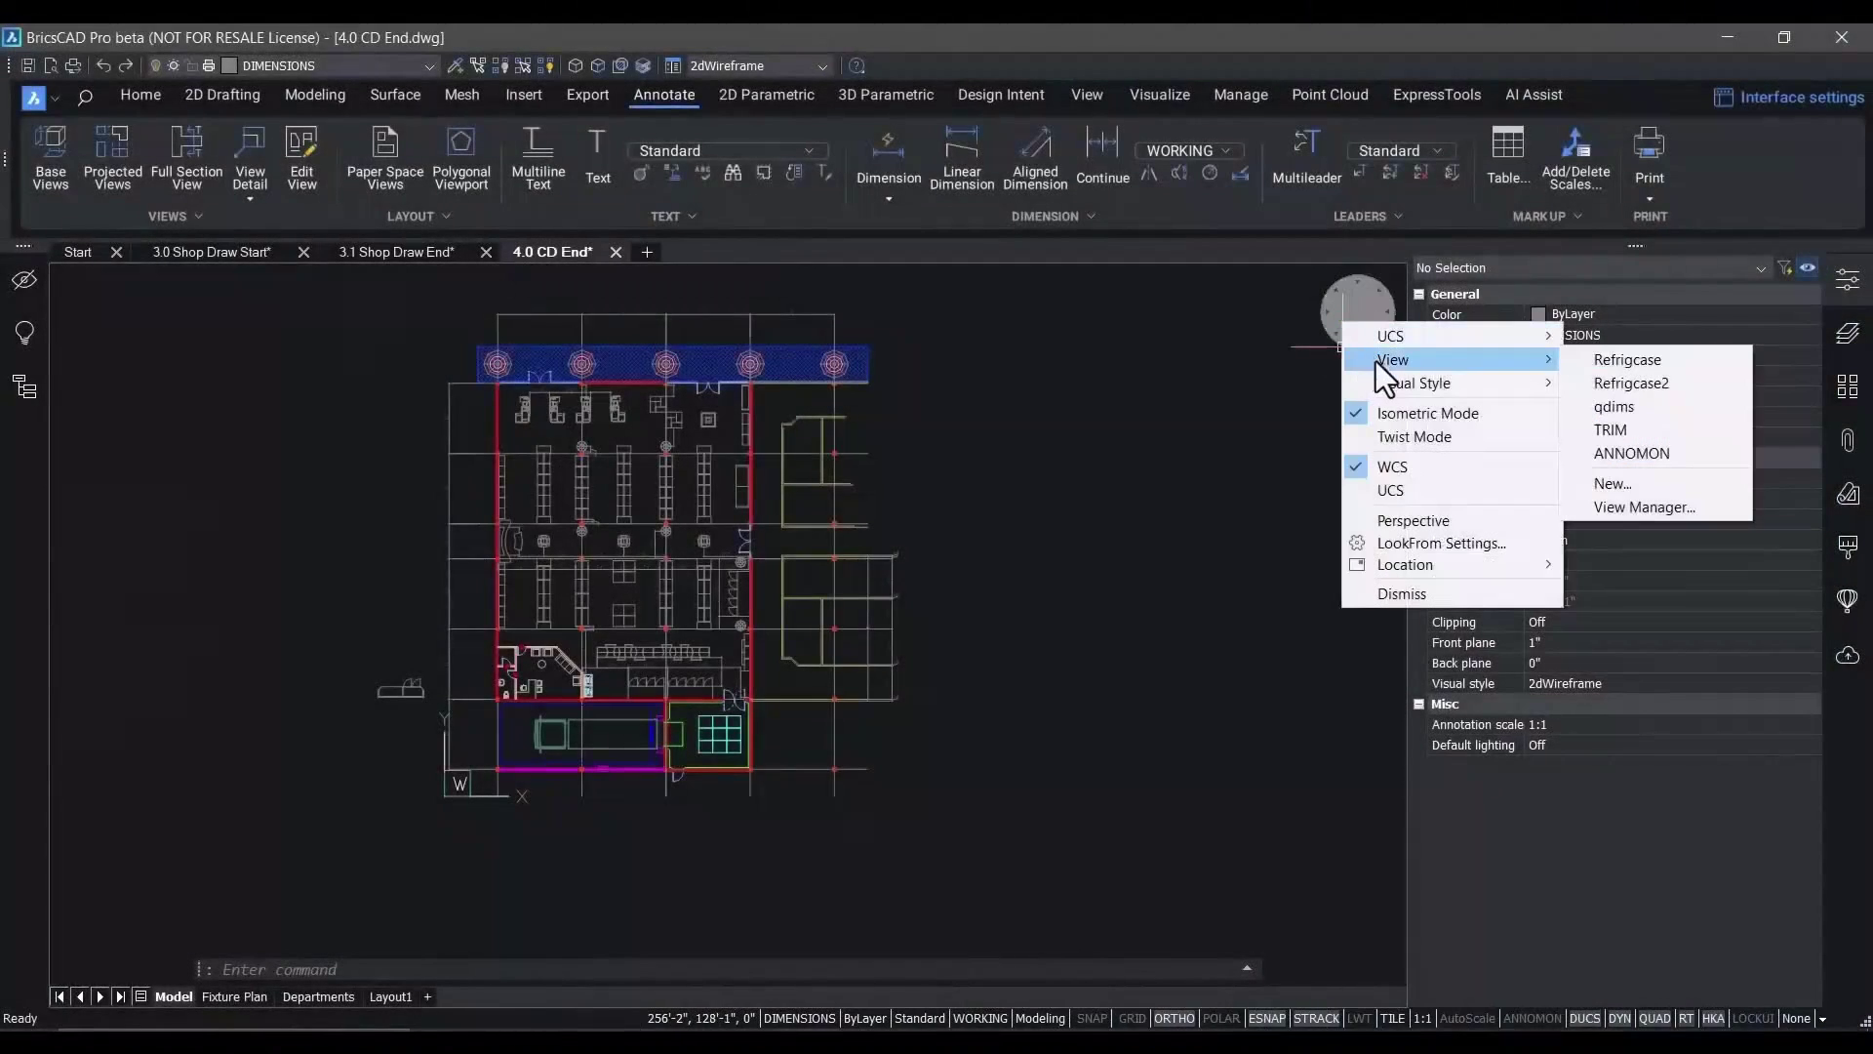
left_click(1637, 408)
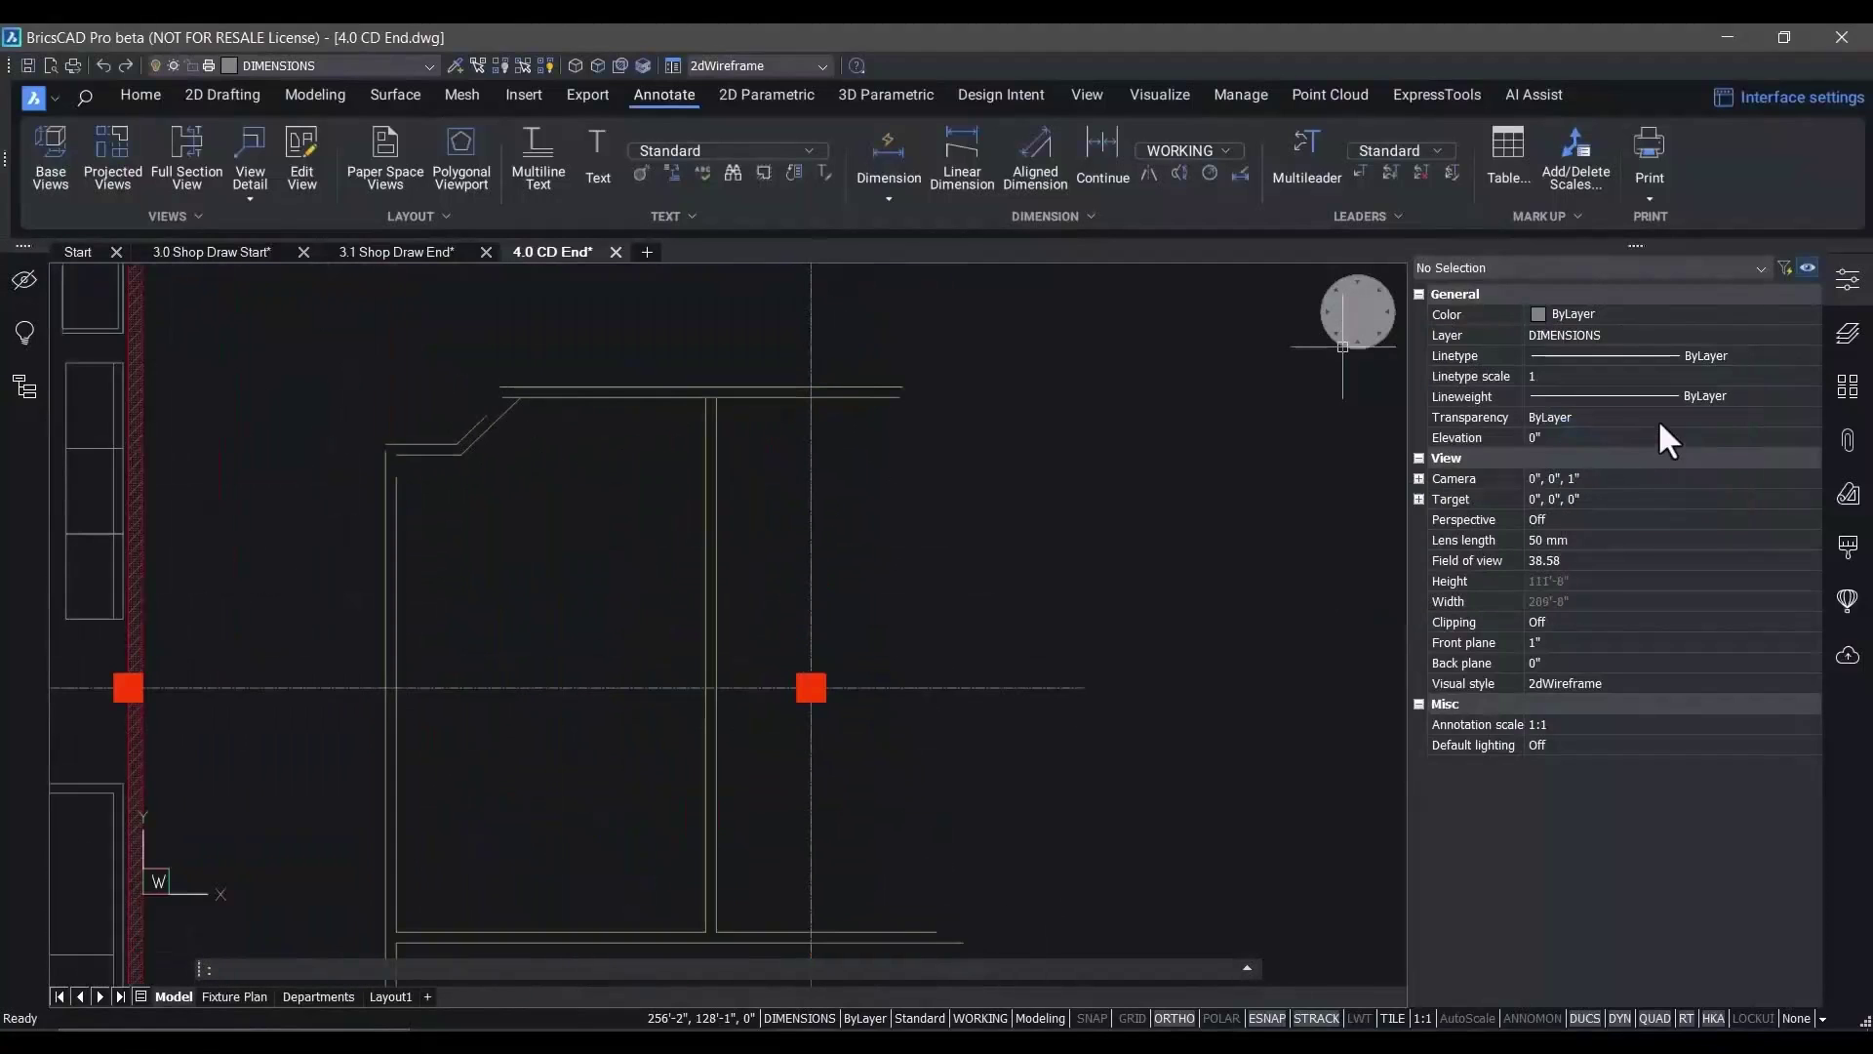
left_click(1847, 279)
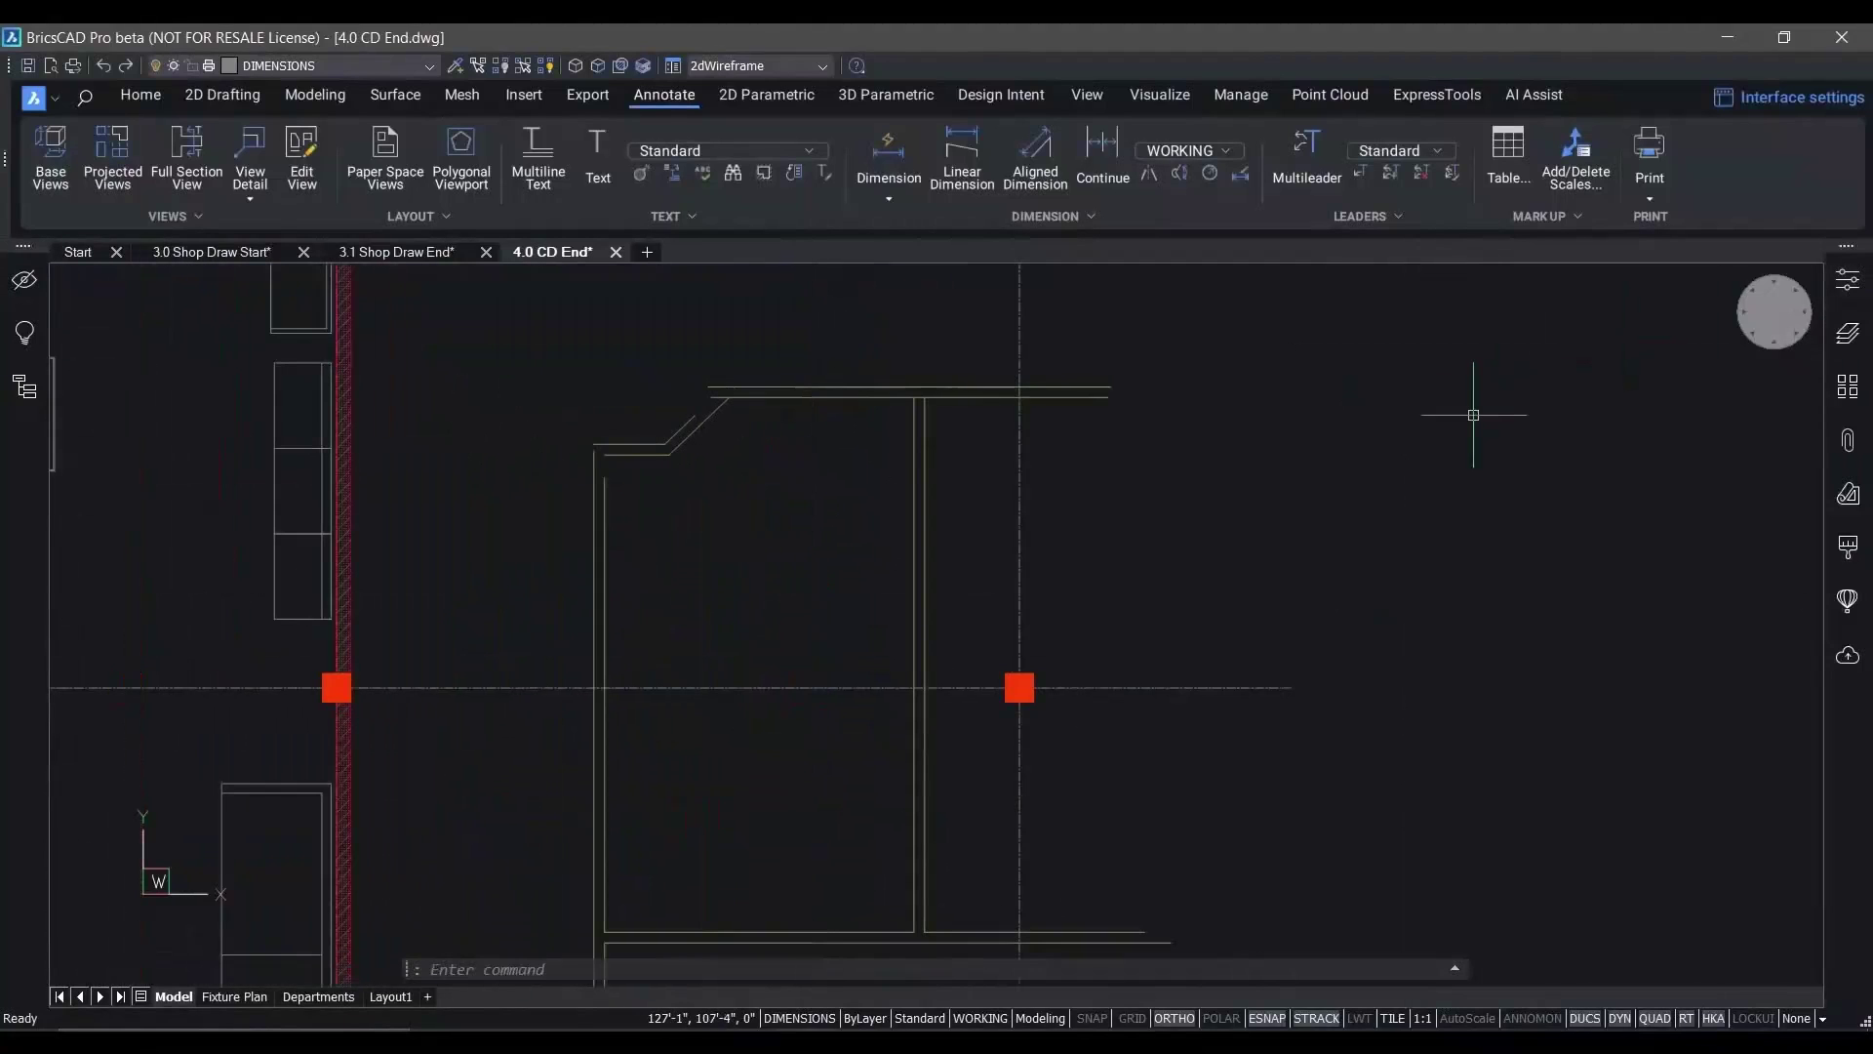
Trim away the short horizontal wall piece between the vertical wall lines
left_click(202, 90)
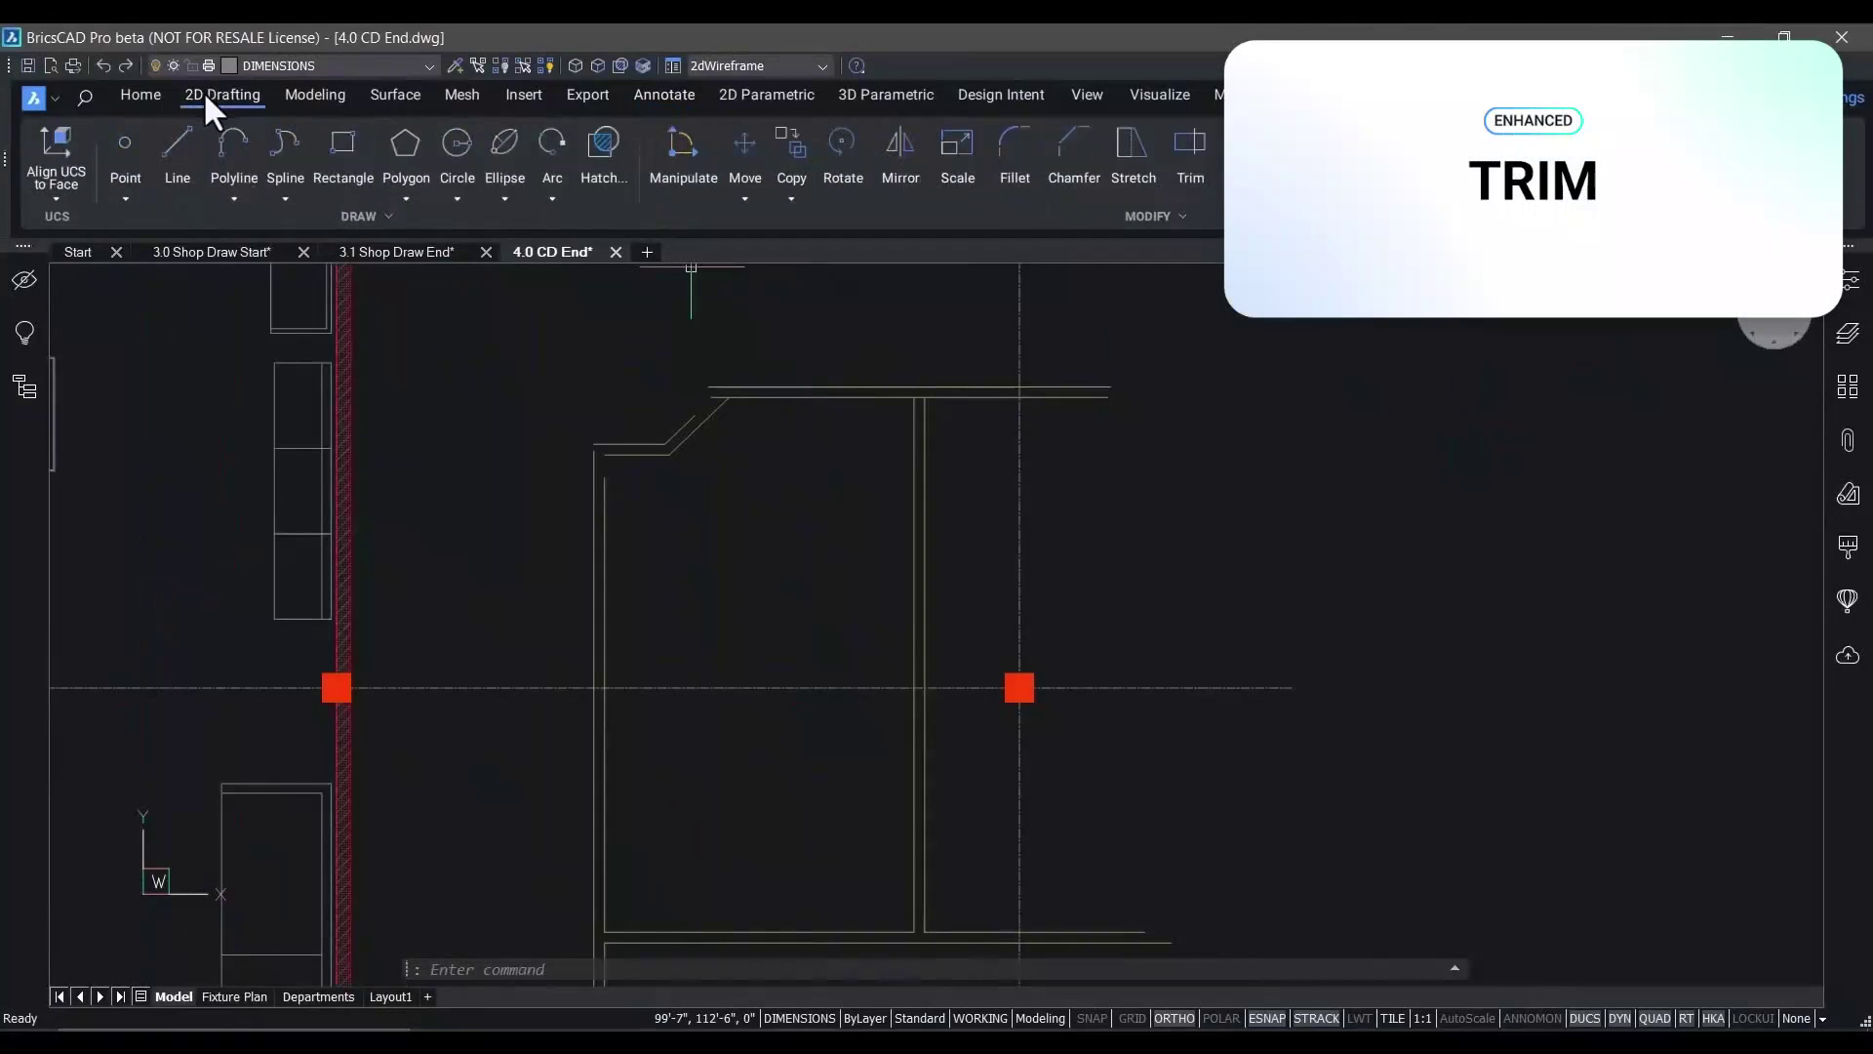
left_click(1183, 176)
left_click(1042, 364)
left_click(501, 570)
key("Return")
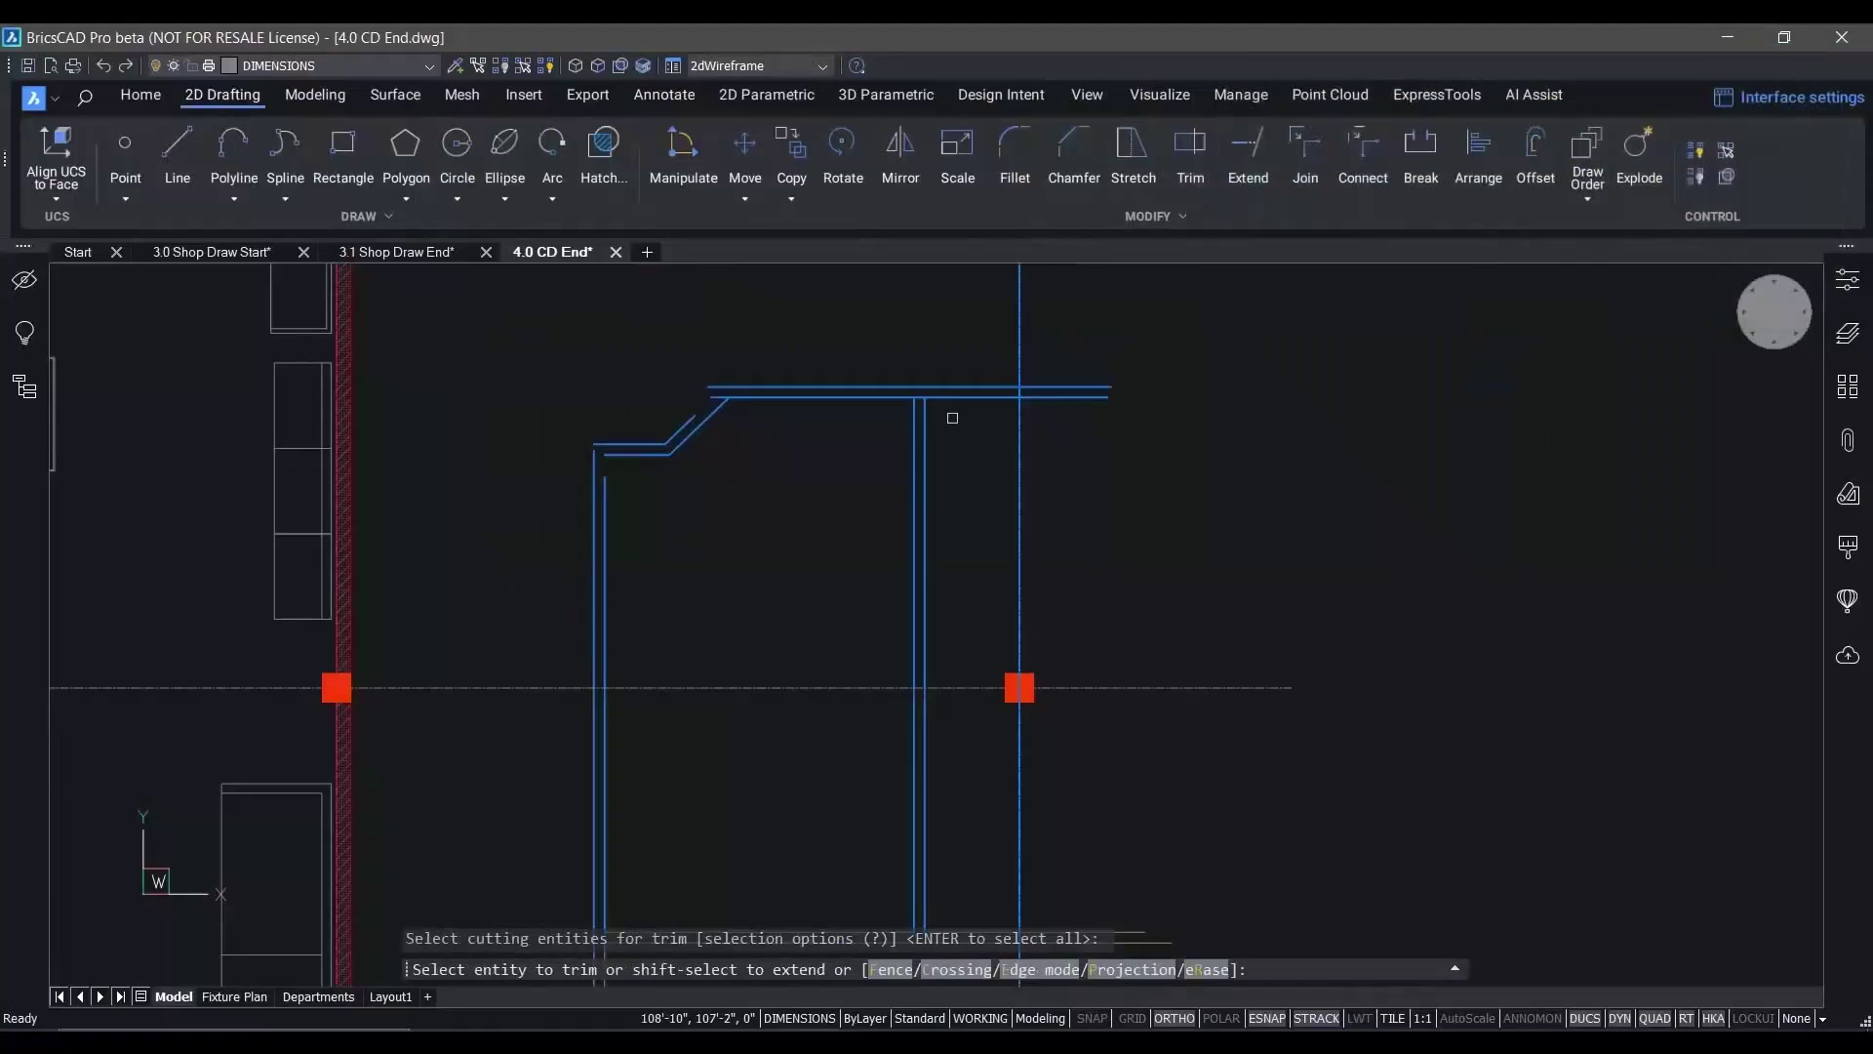
scroll(951, 414, "up", 3)
left_click(889, 380)
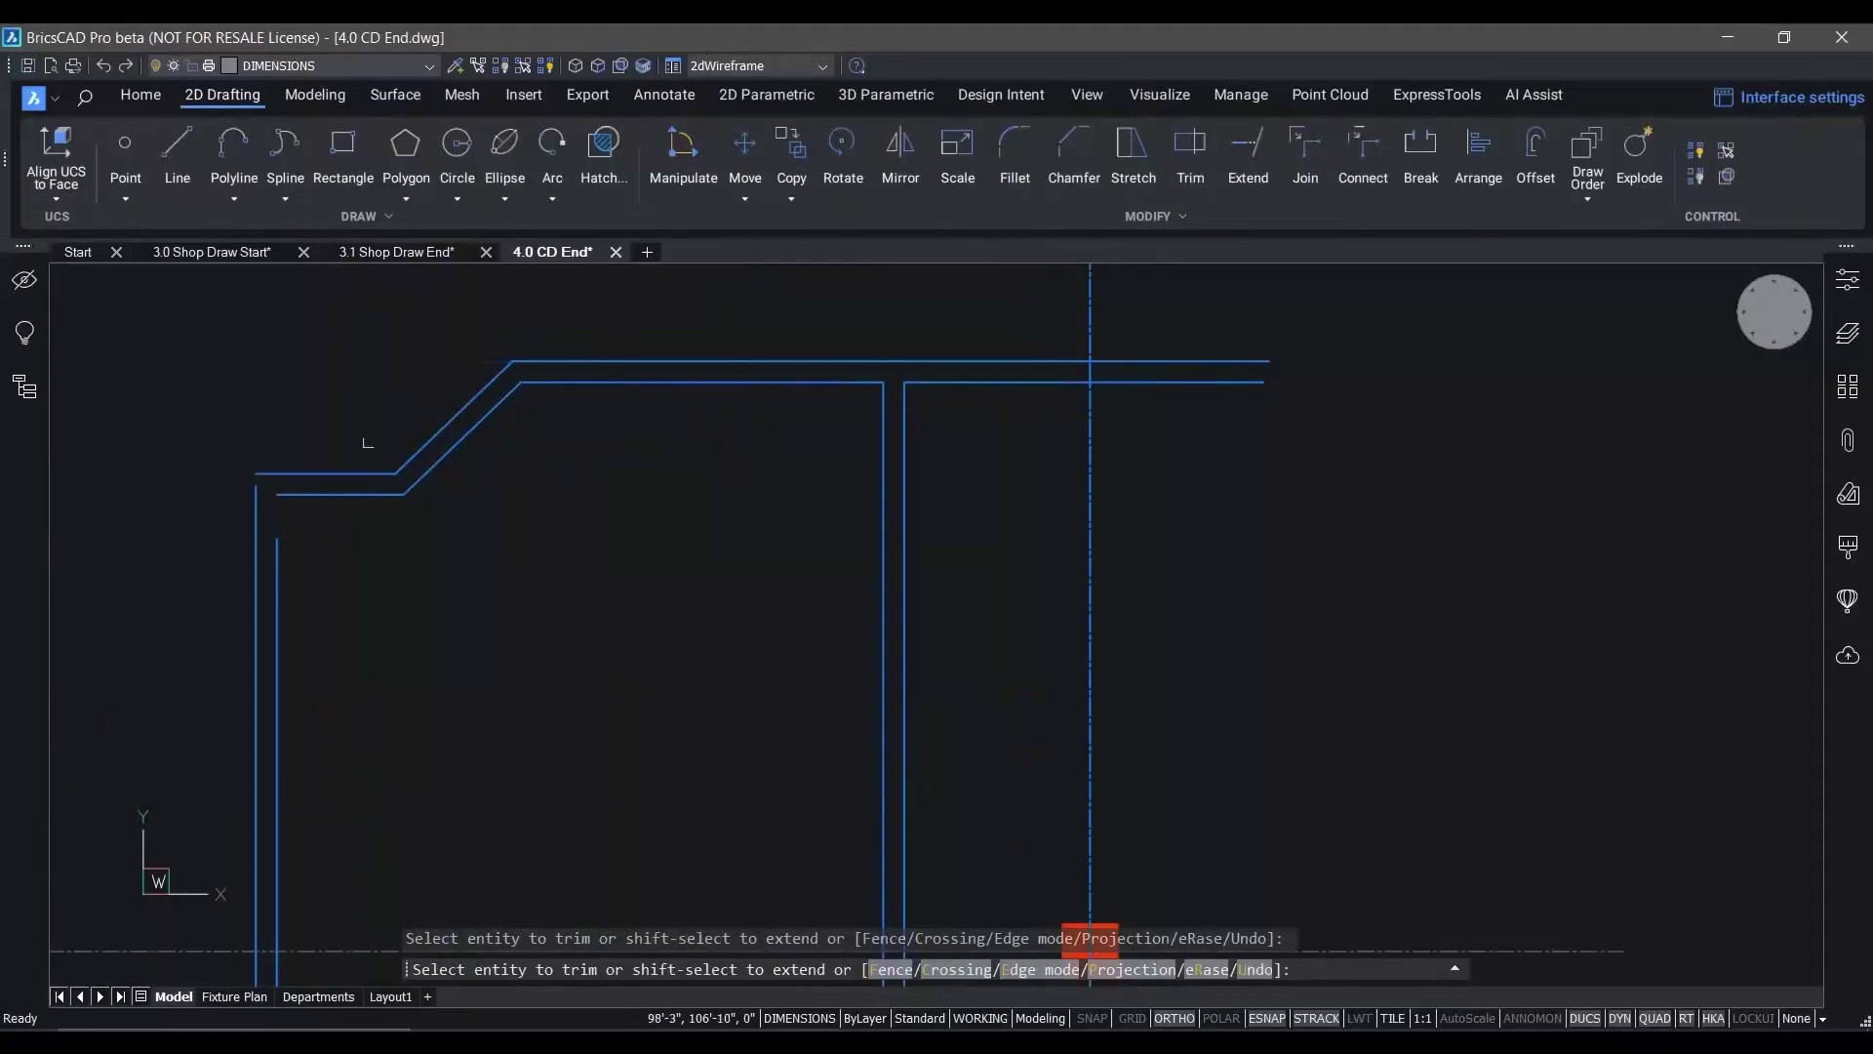
Extend both vertical wall lines to the horizontal and trim the horizontals back to the axis
left_click(270, 573, "shift")
left_click(252, 504, "shift")
left_click(1266, 313)
left_click(1200, 437)
key("Return")
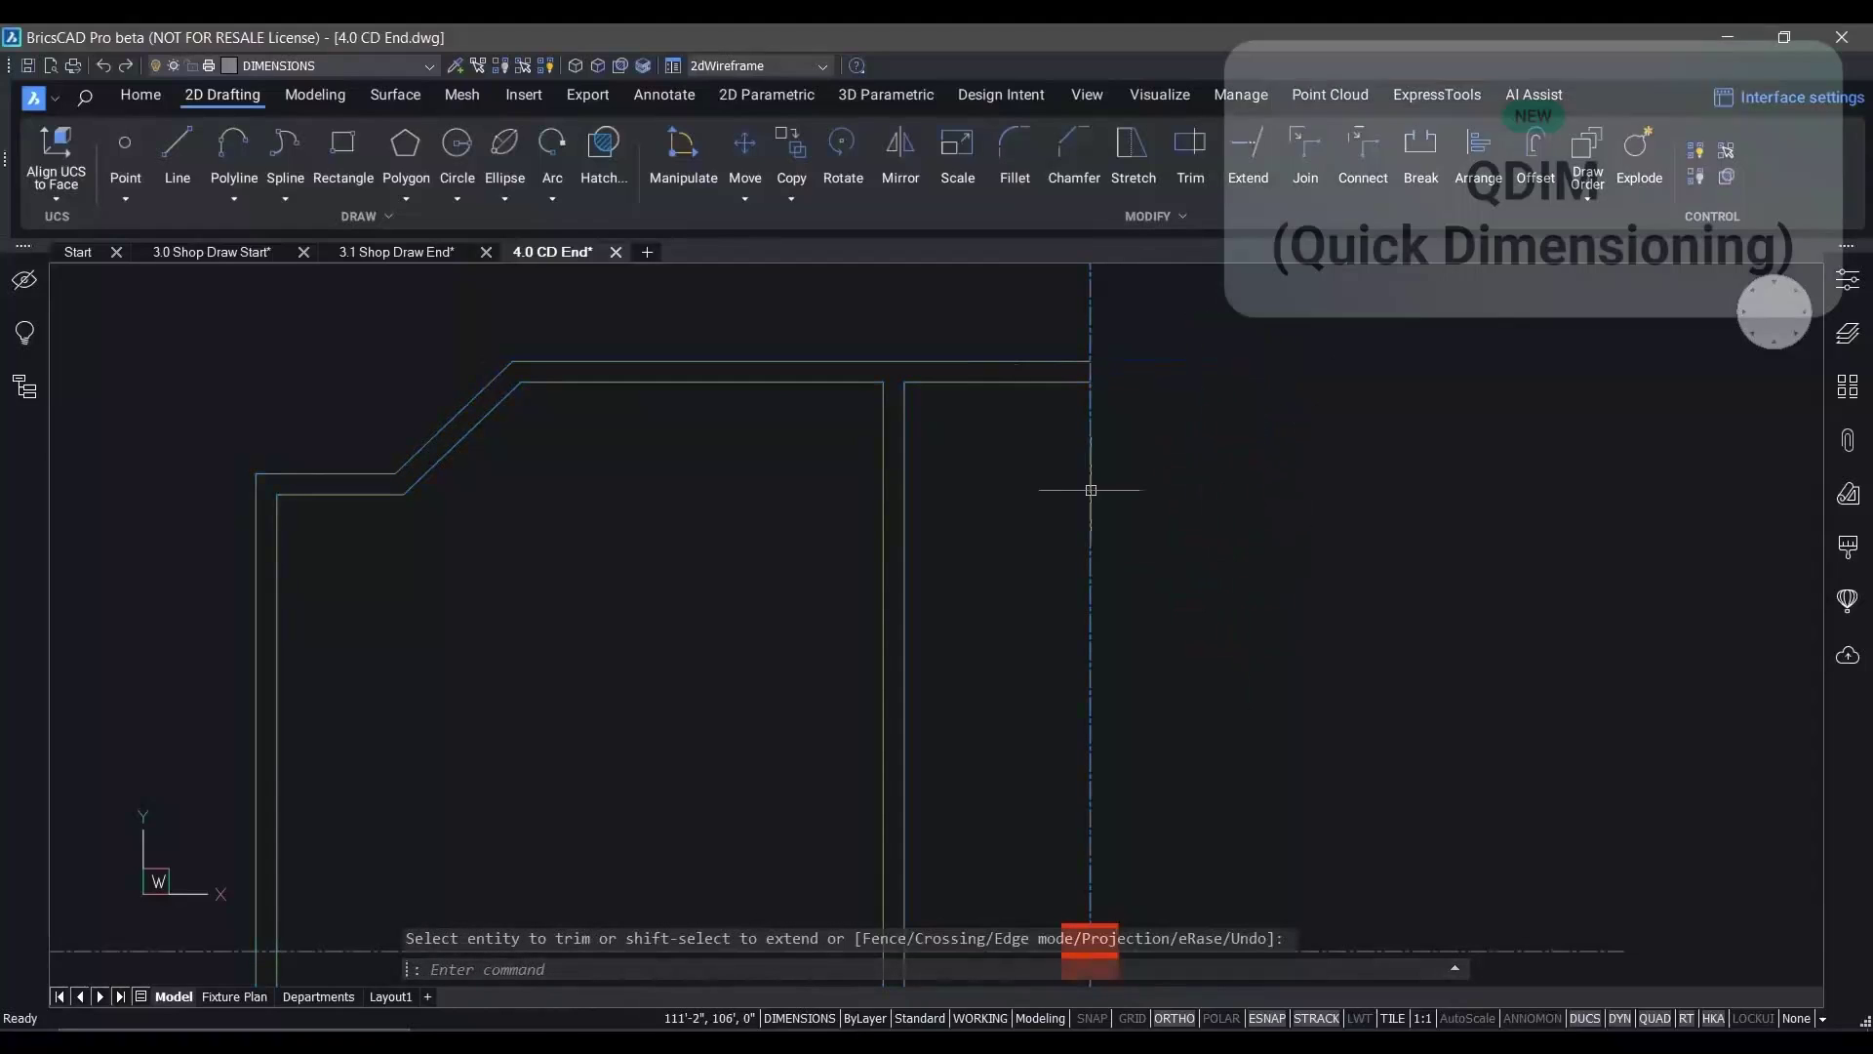
Quick Dimension the wall outline, placing the 4", 2'-1", 2'-1", 2", 6'-6", 5", 3'-4" chain above it
left_click(676, 96)
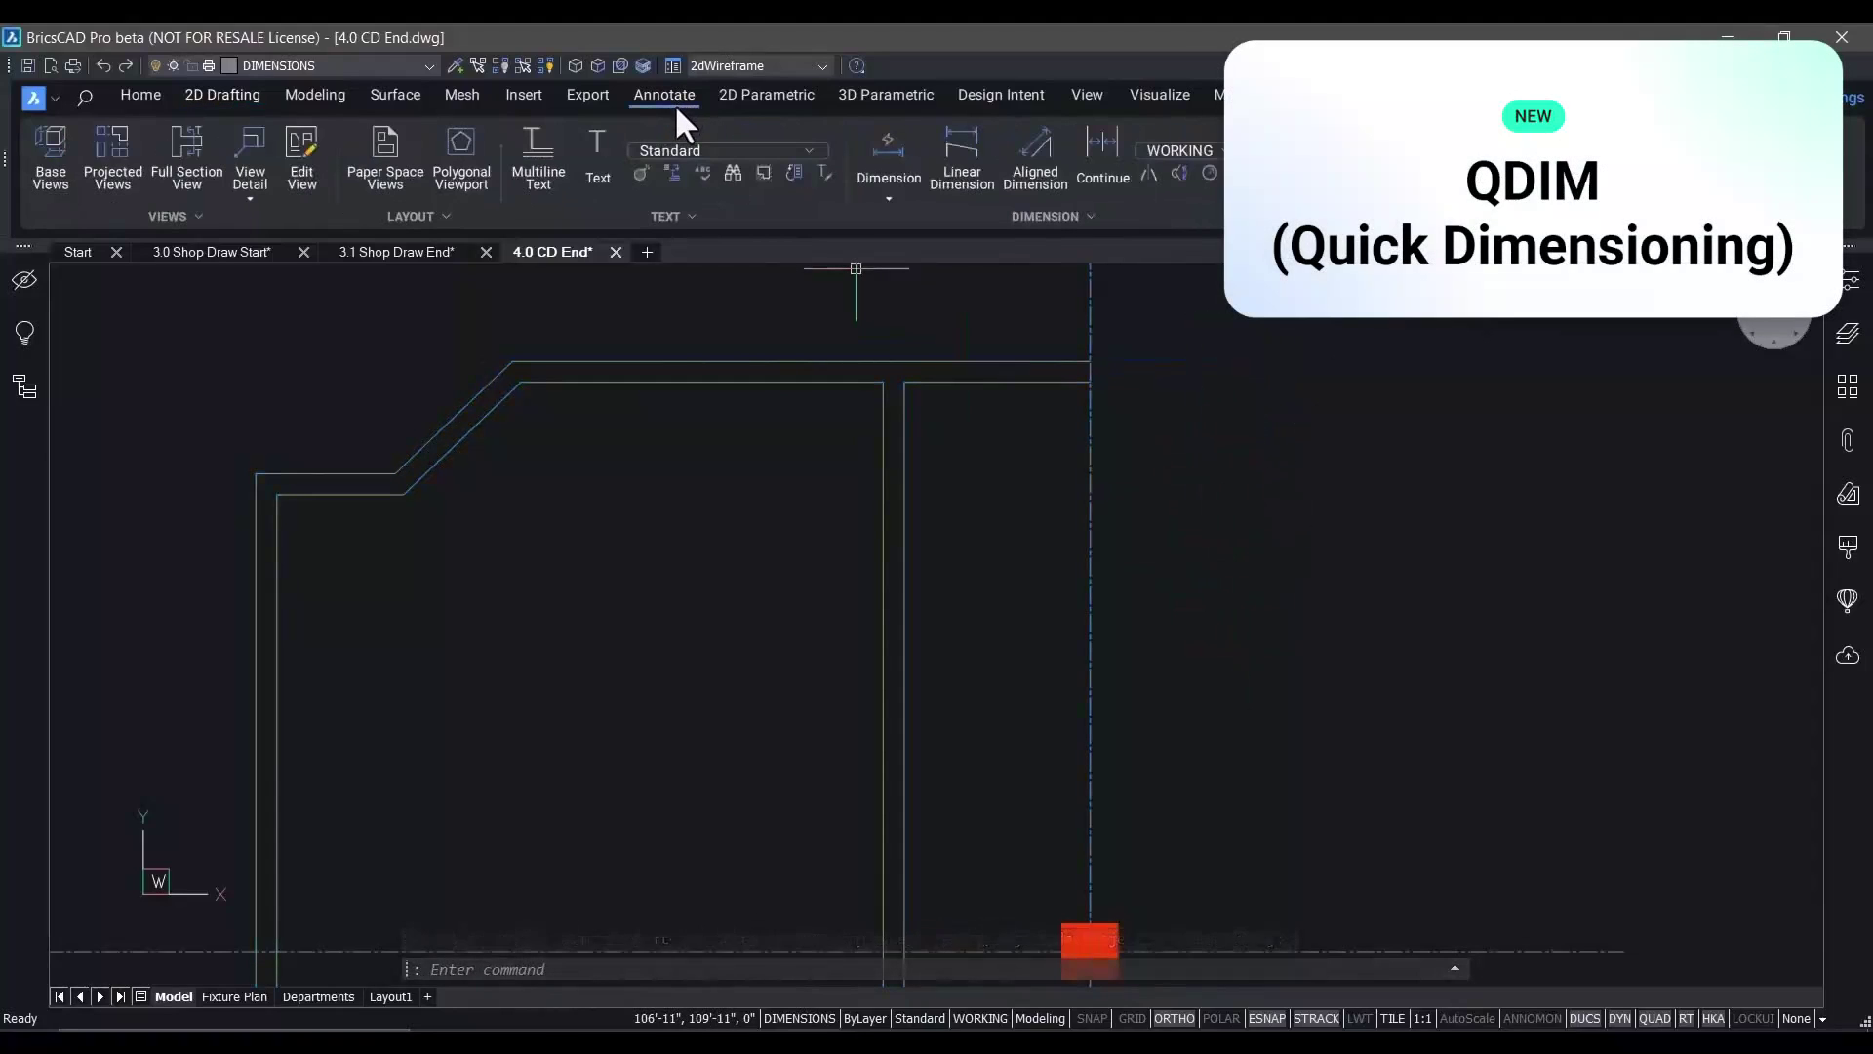
left_click(890, 196)
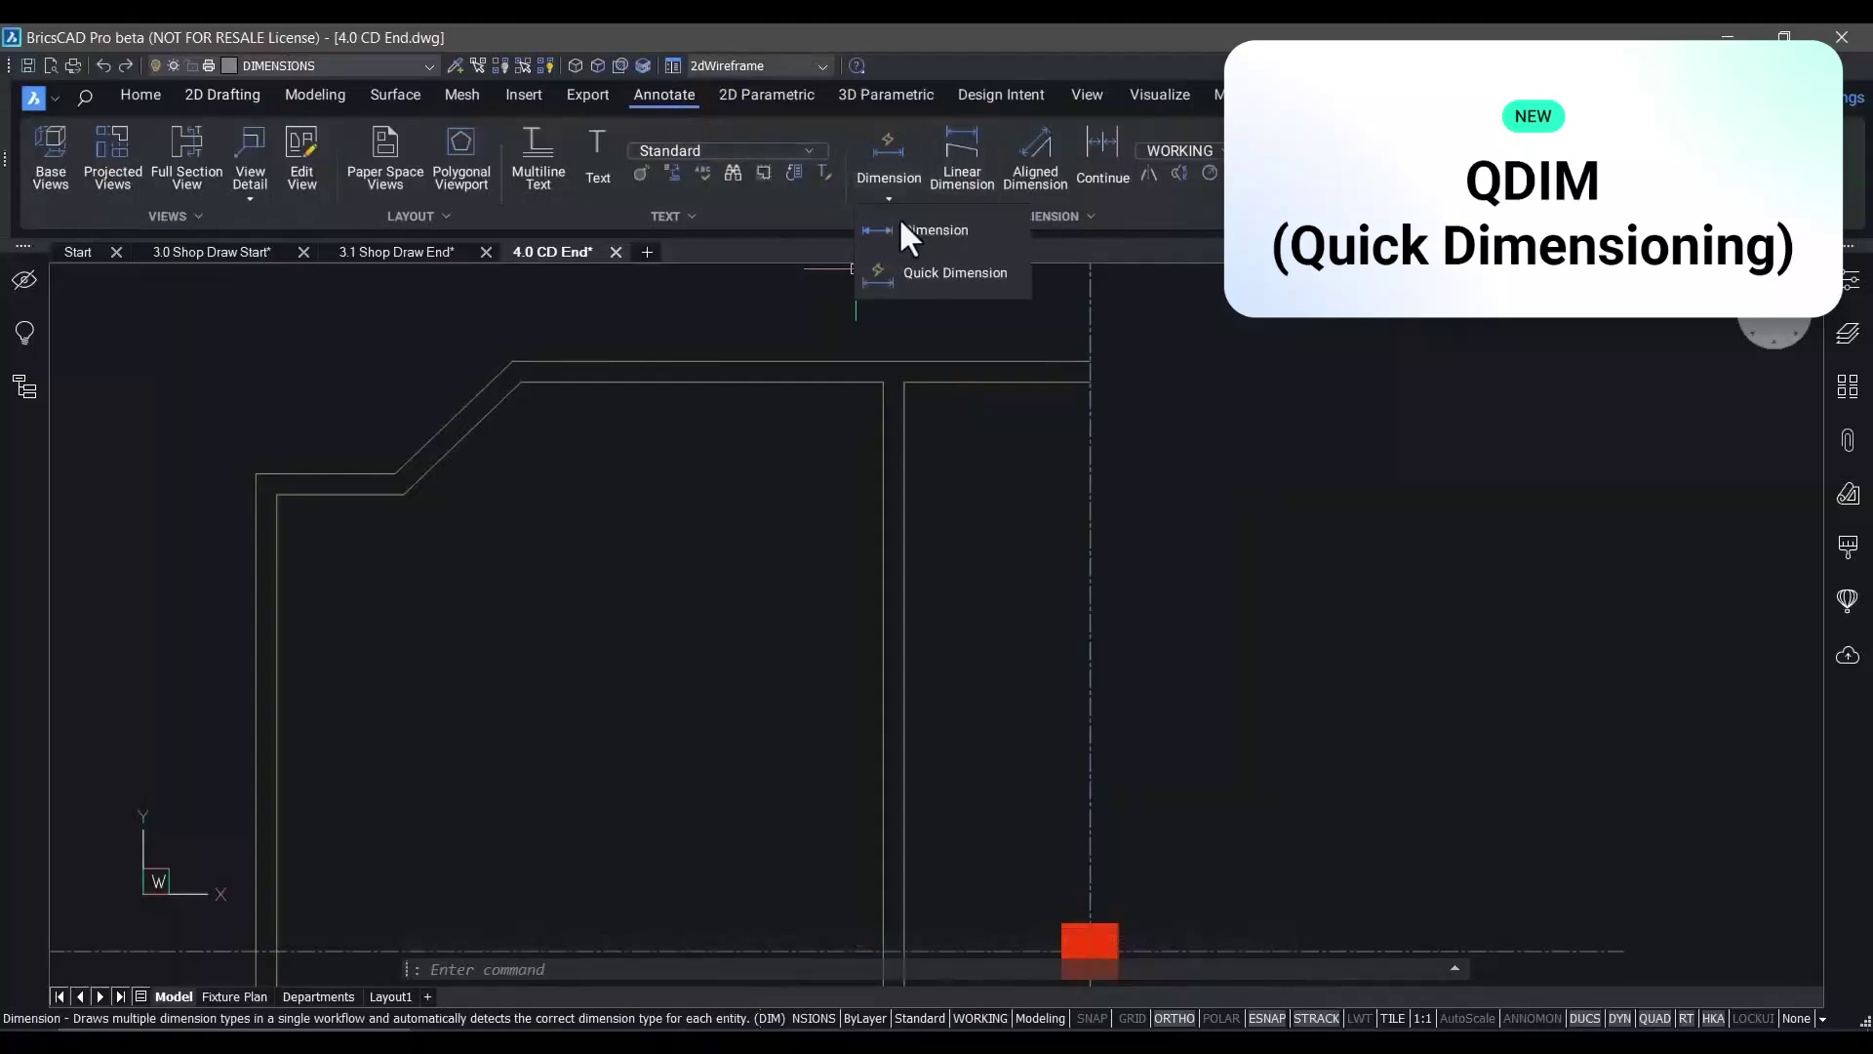
left_click(913, 274)
left_click(996, 362)
mouse_move(1015, 296)
left_mouse_down()
mouse_move(888, 581)
mouse_move(253, 792)
mouse_move(237, 611)
left_mouse_up()
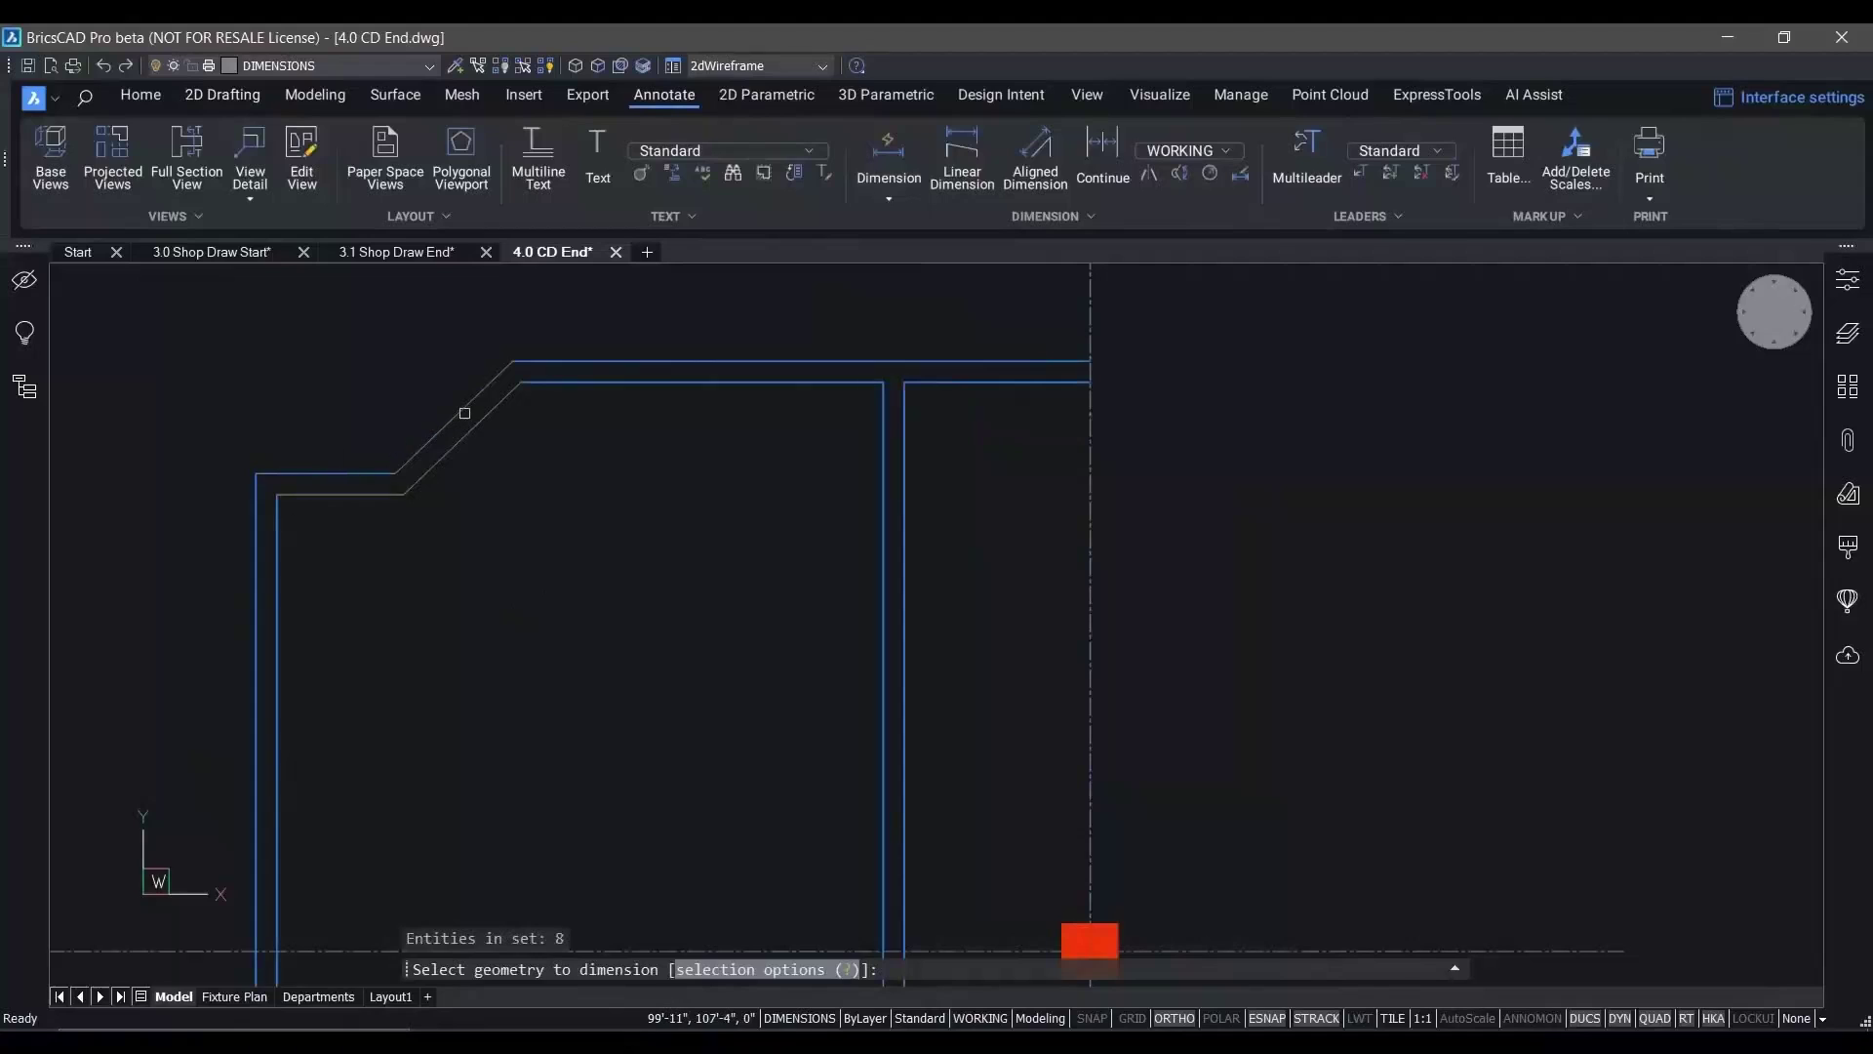
key("Return")
middle_click_drag(464, 409, 519, 626)
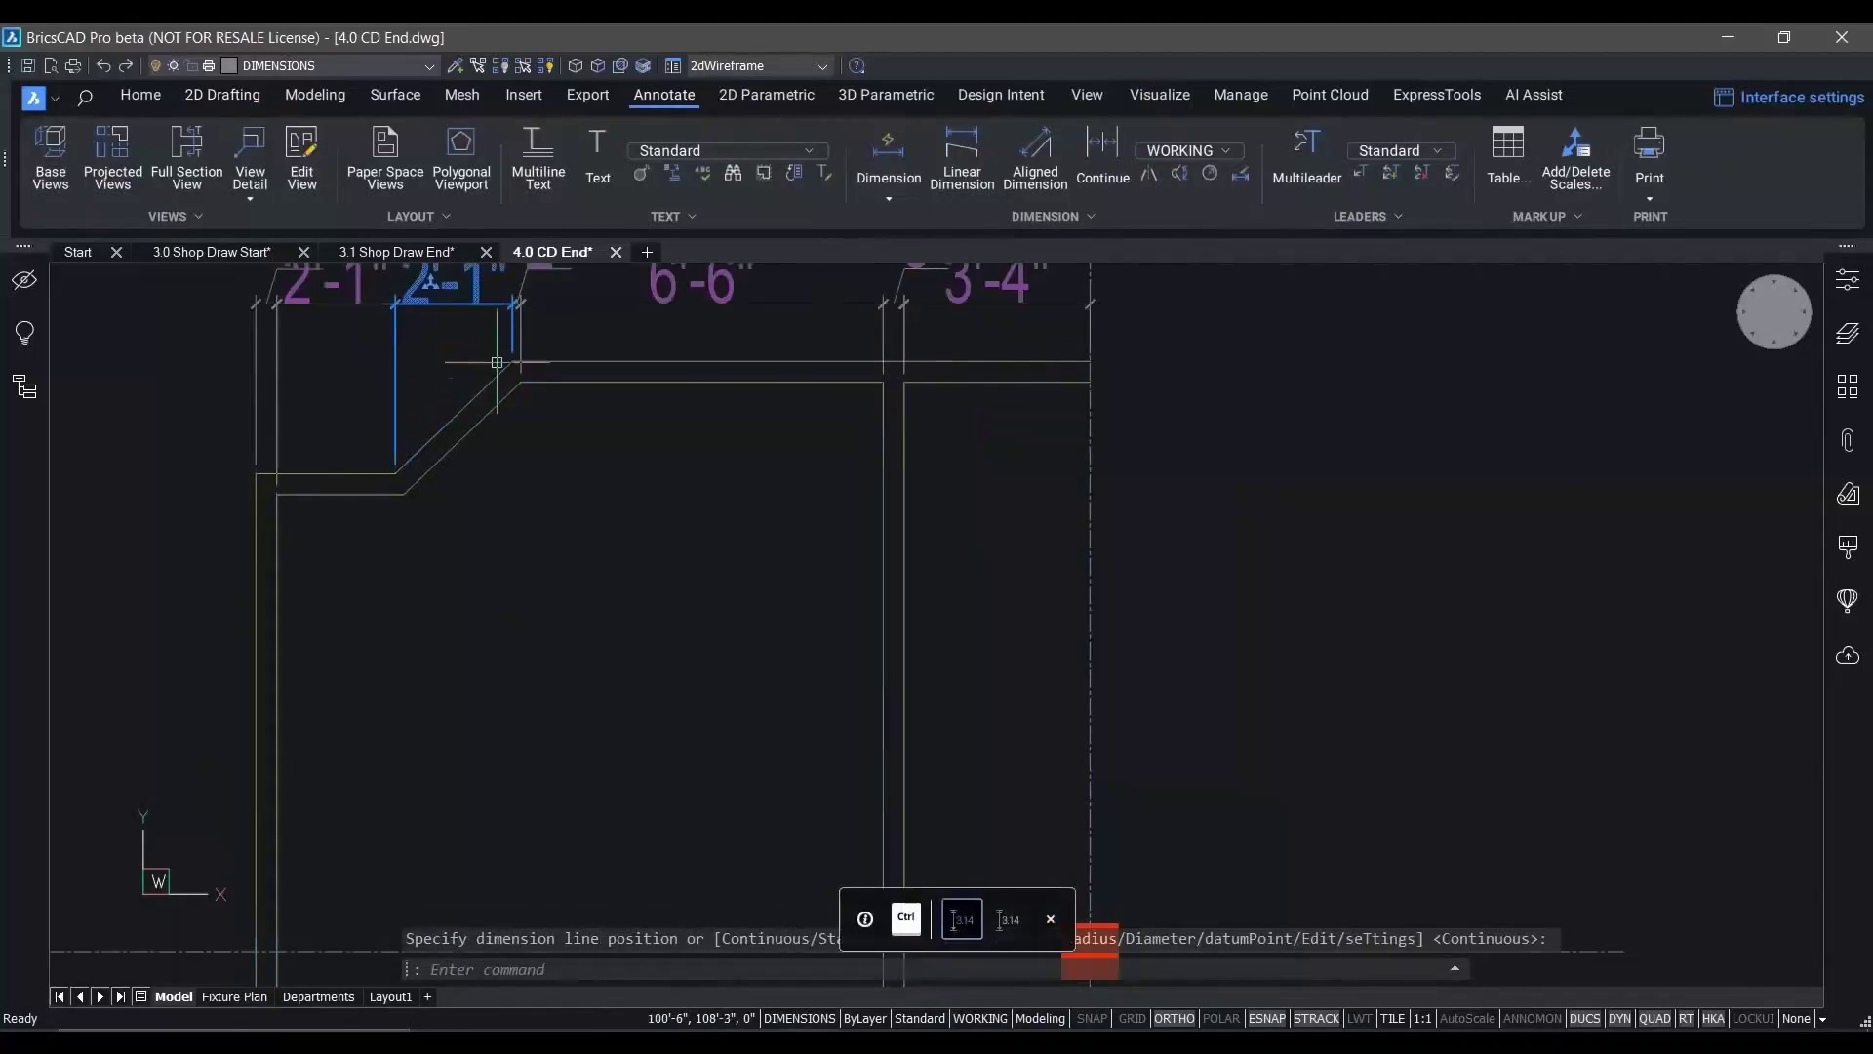
left_click(448, 529)
Move the 4" dimension text up and to the left
left_click(353, 458)
left_click(353, 463)
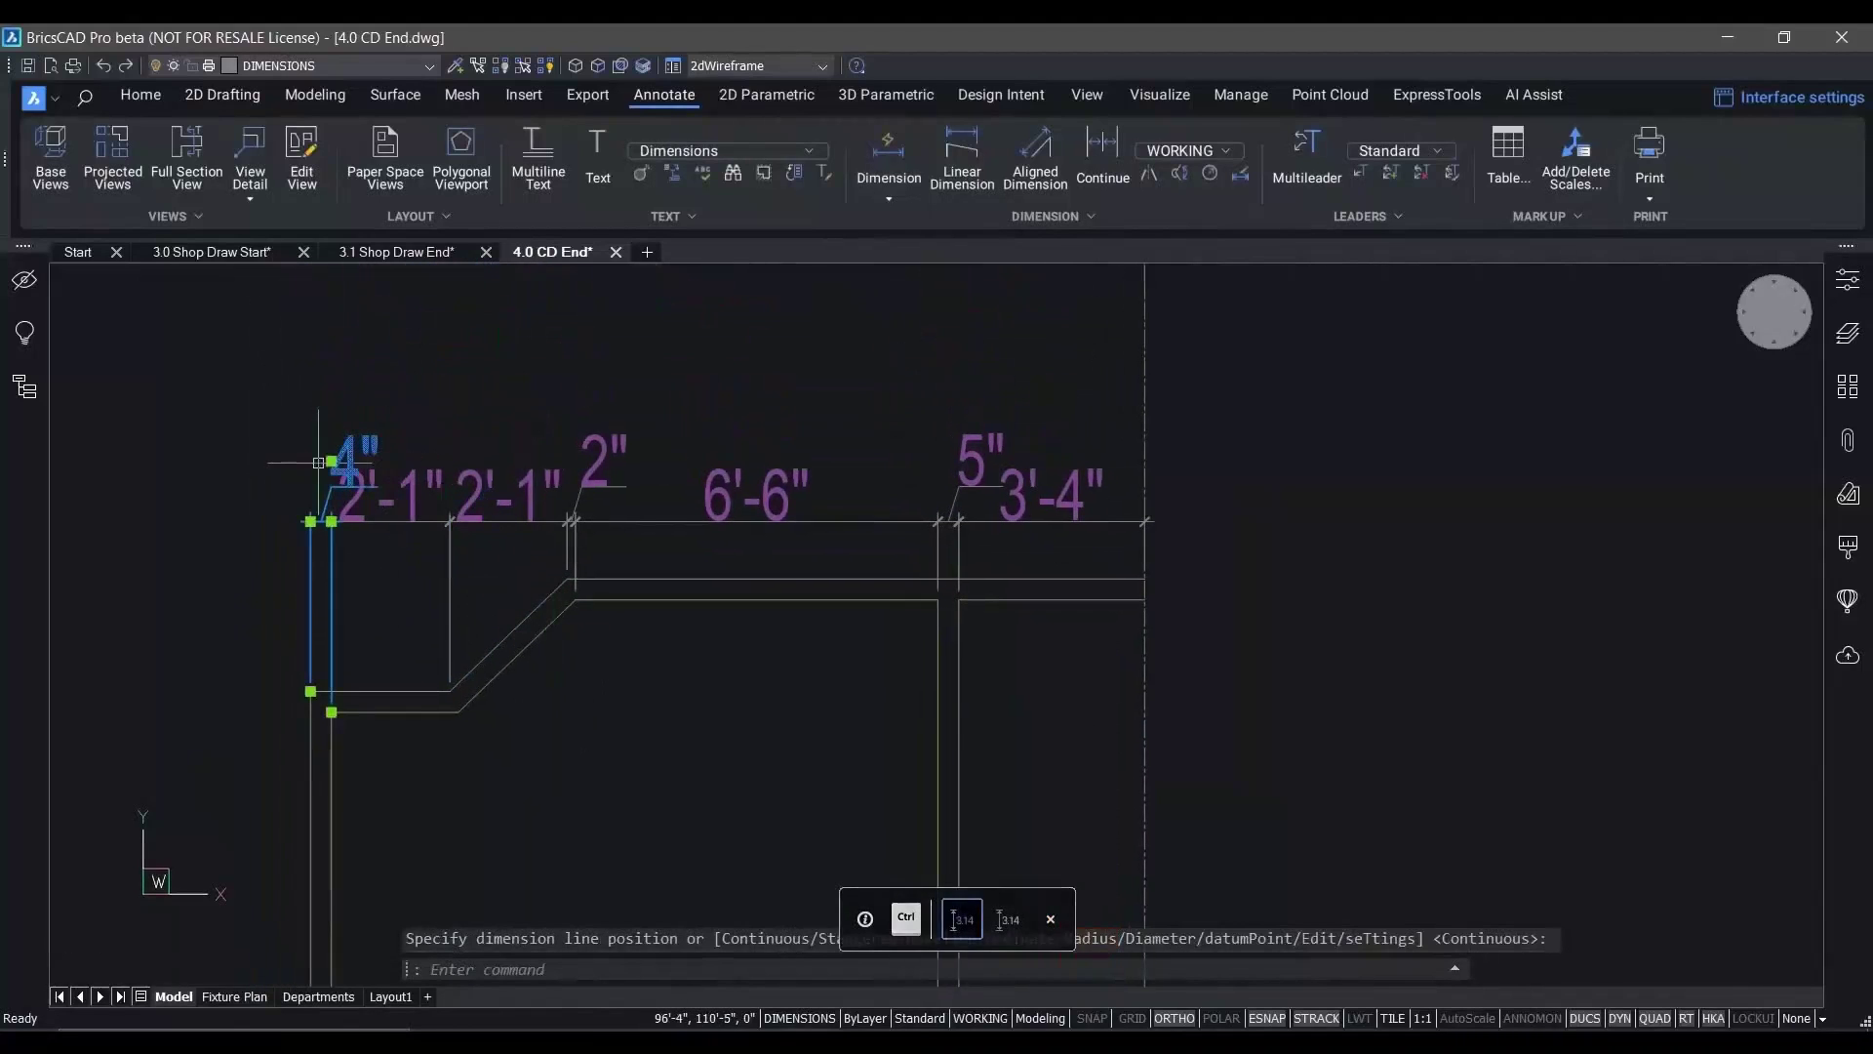
key("Escape")
Switch to the saved ANNOMON checkstands view and turn on annotation monitoring
right_click(1775, 310)
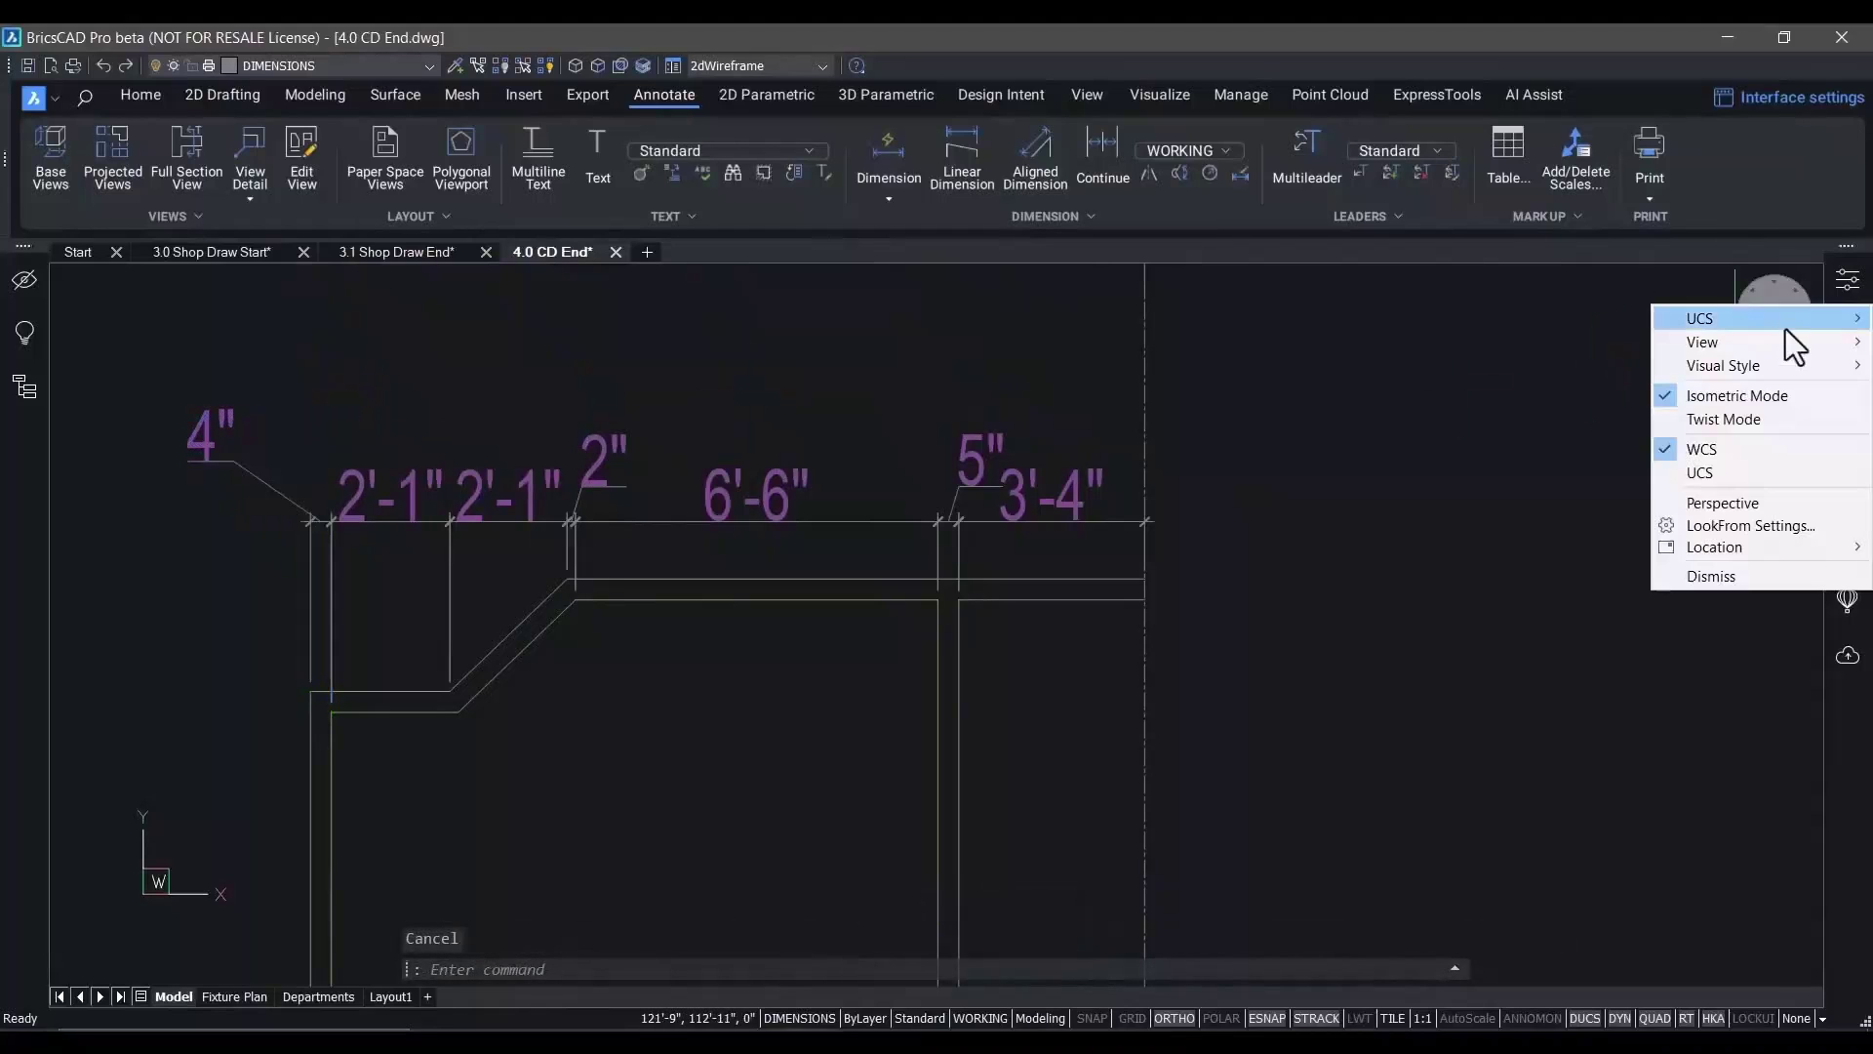
mouse_move(1781, 349)
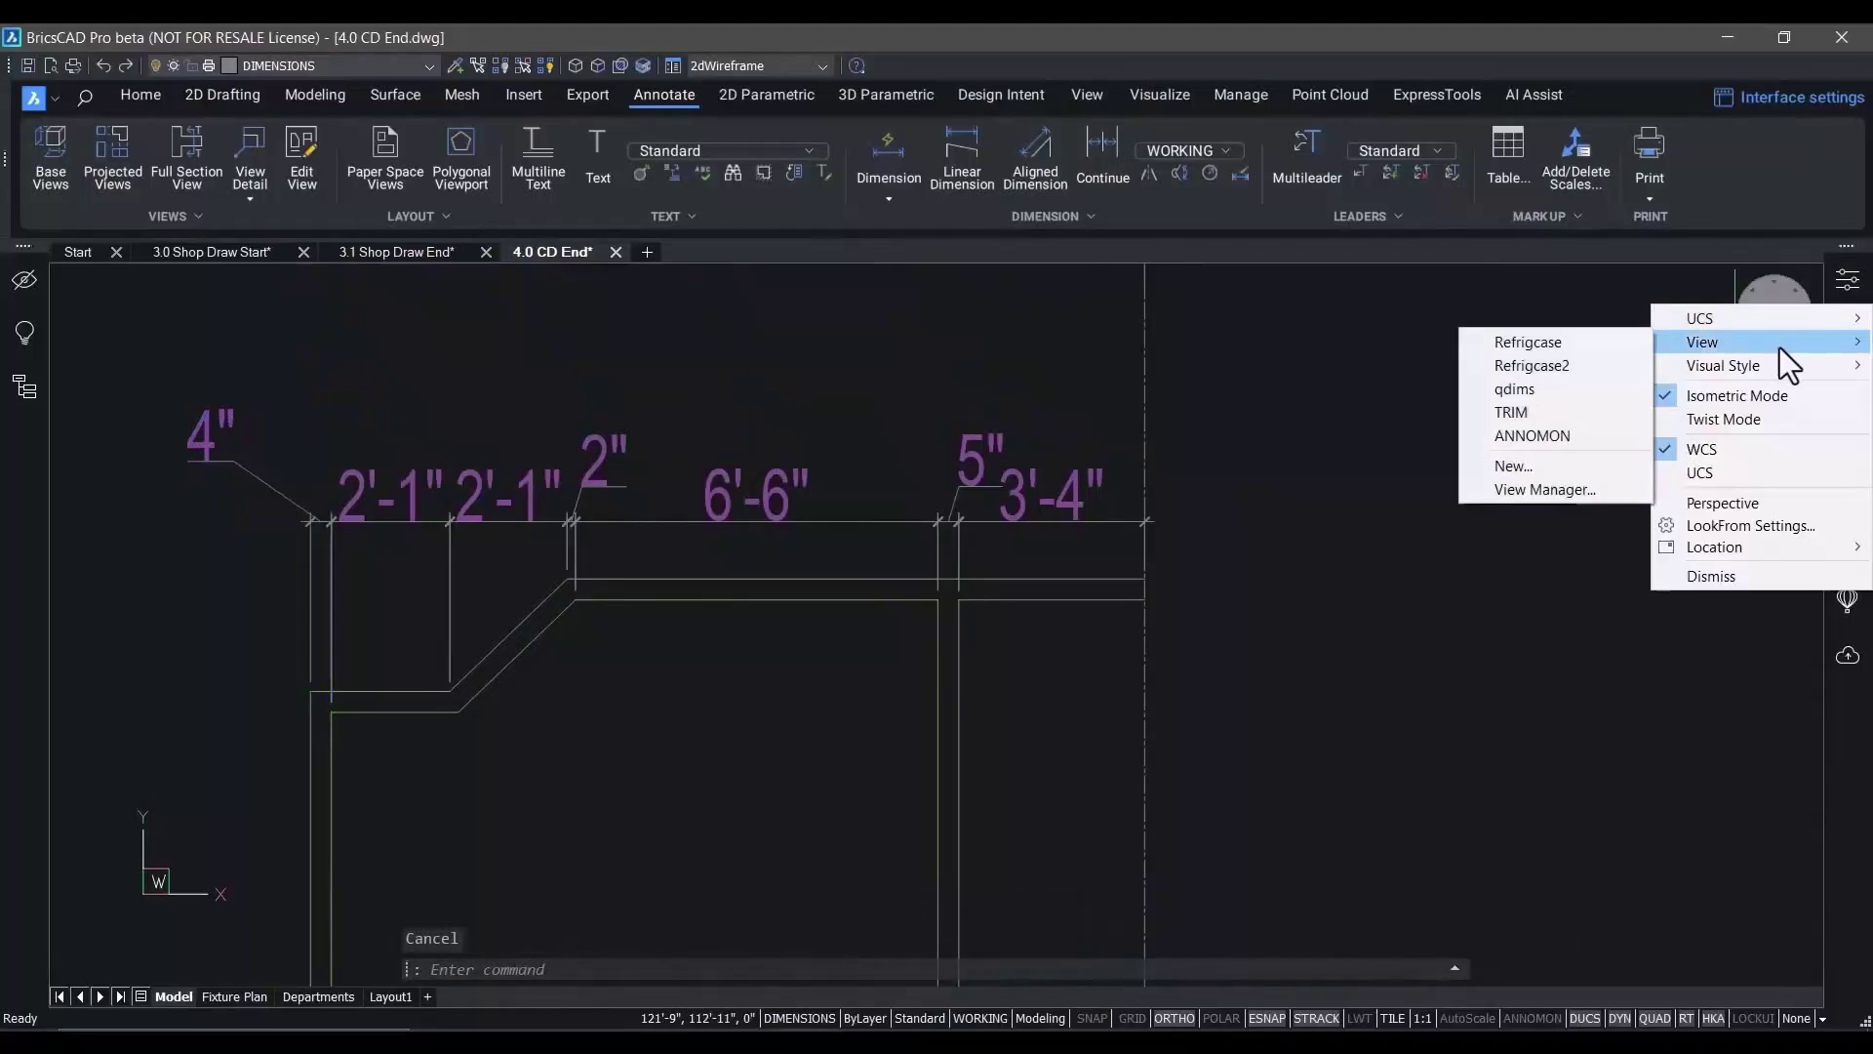
left_click(1596, 435)
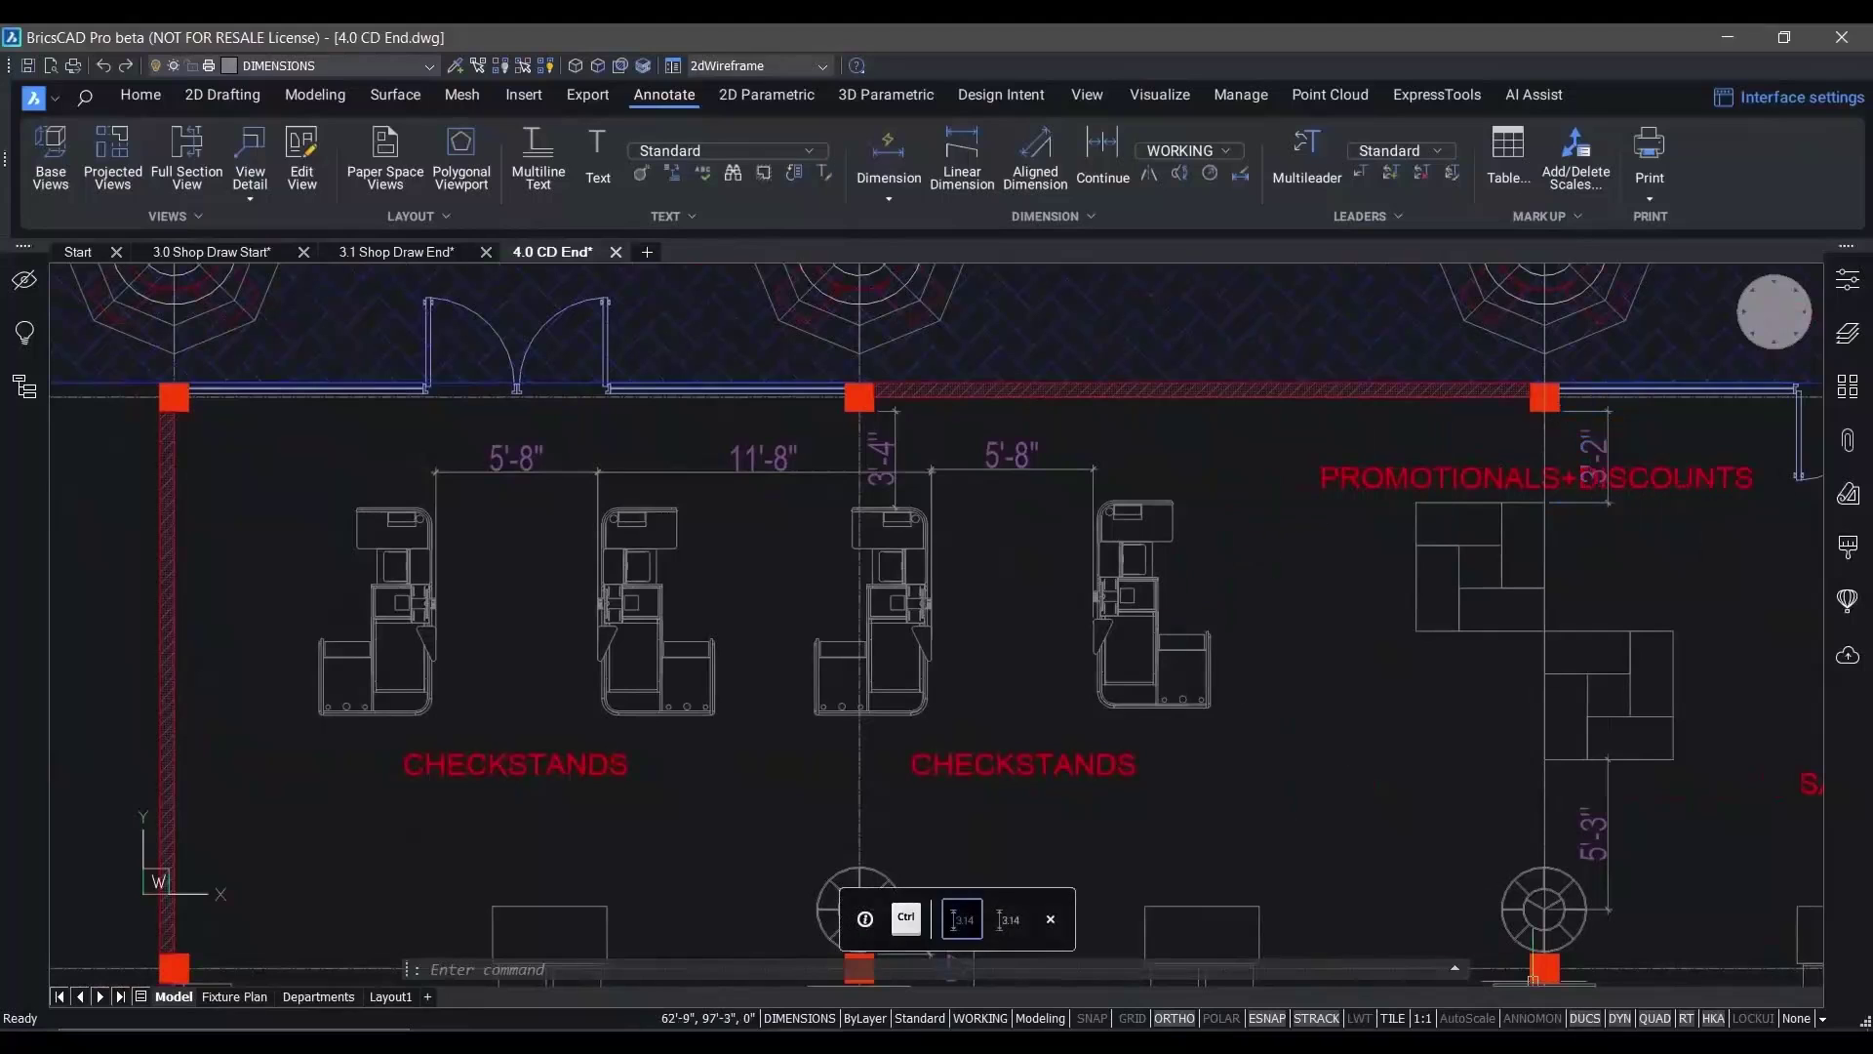
left_click(1549, 1019)
scroll(1037, 464, "up", 5)
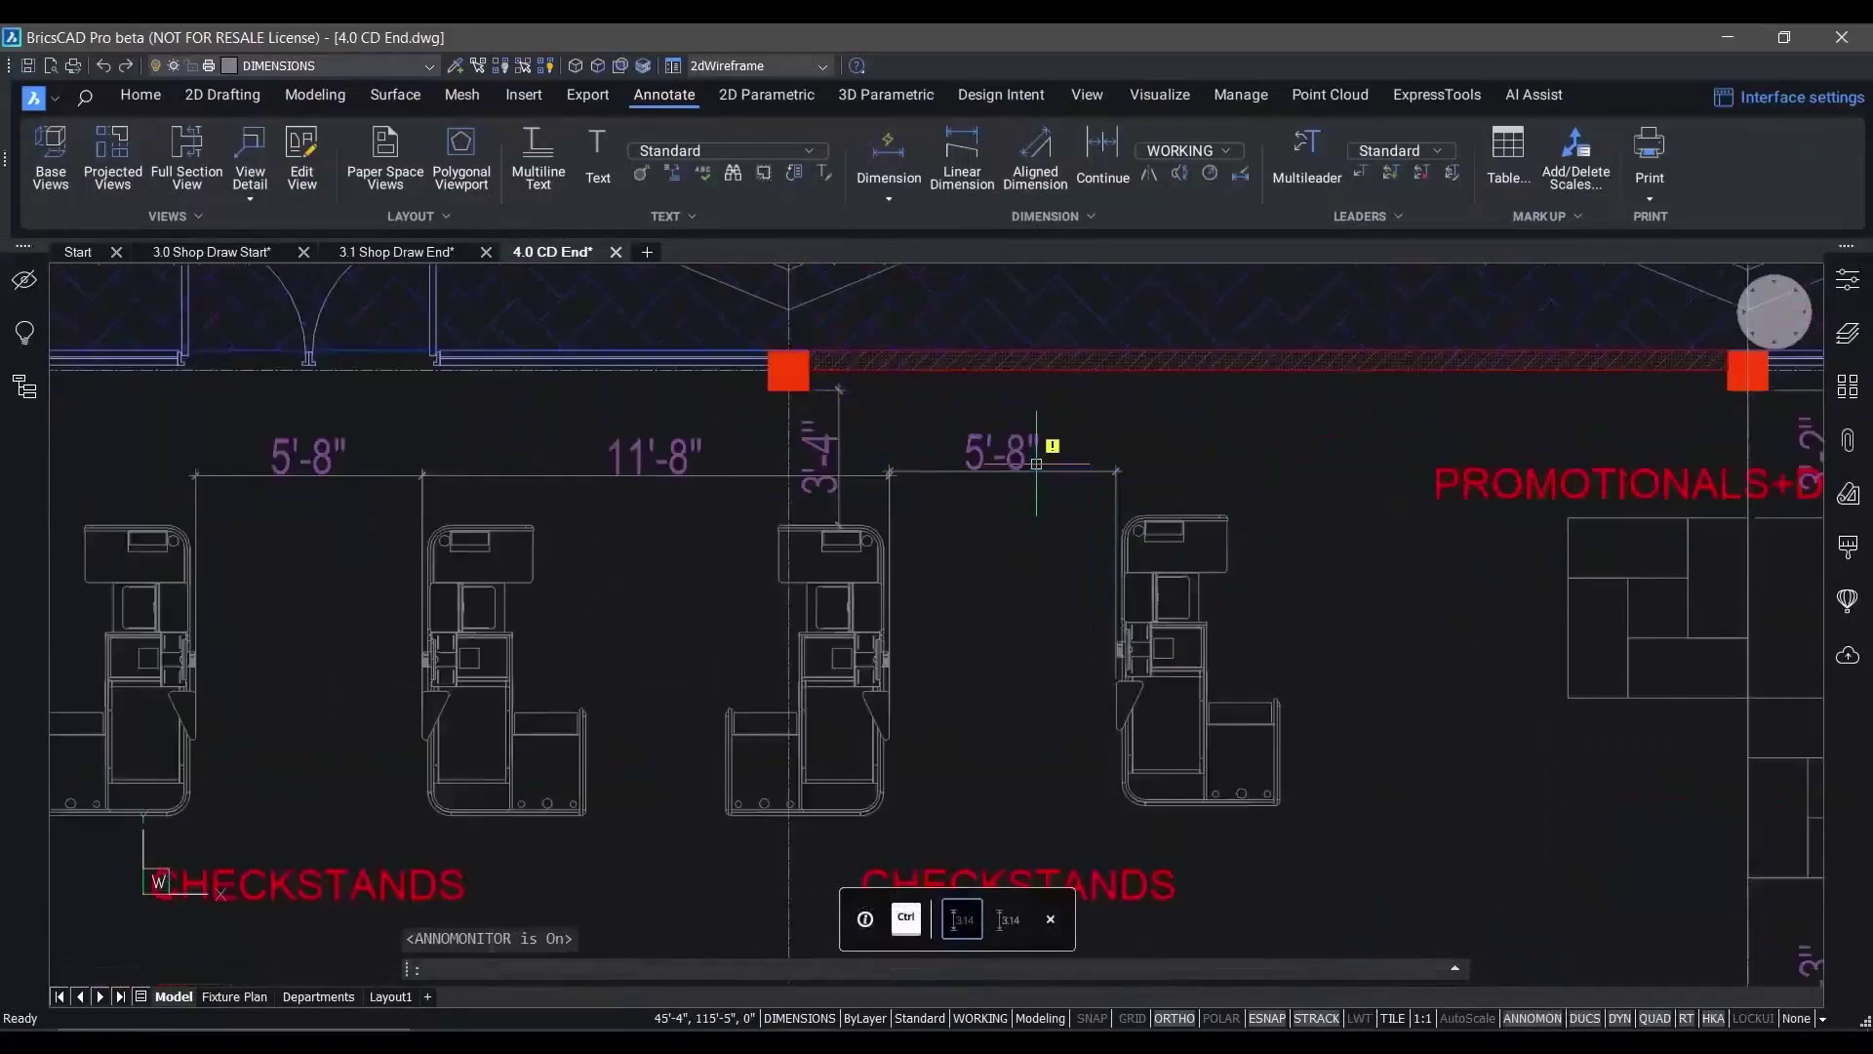
scroll(1073, 586, "down", 3)
scroll(1132, 810, "up", 2)
Select the flagged 5'-8" dimension and review its properties
left_click(961, 371)
left_click(1847, 280)
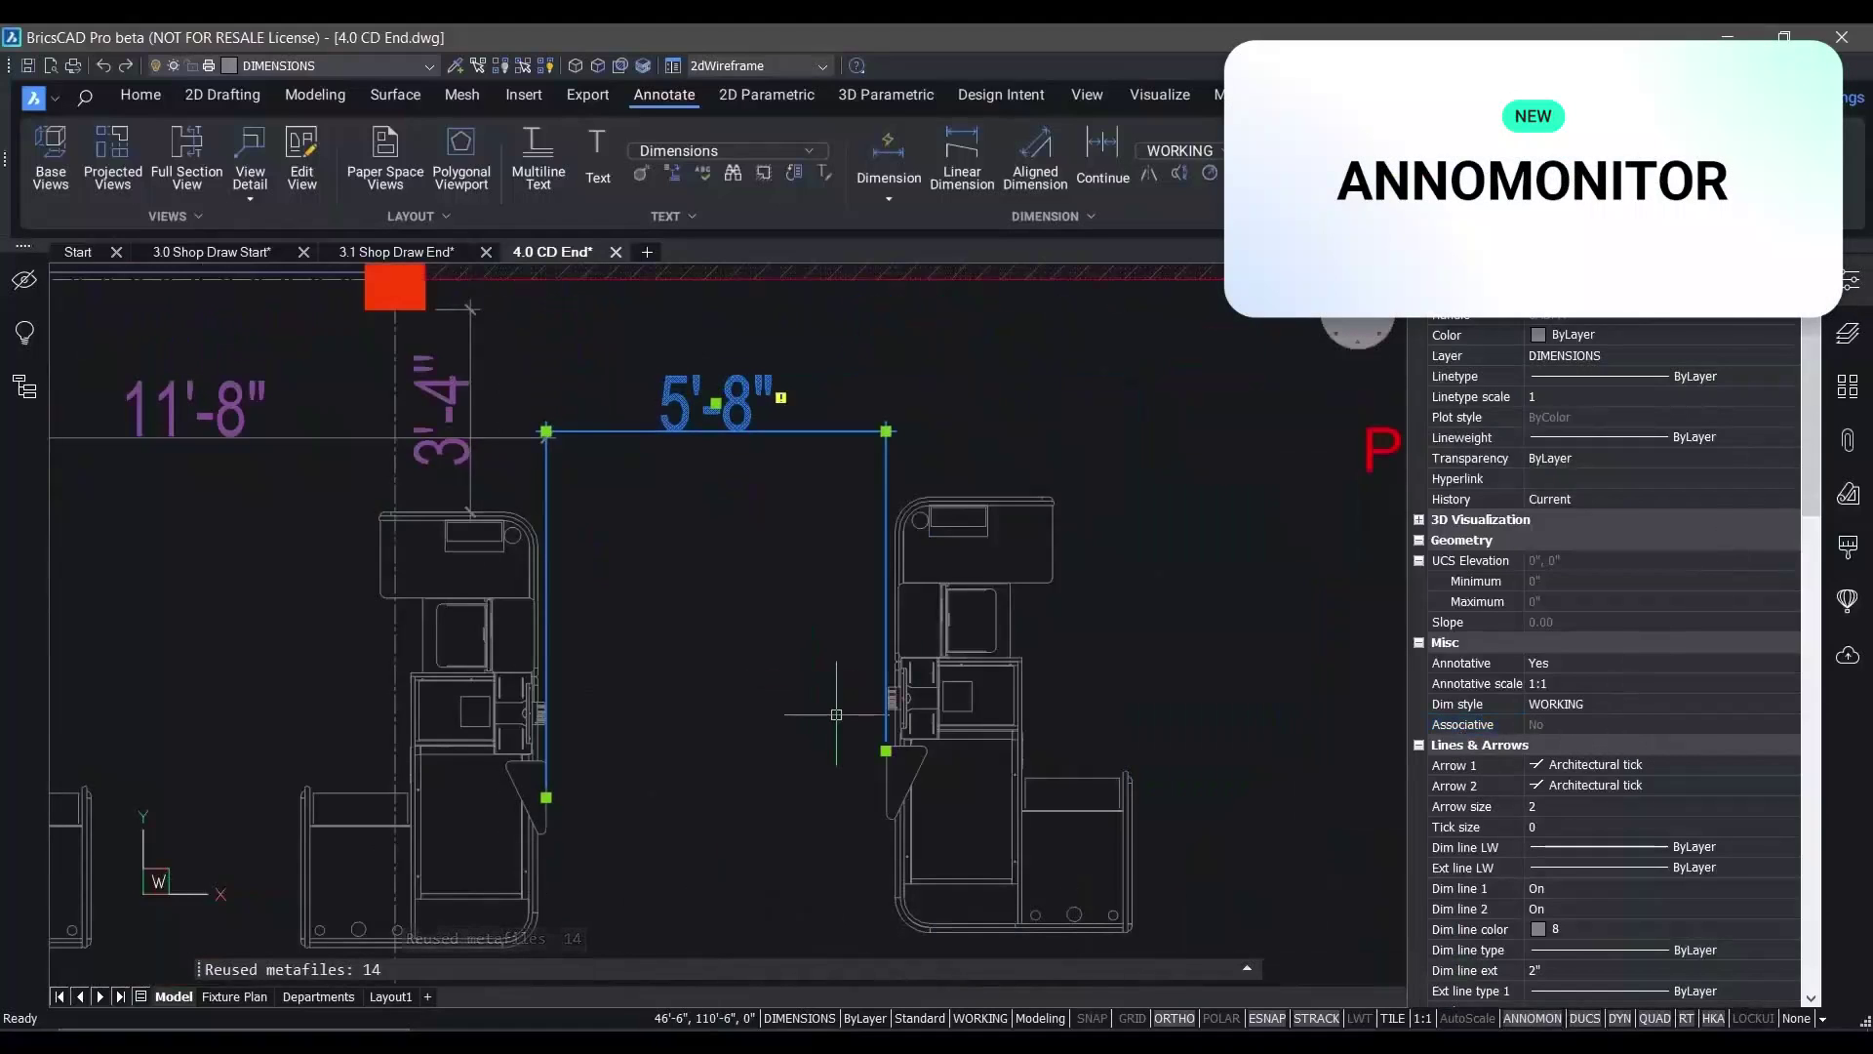
scroll(929, 787, "up", 3)
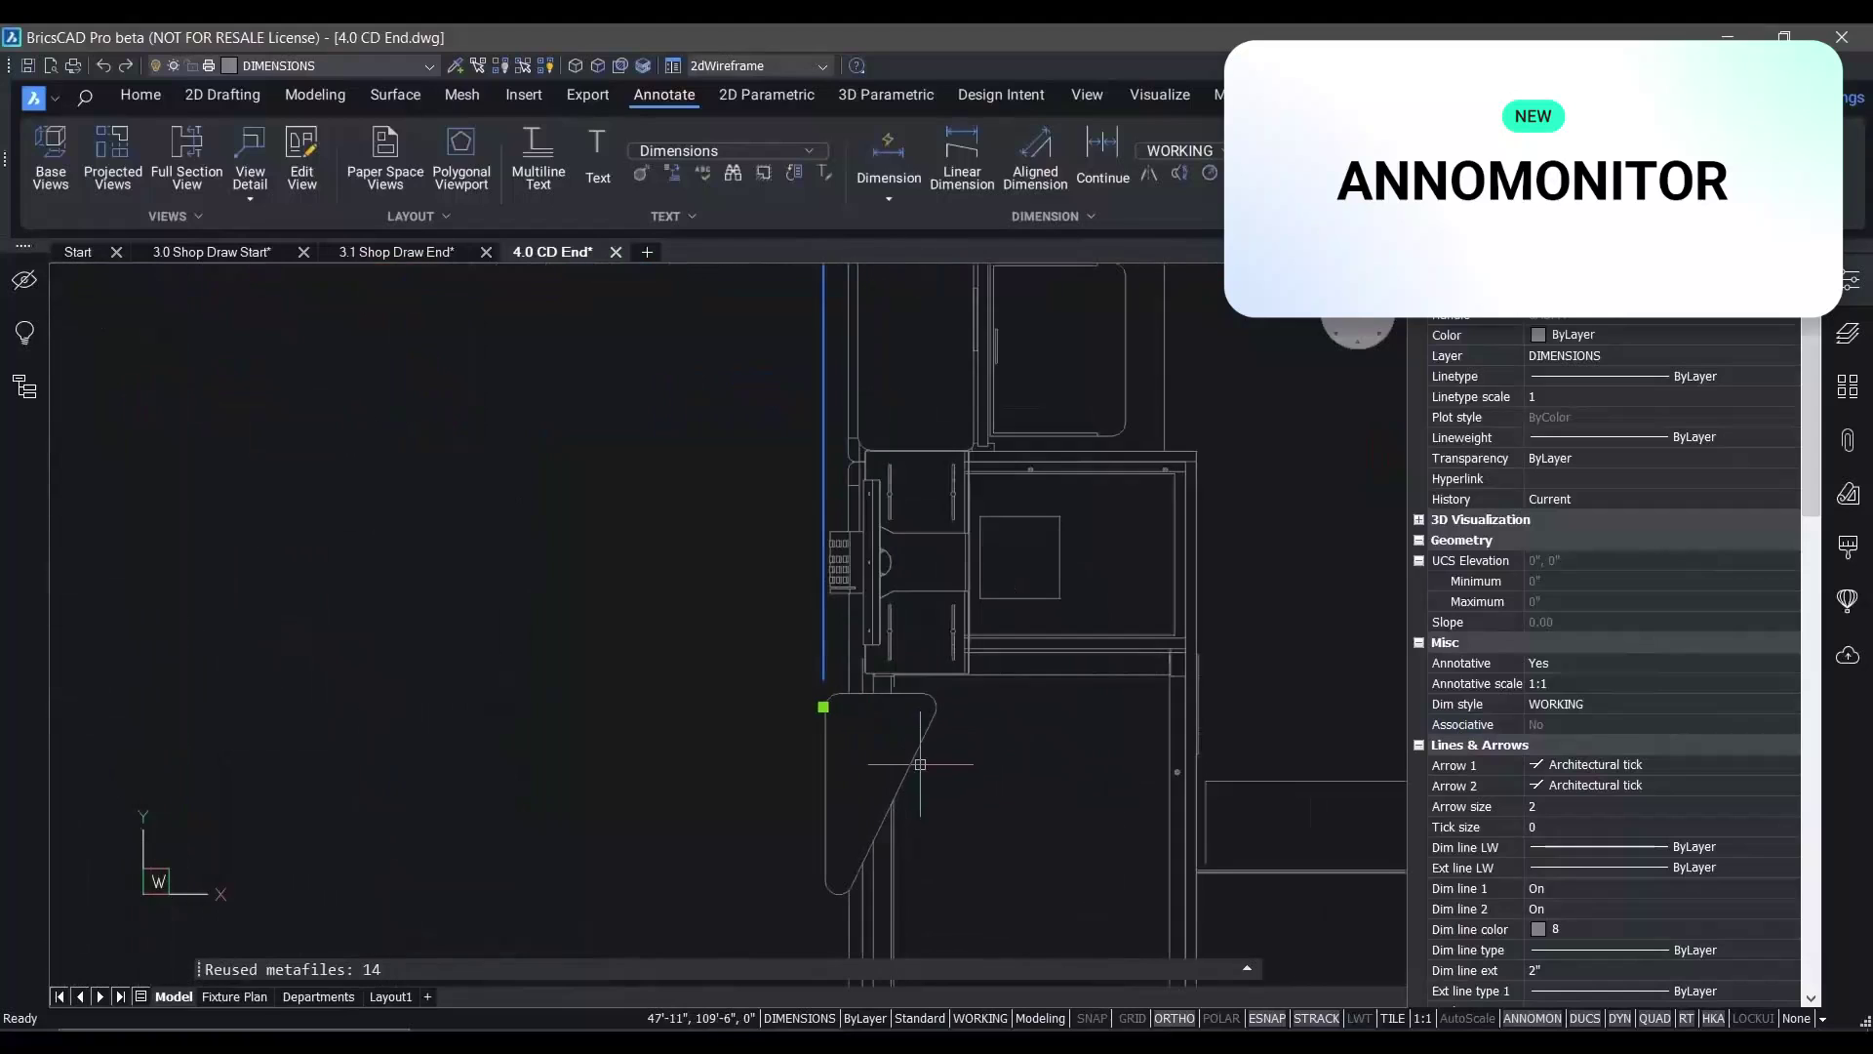
scroll(929, 787, "down", 5)
Reassociate the 5'-8" dimension's extension line to the checkstand geometry
key("Escape")
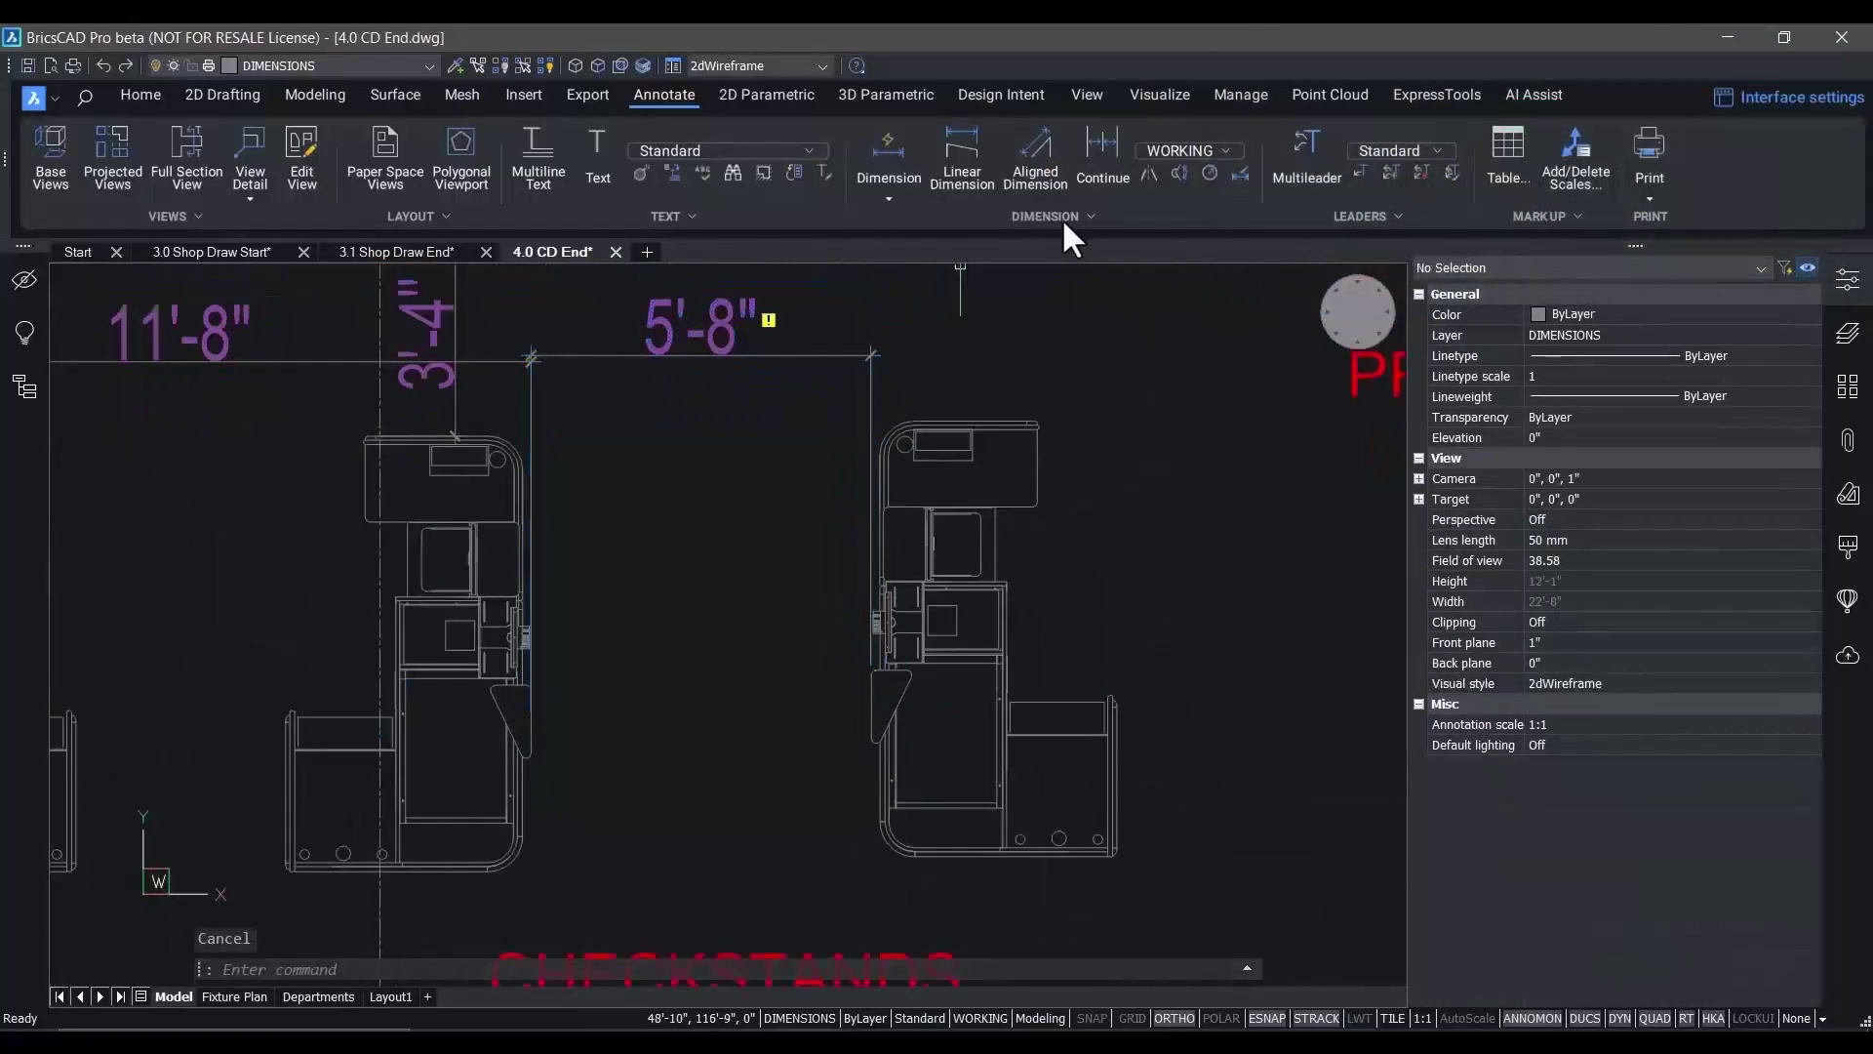
left_click(1062, 216)
left_click(1244, 351)
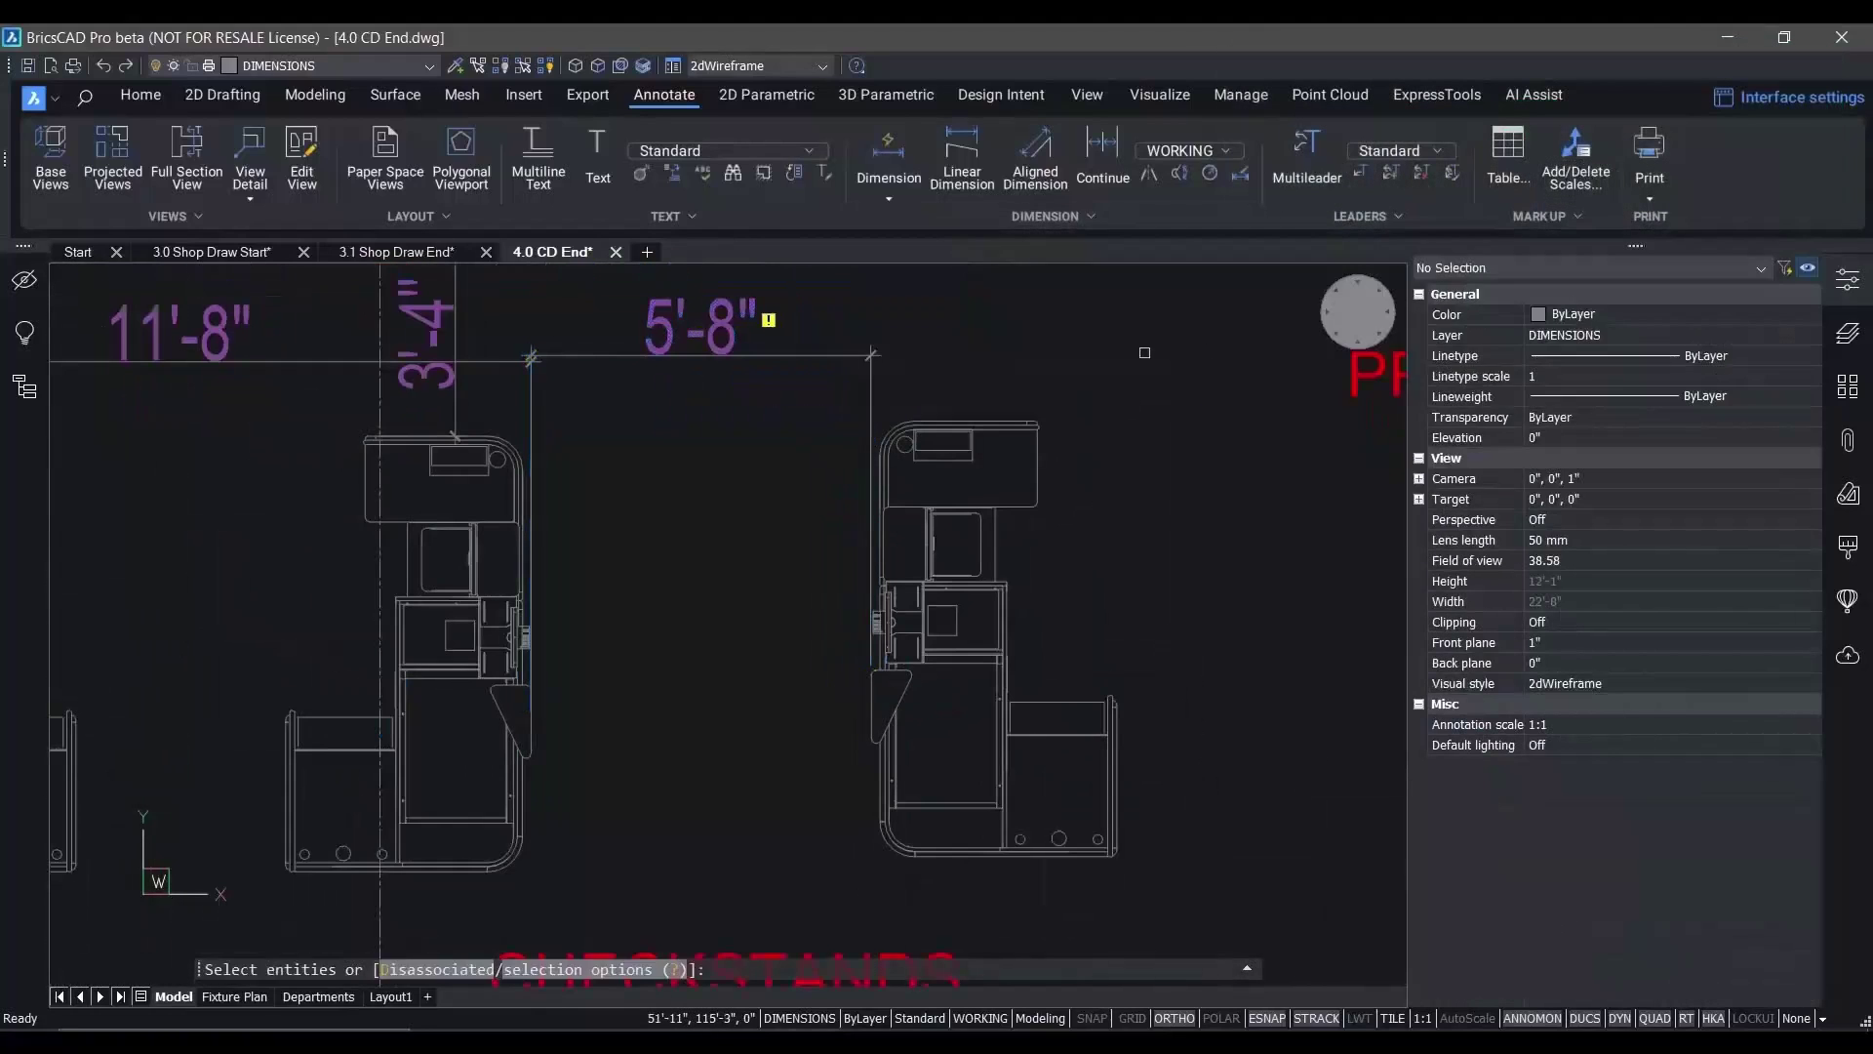
left_click(727, 314)
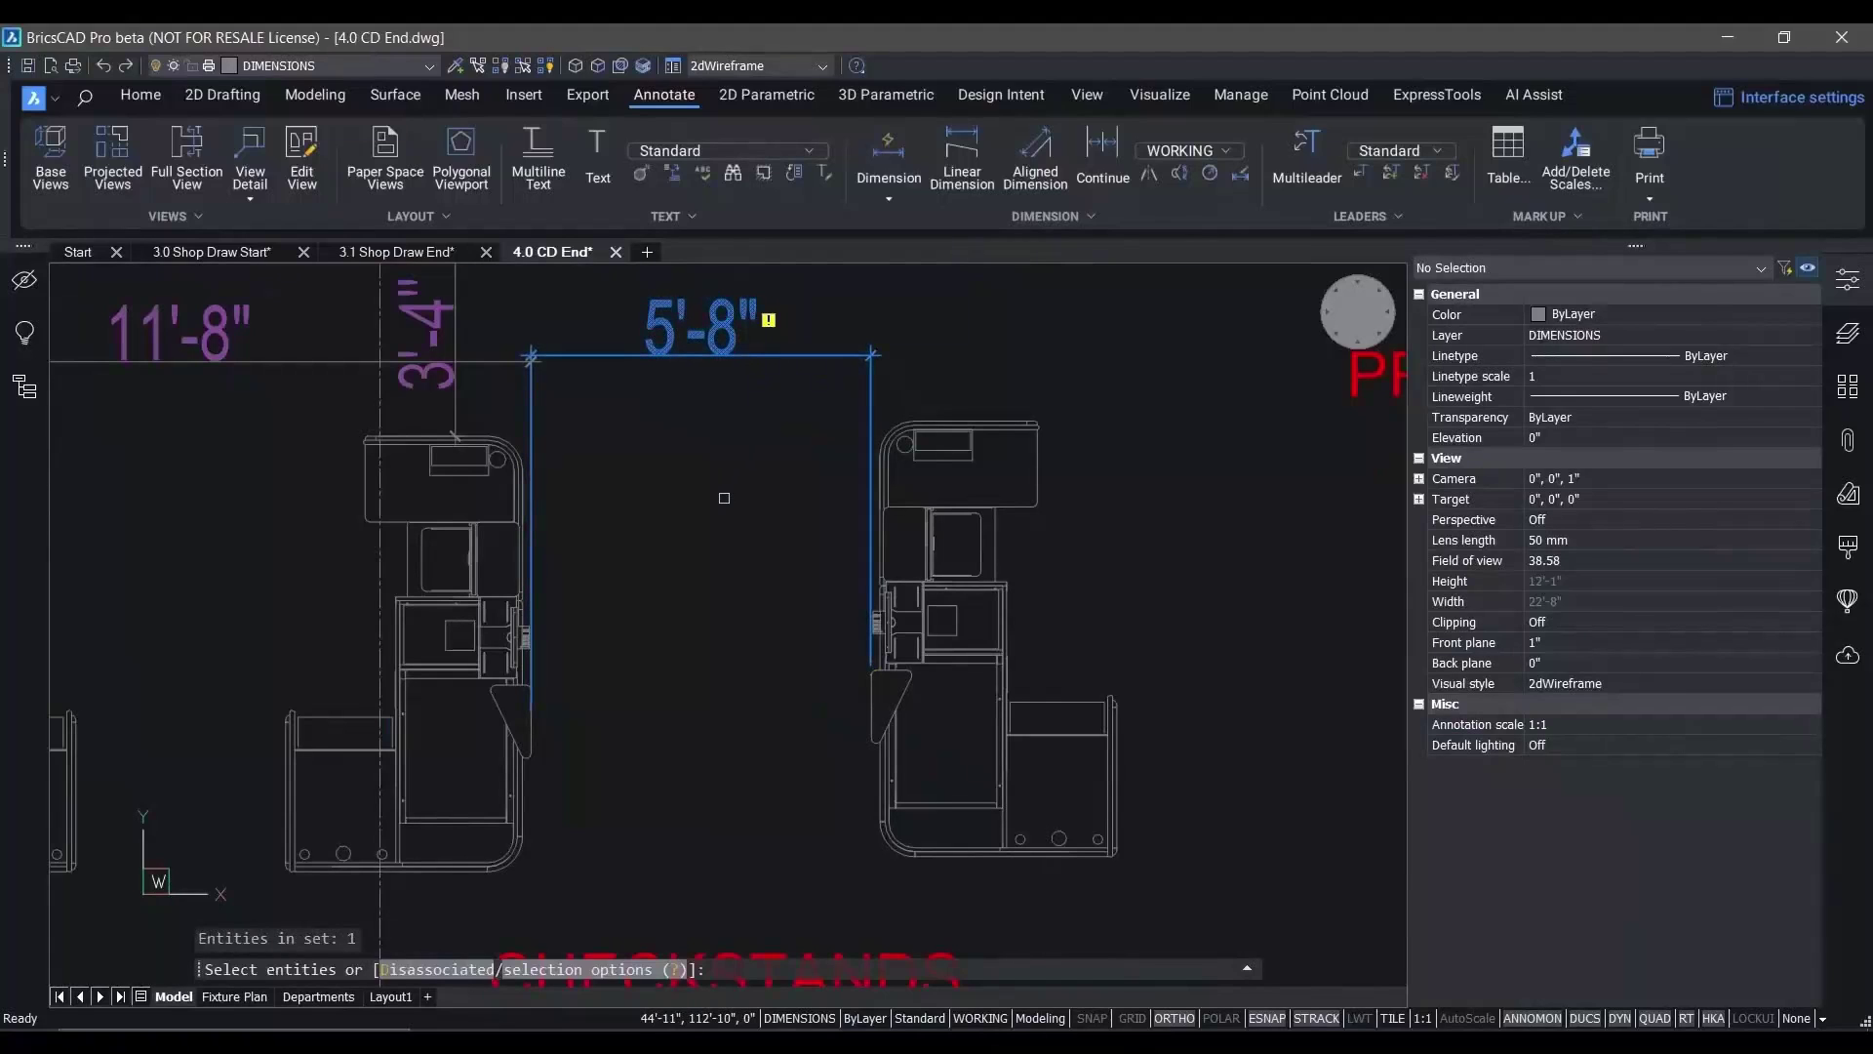
key("Return")
left_click(659, 973)
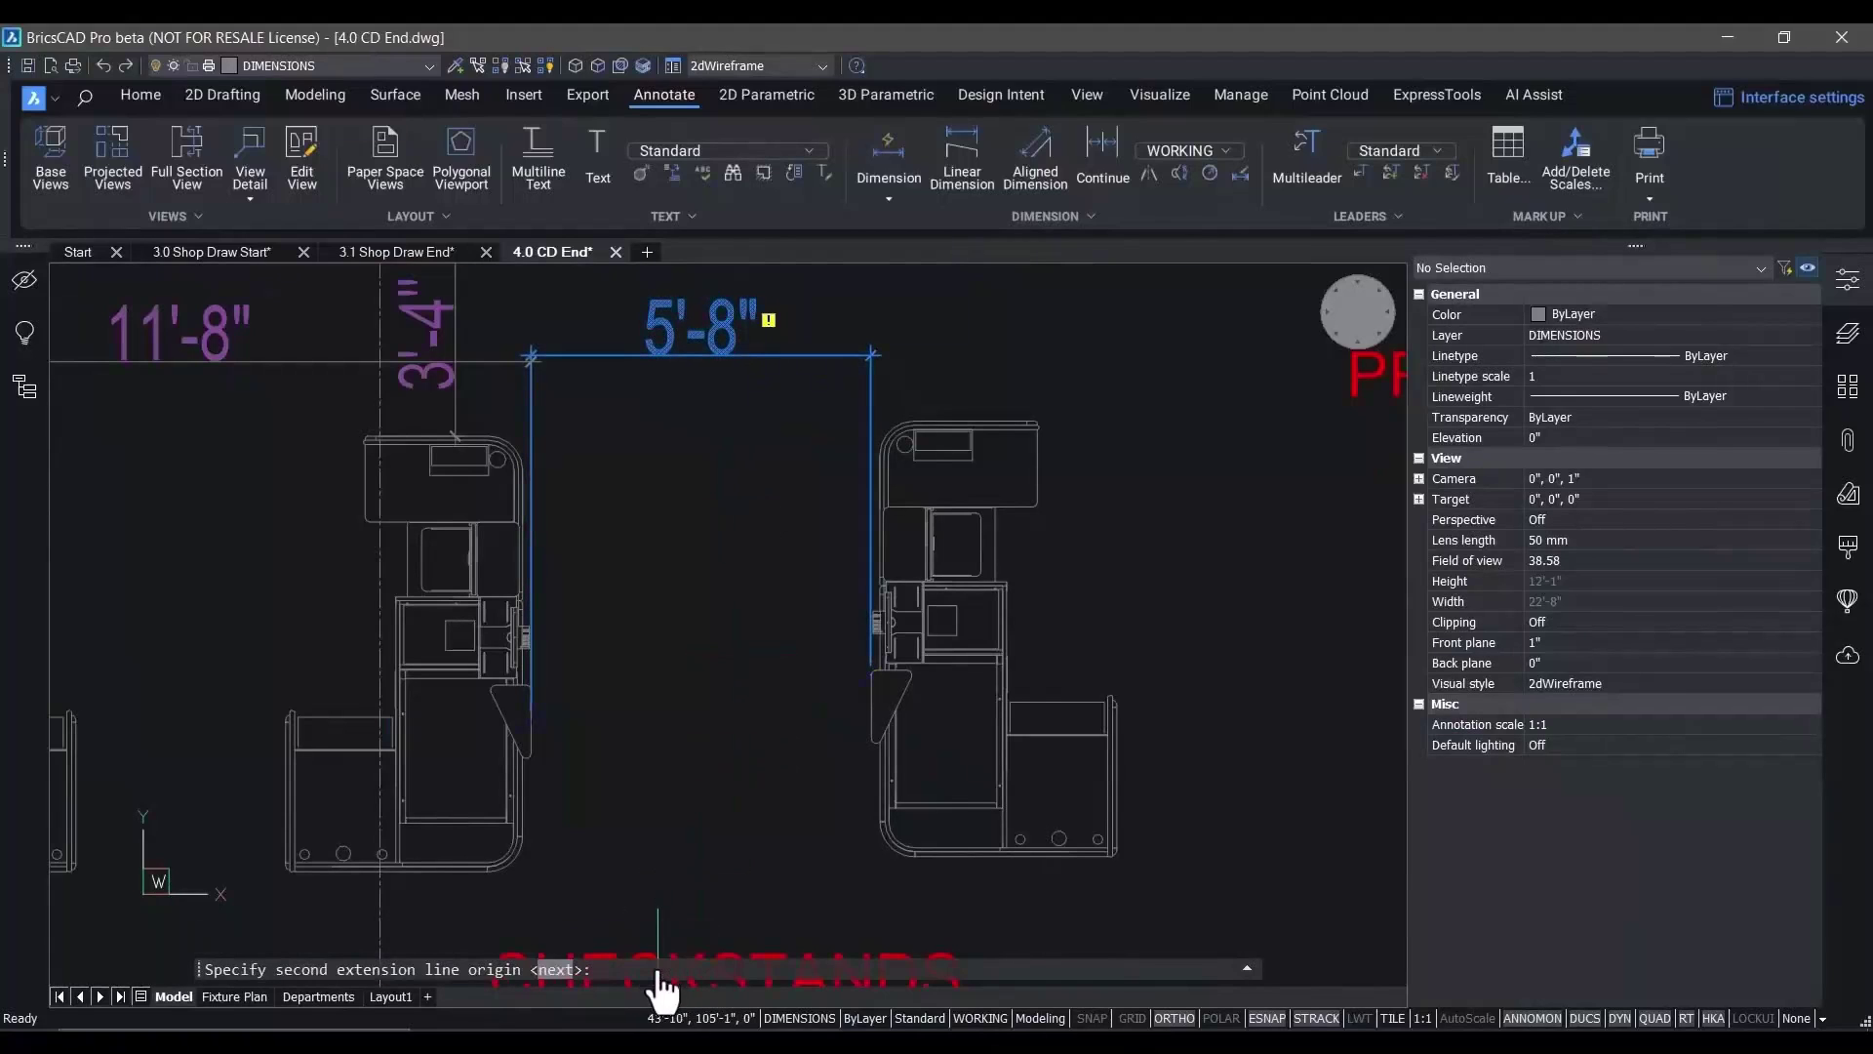
scroll(762, 680, "up", 2)
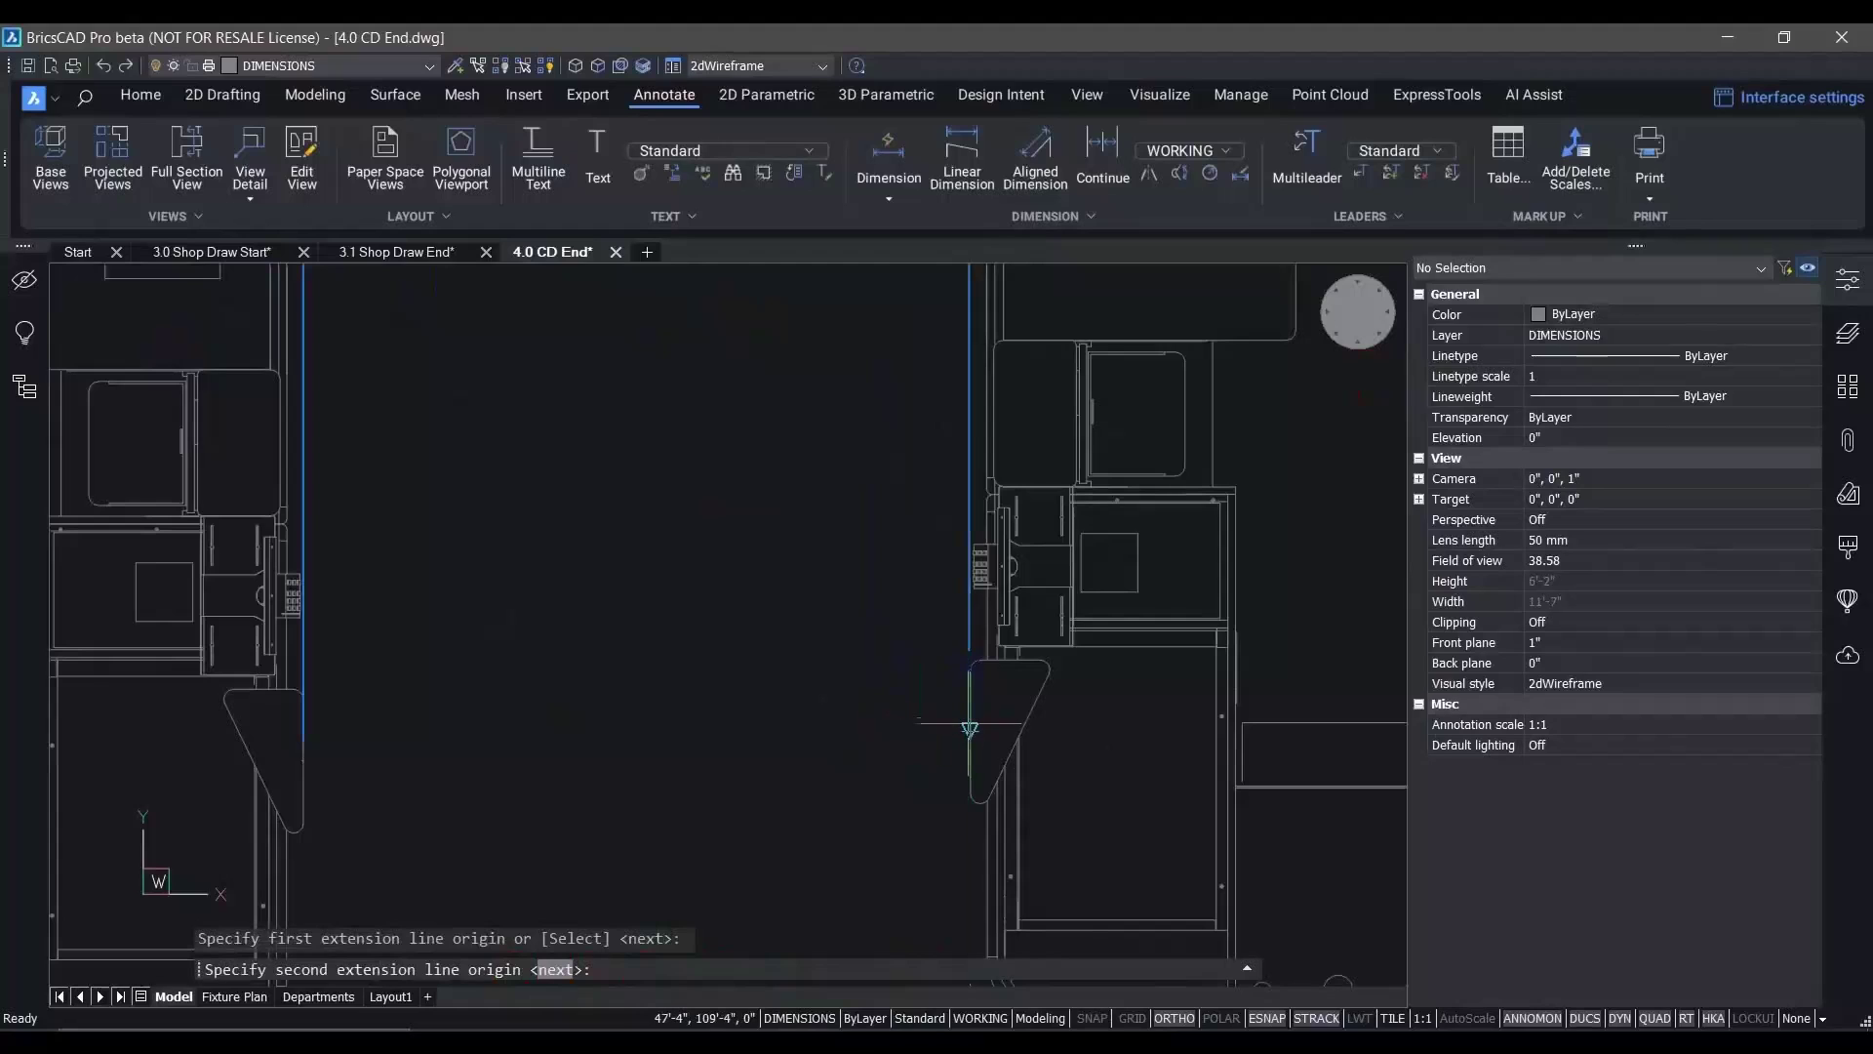
key("Escape")
scroll(970, 722, "down", 2)
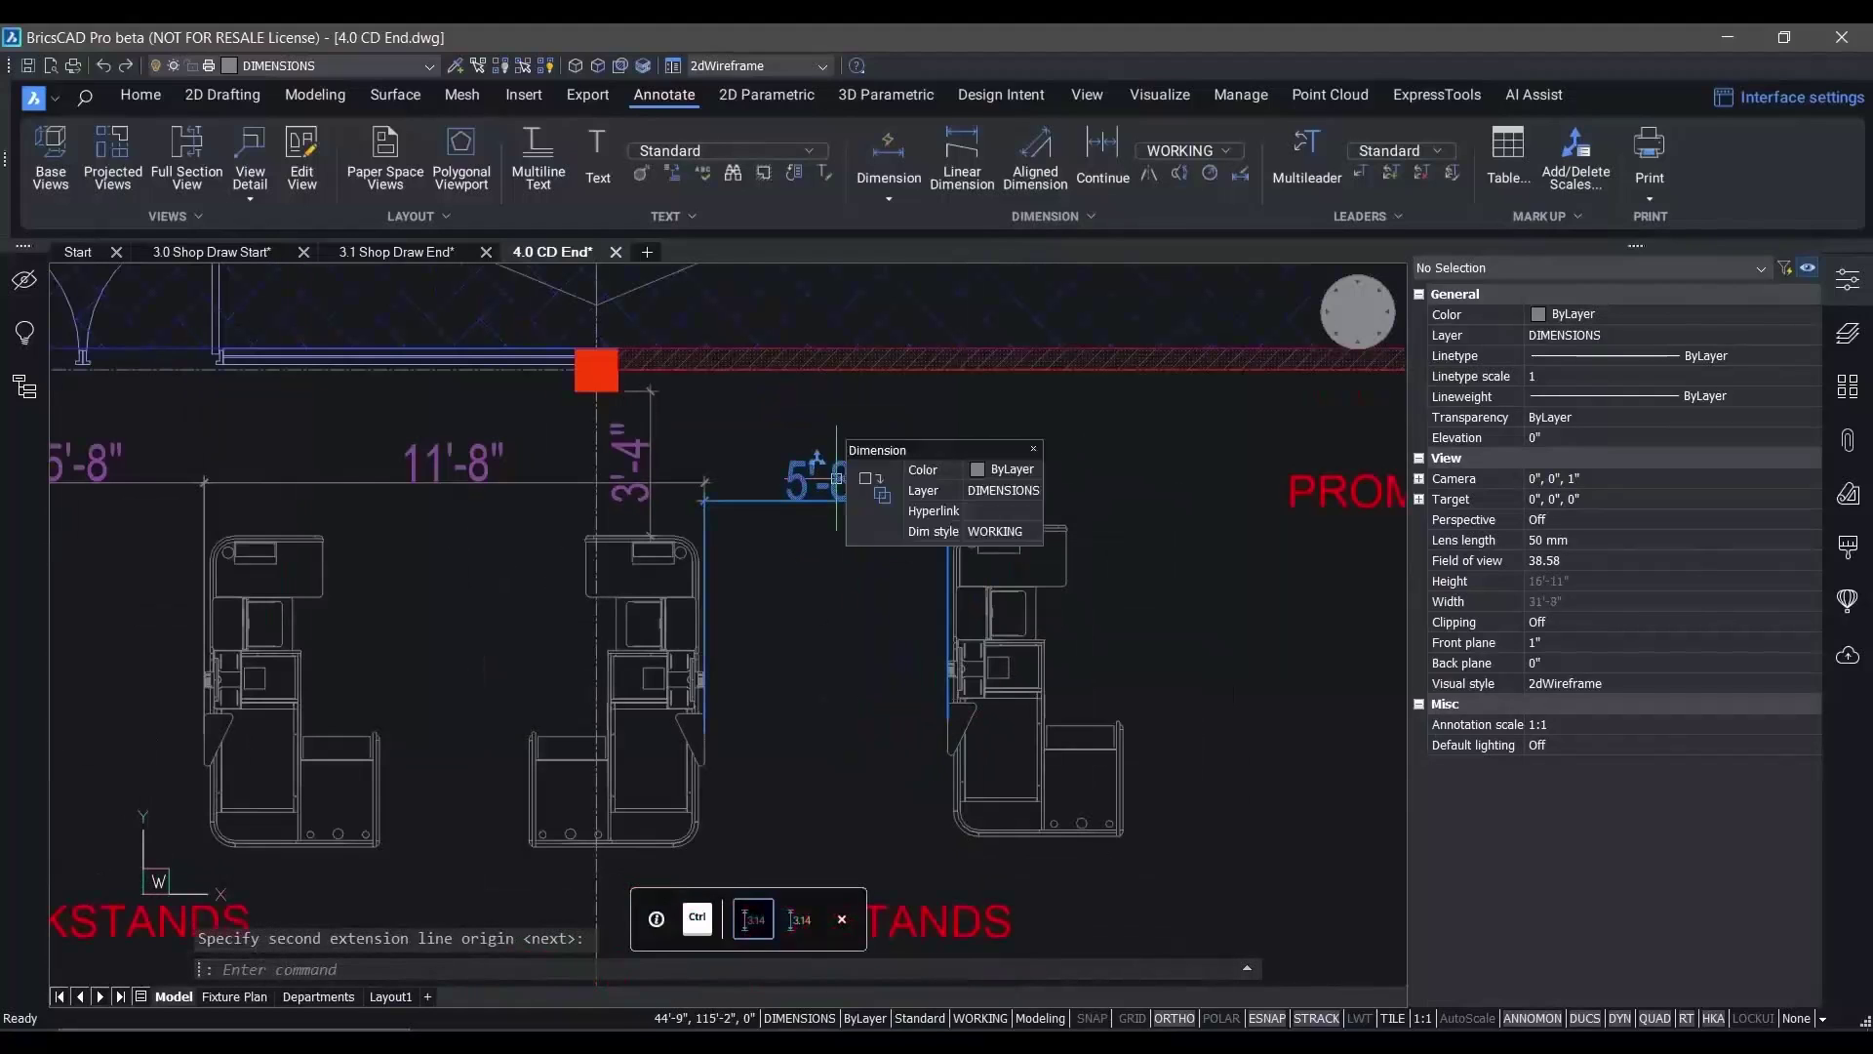
Move the right checkstand to confirm the 5'-8" dimension updates, then undo the move
left_click(836, 478)
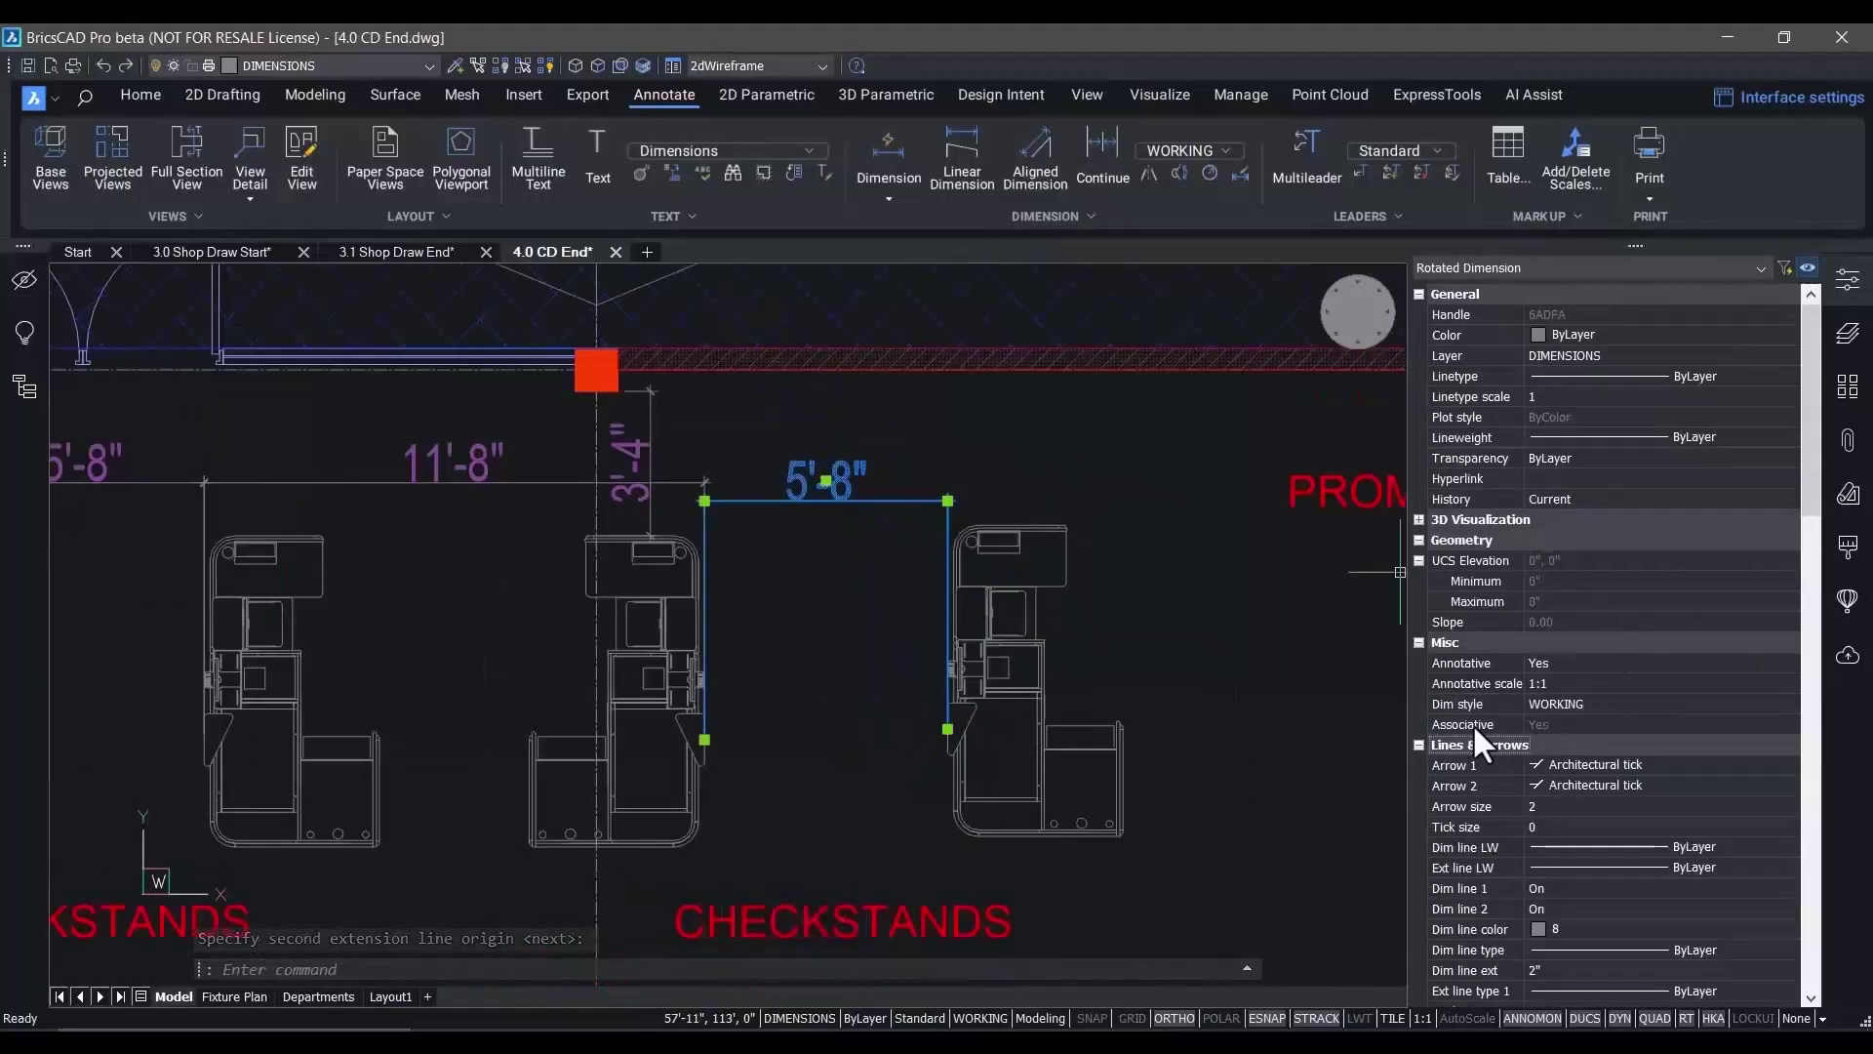
key("Escape")
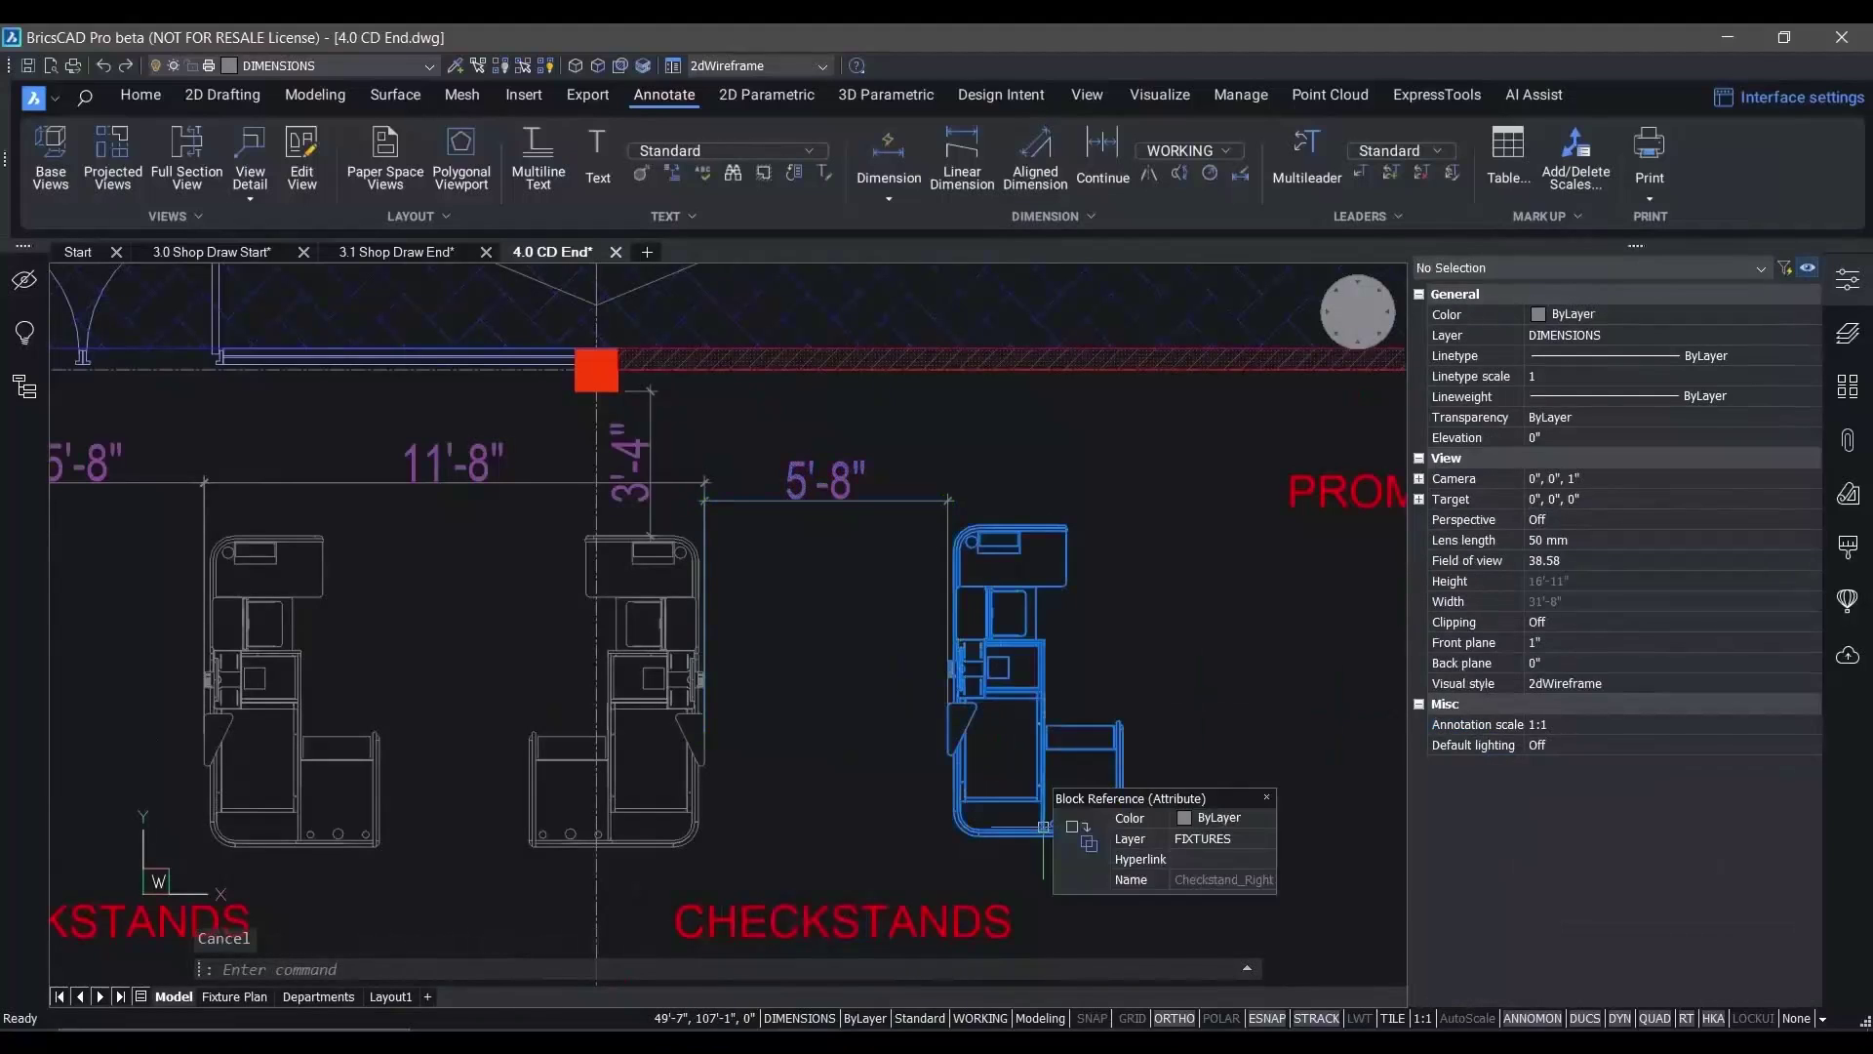
left_click(1044, 826)
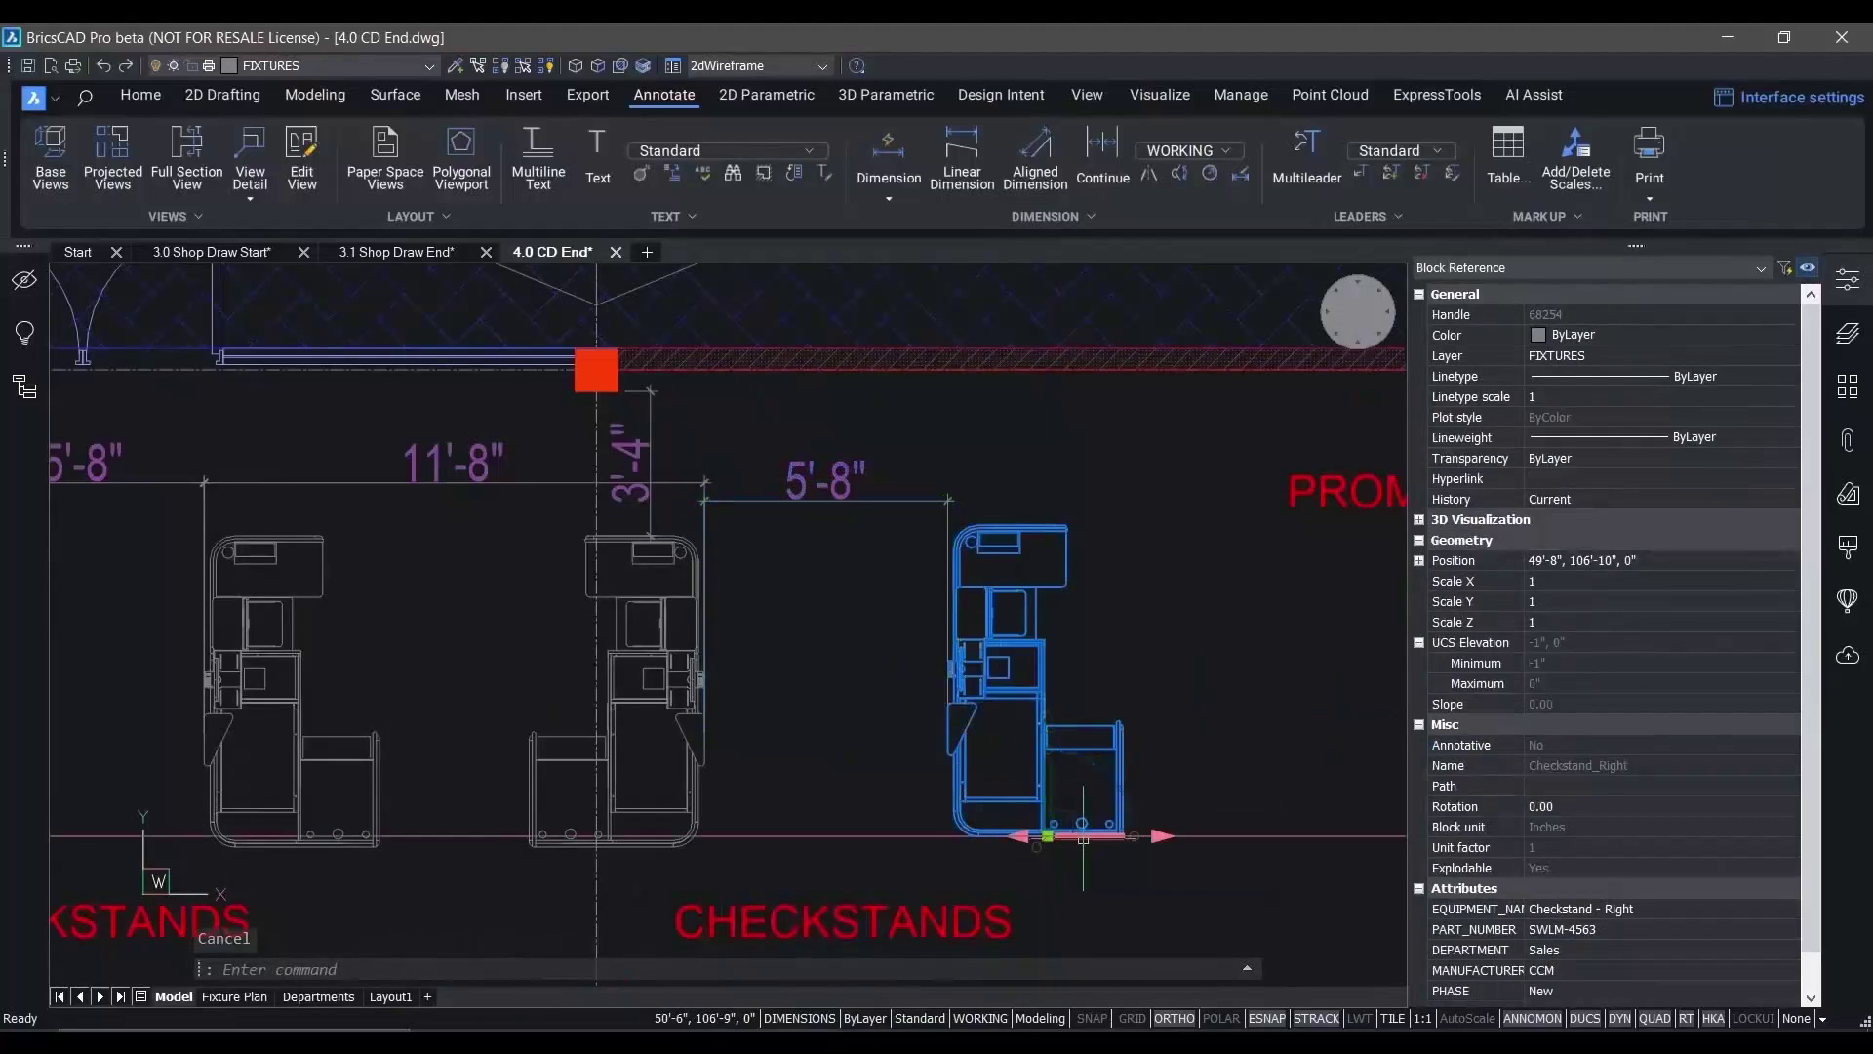
left_click(1110, 824)
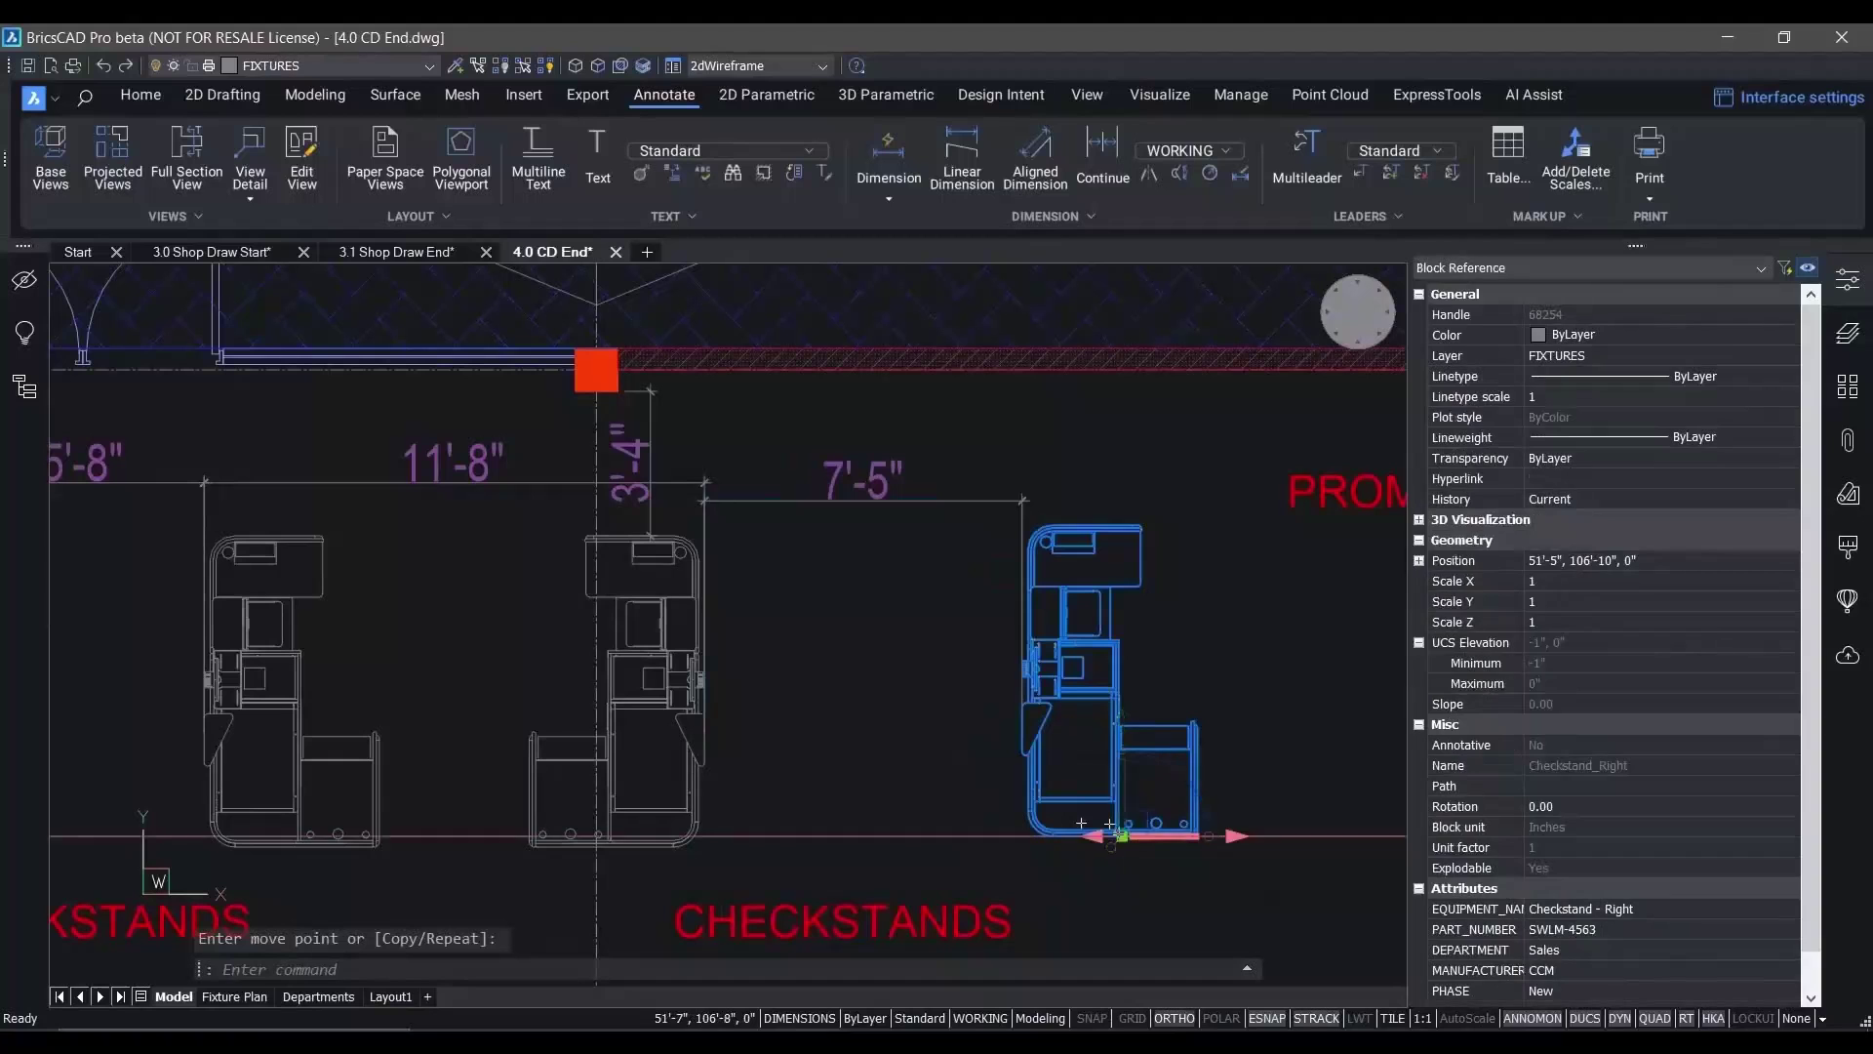
key("ctrl+z")
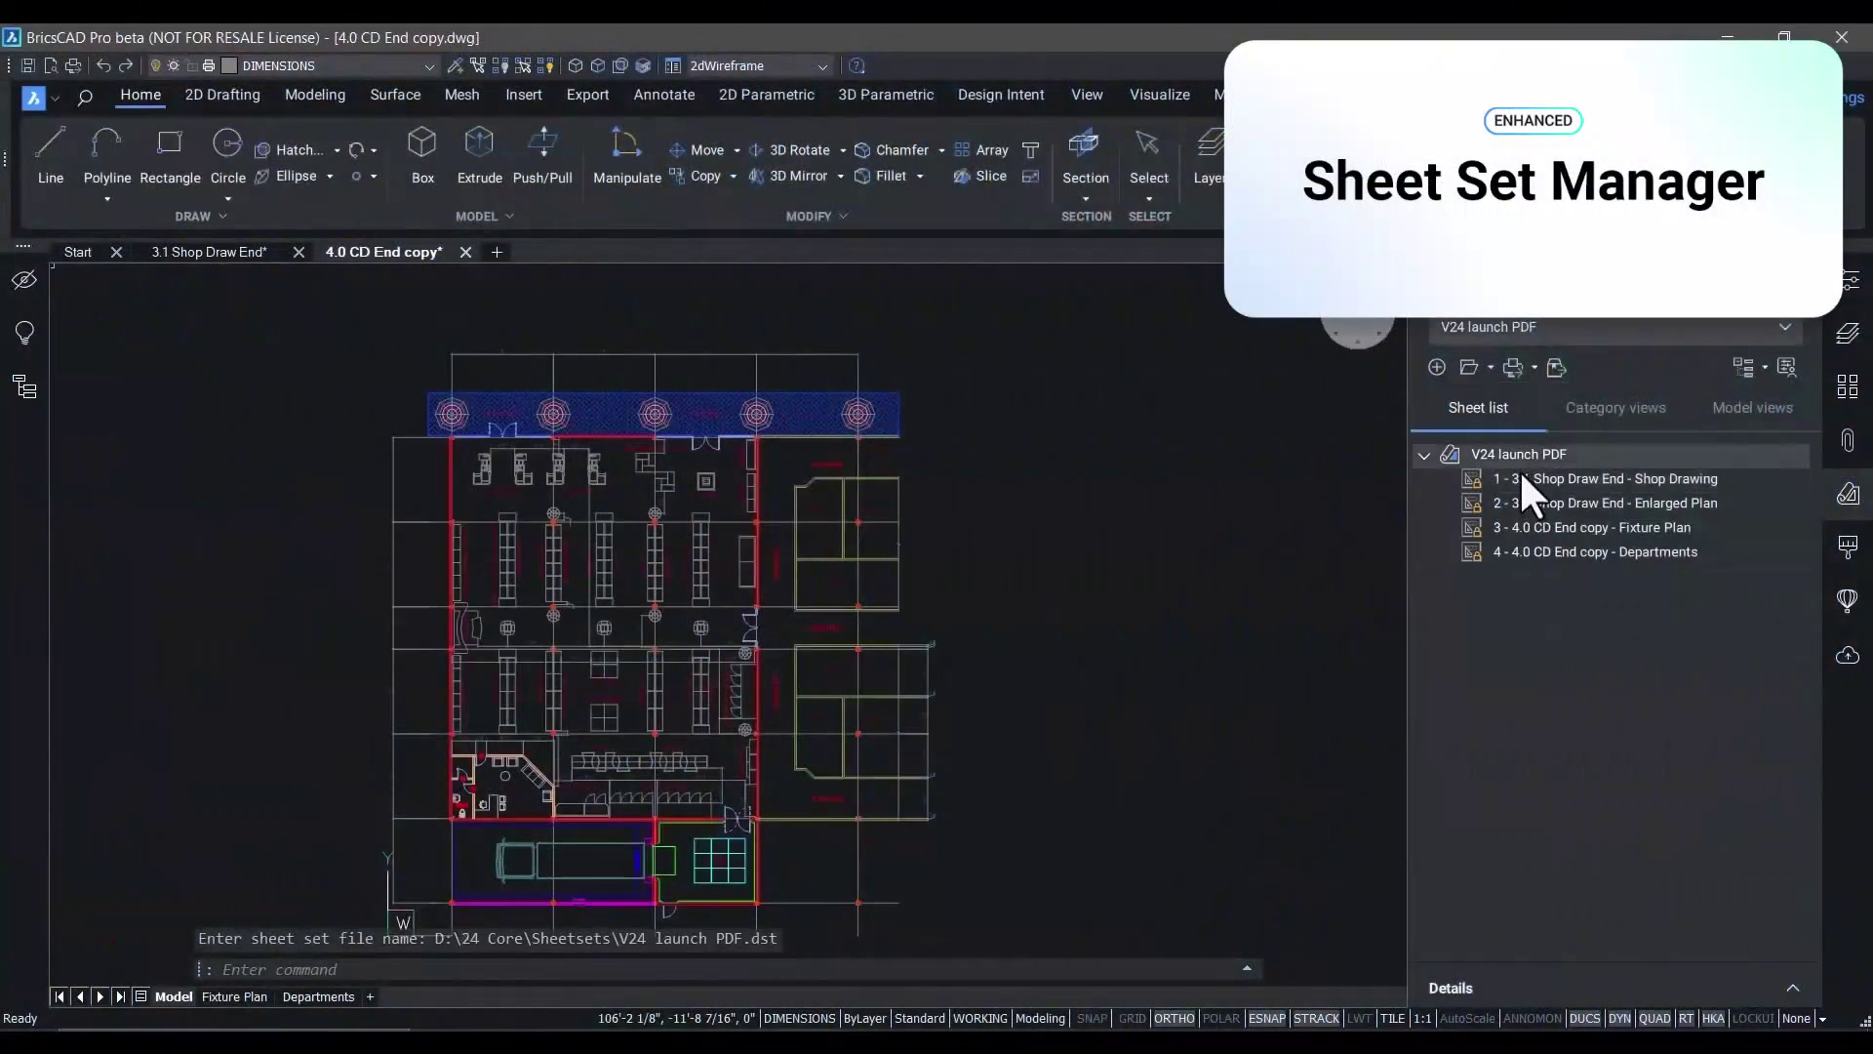
Preview the Shop Drawing sheet and select the Fixture Plan sheet in the sheet set
left_click(1528, 476)
left_click(1791, 986)
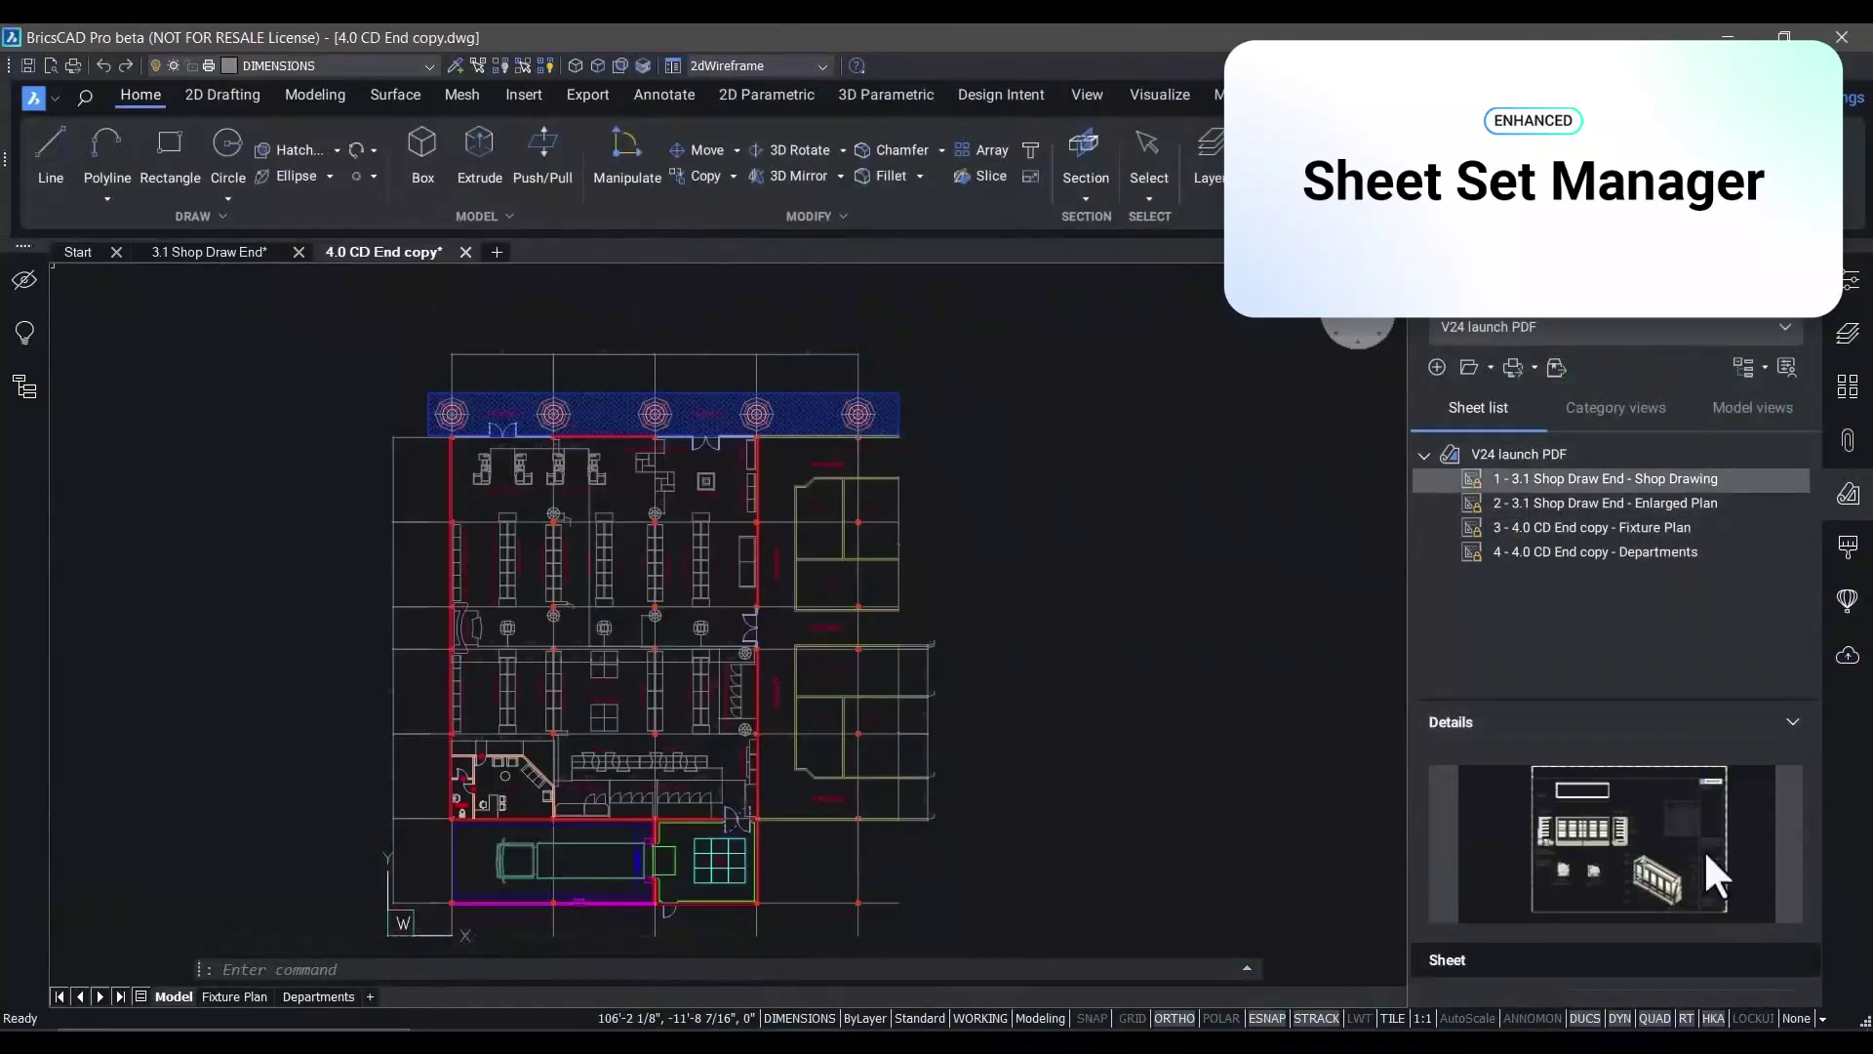
left_click(1540, 528)
Add V24 SSM as a model-view location and expand 4.0 CD End copy.dwg's named views
left_click(1594, 407)
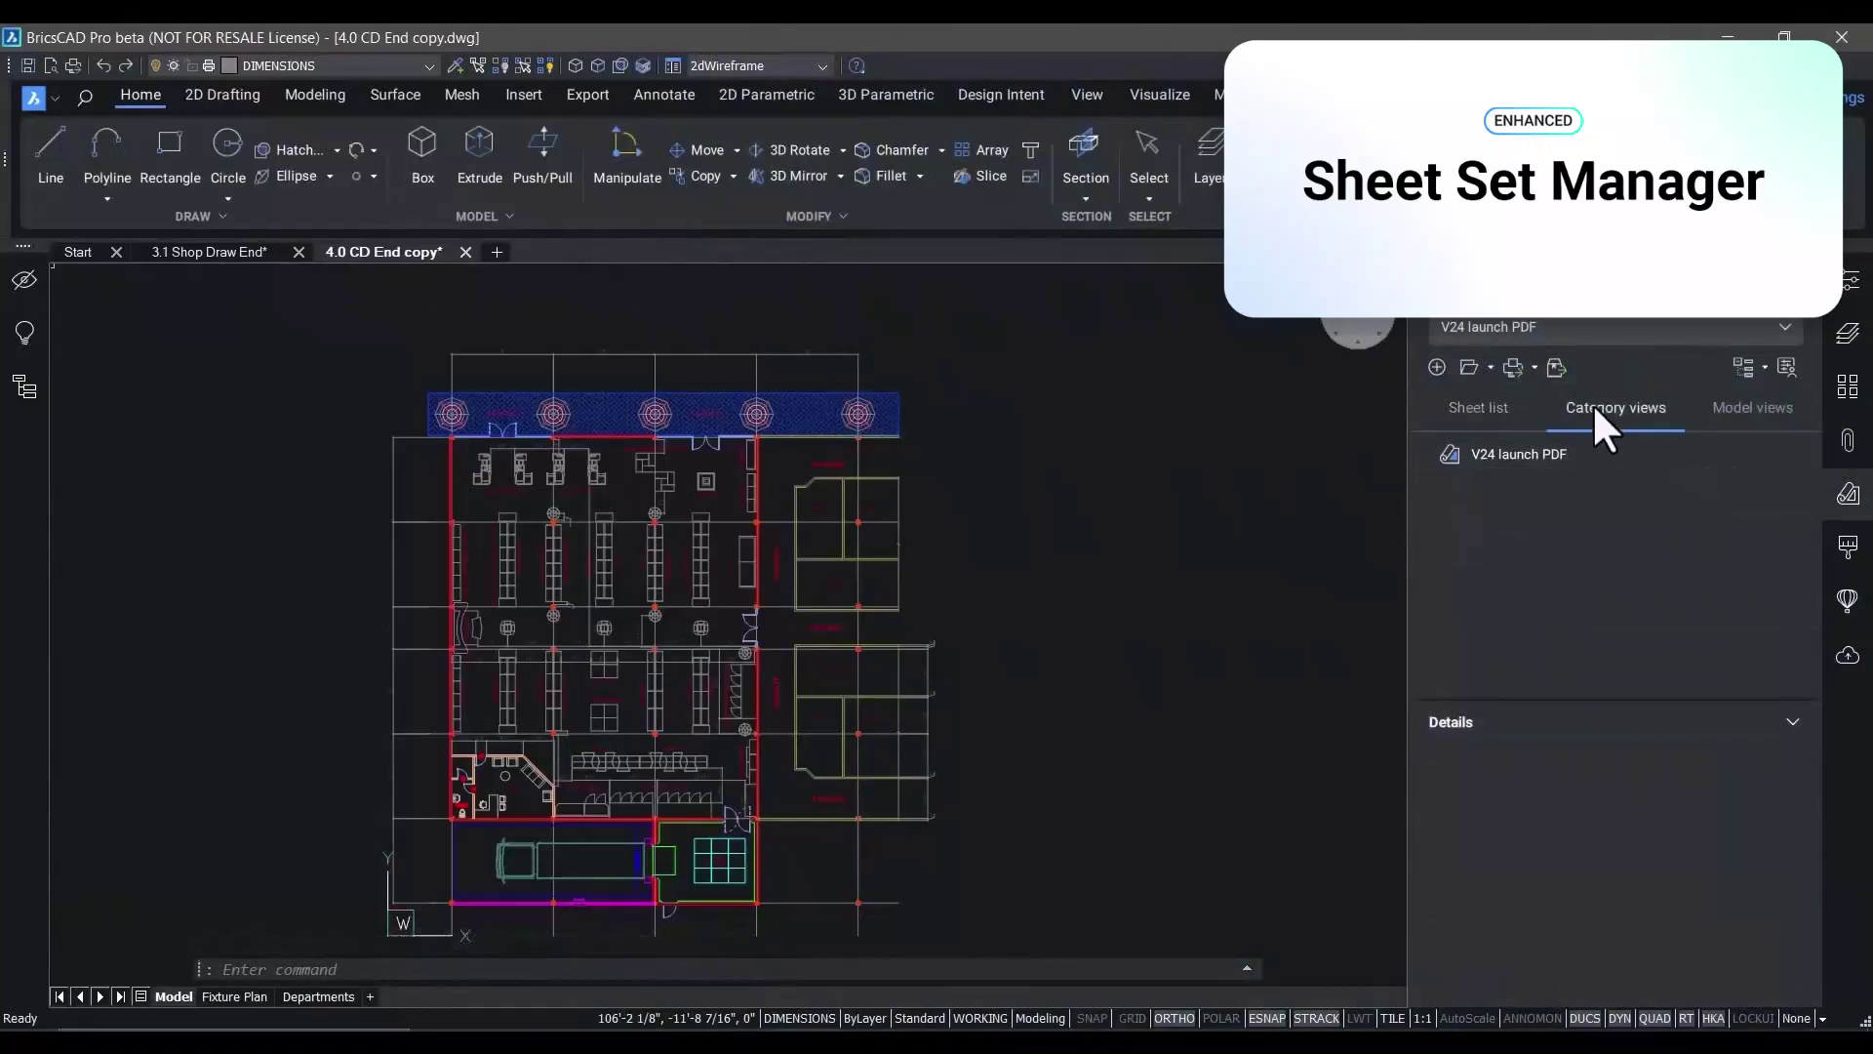
left_click(1738, 405)
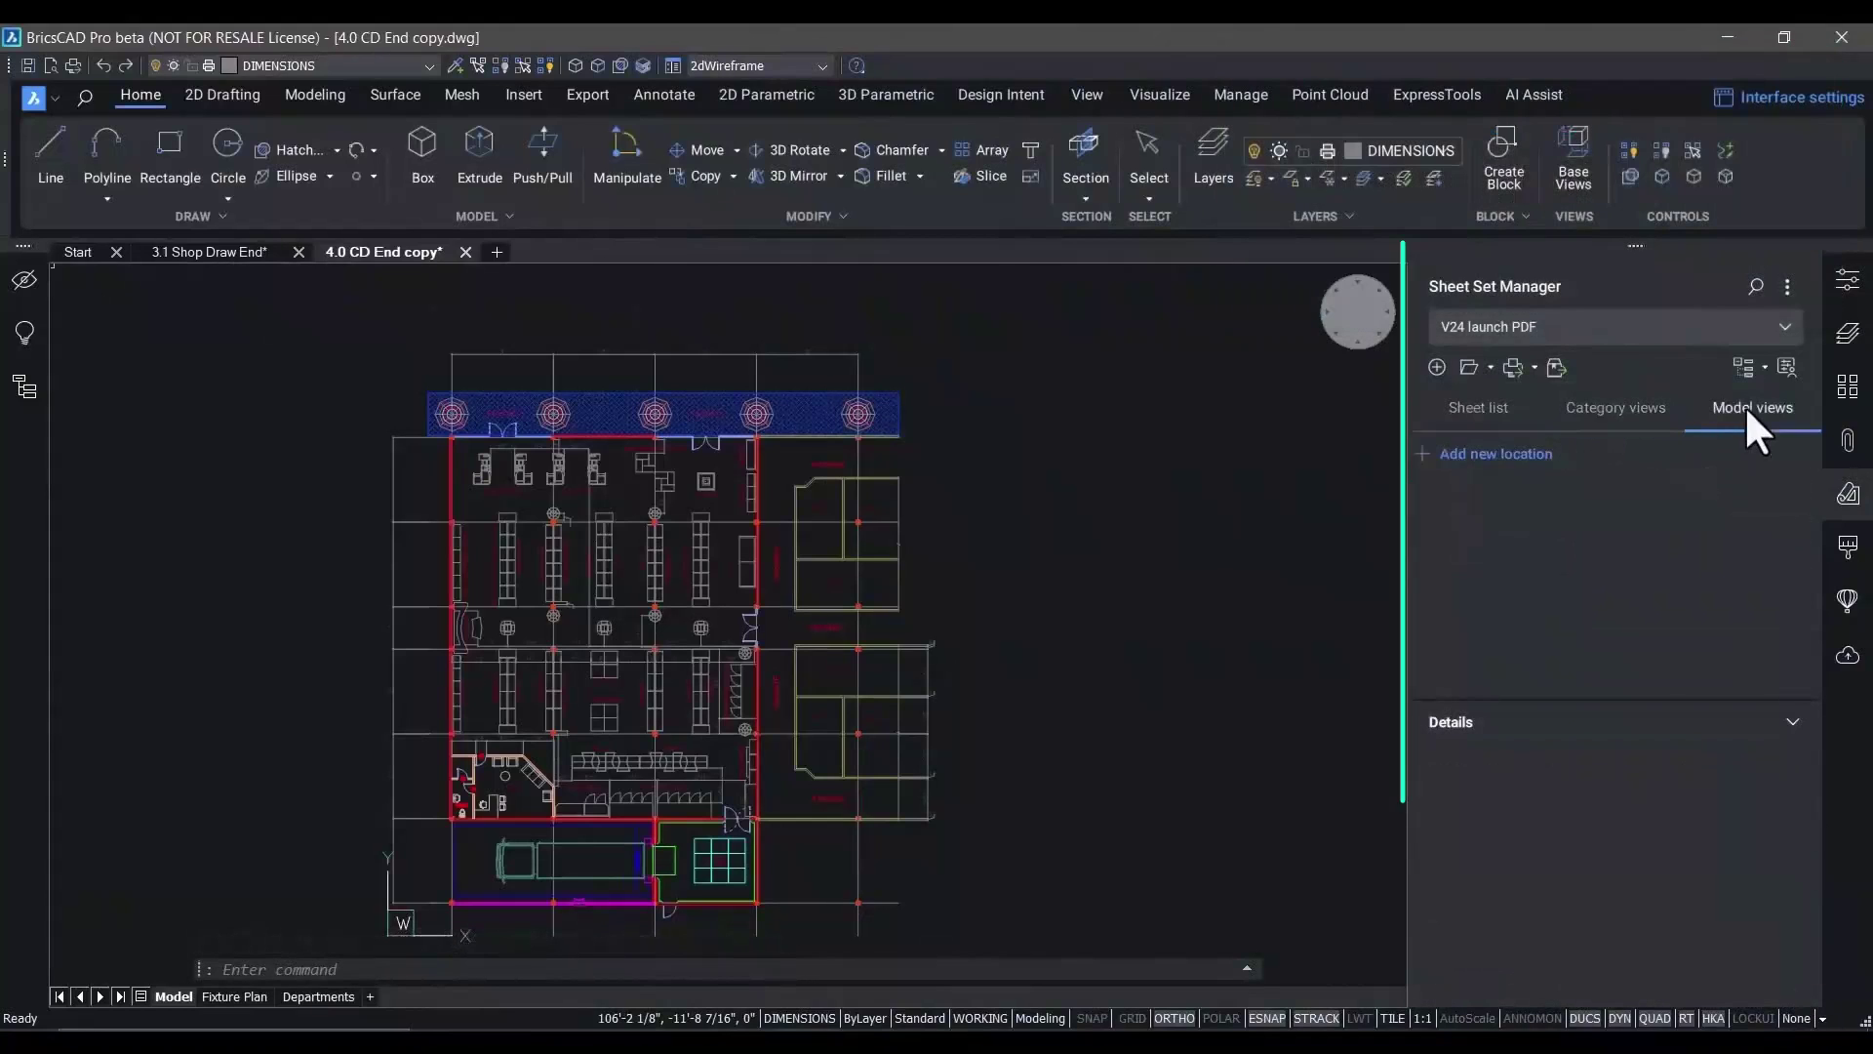
left_click(1424, 454)
left_click(205, 440)
left_click(798, 585)
left_click(1421, 482)
left_click(1446, 529)
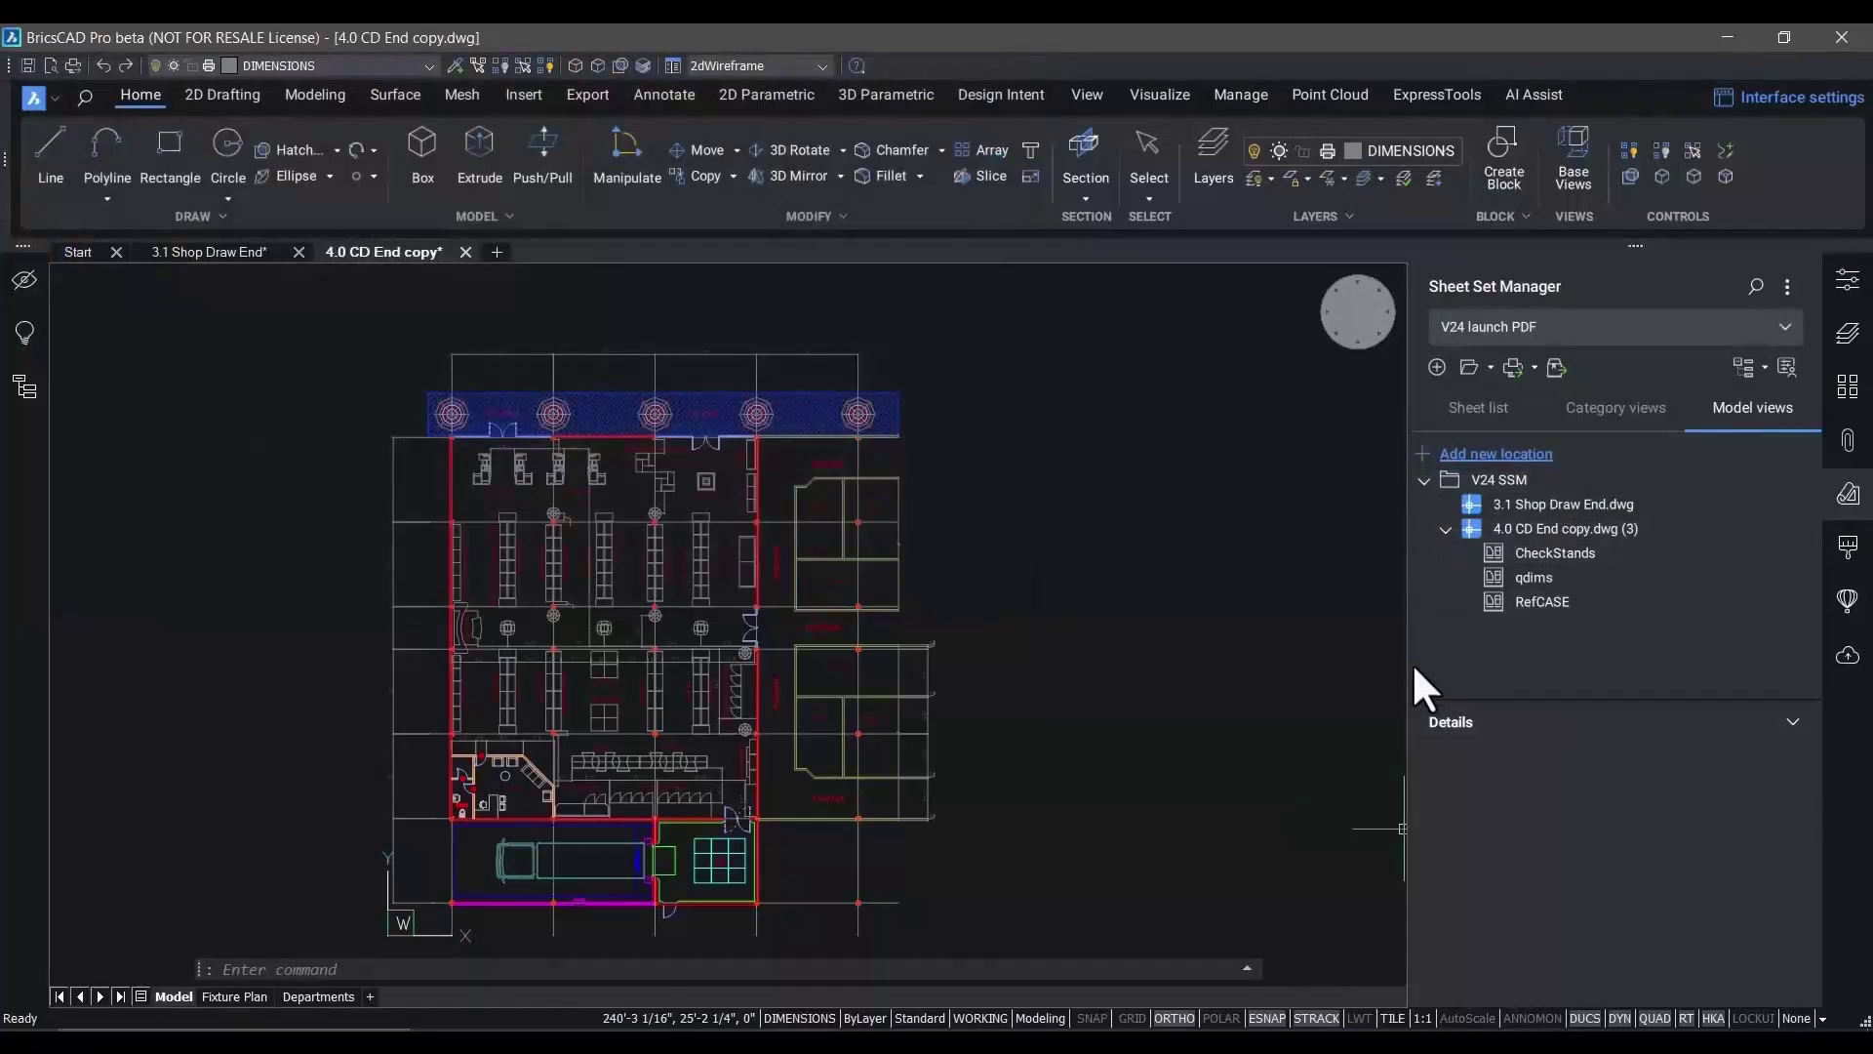
Drag the RefCASE model view onto the Enlarged Plan layout, choose its scale, and place it near the top
left_click(174, 252)
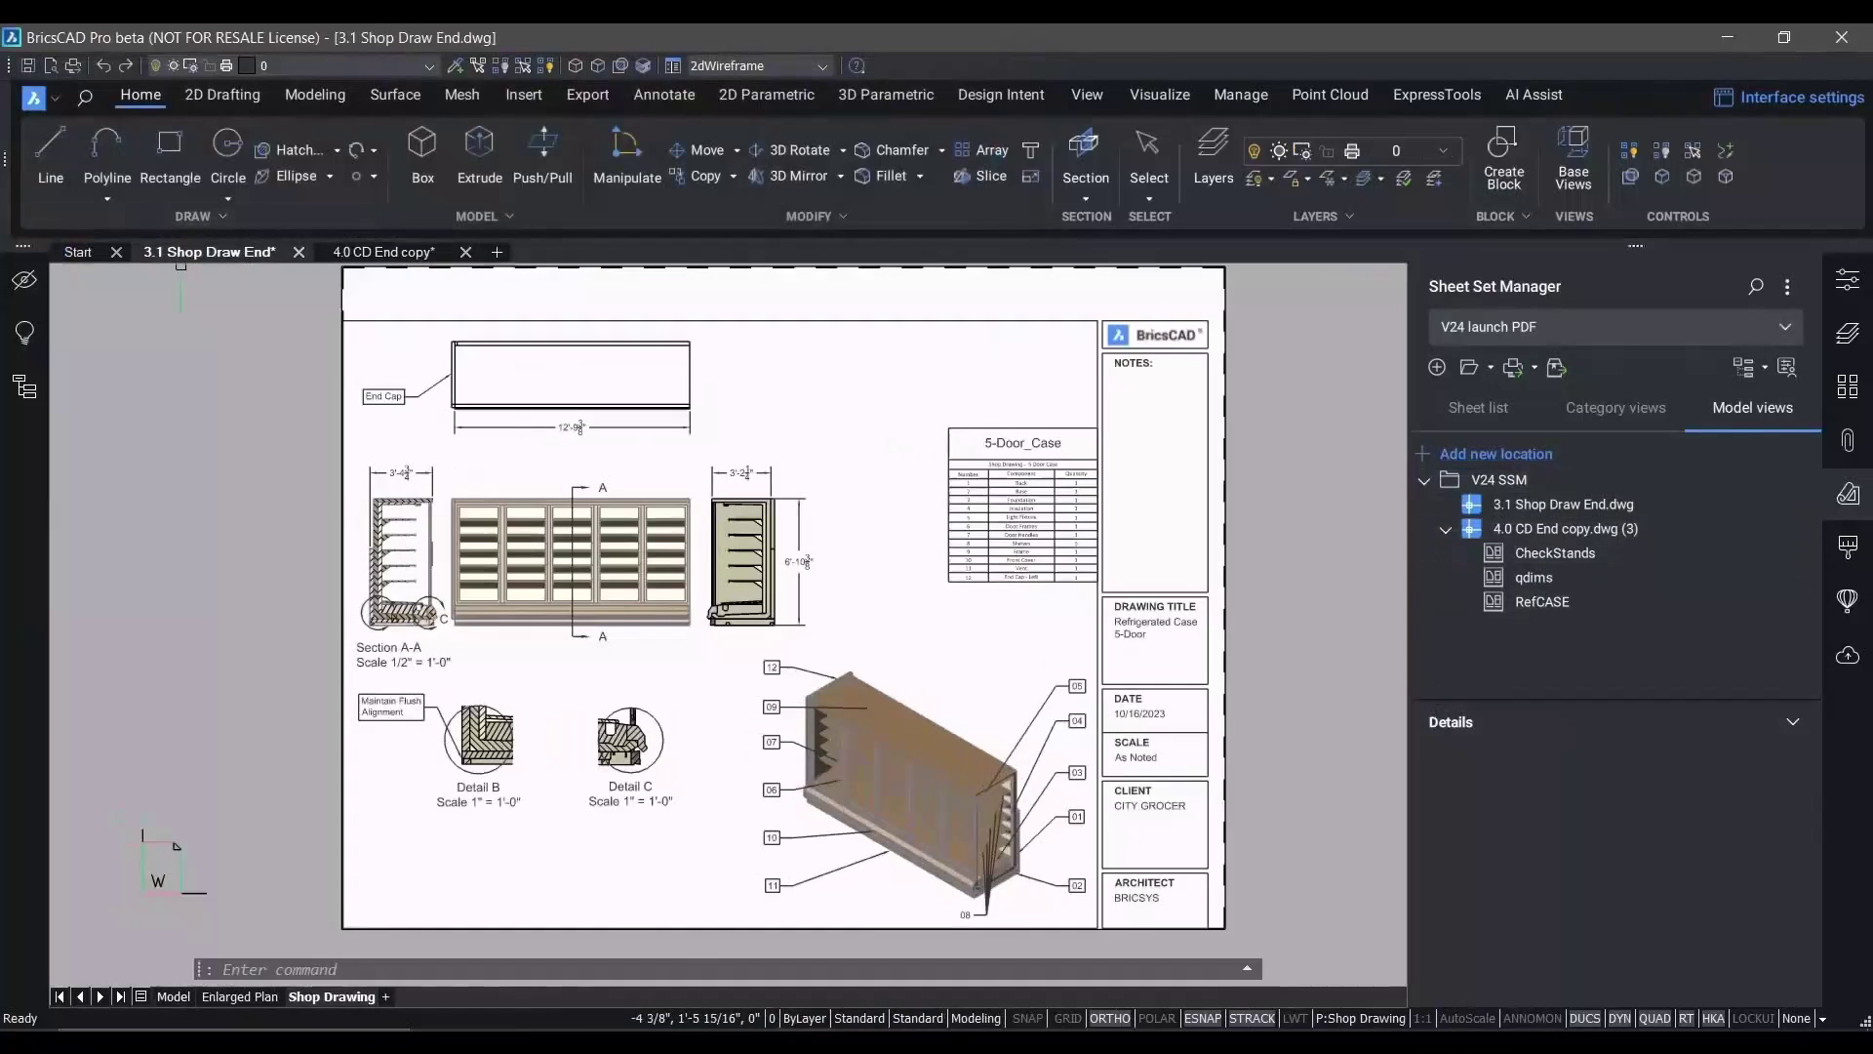
left_click(240, 996)
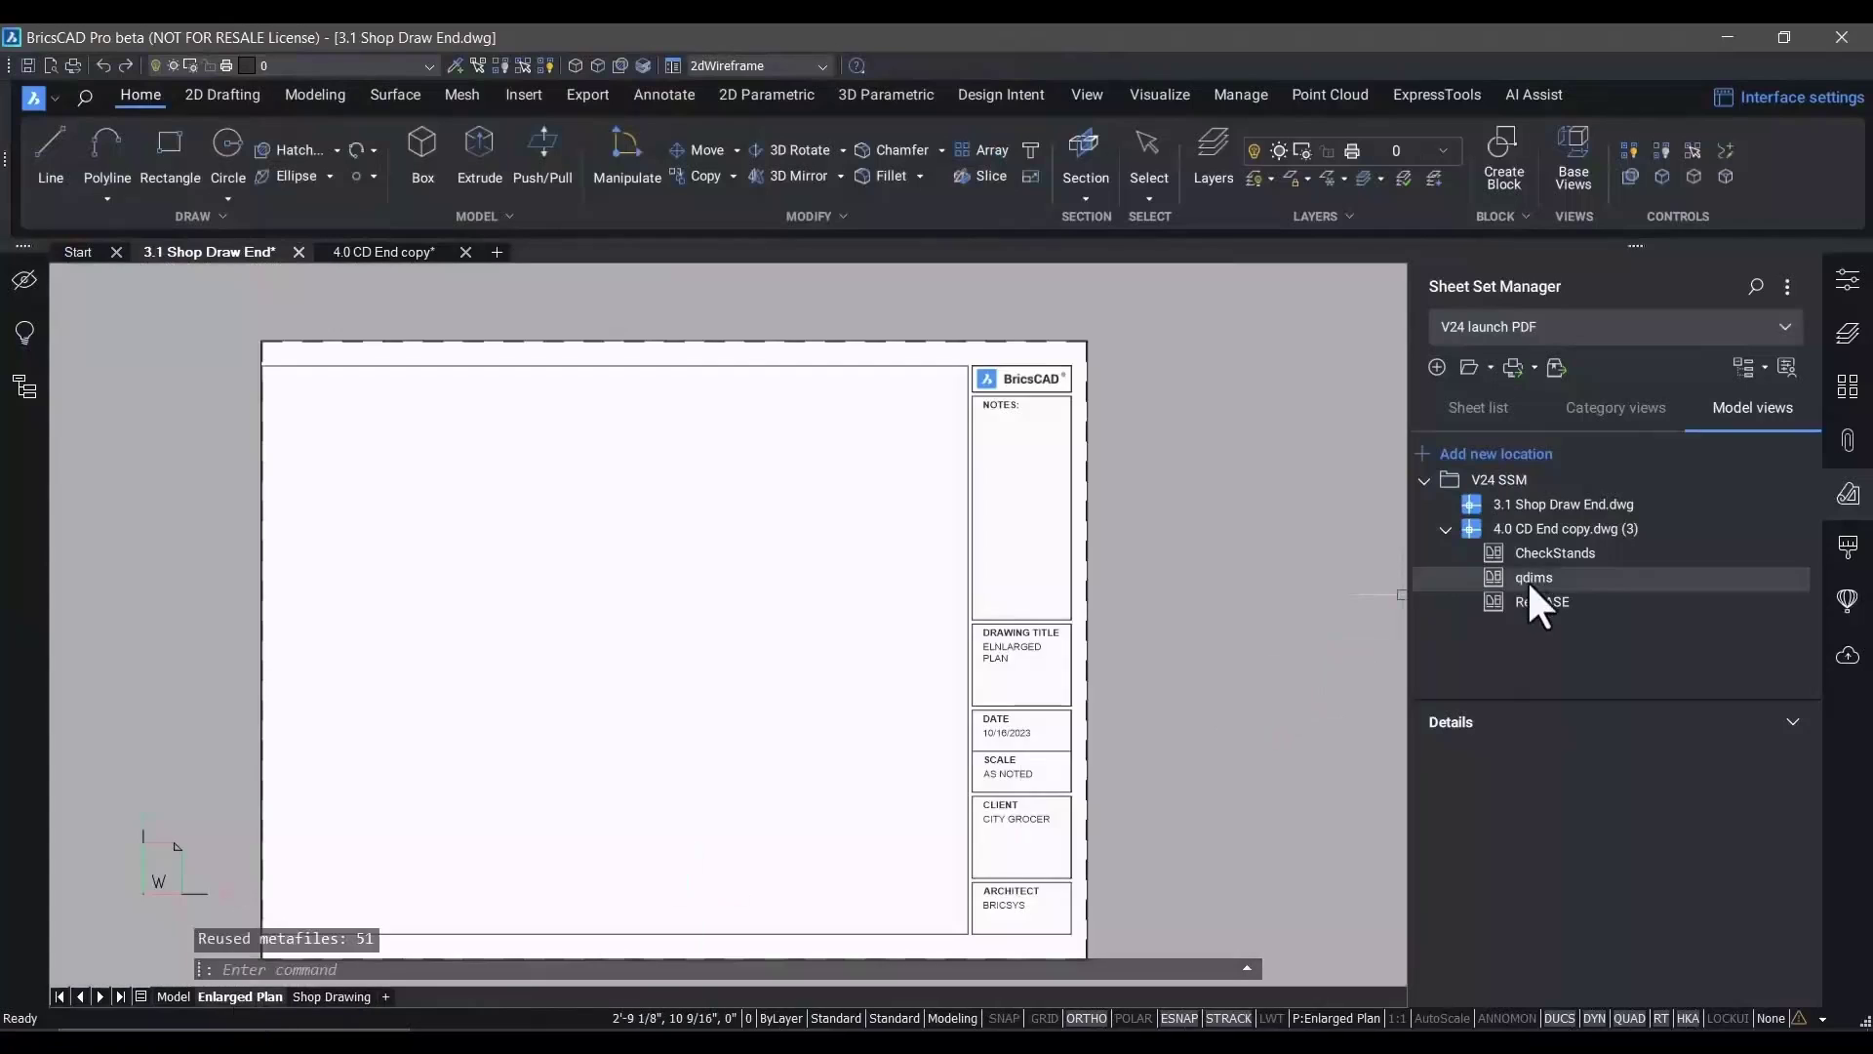
left_click_drag(1539, 601, 836, 598)
right_click(836, 598)
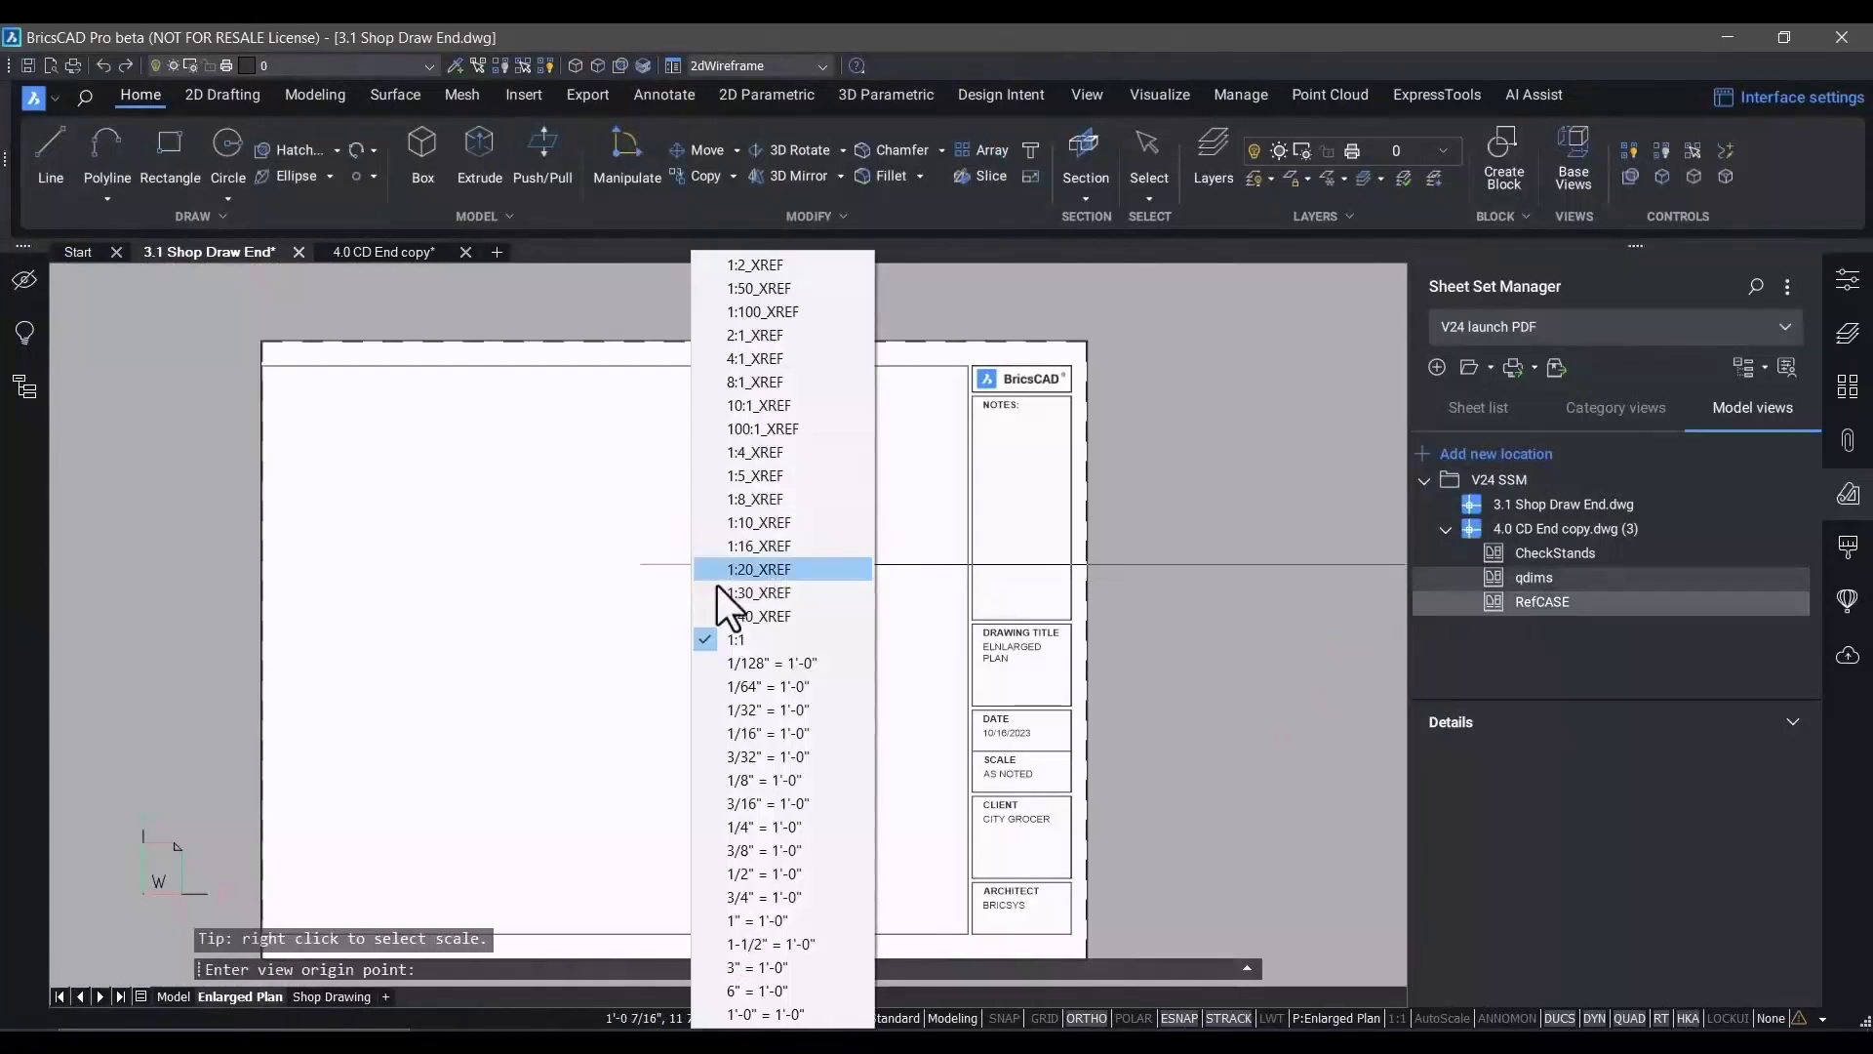
left_click(755, 827)
left_click(472, 583)
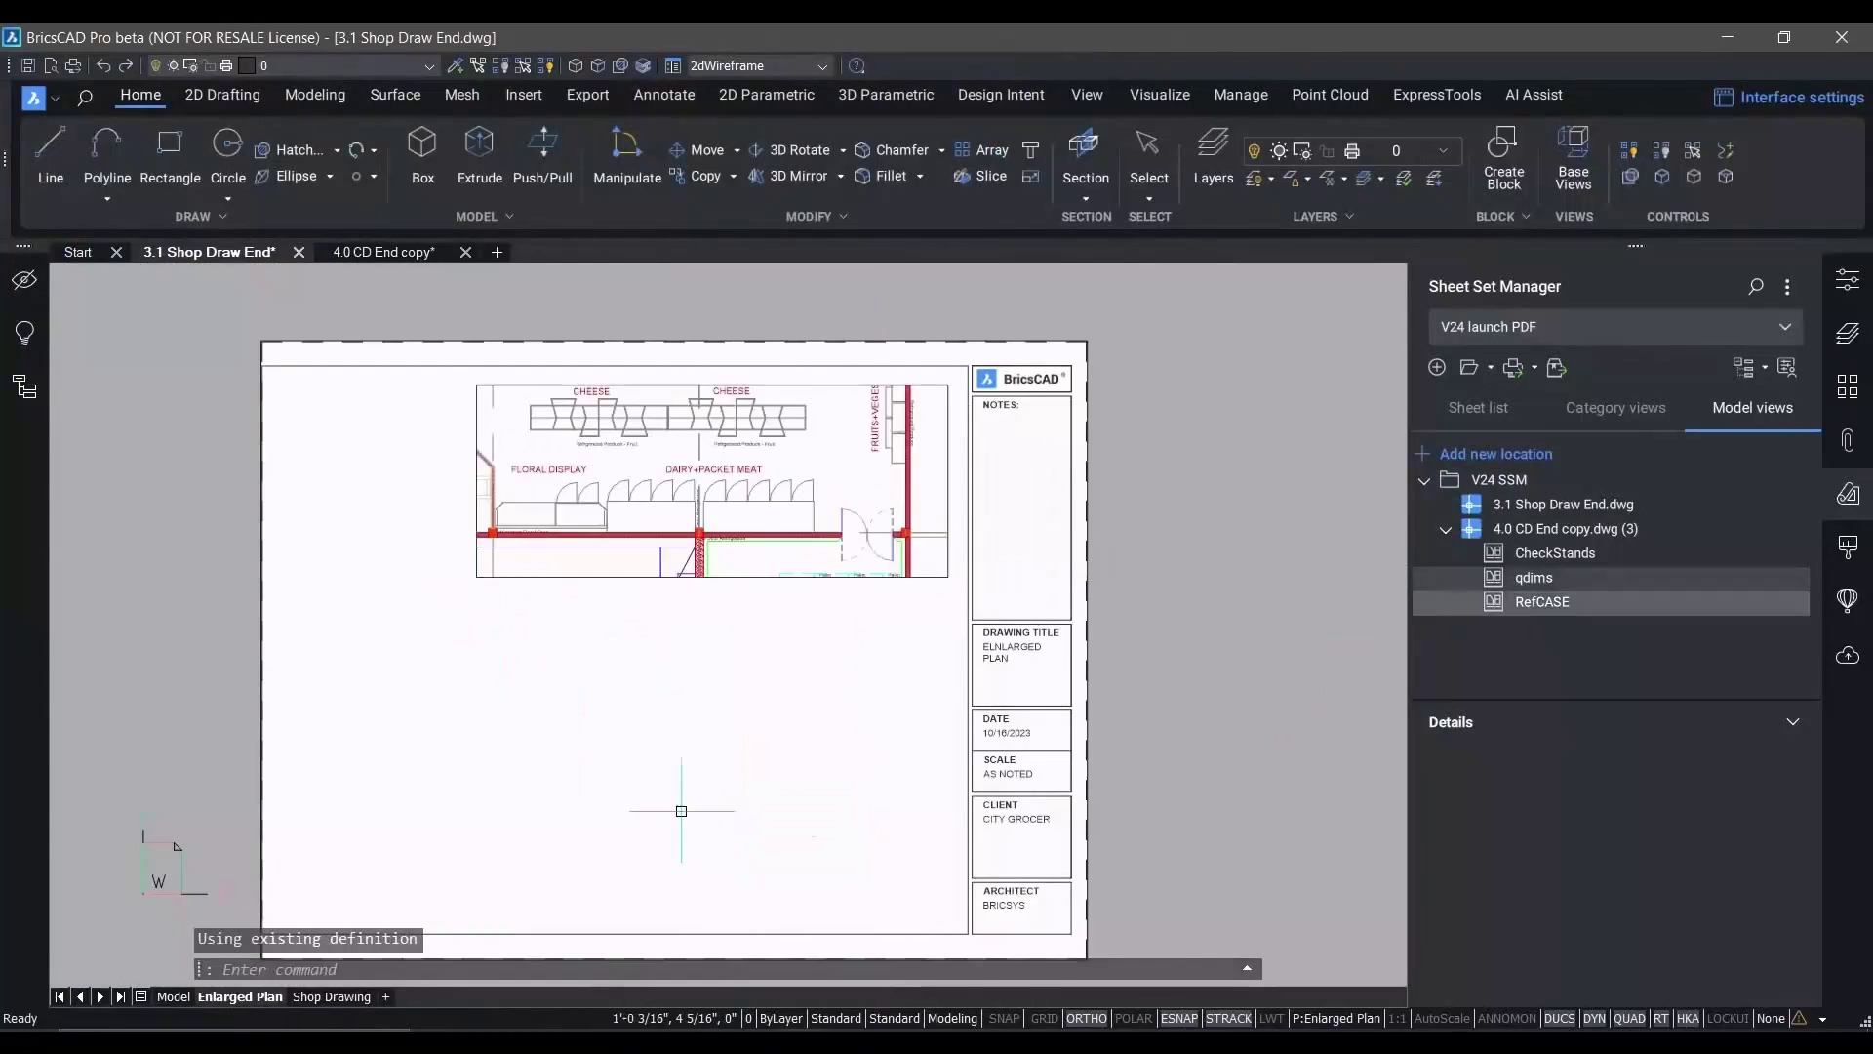
left_click(1490, 405)
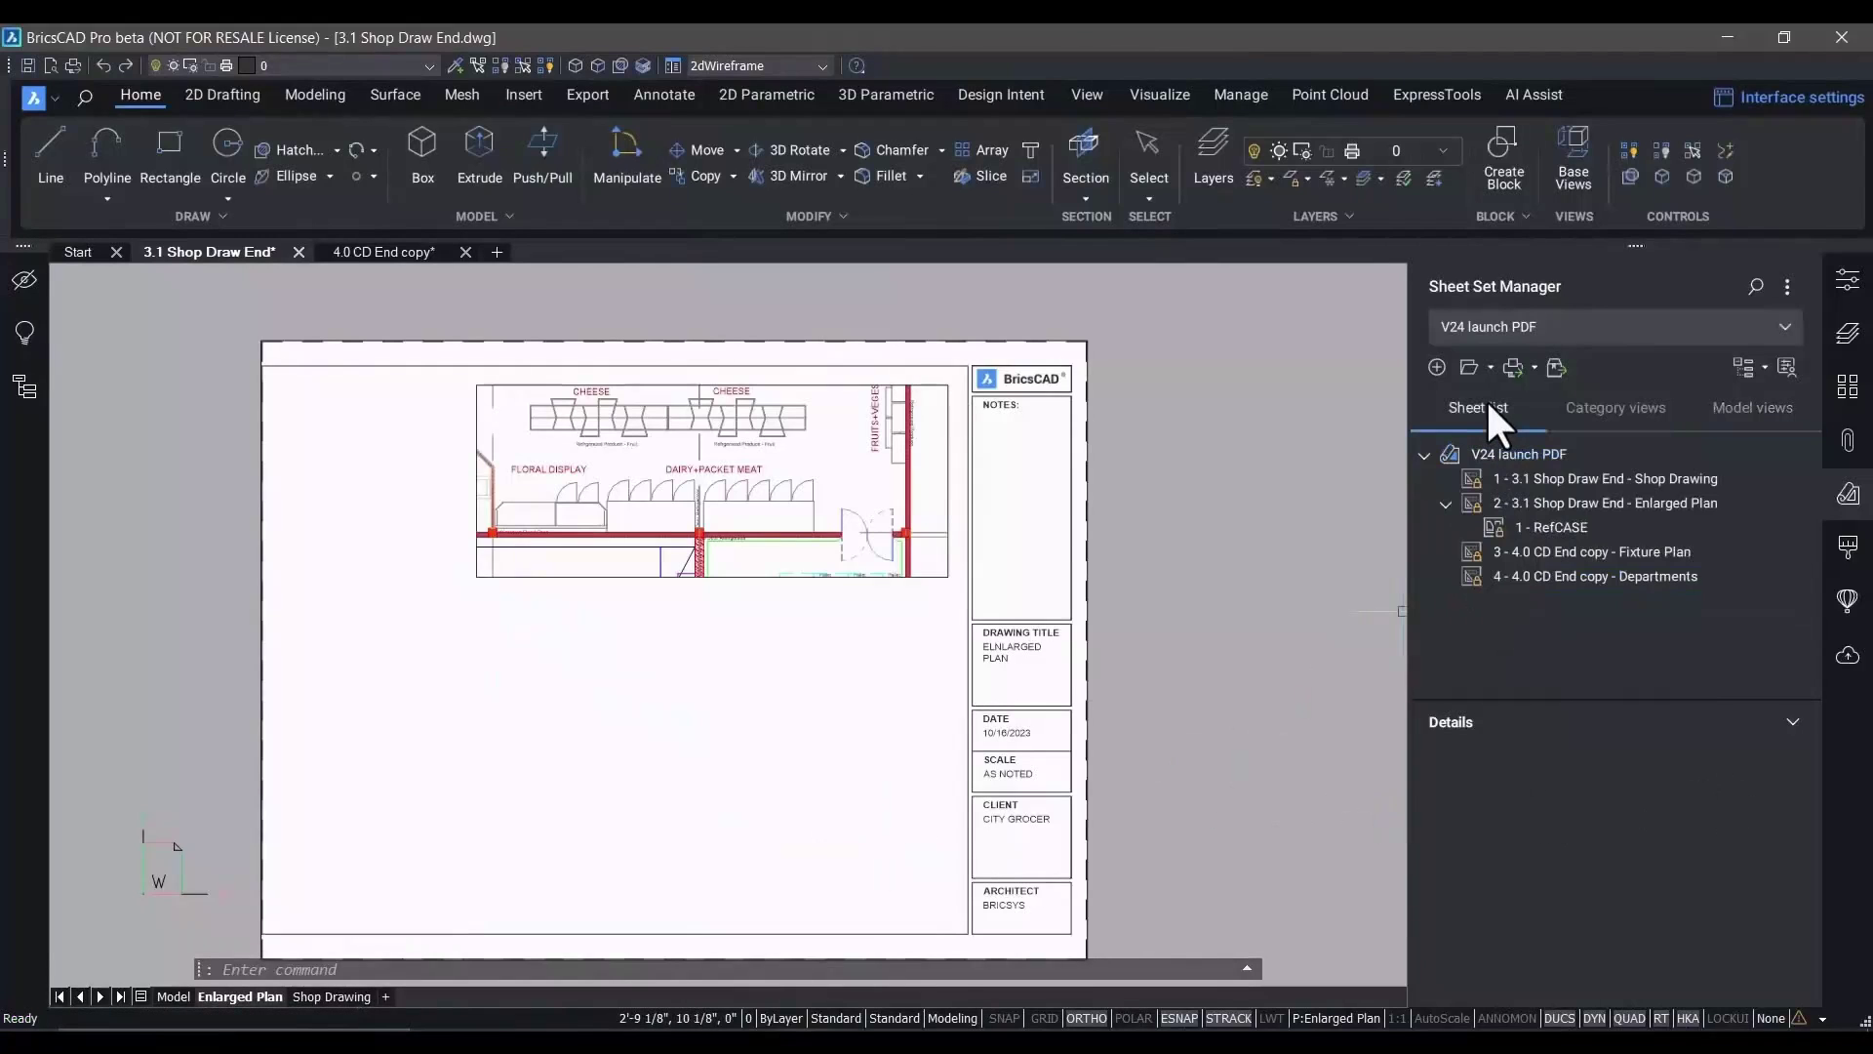
Publish the V24 launch PDF sheet set as one bookmarked multi-sheet PDF
right_click(1508, 455)
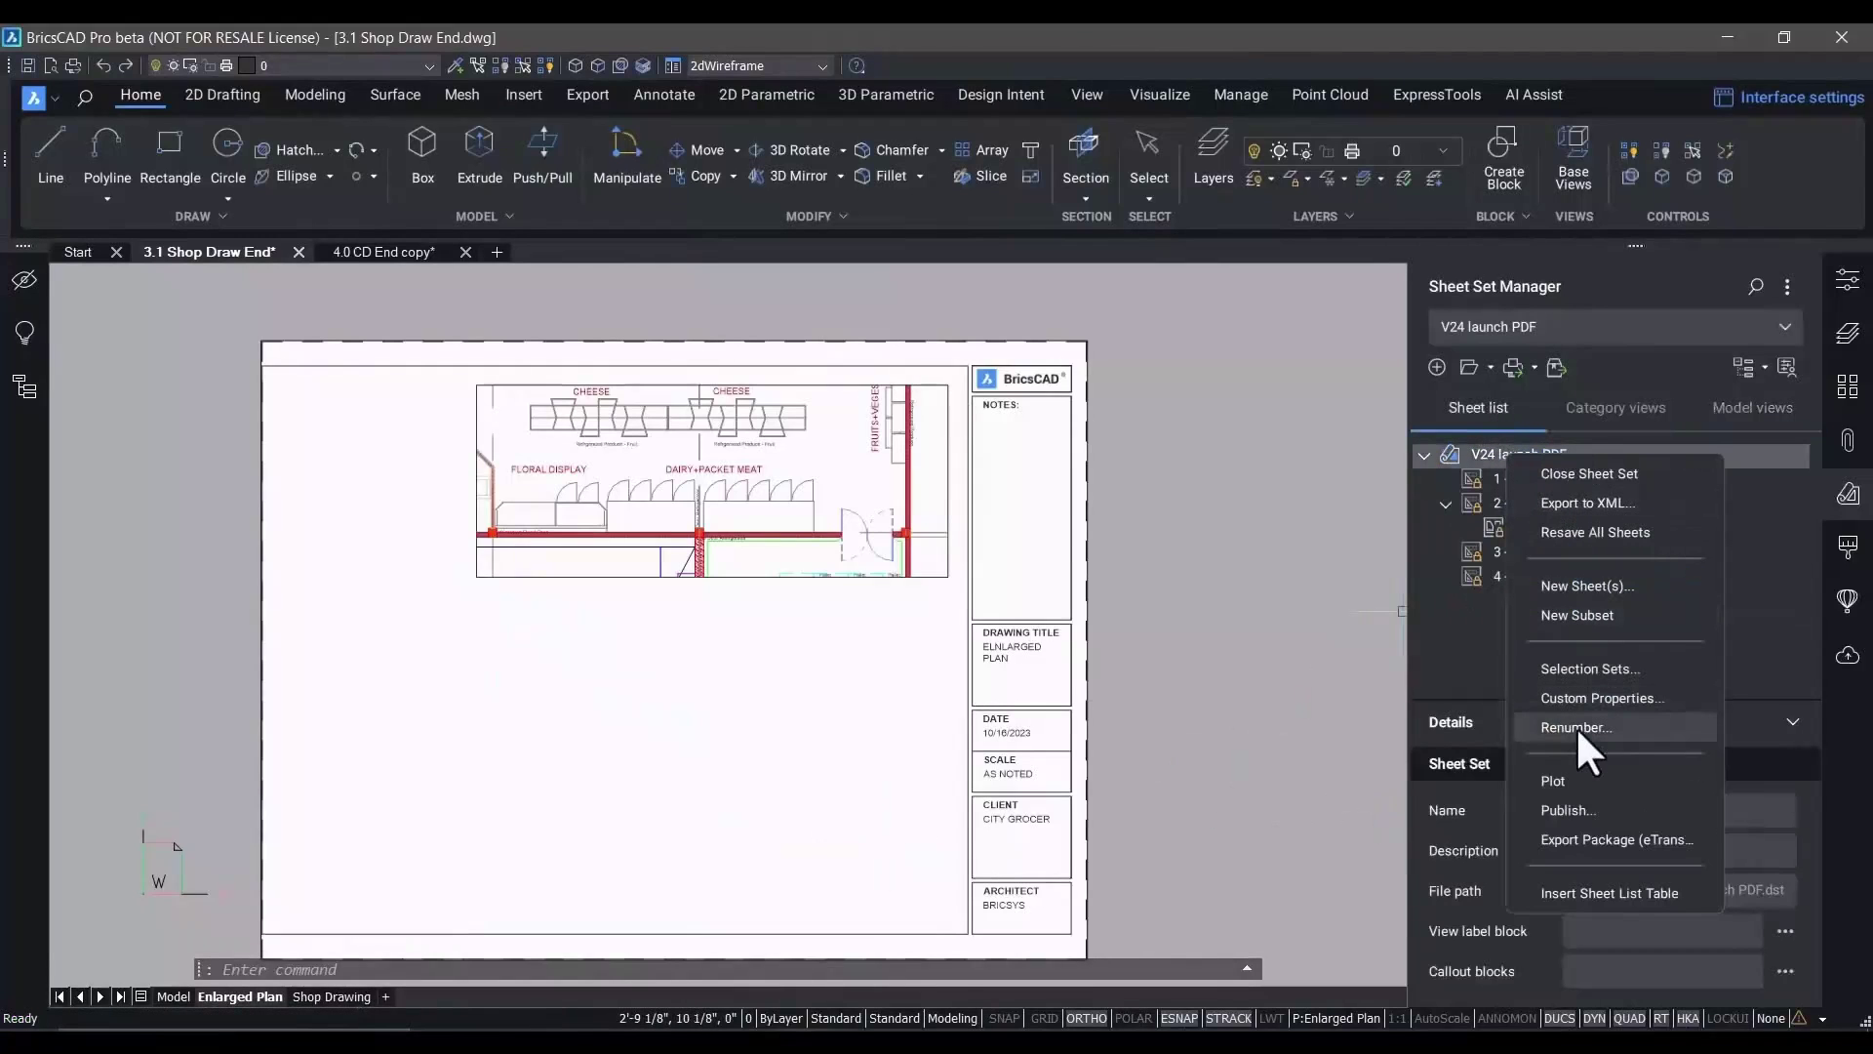
left_click(1557, 811)
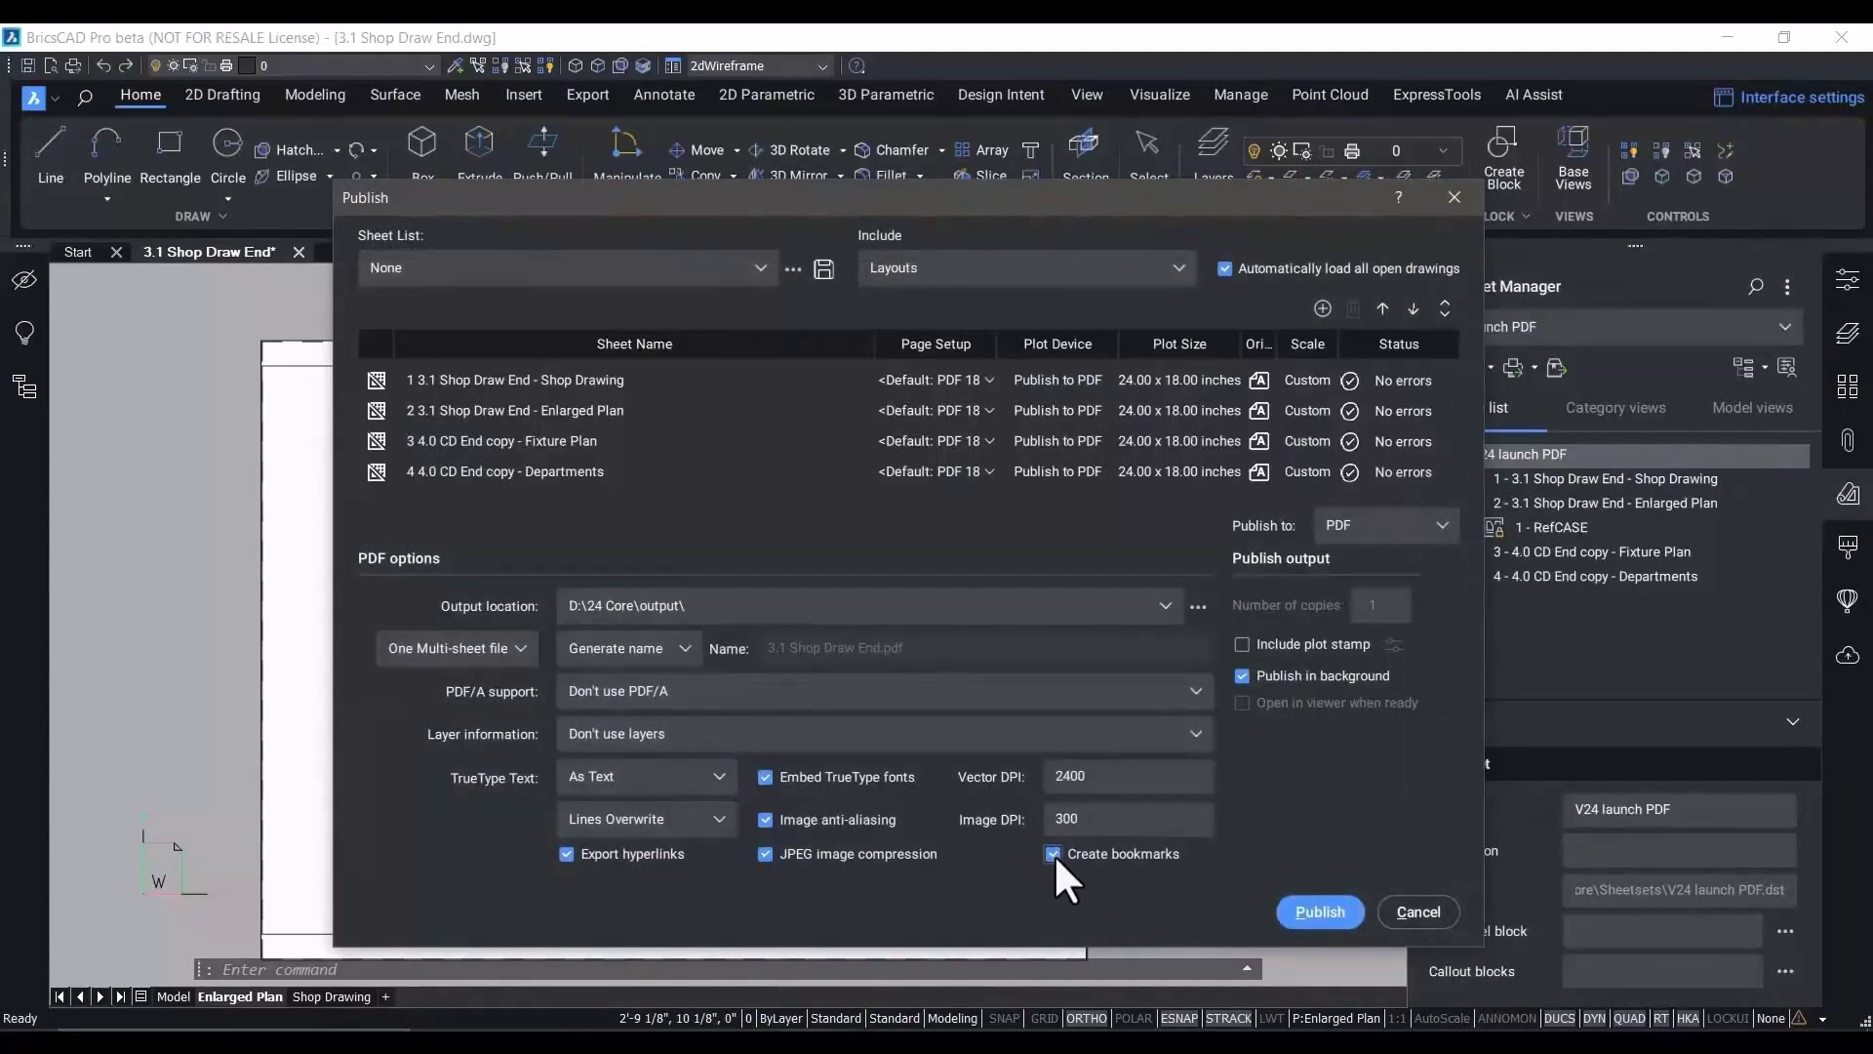
left_click(1340, 913)
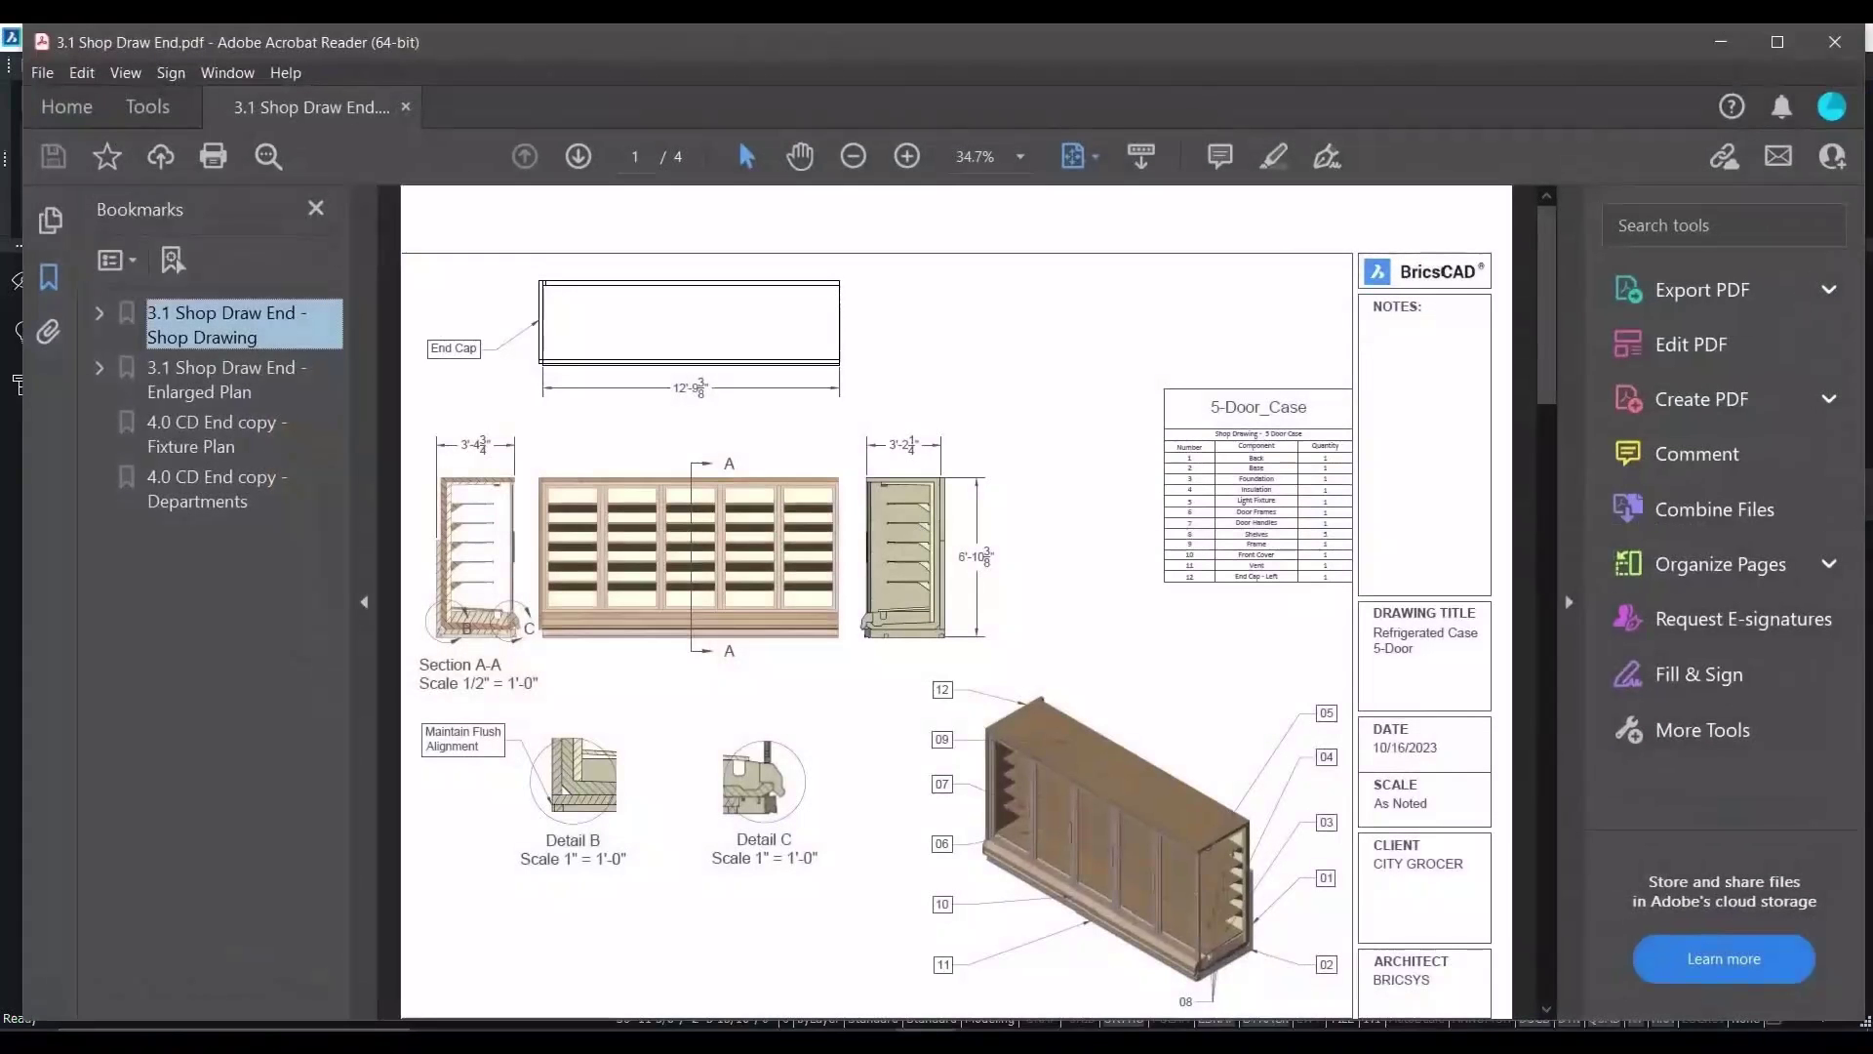
Use the Bookmarks panel's Go to Bookmark to jump to the 3.1 Shop Draw End - Enlarged Plan page
left_click(49, 277)
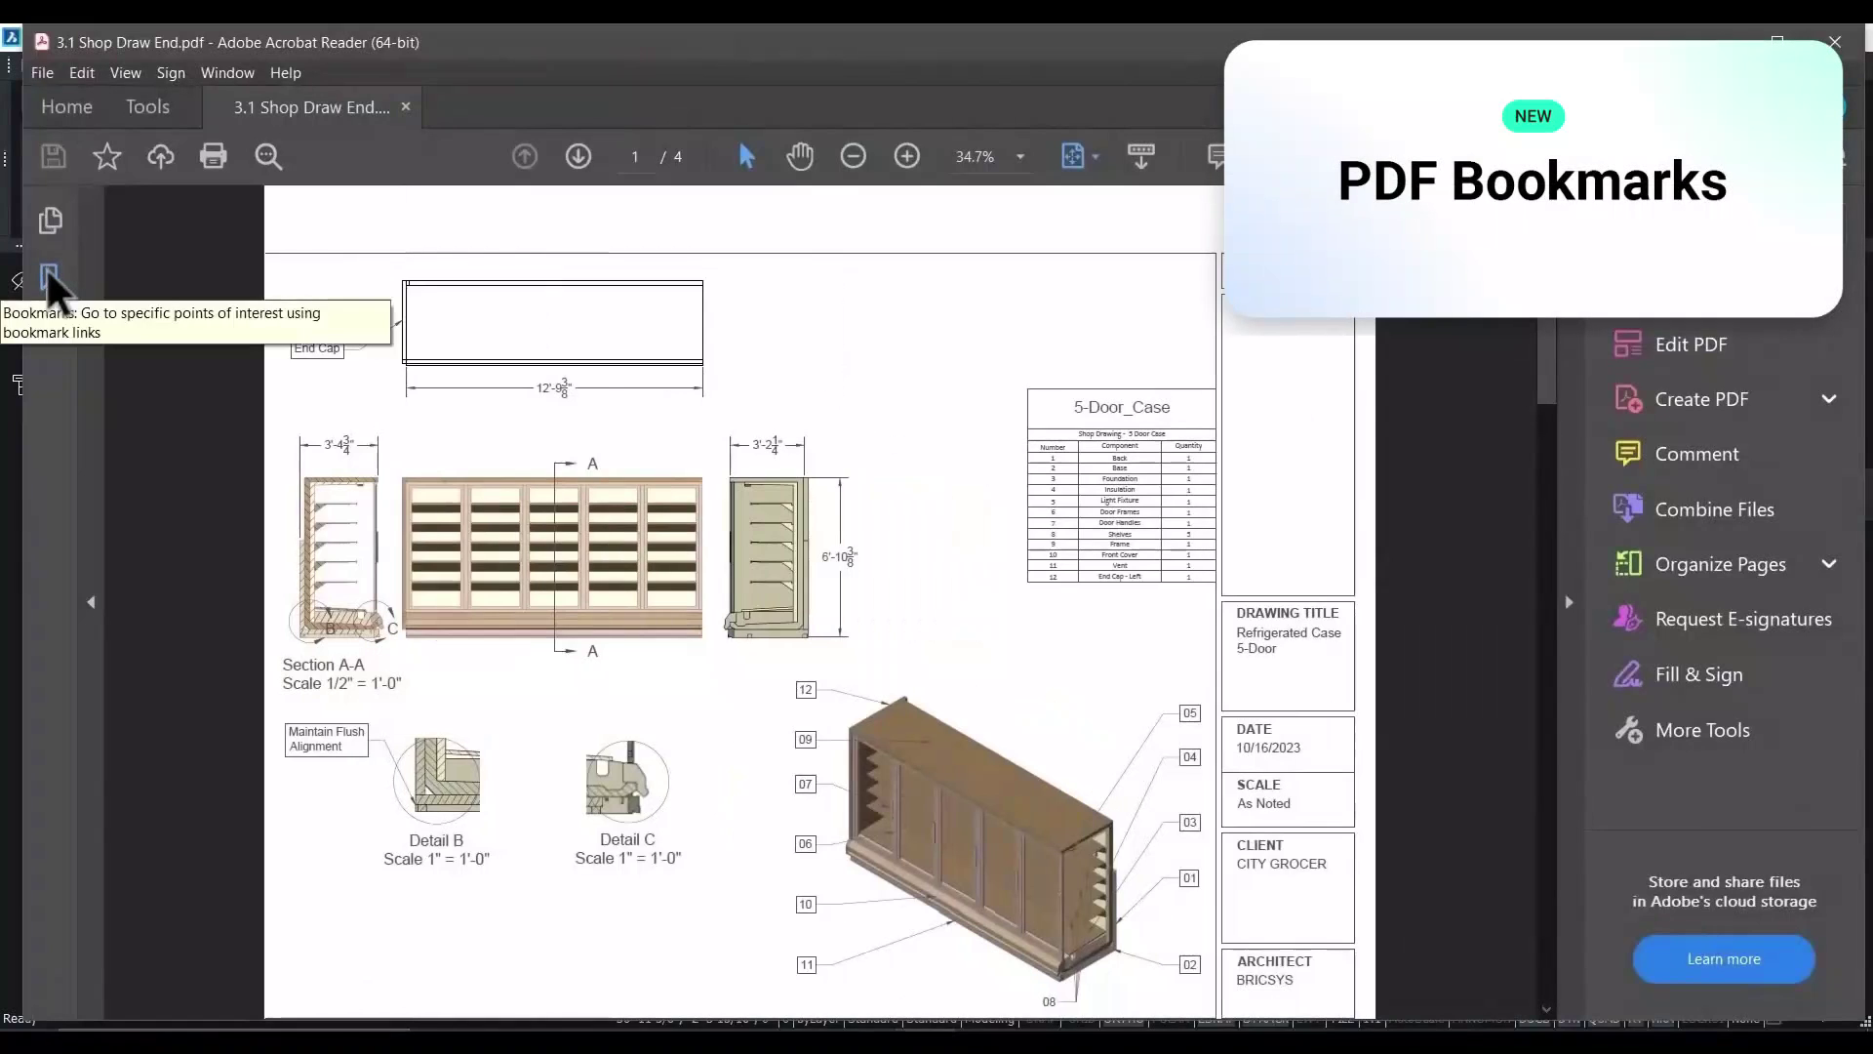
left_click(49, 277)
left_click(207, 383)
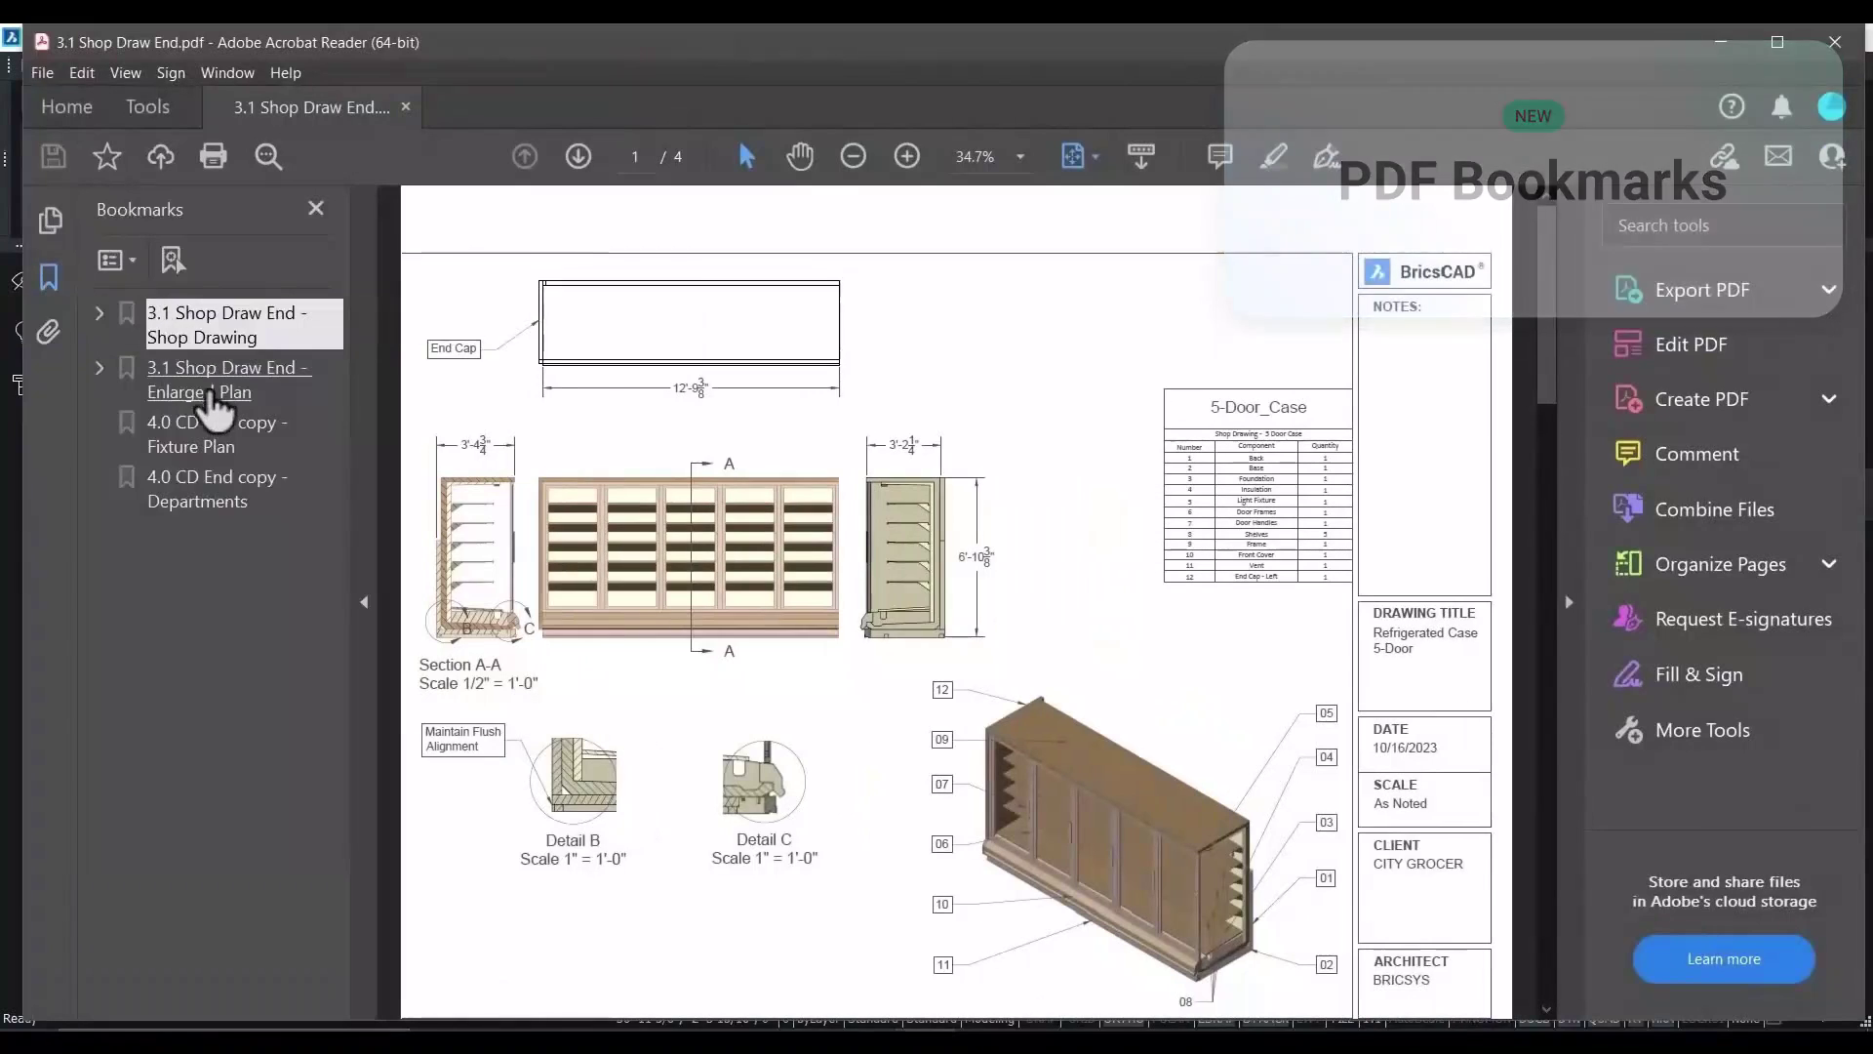
right_click(213, 394)
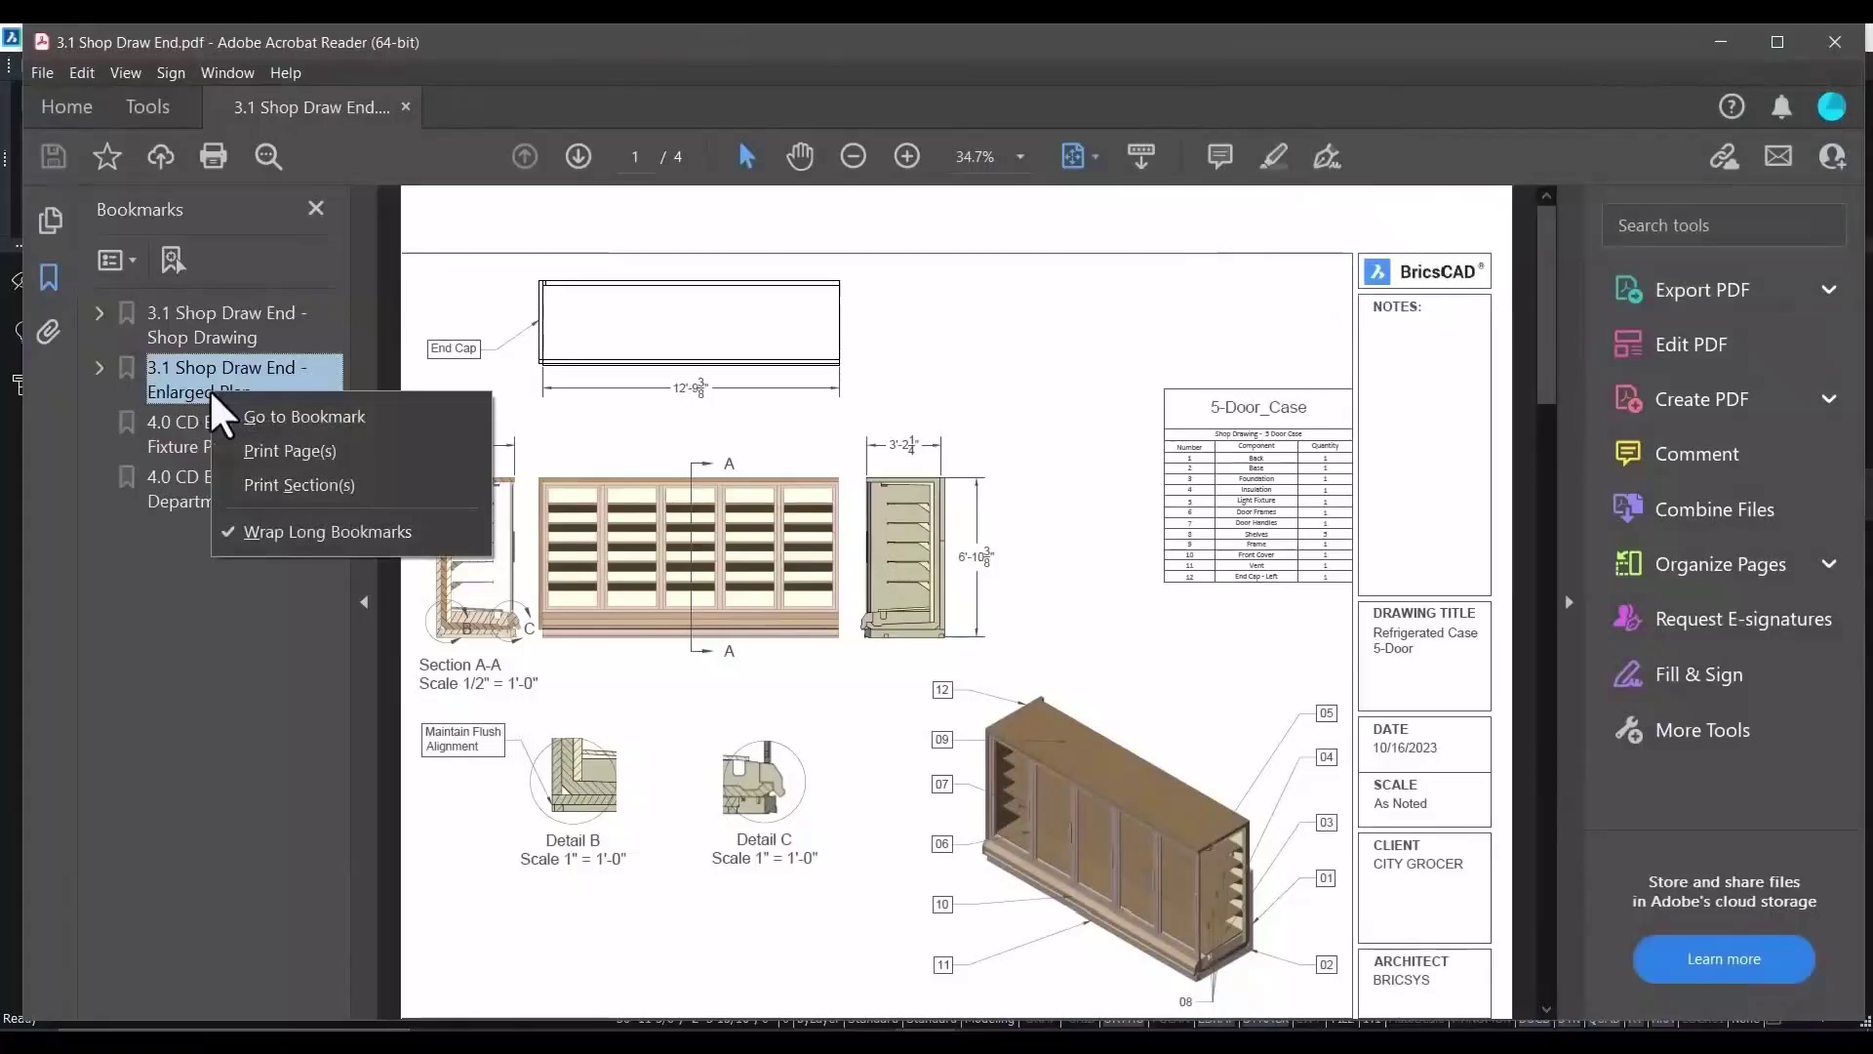
left_click(288, 417)
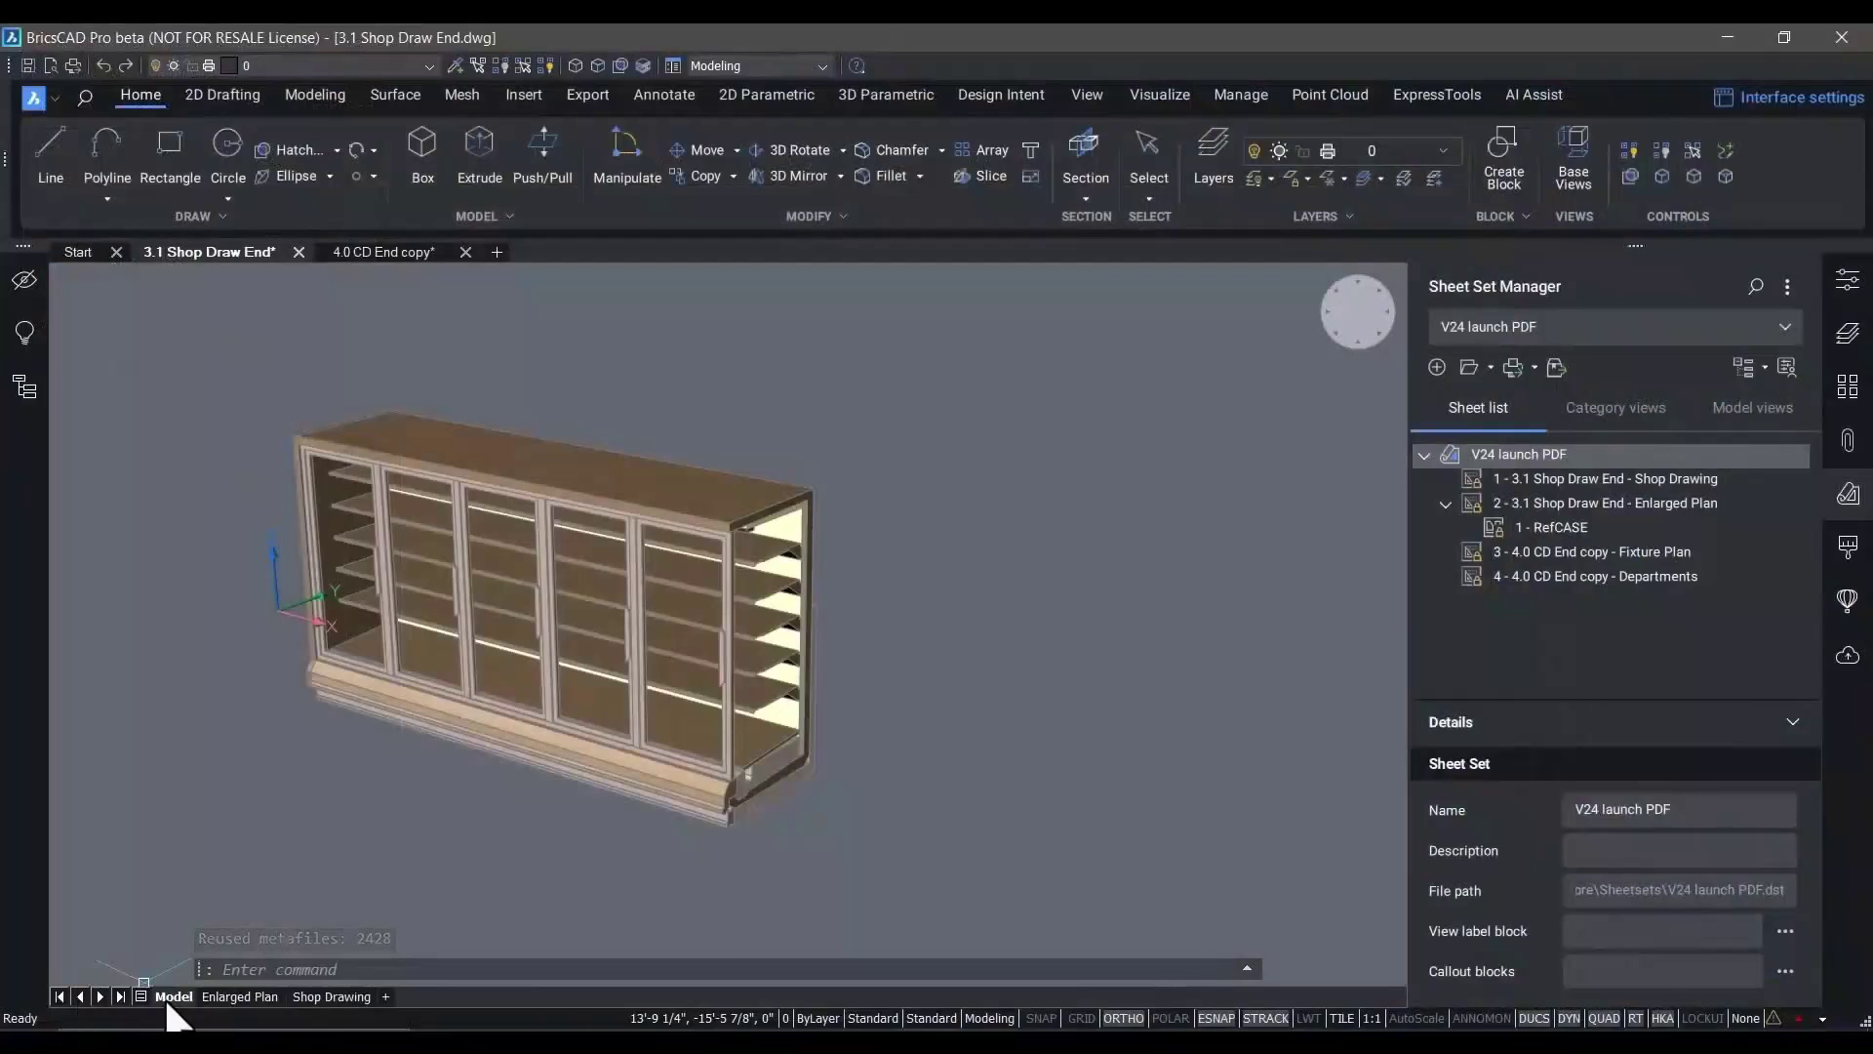
Start a print of the Model layout using the Print As TIF.pc3 printer
right_click(172, 996)
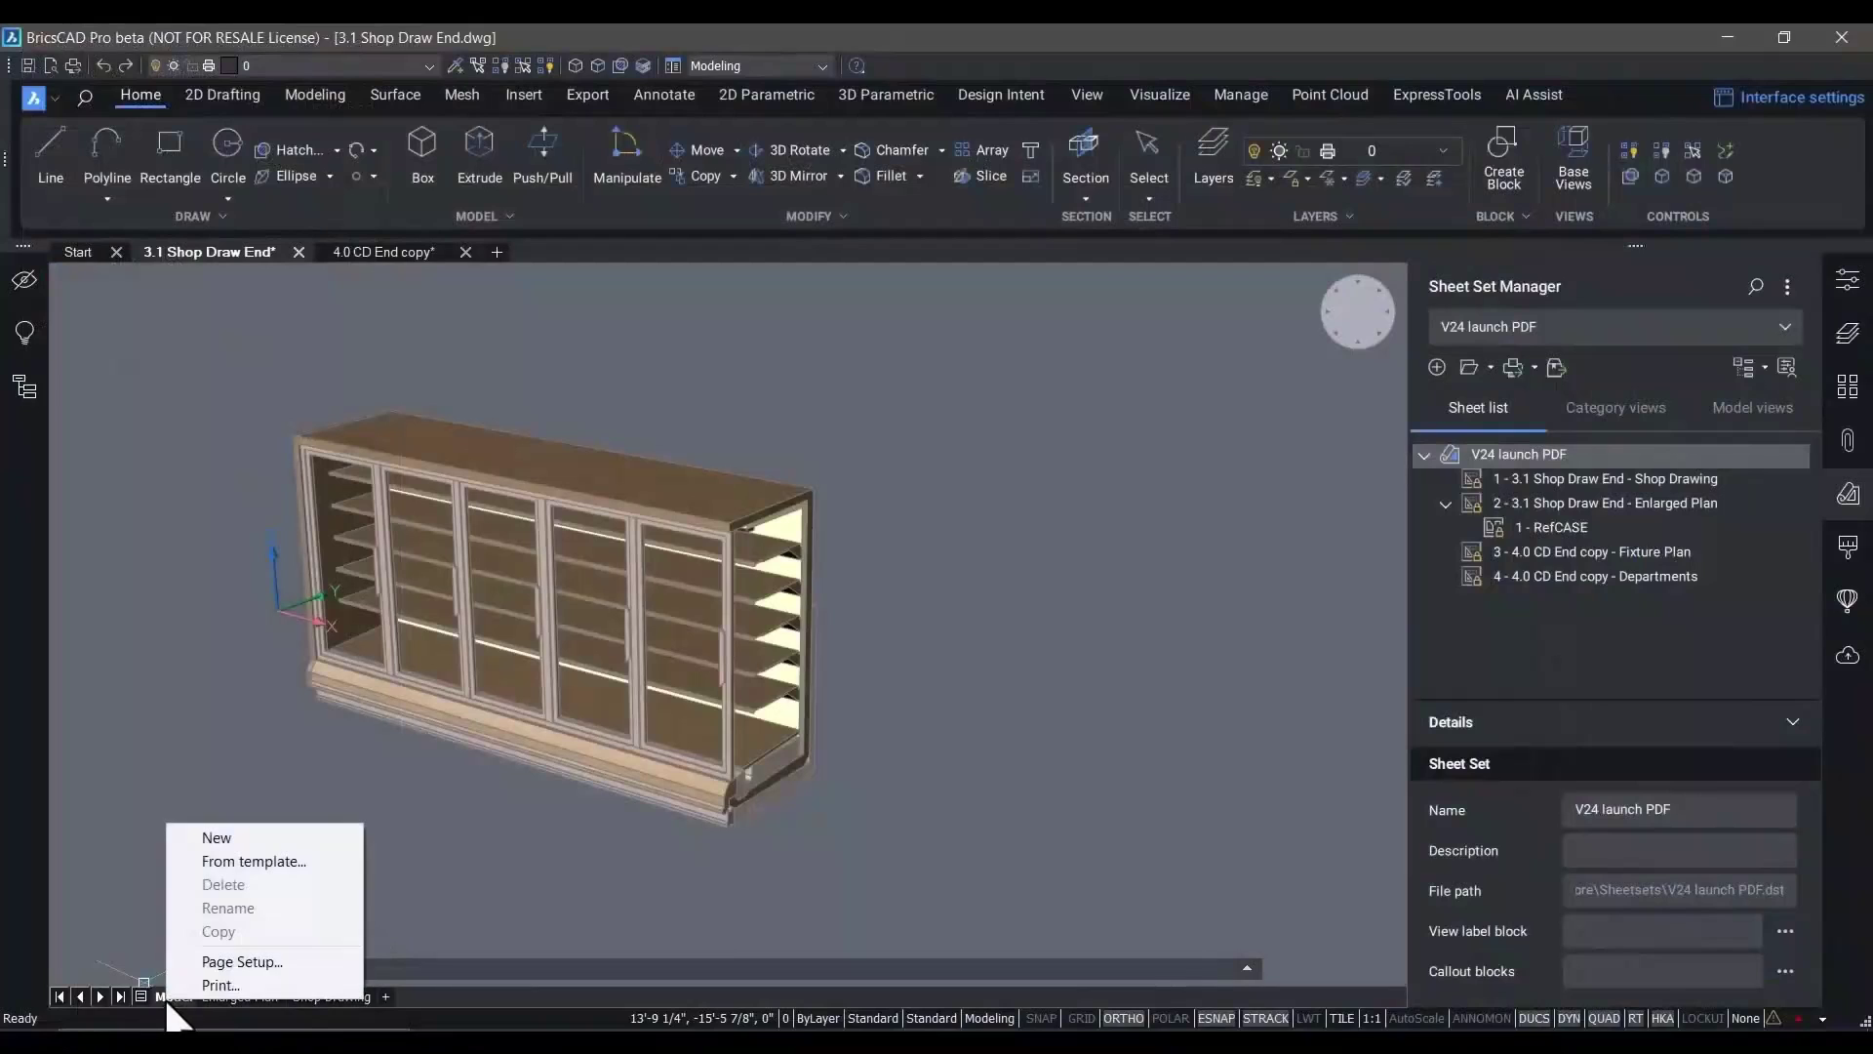
left_click(207, 984)
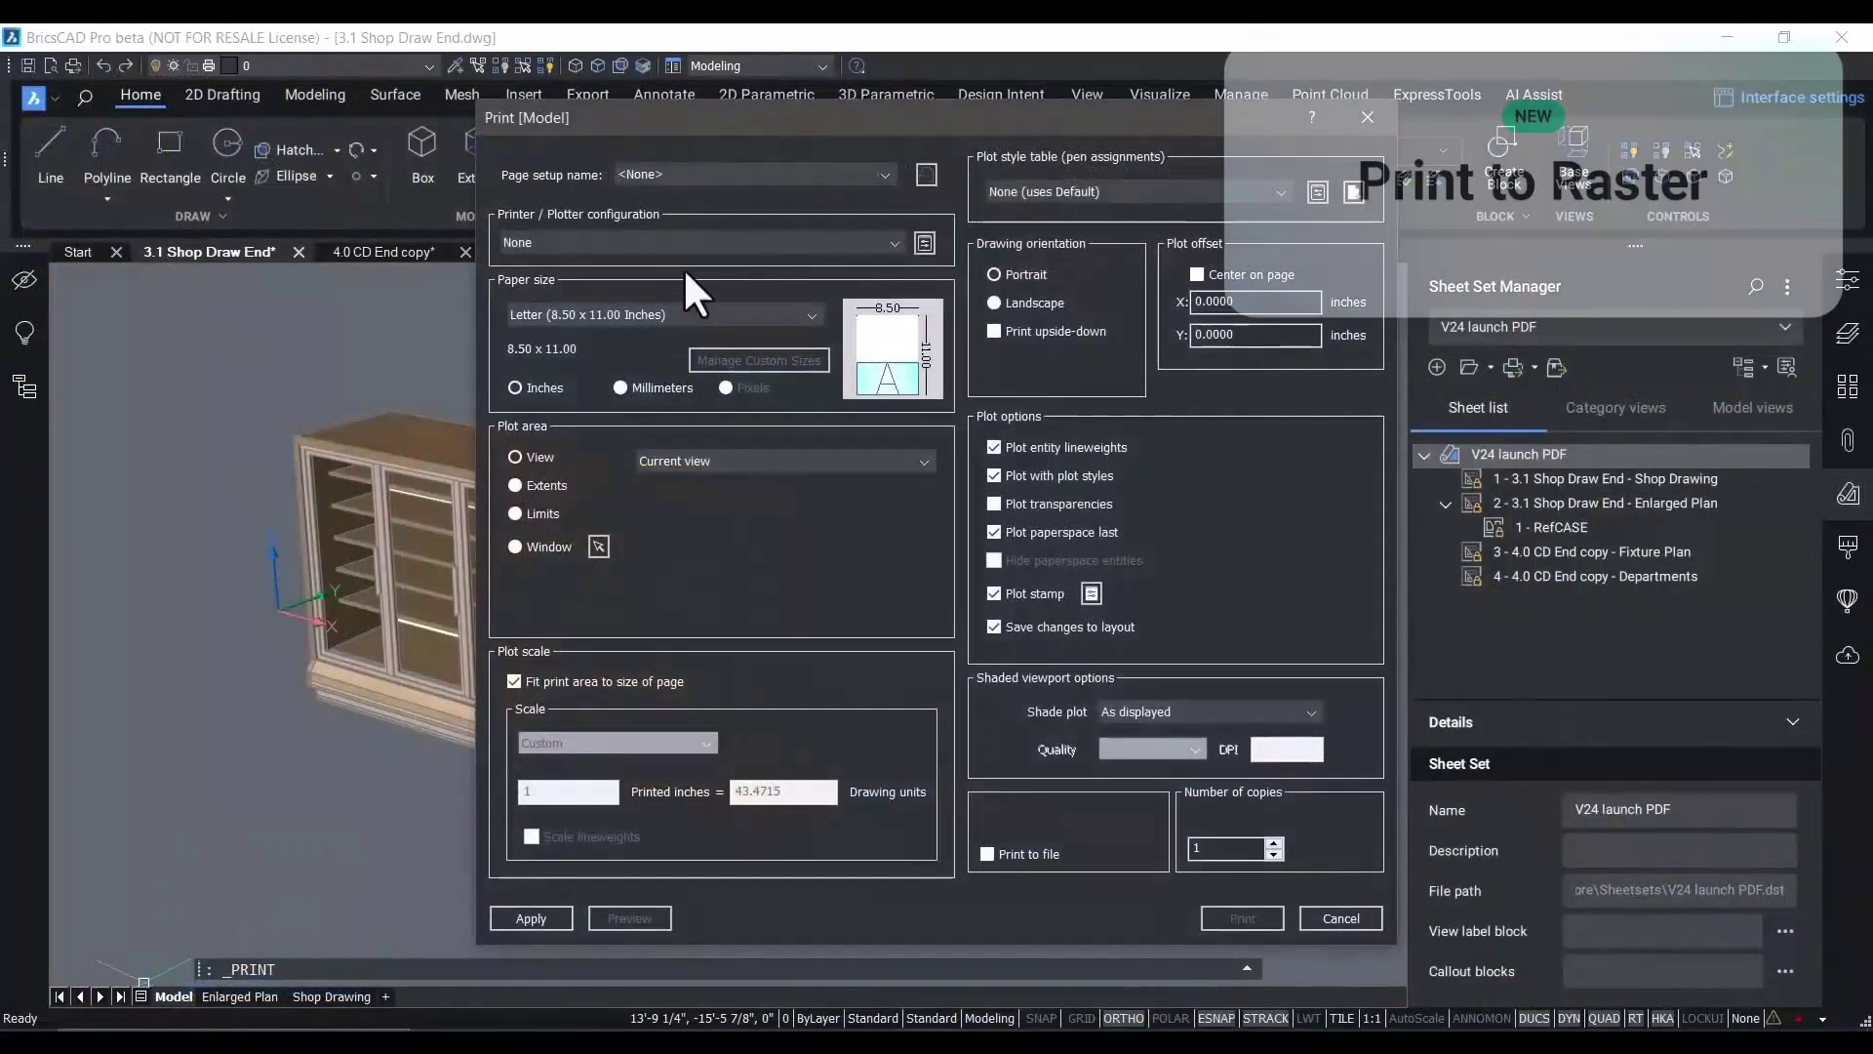
left_click(687, 241)
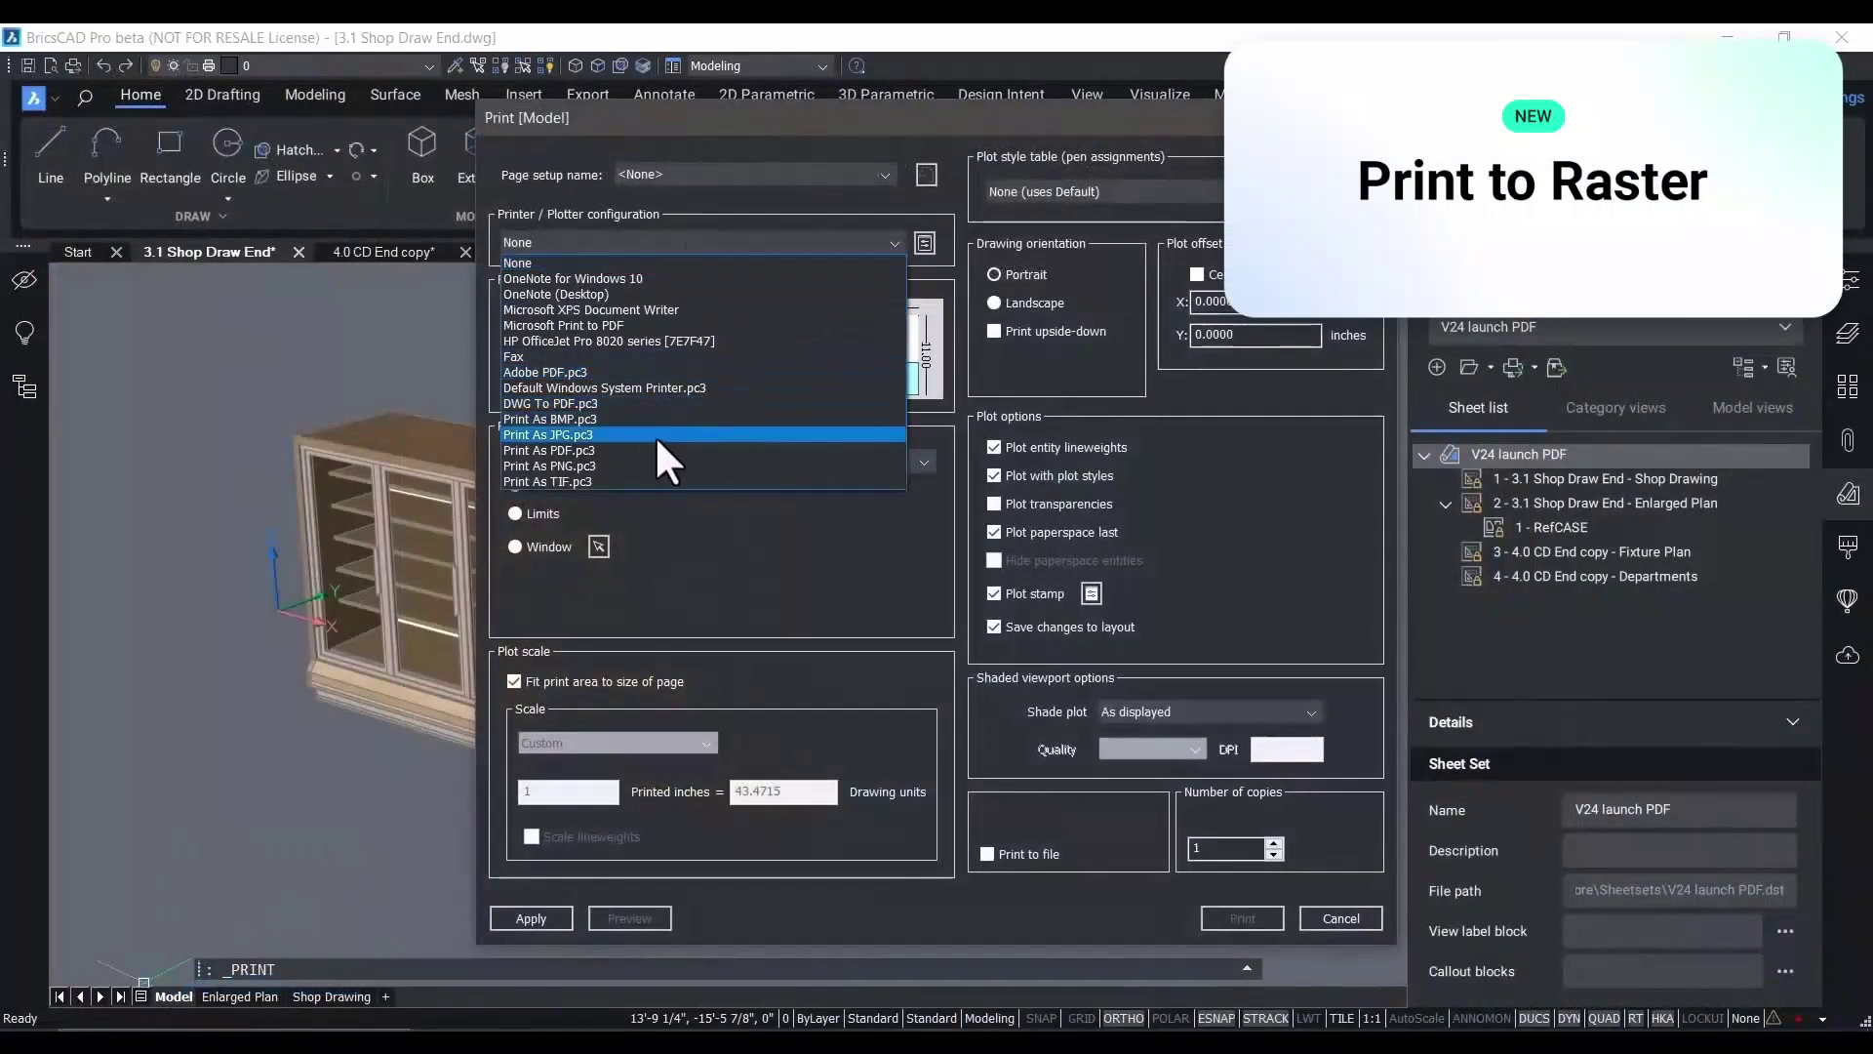
left_click(650, 480)
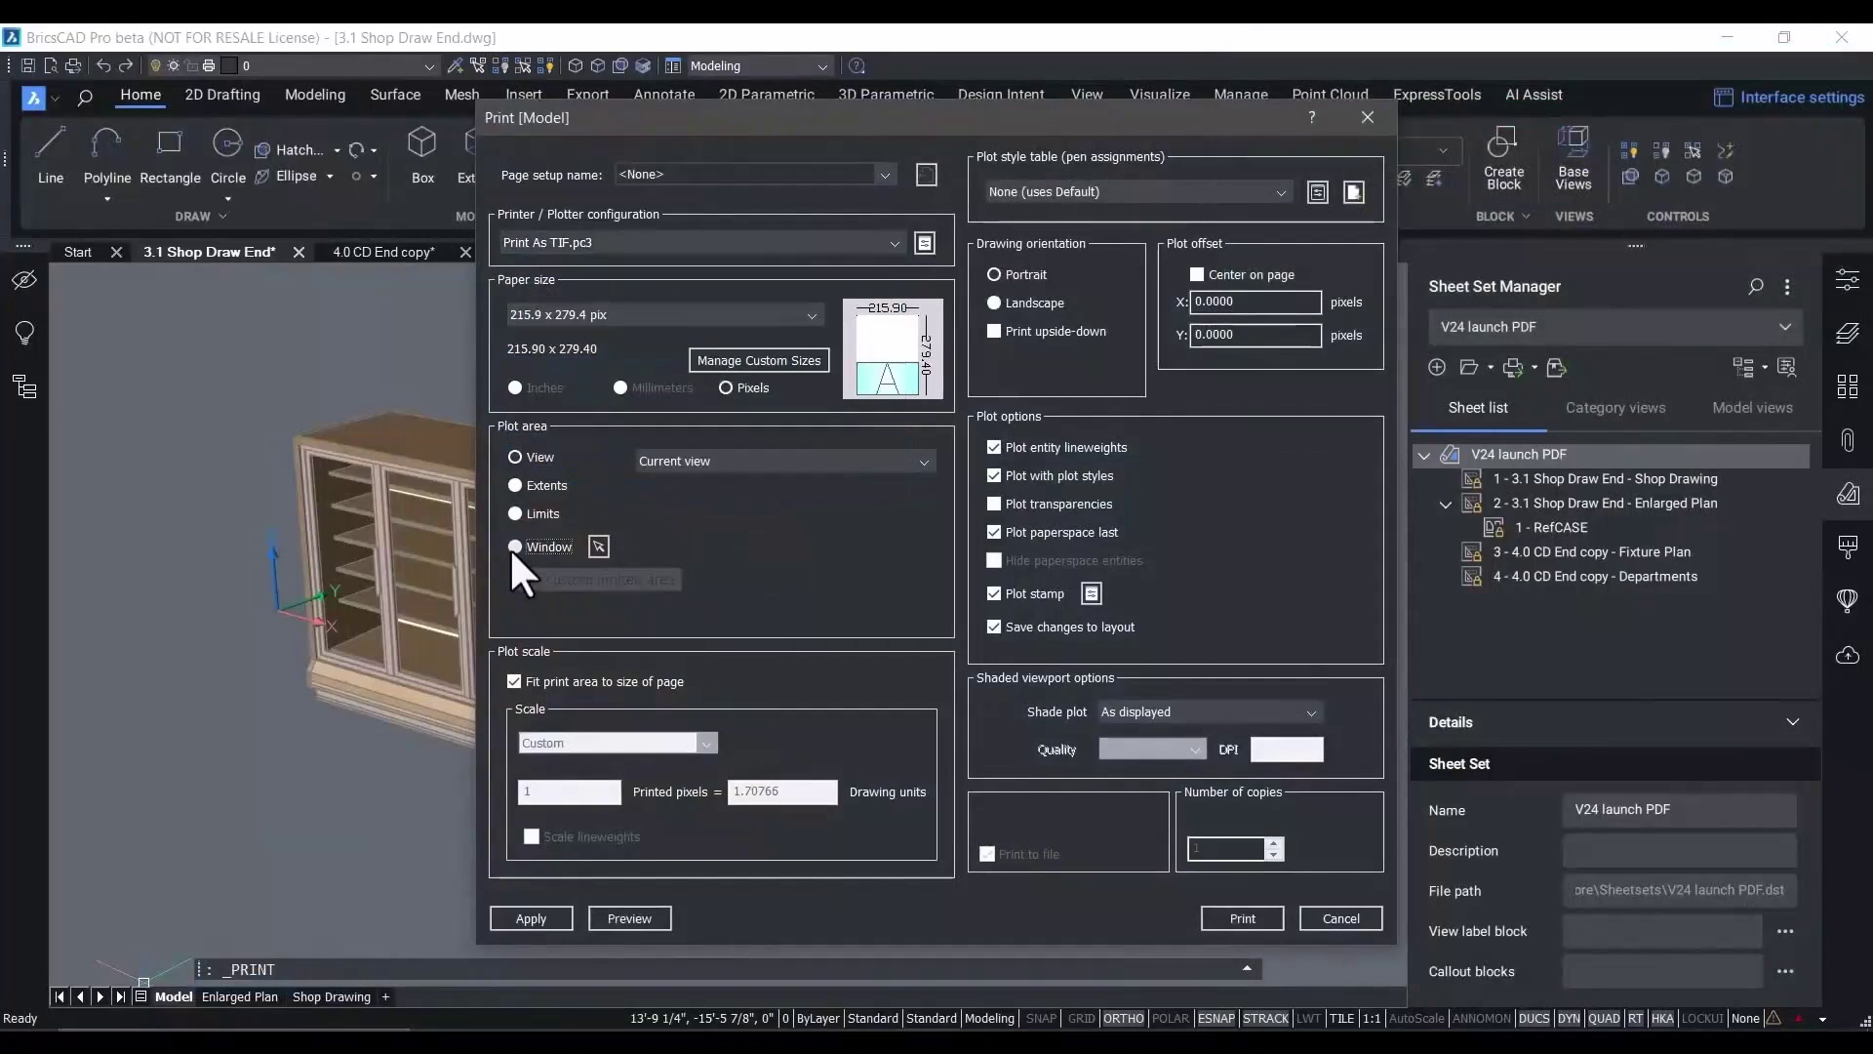
Set the plot area to a window around the refrigerated case and preview the print
left_click(512, 546)
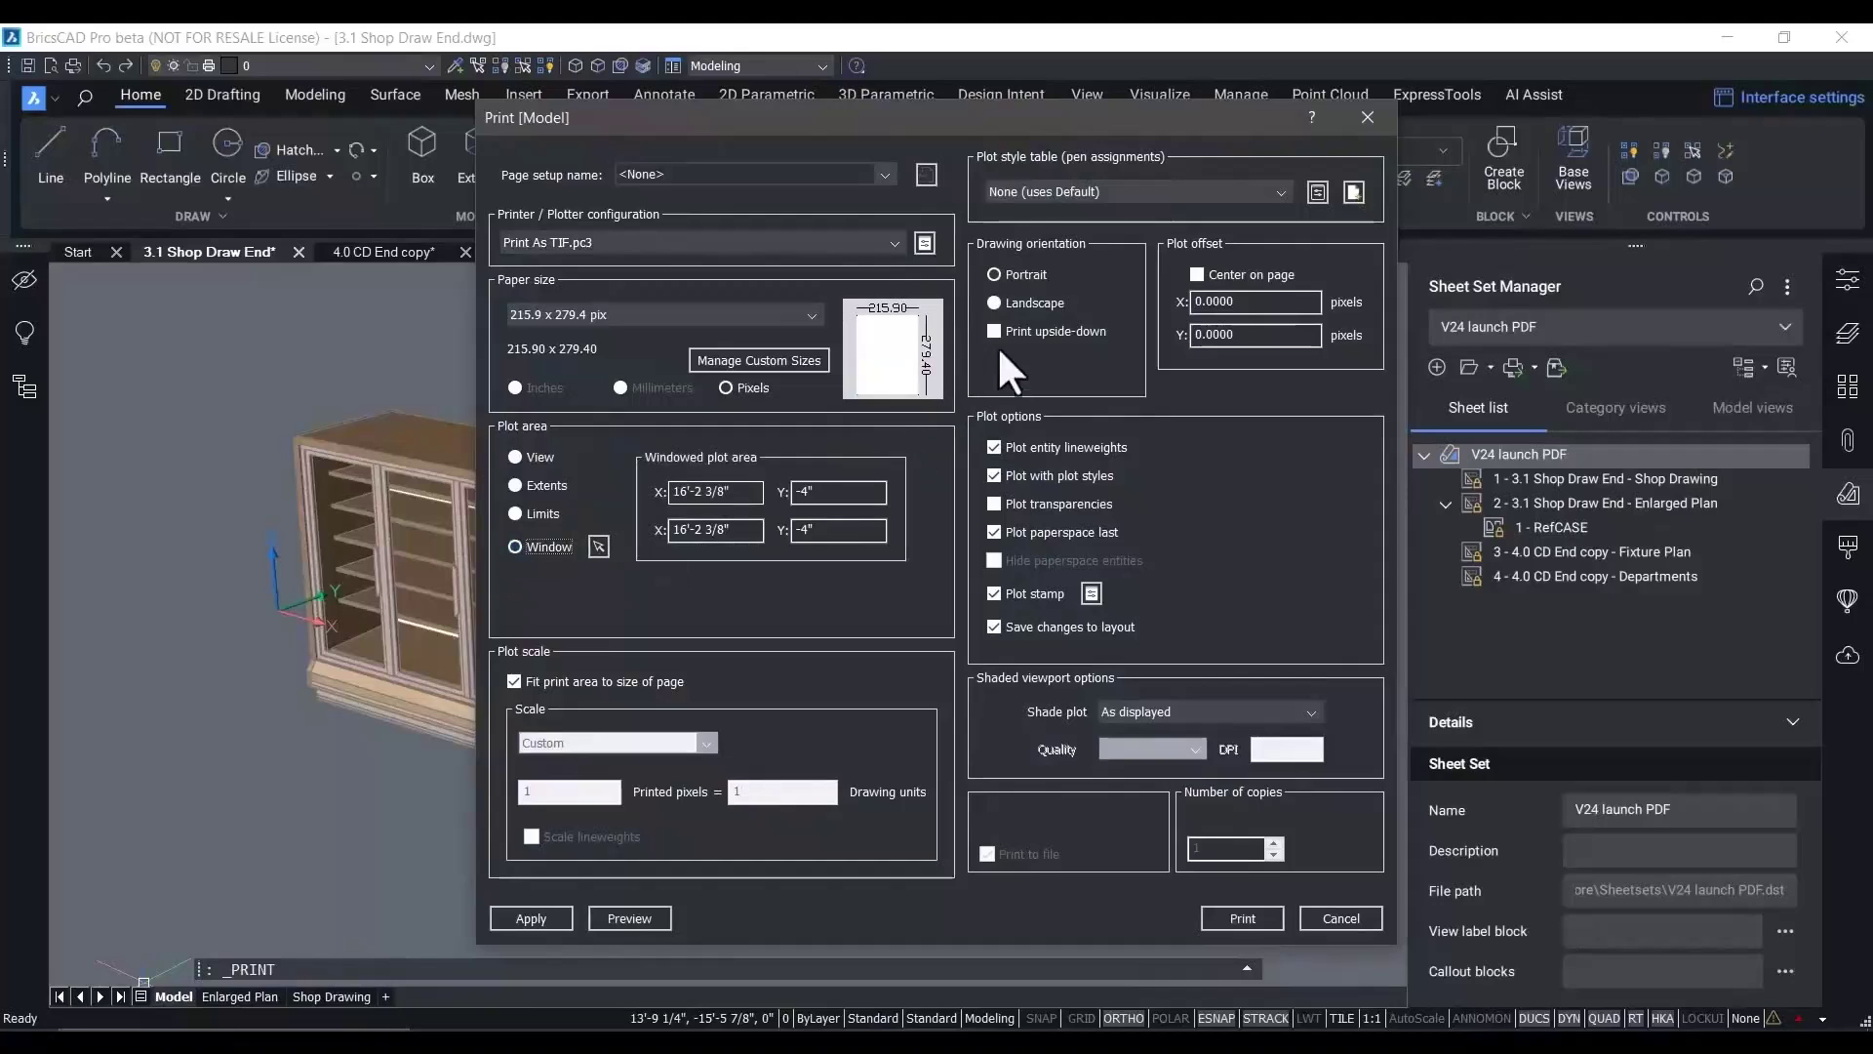
left_click(599, 547)
left_click(348, 359)
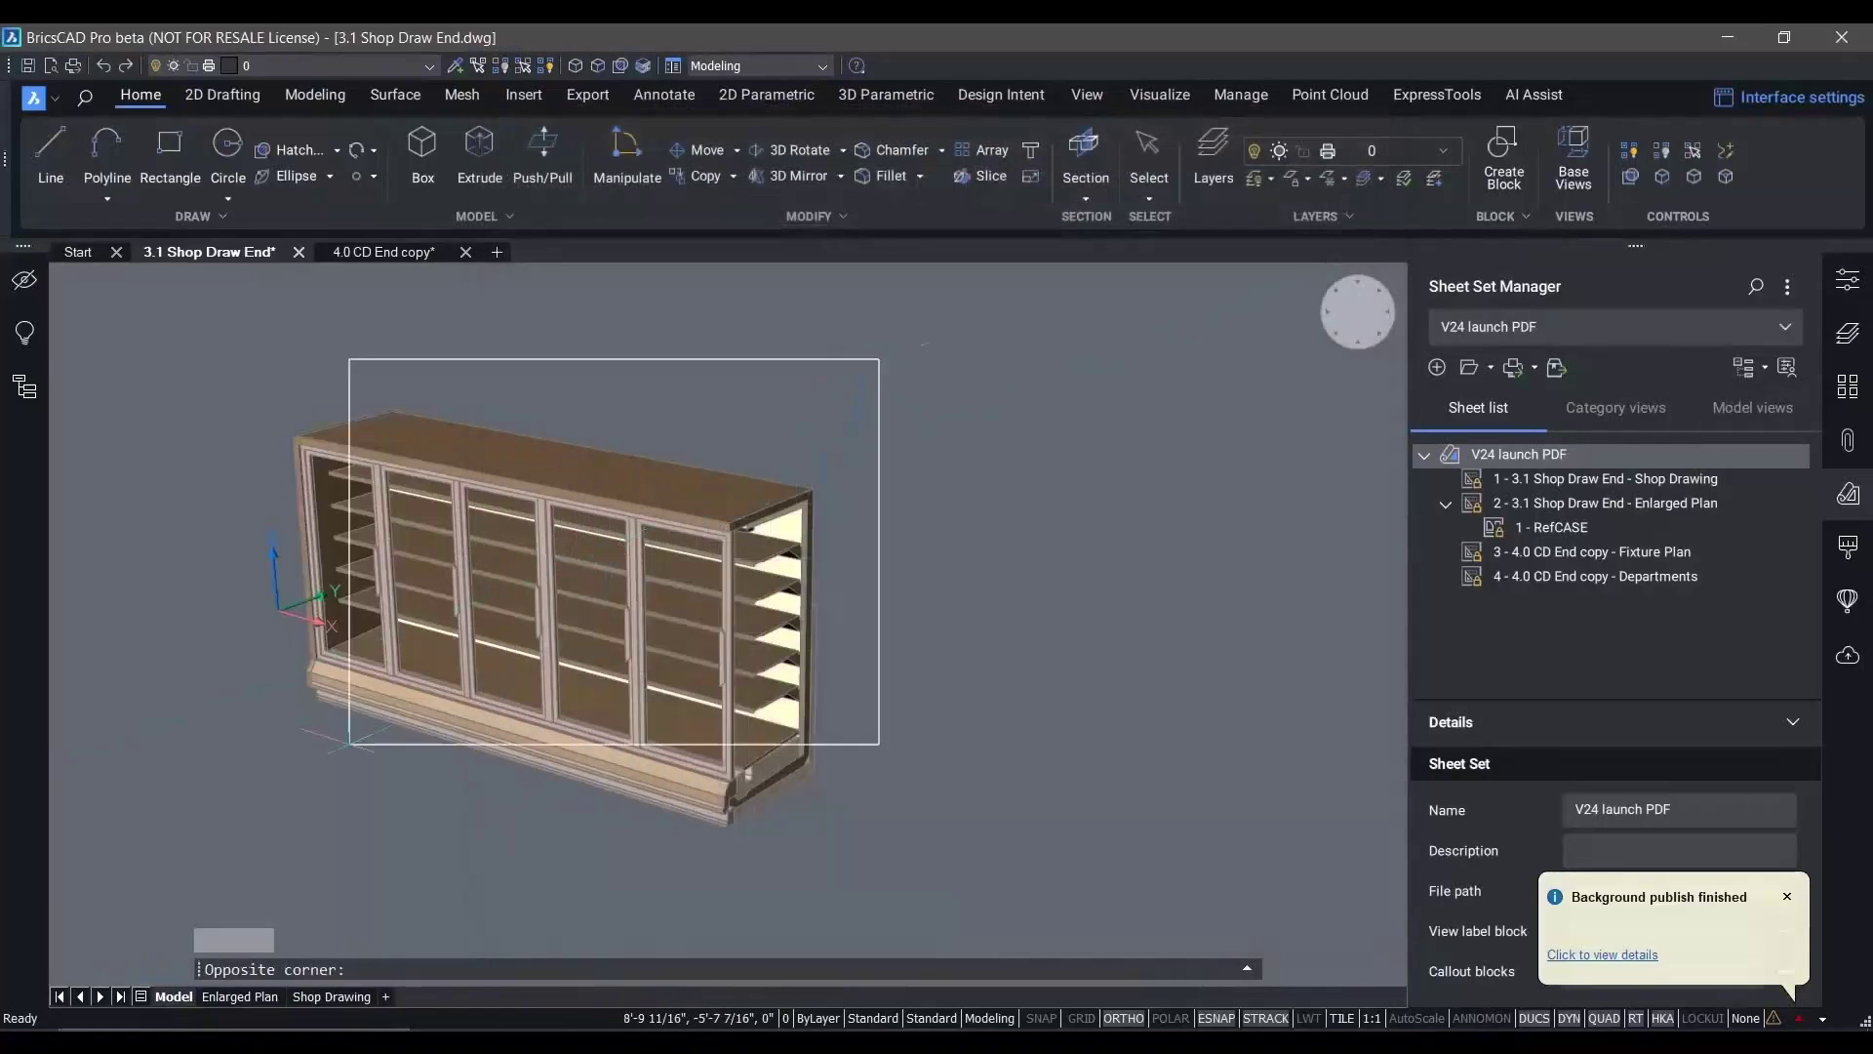
left_click(231, 846)
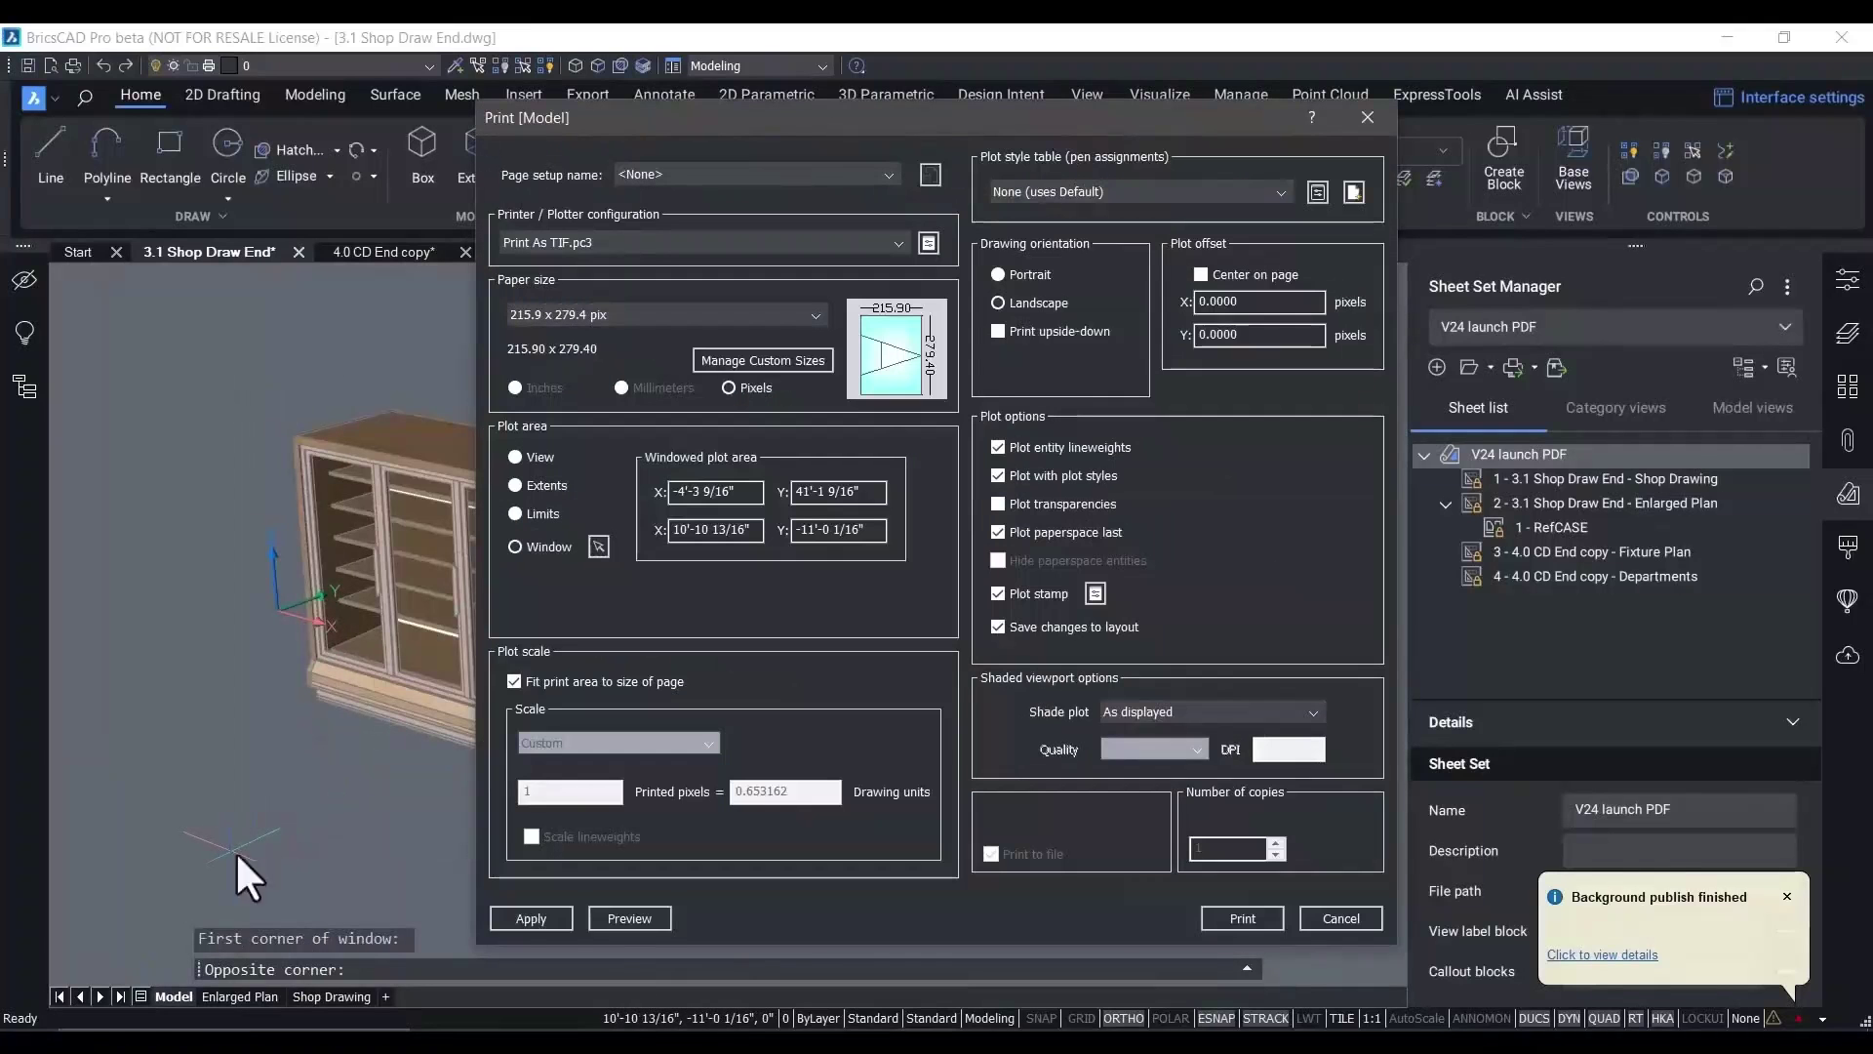
left_click(627, 918)
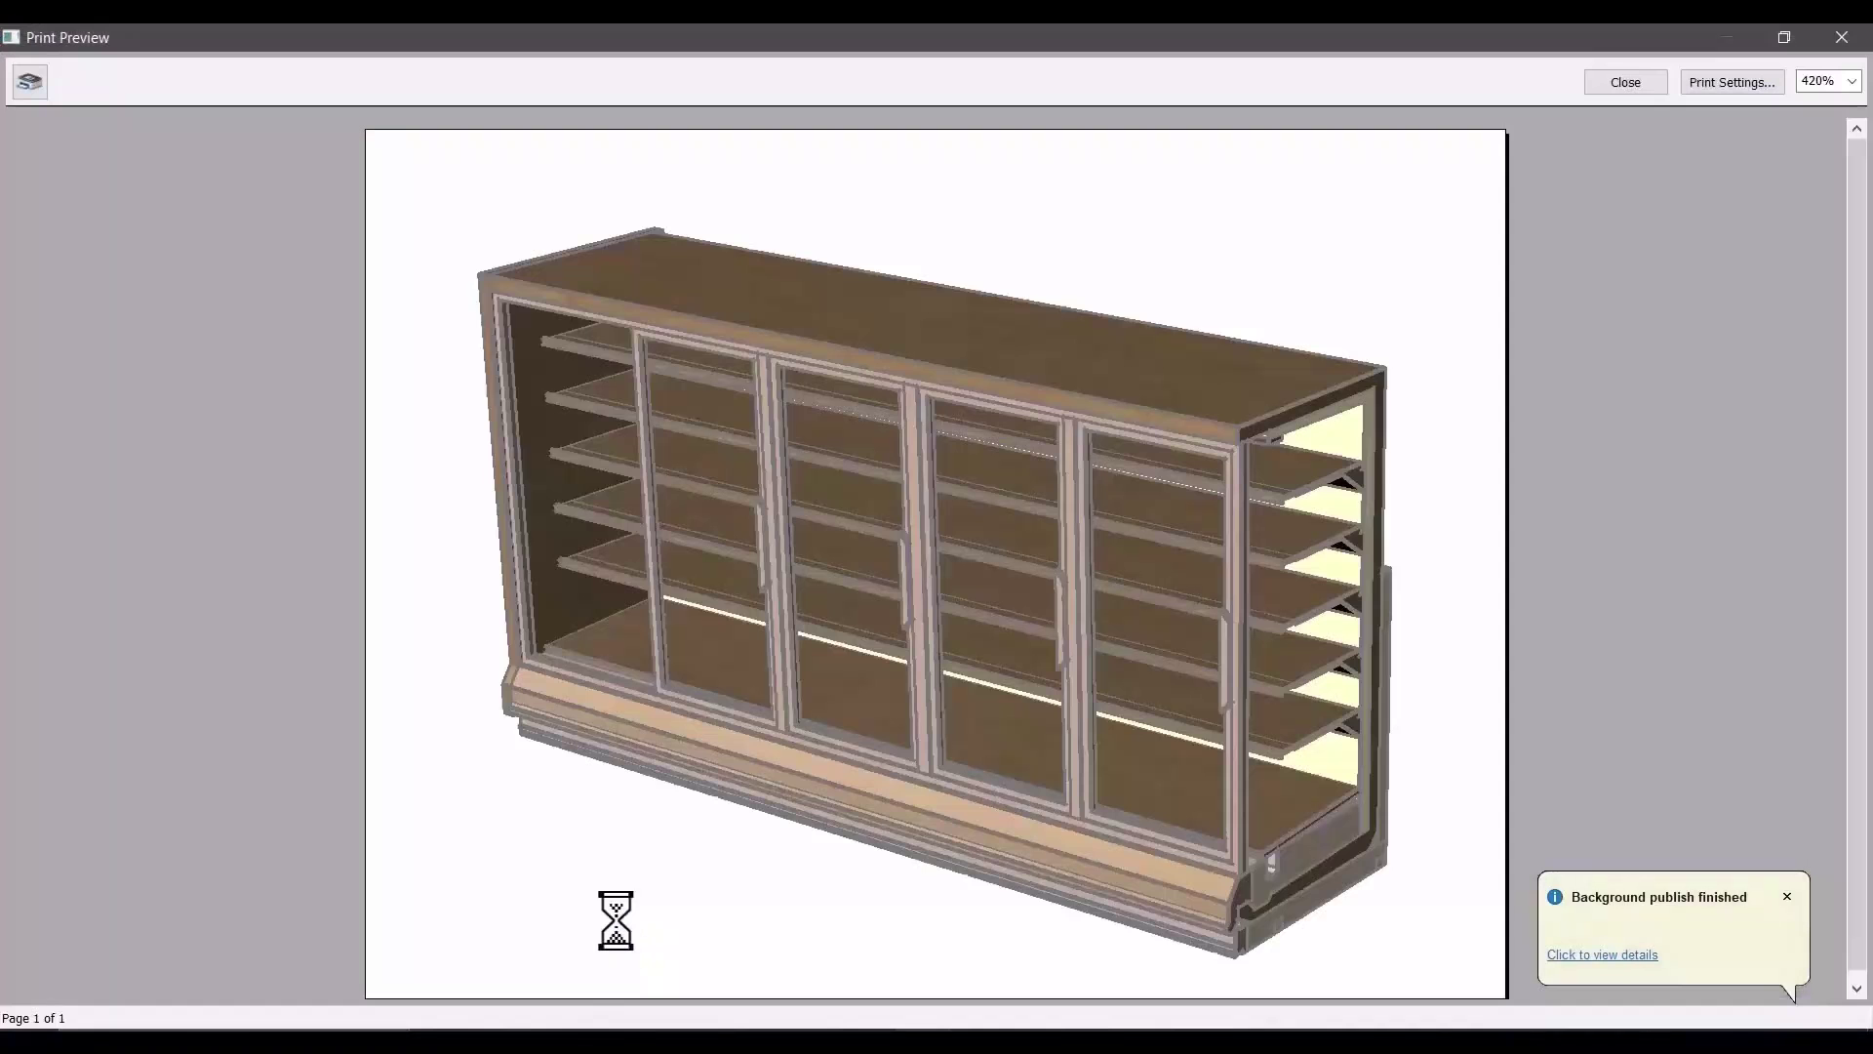